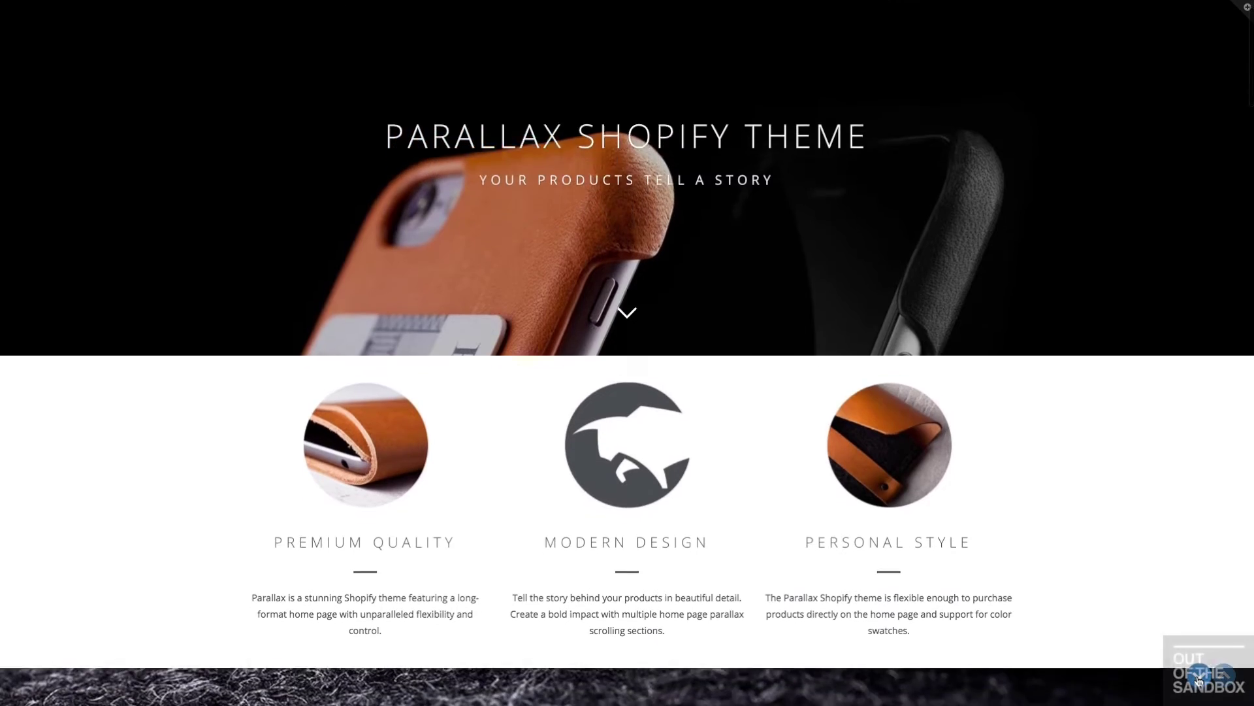
Look through the Parallax Madrid demo home page, from the opening banner to the blog and Instagram sections
{"action": "scroll", "coordinate": [627, 353], "scroll_direction": "down", "scroll_amount": 4}
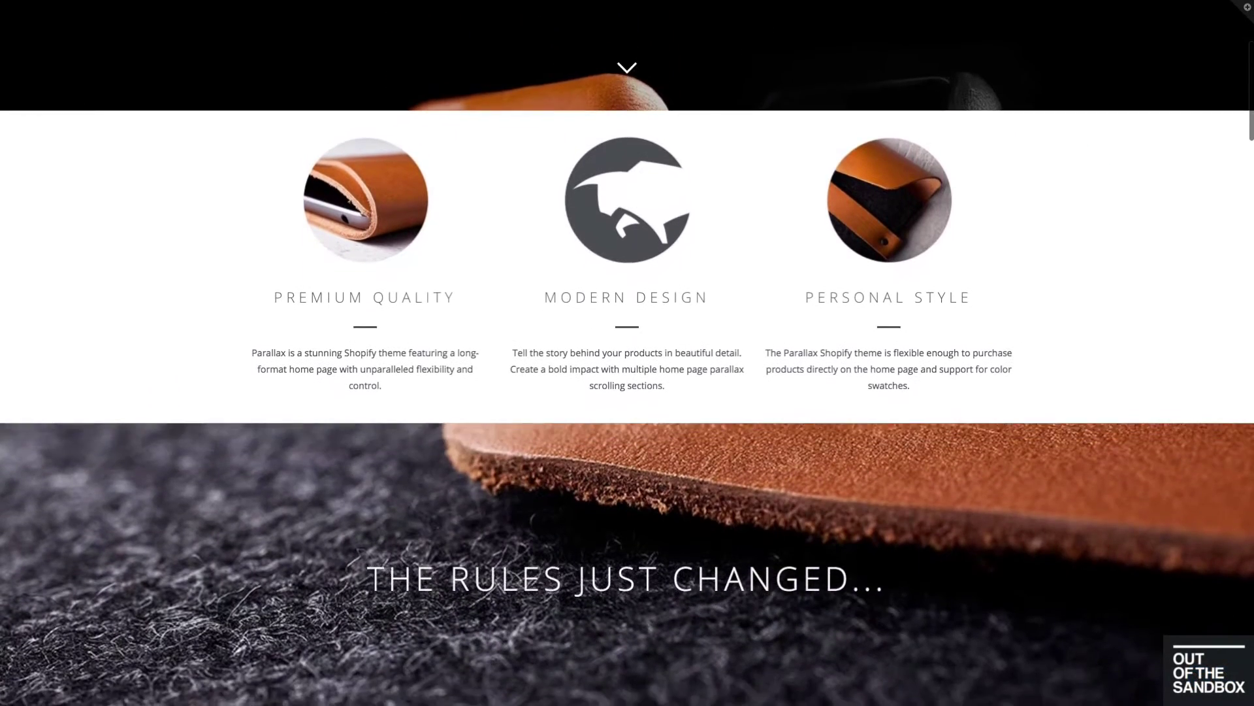
{"action": "scroll", "coordinate": [628, 353], "scroll_direction": "down", "scroll_amount": 4}
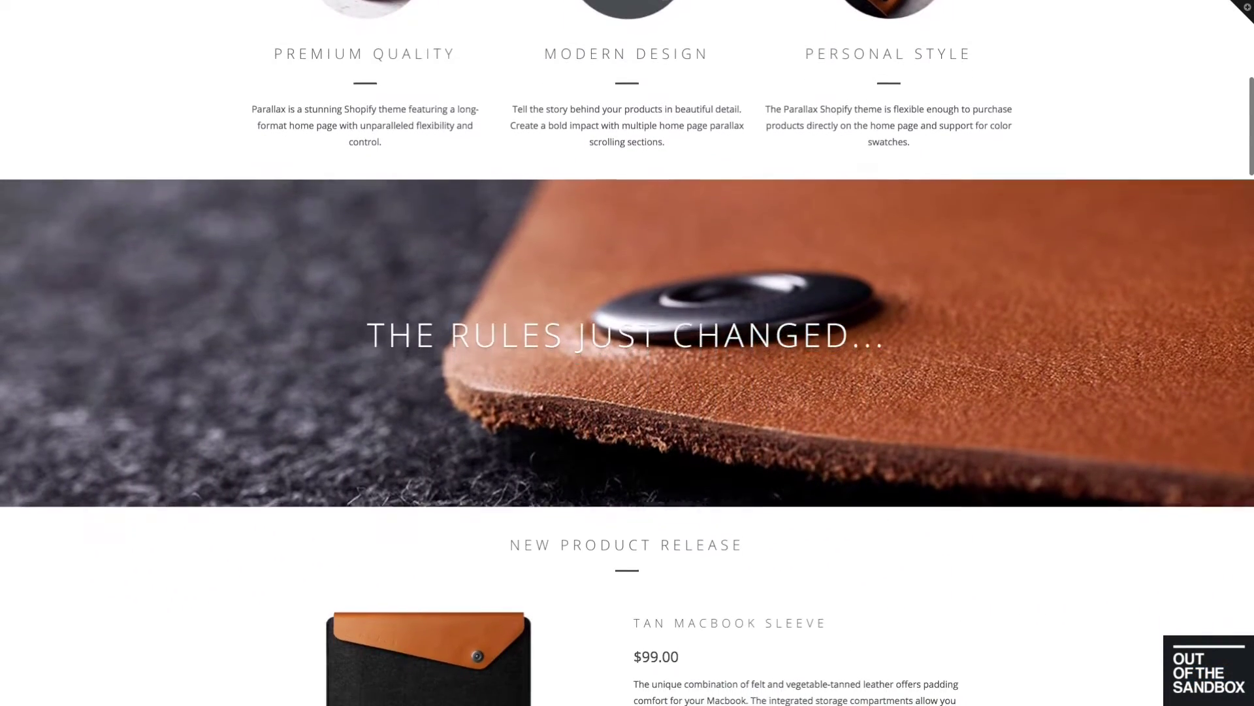
{"action": "scroll", "coordinate": [627, 353], "scroll_direction": "down", "scroll_amount": 4}
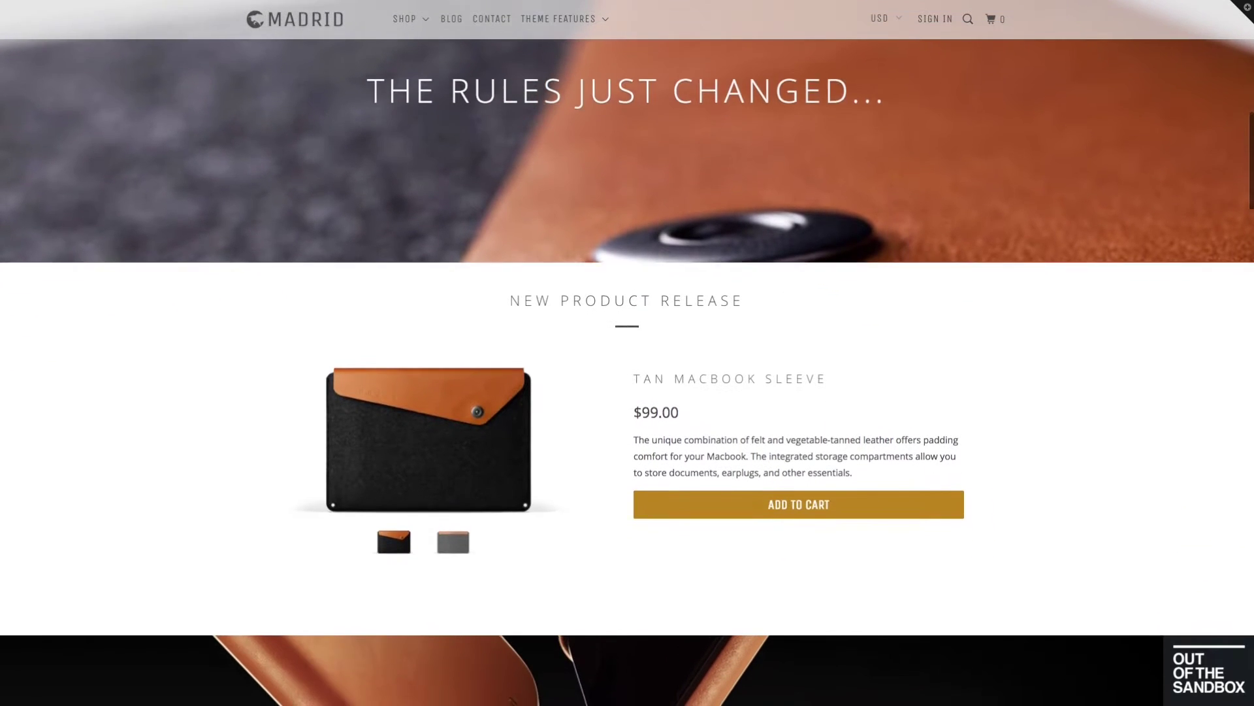
{"action": "scroll", "coordinate": [627, 353], "scroll_direction": "down", "scroll_amount": 4}
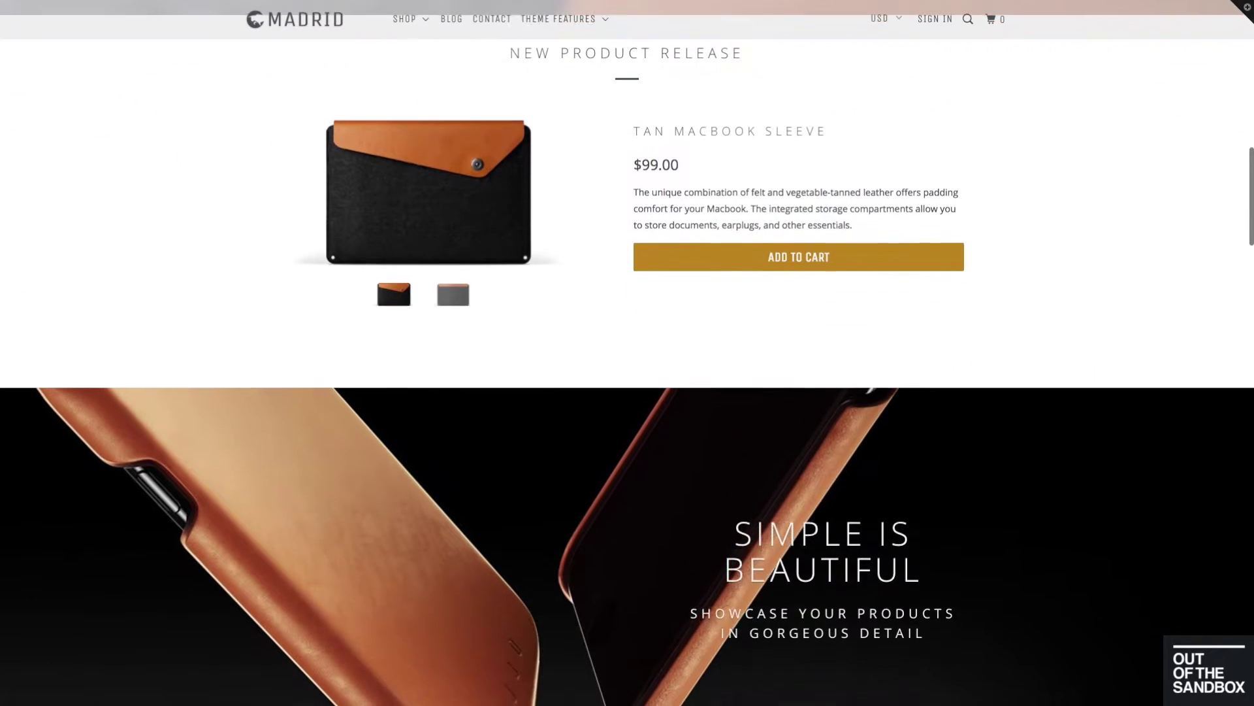
{"action": "scroll", "coordinate": [627, 353], "scroll_direction": "down", "scroll_amount": 4}
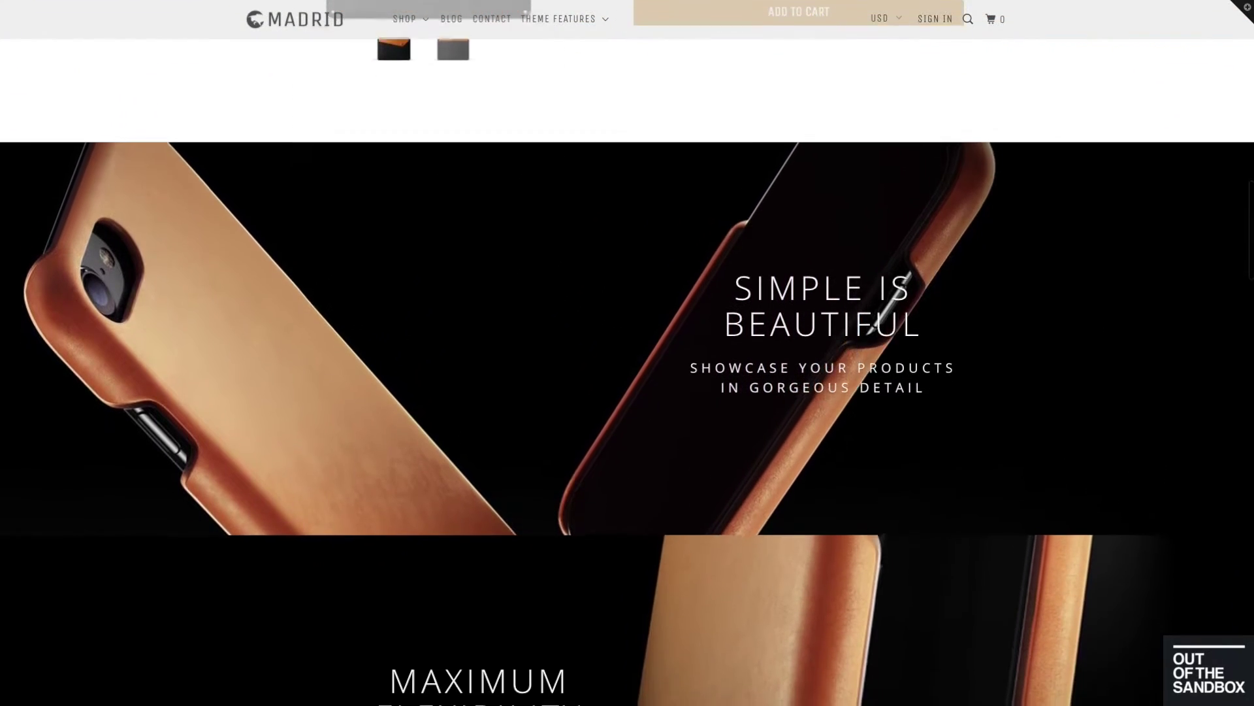
{"action": "scroll", "coordinate": [627, 353], "scroll_direction": "down", "scroll_amount": 4}
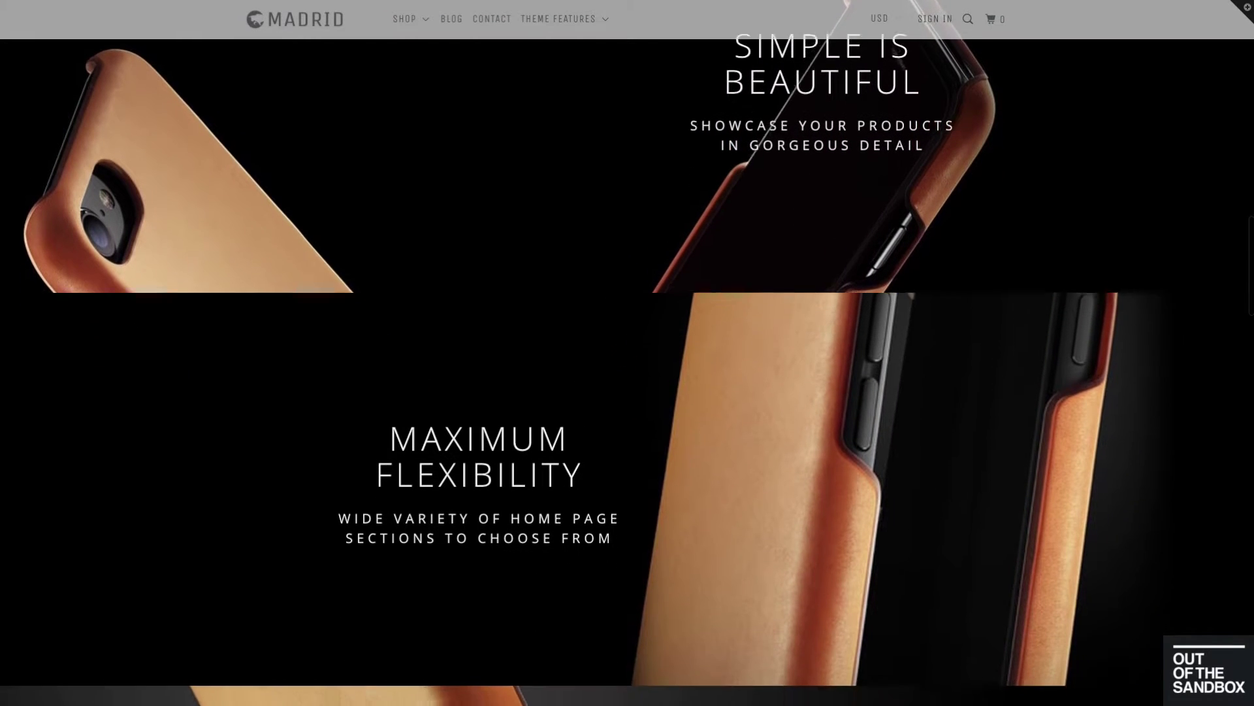
{"action": "scroll", "coordinate": [628, 353], "scroll_direction": "down", "scroll_amount": 2}
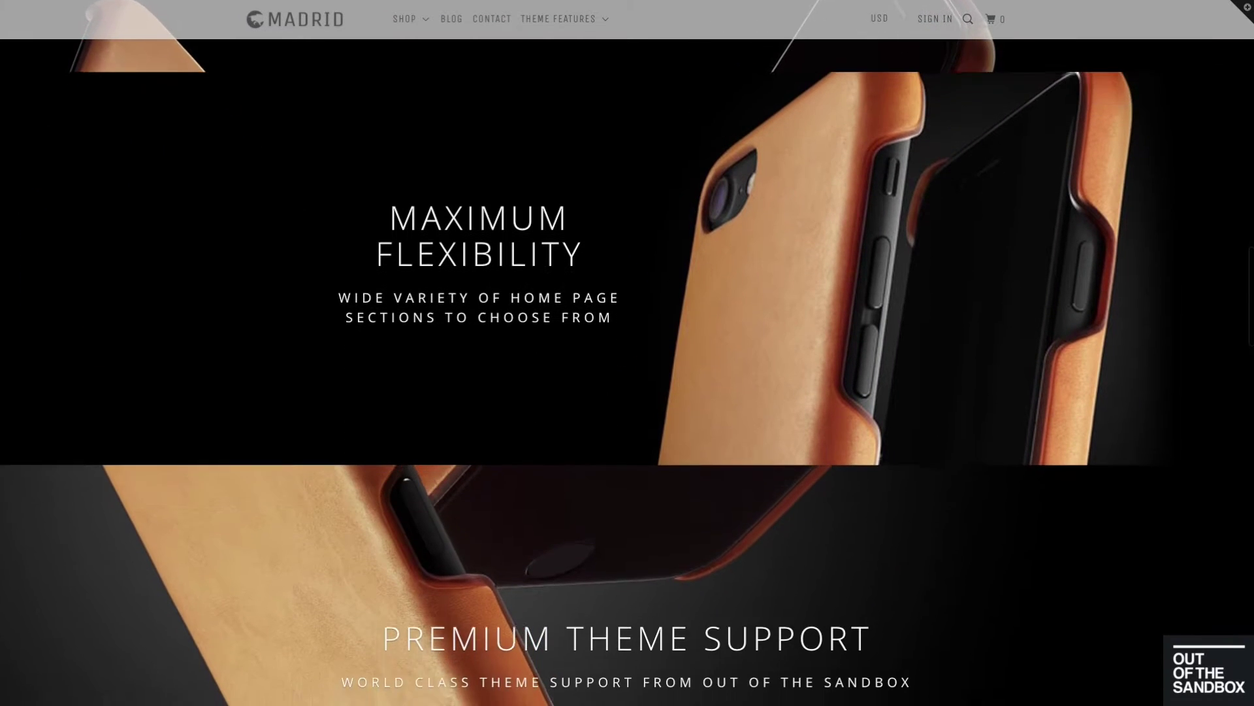
{"action": "scroll", "coordinate": [627, 352], "scroll_direction": "down", "scroll_amount": 4}
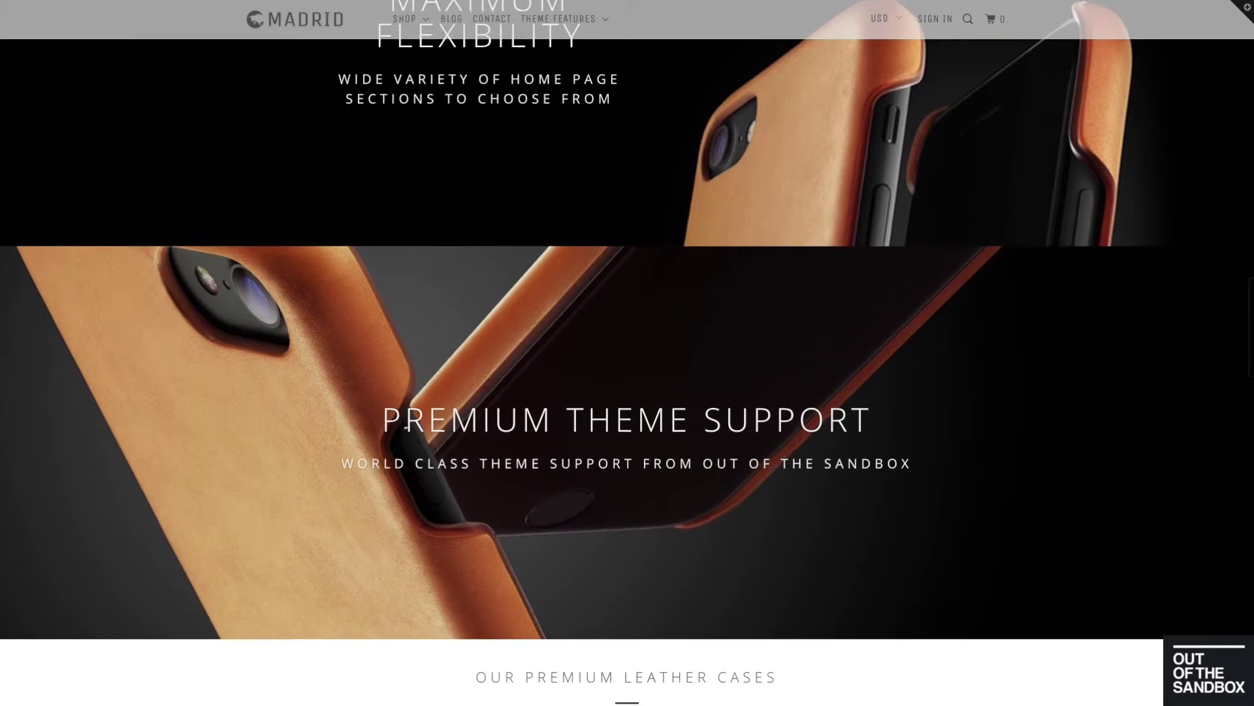
{"action": "scroll", "coordinate": [627, 353], "scroll_direction": "down", "scroll_amount": 4}
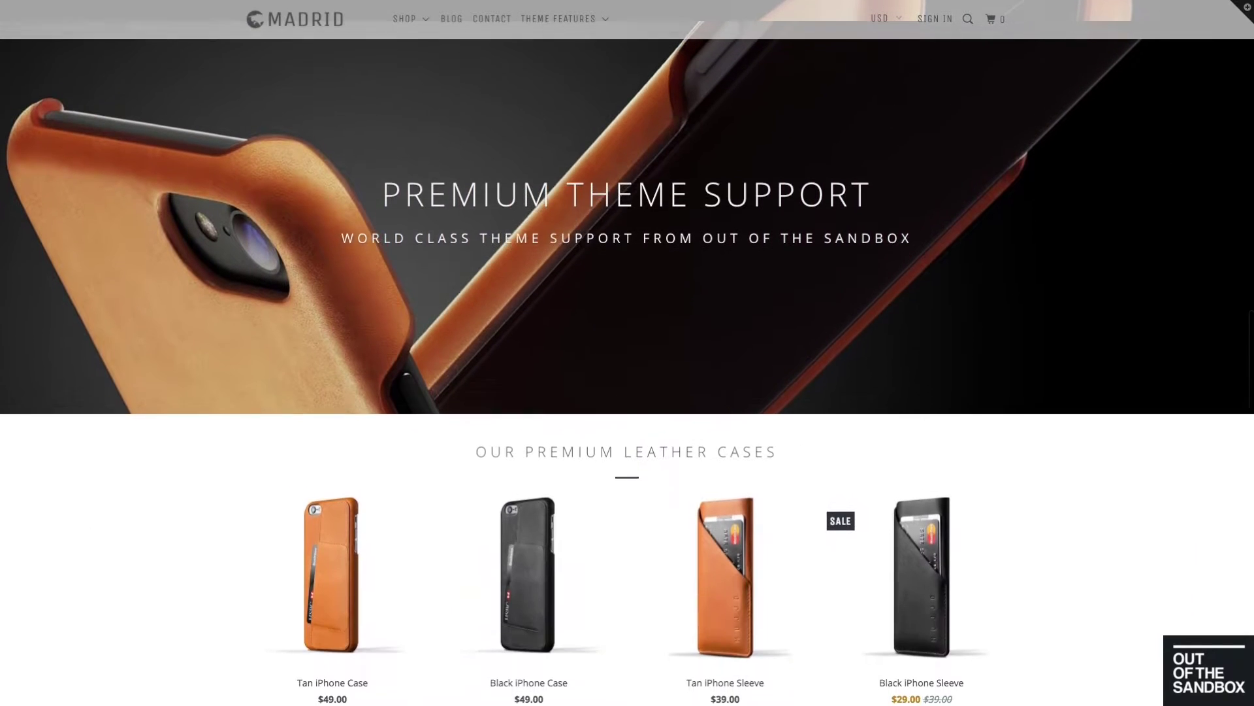
{"action": "scroll", "coordinate": [627, 353], "scroll_direction": "down", "scroll_amount": 4}
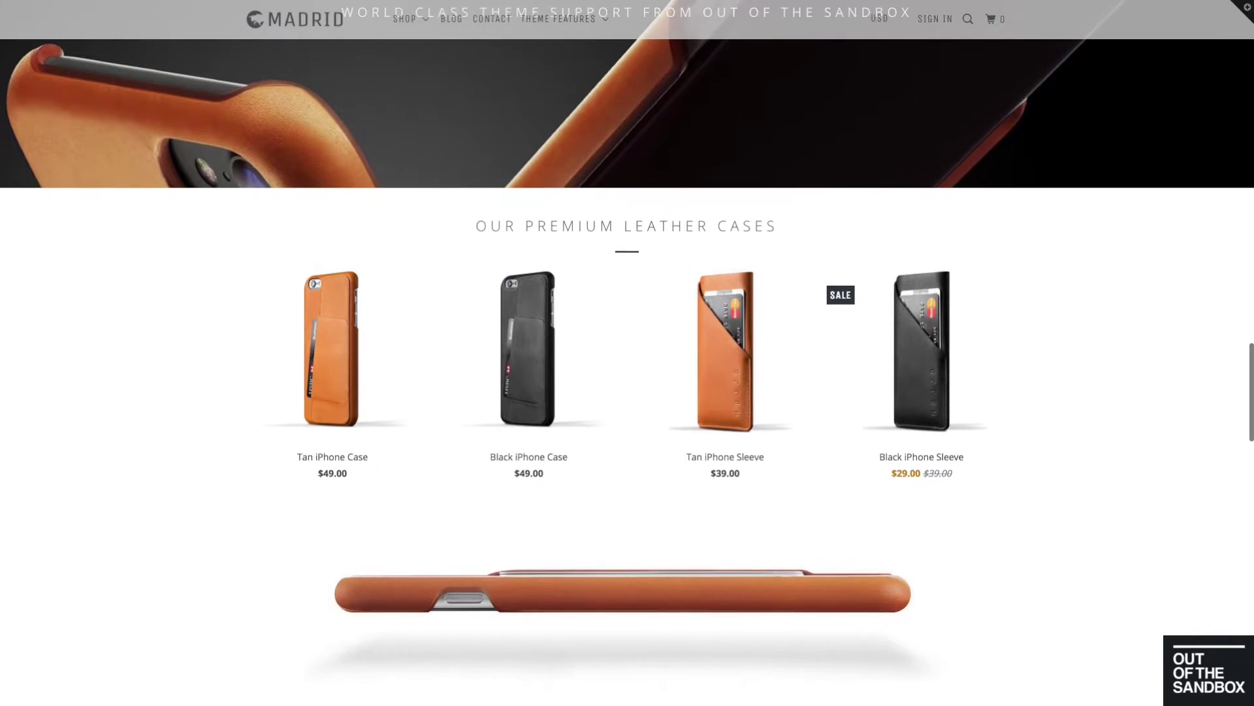
{"action": "scroll", "coordinate": [627, 353], "scroll_direction": "down", "scroll_amount": 4}
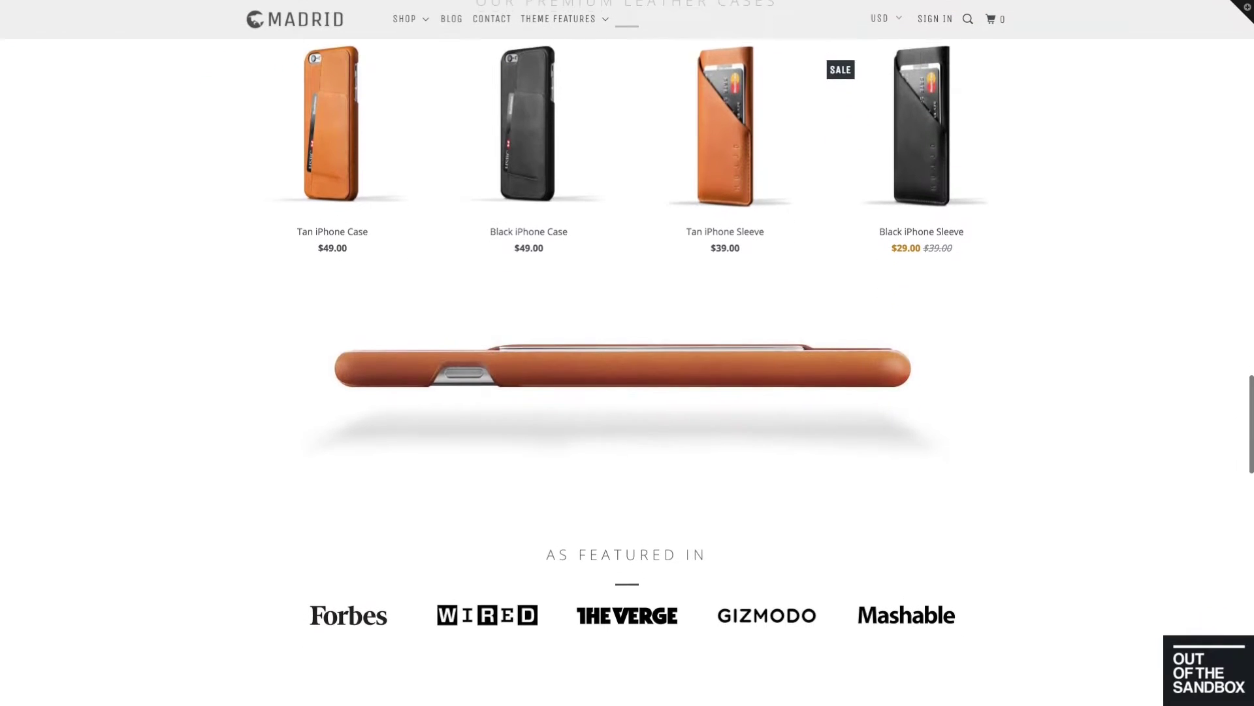
{"action": "scroll", "coordinate": [627, 353], "scroll_direction": "down", "scroll_amount": 4}
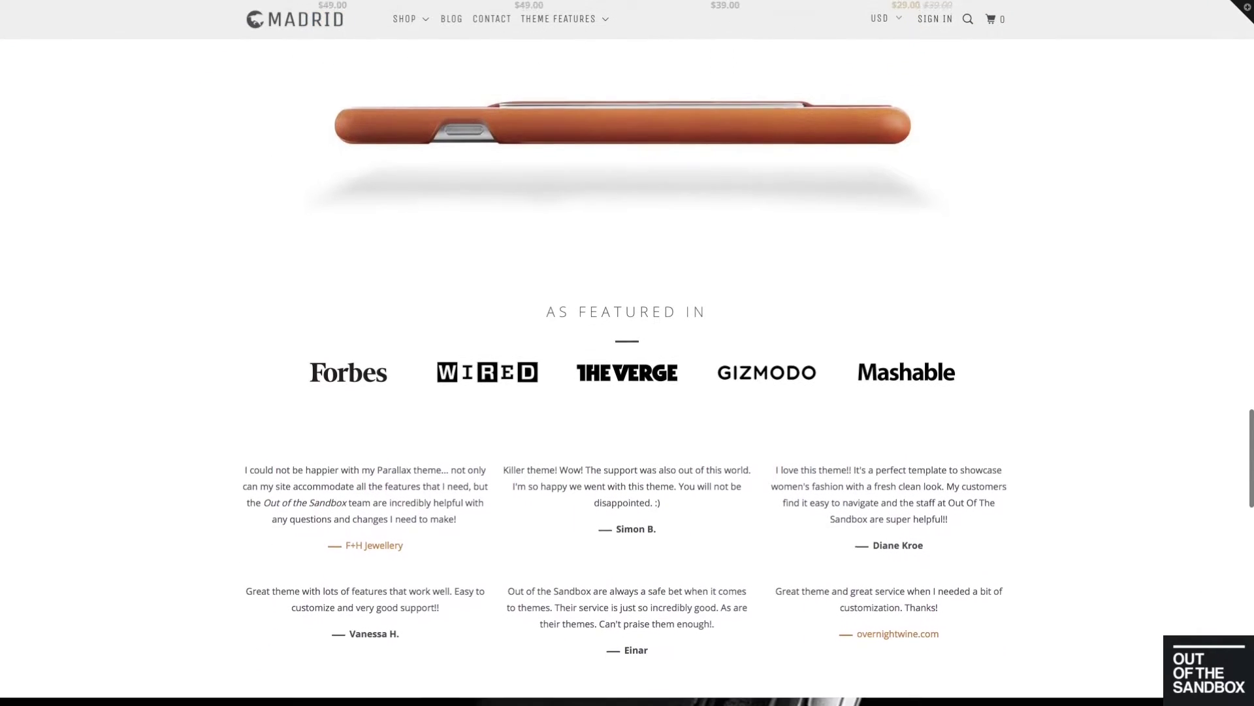
{"action": "scroll", "coordinate": [627, 353], "scroll_direction": "down", "scroll_amount": 4}
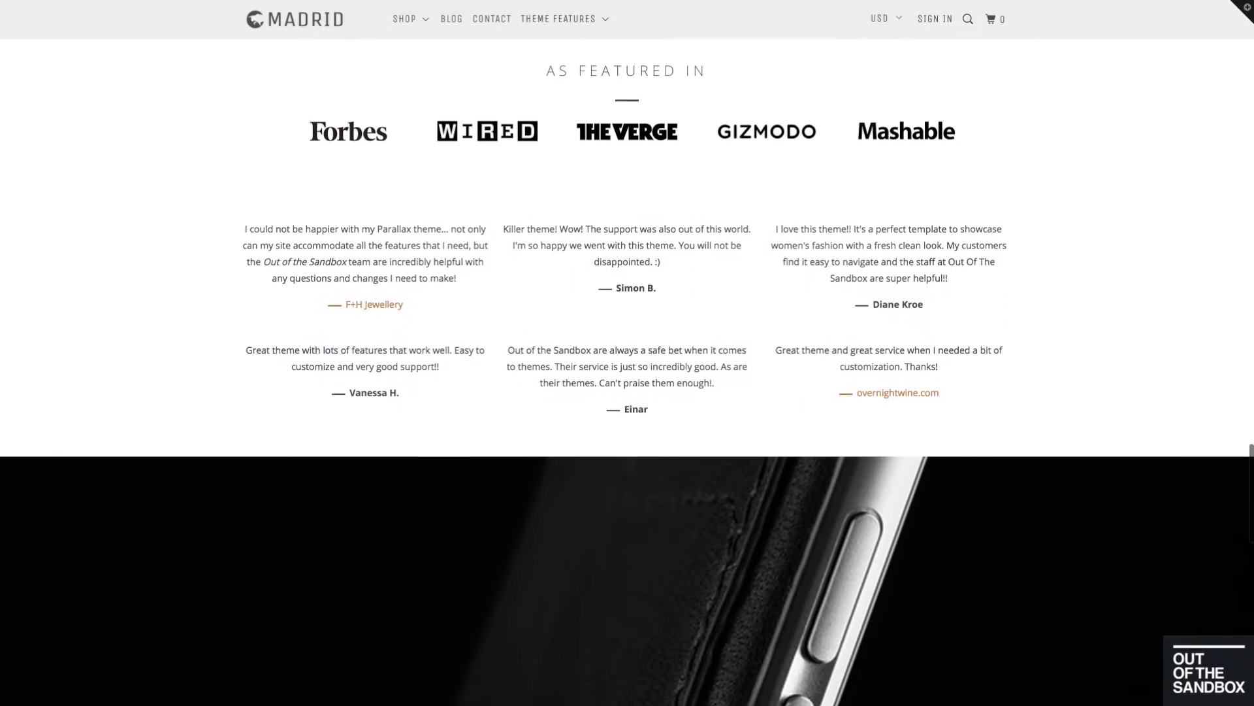
{"action": "scroll", "coordinate": [627, 353], "scroll_direction": "down", "scroll_amount": 4}
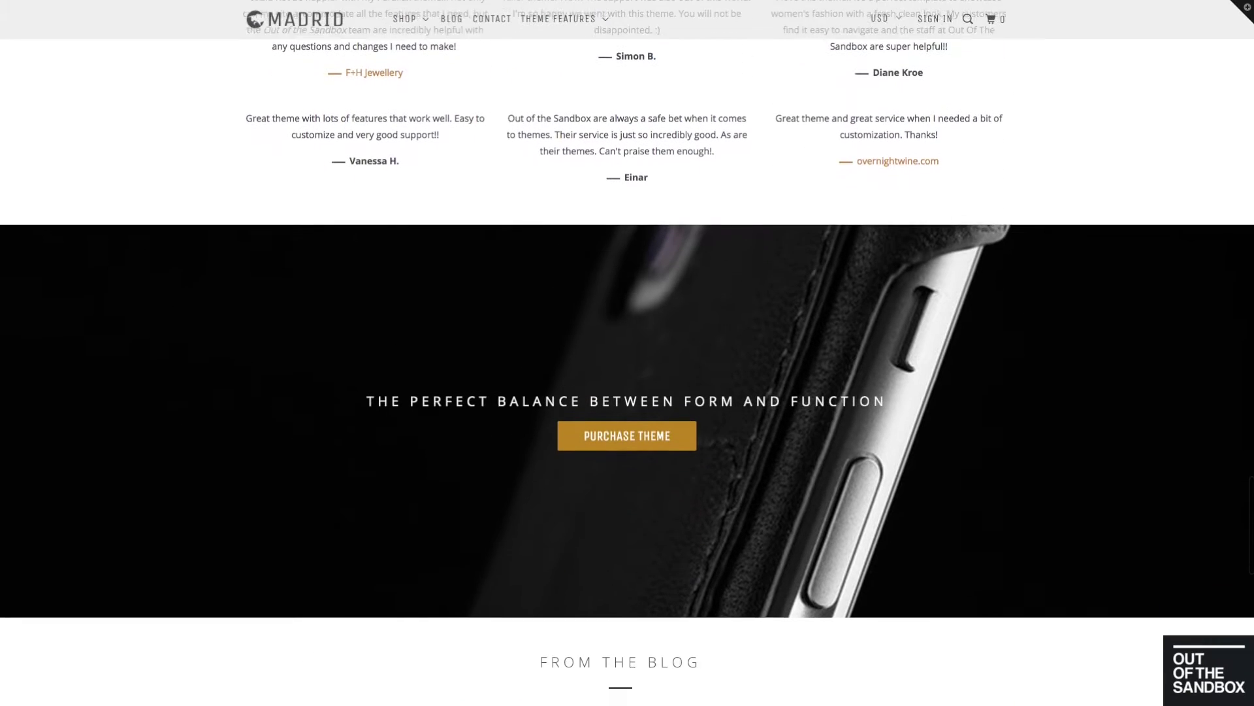
{"action": "scroll", "coordinate": [627, 353], "scroll_direction": "down", "scroll_amount": 4}
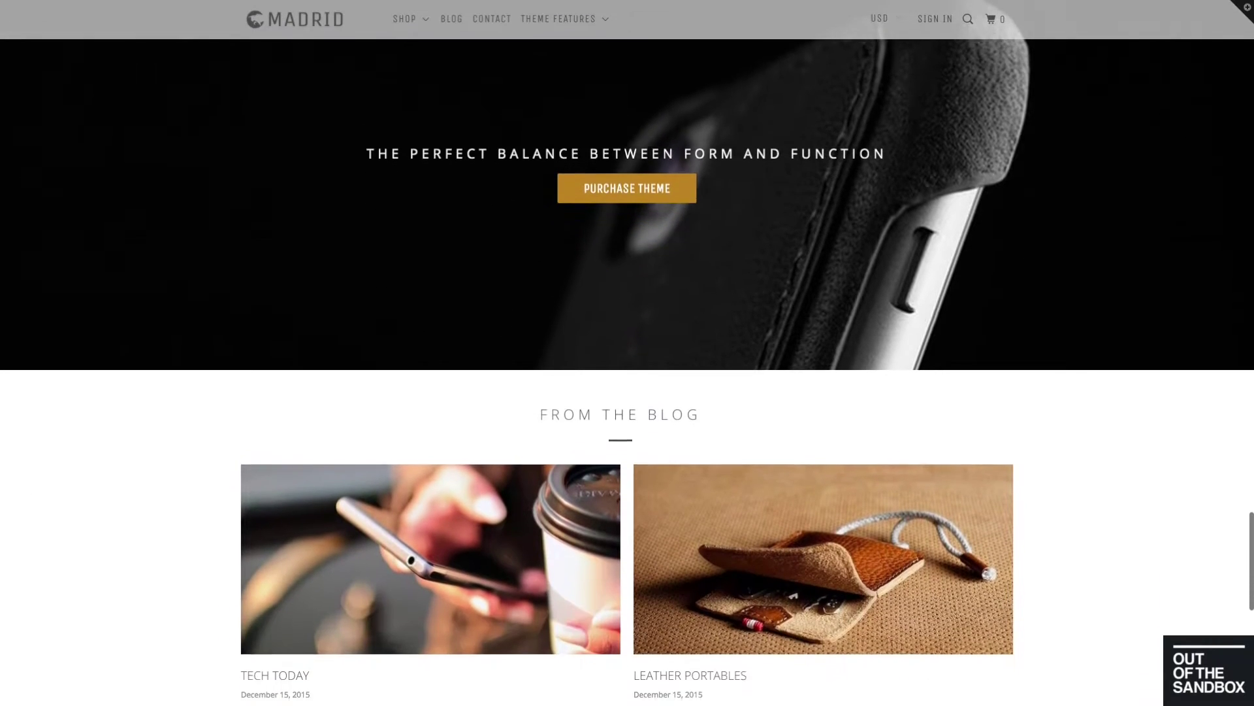
{"action": "scroll", "coordinate": [627, 353], "scroll_direction": "down", "scroll_amount": 4}
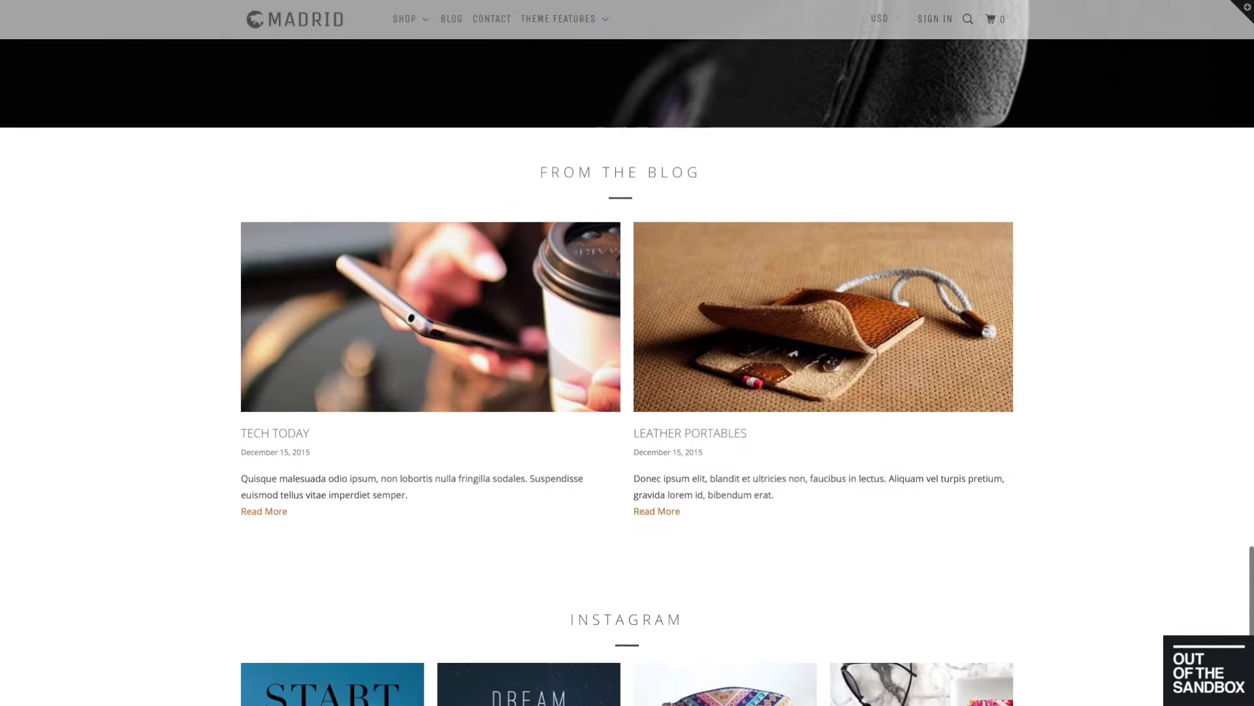
{"action": "scroll", "coordinate": [628, 353], "scroll_direction": "down", "scroll_amount": 4}
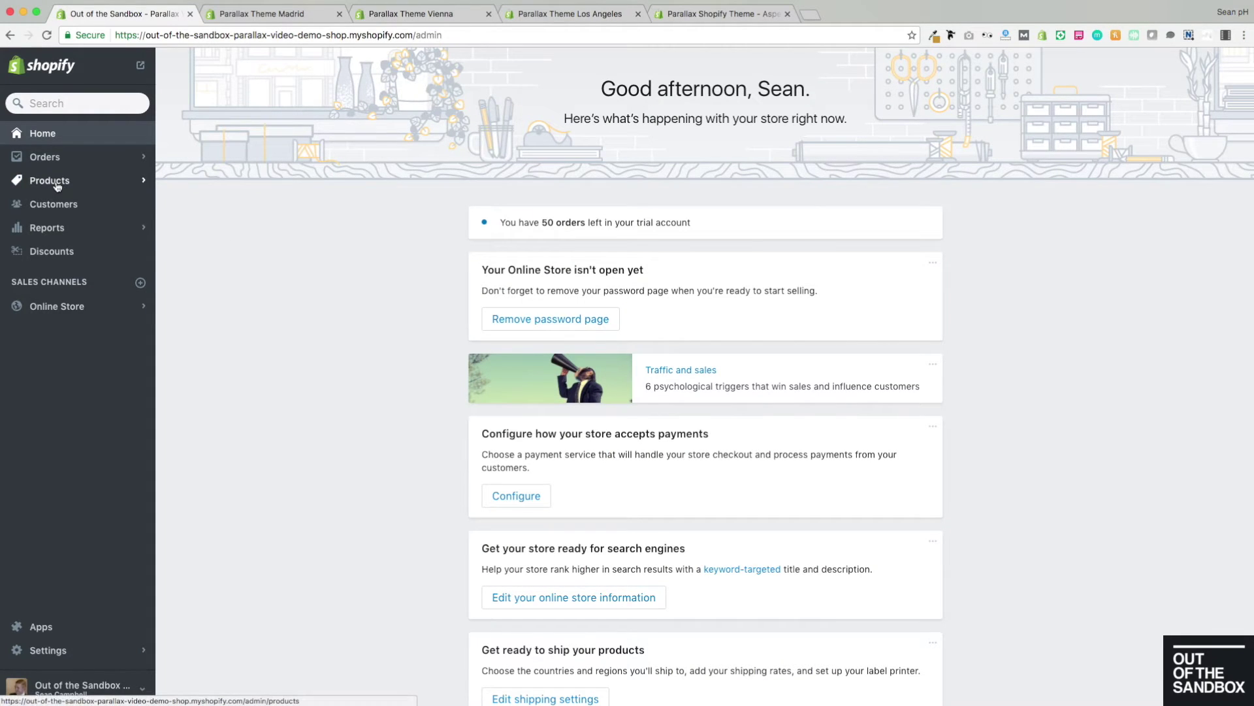
Review the Black iPhone Sleeve product's description, images and variants in the Shopify admin, and open the collections list
{"action": "left_click", "coordinate": [58, 186]}
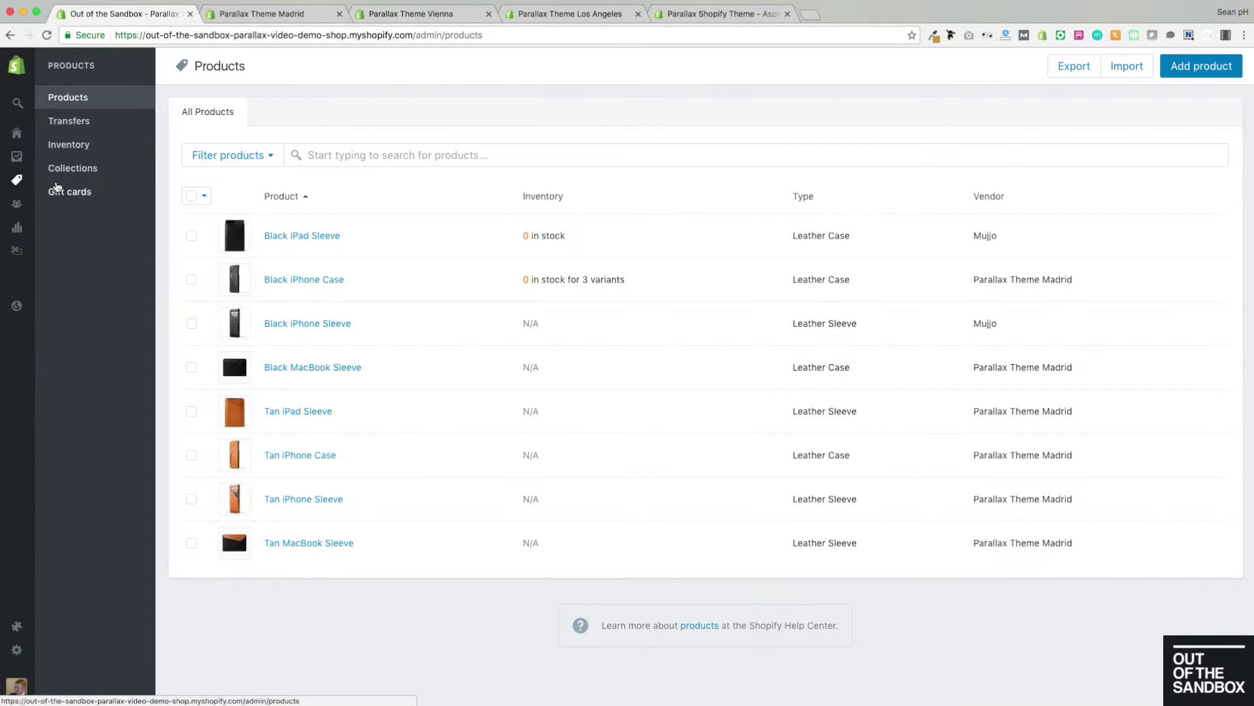
{"action": "left_click", "coordinate": [306, 324]}
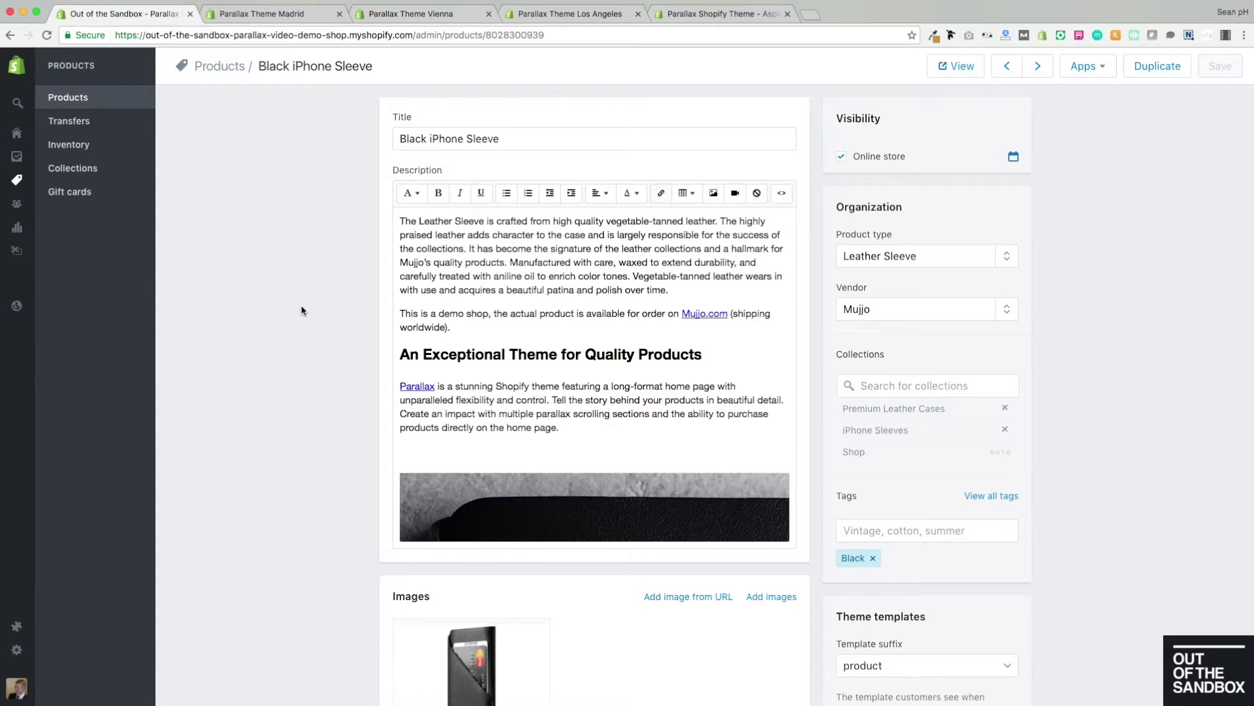
{"action": "scroll", "coordinate": [302, 310], "scroll_direction": "down", "scroll_amount": 5}
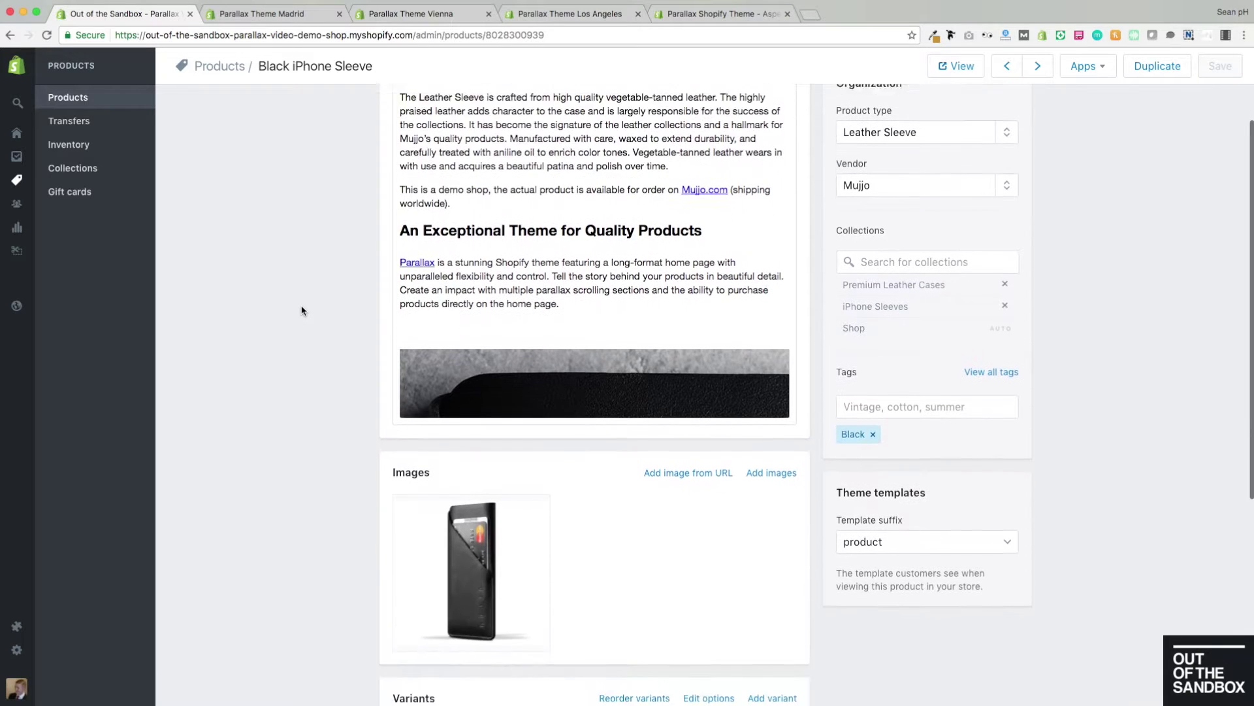
{"action": "scroll", "coordinate": [302, 311], "scroll_direction": "down", "scroll_amount": 10}
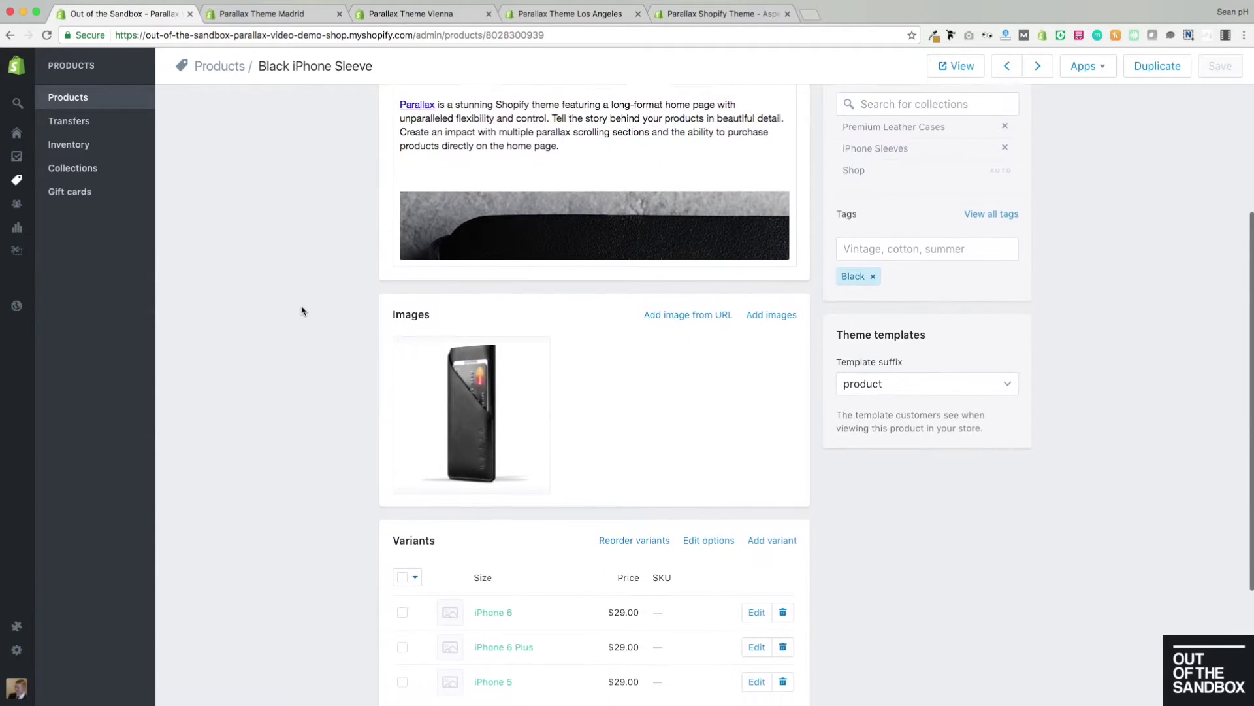
{"action": "scroll", "coordinate": [302, 308], "scroll_direction": "up", "scroll_amount": 15}
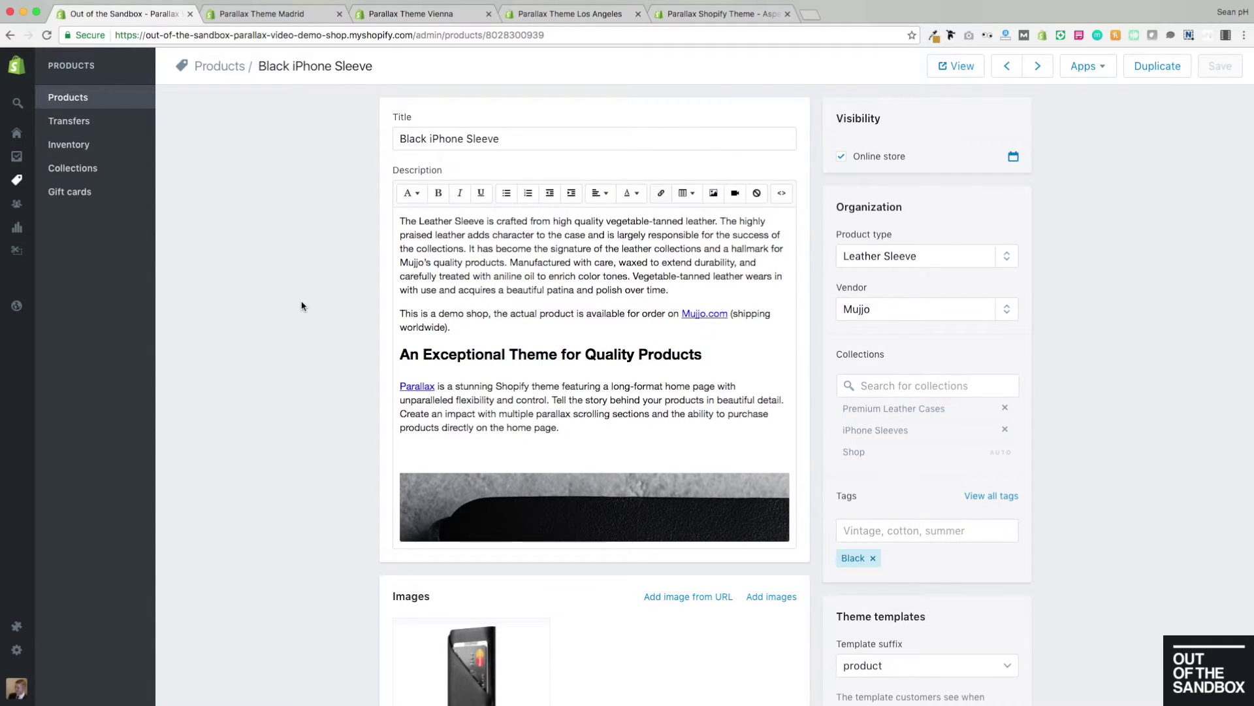
{"action": "left_click", "coordinate": [73, 169]}
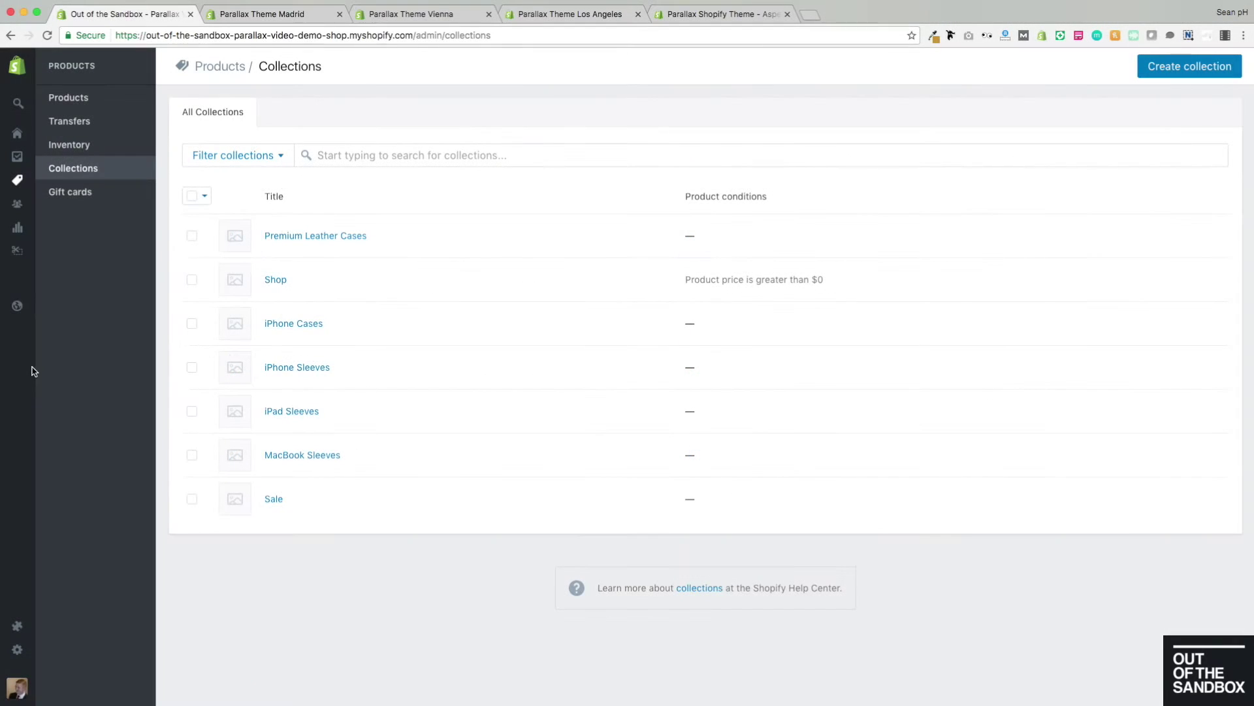
Open the online store's Leather Portables blog post and examine its content, excerpt and featured image
{"action": "left_click", "coordinate": [45, 308]}
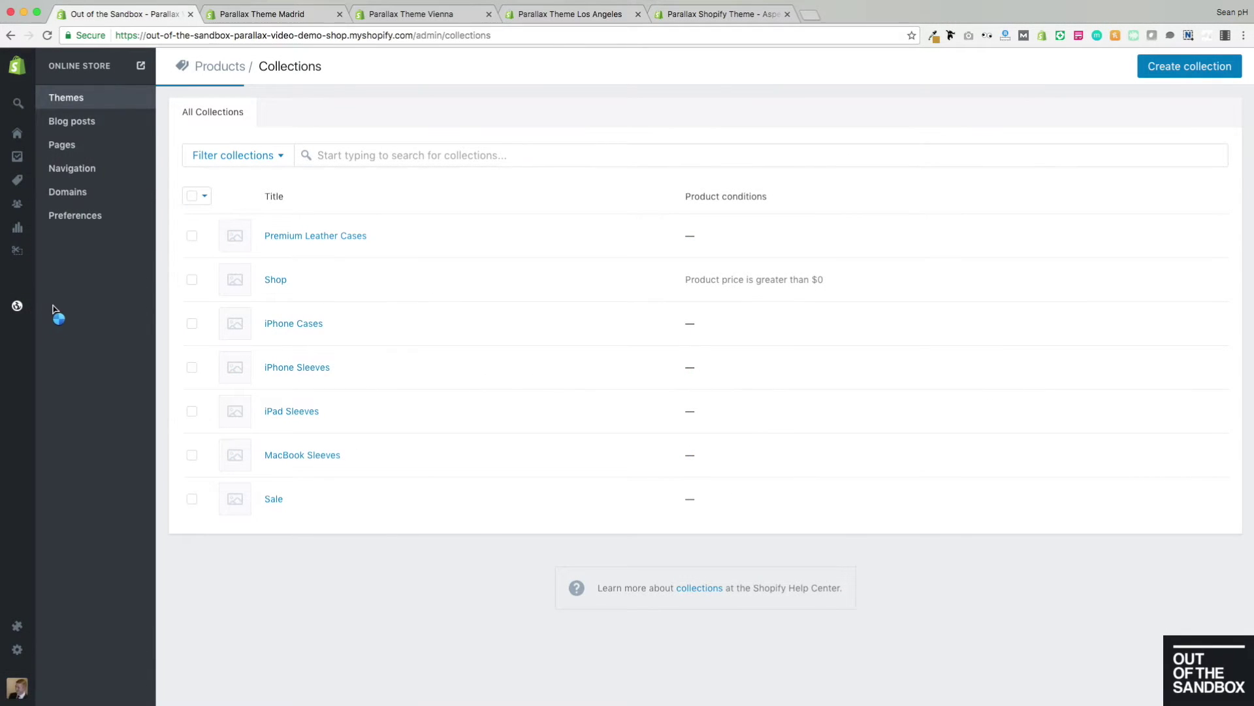
{"action": "left_click", "coordinate": [128, 312]}
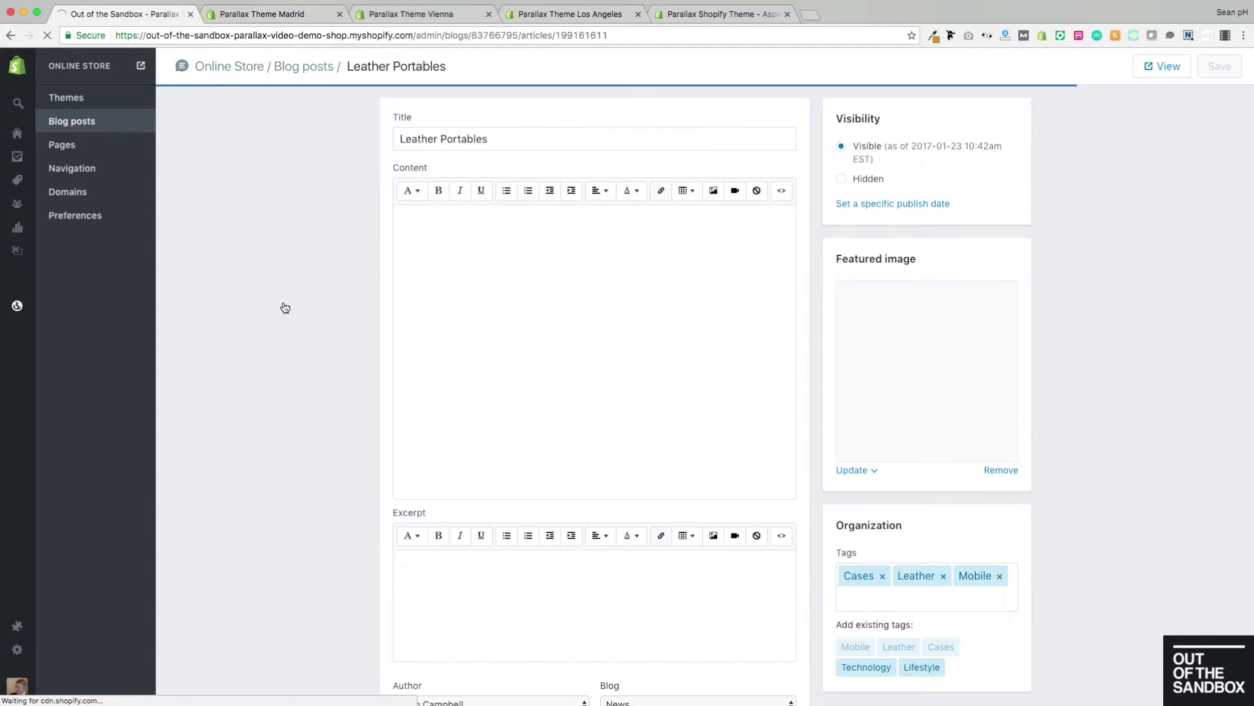
{"action": "scroll", "coordinate": [283, 299], "scroll_direction": "down", "scroll_amount": 2}
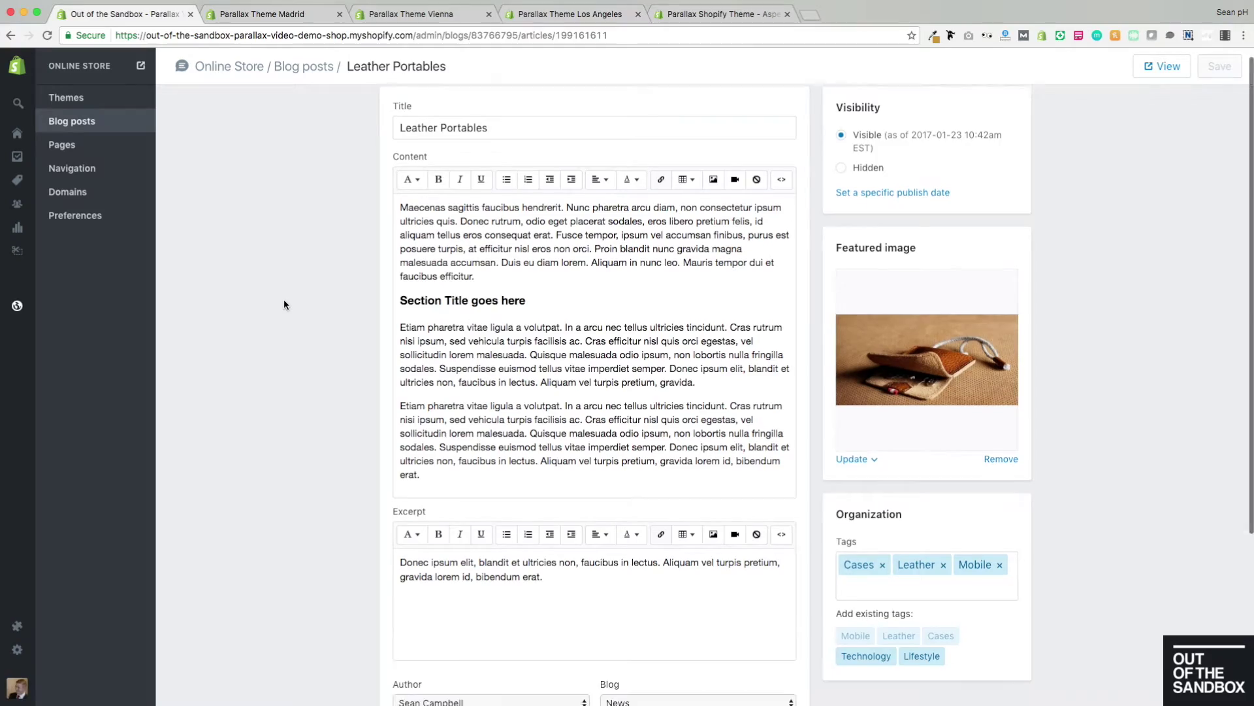
{"action": "left_click_drag", "start_coordinate": [543, 534], "coordinate": [598, 540]}
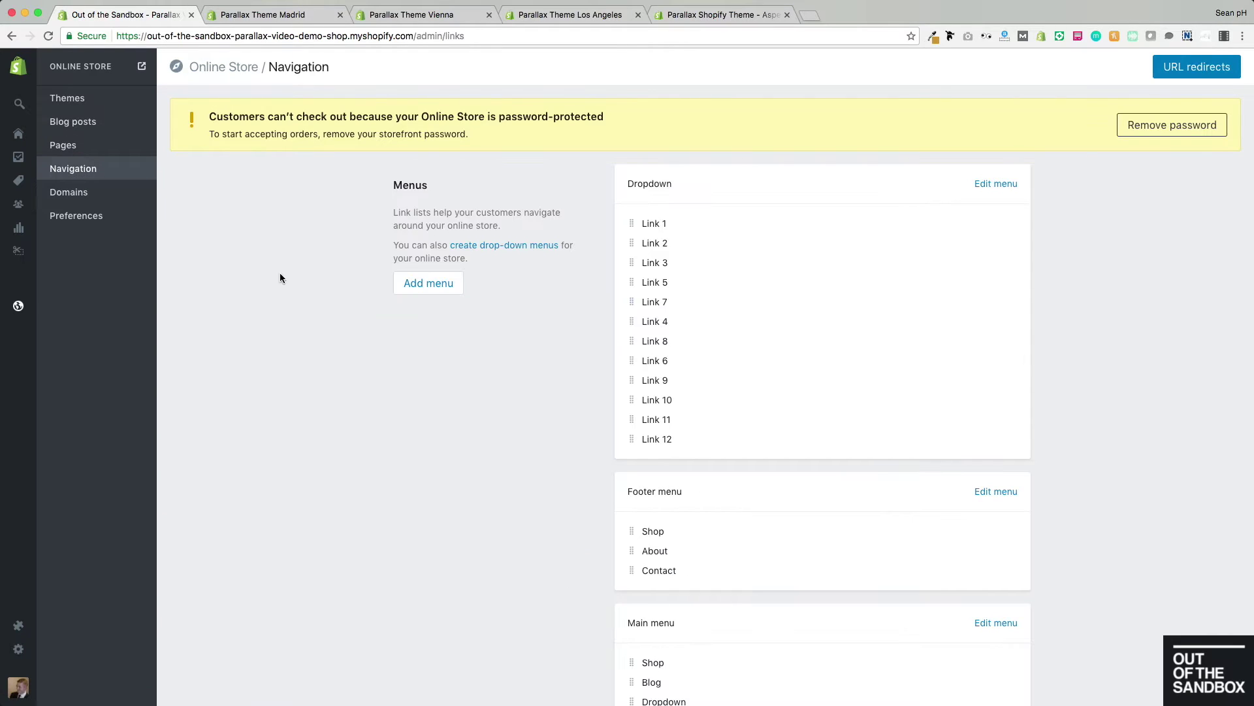
Examine the online store's navigation menus, including the Dropdown, Footer, Main, Men and Shop link lists
{"action": "scroll", "coordinate": [323, 261], "scroll_direction": "down", "scroll_amount": 3}
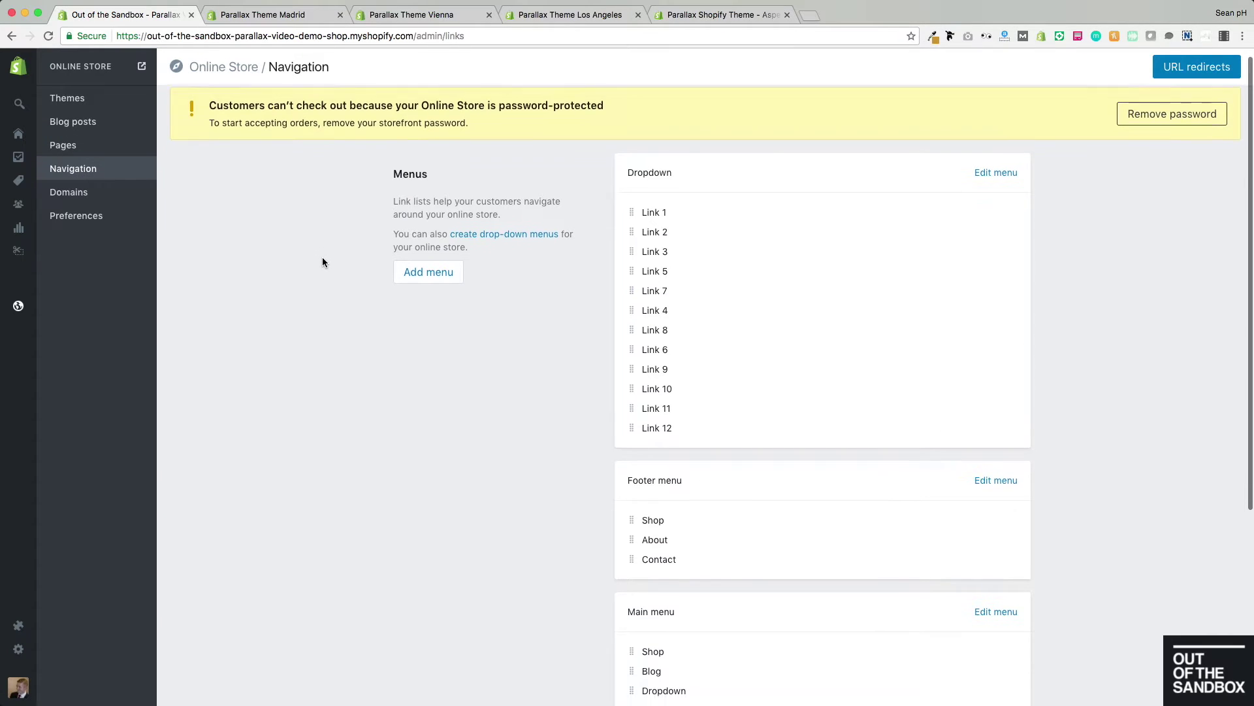
{"action": "scroll", "coordinate": [323, 262], "scroll_direction": "down", "scroll_amount": 3}
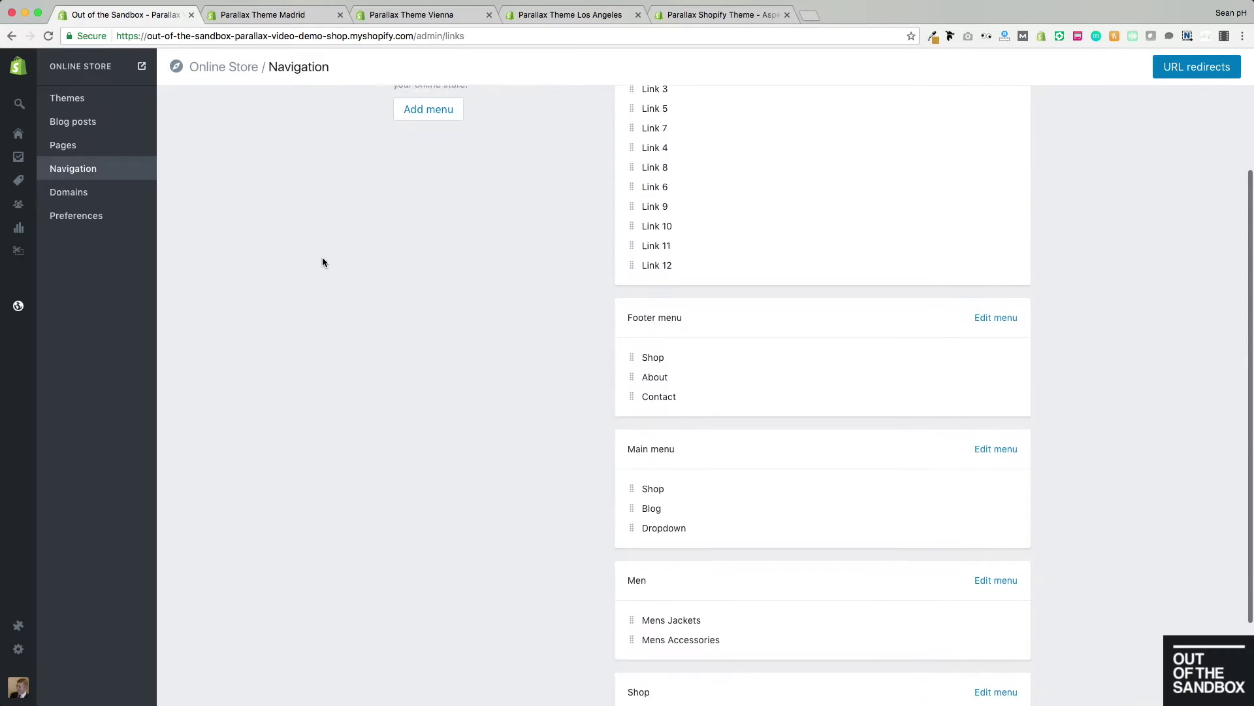
{"action": "scroll", "coordinate": [322, 262], "scroll_direction": "down", "scroll_amount": 1}
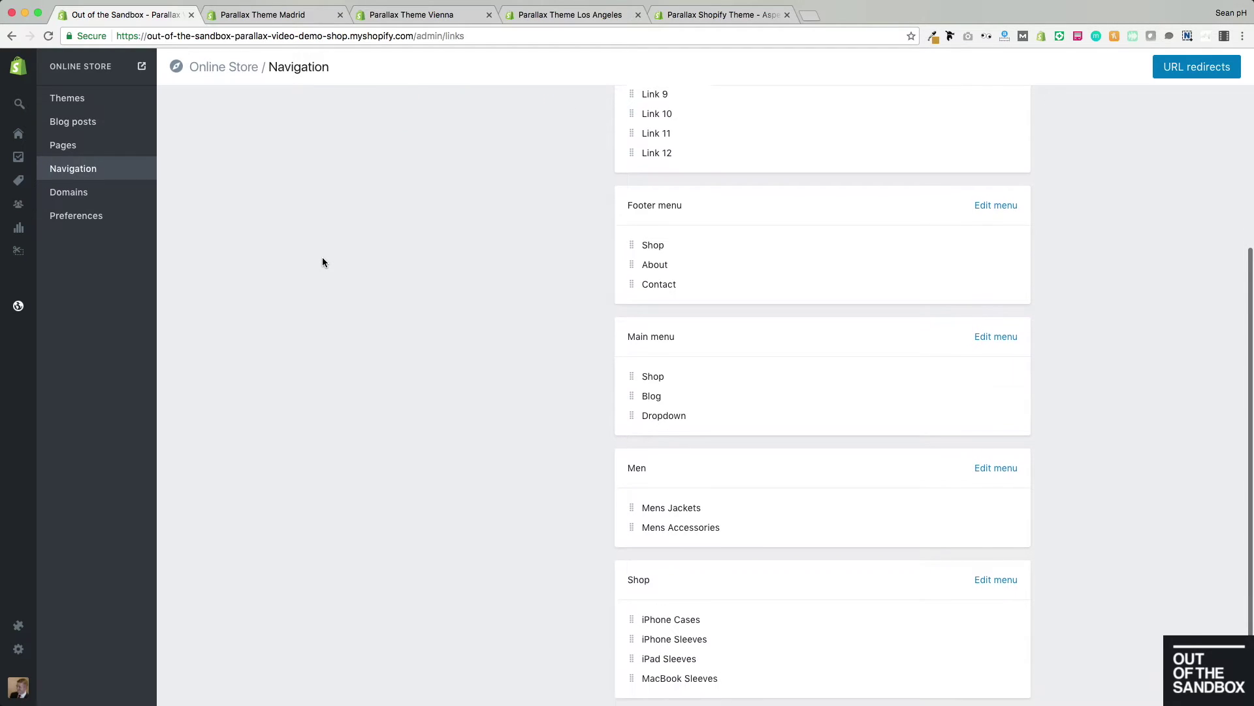
{"action": "scroll", "coordinate": [323, 262], "scroll_direction": "up", "scroll_amount": 6}
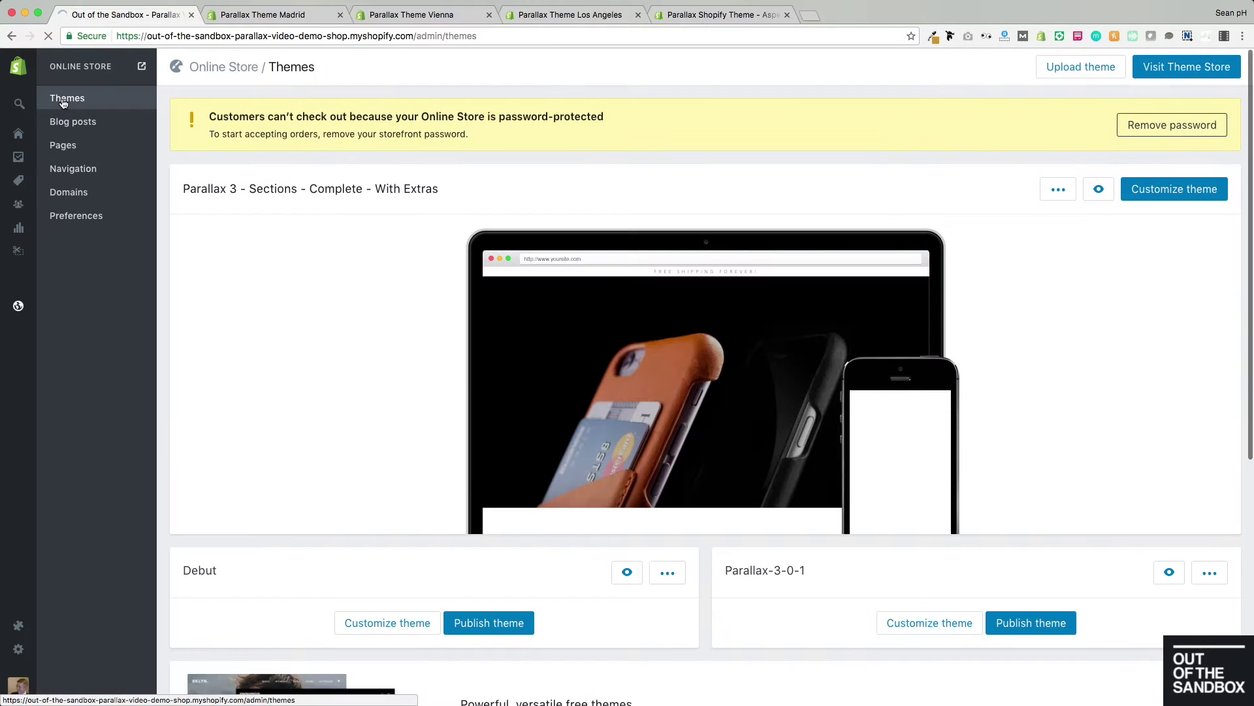
Upload the theme file parallax-3.0.1.zip from the PARALLAX 3.0 Video folder to the online store's themes
{"action": "scroll", "coordinate": [166, 113], "scroll_direction": "down", "scroll_amount": 3}
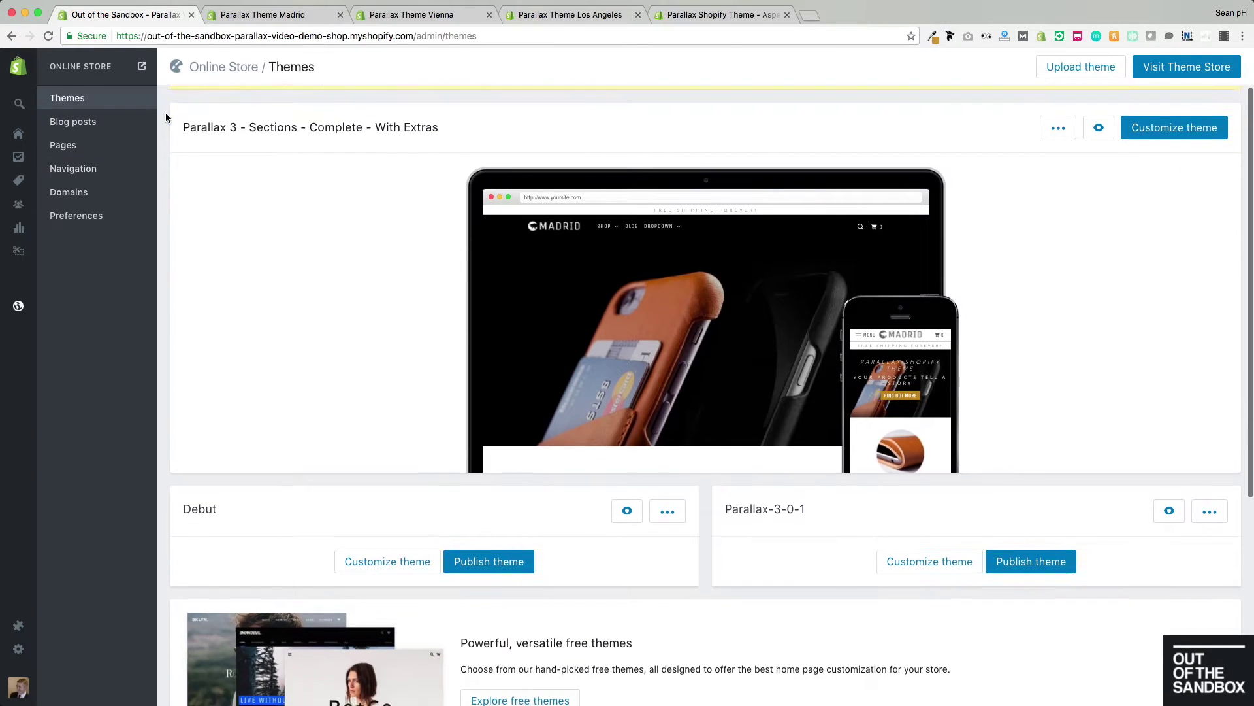
{"action": "scroll", "coordinate": [166, 112], "scroll_direction": "up", "scroll_amount": 3}
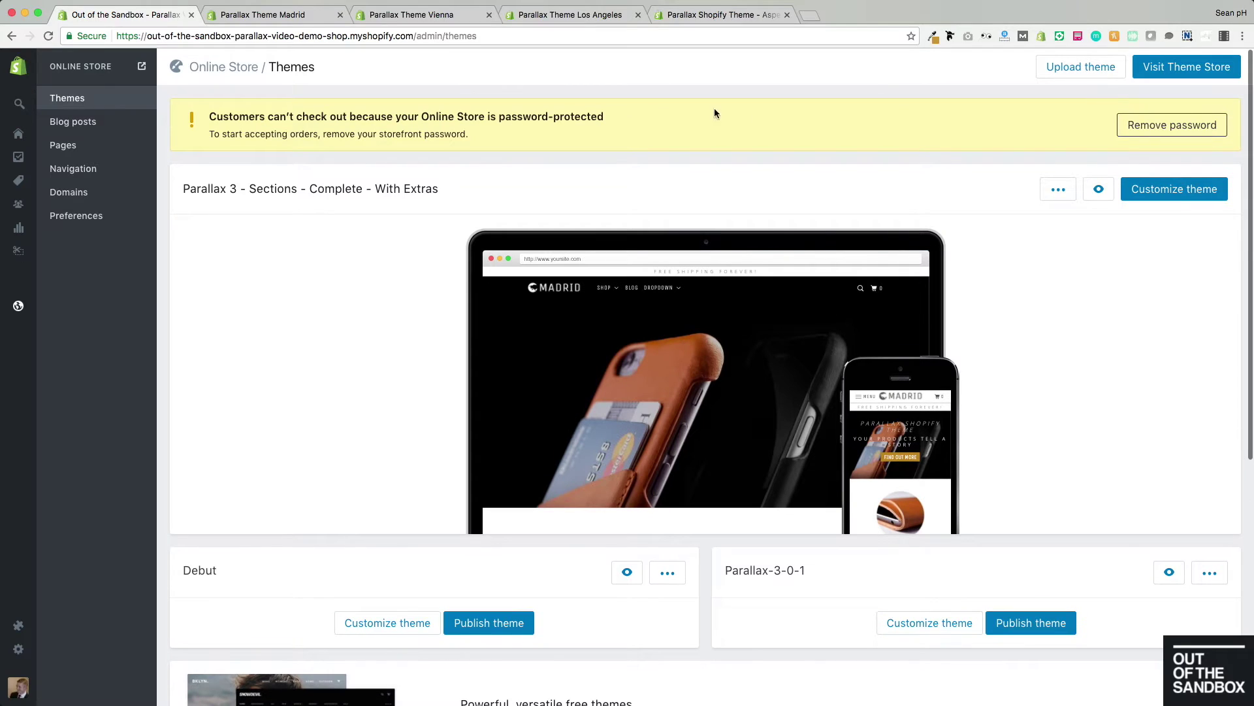
{"action": "left_click", "coordinate": [1067, 69]}
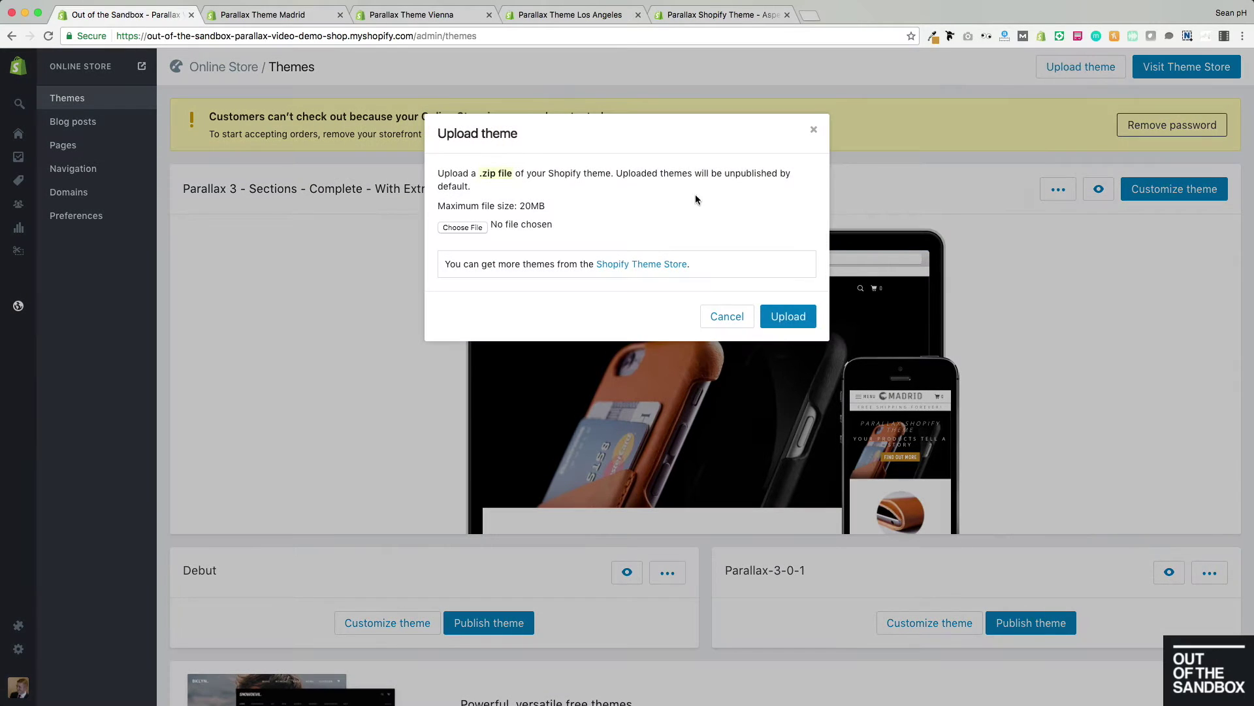
{"action": "left_click", "coordinate": [467, 229]}
{"action": "scroll", "coordinate": [646, 137], "scroll_direction": "down", "scroll_amount": 2}
{"action": "scroll", "coordinate": [645, 136], "scroll_direction": "down", "scroll_amount": 10}
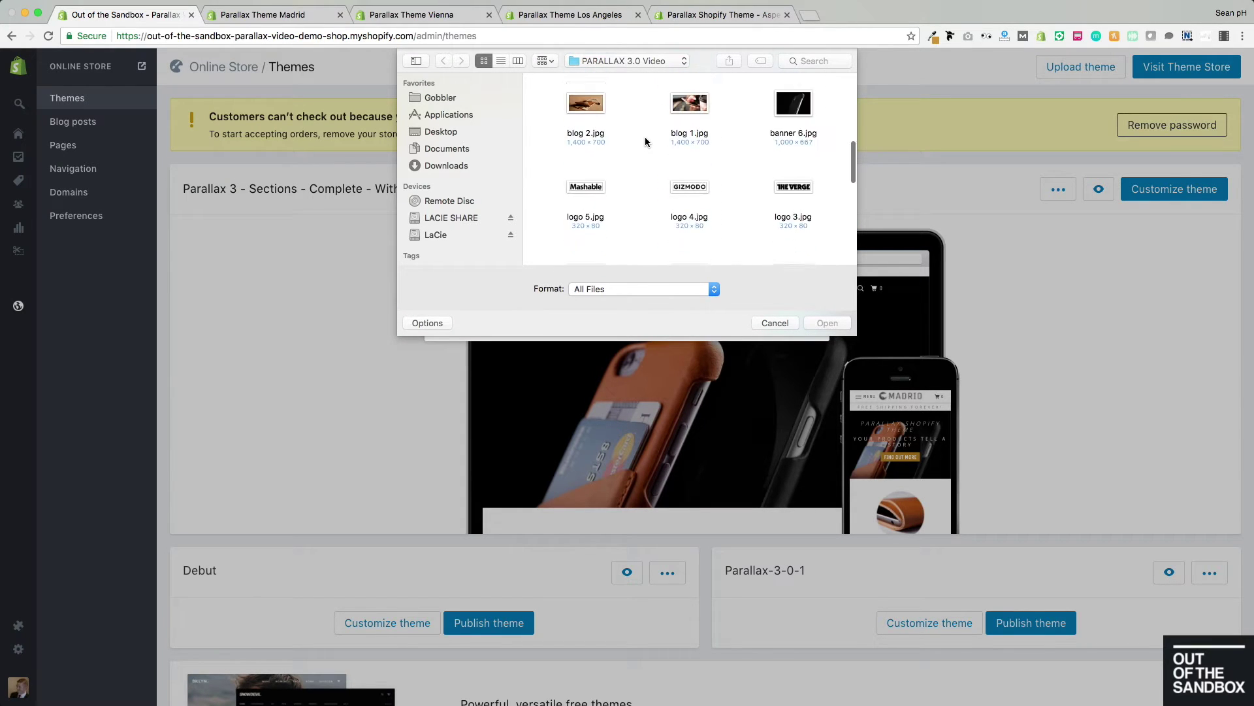
{"action": "scroll", "coordinate": [645, 136], "scroll_direction": "down", "scroll_amount": 8}
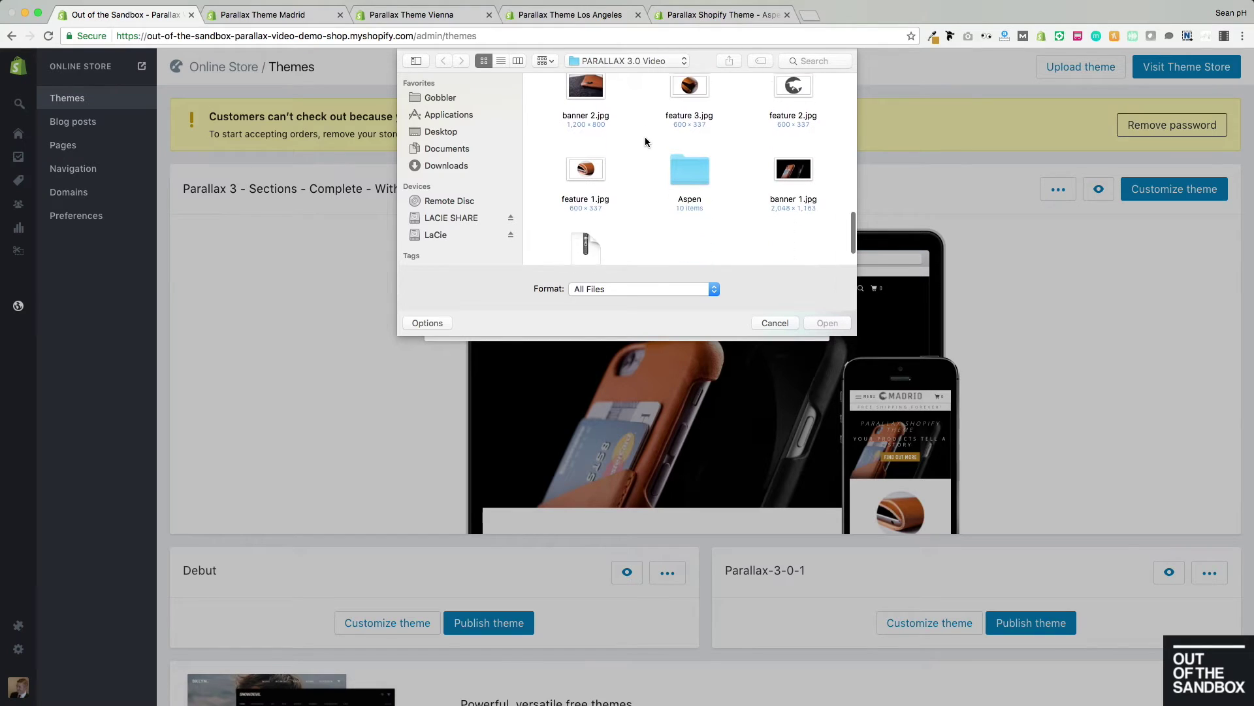
{"action": "left_click", "coordinate": [594, 203]}
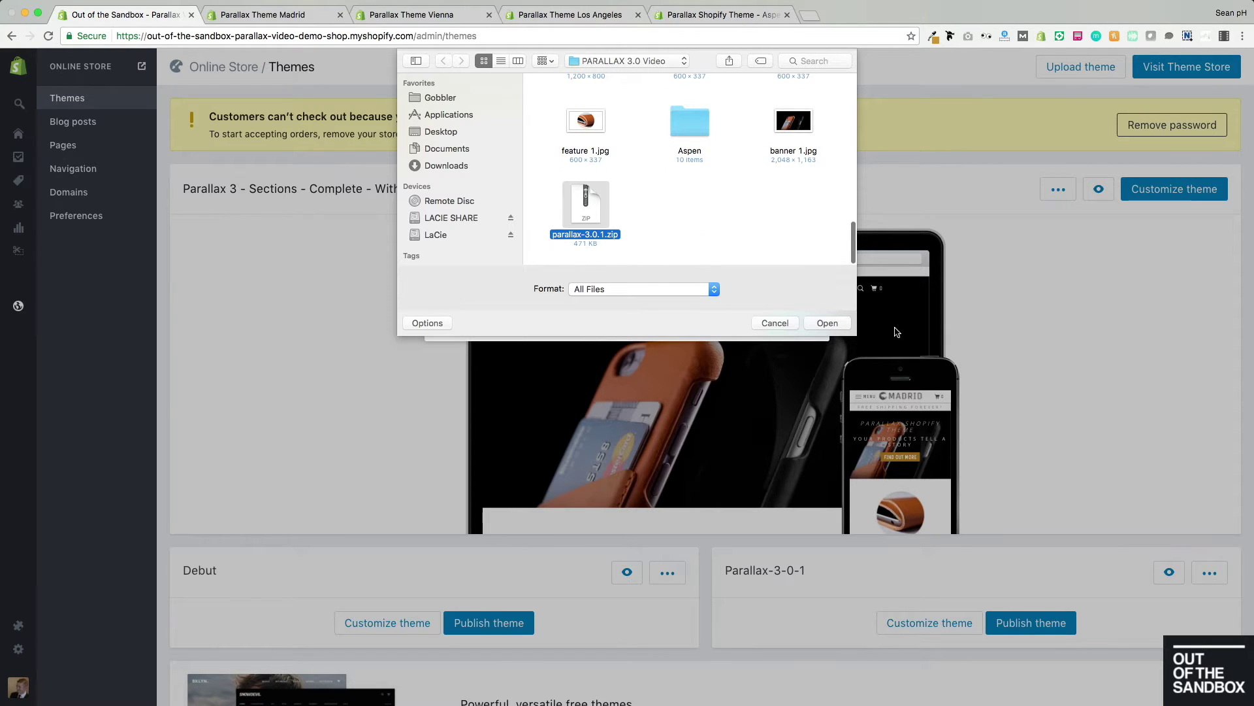
{"action": "left_click", "coordinate": [821, 323]}
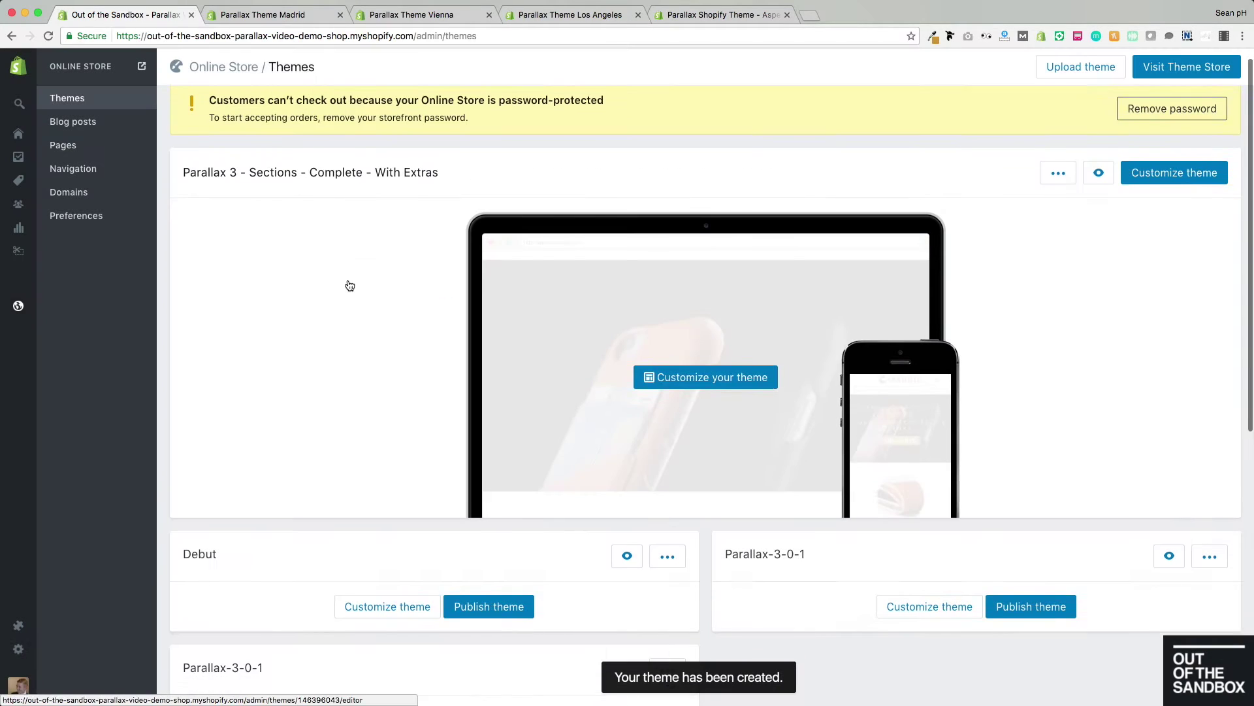
Publish the newly uploaded Parallax-3-0-1 theme as the store's live theme
{"action": "scroll", "coordinate": [349, 286], "scroll_direction": "down", "scroll_amount": 2}
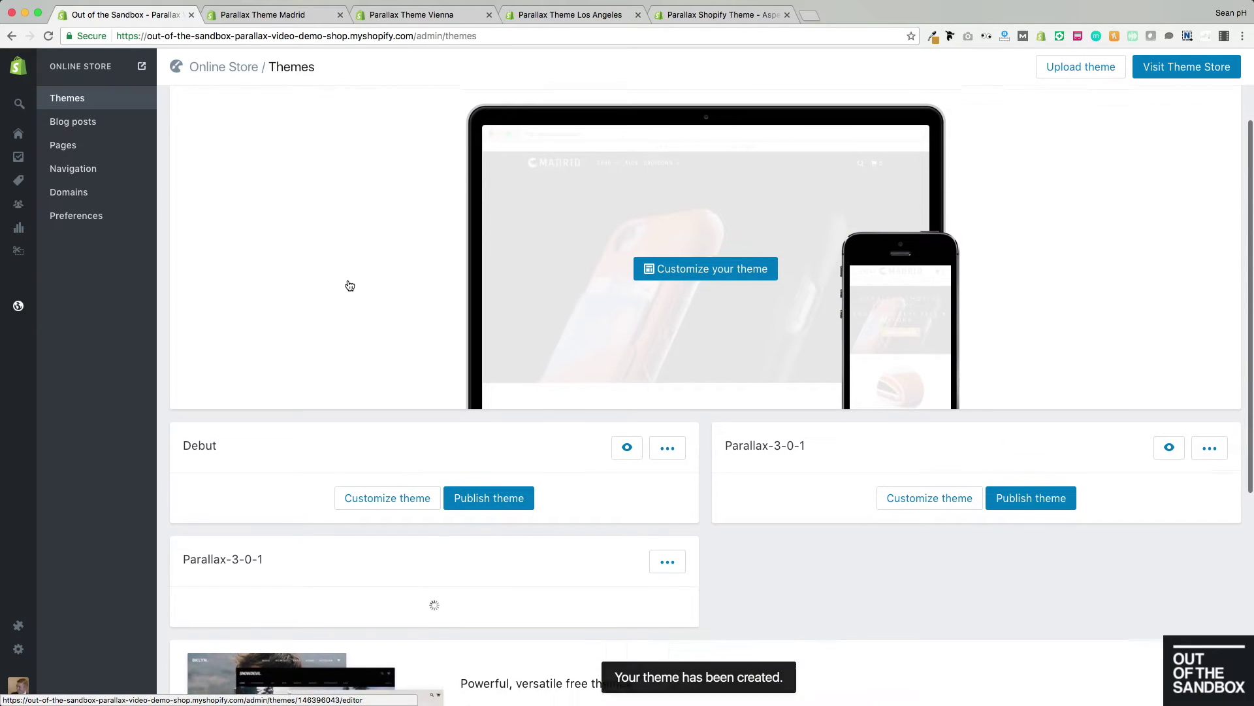
{"action": "scroll", "coordinate": [349, 285], "scroll_direction": "down", "scroll_amount": 1}
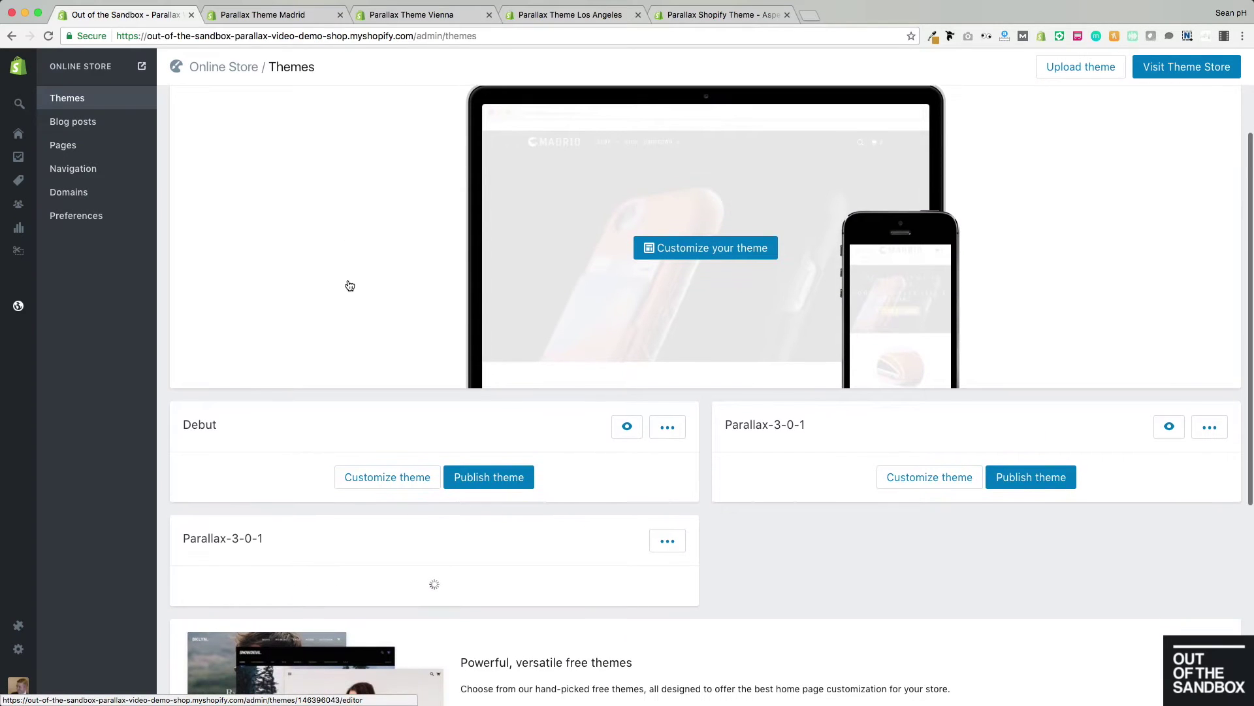
{"action": "scroll", "coordinate": [358, 286], "scroll_direction": "down", "scroll_amount": 3}
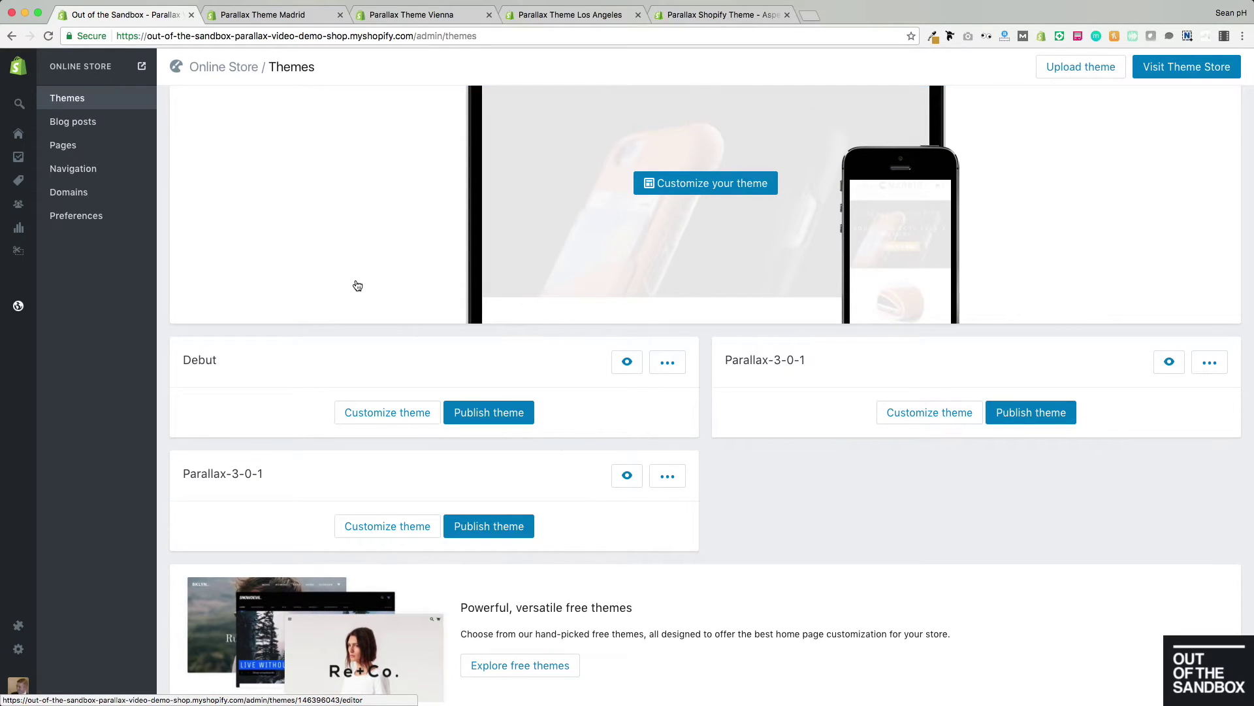
{"action": "scroll", "coordinate": [498, 496], "scroll_direction": "down", "scroll_amount": 5}
{"action": "left_click", "coordinate": [494, 418]}
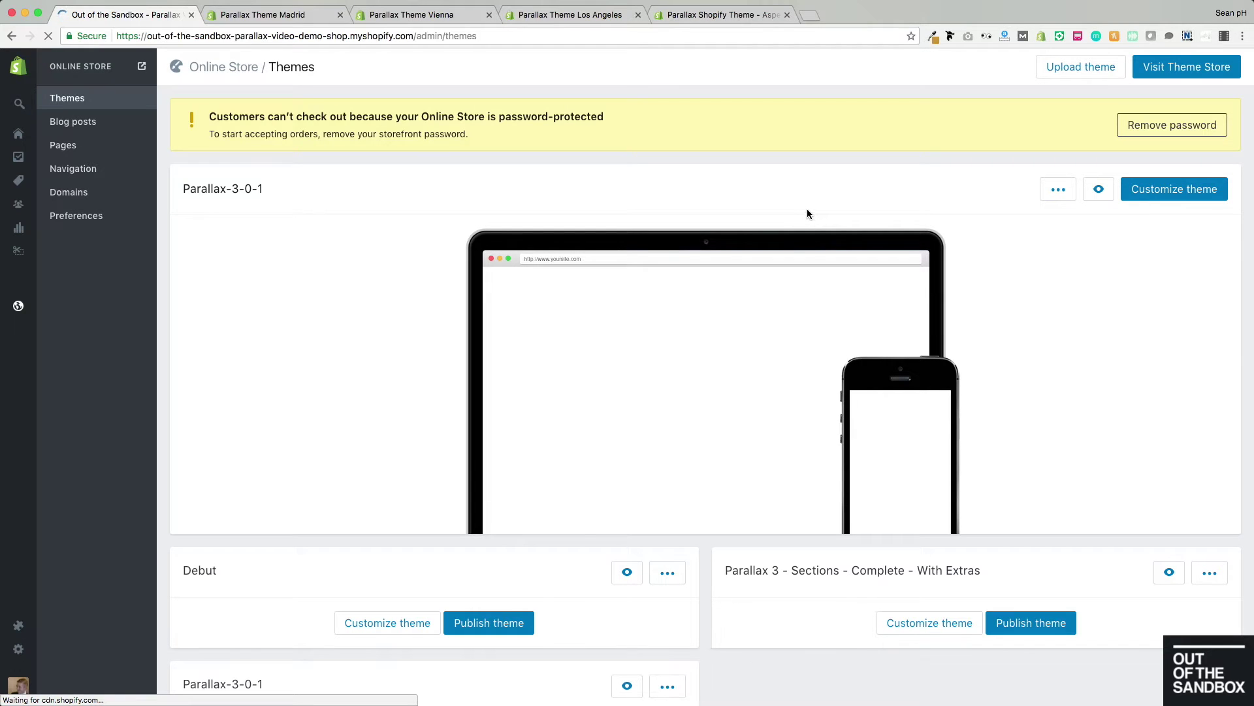
Preview the published theme's storefront and look through its default home page sections
{"action": "left_click", "coordinate": [1104, 191]}
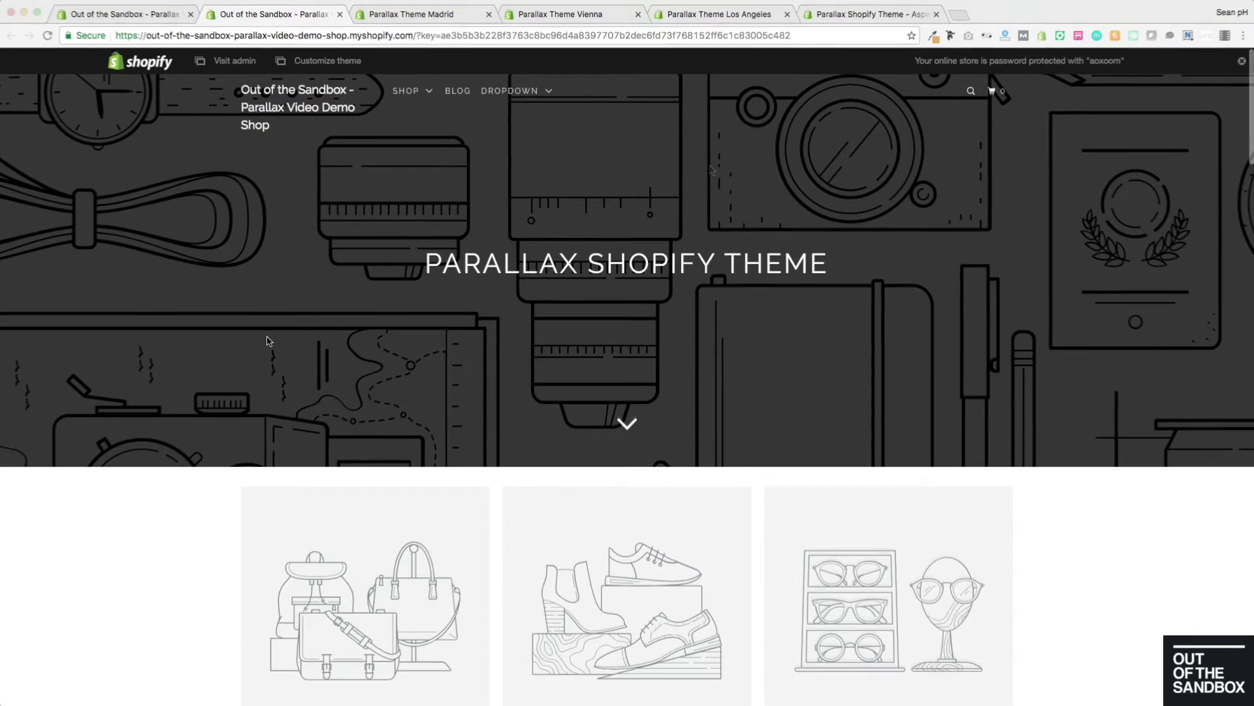
{"action": "scroll", "coordinate": [266, 341], "scroll_direction": "down", "scroll_amount": 6}
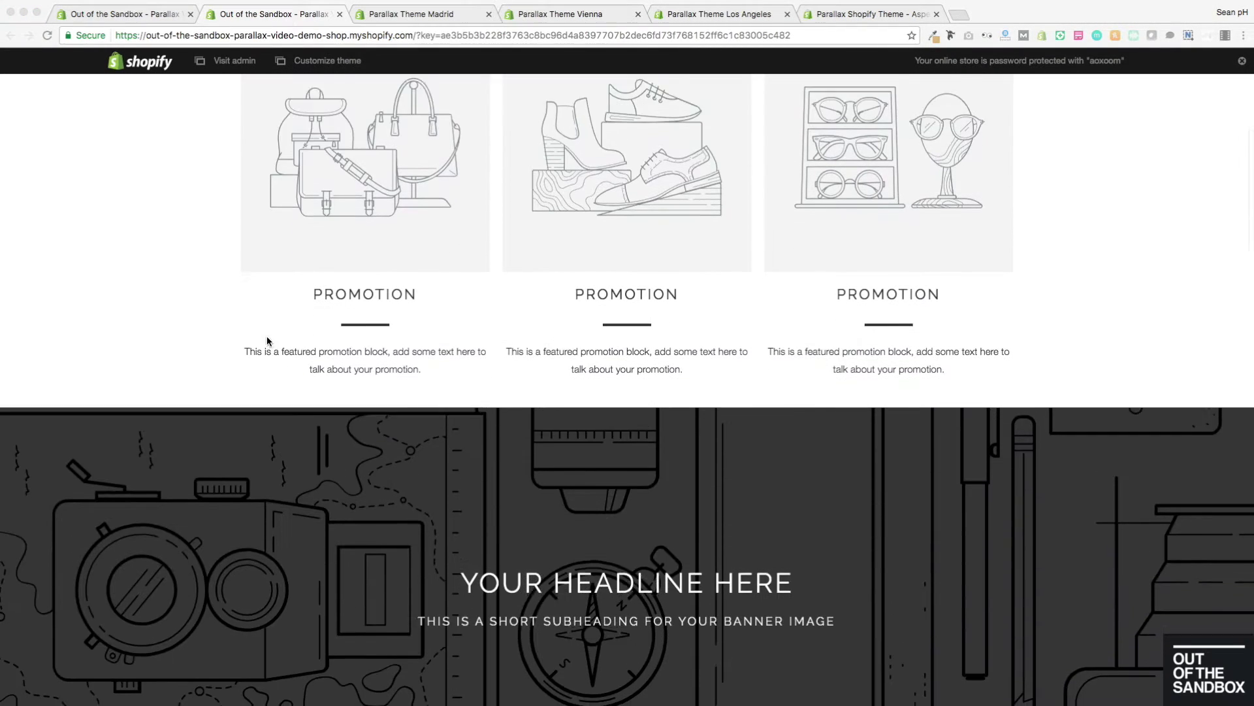
{"action": "scroll", "coordinate": [267, 341], "scroll_direction": "down", "scroll_amount": 8}
{"action": "scroll", "coordinate": [267, 340], "scroll_direction": "up", "scroll_amount": 8}
{"action": "scroll", "coordinate": [267, 341], "scroll_direction": "up", "scroll_amount": 5}
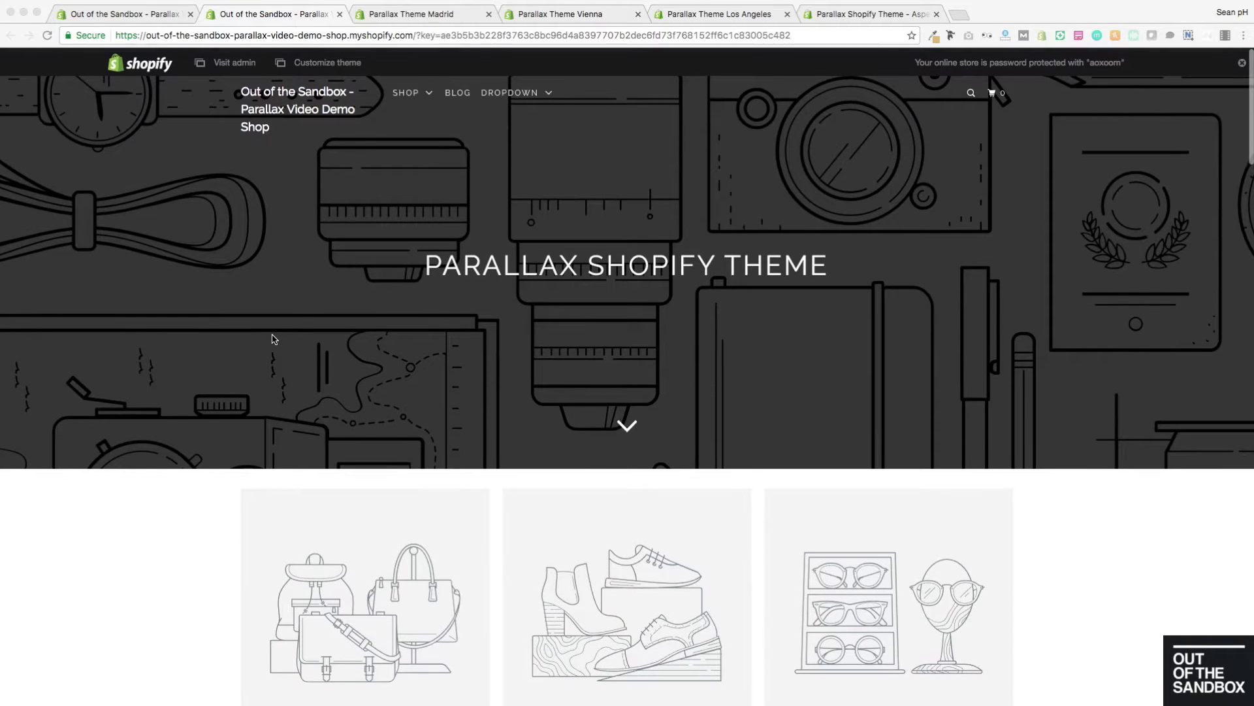
Open the general settings of the Parallax-3-0-1 theme in the theme editor and bring up the theme style choices
{"action": "left_click", "coordinate": [111, 14]}
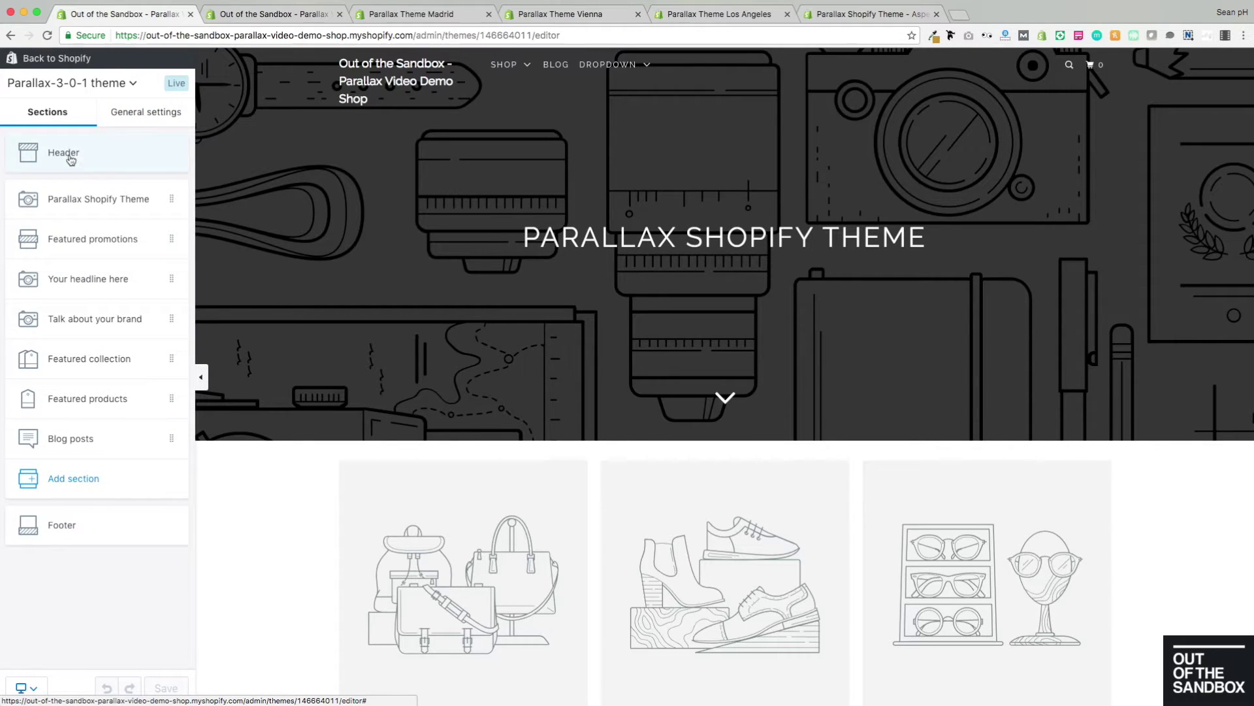
{"action": "left_click", "coordinate": [140, 117]}
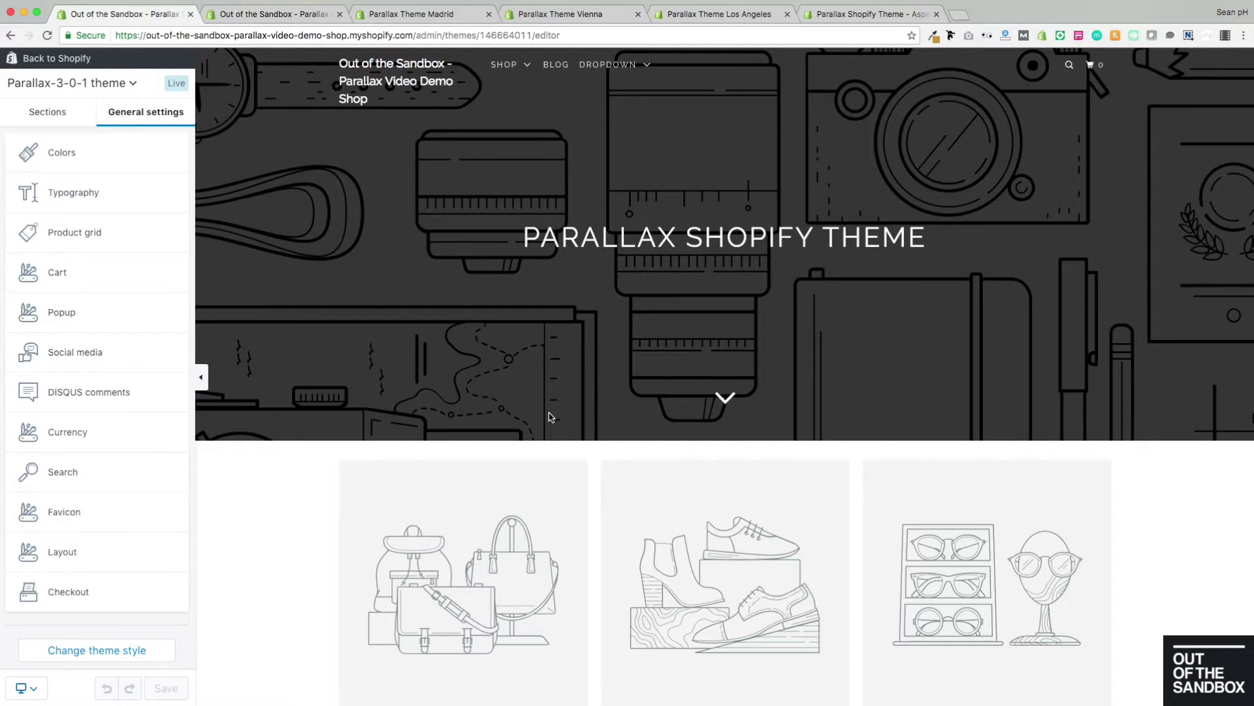
{"action": "scroll", "coordinate": [549, 415], "scroll_direction": "down", "scroll_amount": 1}
{"action": "scroll", "coordinate": [548, 415], "scroll_direction": "up", "scroll_amount": 1}
{"action": "left_click", "coordinate": [95, 650]}
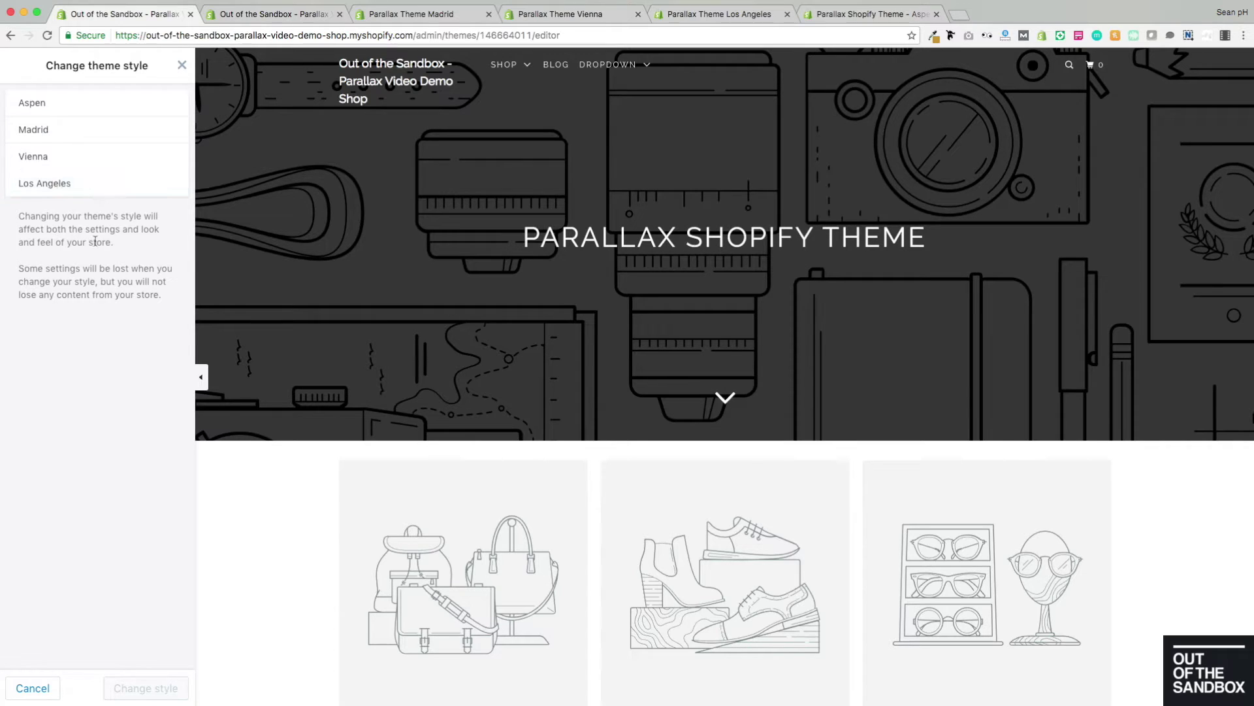
Compare the Madrid and Vienna demo stores' home pages to see how these theme styles look
{"action": "left_click", "coordinate": [414, 15]}
{"action": "scroll", "coordinate": [230, 274], "scroll_direction": "up", "scroll_amount": 4}
{"action": "scroll", "coordinate": [229, 272], "scroll_direction": "up", "scroll_amount": 3}
{"action": "scroll", "coordinate": [327, 196], "scroll_direction": "down", "scroll_amount": 2}
{"action": "left_click", "coordinate": [590, 14]}
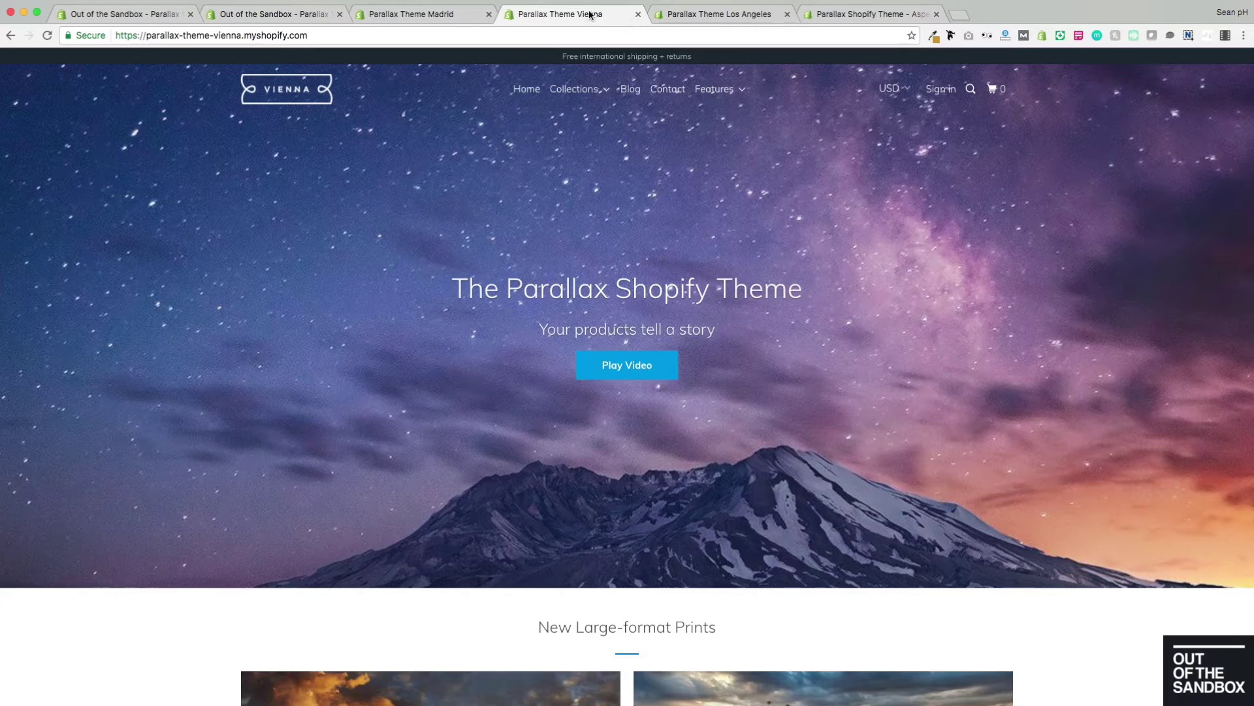
{"action": "scroll", "coordinate": [369, 299], "scroll_direction": "down", "scroll_amount": 10}
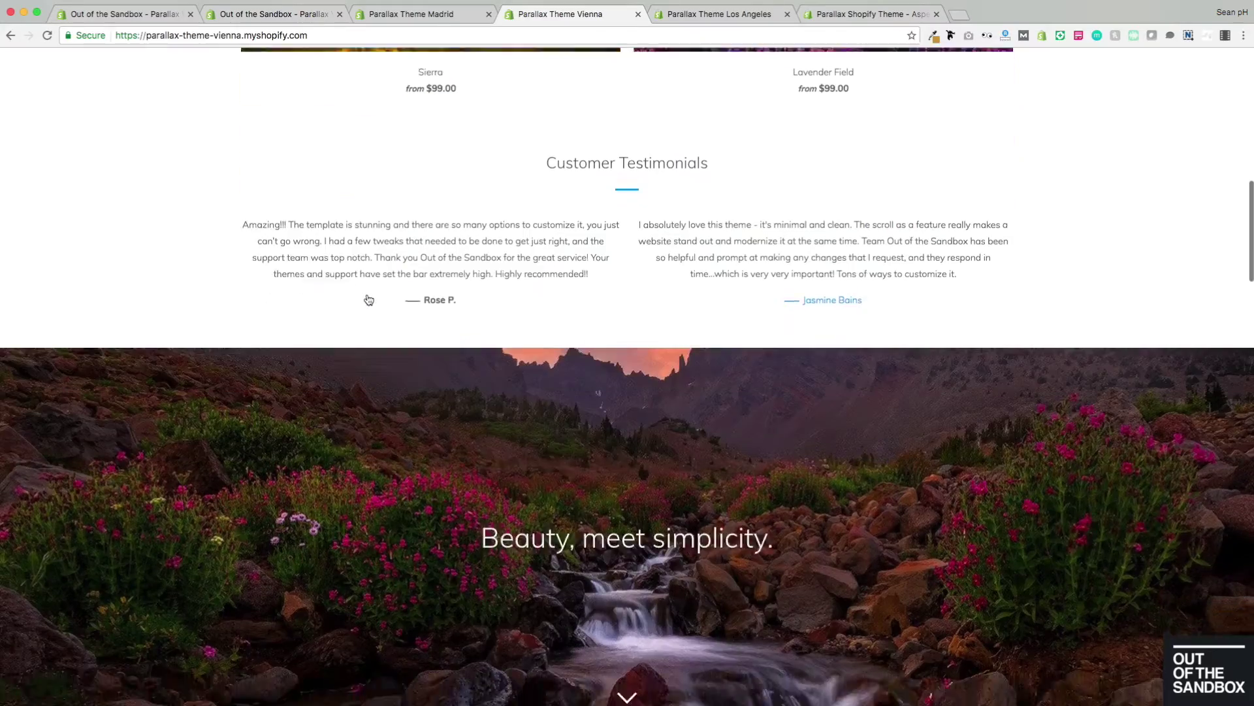
{"action": "scroll", "coordinate": [369, 299], "scroll_direction": "up", "scroll_amount": 10}
Look through the Los Angeles demo store's home page from the opening banner to the footer
{"action": "key", "text": "ctrl+Tab"}
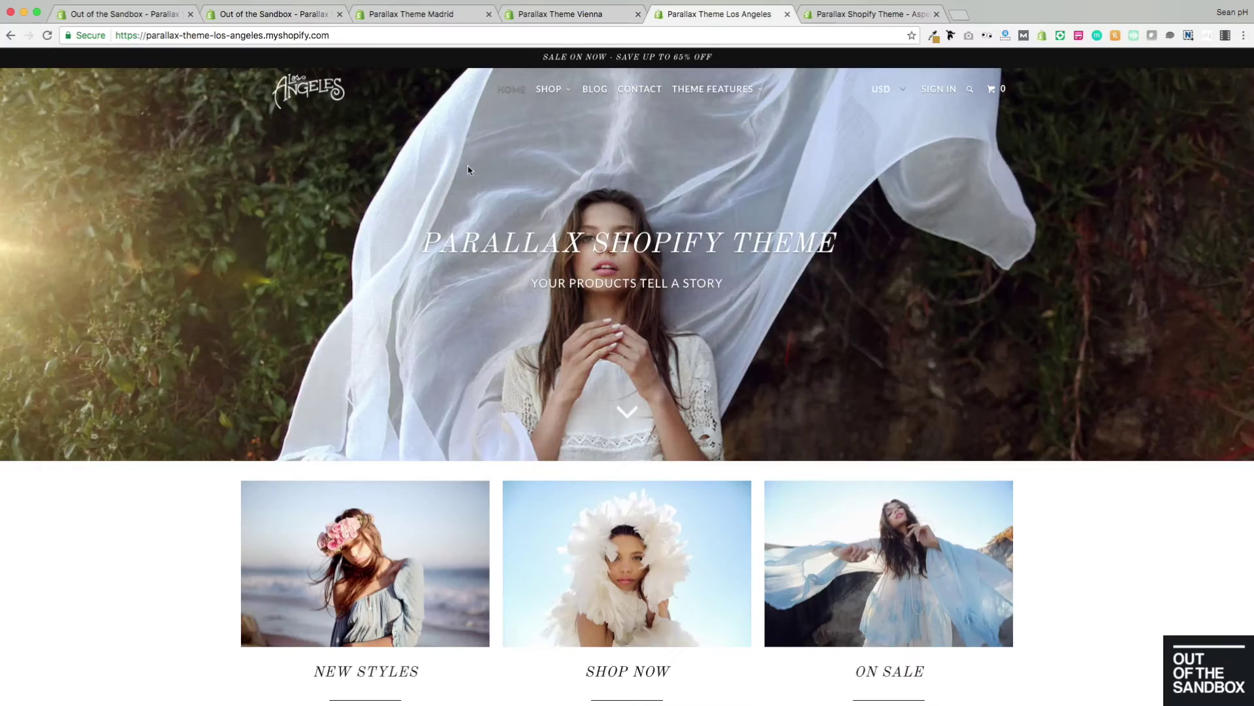
{"action": "scroll", "coordinate": [326, 247], "scroll_direction": "down", "scroll_amount": 15}
{"action": "scroll", "coordinate": [326, 248], "scroll_direction": "down", "scroll_amount": 15}
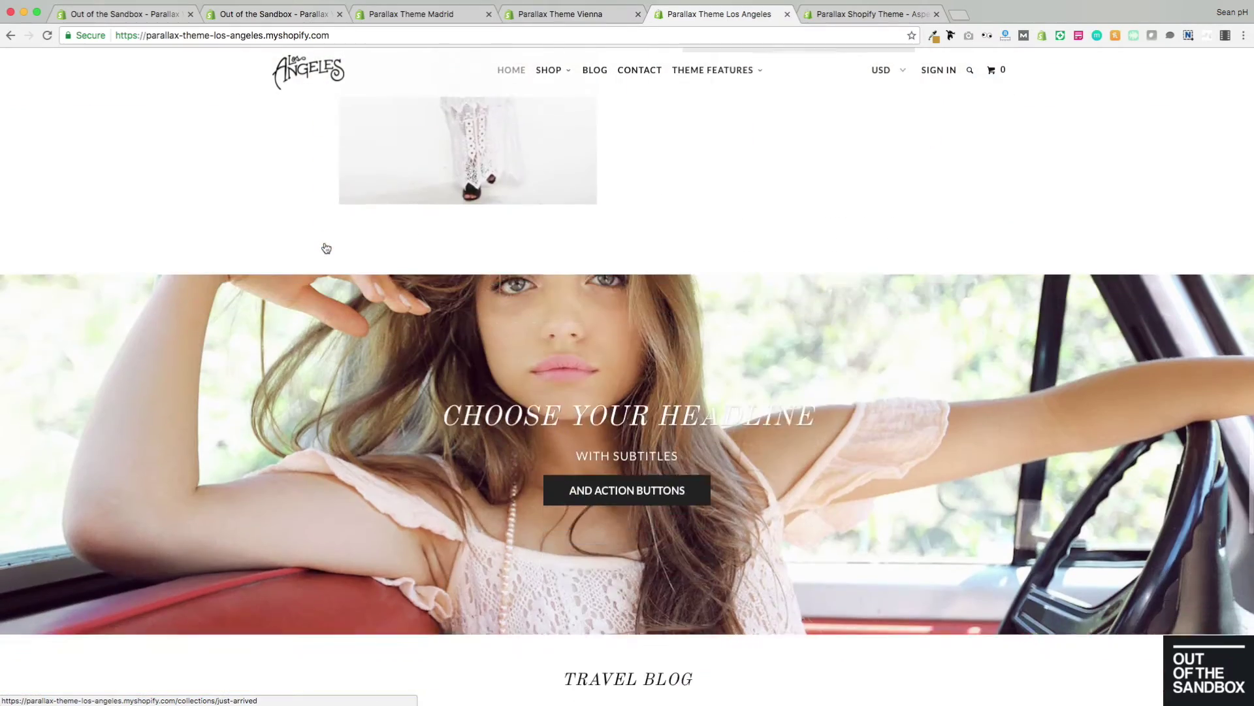
{"action": "scroll", "coordinate": [326, 248], "scroll_direction": "down", "scroll_amount": 15}
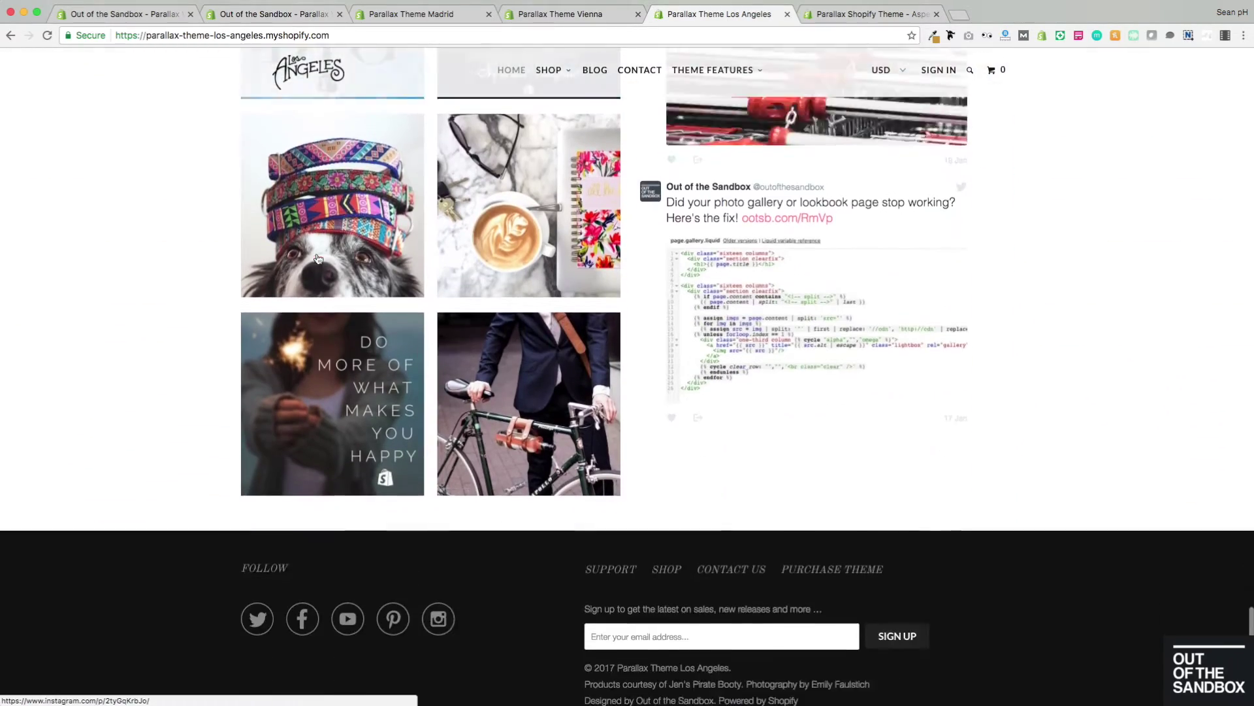
{"action": "scroll", "coordinate": [318, 259], "scroll_direction": "down", "scroll_amount": 2}
Look through the Aspen demo store's home page, from the banner and promotions to the blog and social feeds
{"action": "left_click", "coordinate": [858, 13]}
{"action": "scroll", "coordinate": [428, 178], "scroll_direction": "down", "scroll_amount": 15}
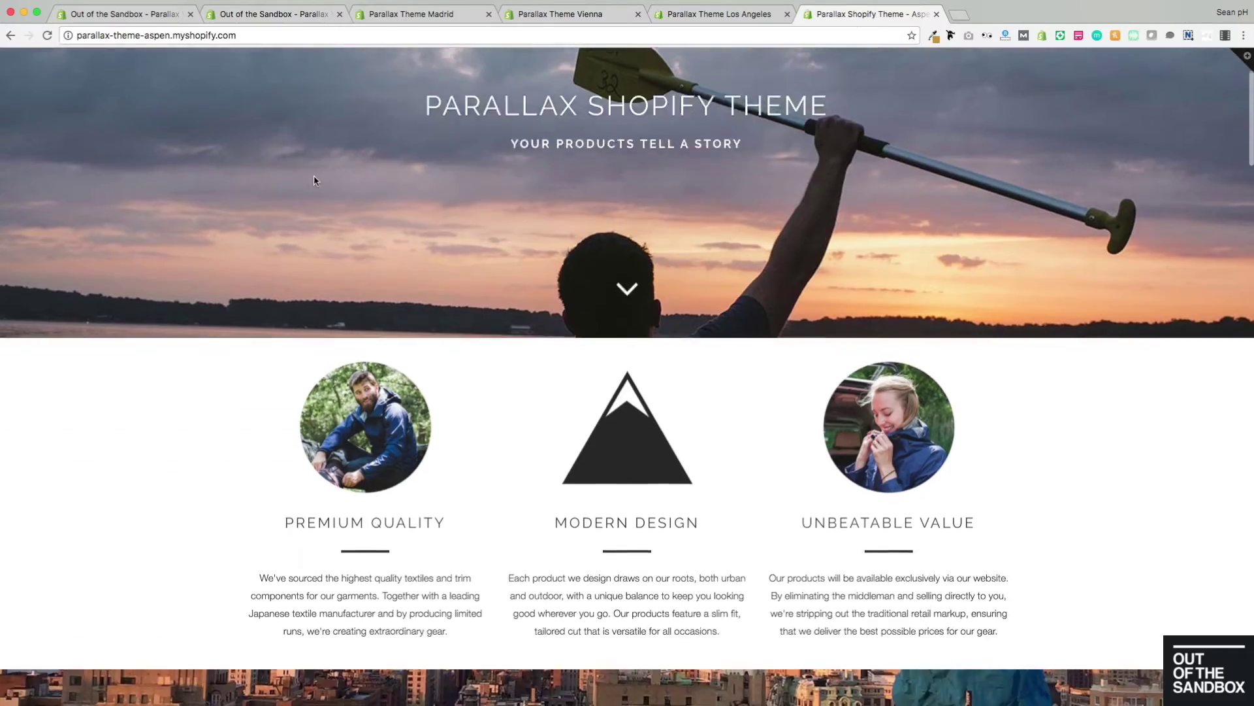
{"action": "scroll", "coordinate": [255, 191], "scroll_direction": "down", "scroll_amount": 15}
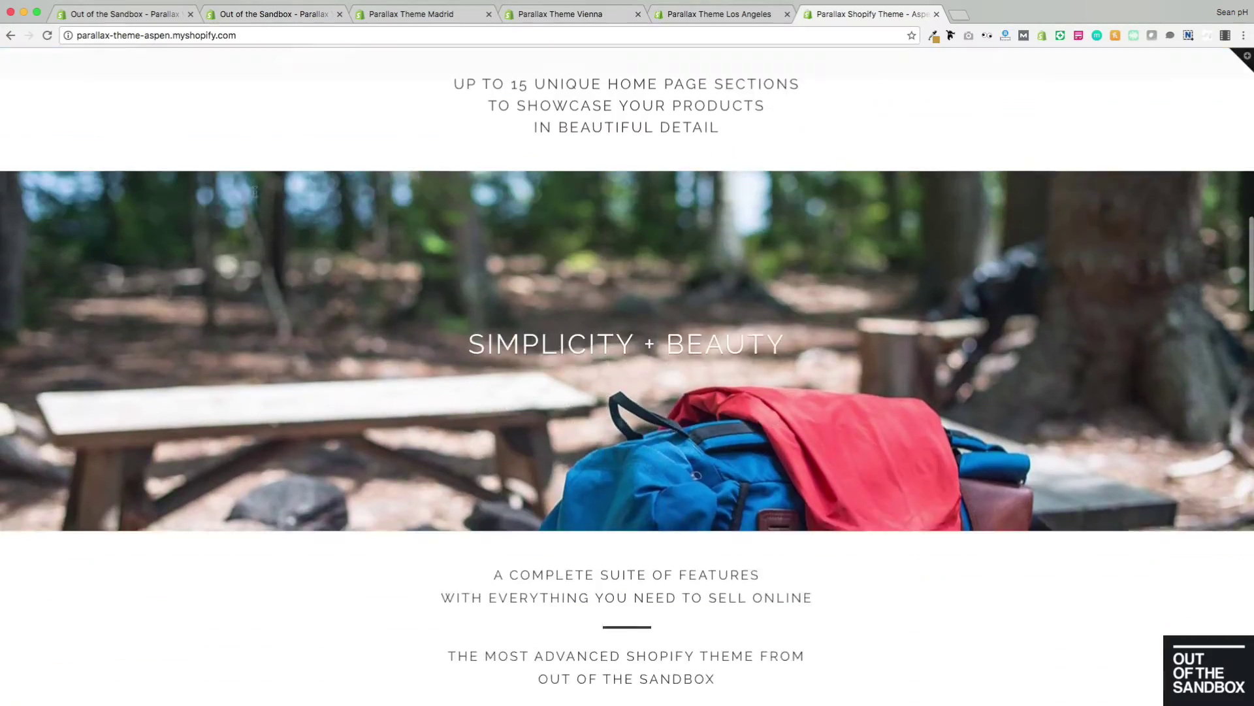
{"action": "scroll", "coordinate": [255, 192], "scroll_direction": "down", "scroll_amount": 15}
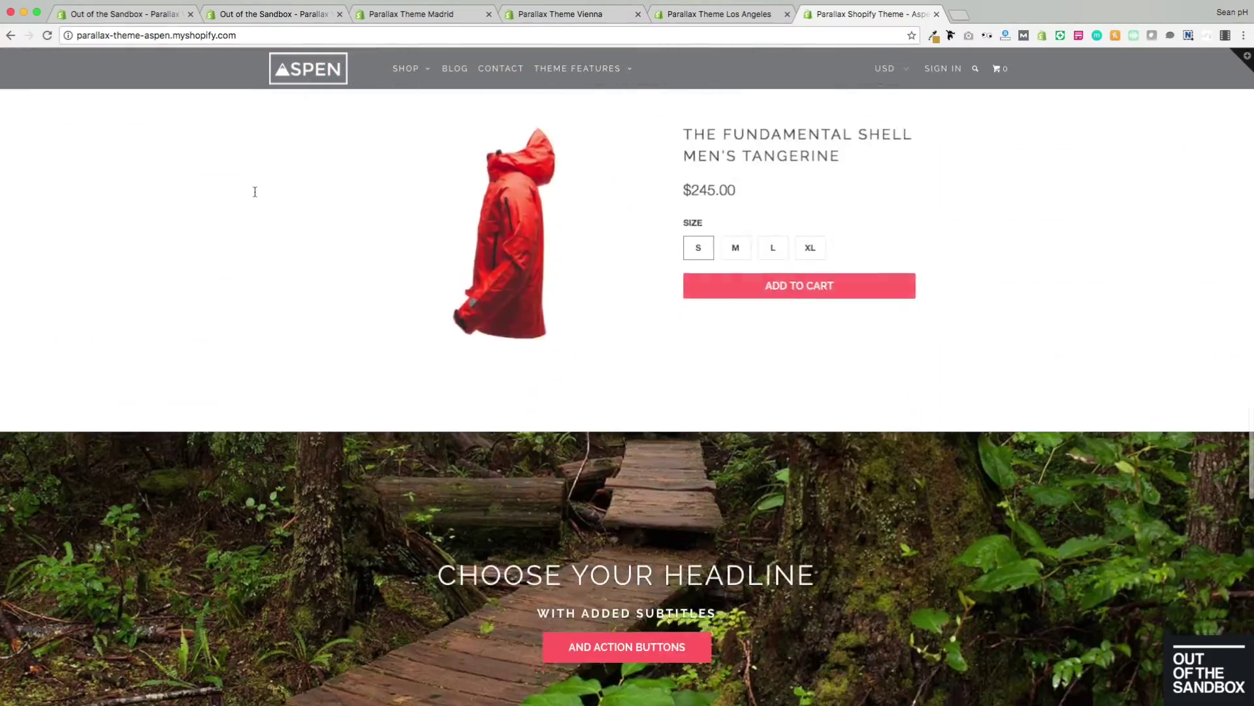
{"action": "scroll", "coordinate": [256, 195], "scroll_direction": "down", "scroll_amount": 3}
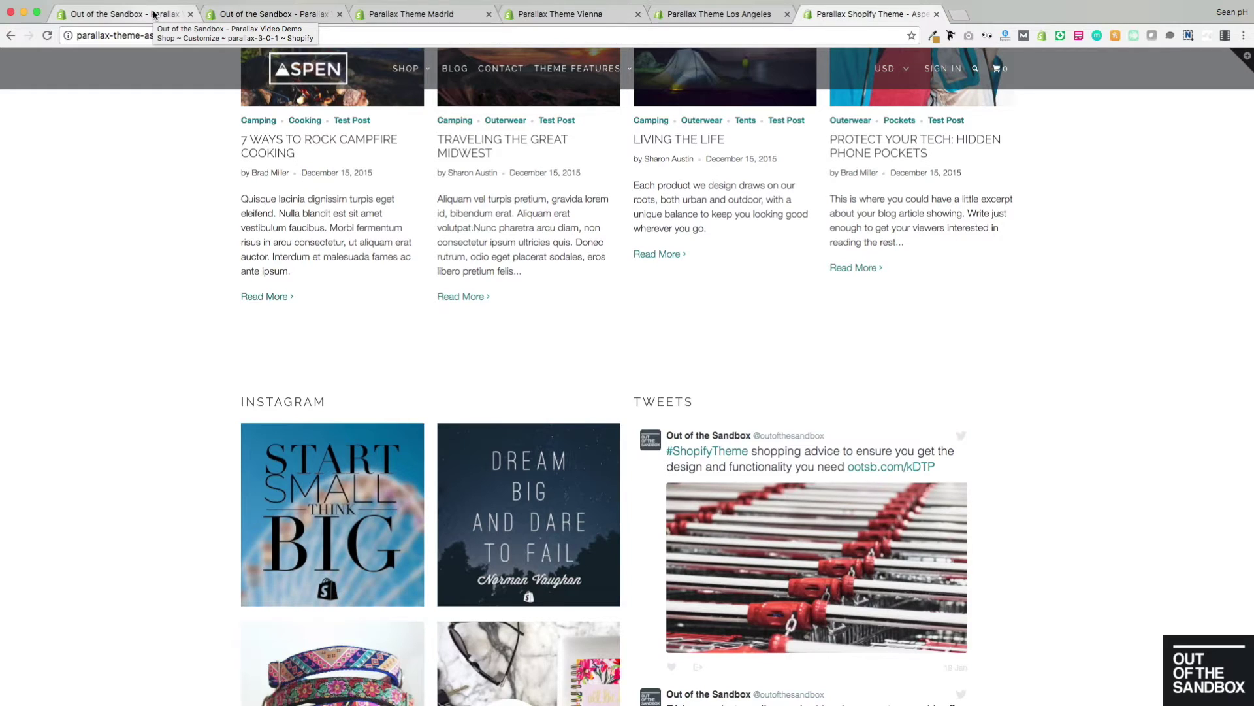
Change the Parallax-3-0-1 theme's style to Madrid in the theme editor
{"action": "left_click", "coordinate": [154, 14]}
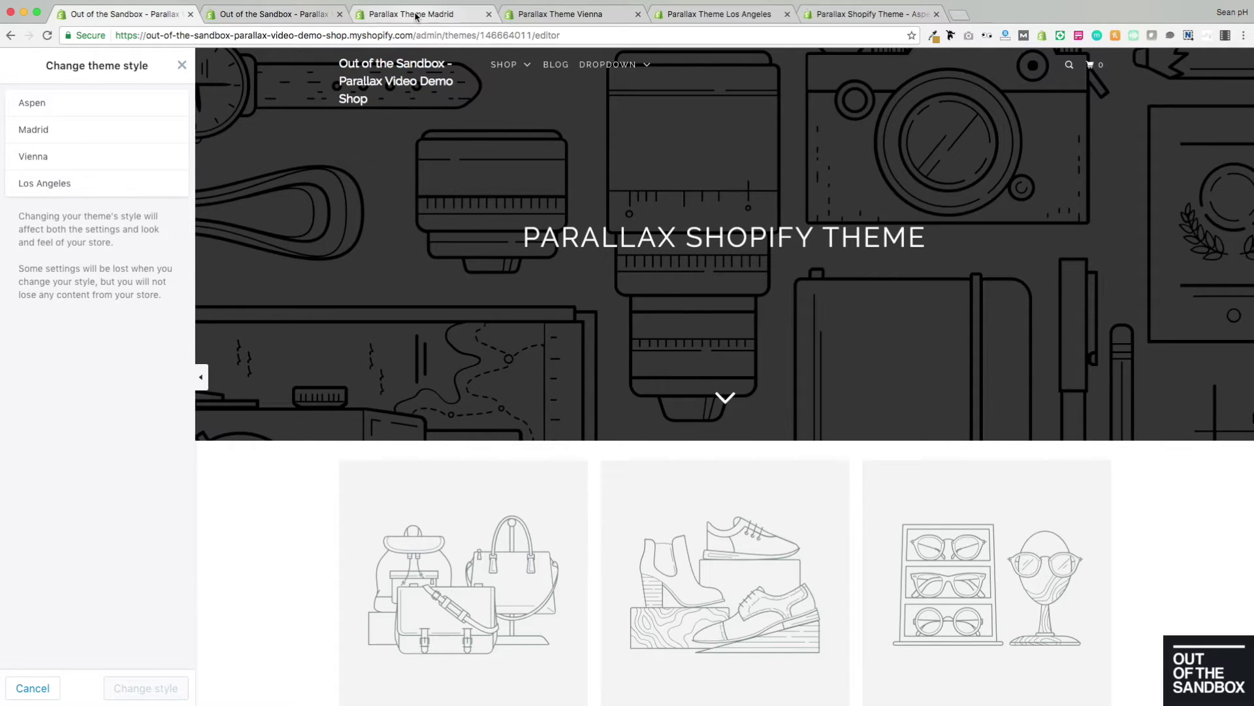
{"action": "left_click", "coordinate": [60, 134]}
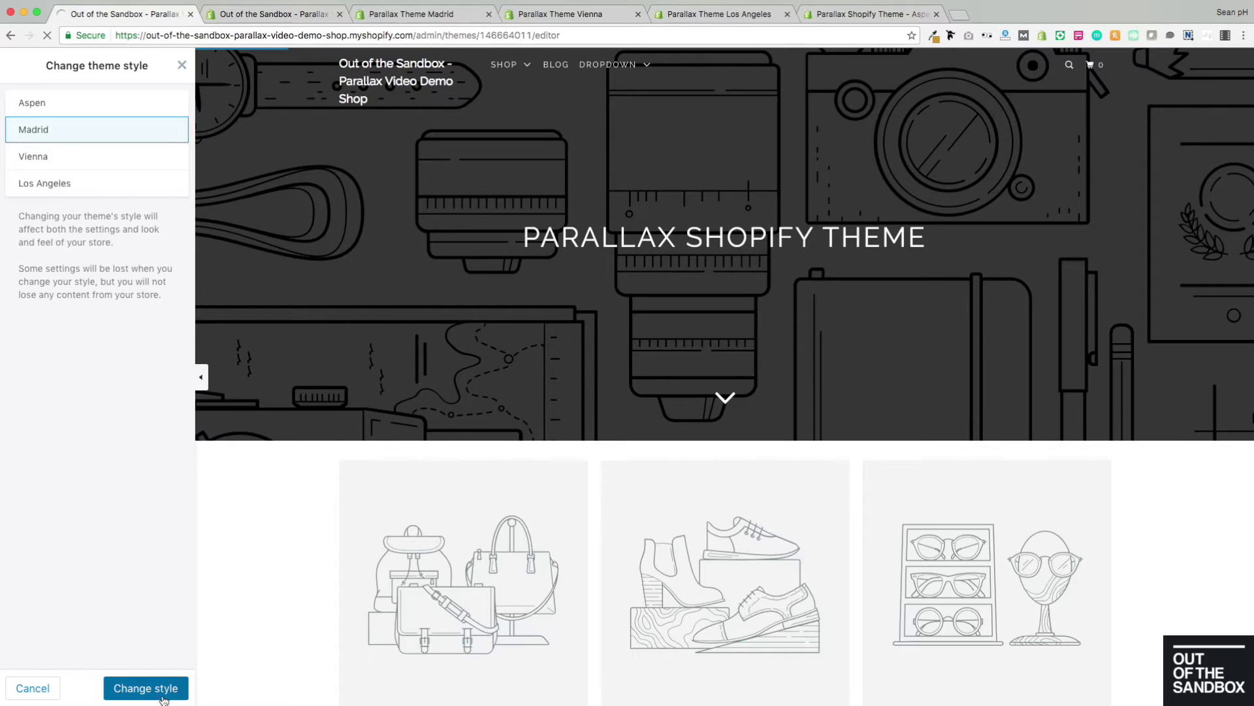
{"action": "left_click", "coordinate": [156, 691]}
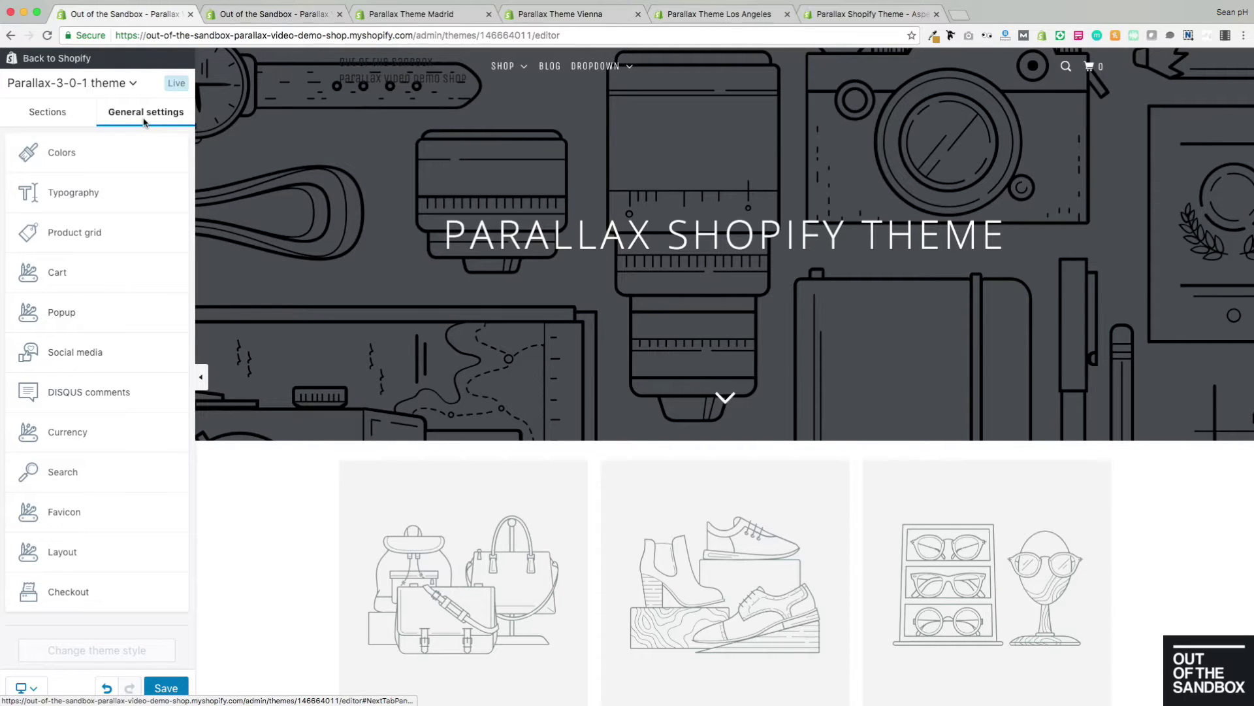
Look over the home page preview with the Madrid style applied
{"action": "scroll", "coordinate": [472, 190], "scroll_direction": "down", "scroll_amount": 2}
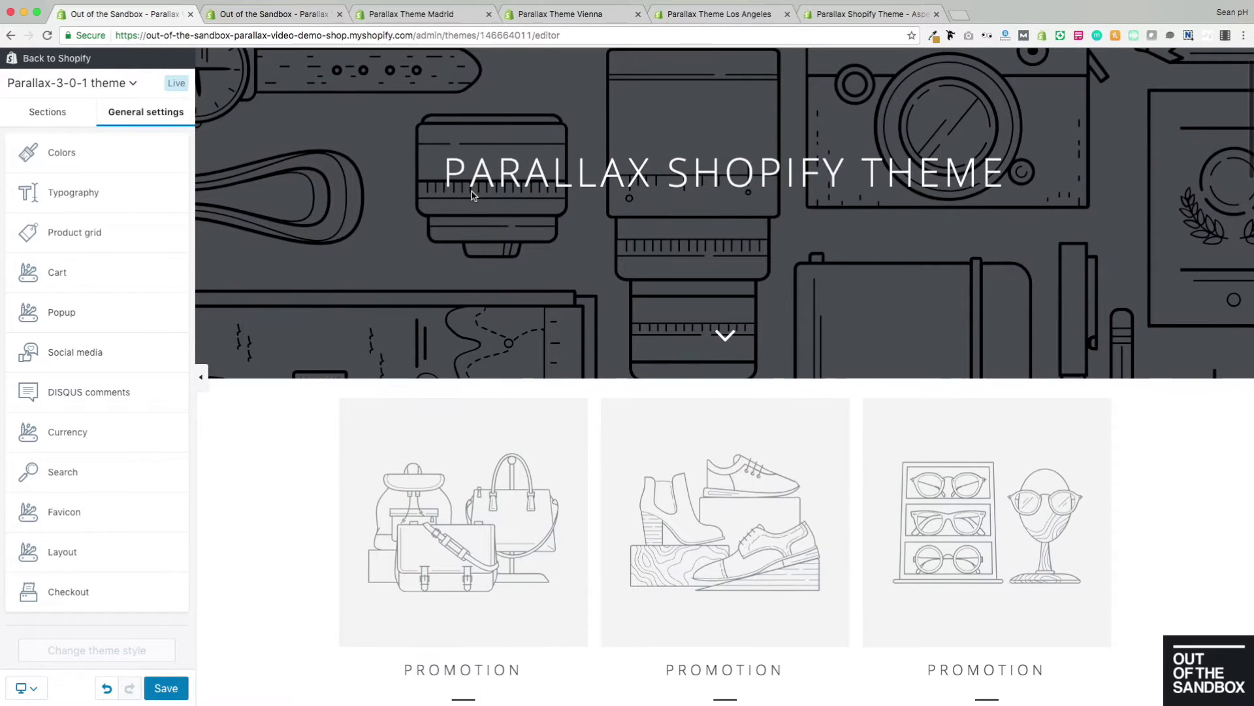
{"action": "scroll", "coordinate": [472, 191], "scroll_direction": "down", "scroll_amount": 10}
{"action": "scroll", "coordinate": [471, 191], "scroll_direction": "down", "scroll_amount": 3}
{"action": "scroll", "coordinate": [472, 191], "scroll_direction": "up", "scroll_amount": 10}
{"action": "scroll", "coordinate": [472, 191], "scroll_direction": "up", "scroll_amount": 6}
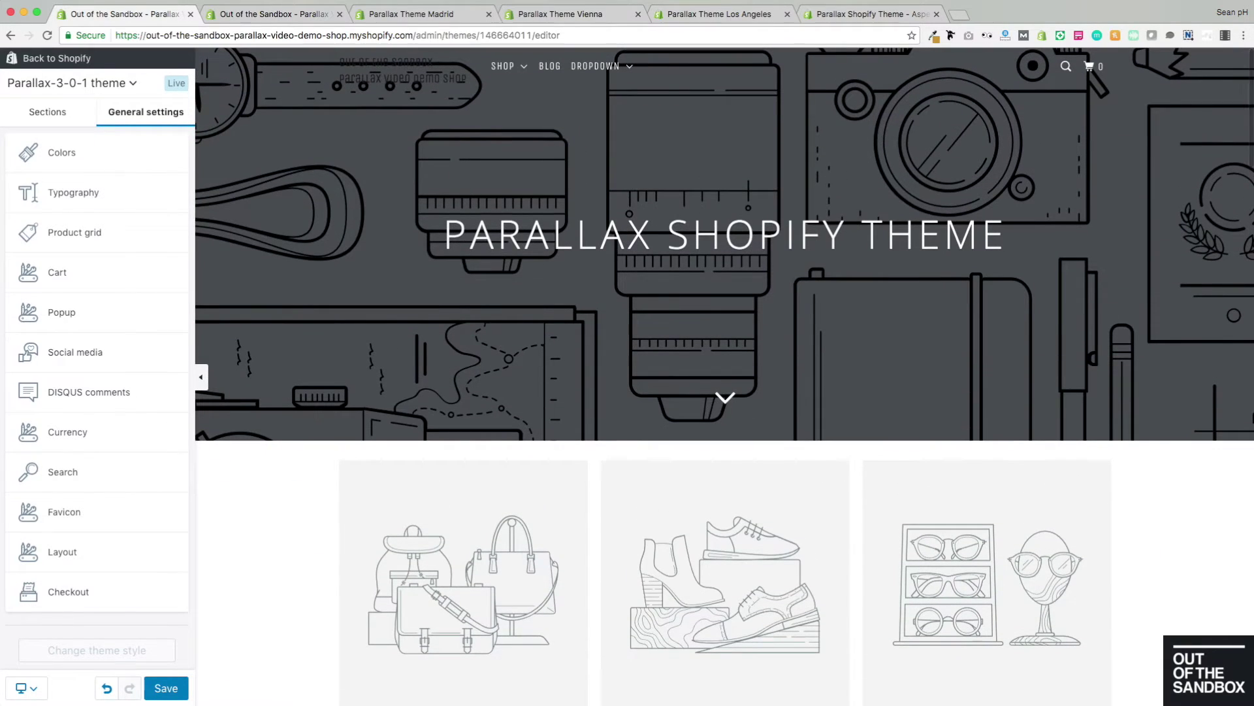
Examine the theme's Colors settings, including the header, footer, popup, mobile and password page options
{"action": "left_click", "coordinate": [31, 157]}
{"action": "scroll", "coordinate": [130, 110], "scroll_direction": "down", "scroll_amount": 5}
{"action": "scroll", "coordinate": [130, 111], "scroll_direction": "down", "scroll_amount": 10}
{"action": "scroll", "coordinate": [130, 111], "scroll_direction": "down", "scroll_amount": 3}
{"action": "scroll", "coordinate": [130, 111], "scroll_direction": "down", "scroll_amount": 5}
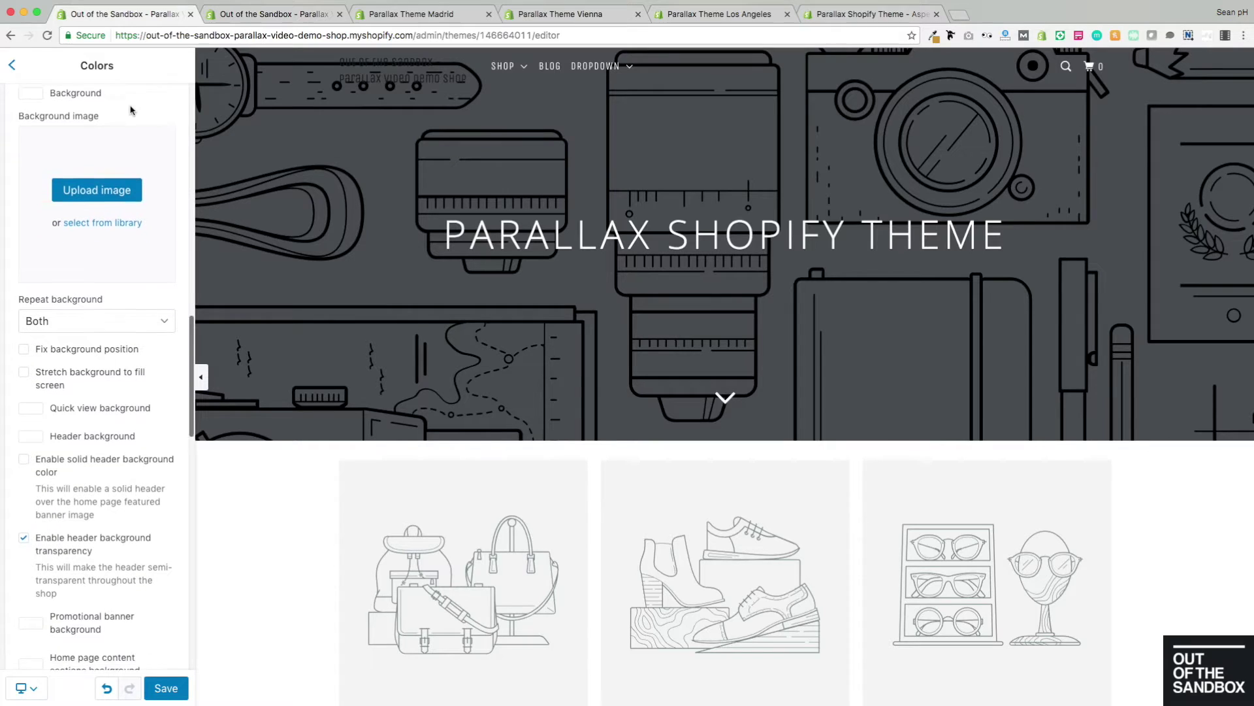
{"action": "scroll", "coordinate": [114, 222], "scroll_direction": "down", "scroll_amount": 3}
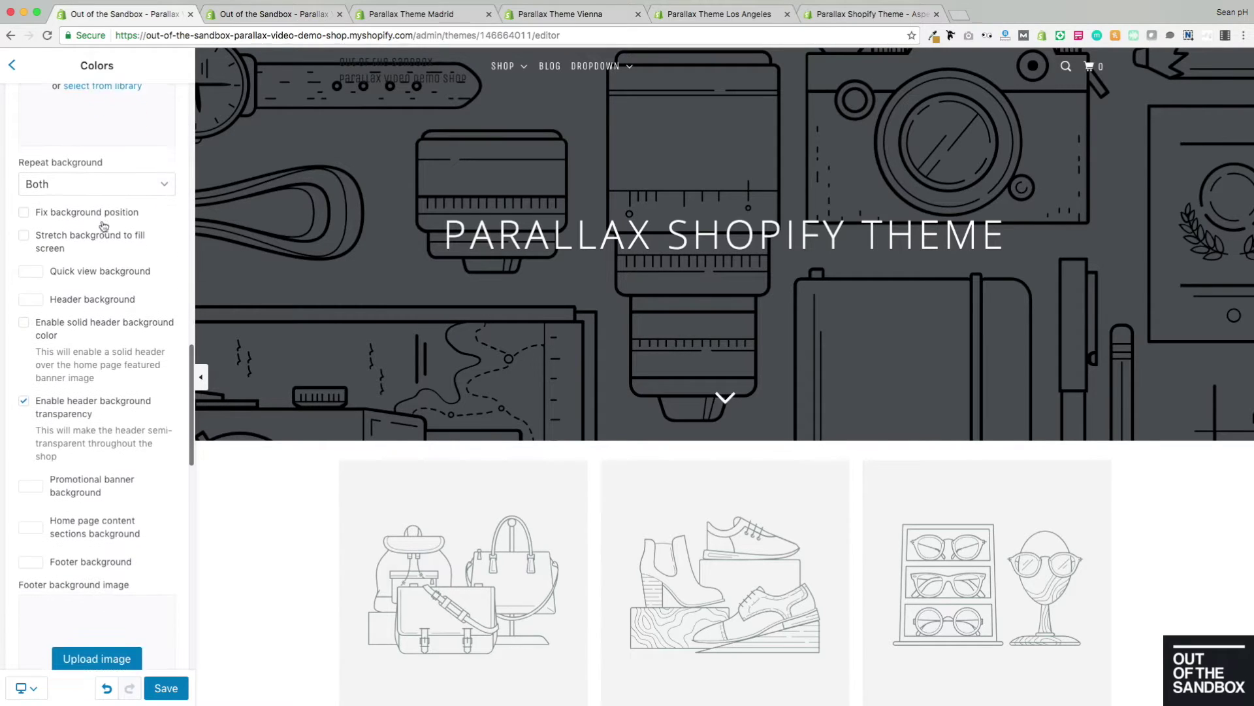
{"action": "scroll", "coordinate": [103, 226], "scroll_direction": "down", "scroll_amount": 10}
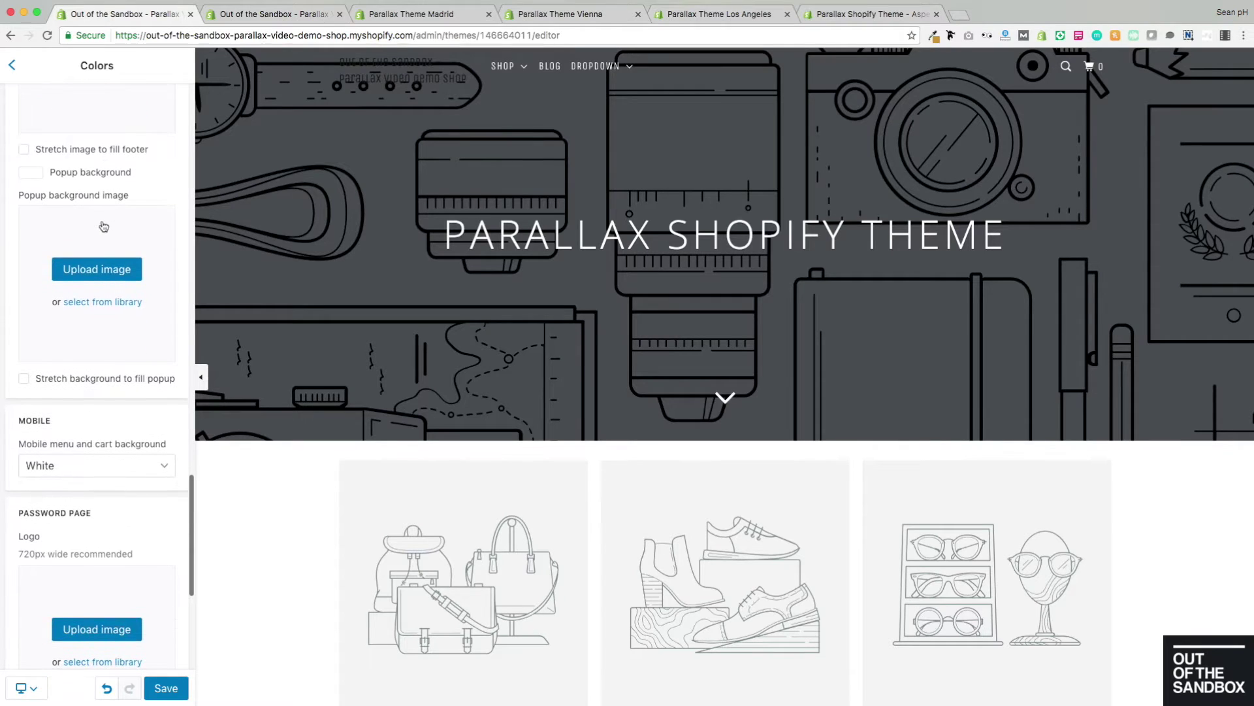
{"action": "scroll", "coordinate": [103, 226], "scroll_direction": "down", "scroll_amount": 4}
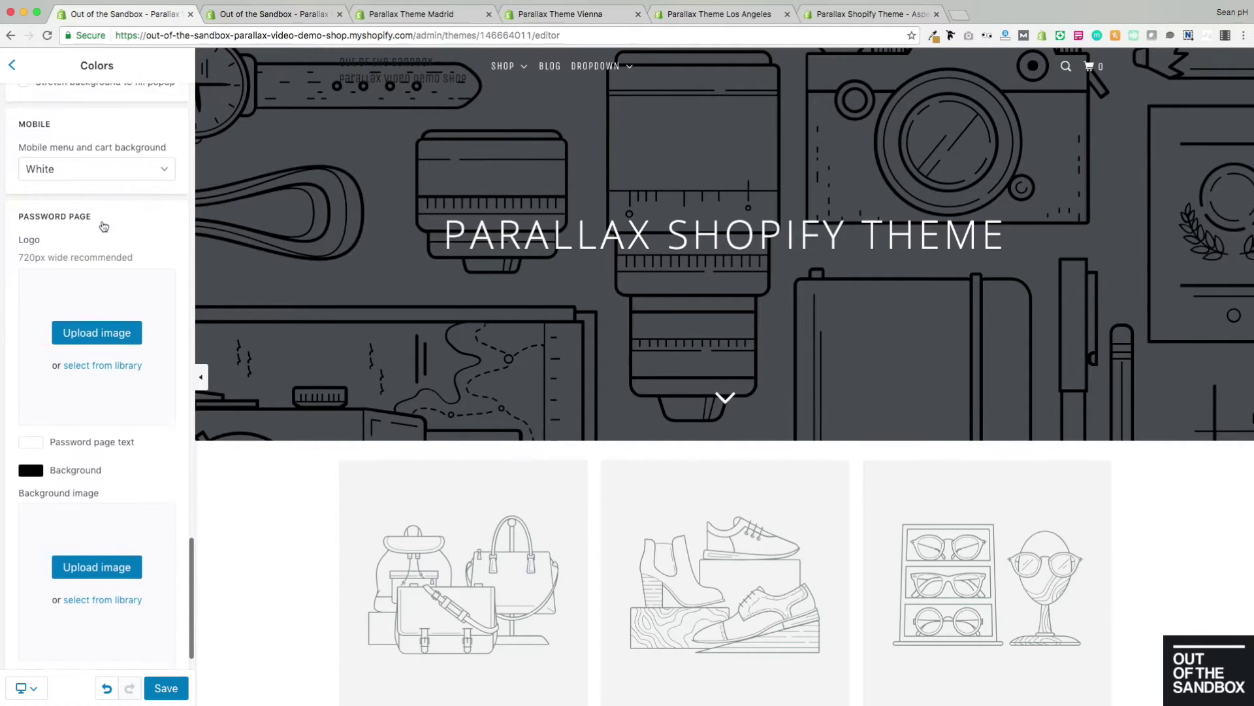
Leave the Colors settings and look through the Typography settings for headings, main menu, regular text and banner text
{"action": "scroll", "coordinate": [104, 226], "scroll_direction": "down", "scroll_amount": 1}
{"action": "scroll", "coordinate": [104, 226], "scroll_direction": "up", "scroll_amount": 12}
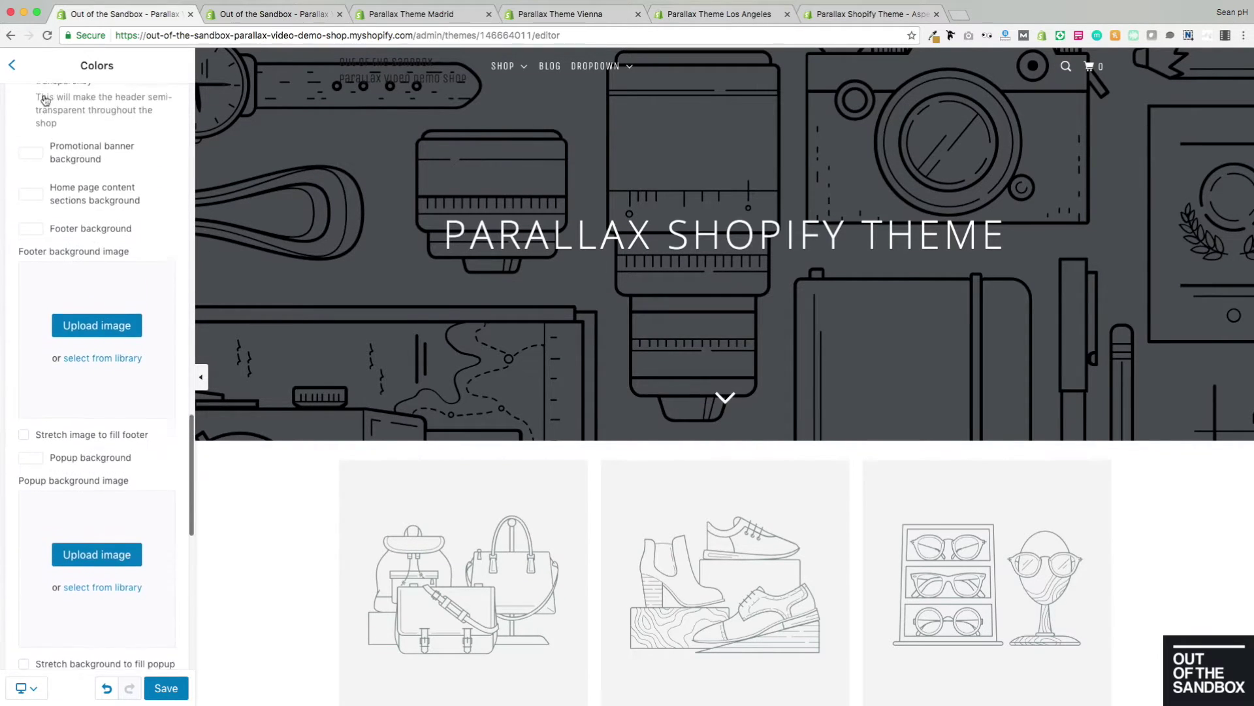
{"action": "left_click", "coordinate": [13, 66]}
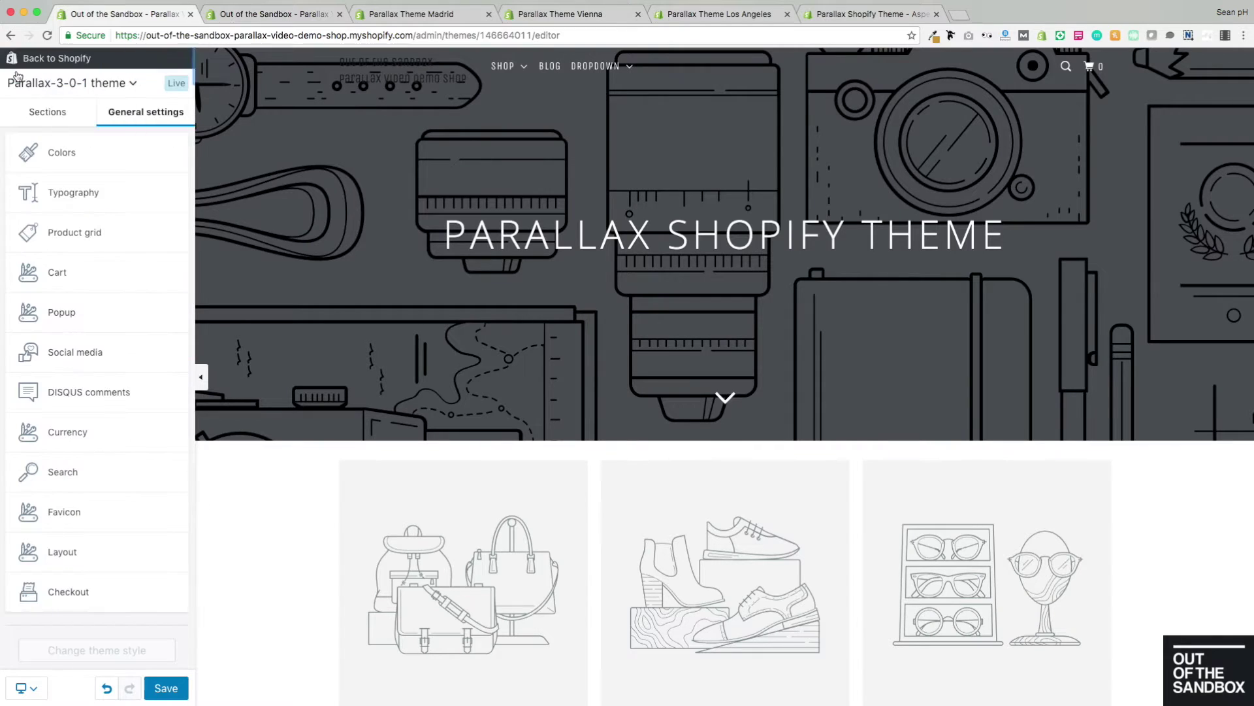
{"action": "left_click", "coordinate": [87, 199]}
{"action": "scroll", "coordinate": [132, 143], "scroll_direction": "down", "scroll_amount": 10}
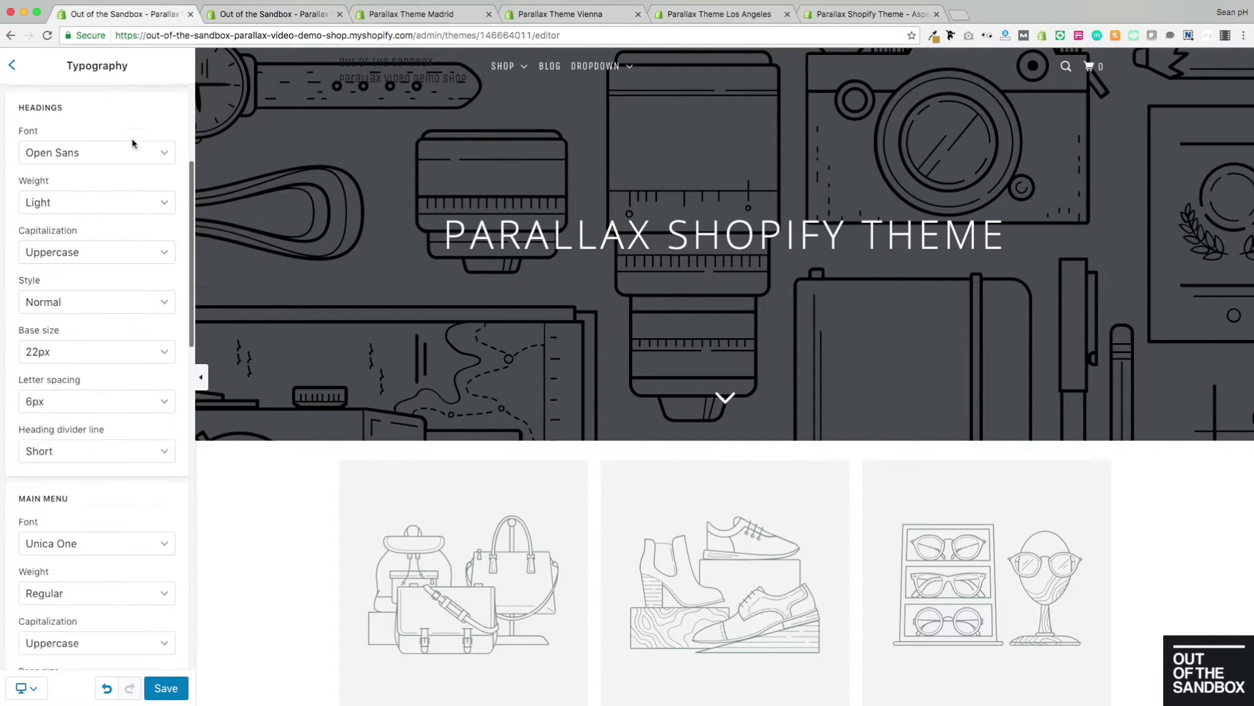
{"action": "scroll", "coordinate": [133, 143], "scroll_direction": "down", "scroll_amount": 10}
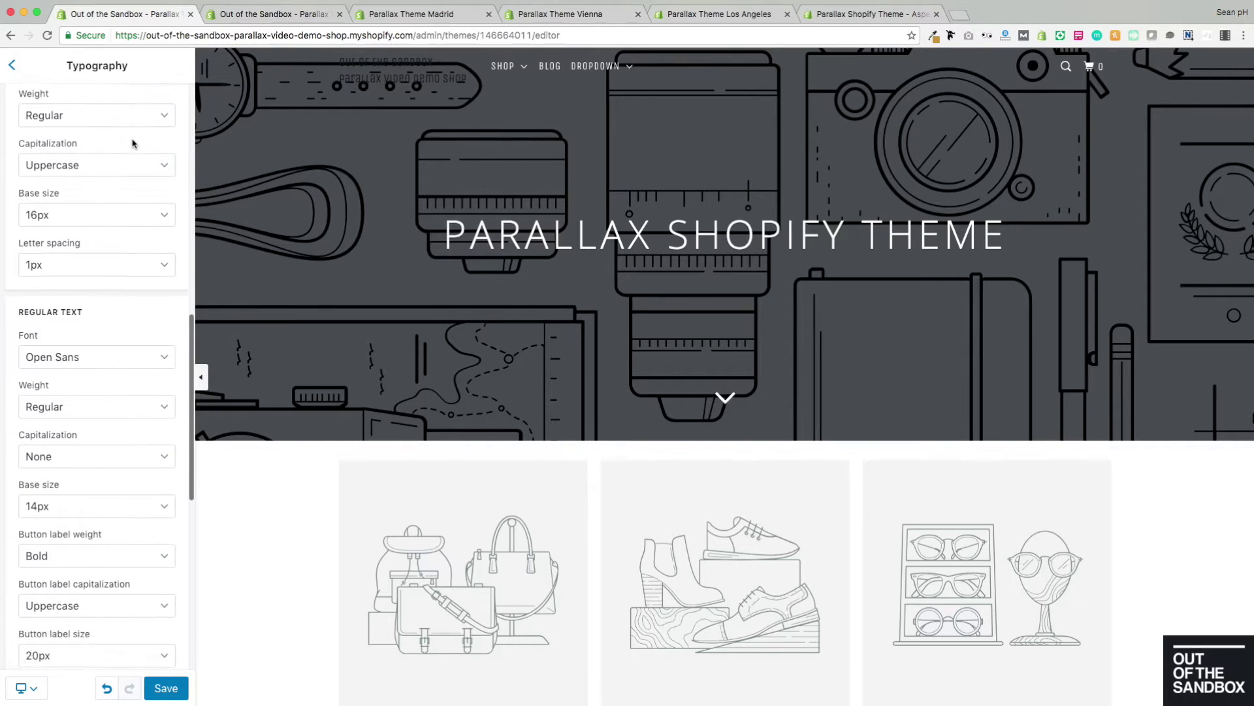
{"action": "scroll", "coordinate": [133, 143], "scroll_direction": "down", "scroll_amount": 4}
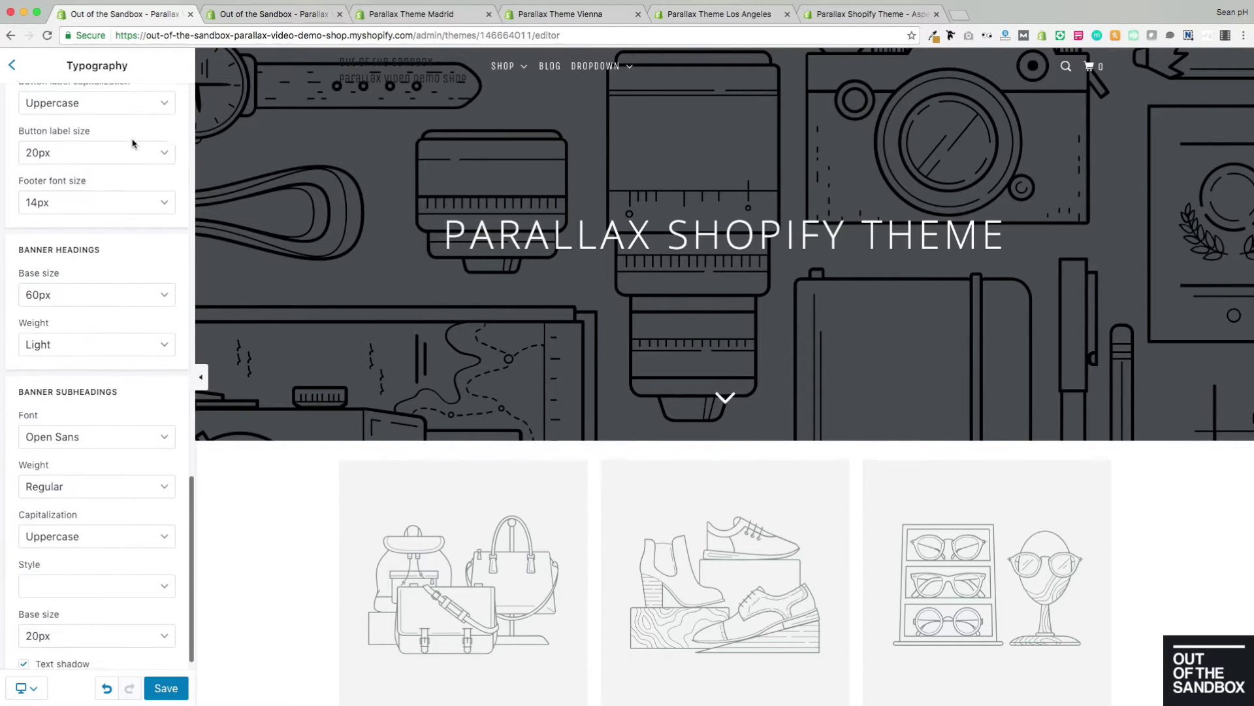
{"action": "scroll", "coordinate": [133, 143], "scroll_direction": "up", "scroll_amount": 6}
{"action": "scroll", "coordinate": [133, 143], "scroll_direction": "up", "scroll_amount": 15}
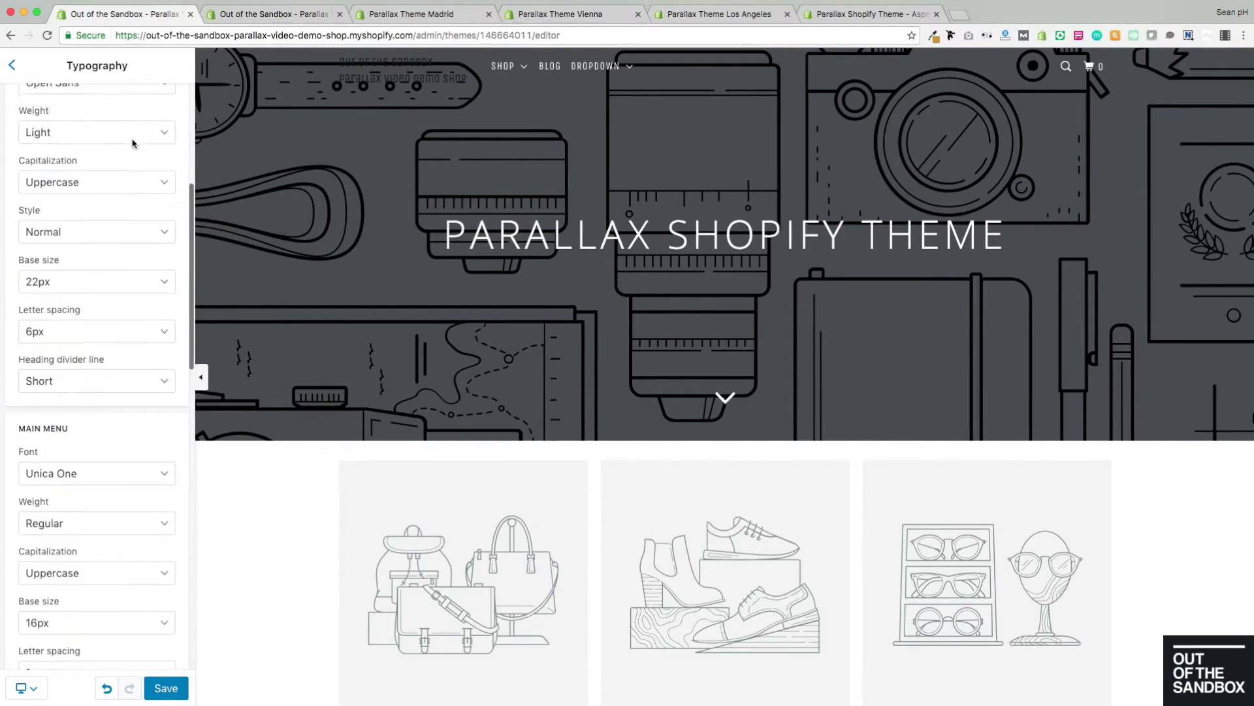
{"action": "left_click", "coordinate": [13, 65]}
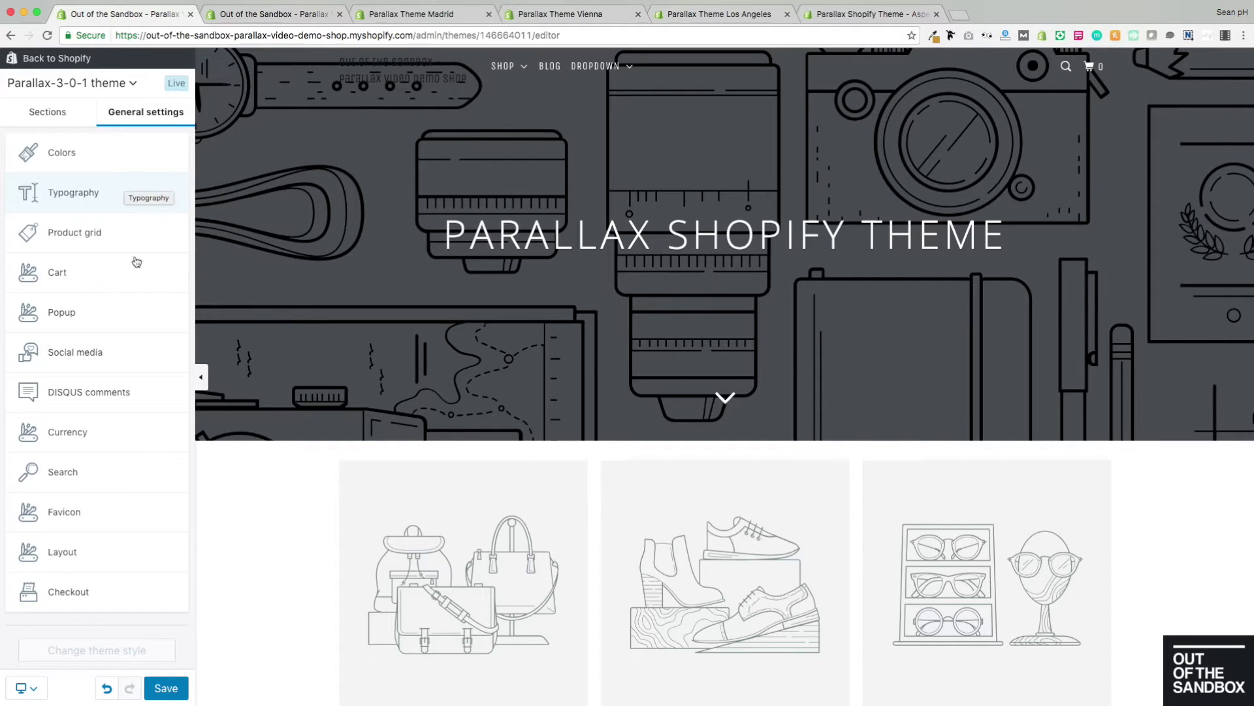
Enable currency conversion in the theme's Currency settings
{"action": "left_click", "coordinate": [94, 434]}
{"action": "left_click", "coordinate": [50, 113]}
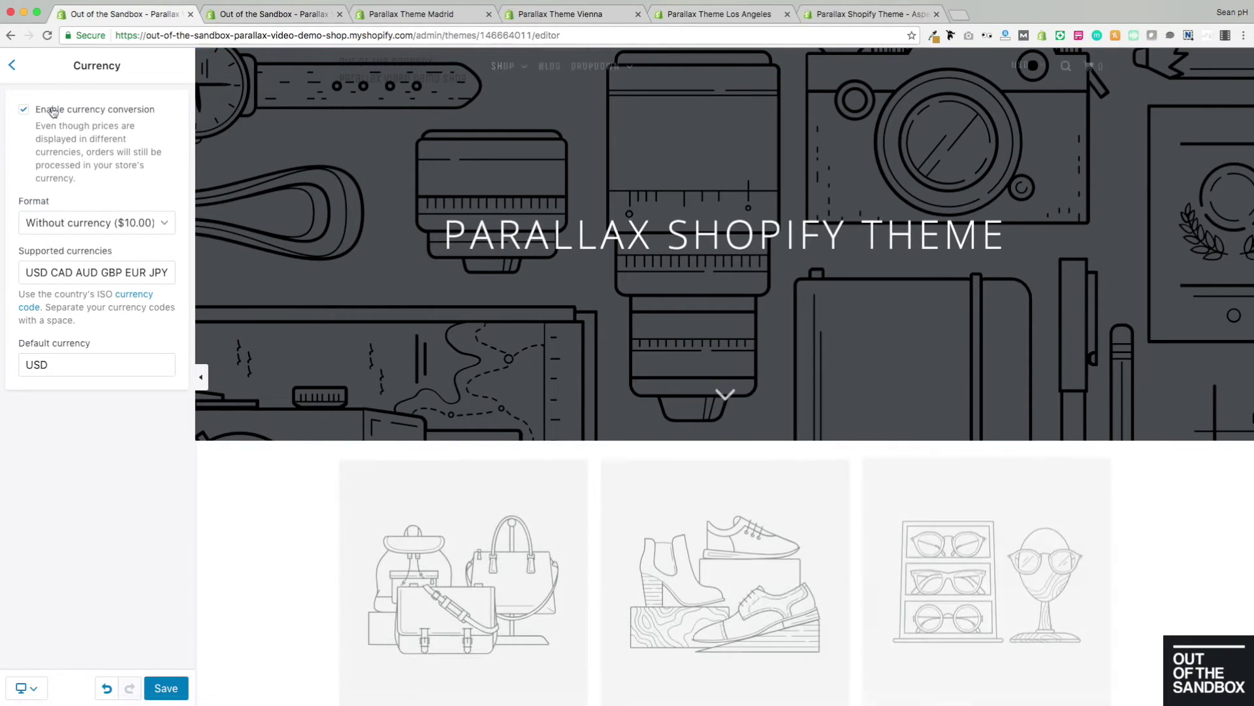
{"action": "left_click", "coordinate": [14, 66]}
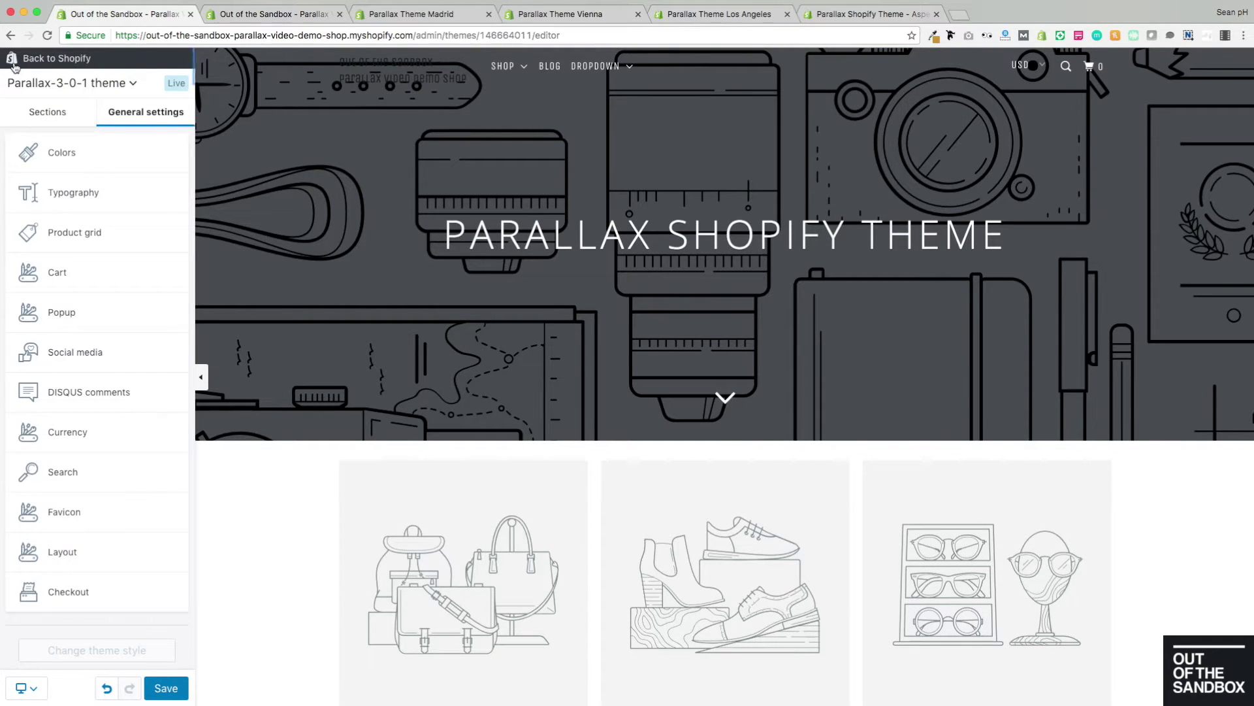
Check the available search results options in the Search settings and look over the remaining general settings
{"action": "left_click", "coordinate": [86, 480]}
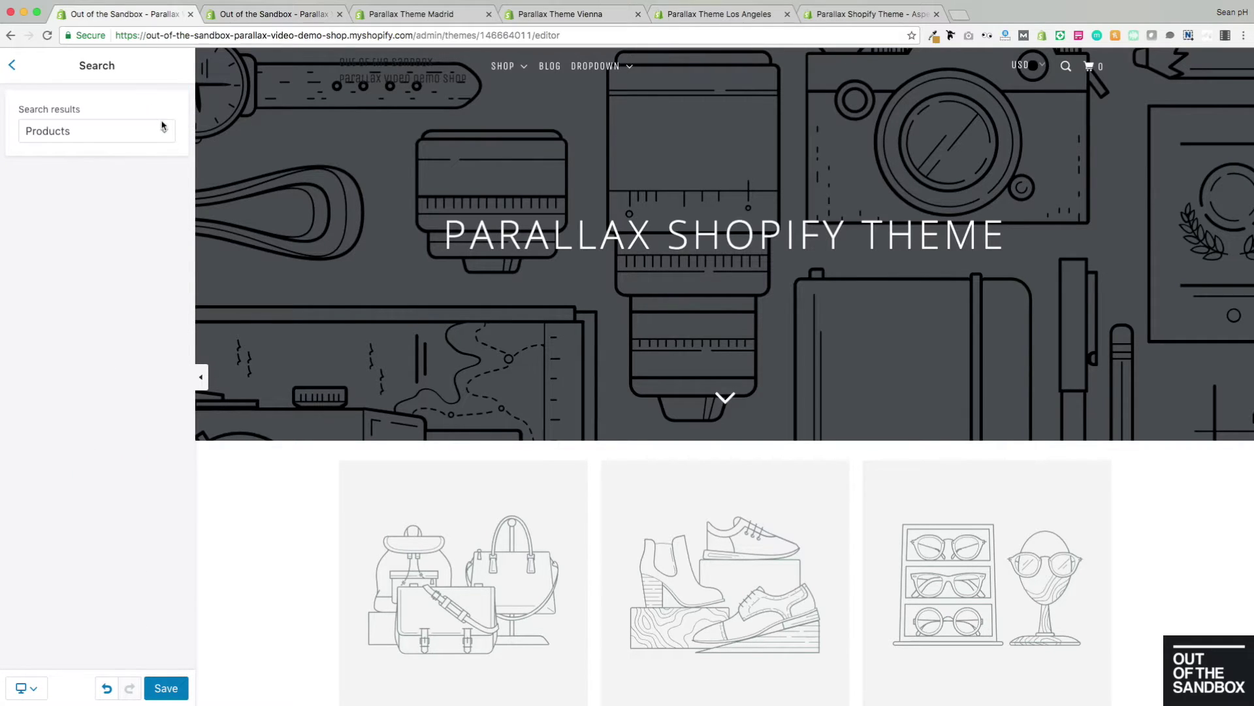
{"action": "left_click", "coordinate": [121, 137]}
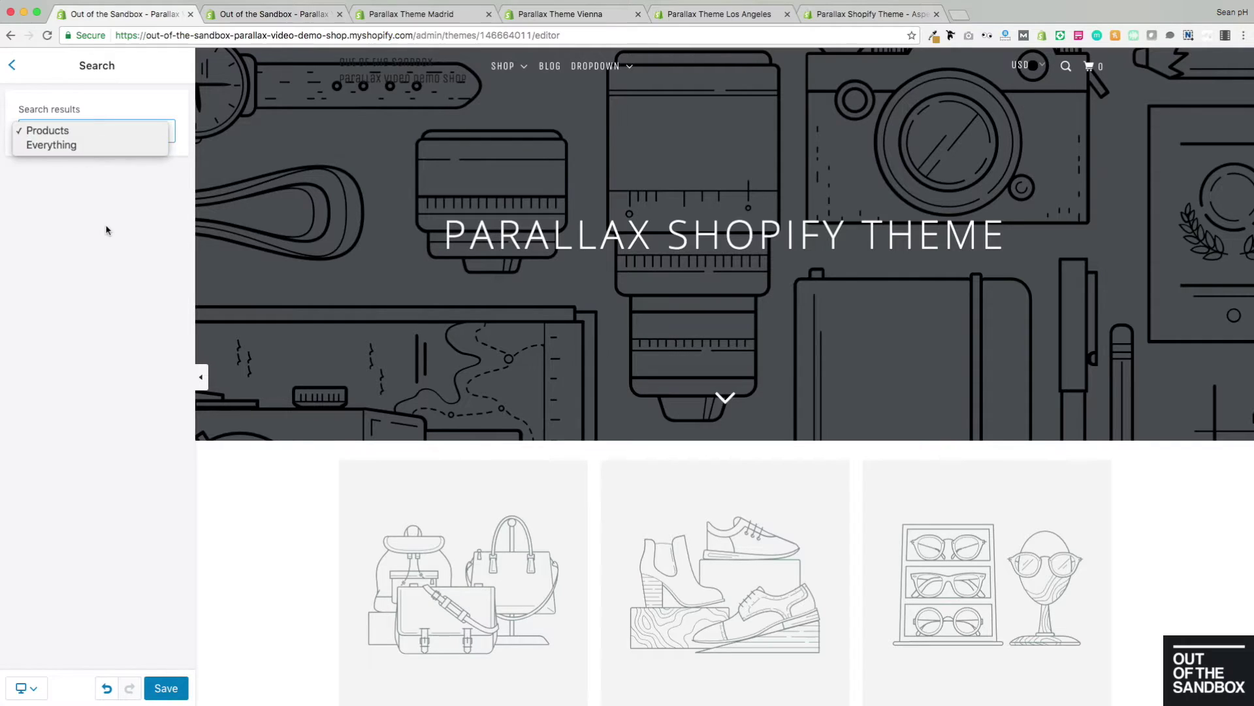
{"action": "left_click", "coordinate": [124, 233]}
{"action": "left_click", "coordinate": [12, 65]}
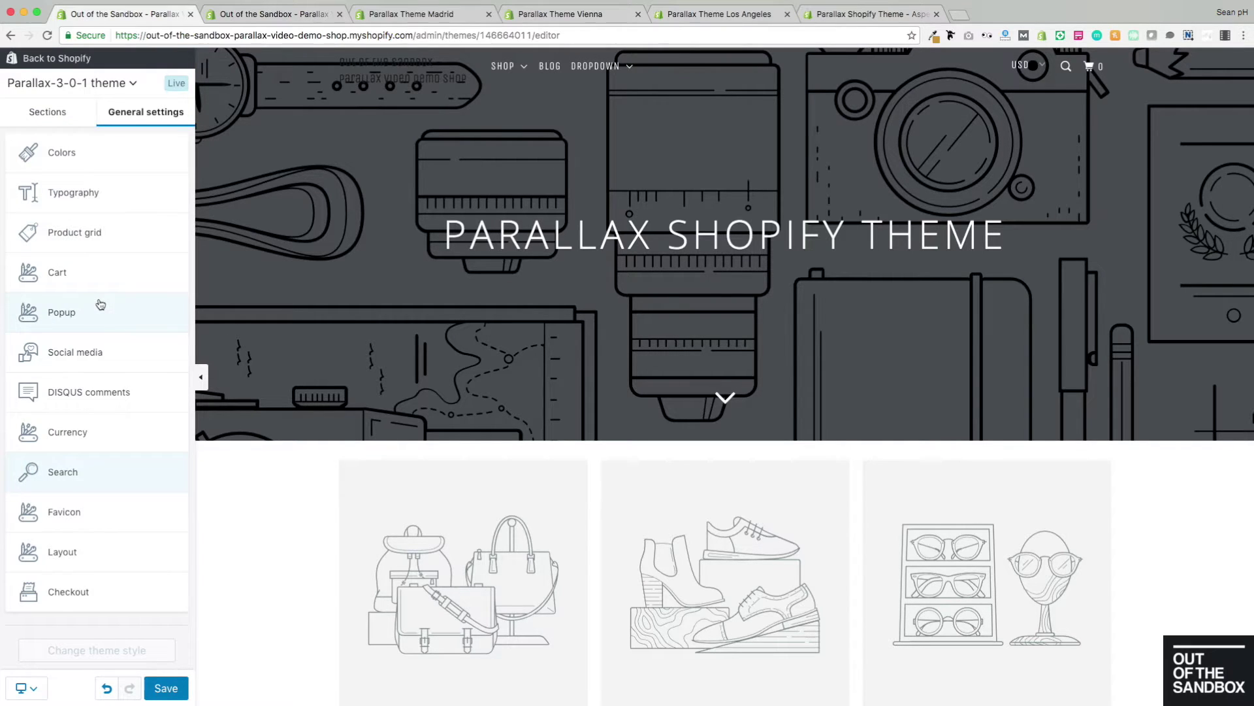
{"action": "scroll", "coordinate": [120, 588], "scroll_direction": "down", "scroll_amount": 1}
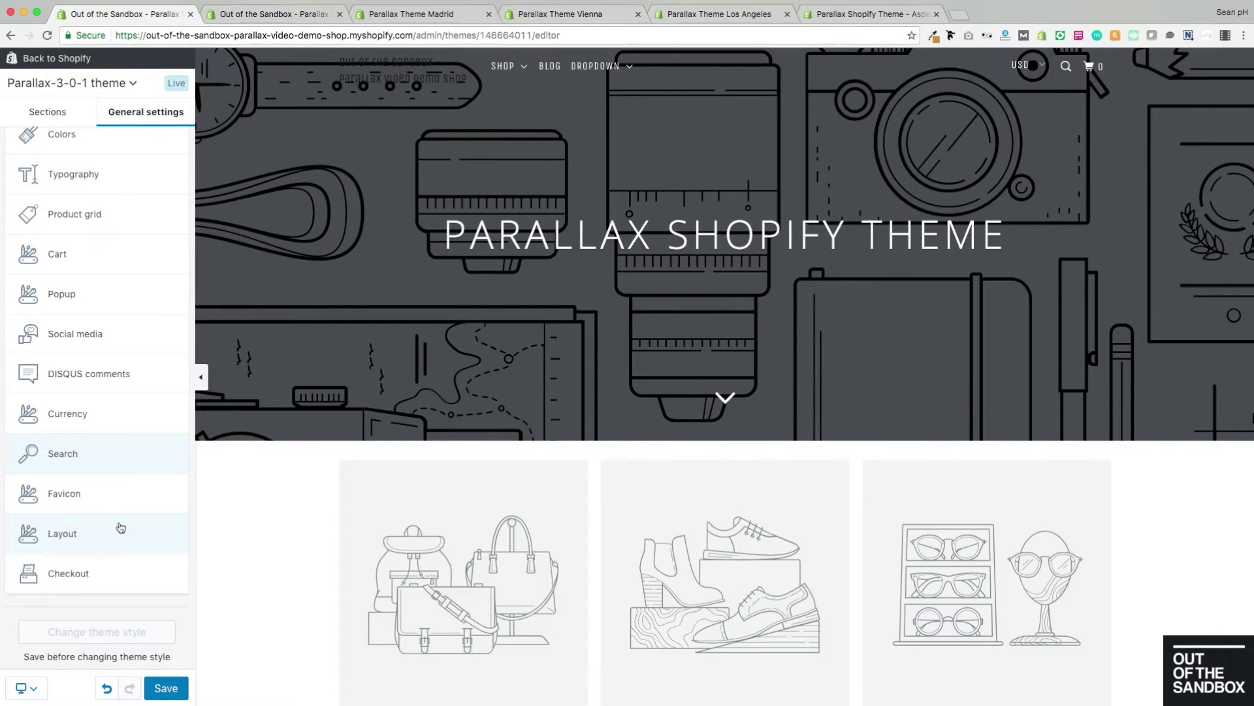
Open the Header section's settings and review its main and secondary logo options
{"action": "left_click", "coordinate": [48, 113]}
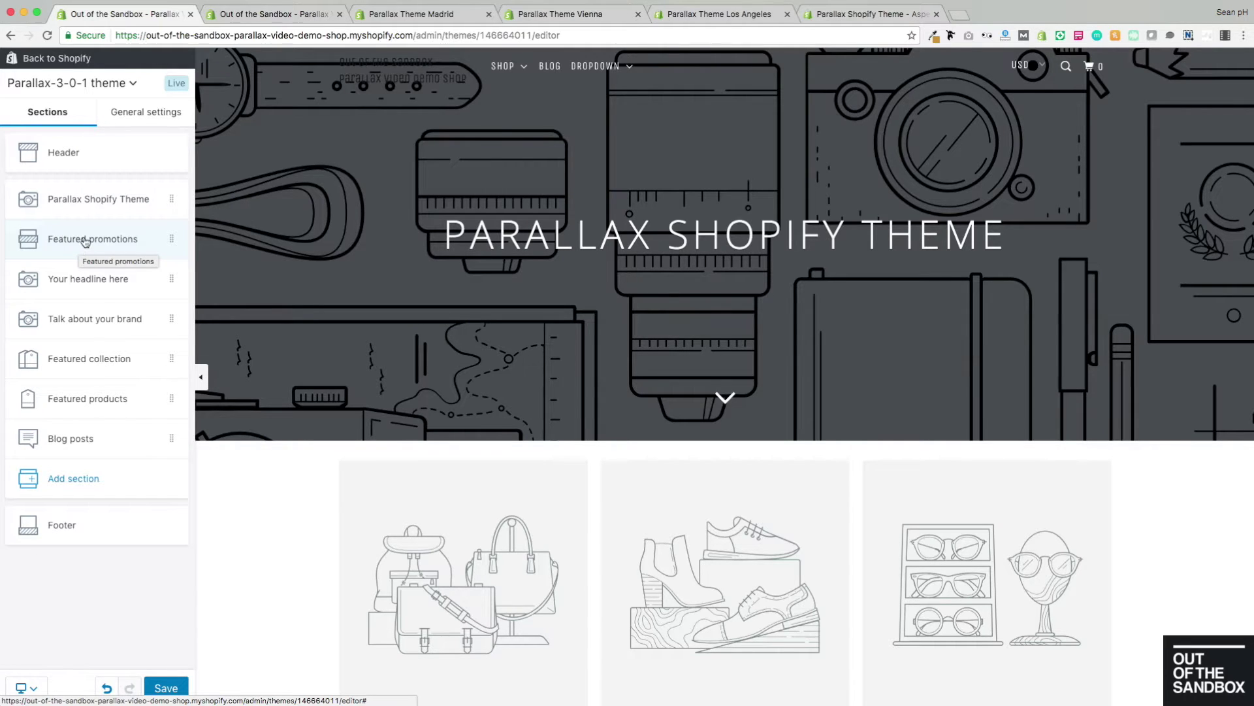
{"action": "left_click", "coordinate": [68, 160]}
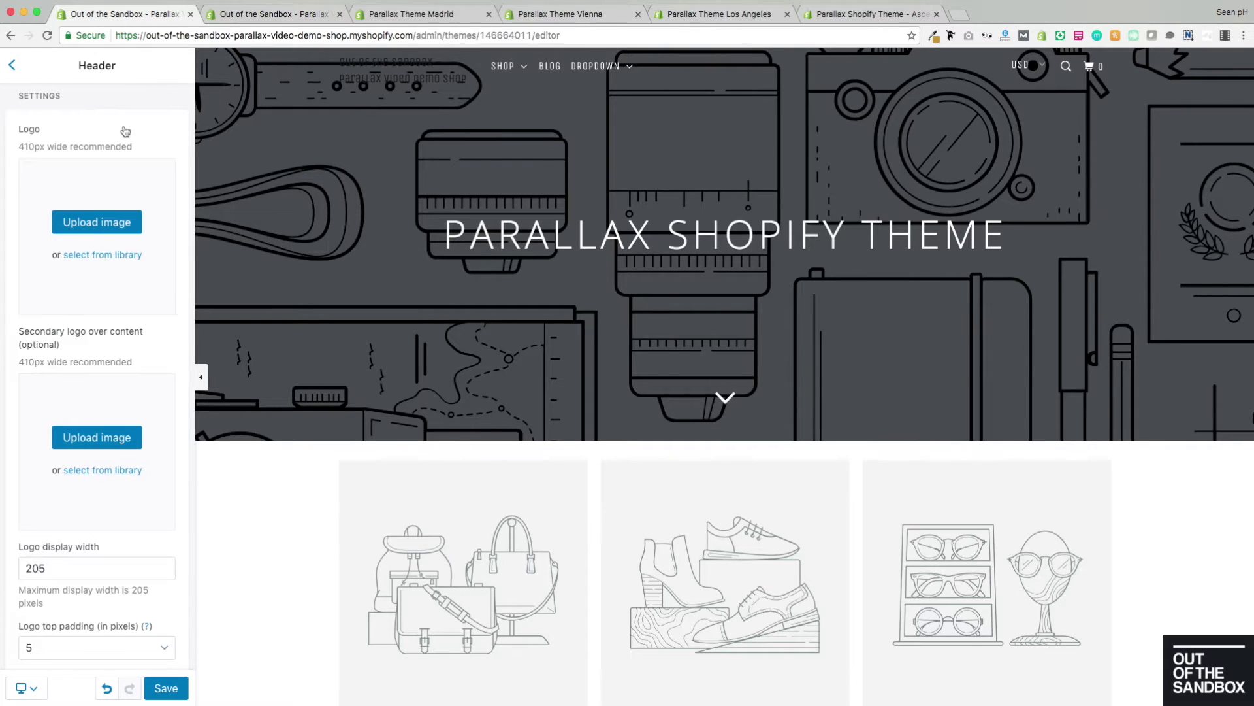
{"action": "scroll", "coordinate": [124, 126], "scroll_direction": "down", "scroll_amount": 1}
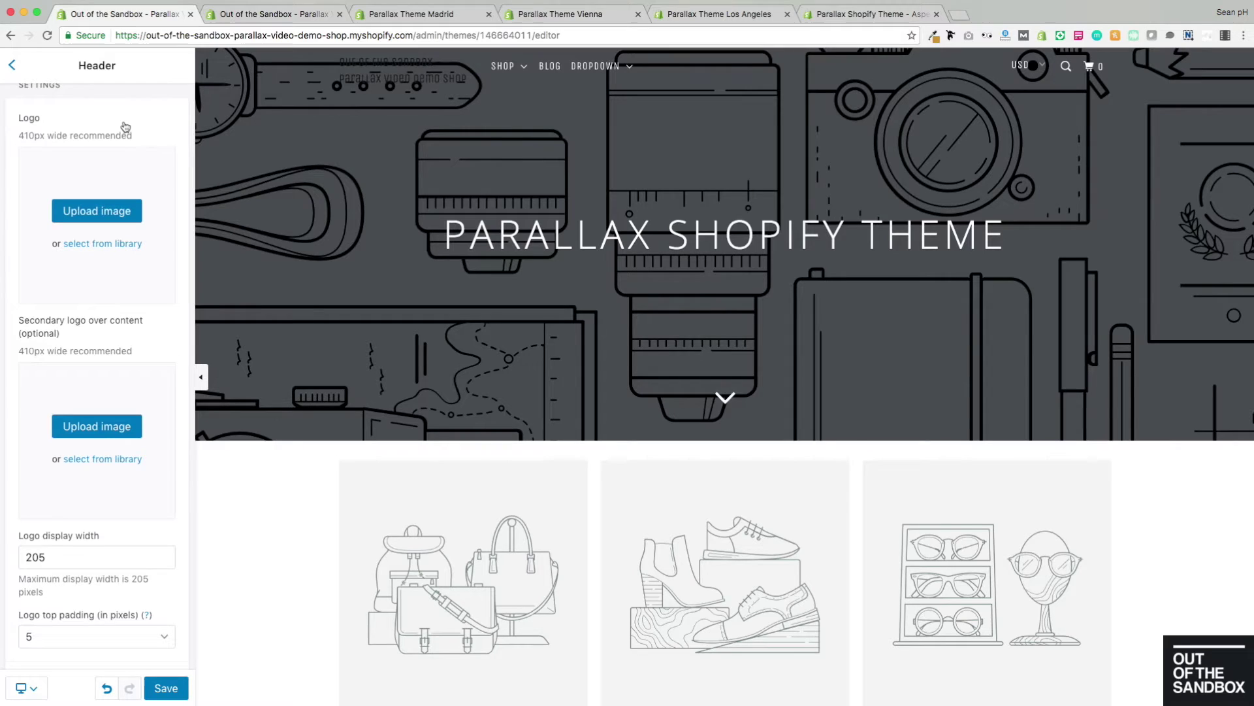
{"action": "scroll", "coordinate": [119, 345], "scroll_direction": "up", "scroll_amount": 1}
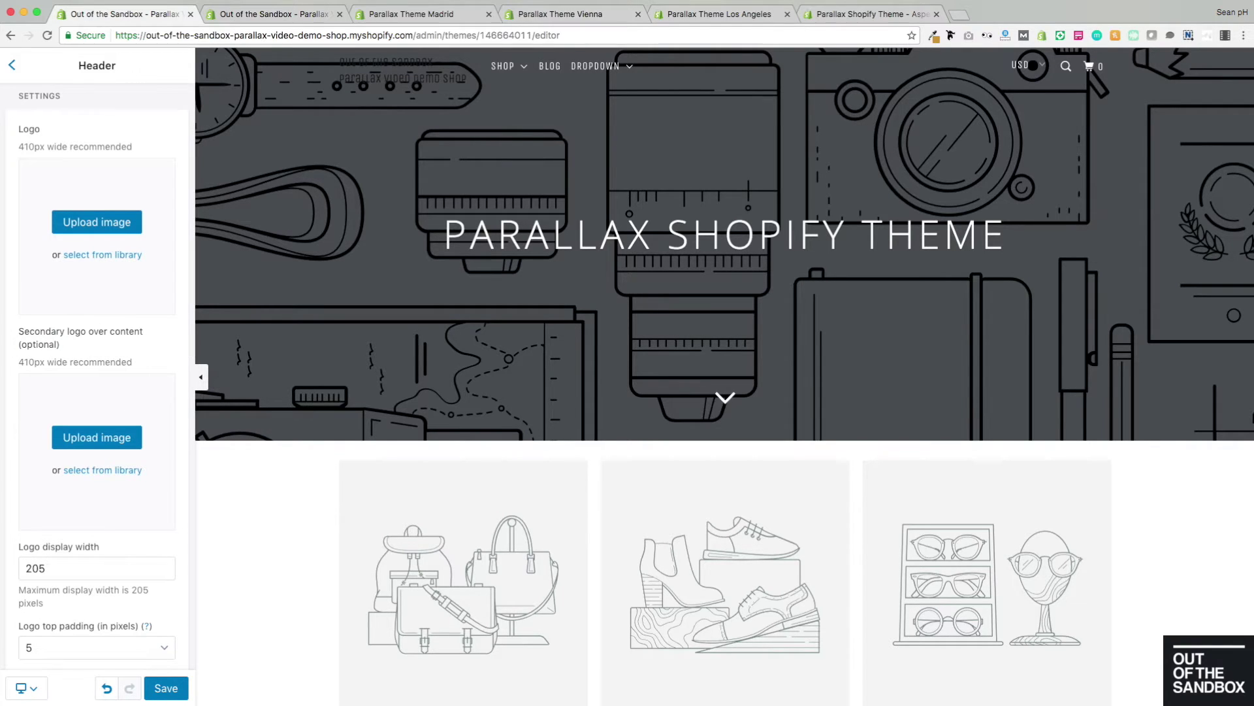
Switch to the Parallax Theme Madrid demo store and compare its header logo over the banner and over page content
{"action": "left_click", "coordinate": [454, 16]}
{"action": "scroll", "coordinate": [458, 253], "scroll_direction": "up", "scroll_amount": 15}
{"action": "scroll", "coordinate": [459, 255], "scroll_direction": "up", "scroll_amount": 10}
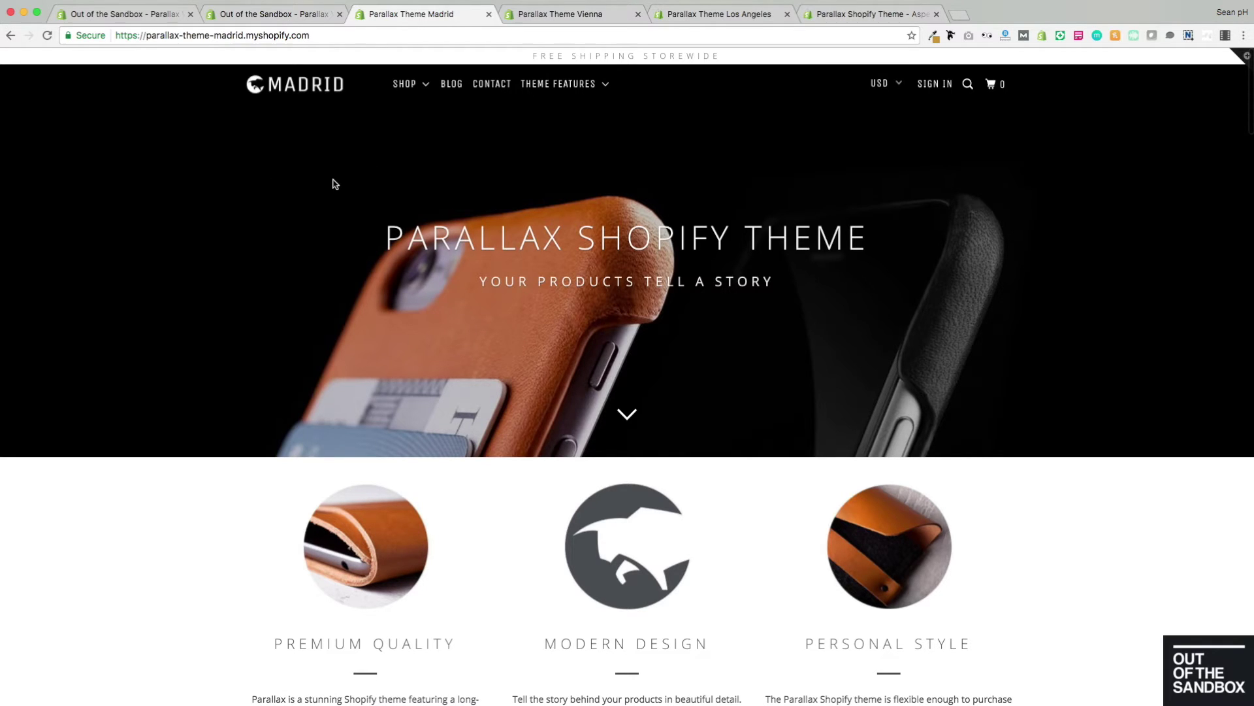
{"action": "scroll", "coordinate": [253, 172], "scroll_direction": "down", "scroll_amount": 10}
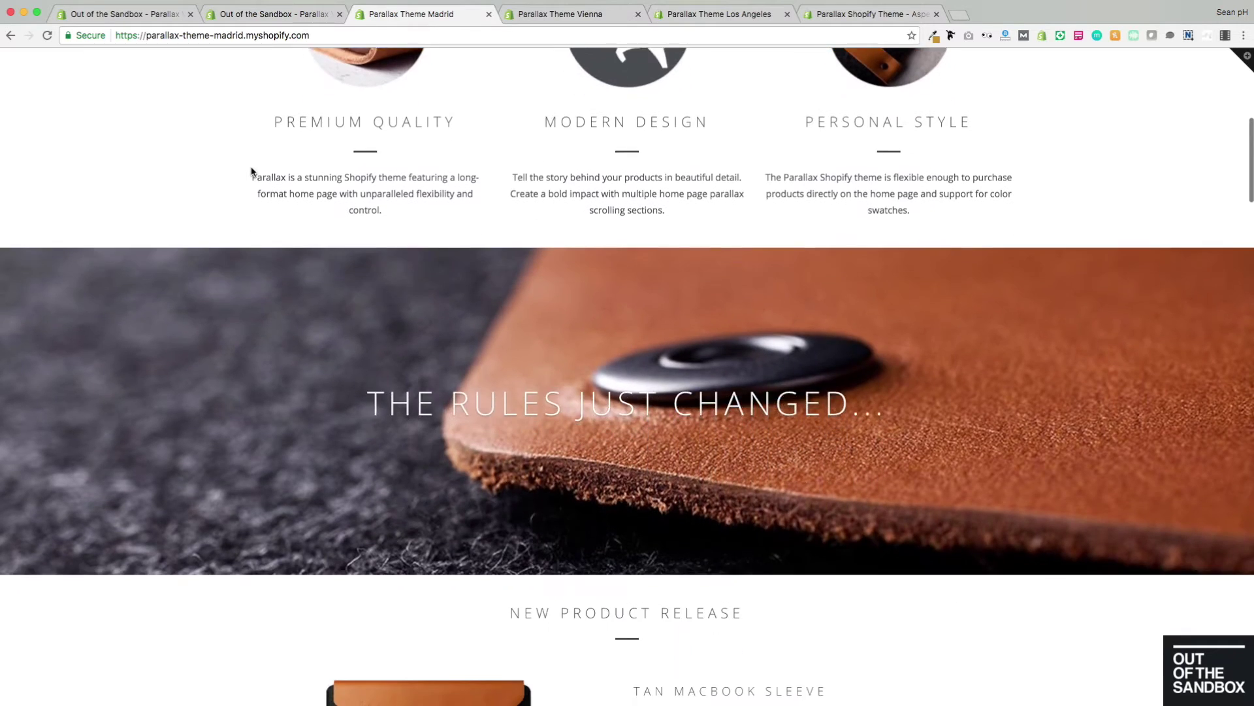
{"action": "scroll", "coordinate": [253, 172], "scroll_direction": "down", "scroll_amount": 2}
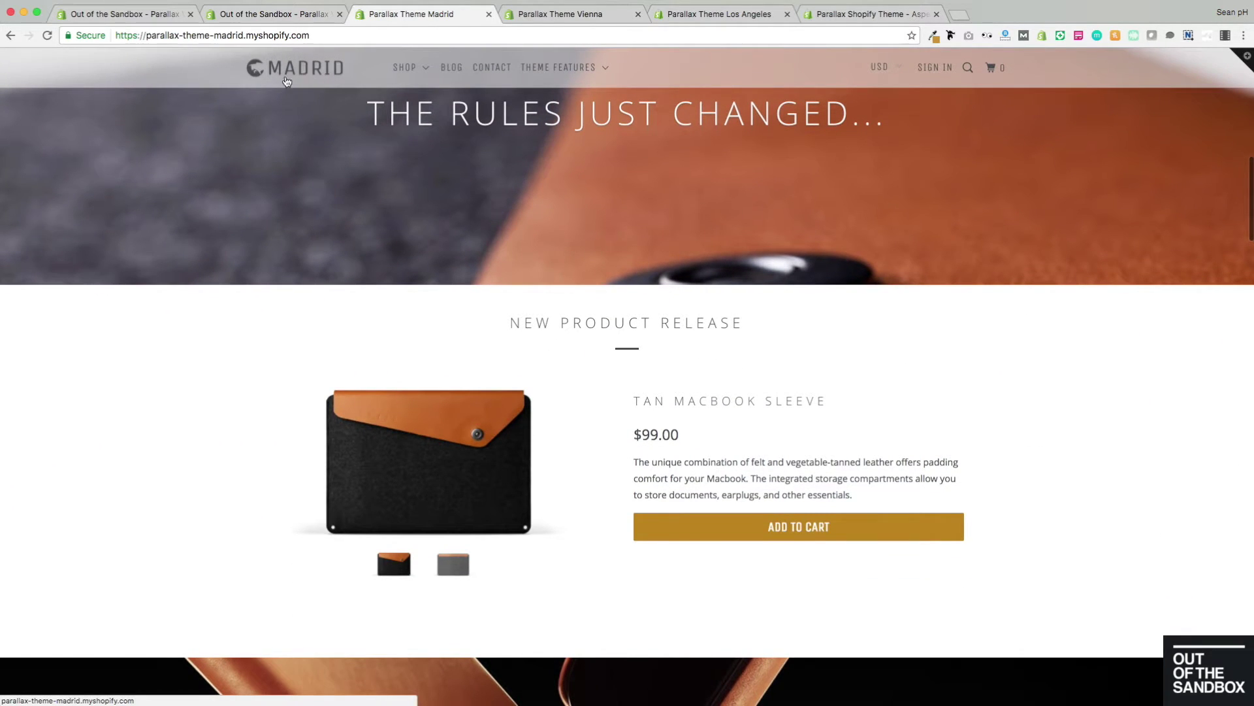
{"action": "scroll", "coordinate": [360, 167], "scroll_direction": "down", "scroll_amount": 1}
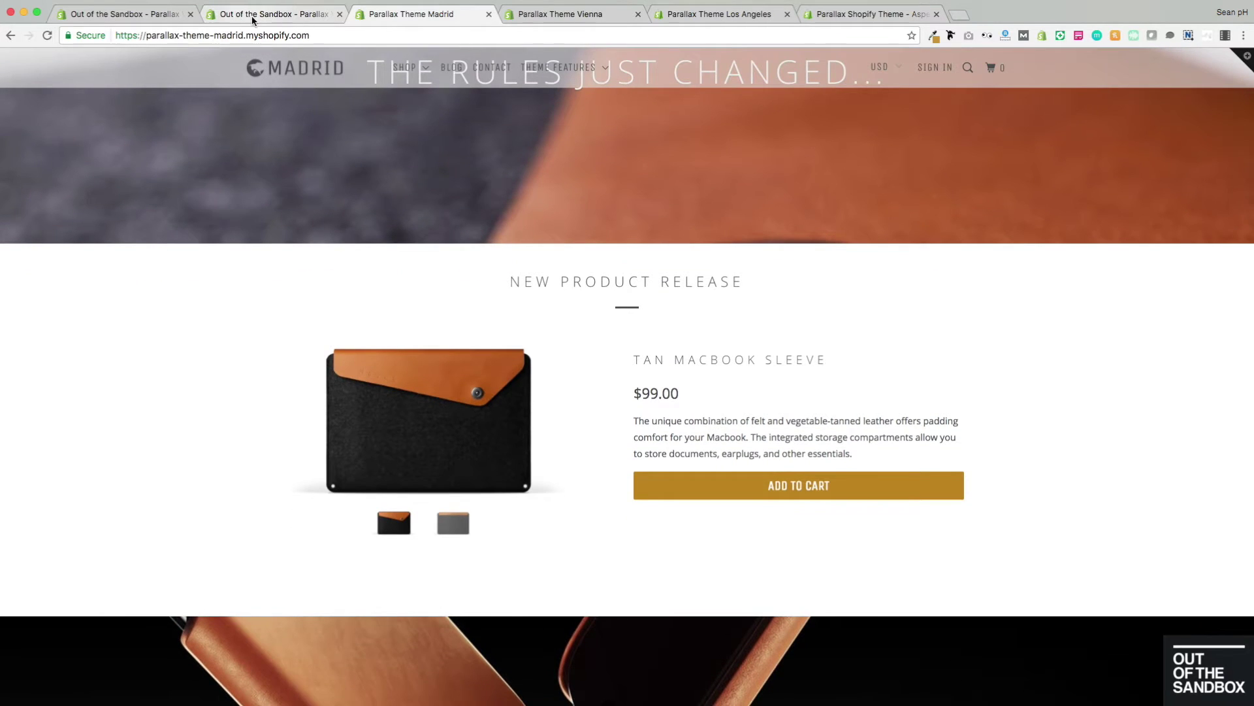
Return to the theme editor and upload LOGO LIGHT.png as the header's secondary logo over content
{"action": "left_click", "coordinate": [164, 16]}
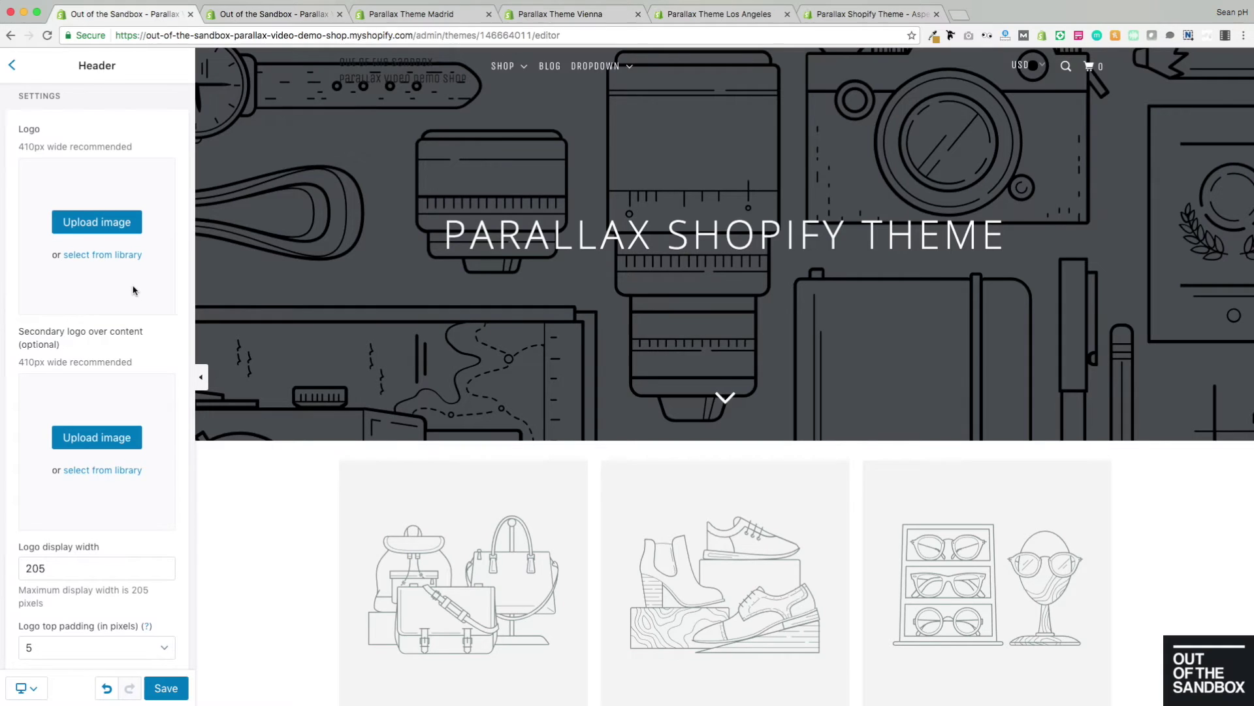
{"action": "left_click", "coordinate": [93, 438]}
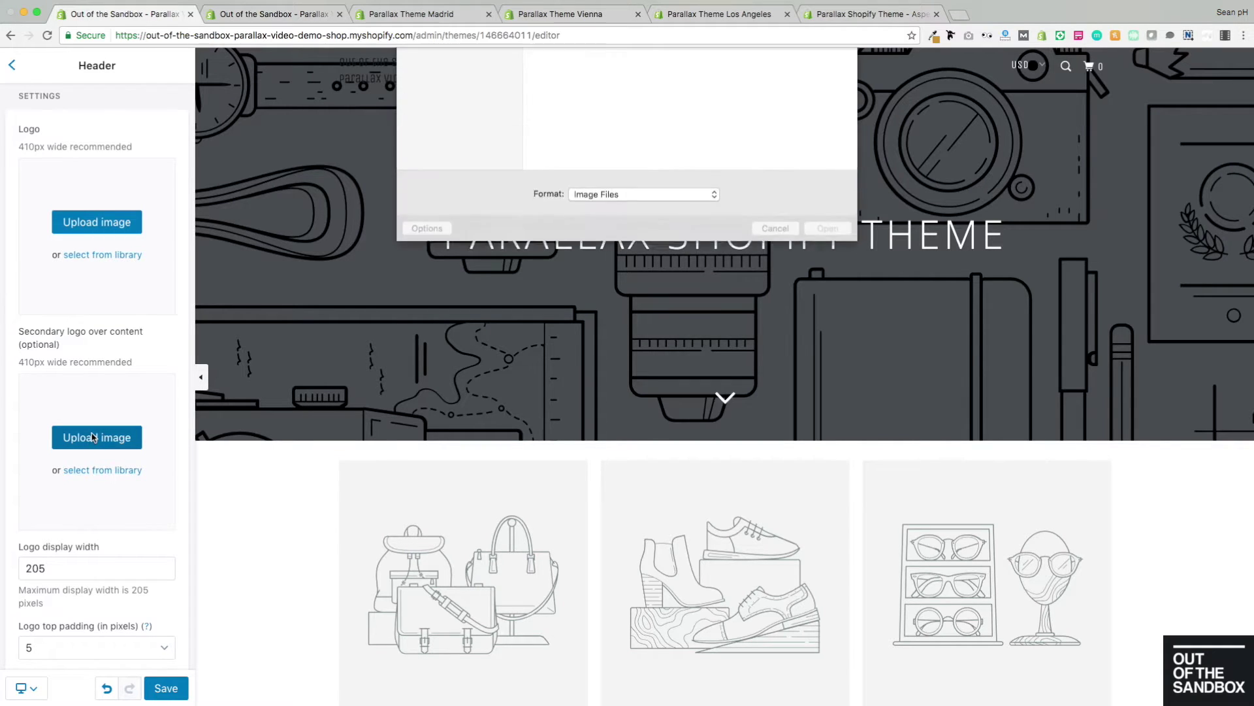
{"action": "scroll", "coordinate": [733, 160], "scroll_direction": "down", "scroll_amount": 2}
{"action": "scroll", "coordinate": [743, 175], "scroll_direction": "down", "scroll_amount": 3}
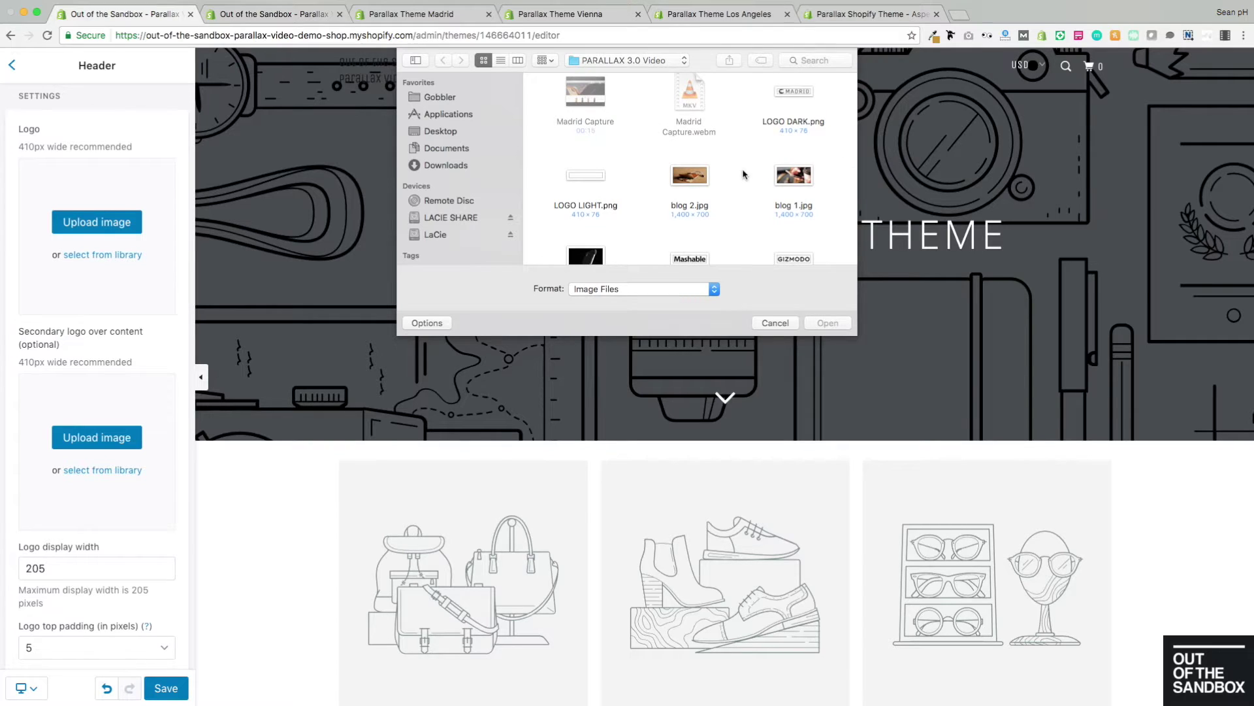
{"action": "left_click", "coordinate": [590, 178]}
{"action": "left_click", "coordinate": [828, 323]}
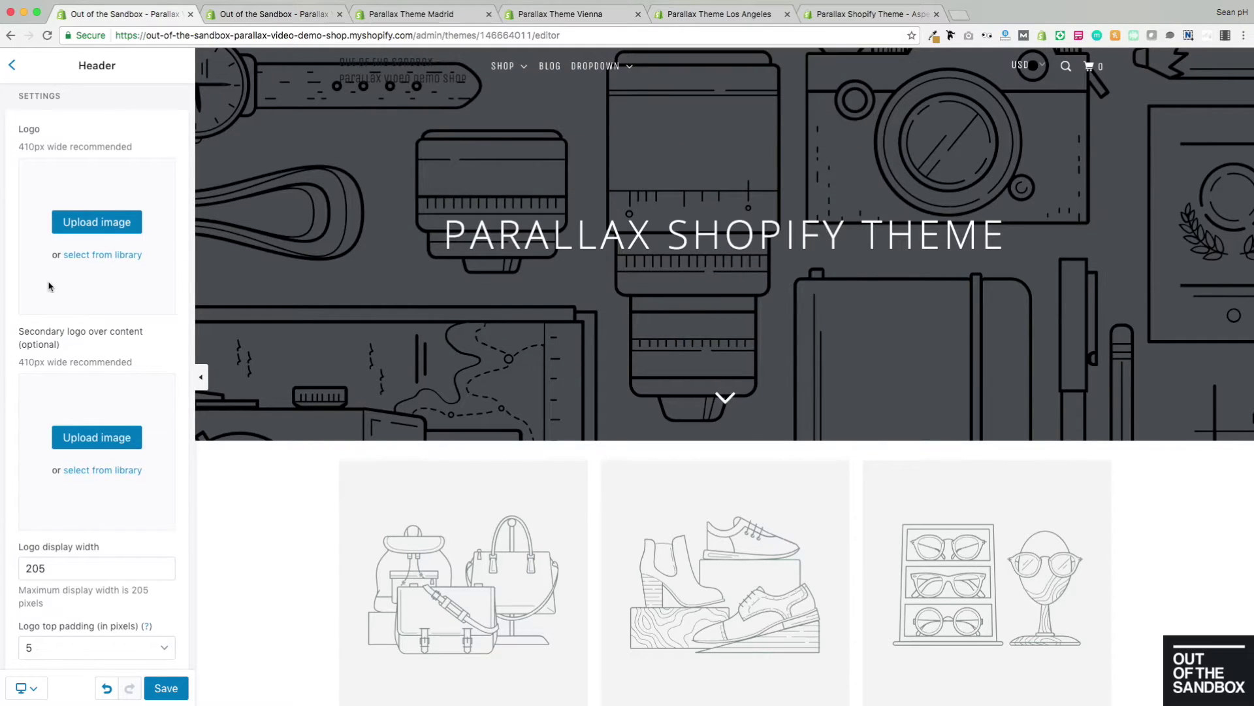
Upload LOGO DARK.png as the header's main logo
{"action": "left_click", "coordinate": [109, 223]}
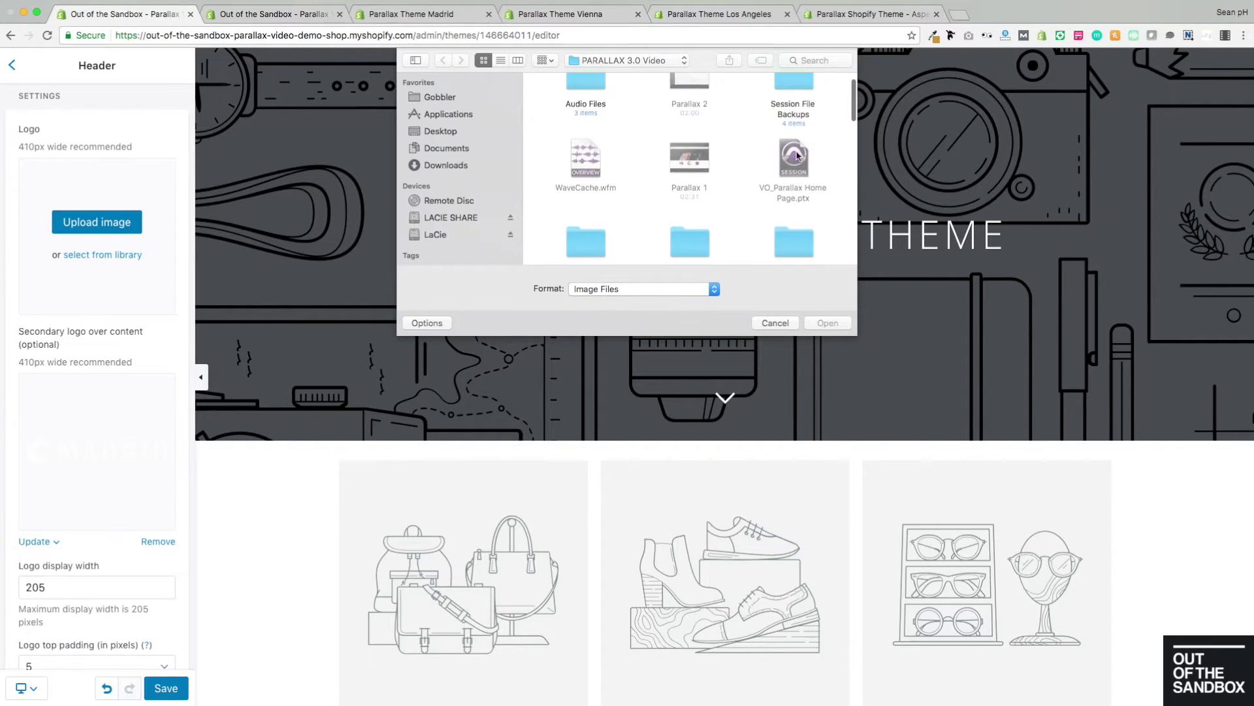
{"action": "scroll", "coordinate": [795, 157], "scroll_direction": "down", "scroll_amount": 10}
{"action": "left_click", "coordinate": [785, 162]}
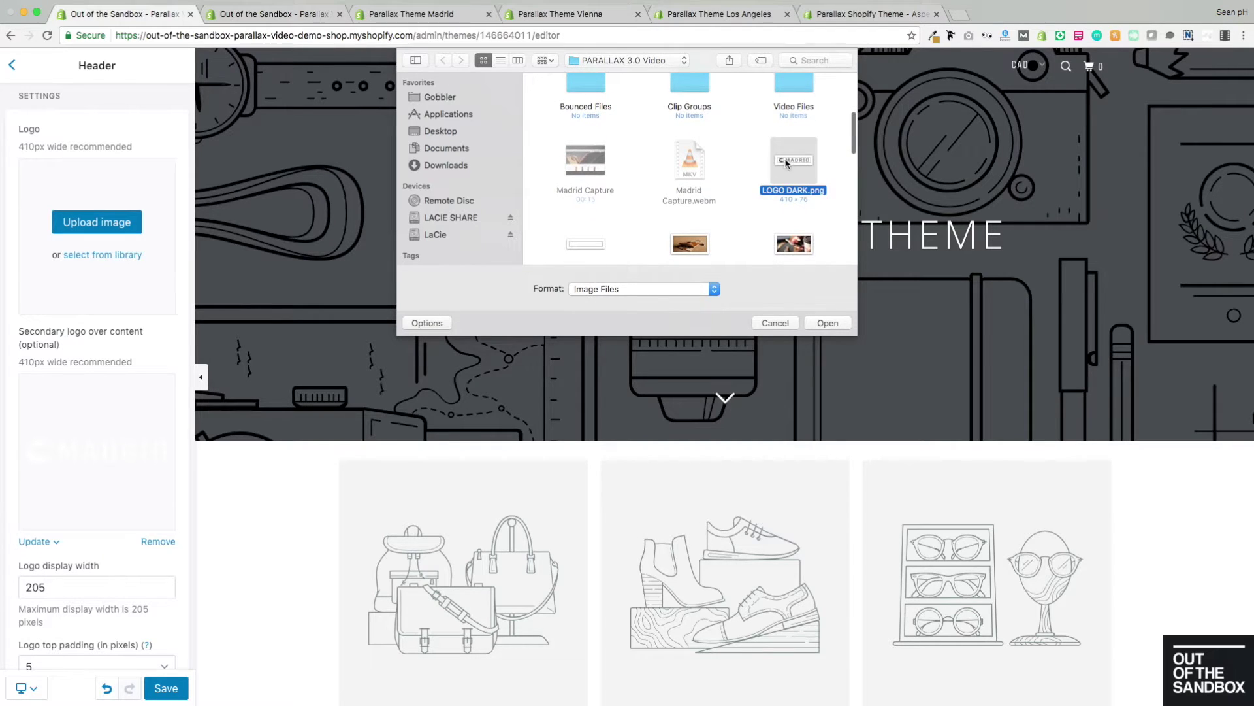
{"action": "left_click", "coordinate": [828, 323]}
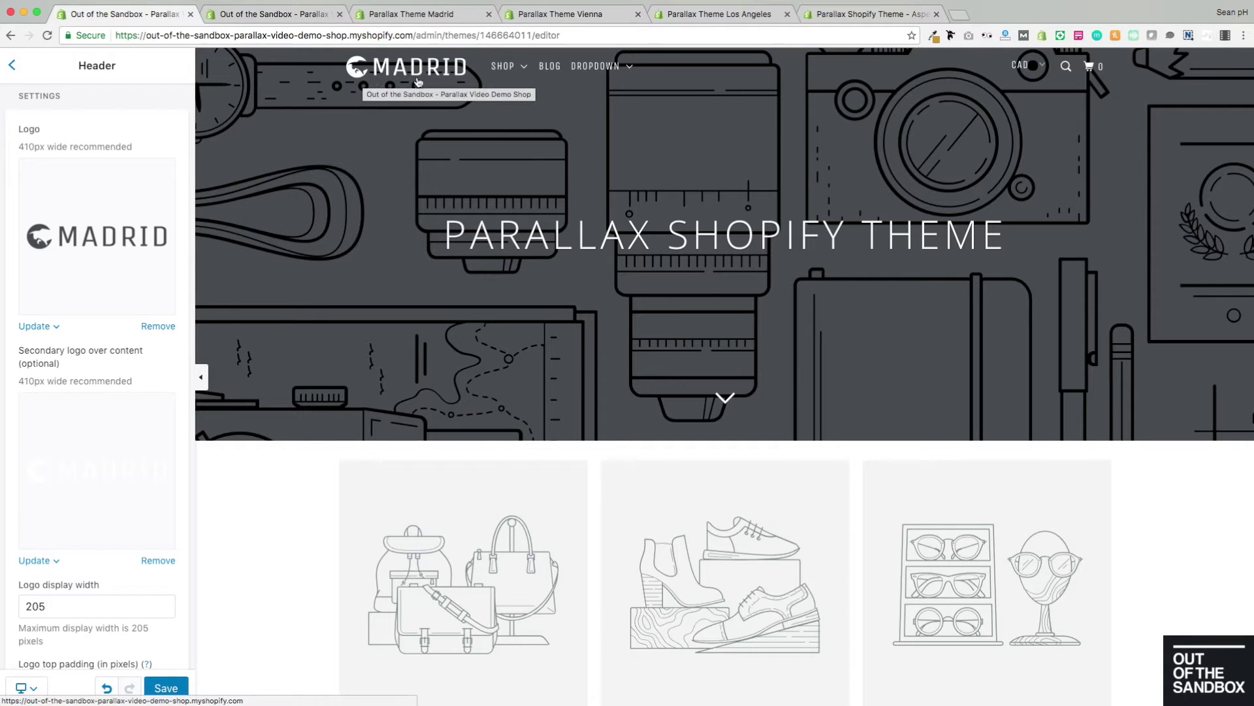
Check the light and dark header logos in the home page preview, over the banner and over the promotions
{"action": "scroll", "coordinate": [373, 205], "scroll_direction": "down", "scroll_amount": 6}
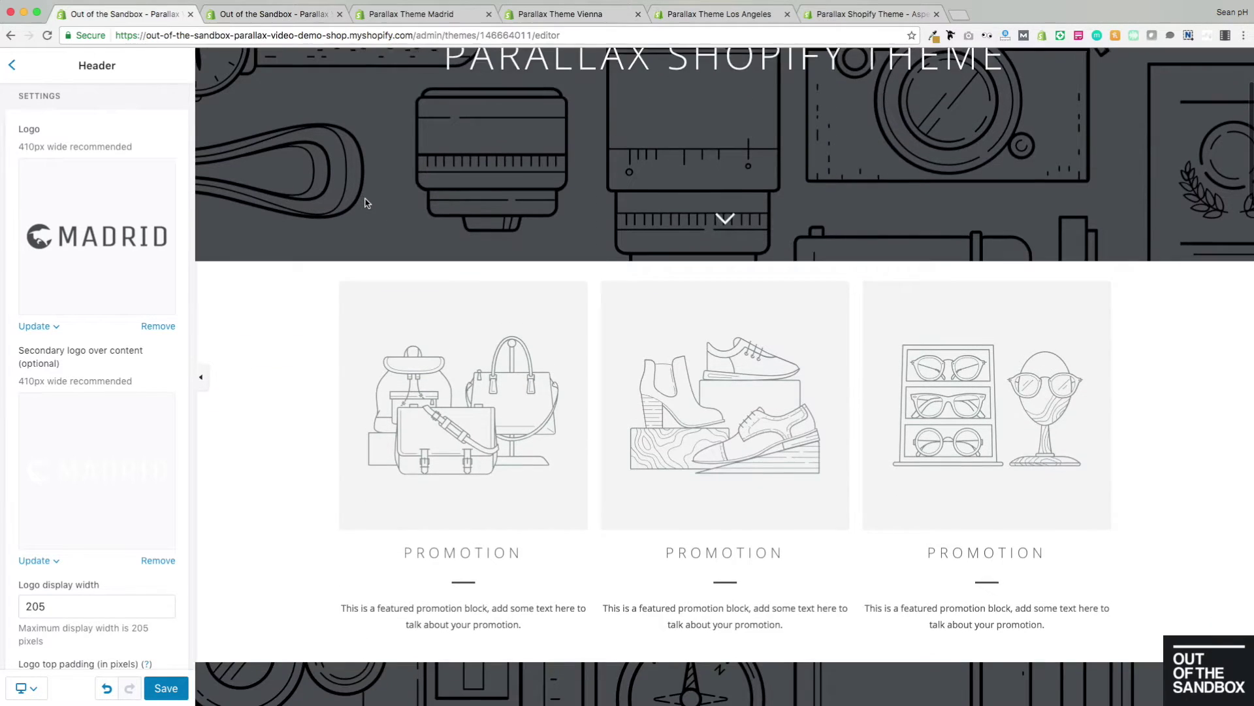
{"action": "scroll", "coordinate": [364, 202], "scroll_direction": "down", "scroll_amount": 2}
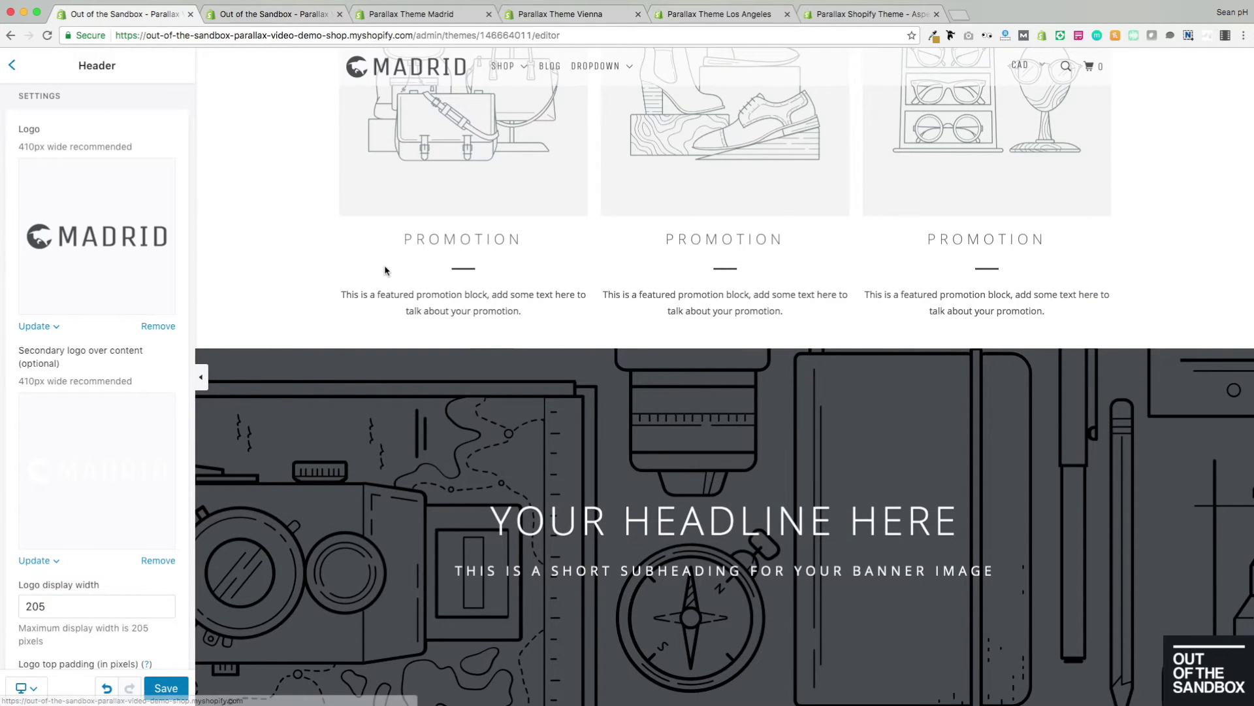
{"action": "scroll", "coordinate": [384, 269], "scroll_direction": "up", "scroll_amount": 2}
{"action": "scroll", "coordinate": [384, 270], "scroll_direction": "up", "scroll_amount": 5}
Set the header's logo display width to 180 pixels
{"action": "scroll", "coordinate": [92, 434], "scroll_direction": "down", "scroll_amount": 5}
{"action": "scroll", "coordinate": [85, 418], "scroll_direction": "up", "scroll_amount": 1}
{"action": "left_click_drag", "start_coordinate": [52, 361], "coordinate": [8, 362]}
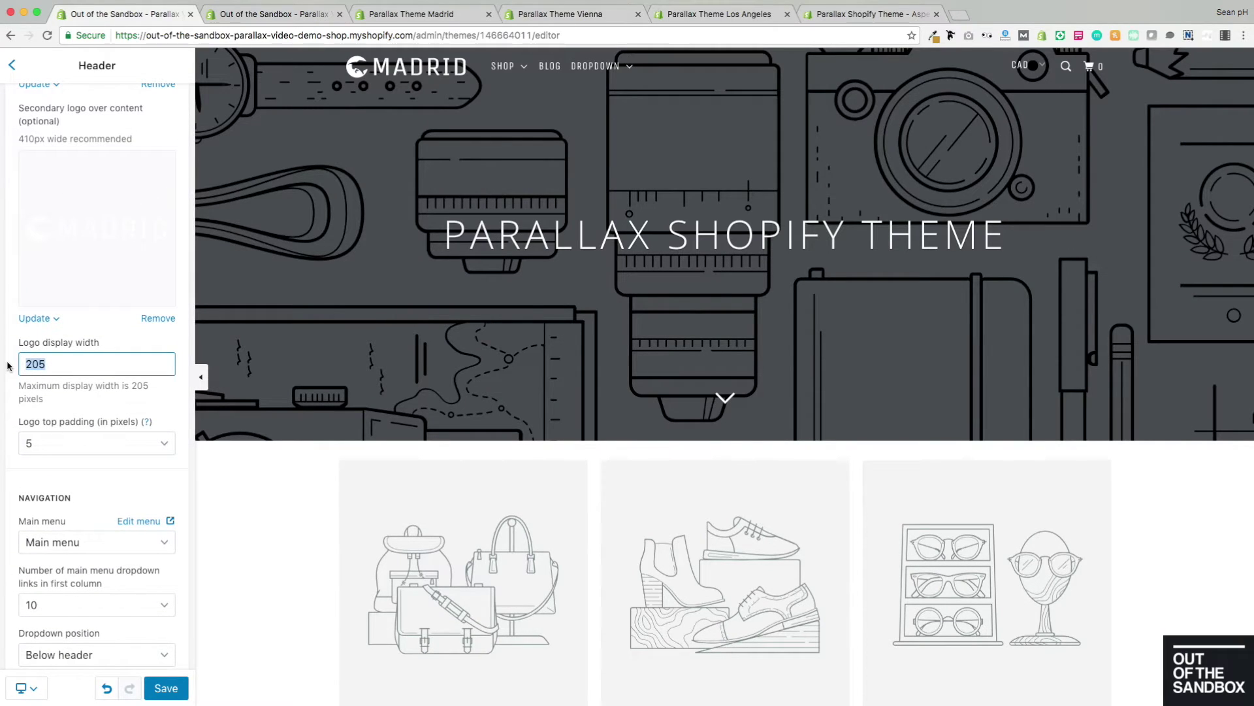
{"action": "type", "text": "180"}
Set the header's logo top padding to 10 pixels
{"action": "scroll", "coordinate": [108, 379], "scroll_direction": "down", "scroll_amount": 2}
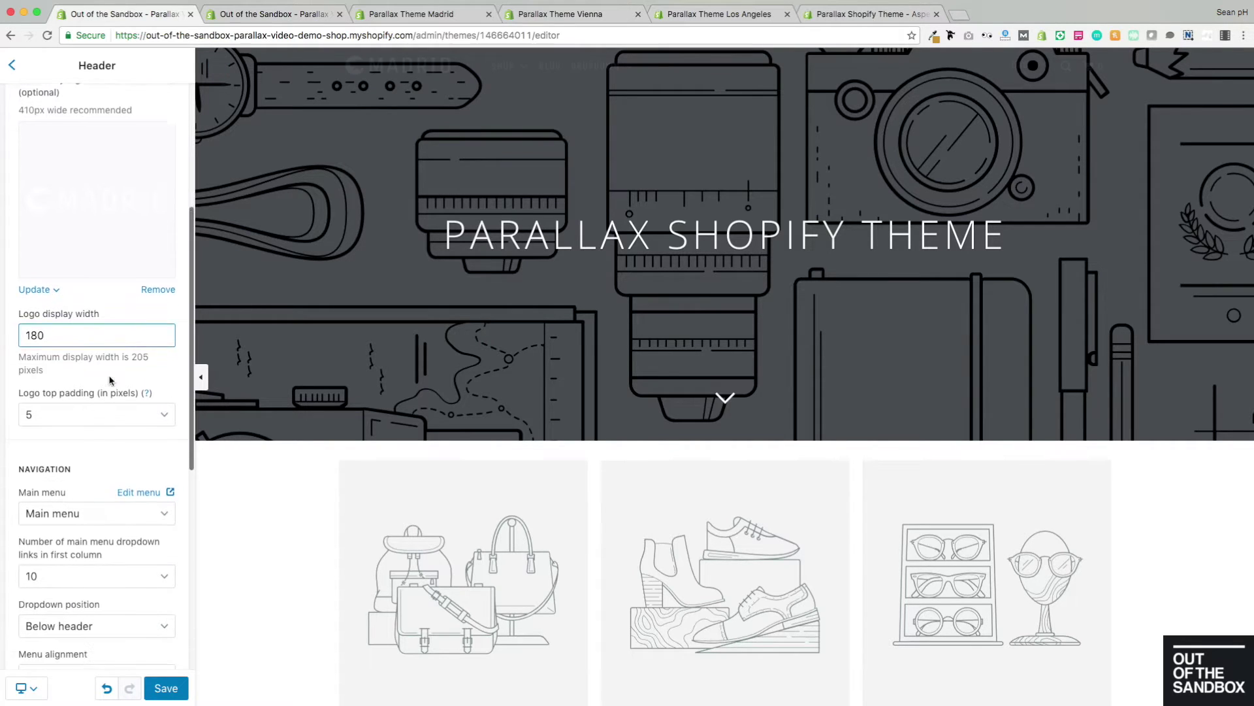
{"action": "left_click", "coordinate": [148, 386]}
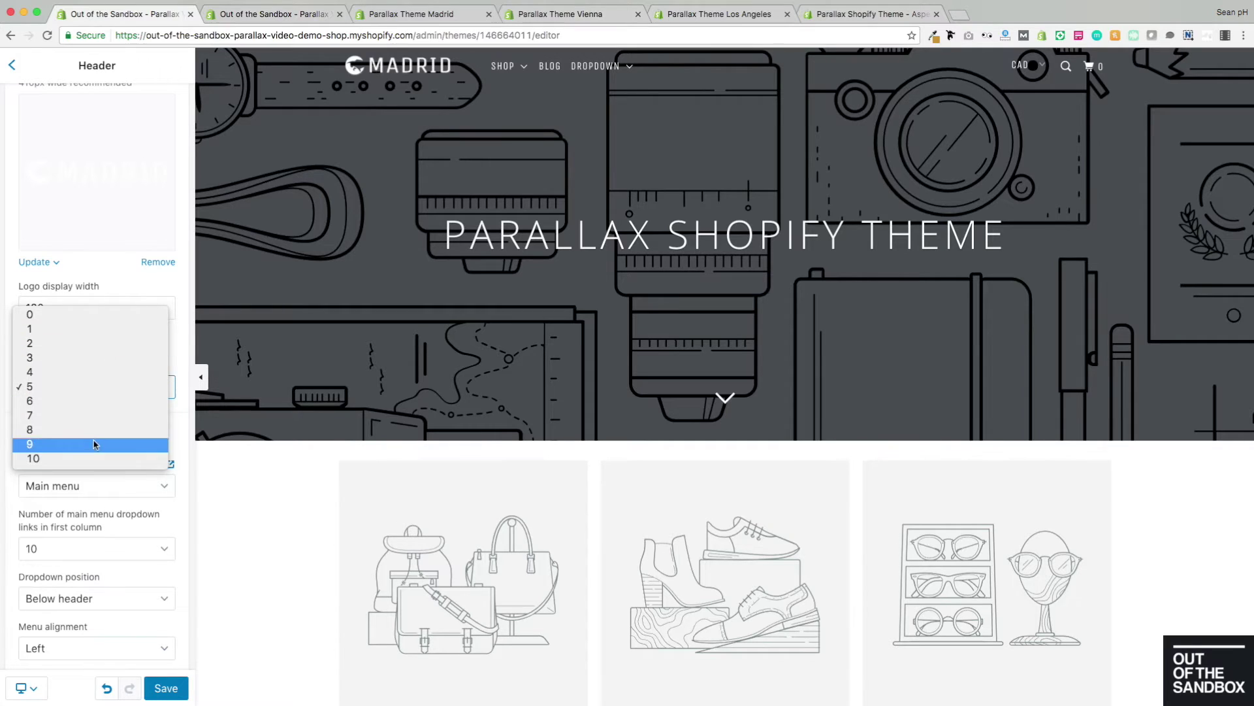
{"action": "left_click", "coordinate": [95, 458]}
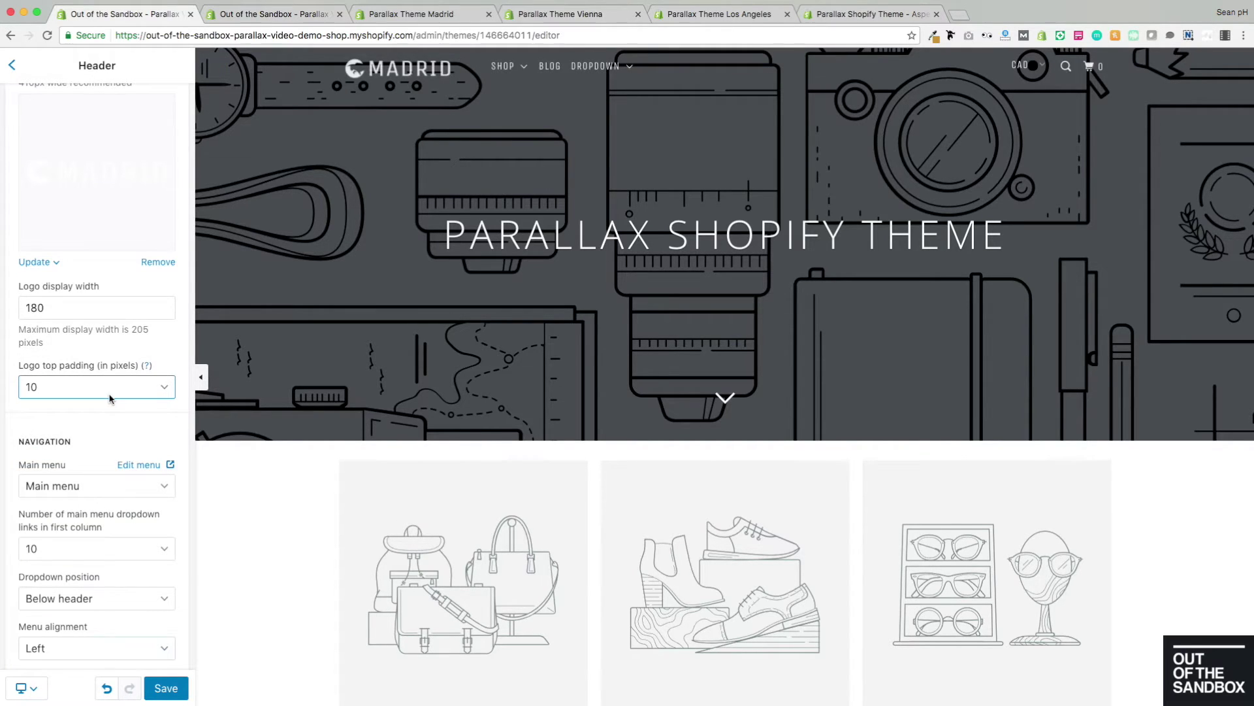
Choose Main menu as the header's main menu in the navigation settings
{"action": "scroll", "coordinate": [111, 370], "scroll_direction": "down", "scroll_amount": 2}
{"action": "scroll", "coordinate": [111, 370], "scroll_direction": "down", "scroll_amount": 5}
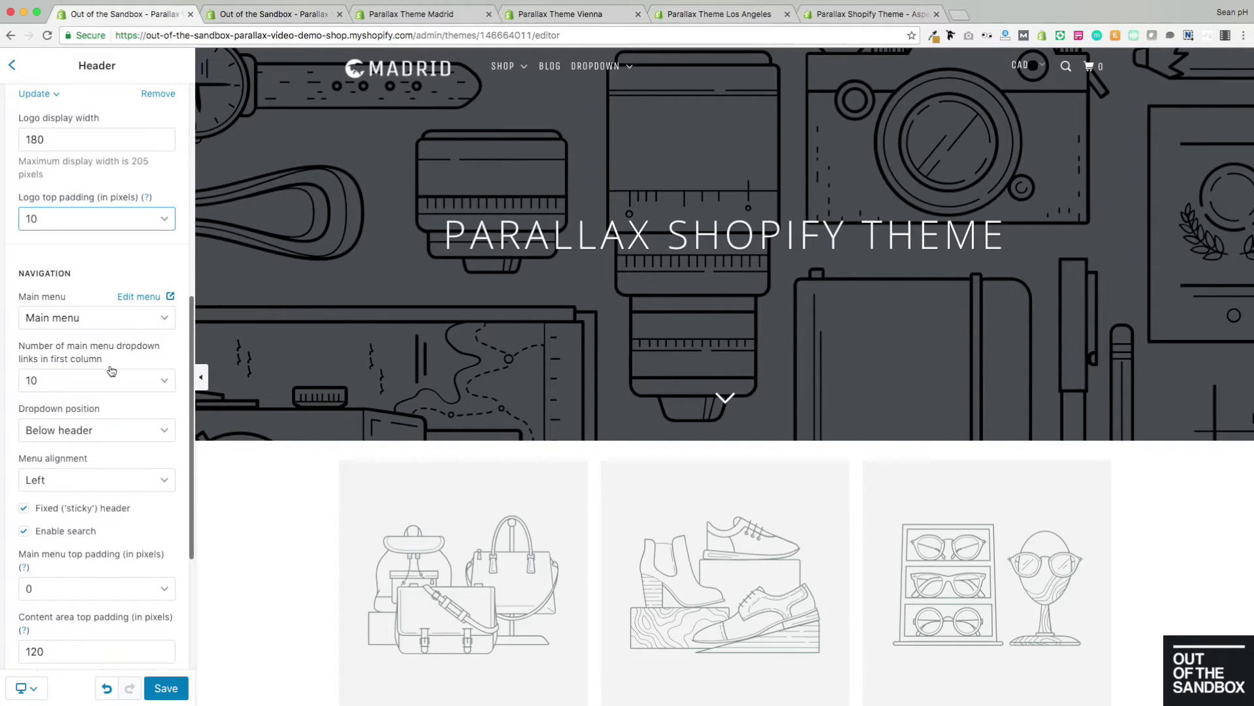
{"action": "scroll", "coordinate": [111, 370], "scroll_direction": "down", "scroll_amount": 2}
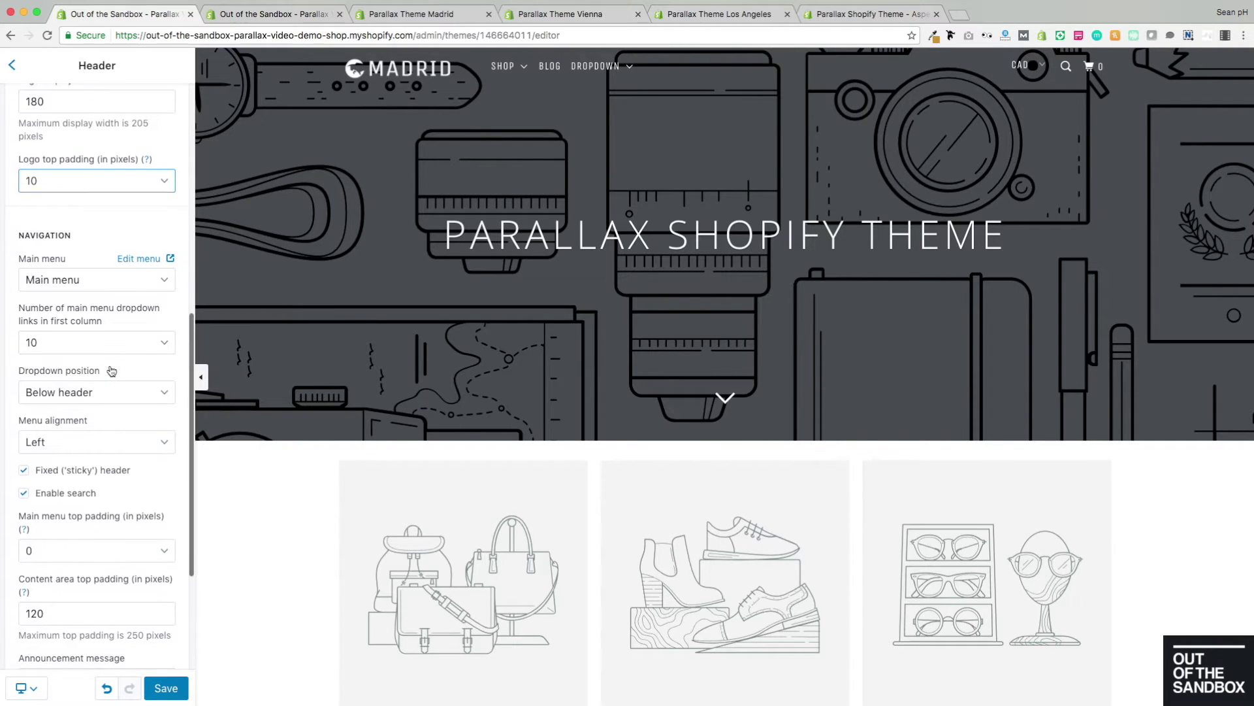
{"action": "scroll", "coordinate": [111, 370], "scroll_direction": "down", "scroll_amount": 1}
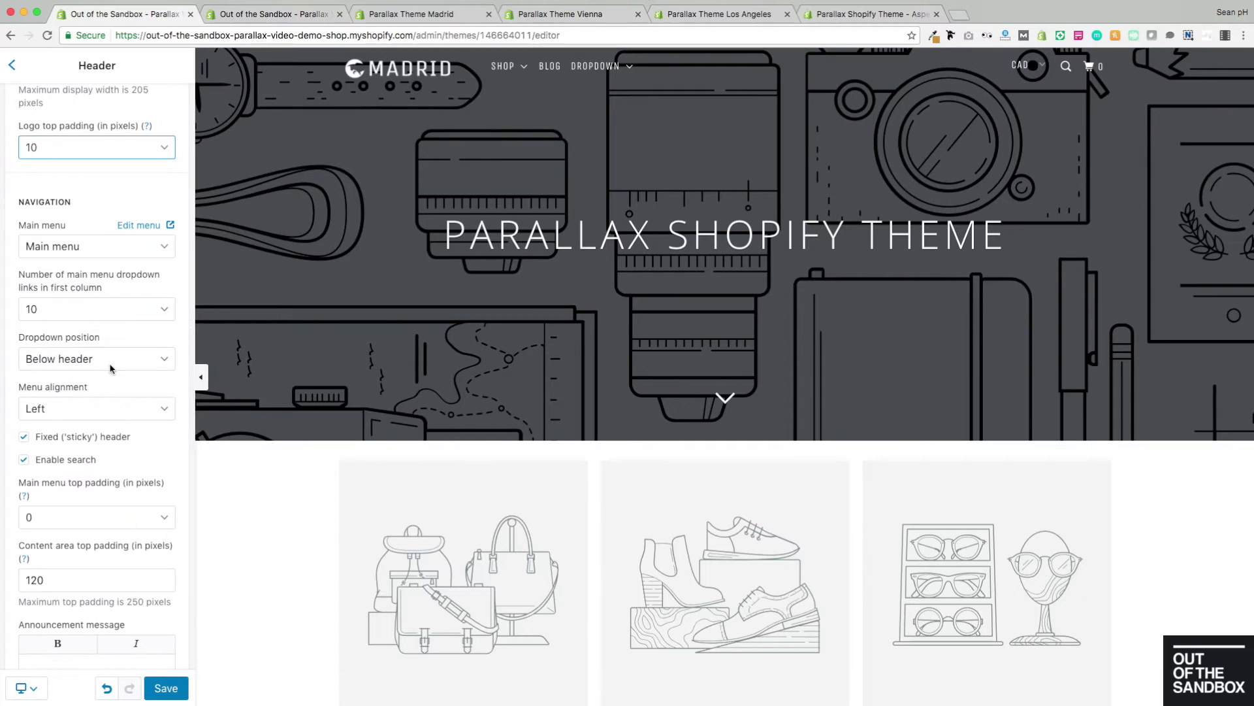
{"action": "left_click", "coordinate": [30, 252]}
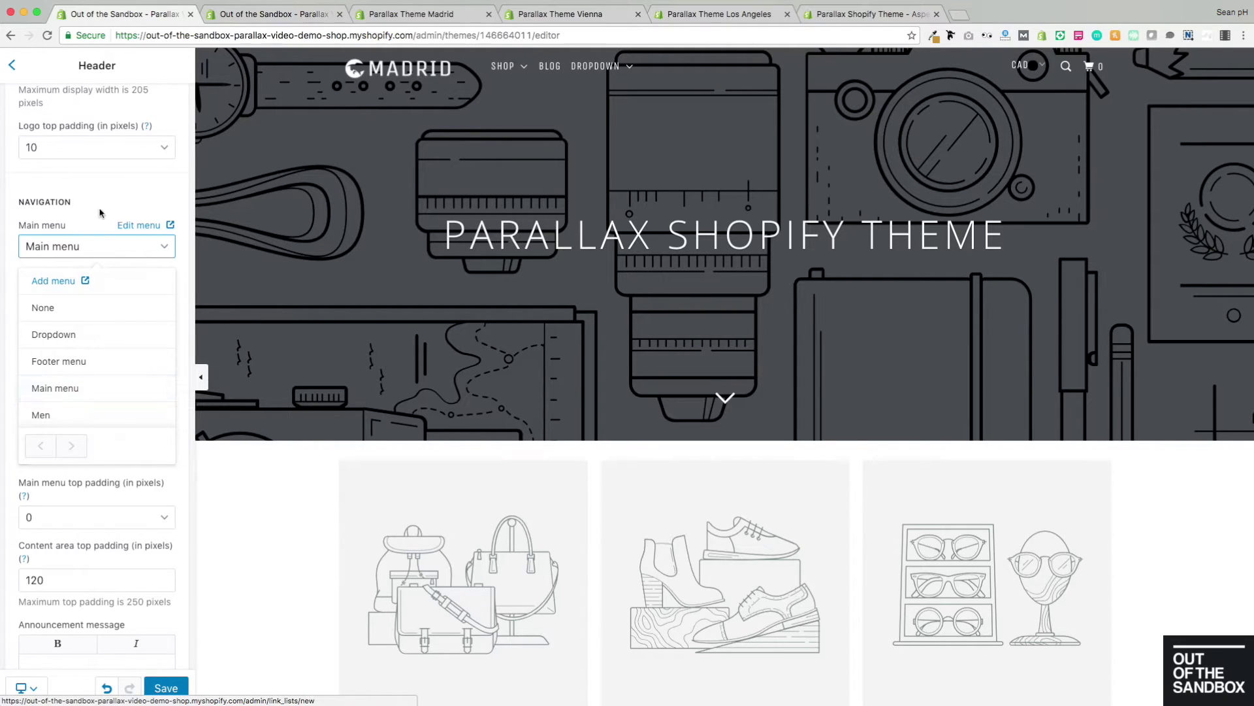
{"action": "left_click", "coordinate": [72, 392]}
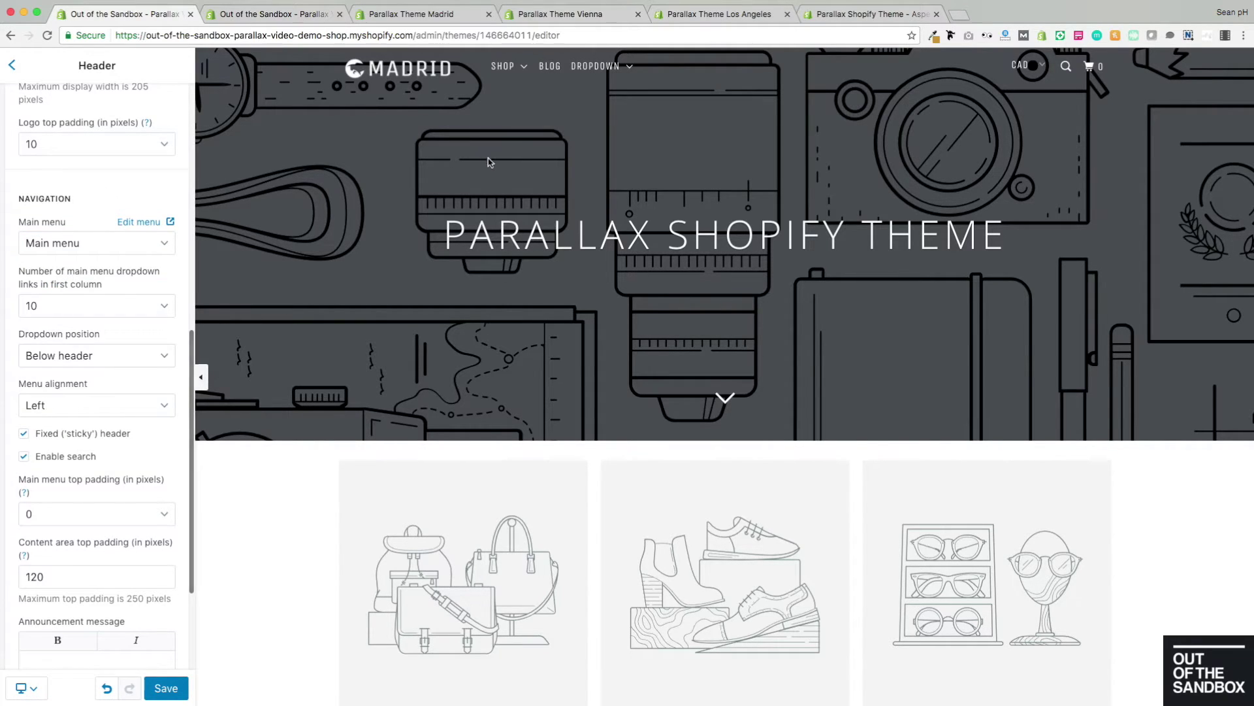
Check the Shop and Dropdown submenus in the header of the home page preview
{"action": "mouse_move", "coordinate": [498, 65]}
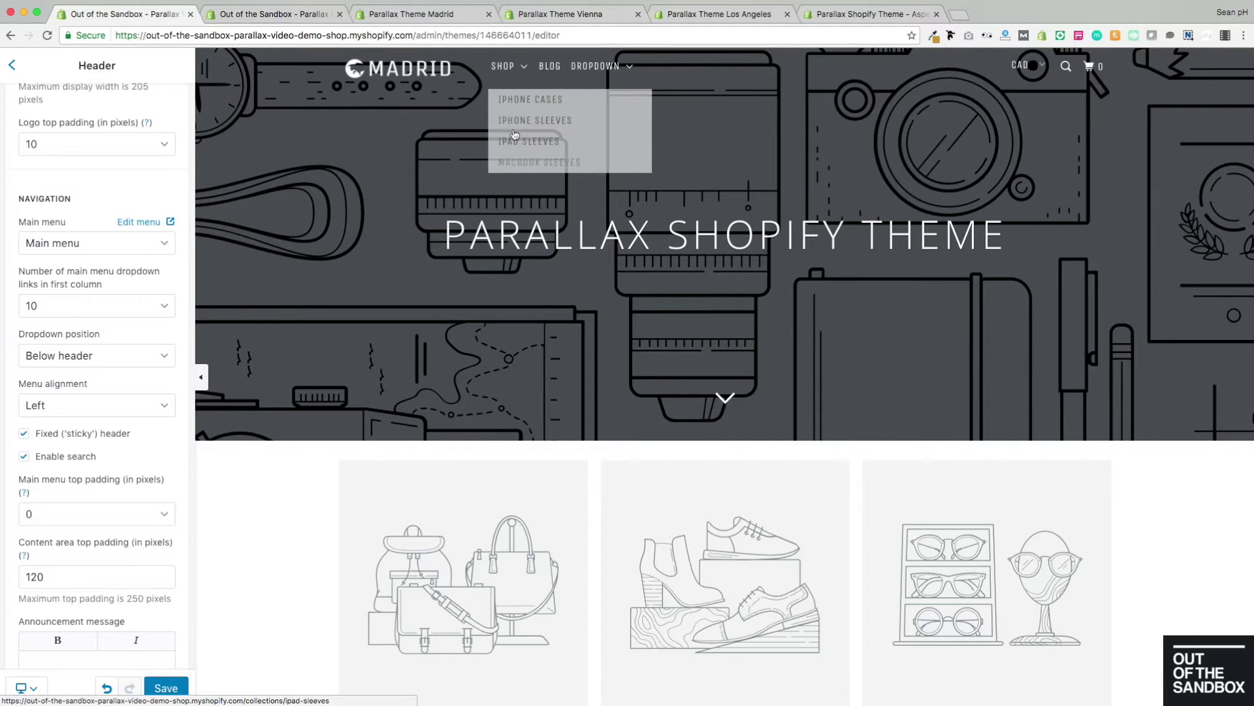
{"action": "mouse_move", "coordinate": [591, 67]}
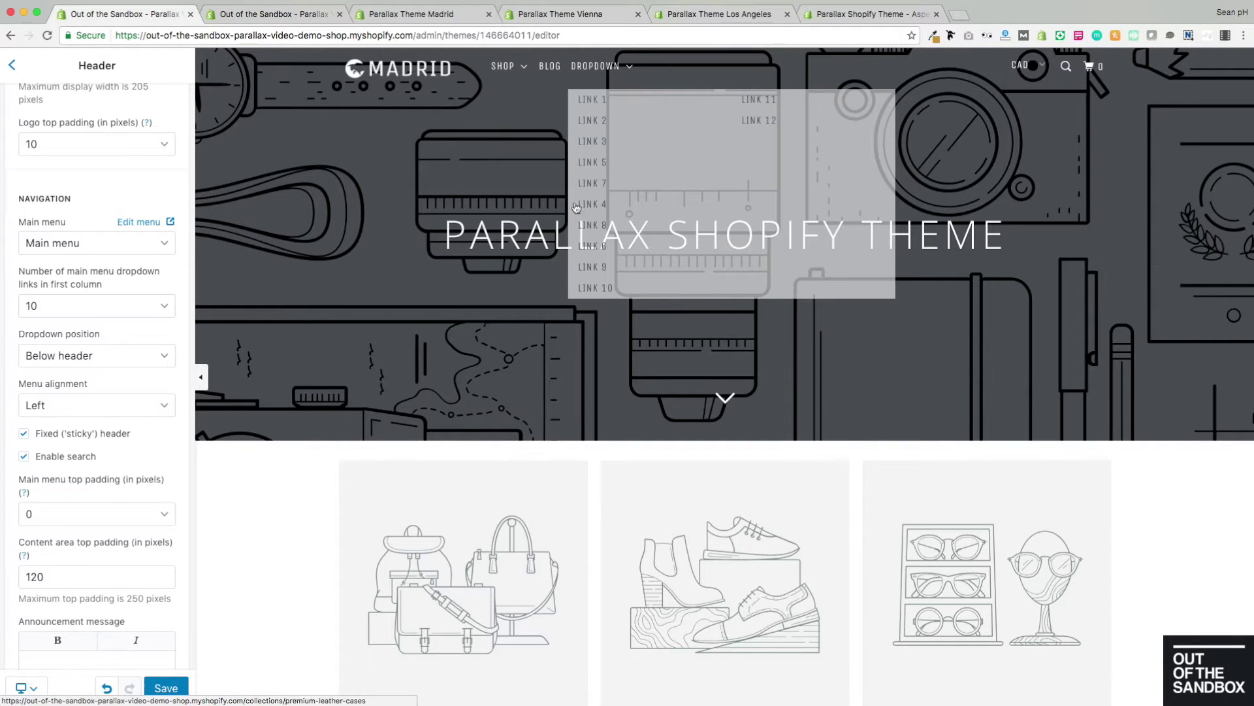
{"action": "scroll", "coordinate": [392, 215], "scroll_direction": "down", "scroll_amount": 1}
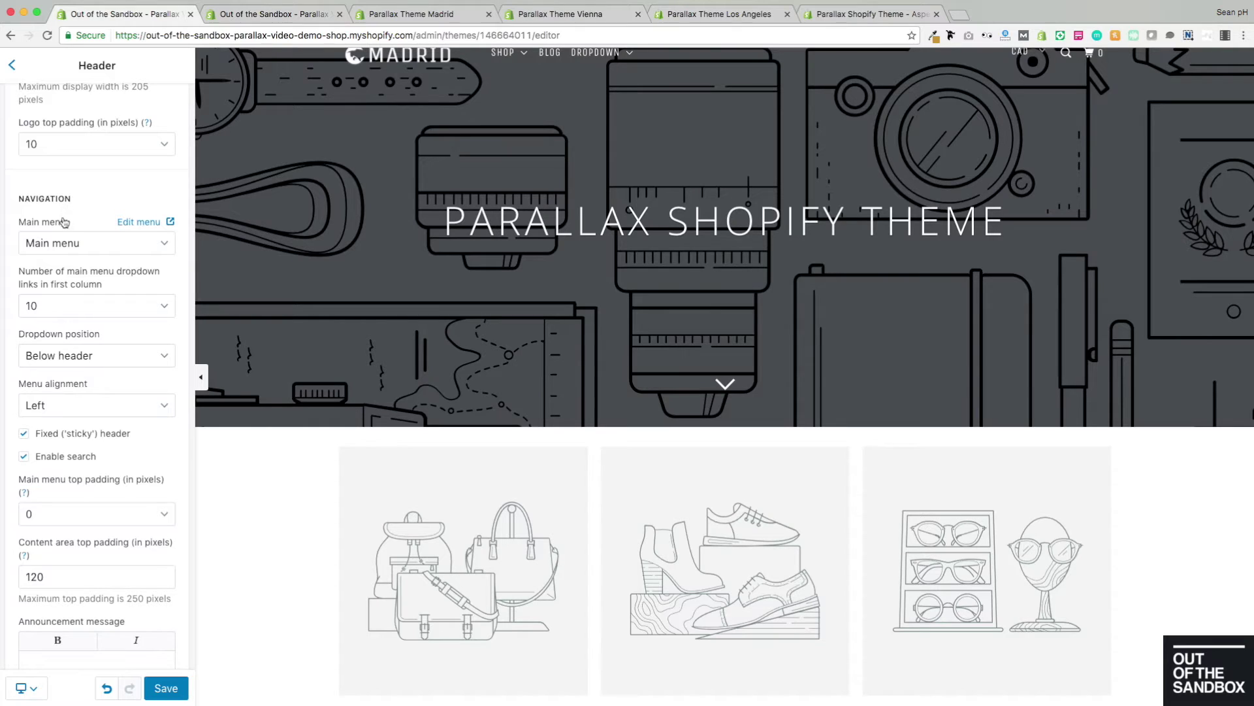
Open the main menu for editing and examine its Shop and Dropdown item names
{"action": "left_click", "coordinate": [133, 222]}
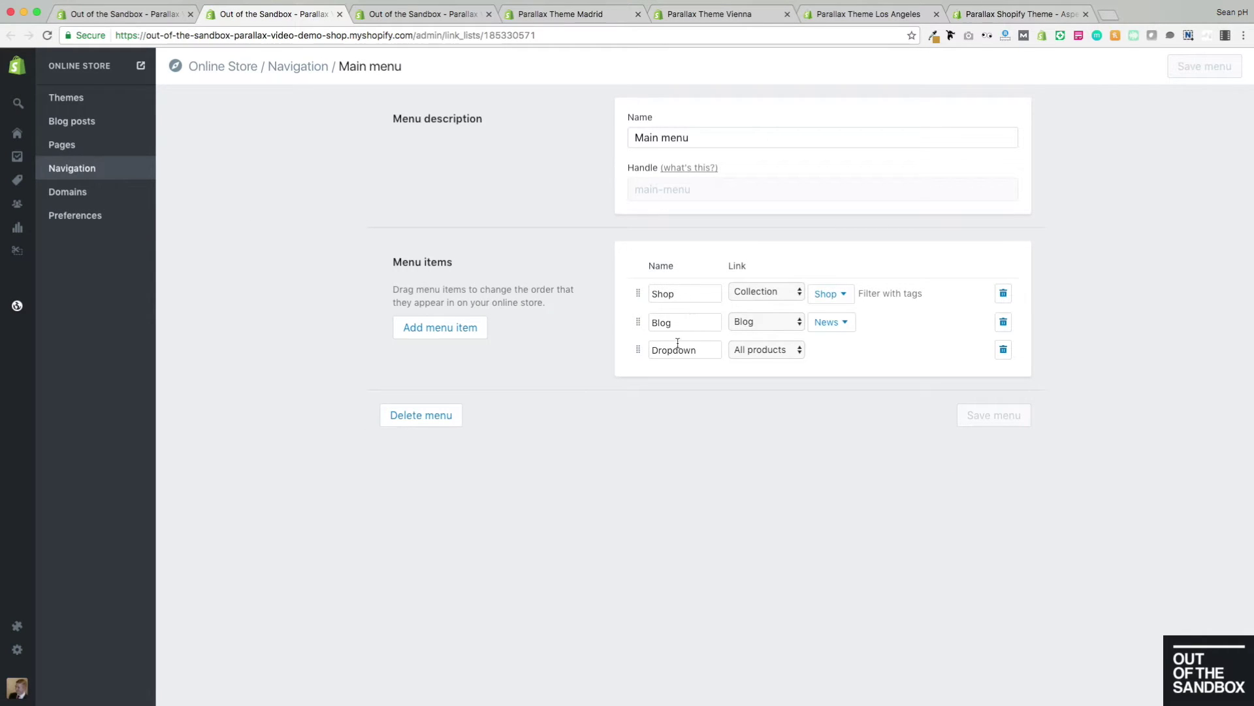
{"action": "left_click", "coordinate": [677, 296]}
{"action": "double_click", "coordinate": [664, 295]}
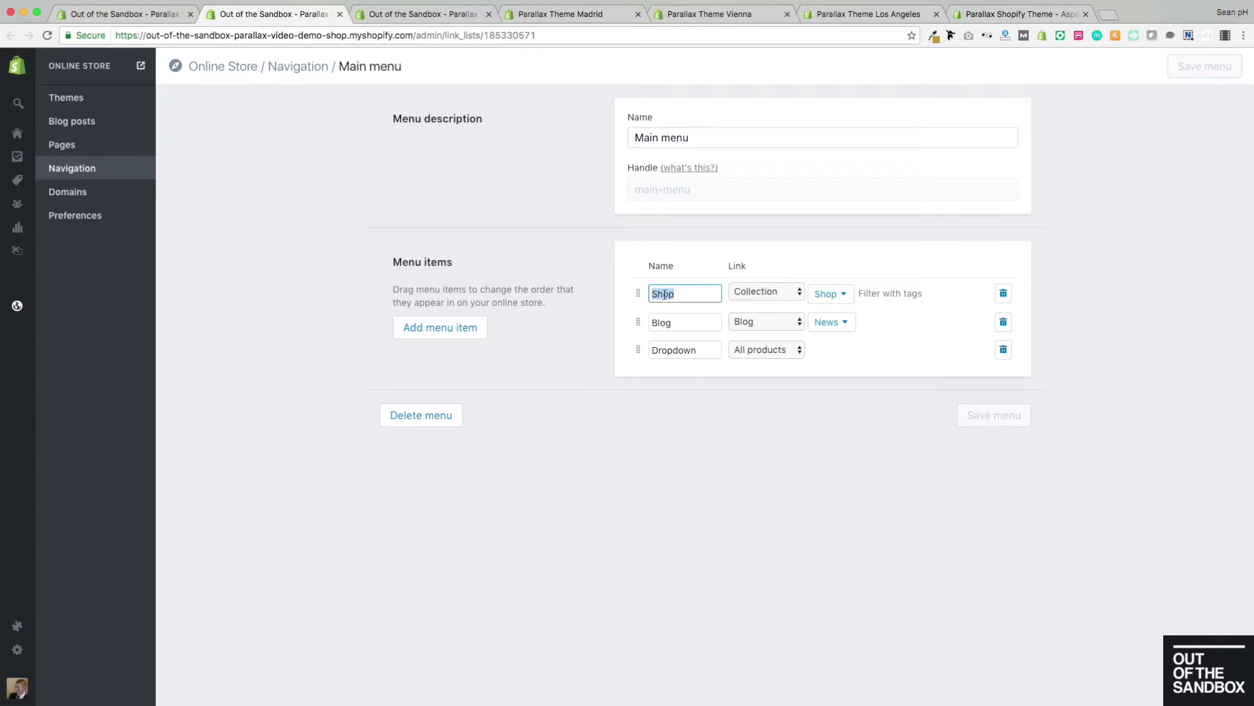
{"action": "double_click", "coordinate": [706, 351]}
{"action": "double_click", "coordinate": [677, 291]}
{"action": "double_click", "coordinate": [707, 353]}
{"action": "left_click", "coordinate": [655, 436]}
{"action": "double_click", "coordinate": [674, 295]}
{"action": "left_click", "coordinate": [649, 473]}
Examine the links inside the Shop and Dropdown menus and return to the store's navigation list
{"action": "left_click", "coordinate": [83, 169]}
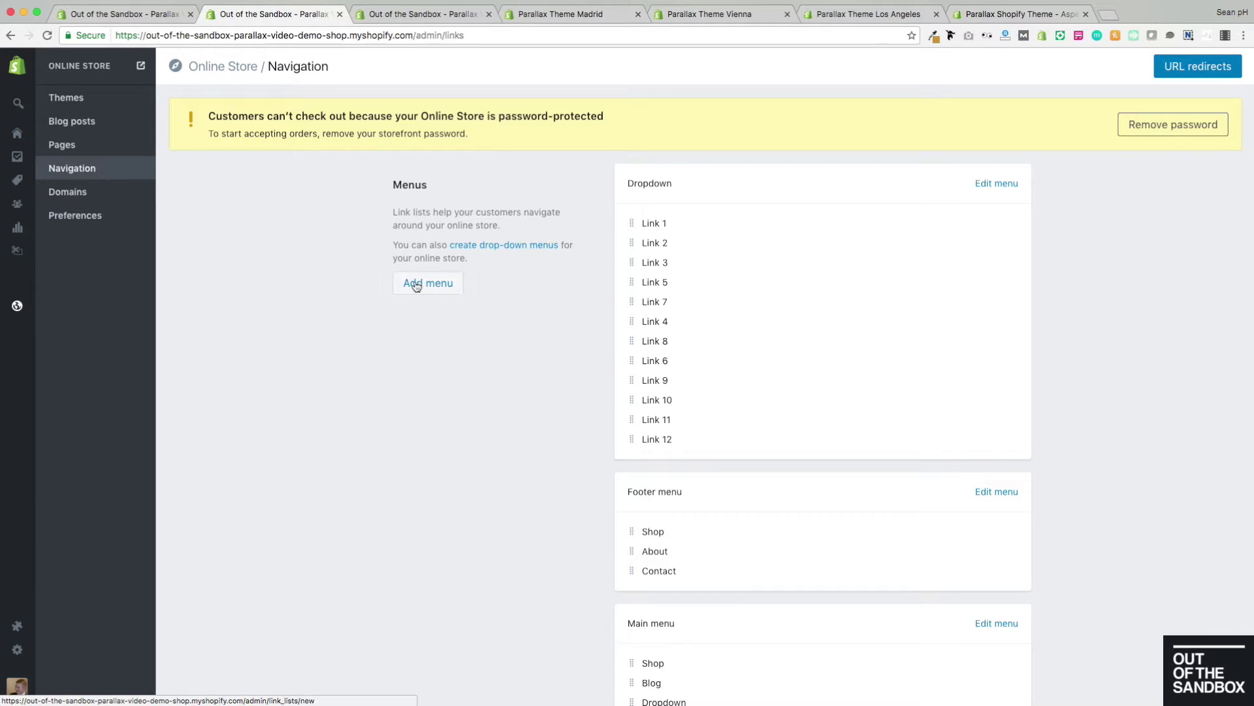
{"action": "scroll", "coordinate": [416, 287], "scroll_direction": "down", "scroll_amount": 5}
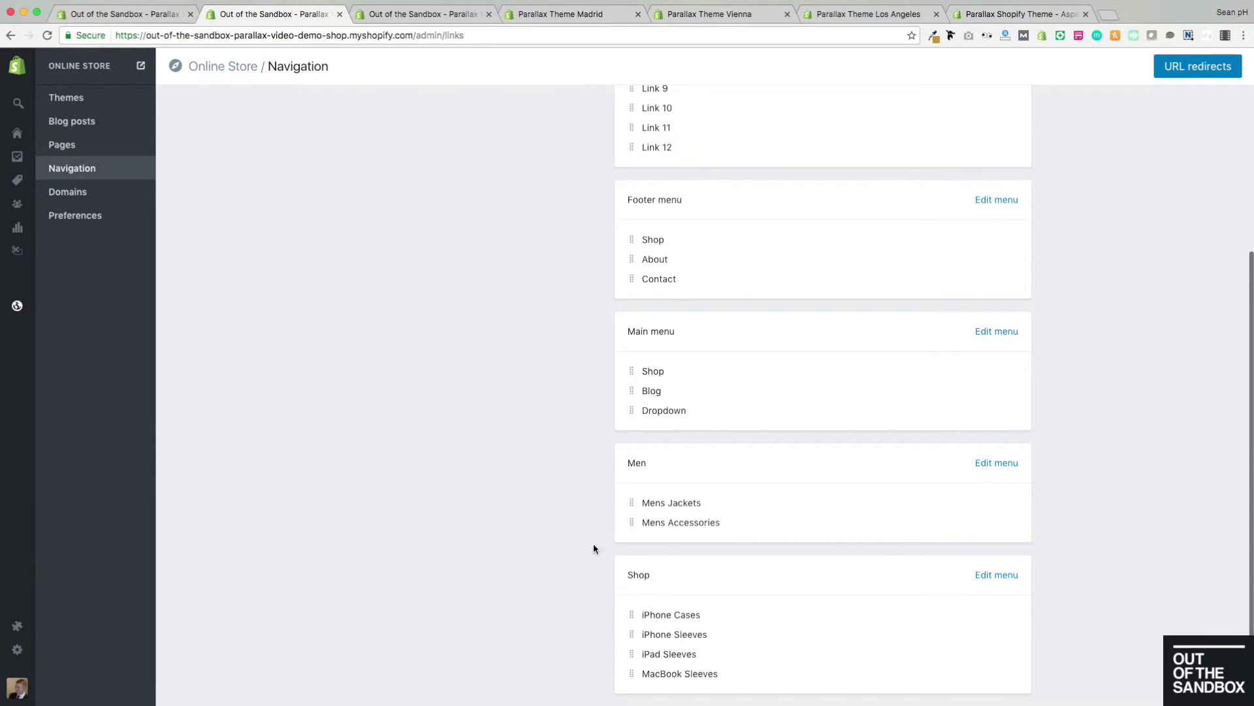
{"action": "left_click", "coordinate": [674, 589]}
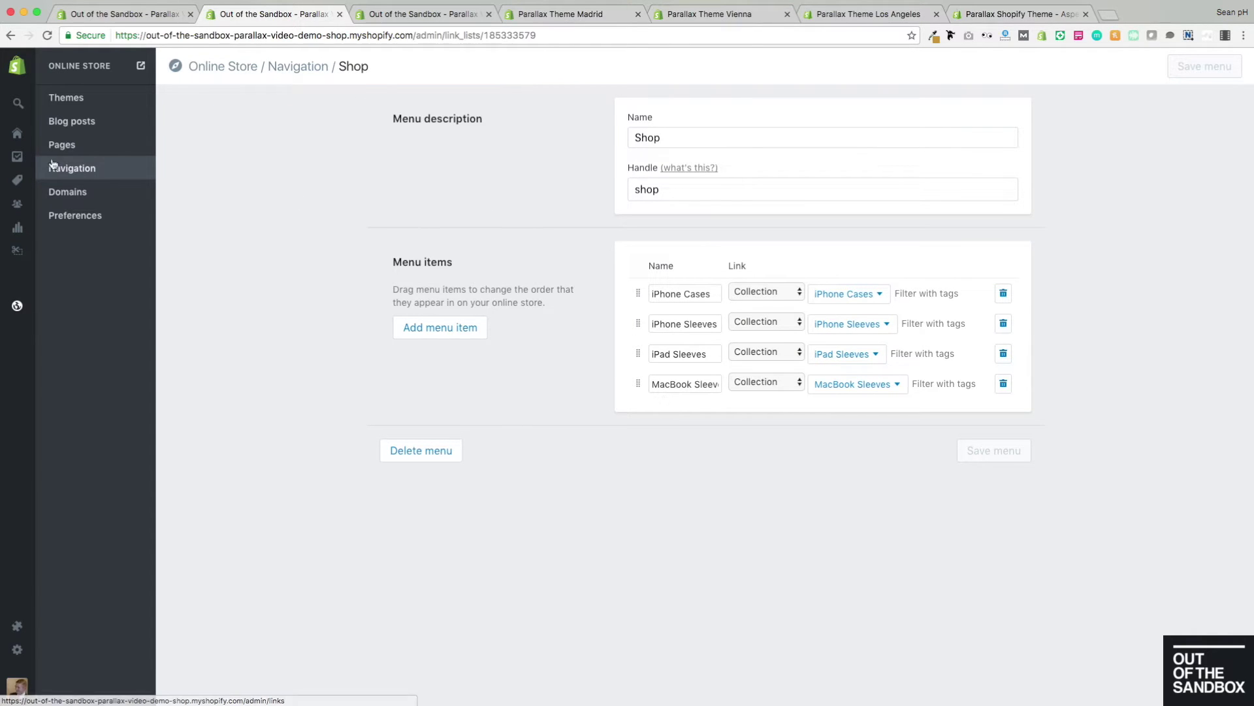
{"action": "left_click", "coordinate": [84, 171]}
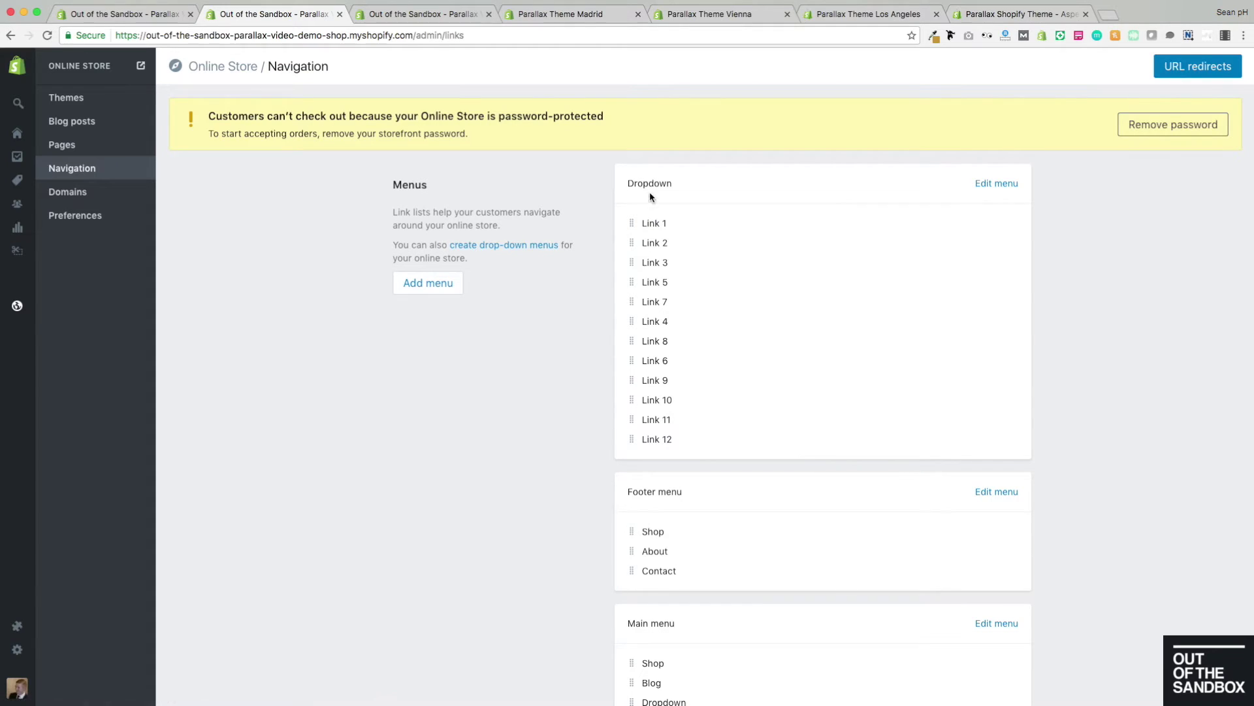
{"action": "left_click", "coordinate": [971, 183]}
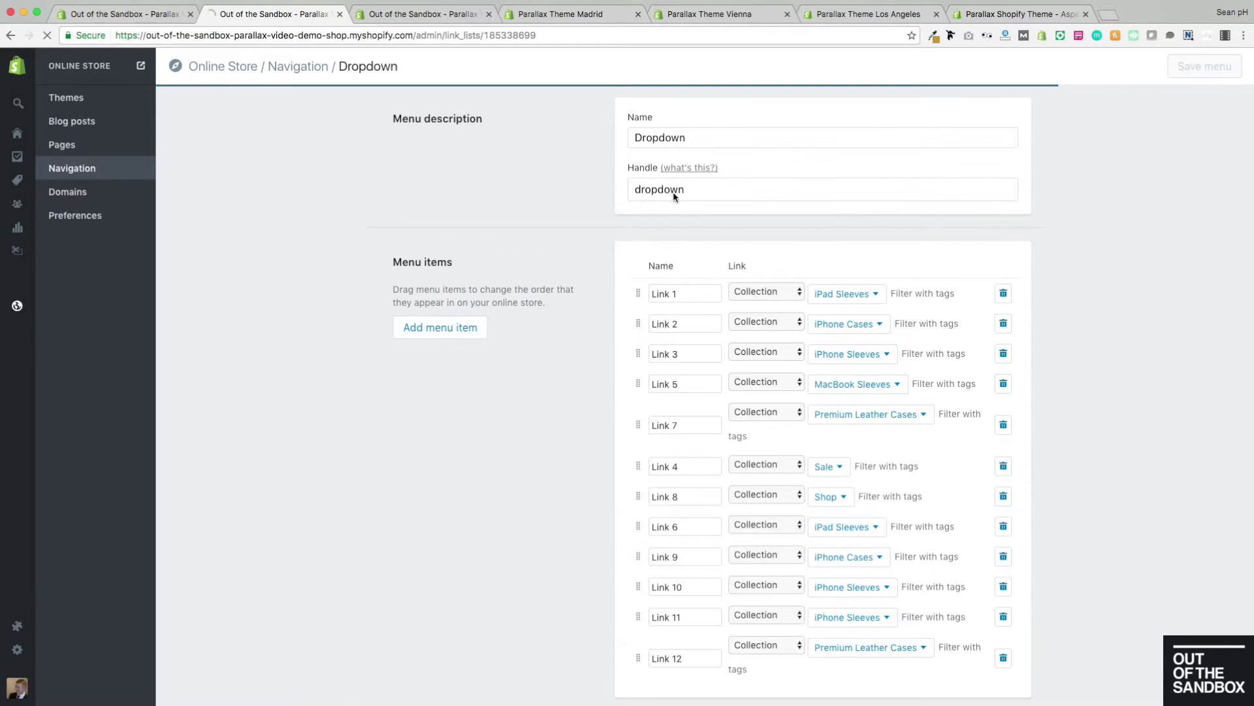
{"action": "scroll", "coordinate": [597, 219], "scroll_direction": "down", "scroll_amount": 2}
{"action": "scroll", "coordinate": [597, 223], "scroll_direction": "up", "scroll_amount": 2}
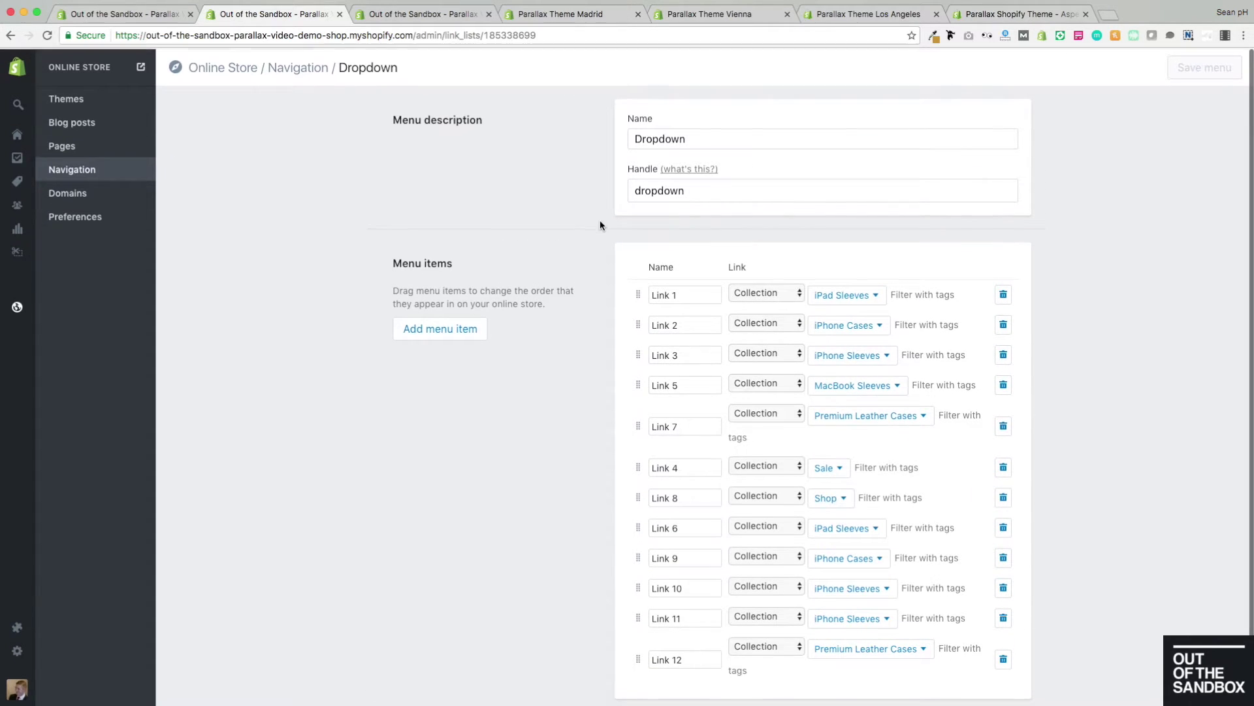
{"action": "left_click", "coordinate": [110, 168]}
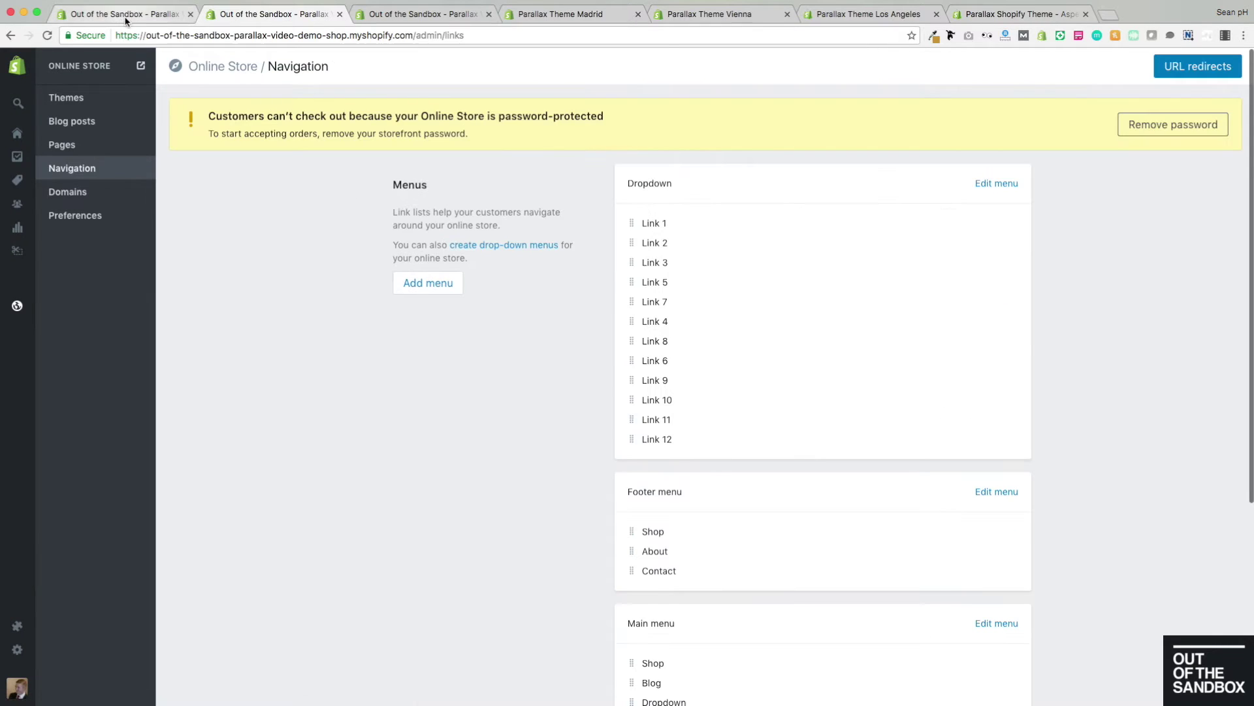
Check the Shop submenu in the theme preview, and copy the first item's name, iPhone Cases, from the Shop menu in Navigation
{"action": "left_click", "coordinate": [128, 14]}
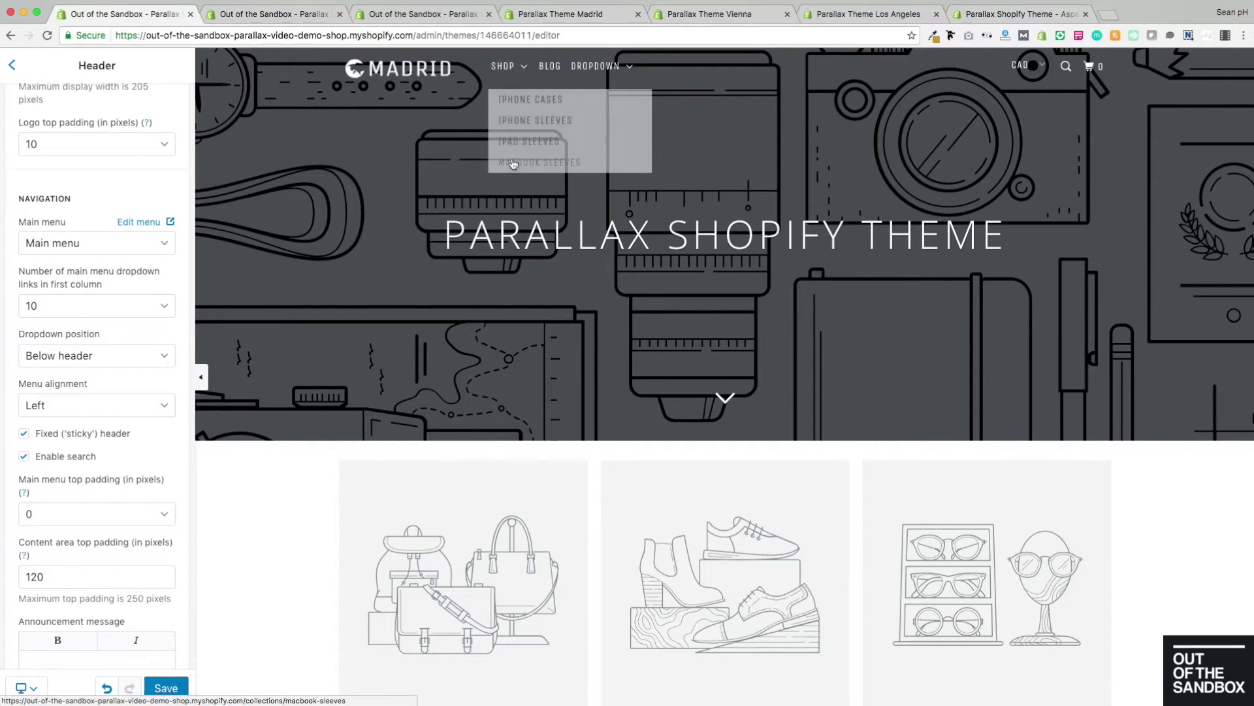
{"action": "left_click", "coordinate": [259, 14]}
{"action": "scroll", "coordinate": [347, 482], "scroll_direction": "down", "scroll_amount": 5}
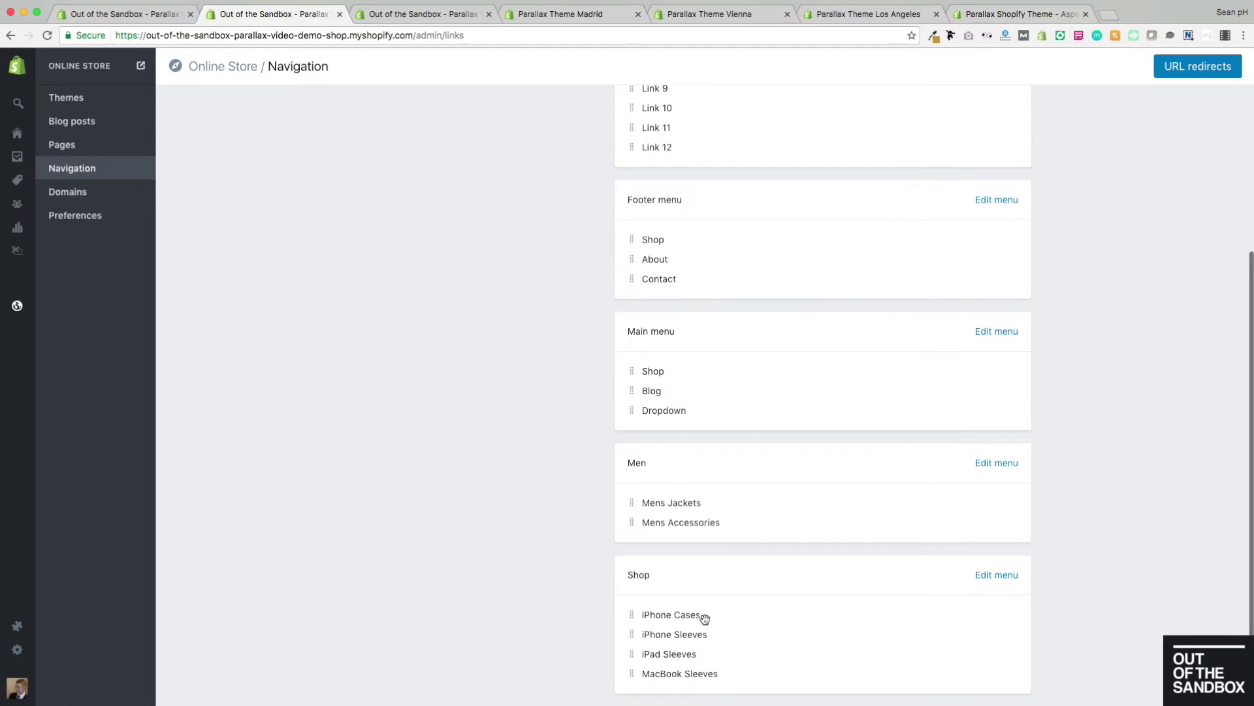
{"action": "left_click", "coordinate": [996, 575]}
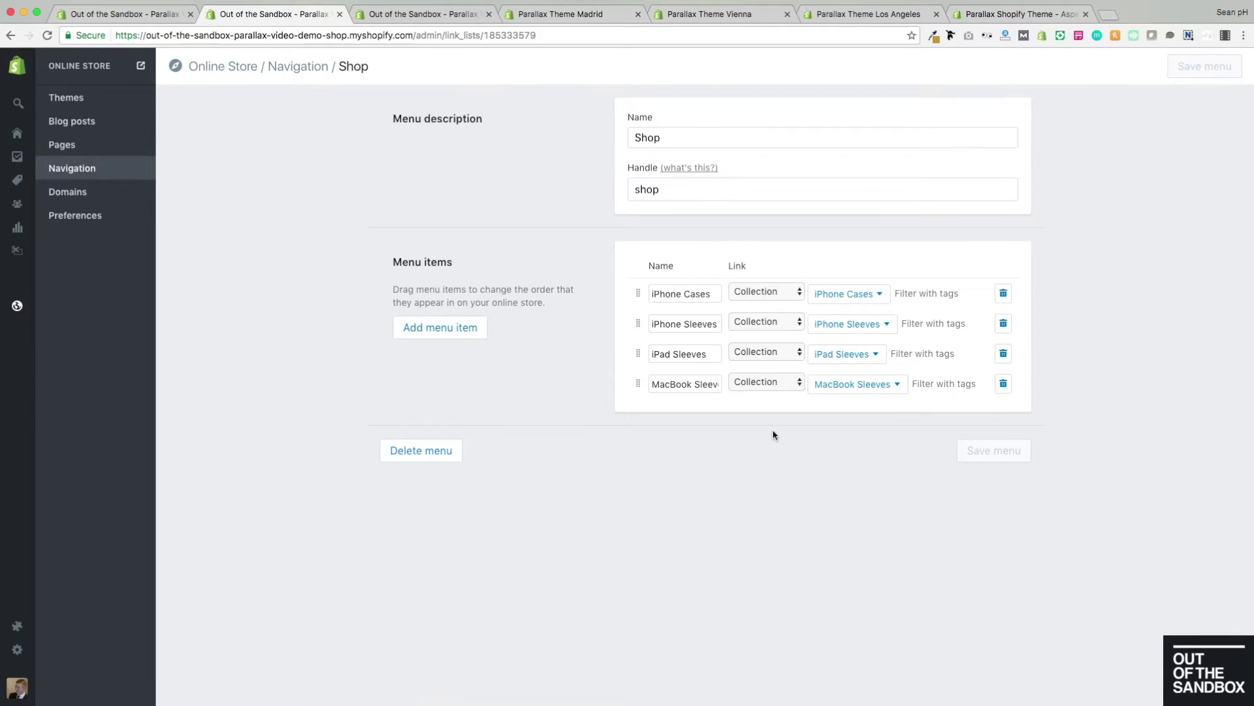
{"action": "left_click_drag", "start_coordinate": [717, 294], "coordinate": [625, 292]}
{"action": "key", "text": "super+c"}
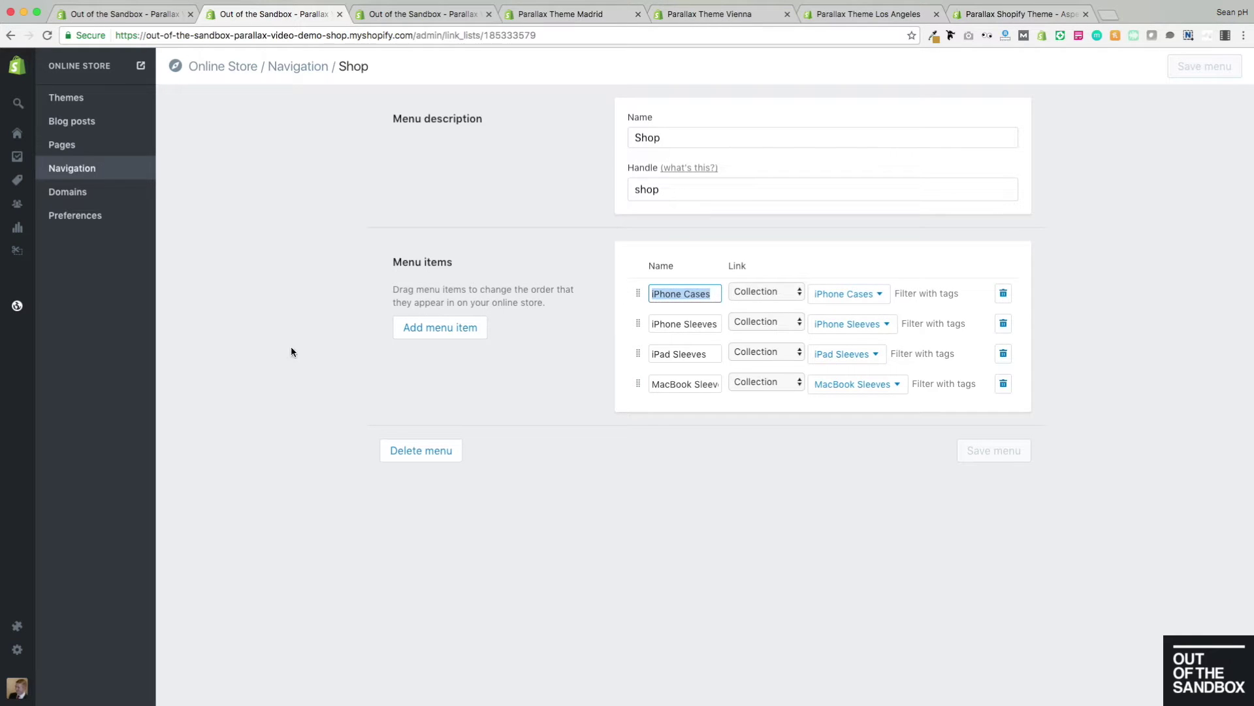
Add a navigation menu named iPhone Cases with two items named Link 1 and Link 2
{"action": "left_click", "coordinate": [287, 341]}
{"action": "left_click", "coordinate": [71, 169]}
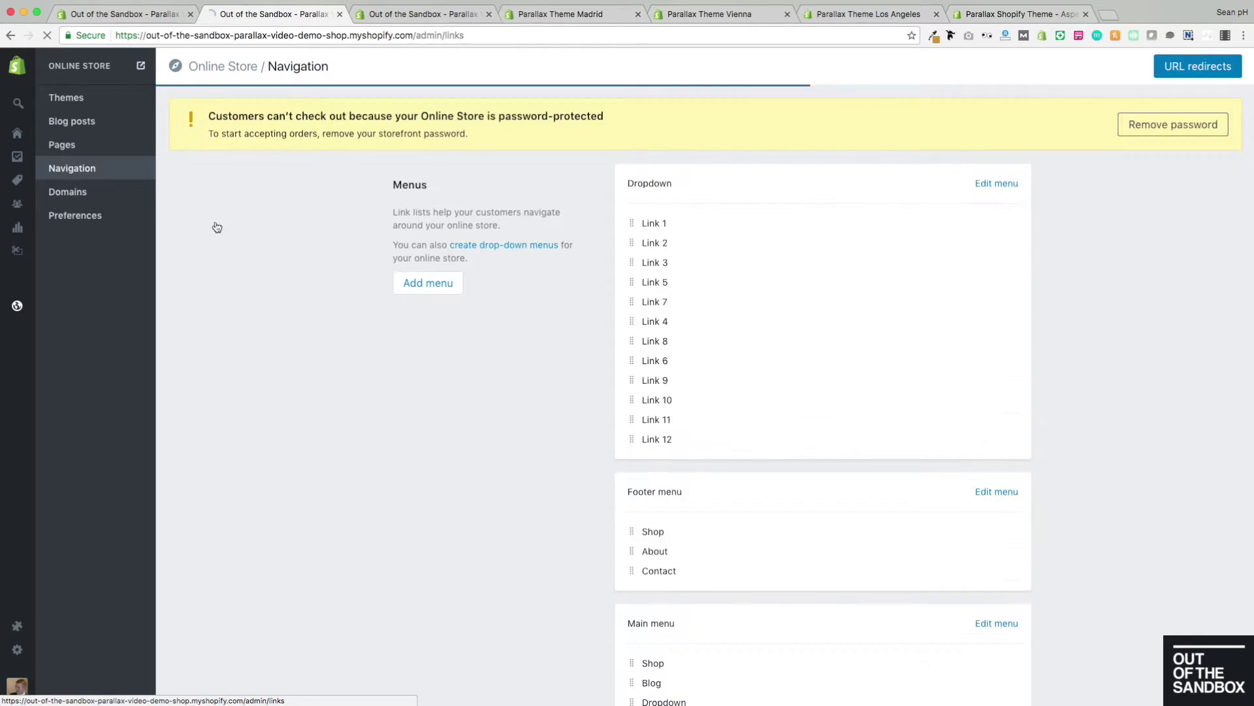
{"action": "left_click", "coordinate": [430, 287]}
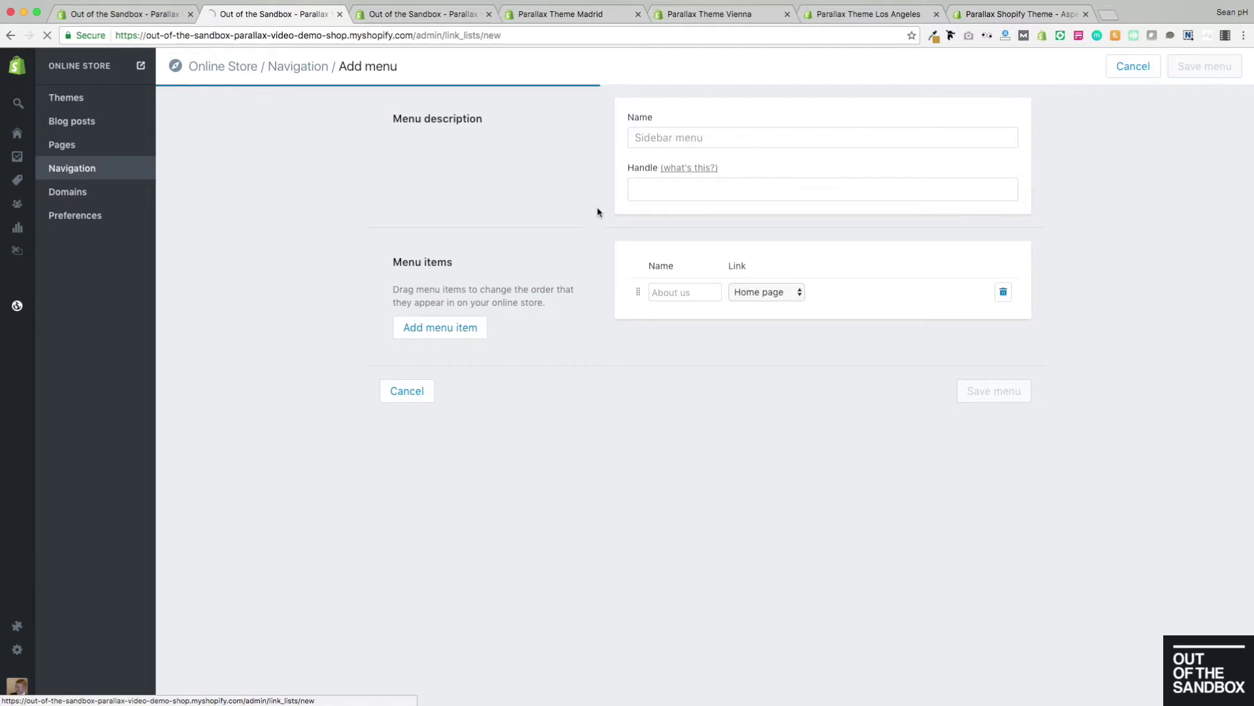
{"action": "left_click", "coordinate": [692, 144]}
{"action": "key", "text": "super+v"}
{"action": "left_click", "coordinate": [687, 292]}
{"action": "type", "text": "LInk"}
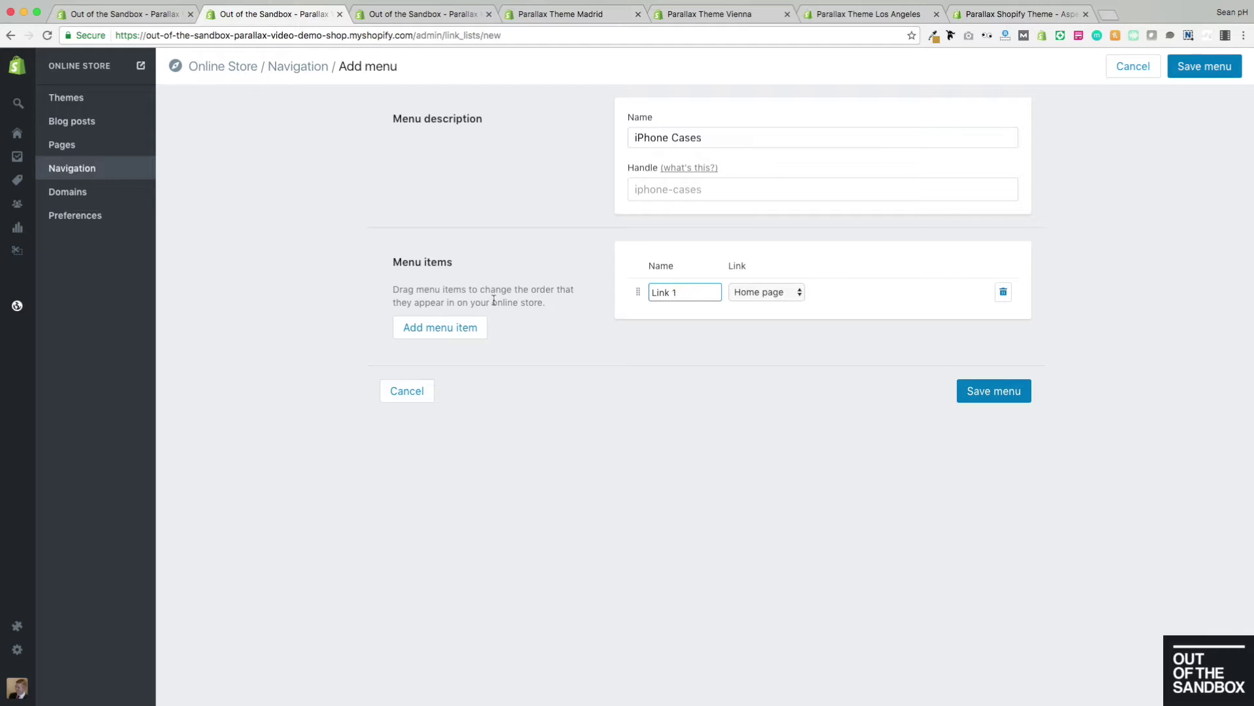
{"action": "left_click", "coordinate": [413, 327]}
{"action": "left_click", "coordinate": [685, 319]}
{"action": "type", "text": "Link 2"}
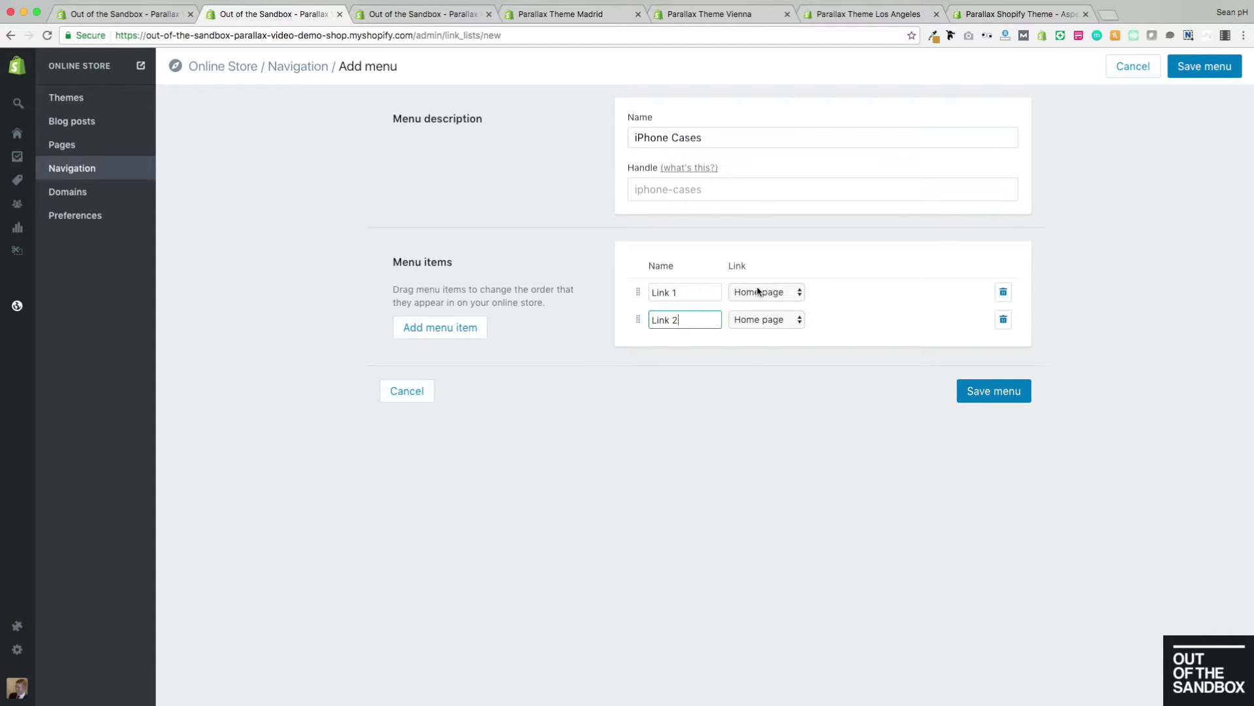
Link both items of the iPhone Cases menu to the Frontpage page and save the menu
{"action": "left_click", "coordinate": [758, 292]}
{"action": "key", "text": "Escape"}
{"action": "left_click", "coordinate": [770, 313]}
{"action": "left_click", "coordinate": [779, 375]}
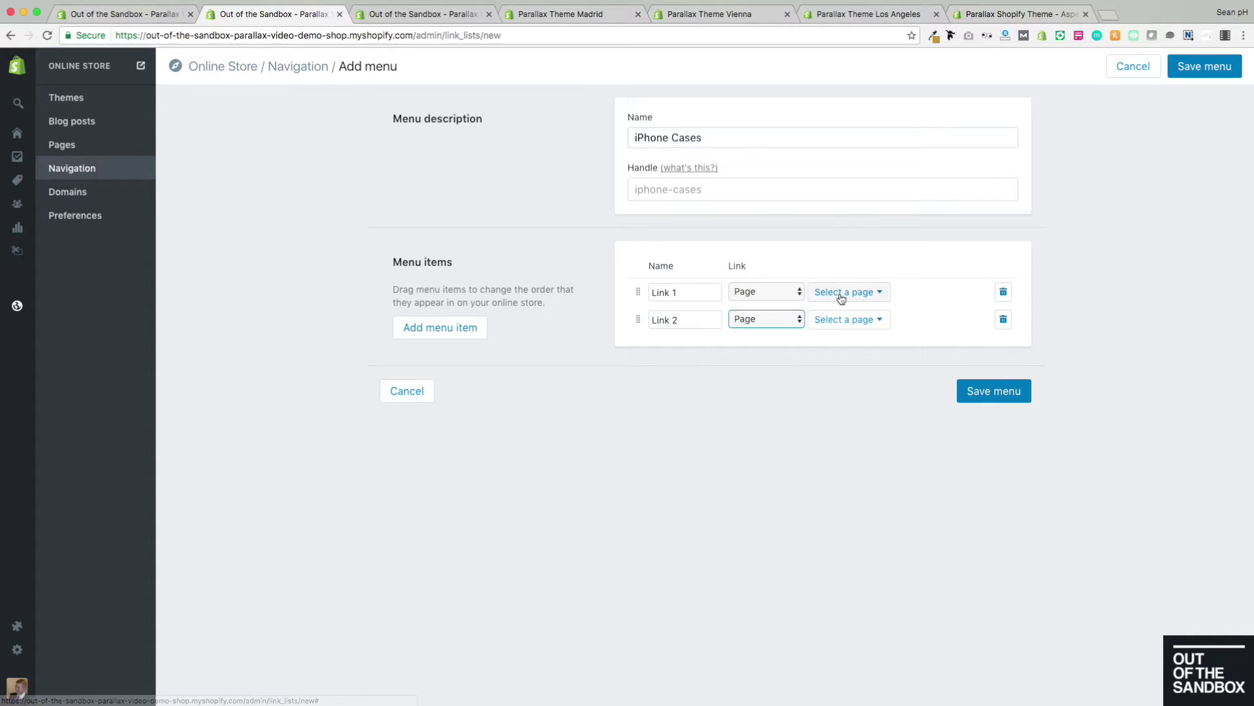
{"action": "left_click", "coordinate": [840, 299]}
{"action": "left_click", "coordinate": [862, 367]}
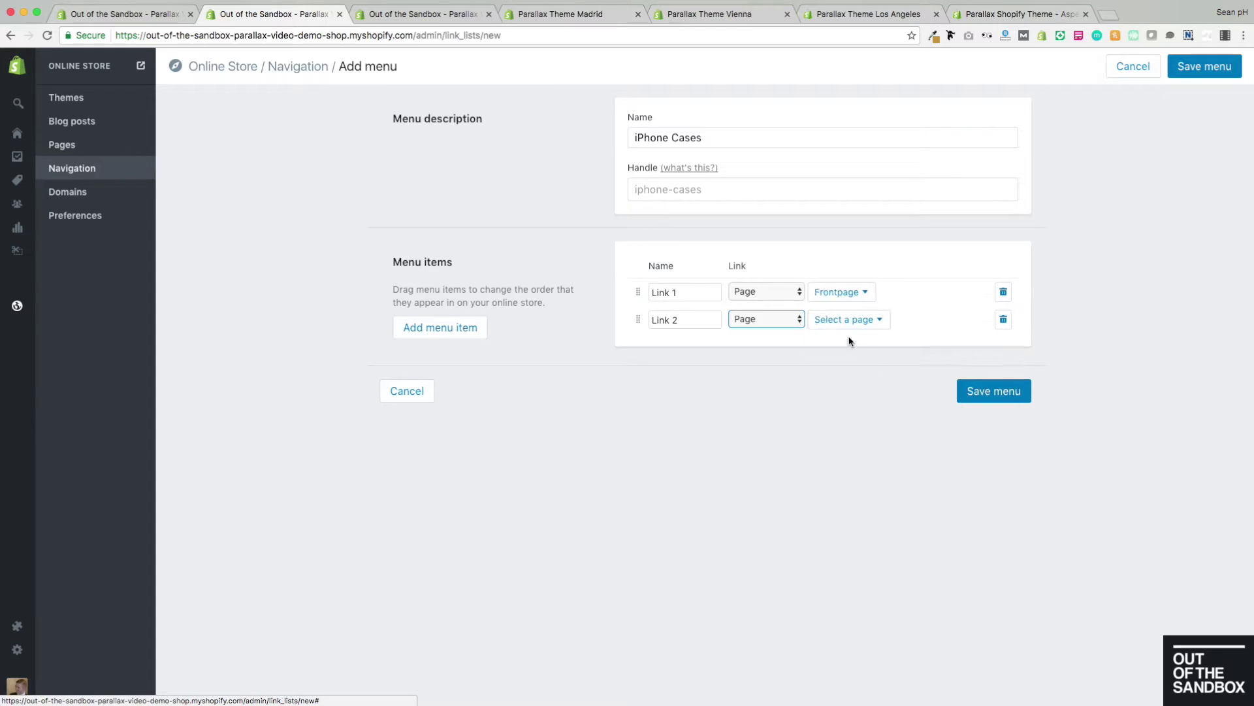
{"action": "left_click", "coordinate": [843, 320]}
{"action": "left_click", "coordinate": [865, 406]}
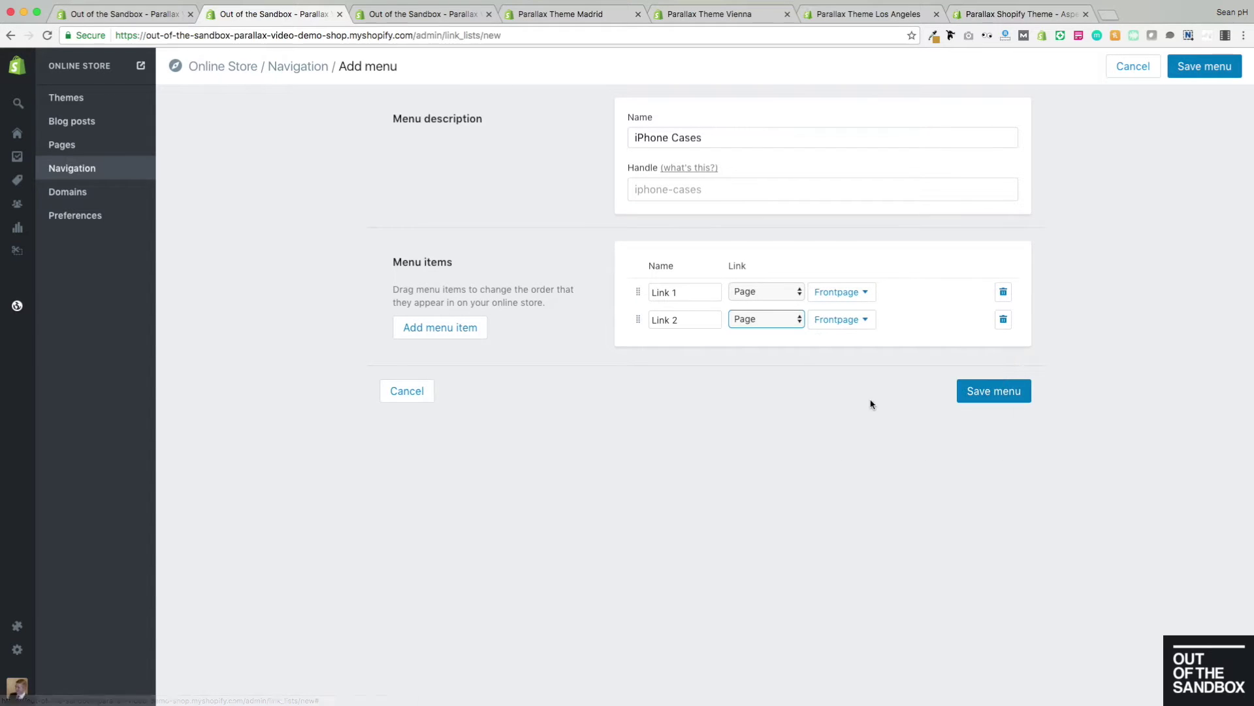
{"action": "left_click", "coordinate": [994, 394]}
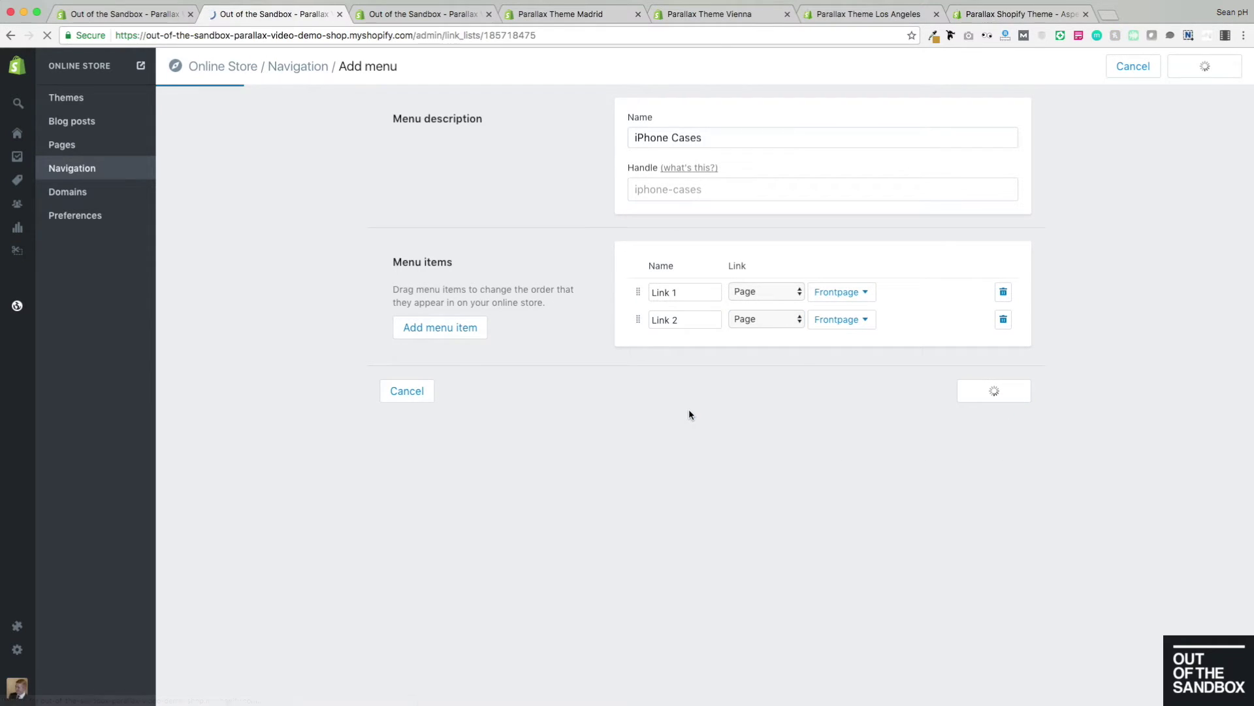
Return to the theme editor and set the number of main menu dropdown links in the first column to 7
{"action": "left_click", "coordinate": [107, 14]}
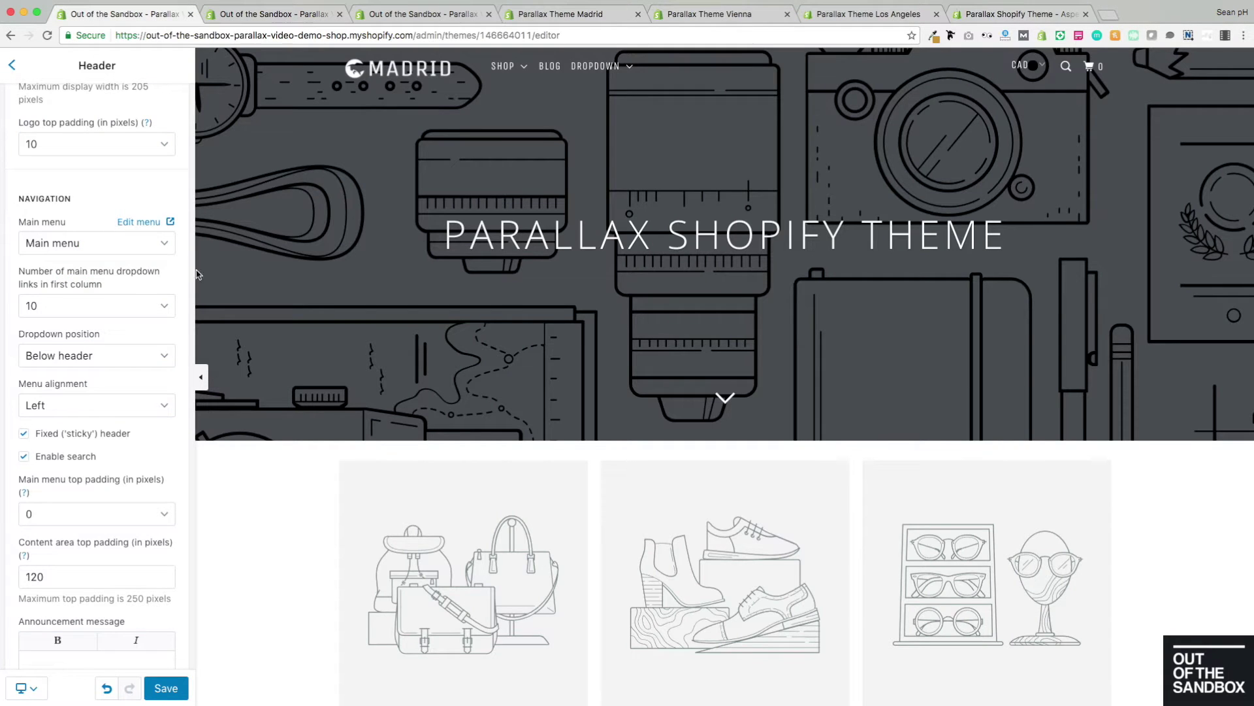
{"action": "left_click", "coordinate": [109, 303]}
{"action": "left_click", "coordinate": [43, 273]}
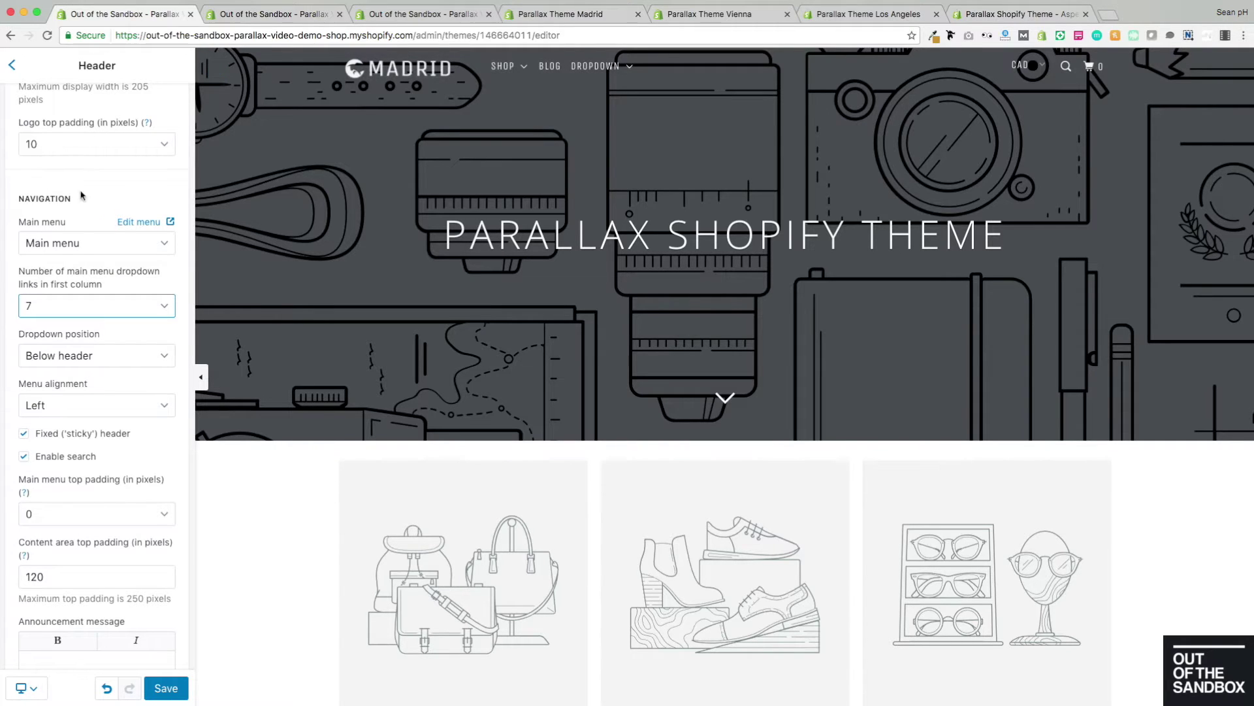
{"action": "mouse_move", "coordinate": [509, 68]}
{"action": "mouse_move", "coordinate": [514, 87]}
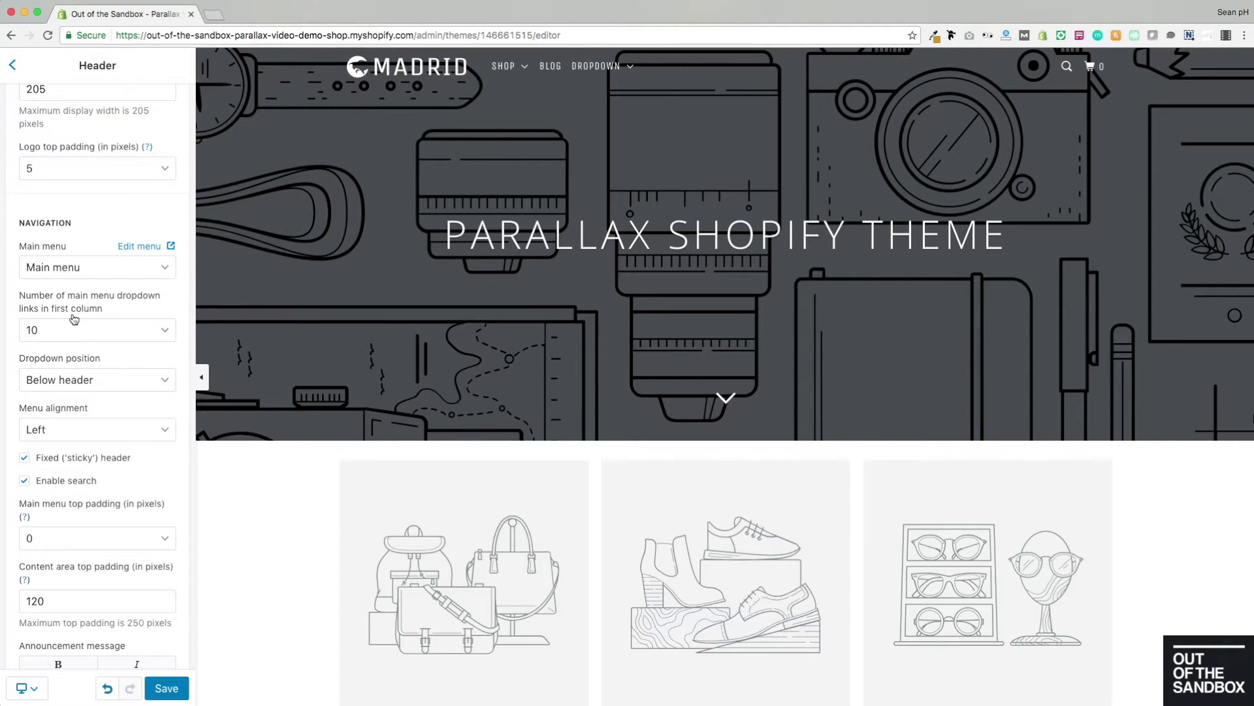
Check the Dropdown submenu's columns in the preview and limit the first column to 7 links
{"action": "mouse_move", "coordinate": [614, 71]}
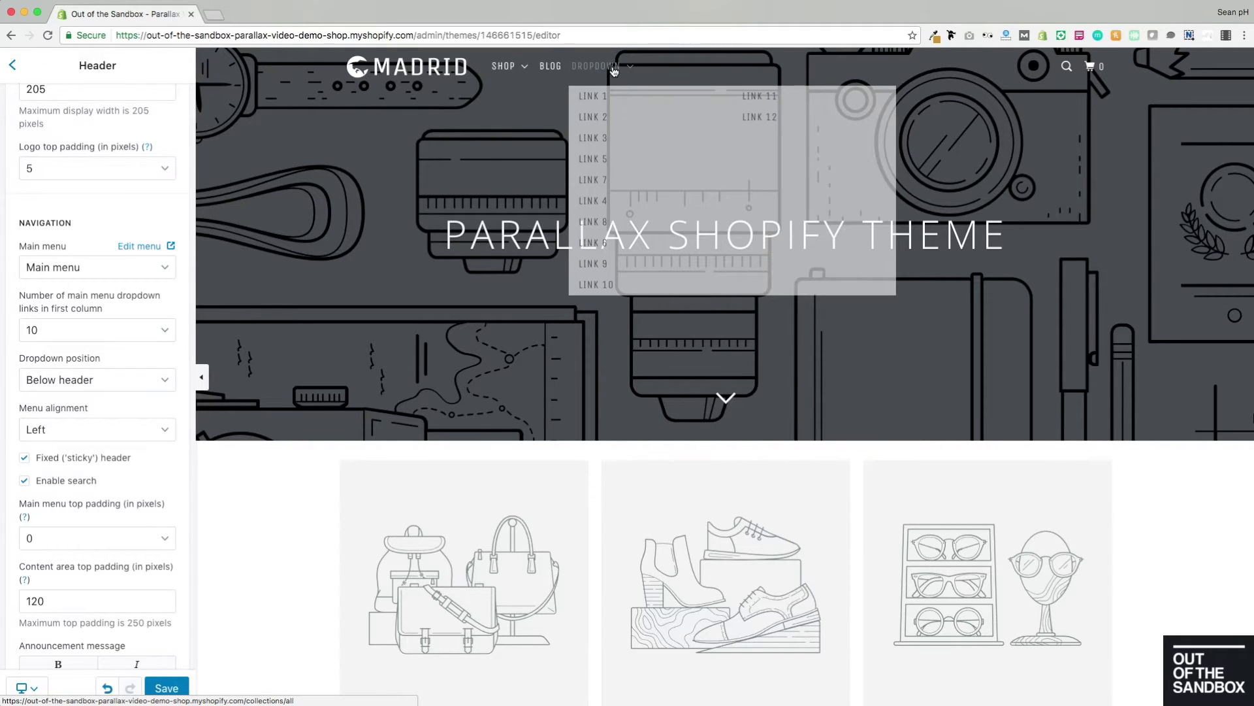
{"action": "left_click", "coordinate": [149, 339]}
{"action": "left_click", "coordinate": [94, 284]}
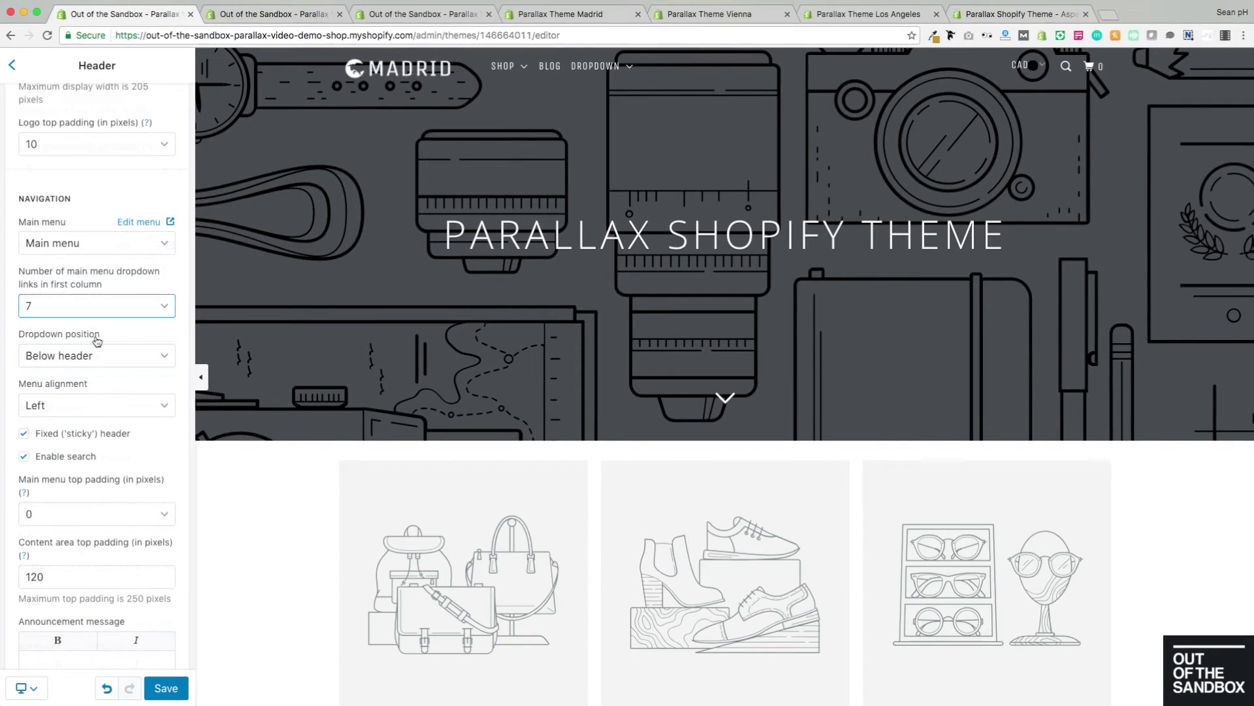
{"action": "scroll", "coordinate": [97, 340], "scroll_direction": "down", "scroll_amount": 2}
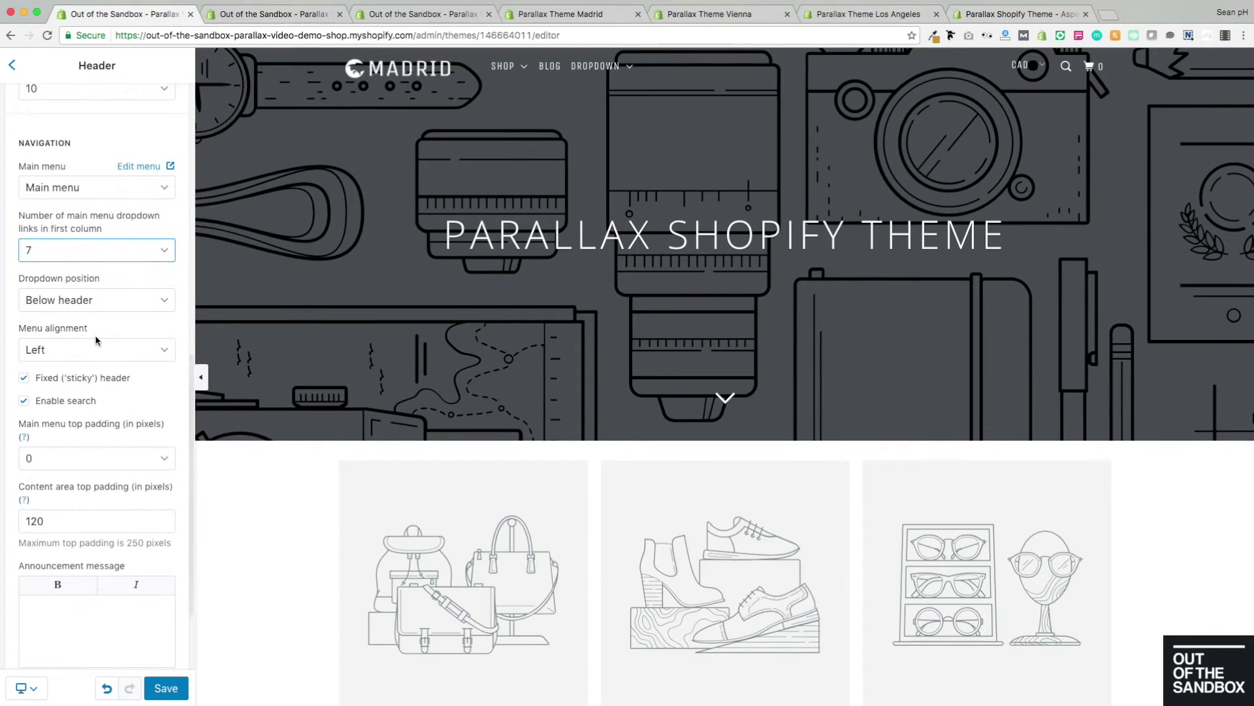
Check the Shop dropdown in the preview and set the header's dropdown position to Below parent link
{"action": "left_click", "coordinate": [100, 302]}
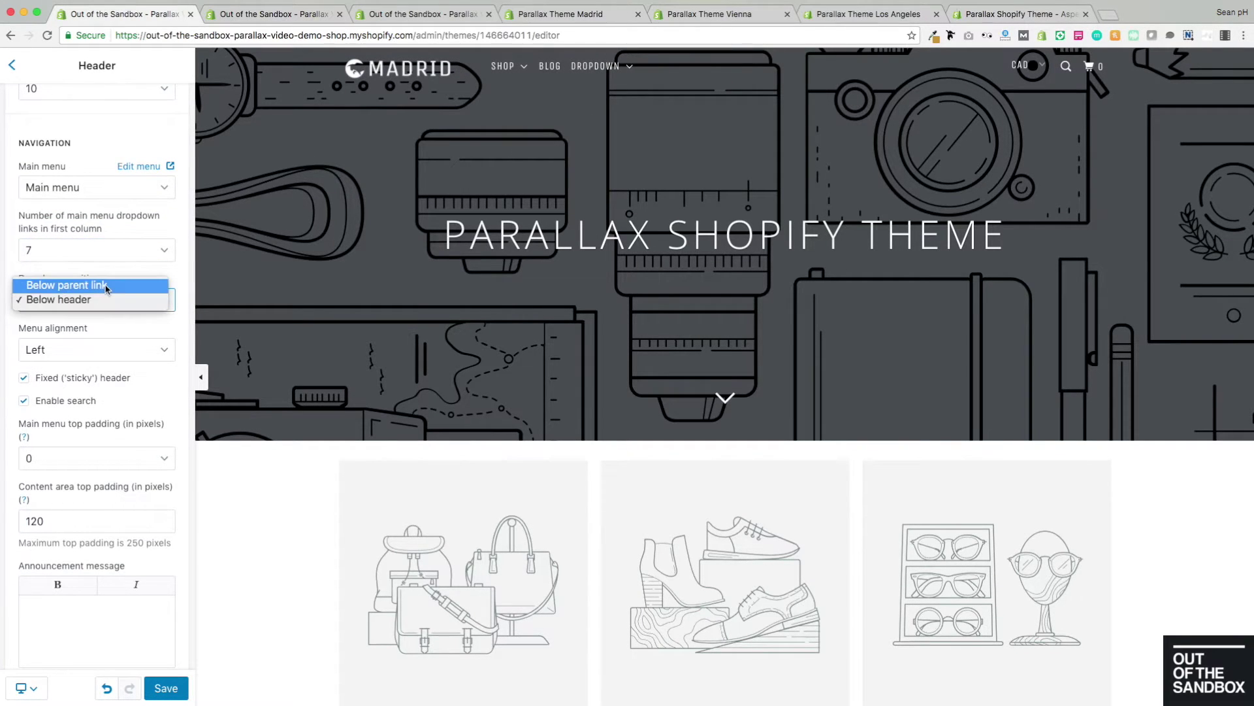
{"action": "left_click", "coordinate": [523, 133]}
{"action": "mouse_move", "coordinate": [506, 68]}
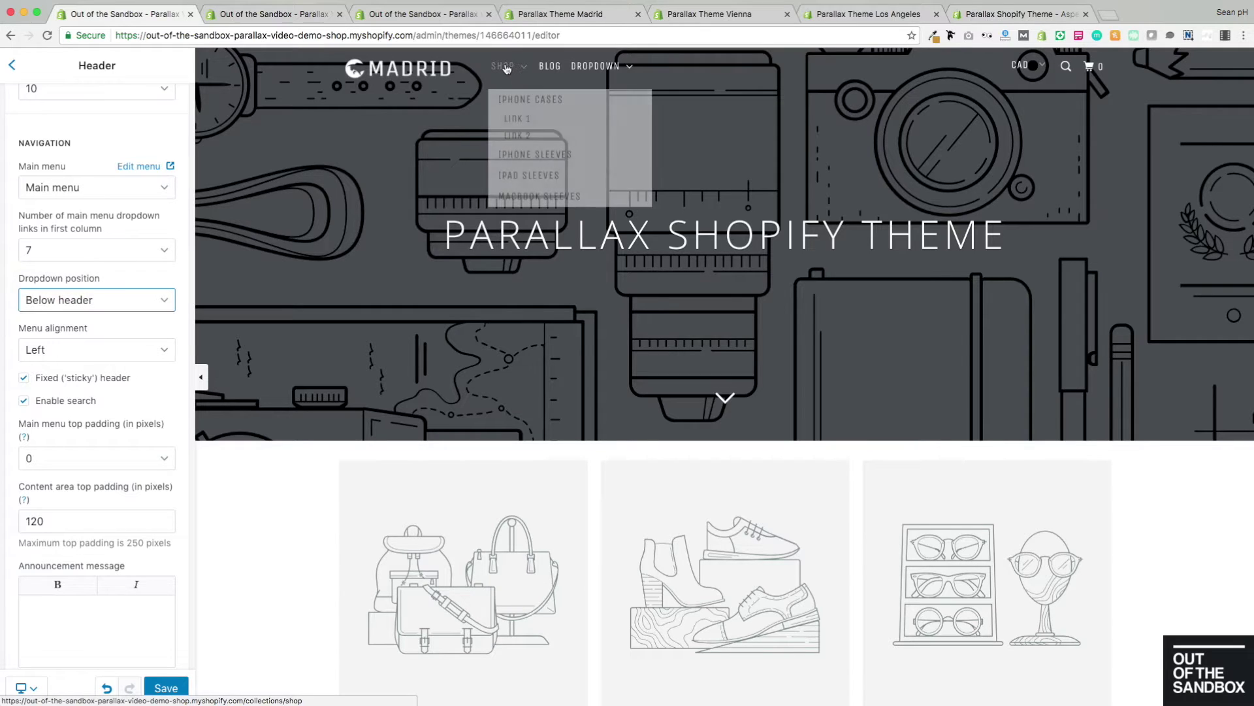
{"action": "scroll", "coordinate": [351, 274], "scroll_direction": "down", "scroll_amount": 10}
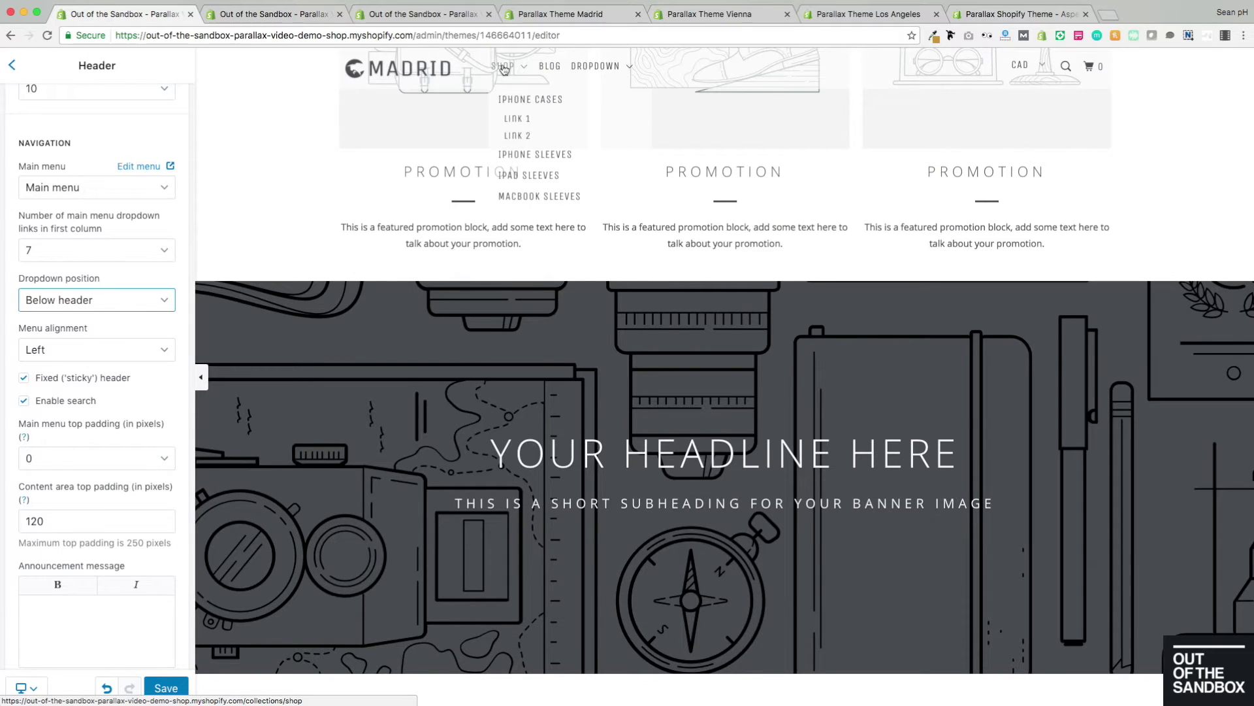
{"action": "left_click", "coordinate": [120, 300]}
{"action": "left_click", "coordinate": [66, 283]}
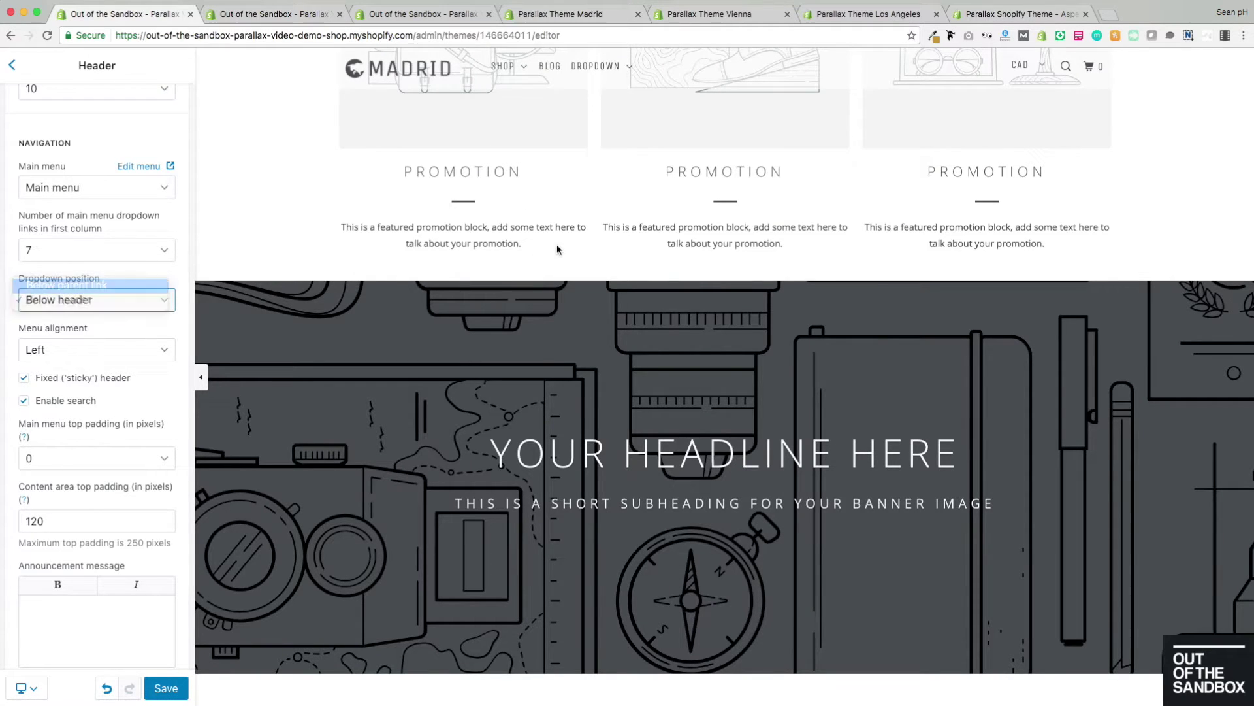
Check the Shop dropdown's placement in the preview, both at the start of the page and further down it
{"action": "scroll", "coordinate": [314, 193], "scroll_direction": "up", "scroll_amount": 10}
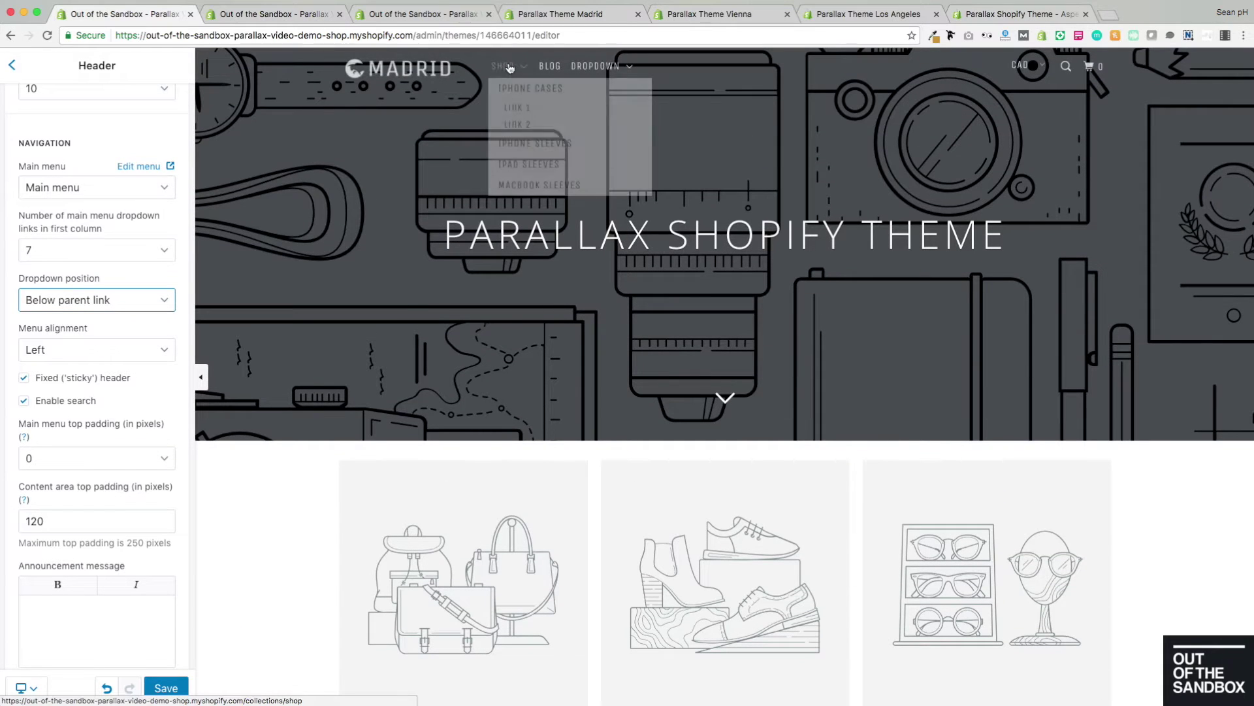
{"action": "scroll", "coordinate": [425, 429], "scroll_direction": "down", "scroll_amount": 1}
{"action": "scroll", "coordinate": [425, 429], "scroll_direction": "down", "scroll_amount": 10}
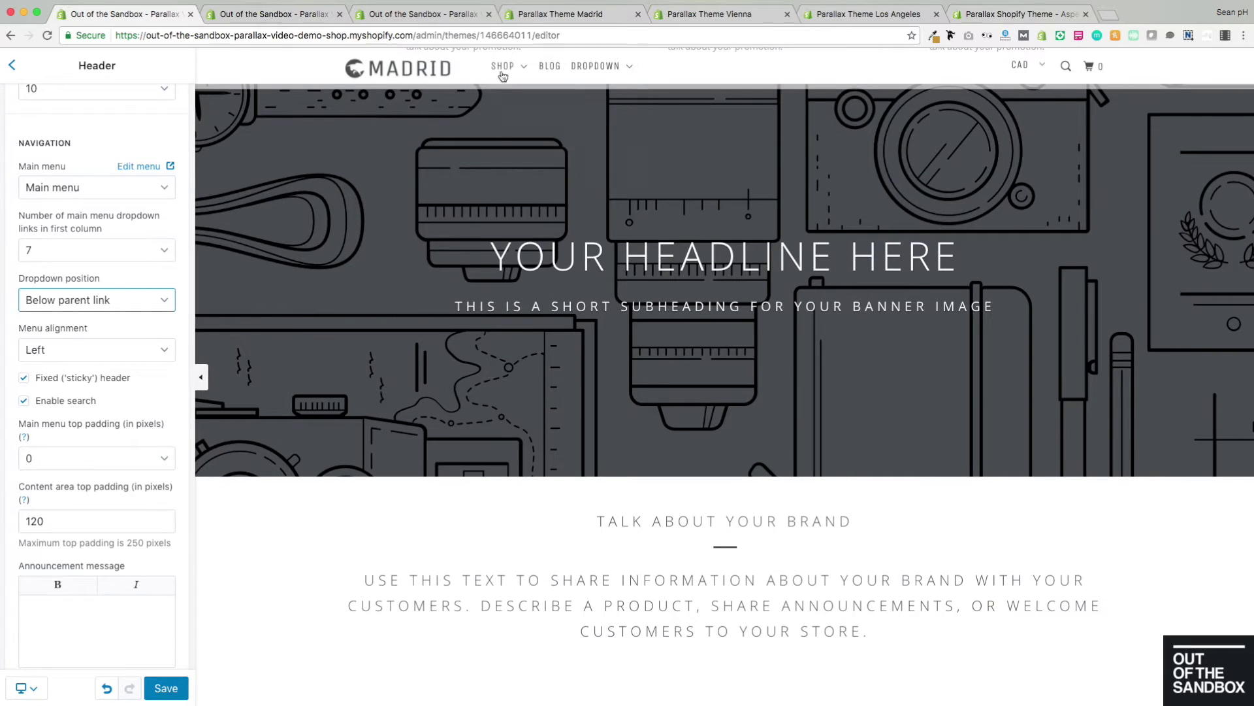
{"action": "mouse_move", "coordinate": [507, 69]}
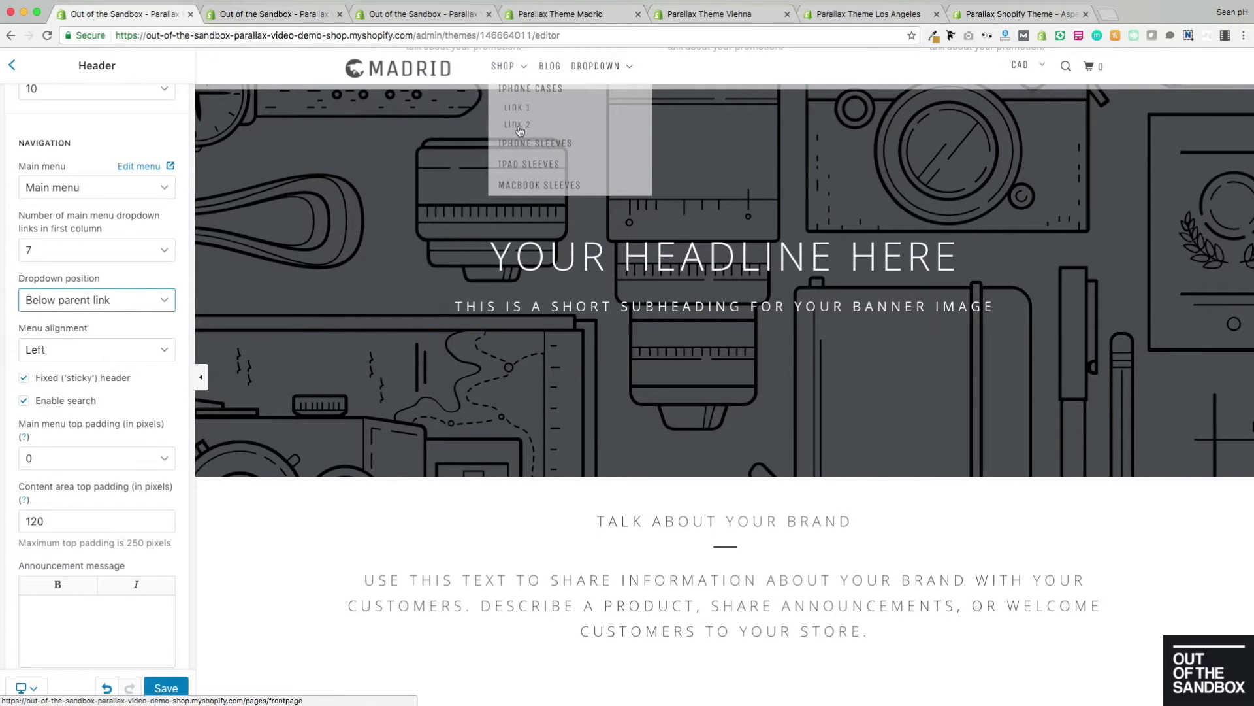
{"action": "scroll", "coordinate": [537, 107], "scroll_direction": "down", "scroll_amount": 2}
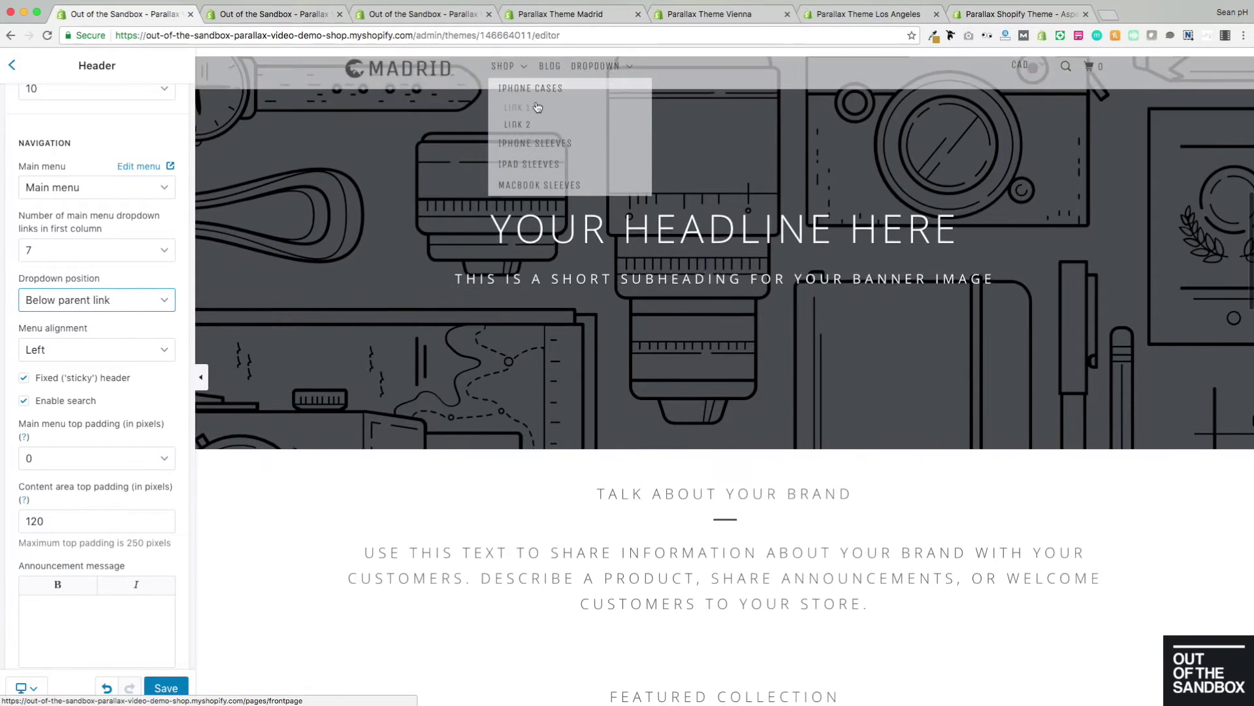
{"action": "scroll", "coordinate": [537, 107], "scroll_direction": "up", "scroll_amount": 4}
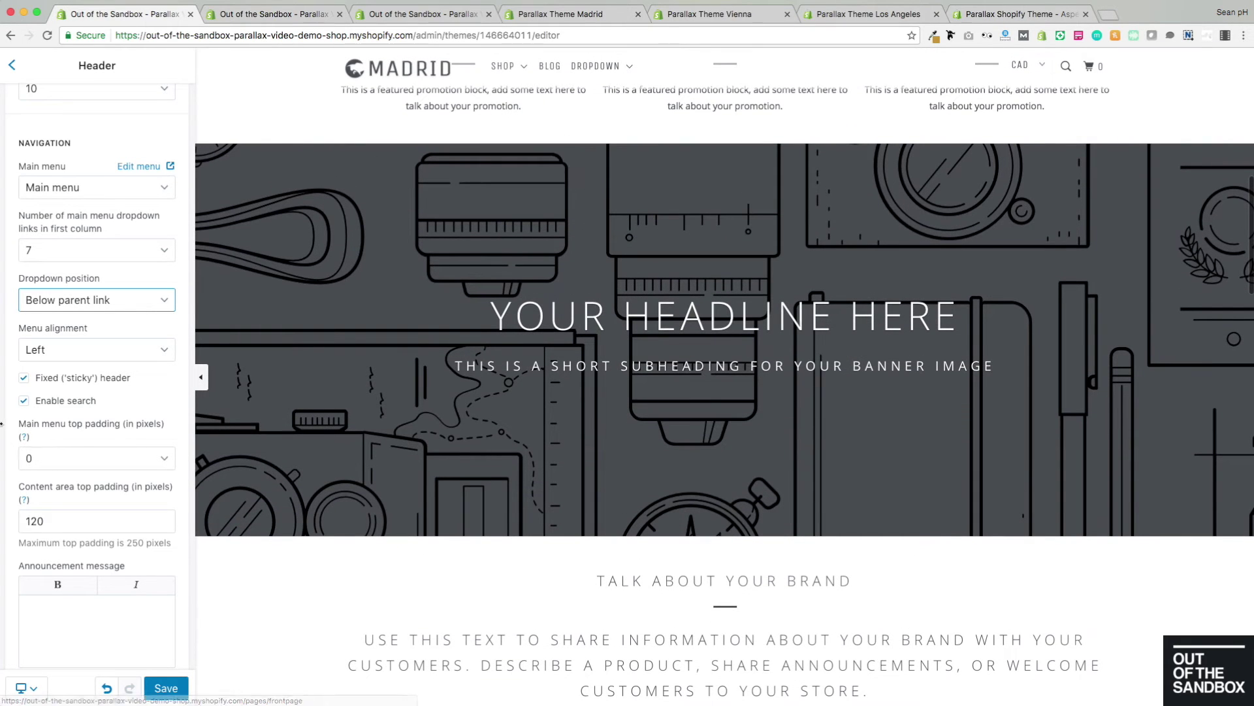
{"action": "scroll", "coordinate": [495, 252], "scroll_direction": "up", "scroll_amount": 5}
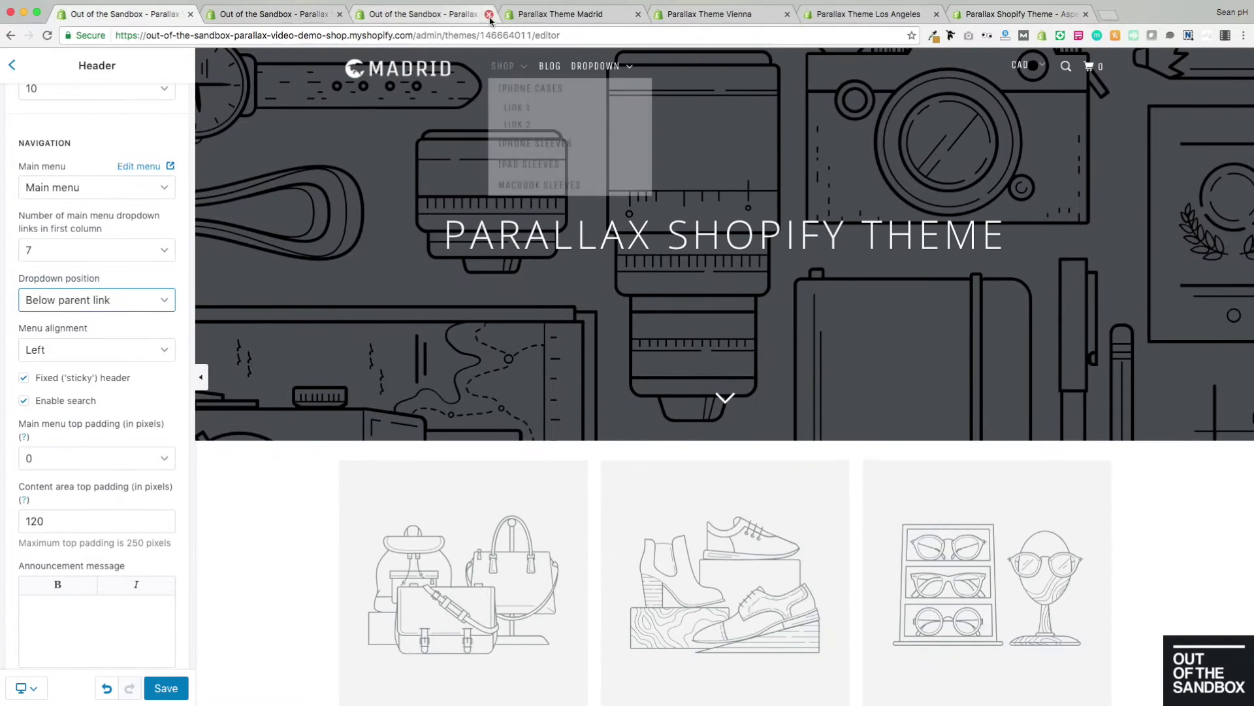
Try the Center and Right menu alignments, then restore the menu alignment to Left
{"action": "left_click", "coordinate": [111, 352]}
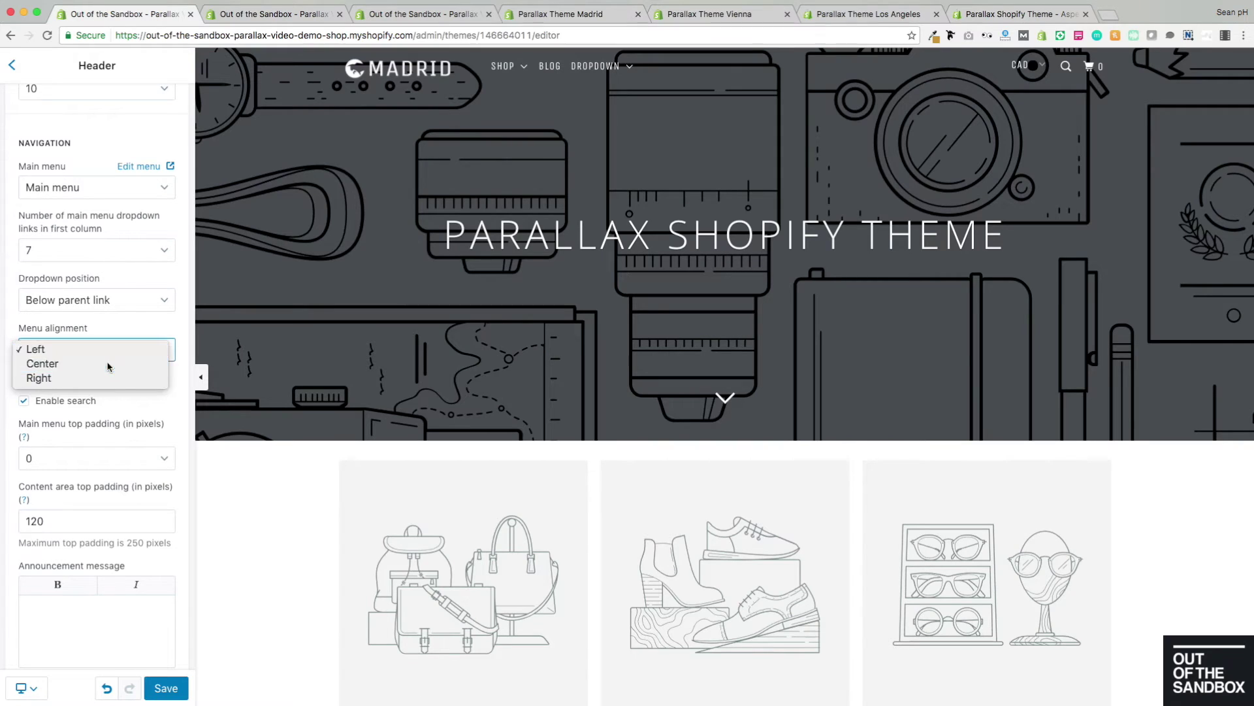
{"action": "left_click", "coordinate": [111, 363]}
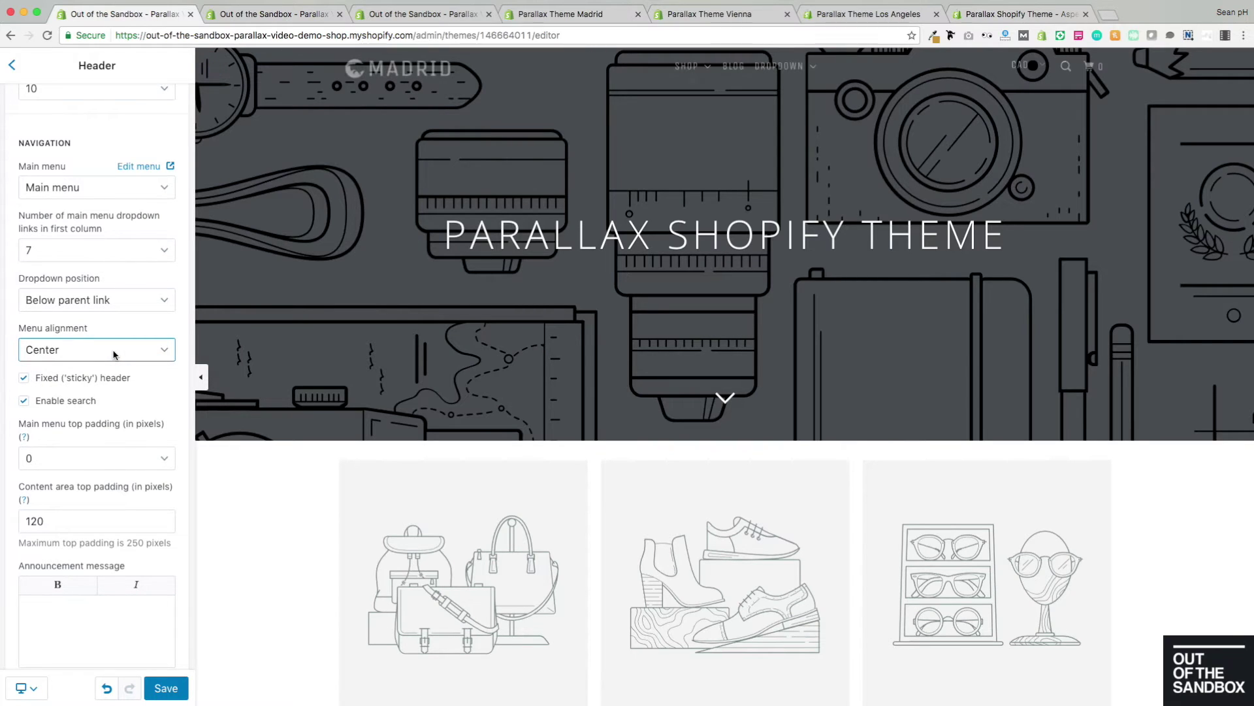
{"action": "left_click", "coordinate": [113, 353]}
{"action": "left_click", "coordinate": [98, 366]}
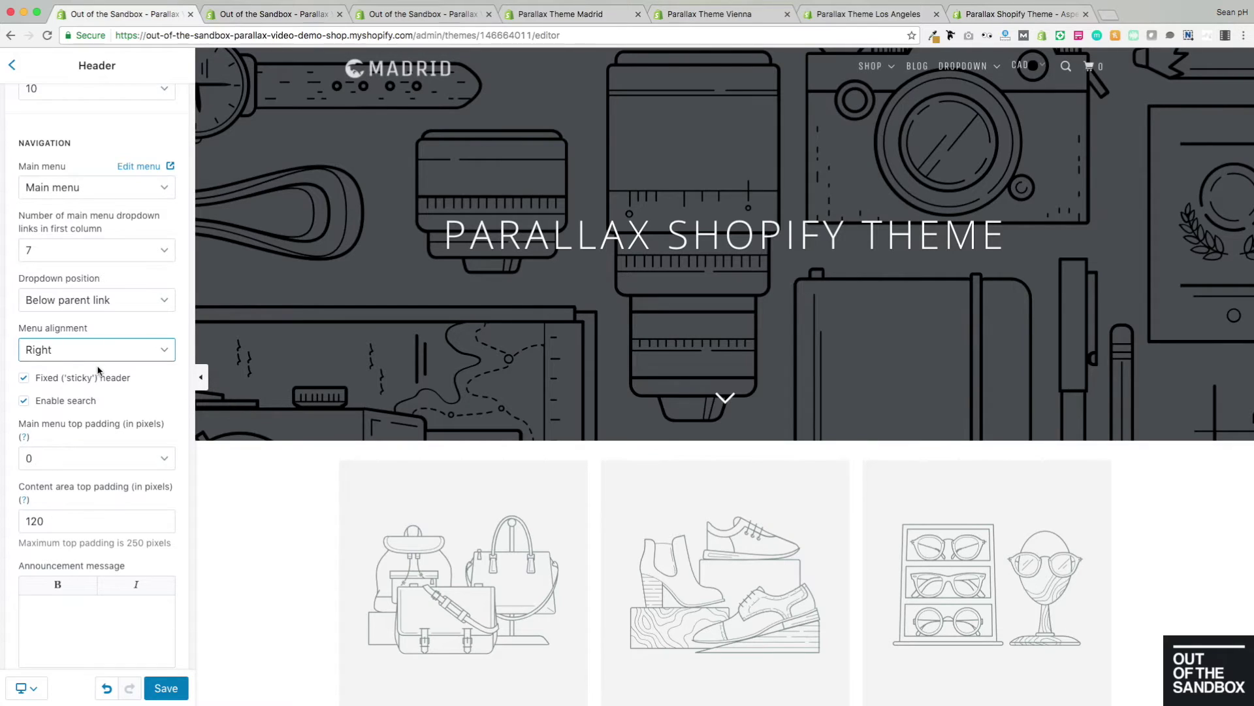
{"action": "left_click", "coordinate": [122, 353]}
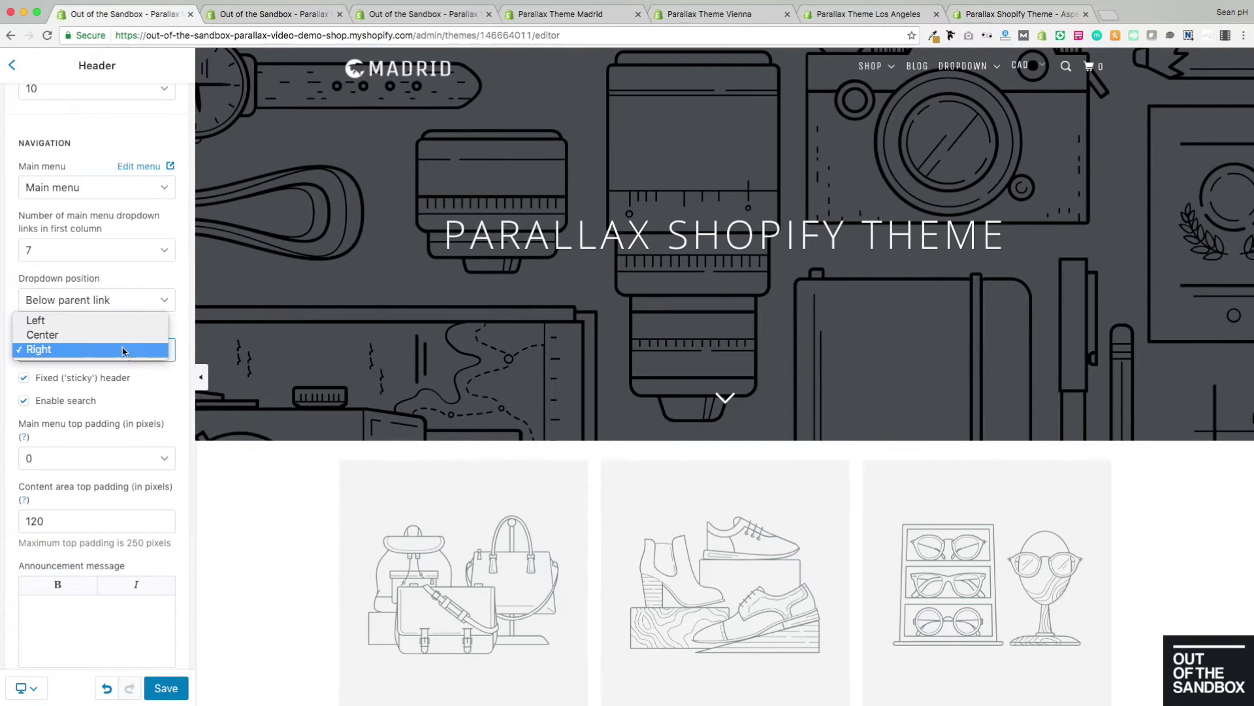
{"action": "left_click", "coordinate": [93, 322]}
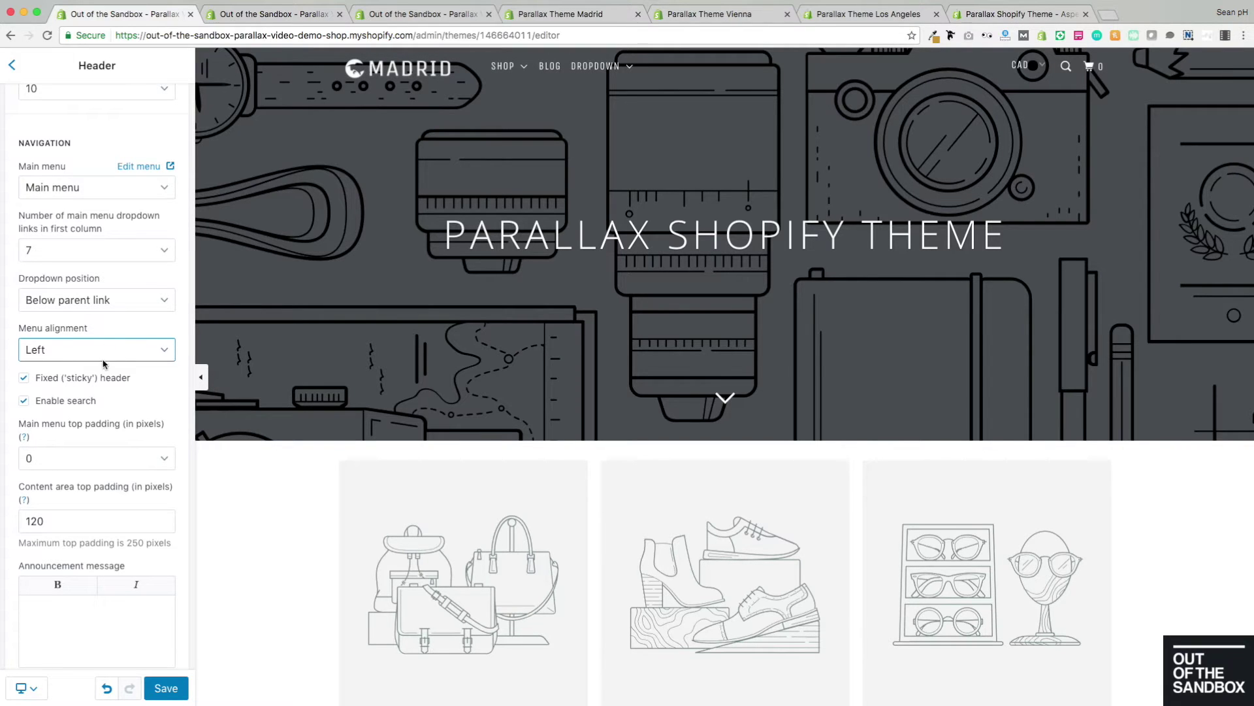
Try the header with the fixed ('sticky') header option and search turned off, and re-enable both
{"action": "scroll", "coordinate": [411, 386], "scroll_direction": "down", "scroll_amount": 10}
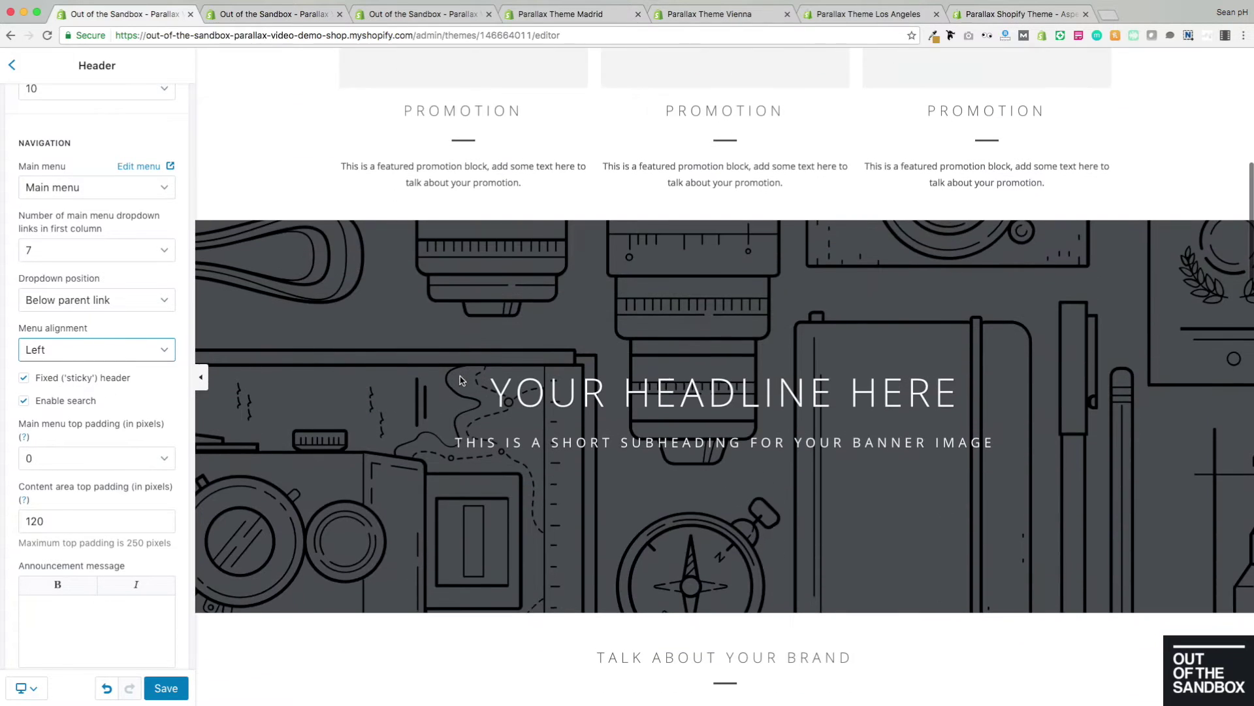
{"action": "left_click", "coordinate": [23, 377]}
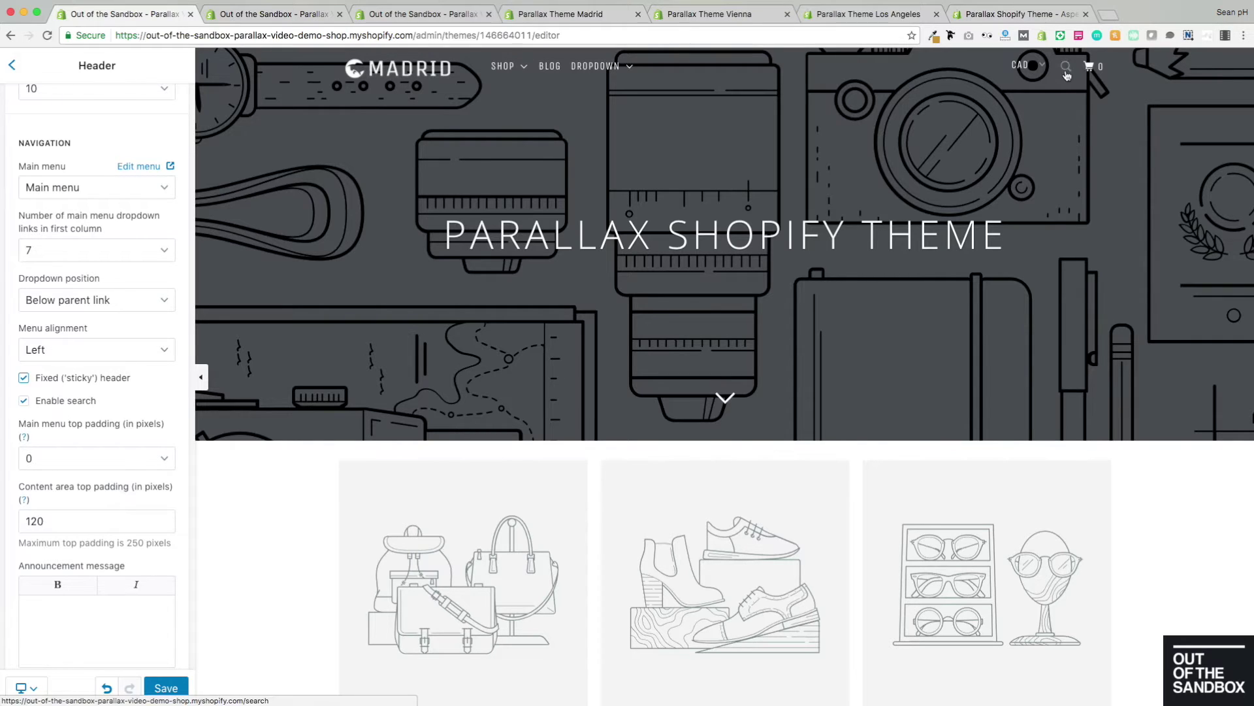
{"action": "left_click", "coordinate": [59, 406]}
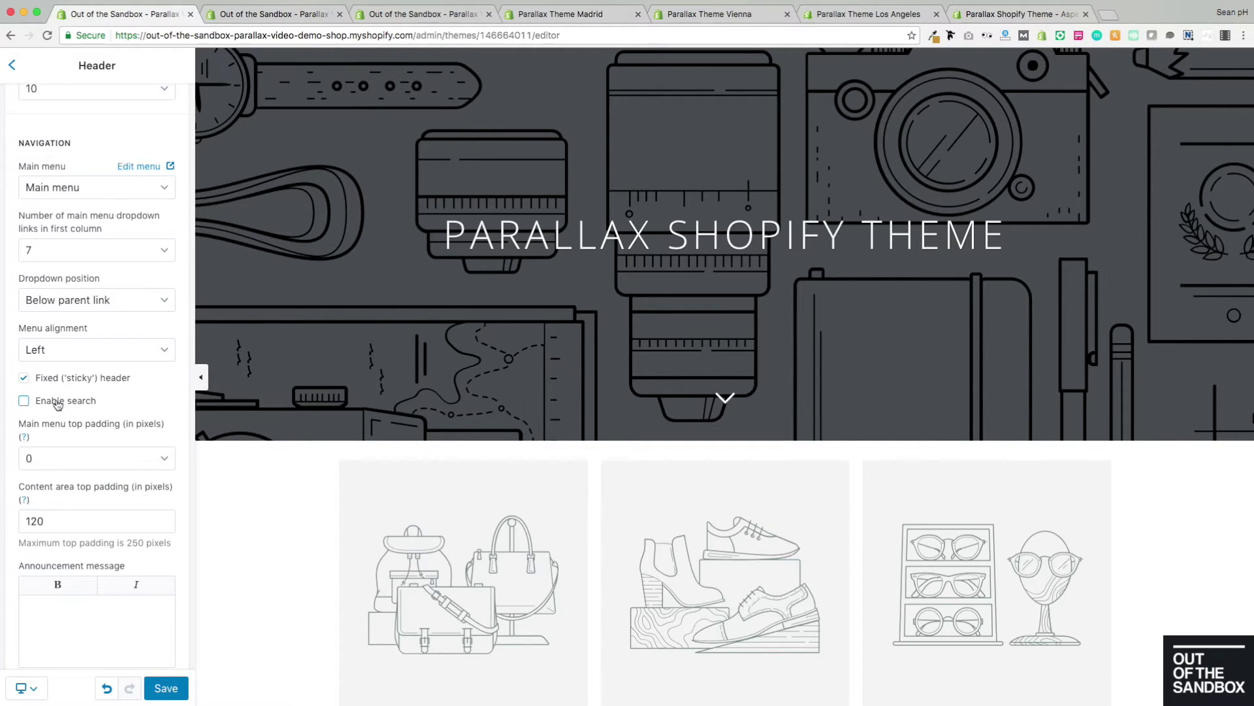
{"action": "left_click", "coordinate": [59, 405]}
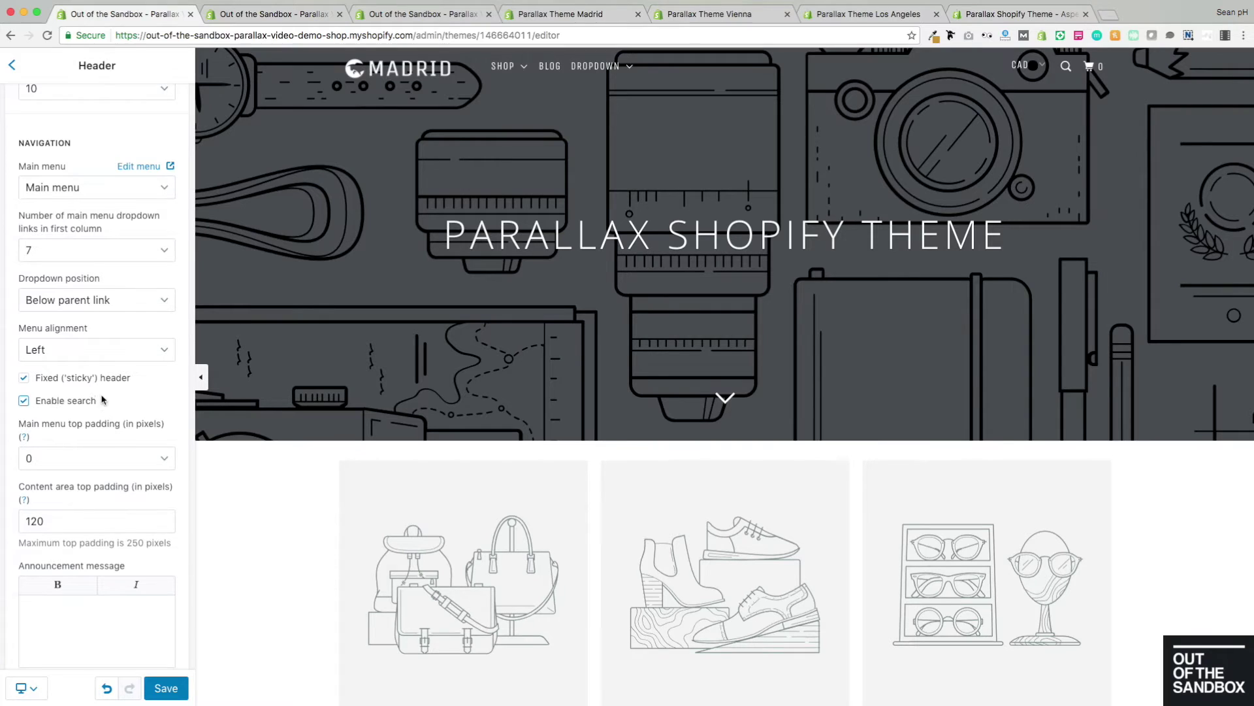
Set the main menu top padding to 8 pixels
{"action": "scroll", "coordinate": [103, 400], "scroll_direction": "down", "scroll_amount": 1}
{"action": "left_click", "coordinate": [108, 415]}
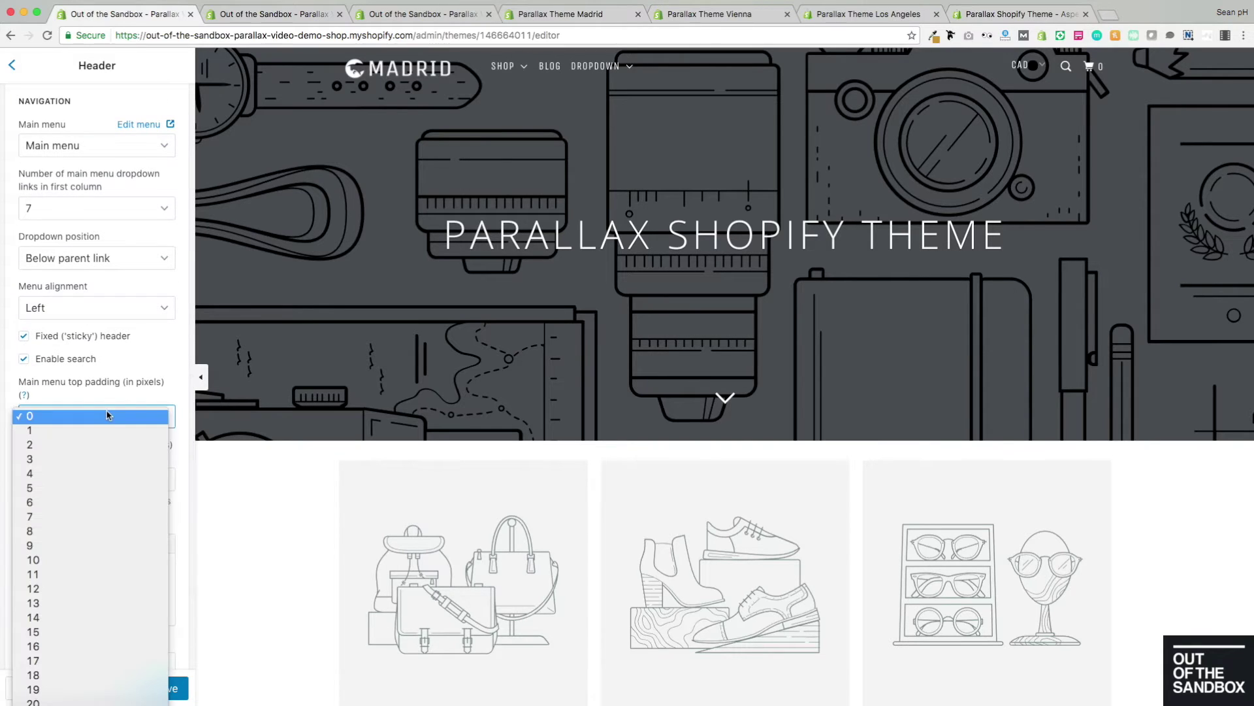
{"action": "left_click", "coordinate": [89, 531]}
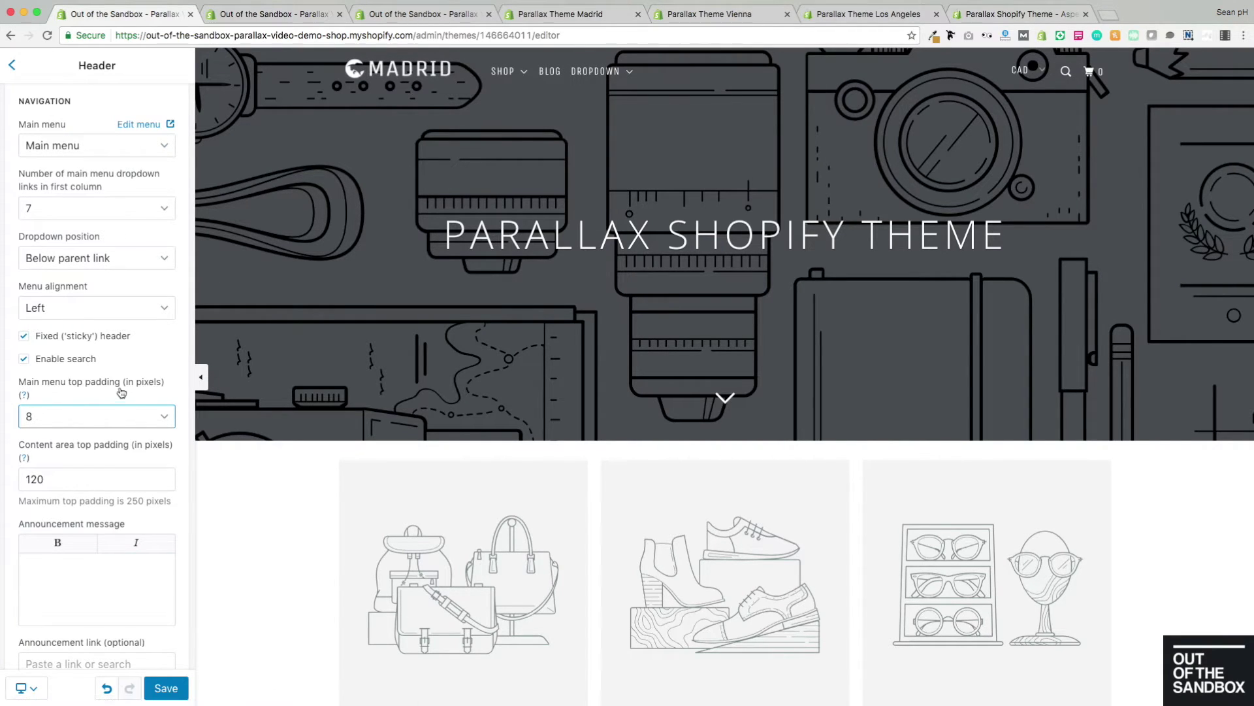
Replace the main header logo with the giraffe image from the image library
{"action": "scroll", "coordinate": [118, 385], "scroll_direction": "down", "scroll_amount": 3}
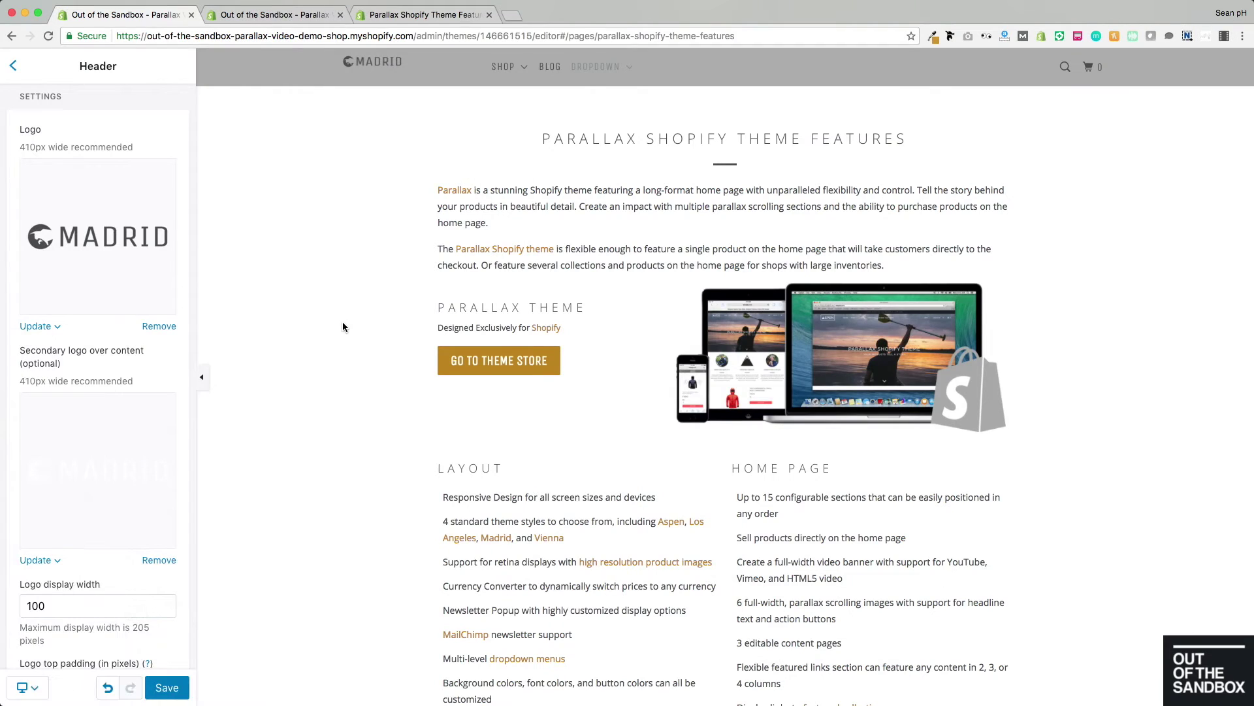
{"action": "left_click", "coordinate": [38, 327]}
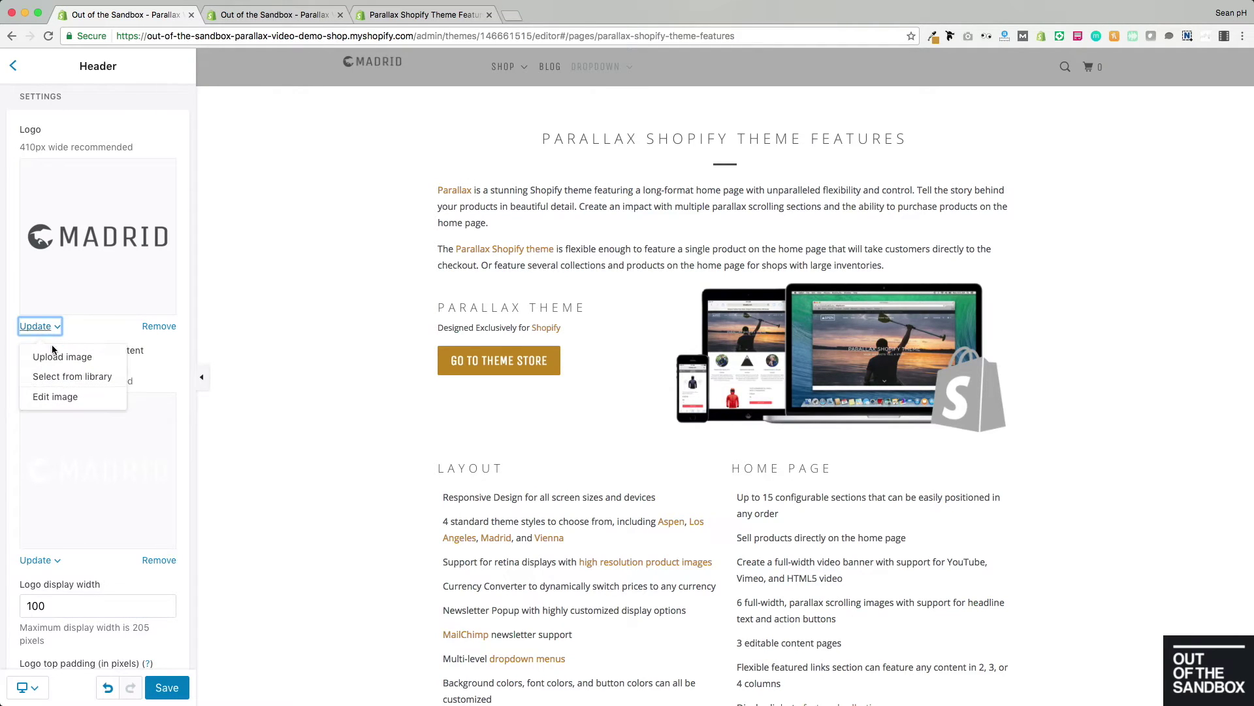
{"action": "left_click", "coordinate": [85, 376]}
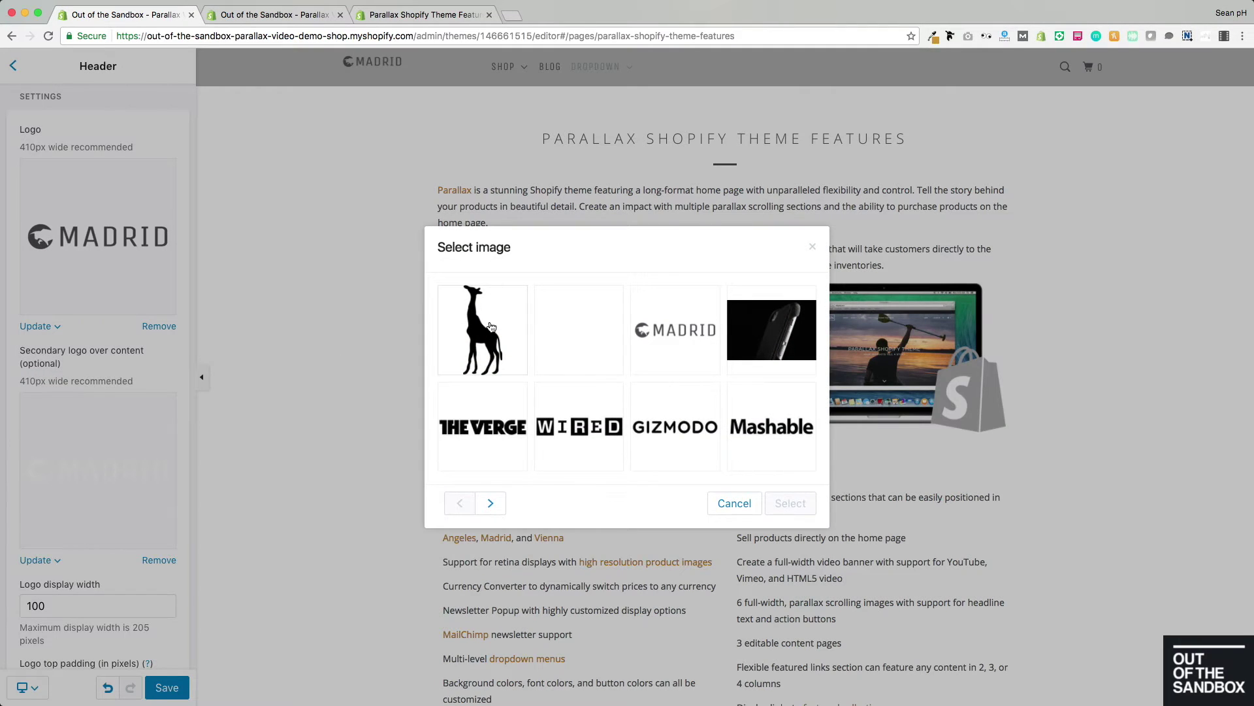
{"action": "left_click", "coordinate": [492, 327]}
{"action": "left_click", "coordinate": [791, 503]}
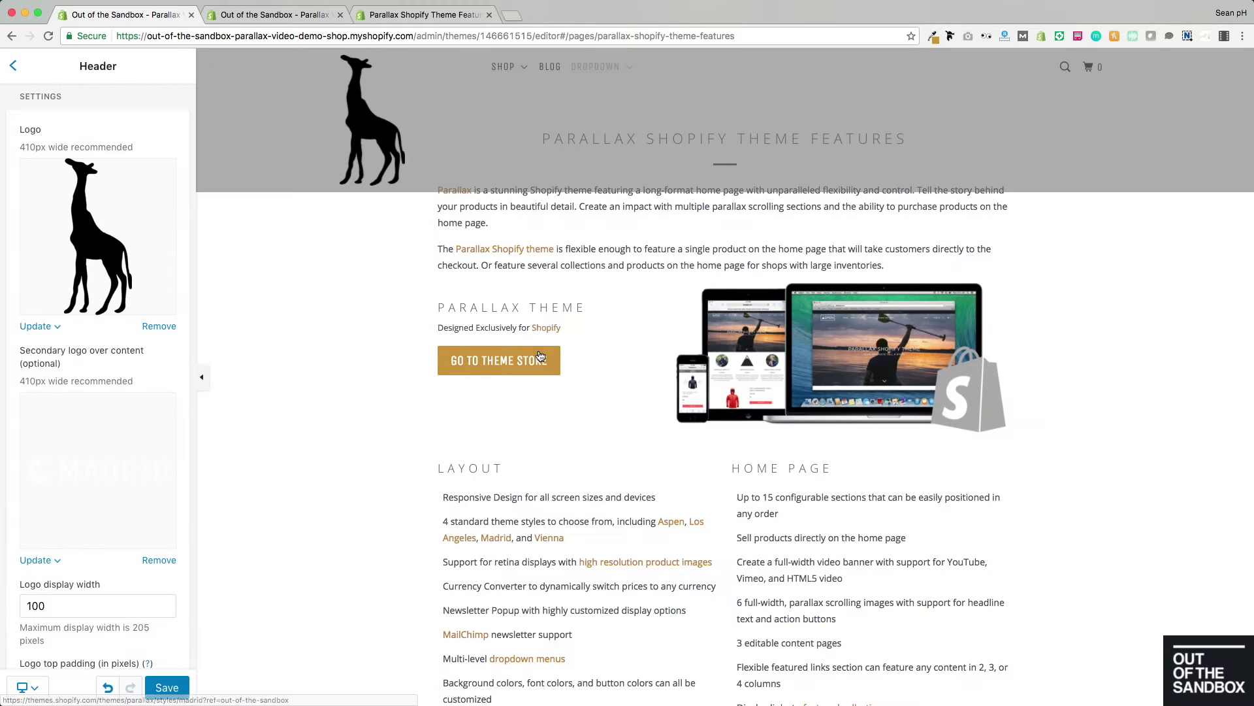
Set the header's content area top padding to 250 pixels
{"action": "scroll", "coordinate": [707, 261], "scroll_direction": "down", "scroll_amount": 3}
{"action": "scroll", "coordinate": [707, 262], "scroll_direction": "up", "scroll_amount": 3}
{"action": "scroll", "coordinate": [92, 366], "scroll_direction": "down", "scroll_amount": 5}
{"action": "scroll", "coordinate": [92, 366], "scroll_direction": "down", "scroll_amount": 10}
{"action": "scroll", "coordinate": [92, 363], "scroll_direction": "down", "scroll_amount": 6}
{"action": "left_click_drag", "start_coordinate": [62, 425], "coordinate": [26, 426]}
{"action": "type", "text": "250"}
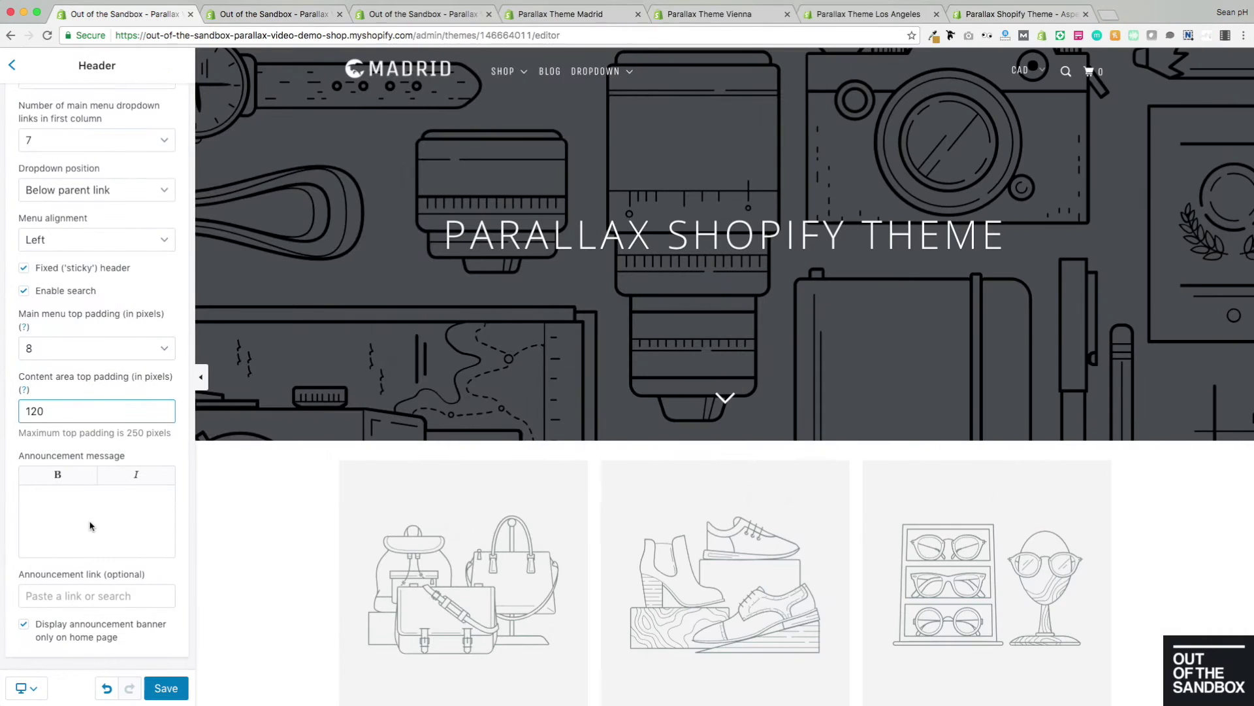
Add the announcement message "free shipping over $200" and link it to About Us
{"action": "left_click", "coordinate": [92, 525]}
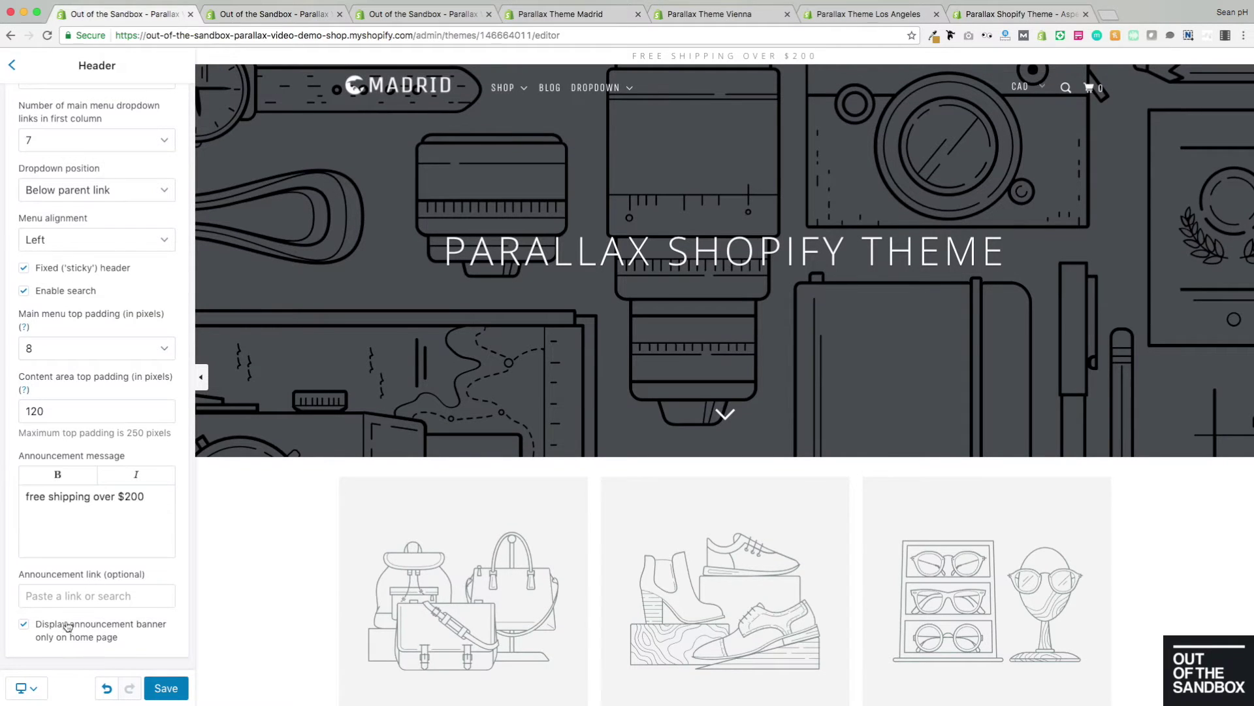
{"action": "left_click", "coordinate": [55, 596]}
{"action": "left_click", "coordinate": [82, 507]}
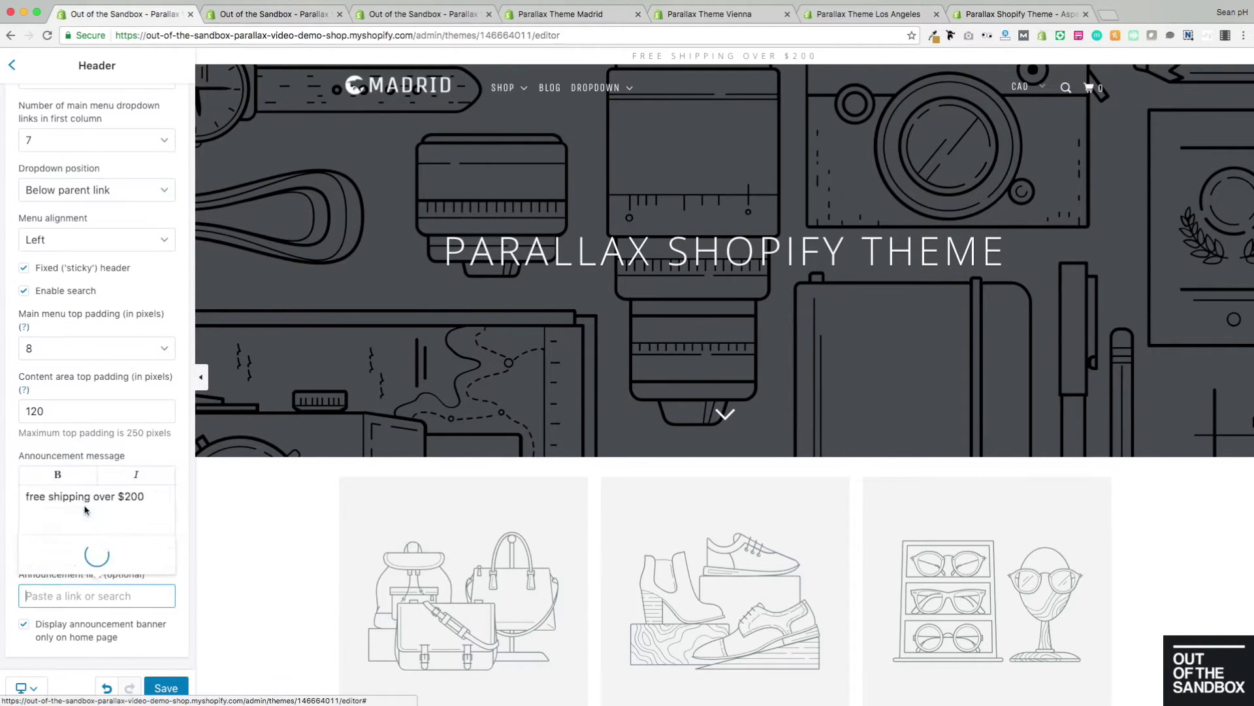
{"action": "left_click", "coordinate": [79, 430]}
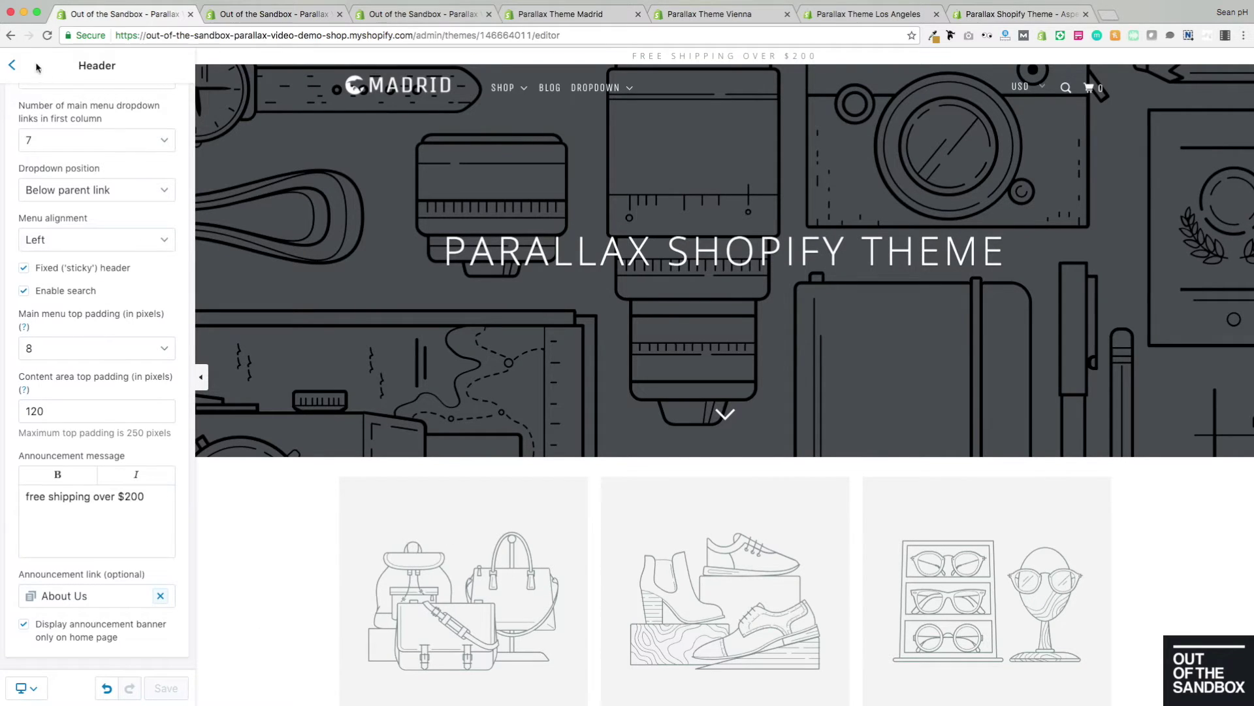
Leave the Header settings, open the Footer section and set its menu to Footer menu
{"action": "left_click", "coordinate": [14, 66]}
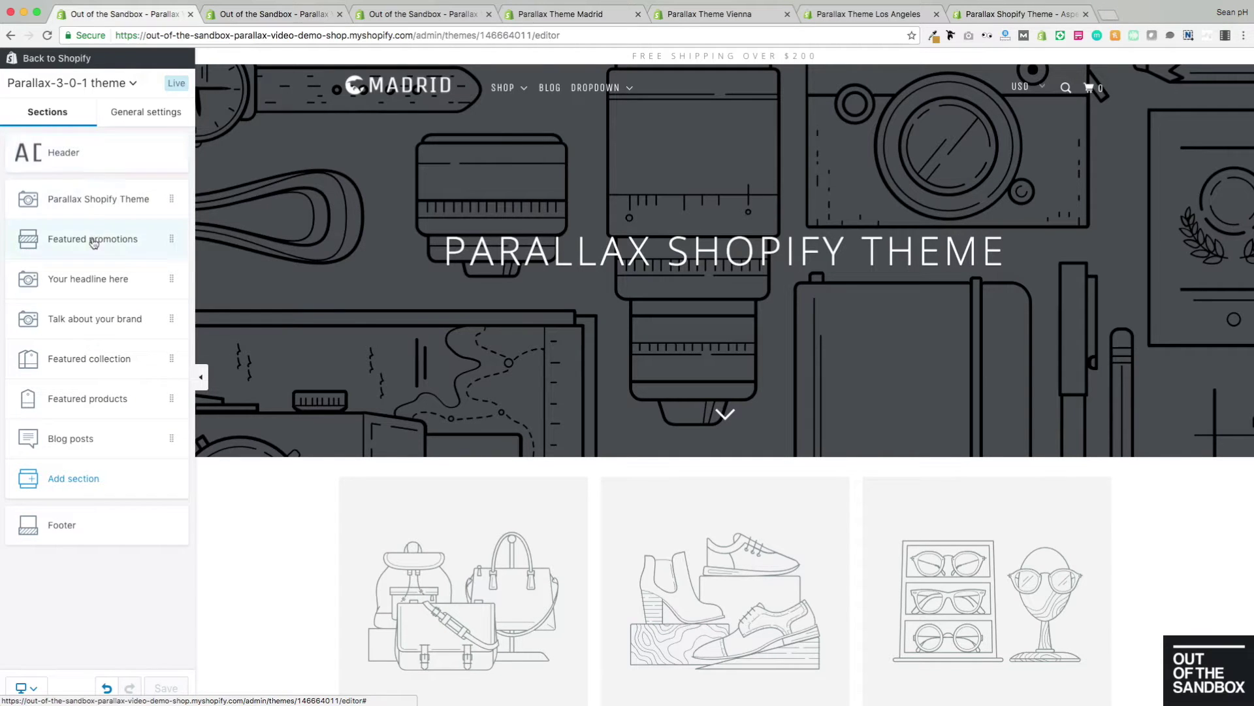
{"action": "scroll", "coordinate": [347, 457], "scroll_direction": "down", "scroll_amount": 3}
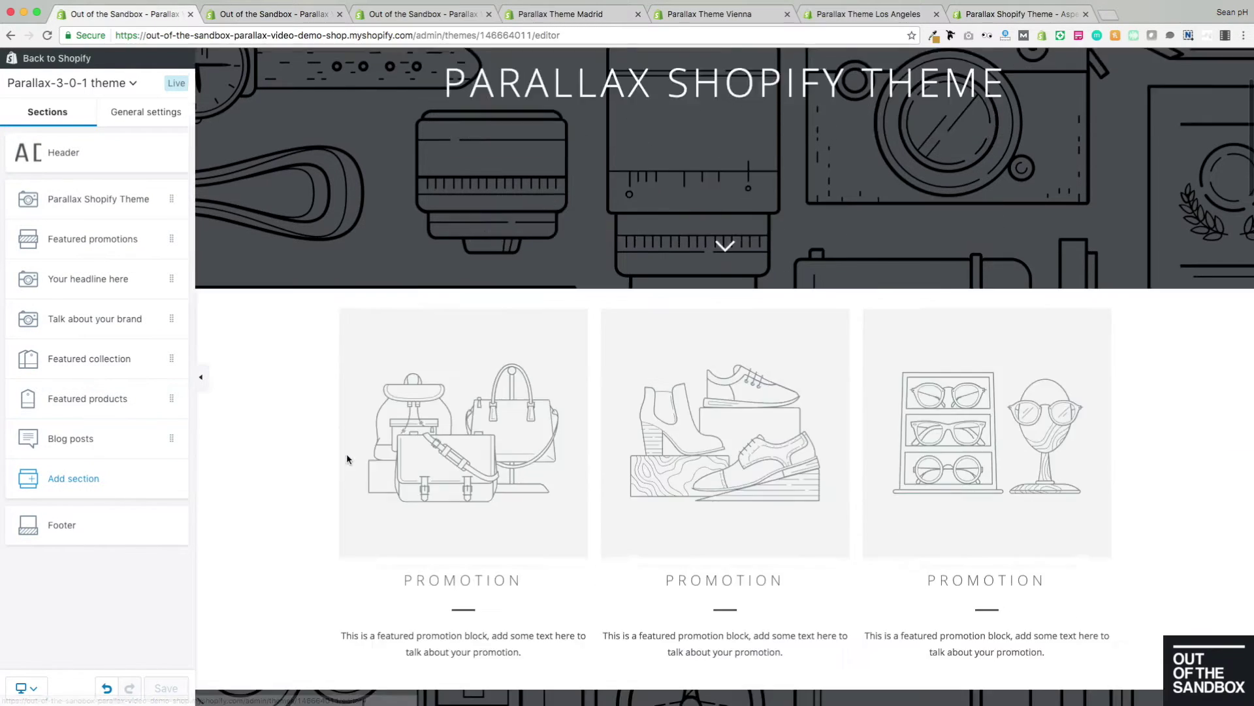
{"action": "scroll", "coordinate": [346, 458], "scroll_direction": "down", "scroll_amount": 20}
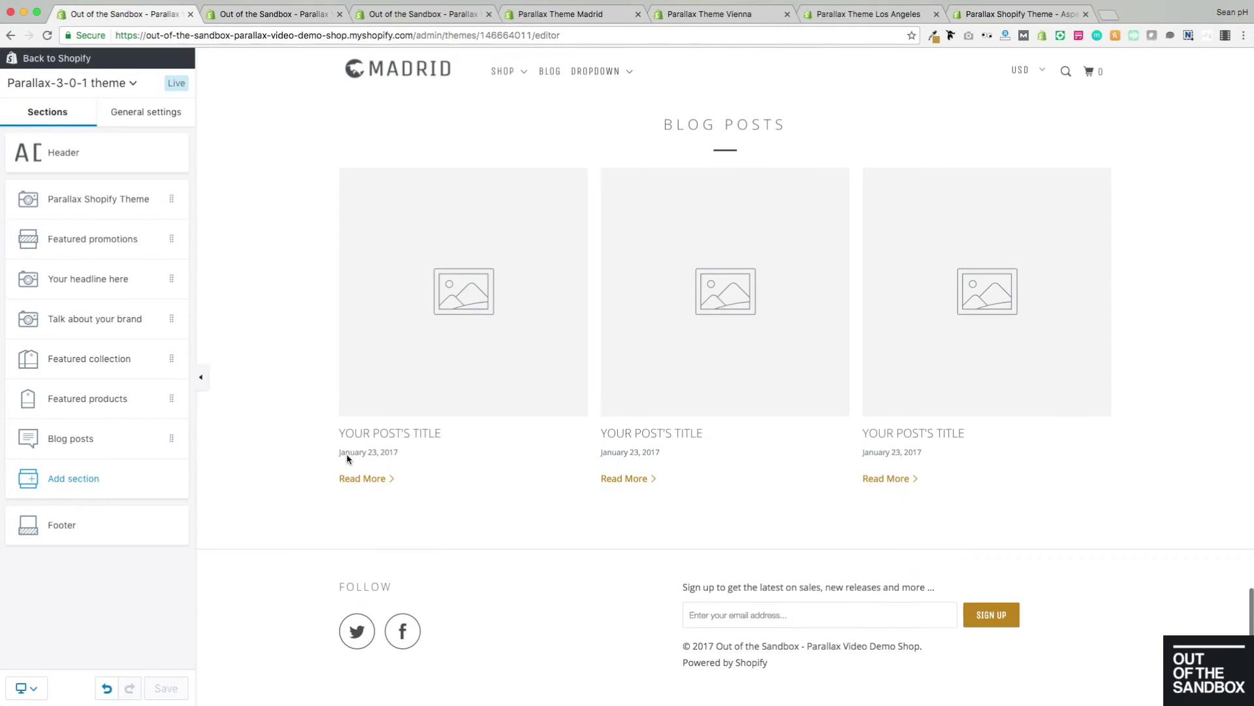
{"action": "left_click", "coordinate": [83, 541]}
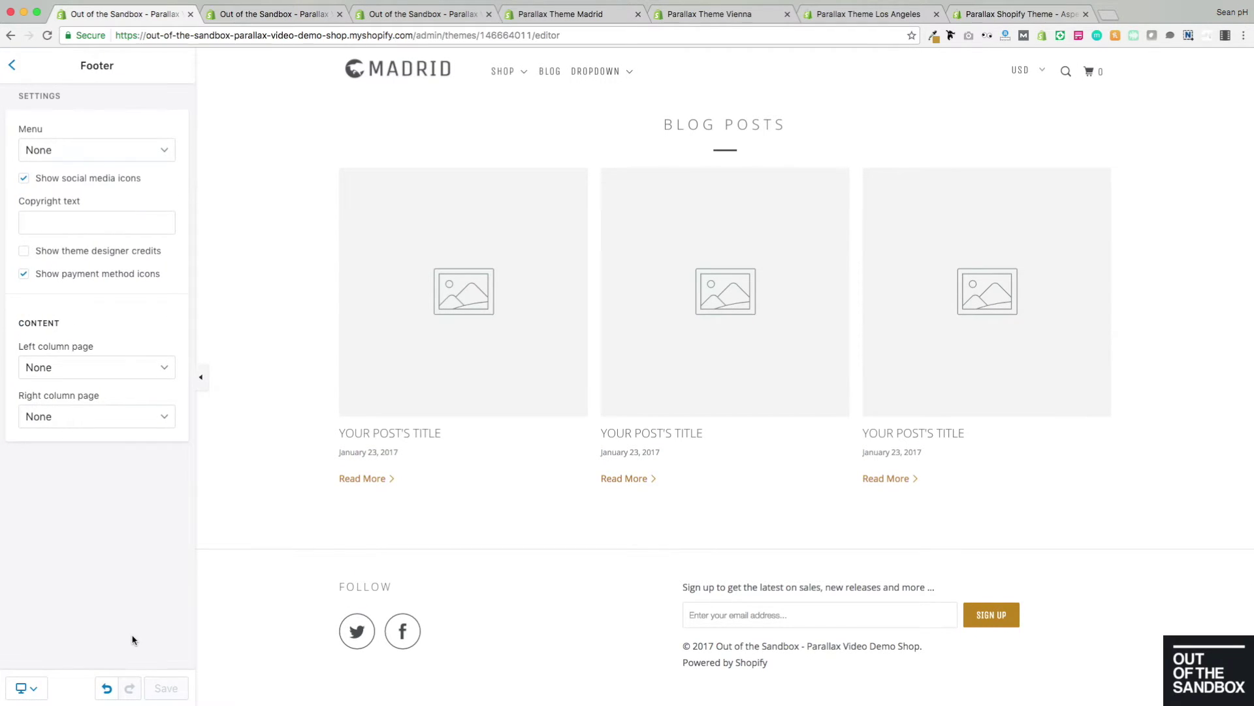
{"action": "left_click", "coordinate": [132, 152]}
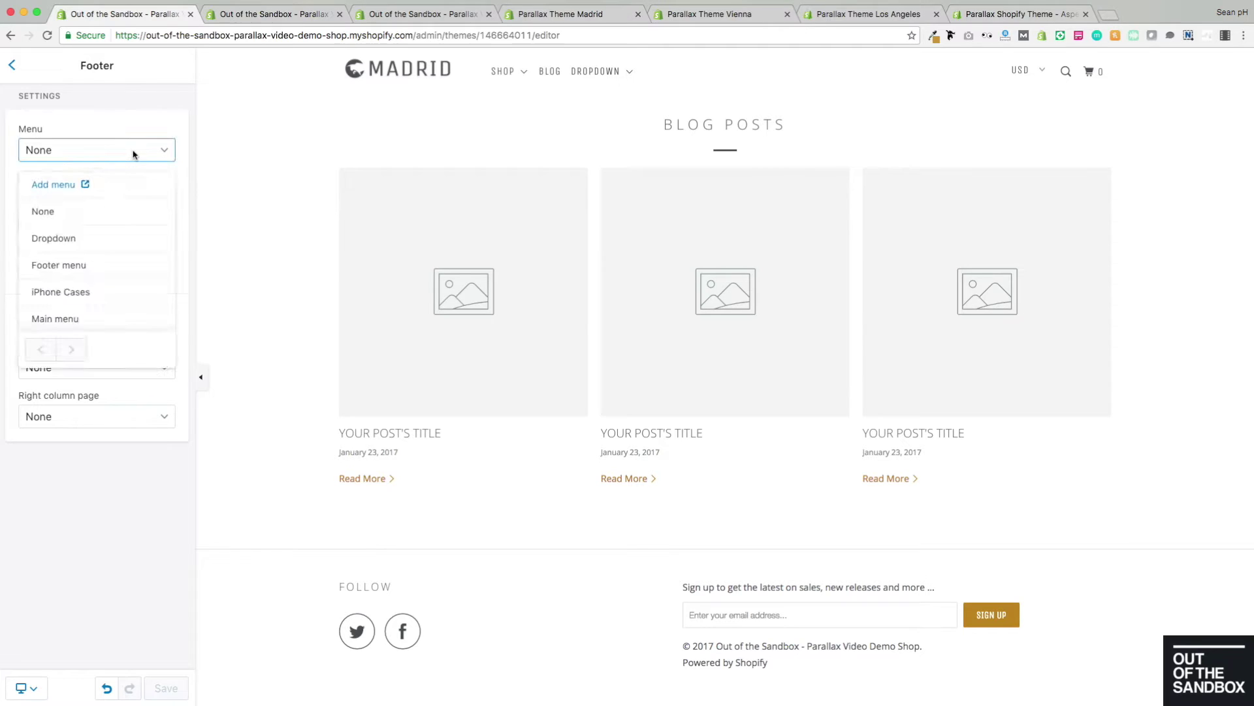
{"action": "scroll", "coordinate": [130, 255], "scroll_direction": "down", "scroll_amount": 1}
{"action": "left_click", "coordinate": [58, 226]}
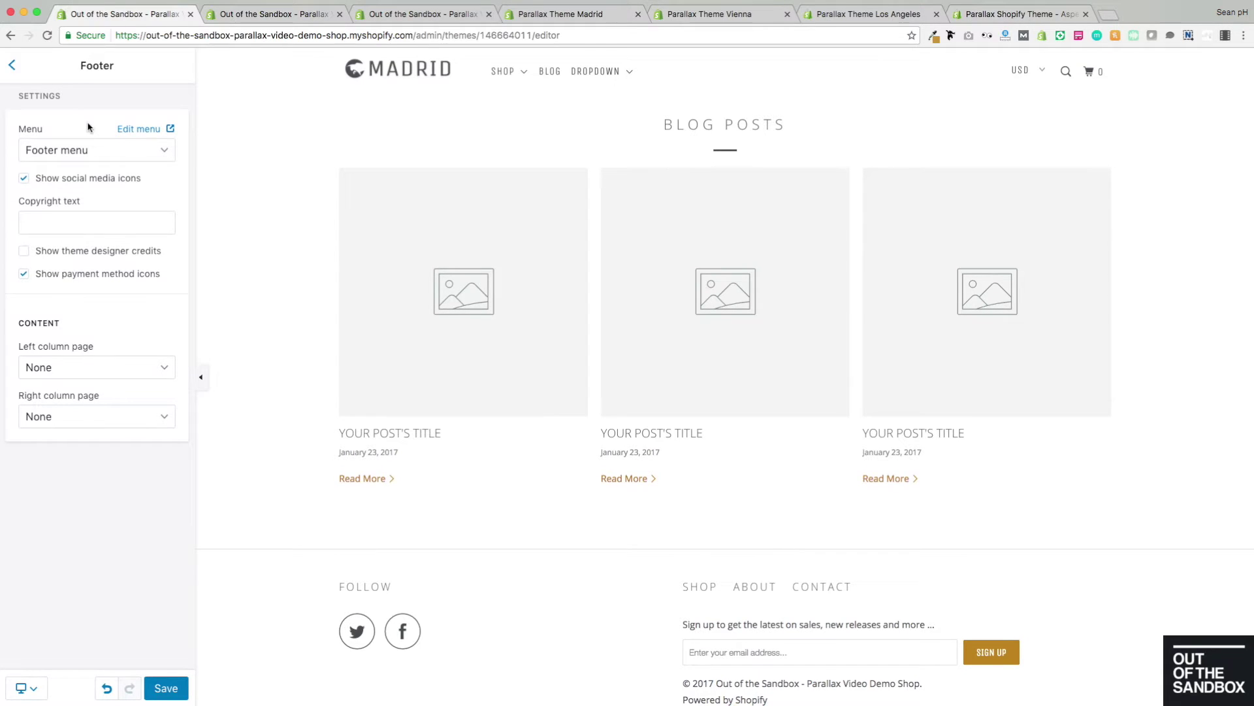
Leave the Footer section and open the Social media settings among the theme's general settings
{"action": "scroll", "coordinate": [268, 448], "scroll_direction": "down", "scroll_amount": 1}
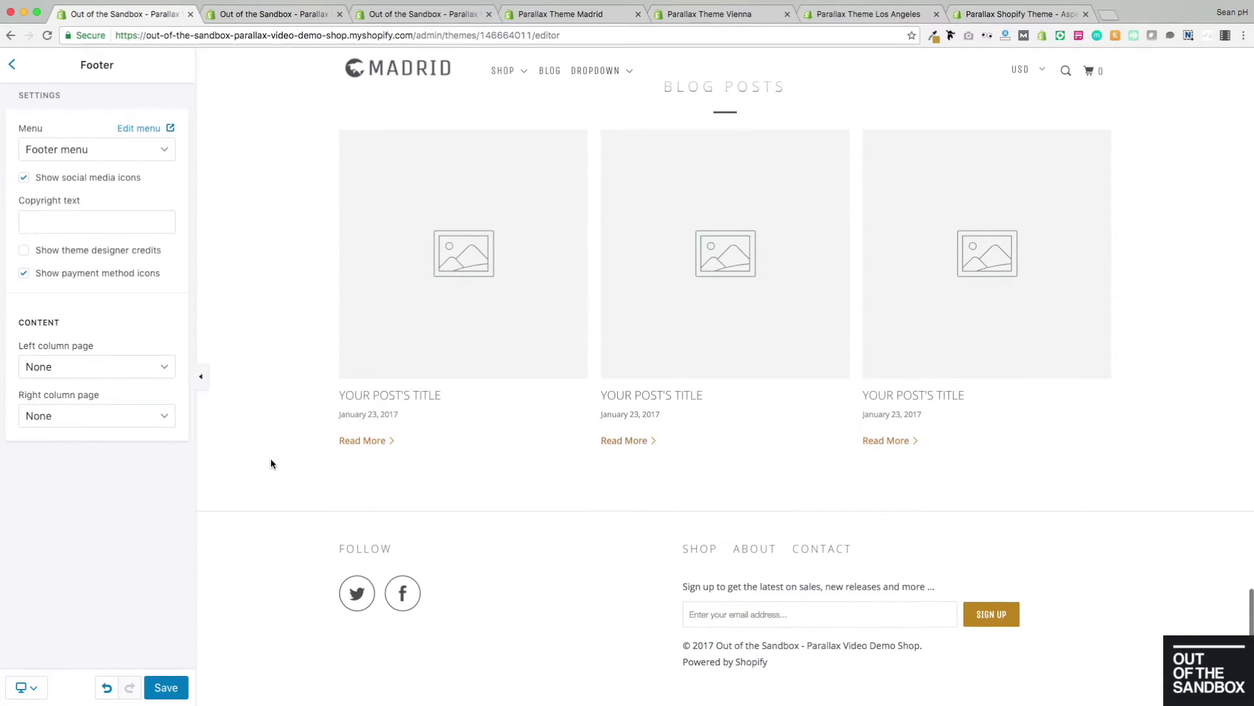
{"action": "left_click", "coordinate": [61, 181]}
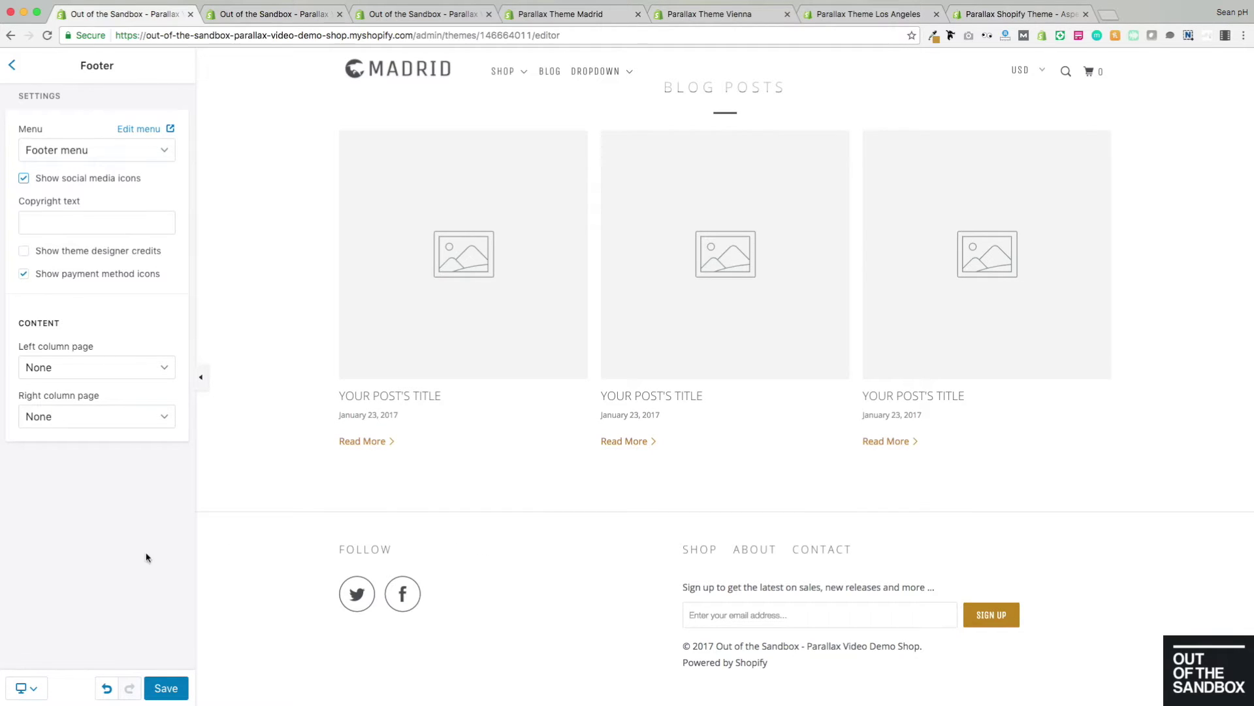
{"action": "left_click", "coordinate": [13, 65]}
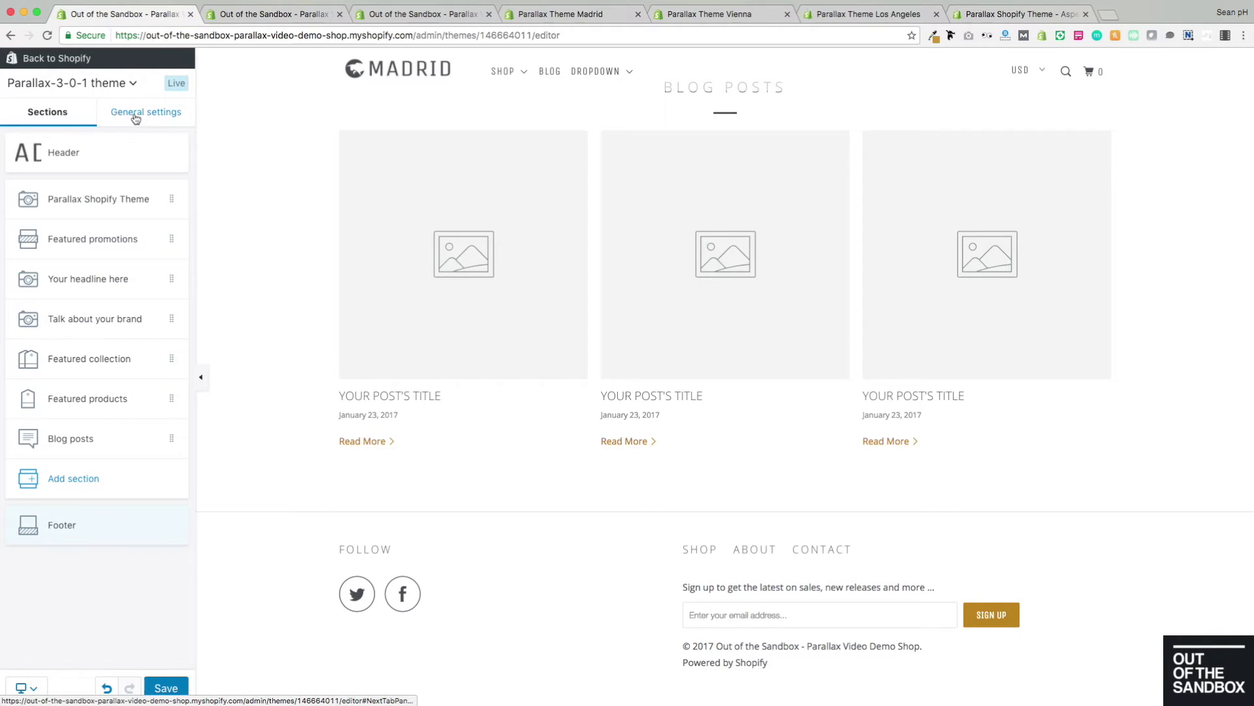
{"action": "left_click", "coordinate": [161, 121]}
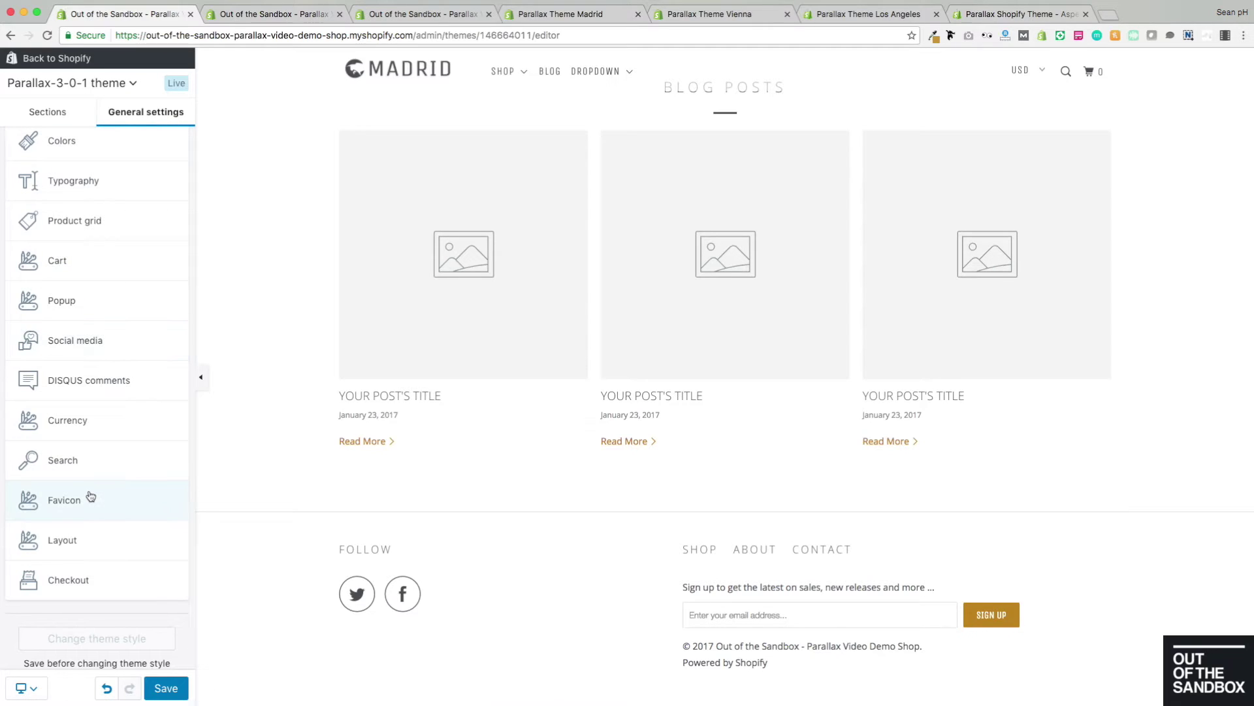
{"action": "left_click", "coordinate": [85, 339]}
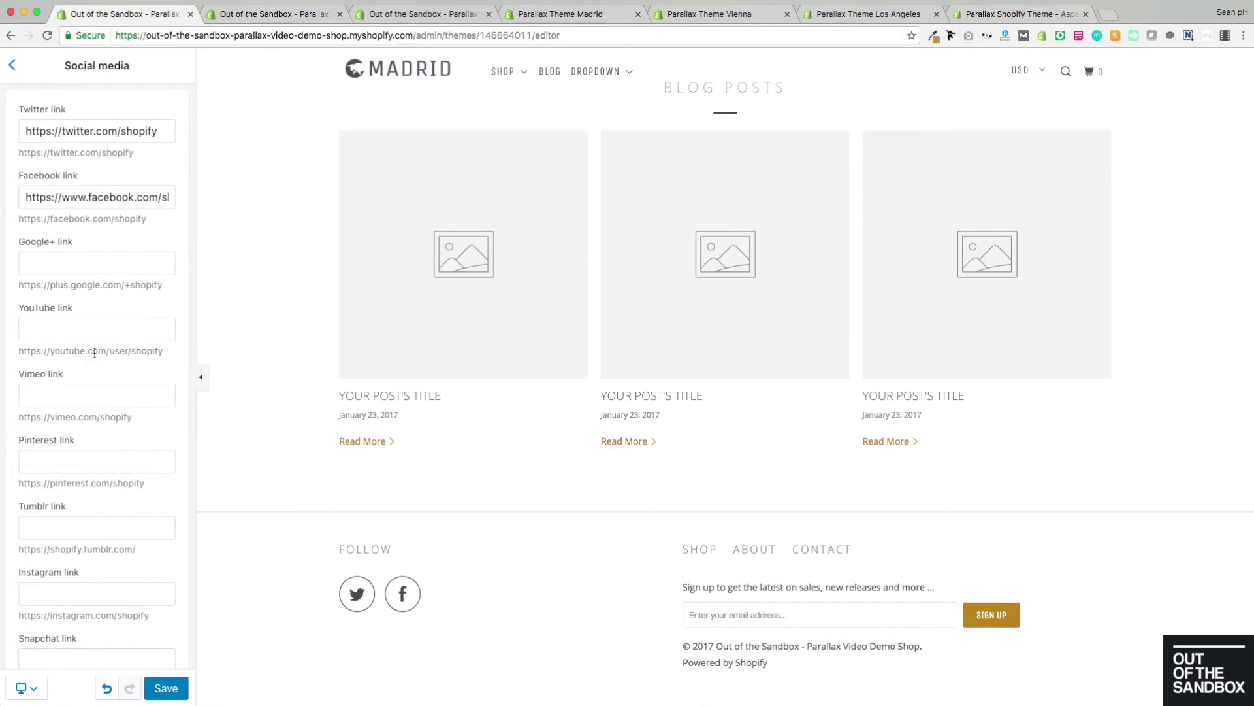
Enter placeholder social links: "g" for Google+, "y" for YouTube and "v" for Vimeo
{"action": "left_click", "coordinate": [74, 262]}
{"action": "left_click", "coordinate": [94, 329]}
{"action": "type", "text": "y"}
{"action": "left_click", "coordinate": [95, 396]}
{"action": "type", "text": "v"}
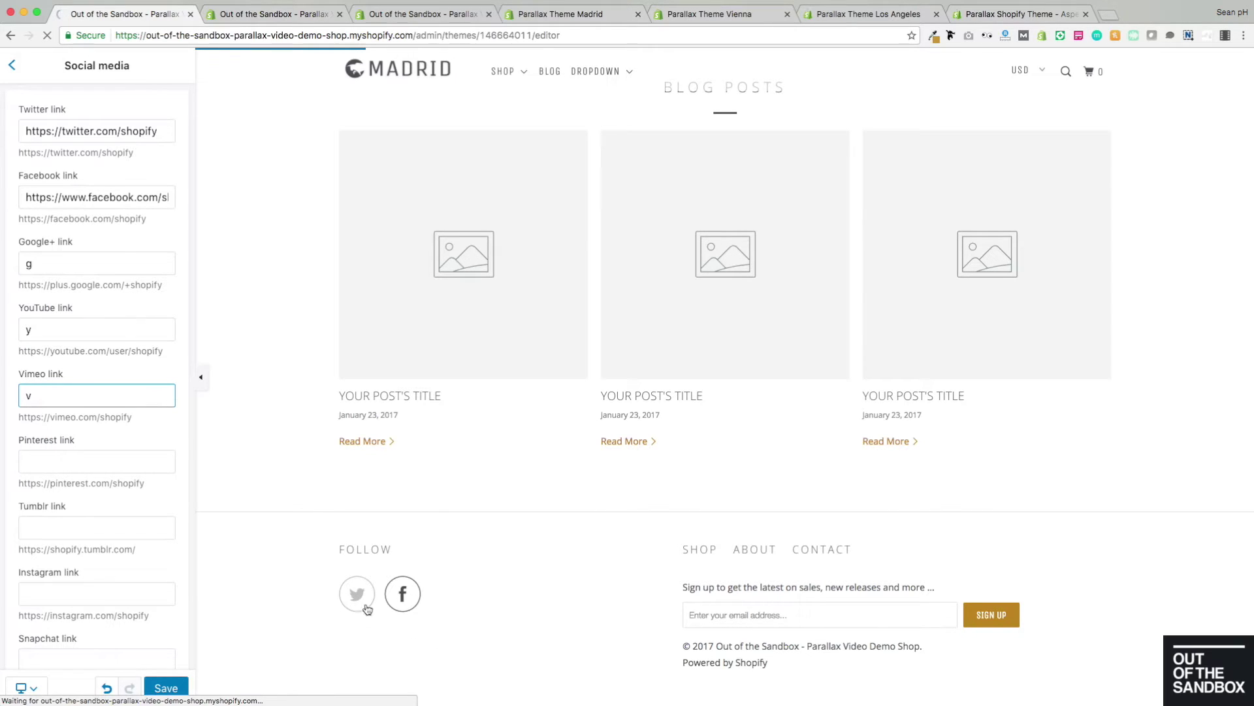
{"action": "left_click", "coordinate": [475, 648]}
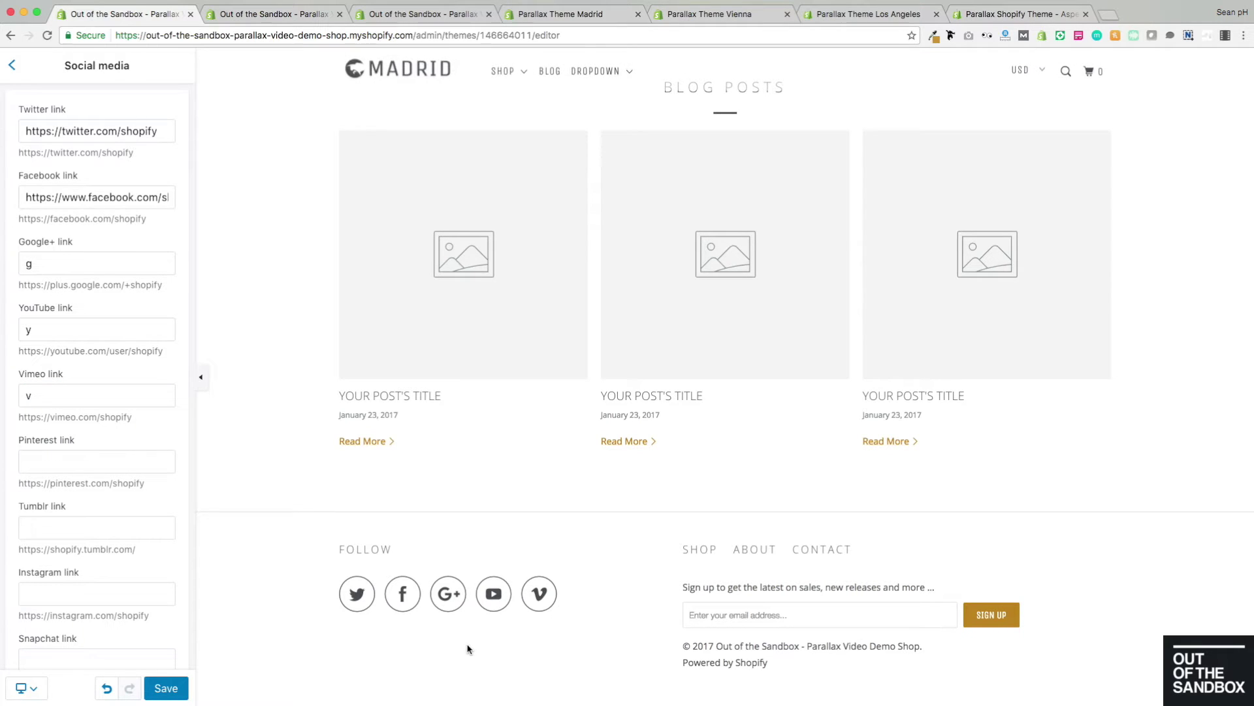
Return to the Footer section and set its copyright text to "More text can be added"
{"action": "left_click", "coordinate": [13, 67]}
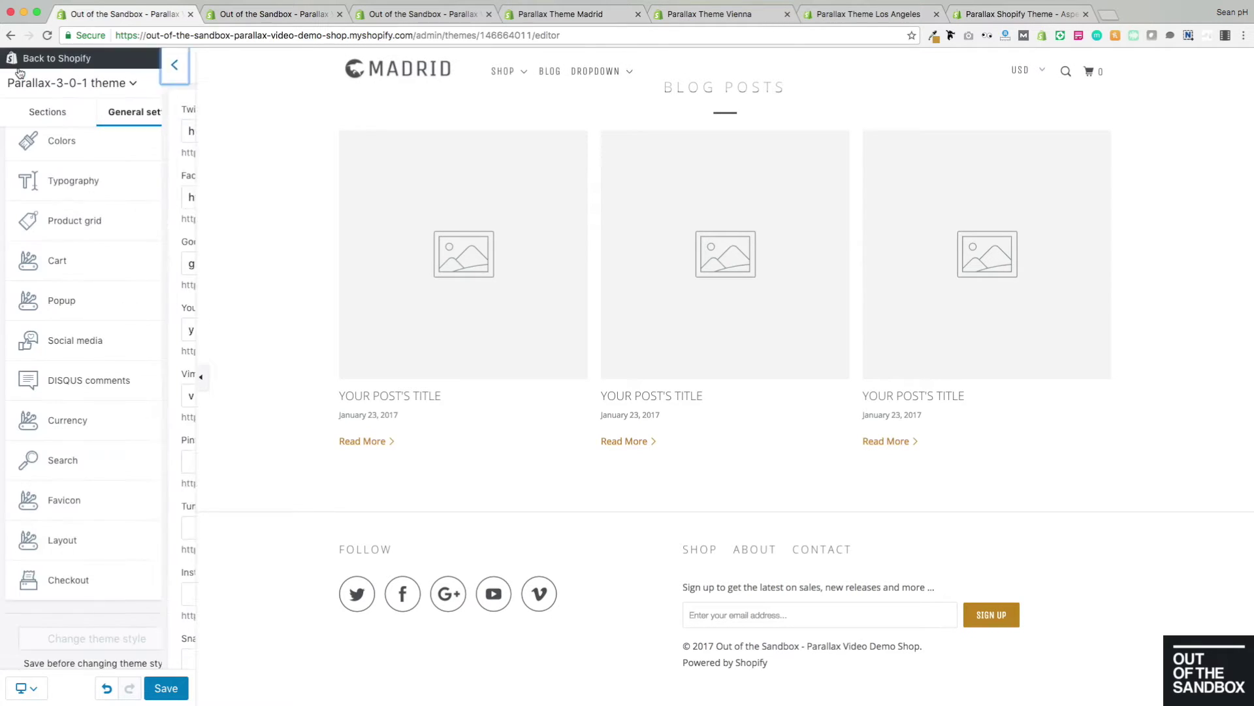
{"action": "left_click", "coordinate": [56, 118]}
{"action": "left_click", "coordinate": [92, 528]}
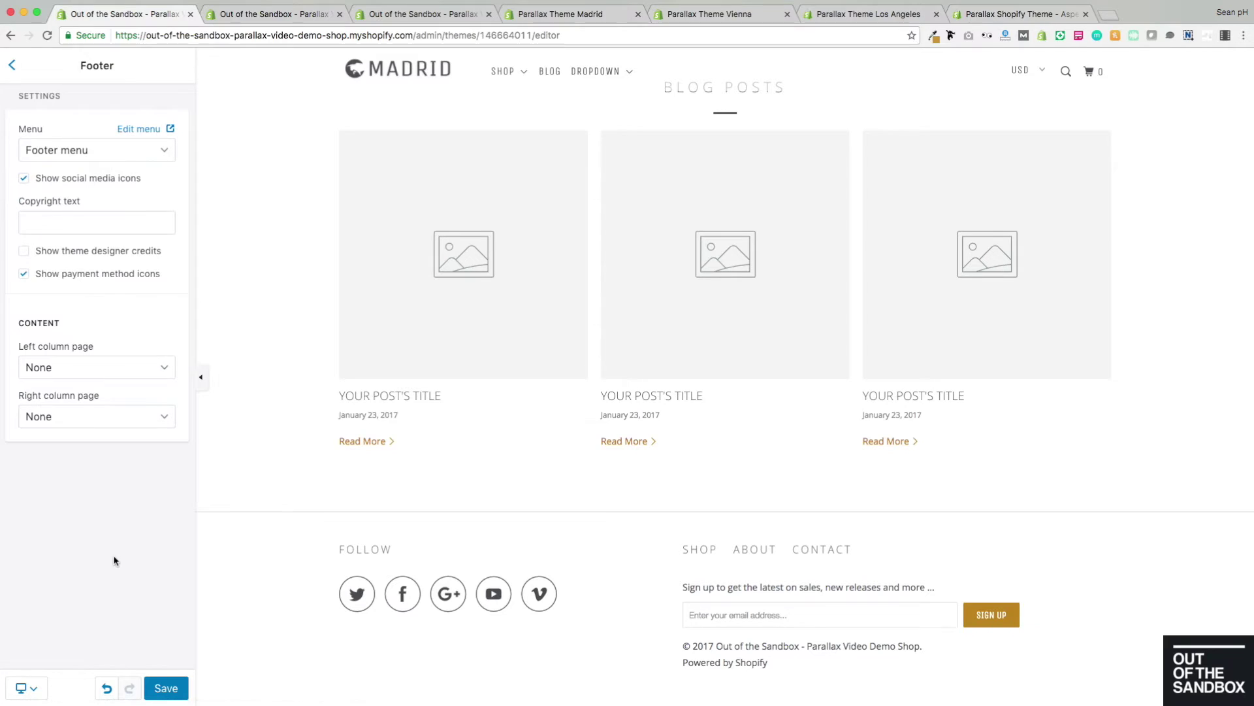
{"action": "left_click", "coordinate": [64, 223]}
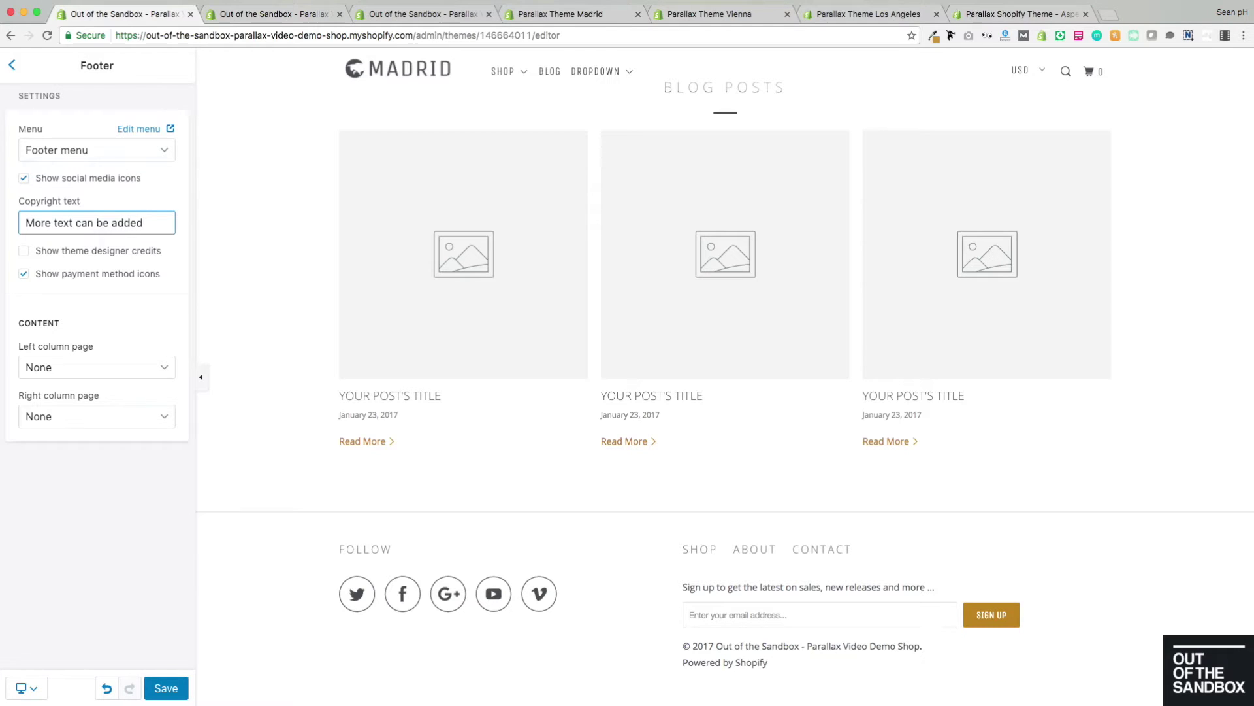
{"action": "left_click_drag", "start_coordinate": [925, 646], "coordinate": [1029, 645]}
{"action": "left_click", "coordinate": [1034, 645]}
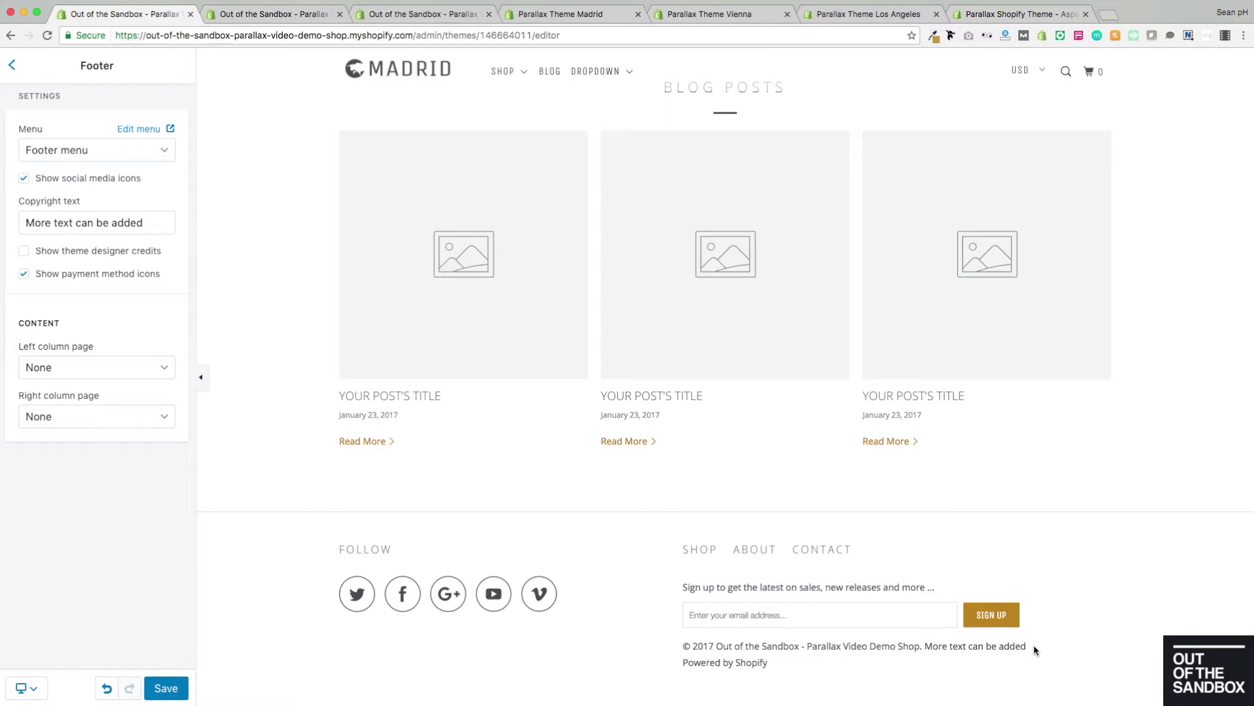
Switch the footer's theme designer credits on and off again, and disable the payment method icons
{"action": "left_click", "coordinate": [76, 254]}
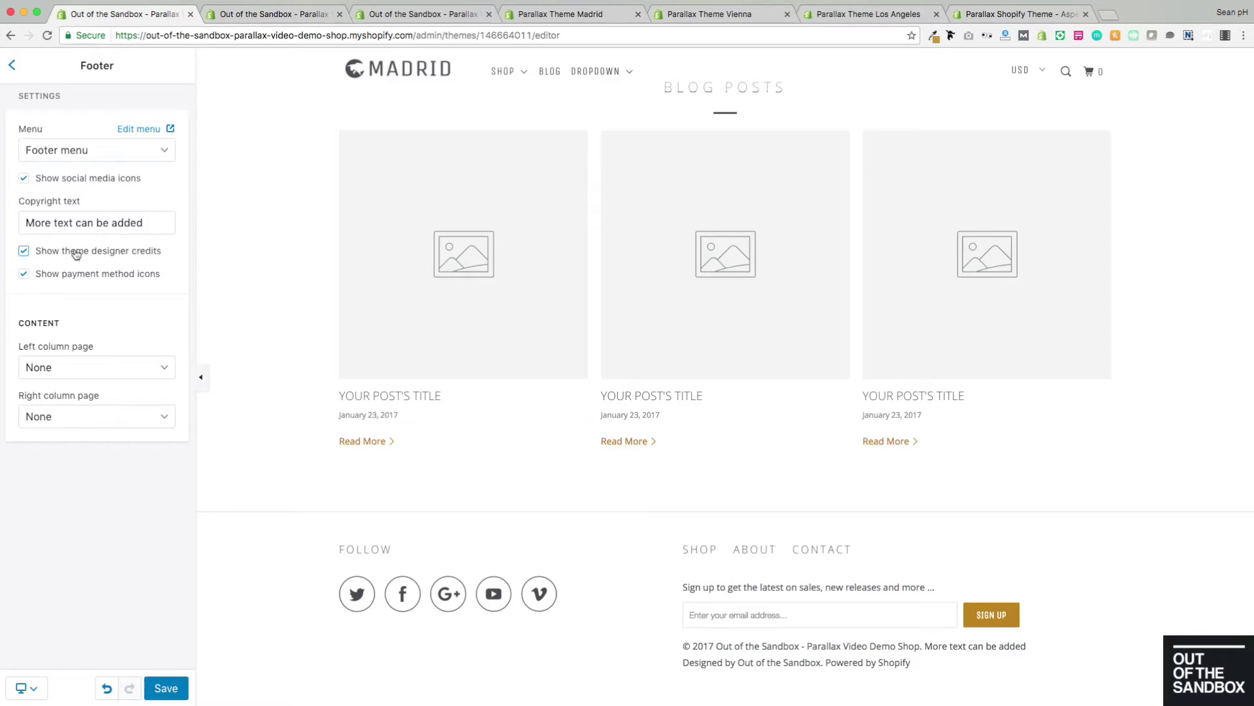
{"action": "left_click", "coordinate": [76, 254]}
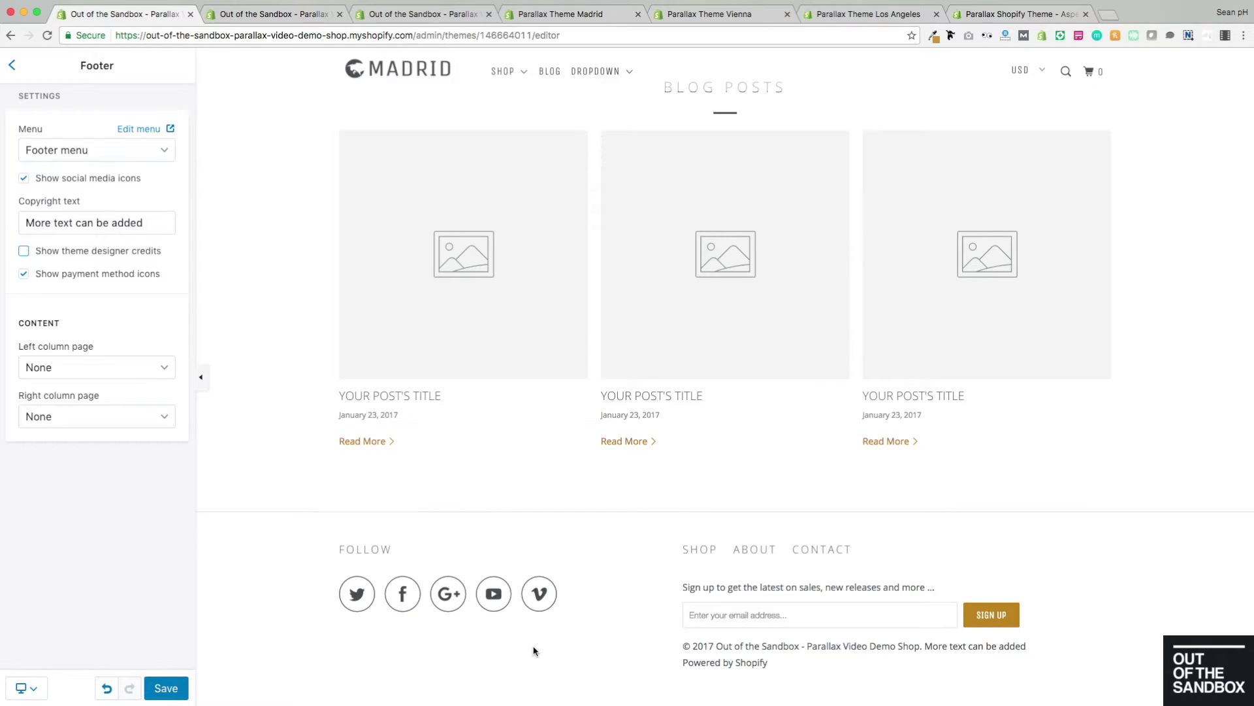
{"action": "left_click", "coordinate": [84, 275]}
Try About Us as the footer's left column page, and replace it with Frontpage
{"action": "left_click", "coordinate": [147, 369]}
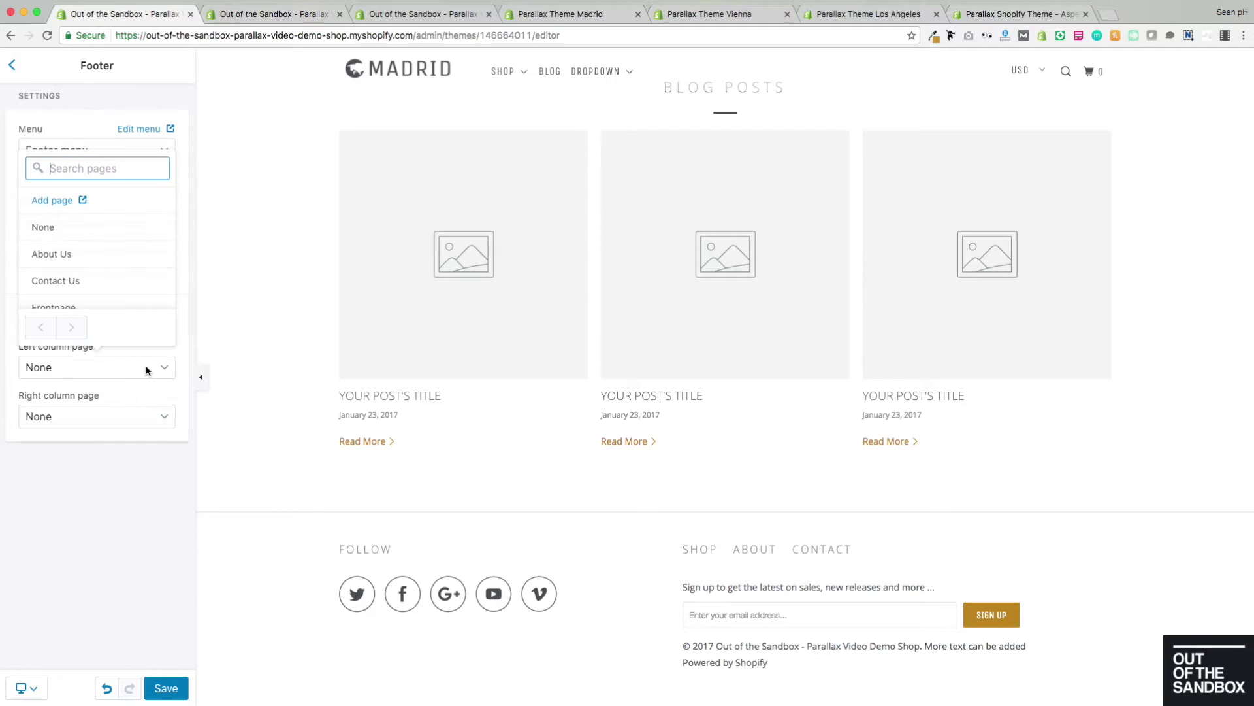
{"action": "left_click", "coordinate": [96, 258]}
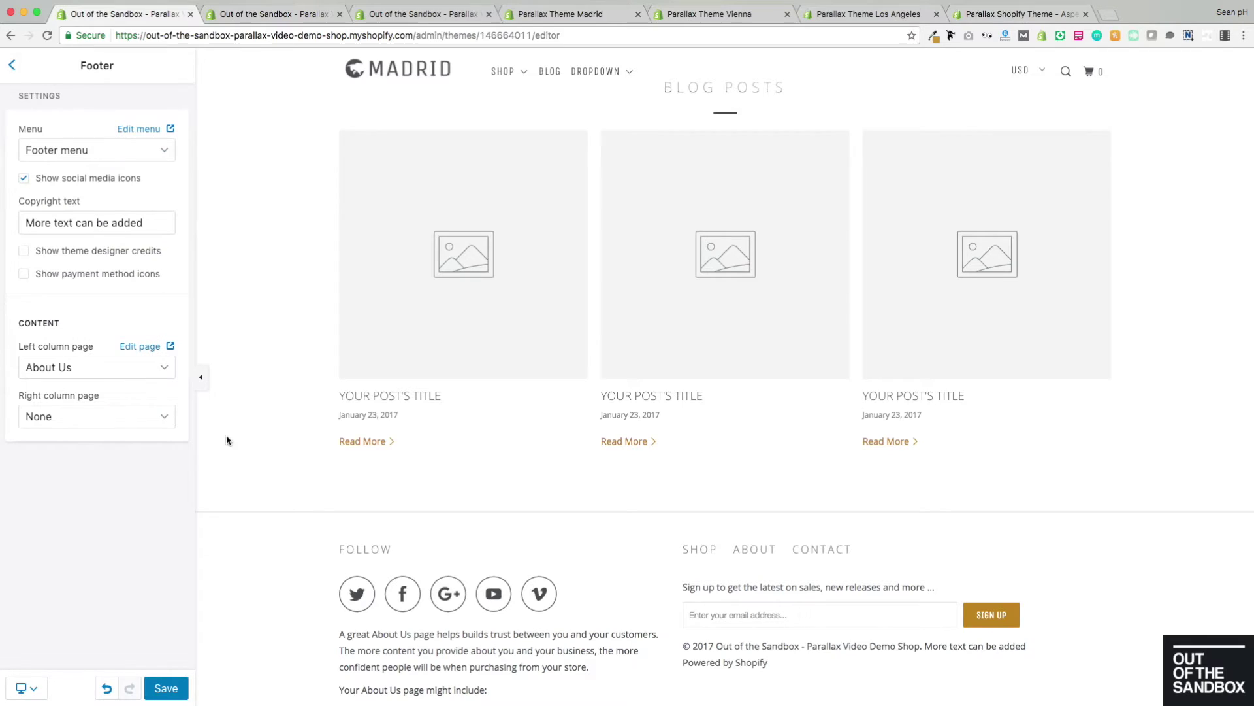
{"action": "scroll", "coordinate": [256, 455], "scroll_direction": "down", "scroll_amount": 2}
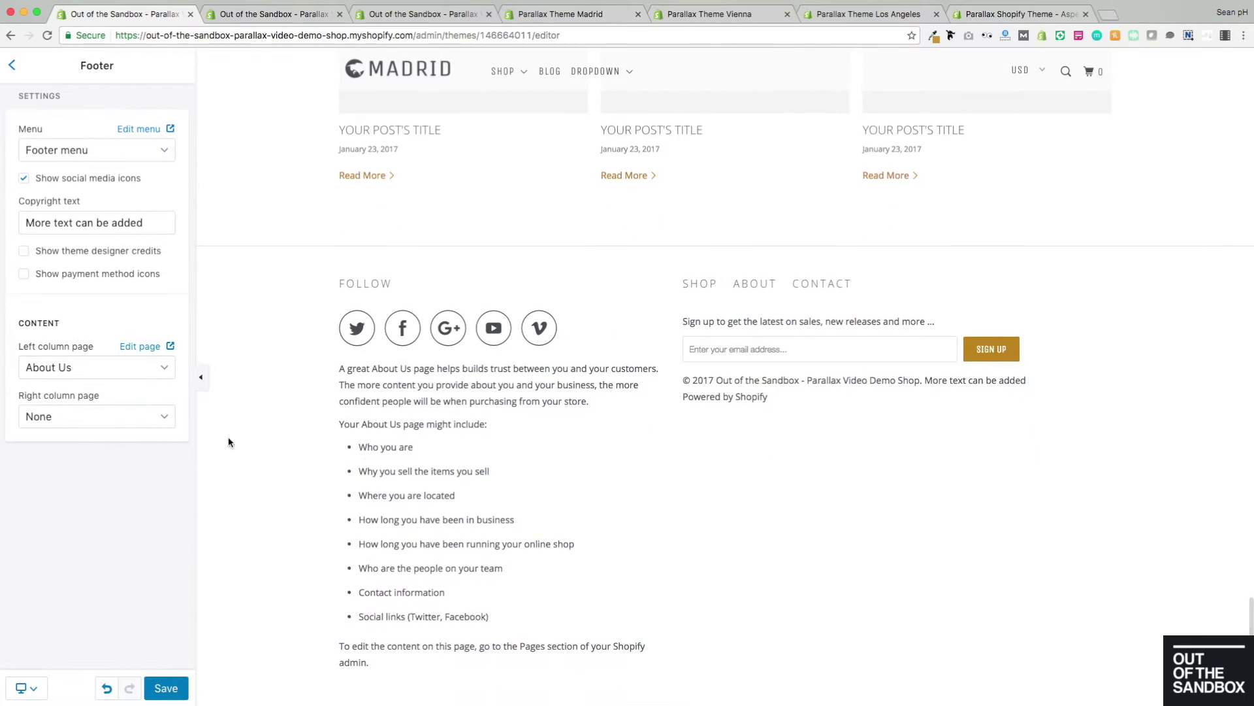
{"action": "left_click", "coordinate": [172, 374]}
{"action": "scroll", "coordinate": [69, 265], "scroll_direction": "down", "scroll_amount": 2}
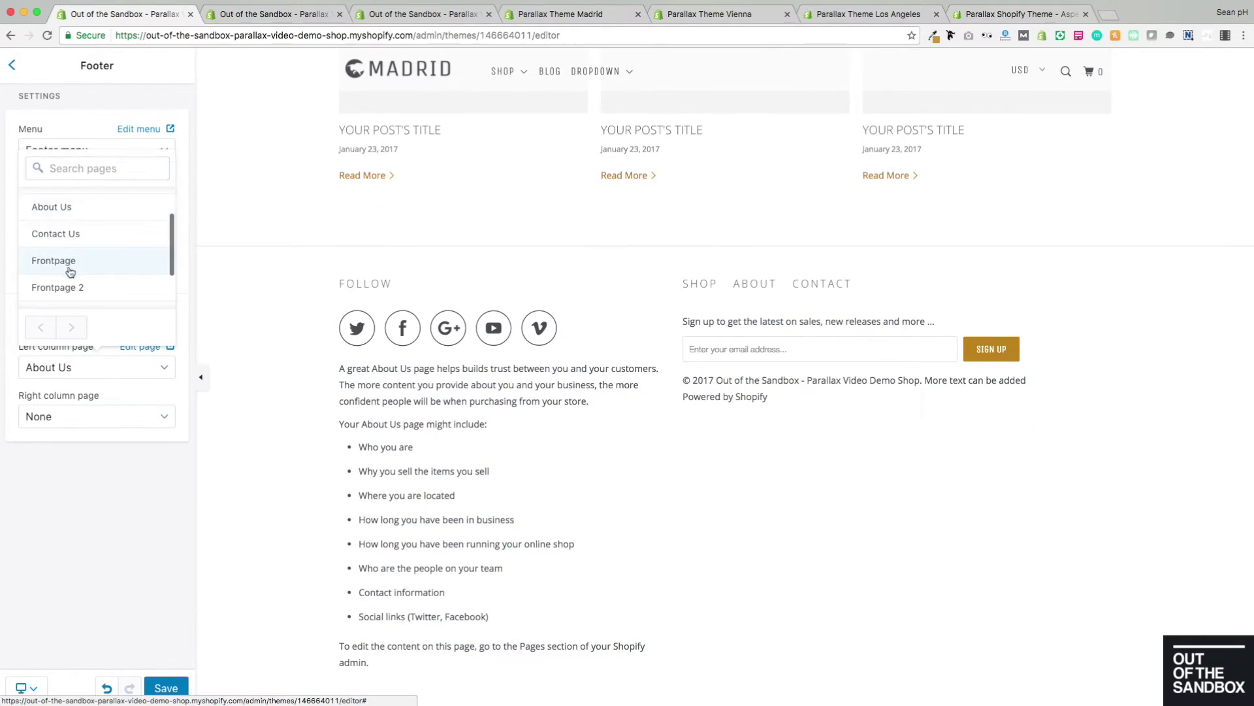
{"action": "left_click", "coordinate": [68, 269]}
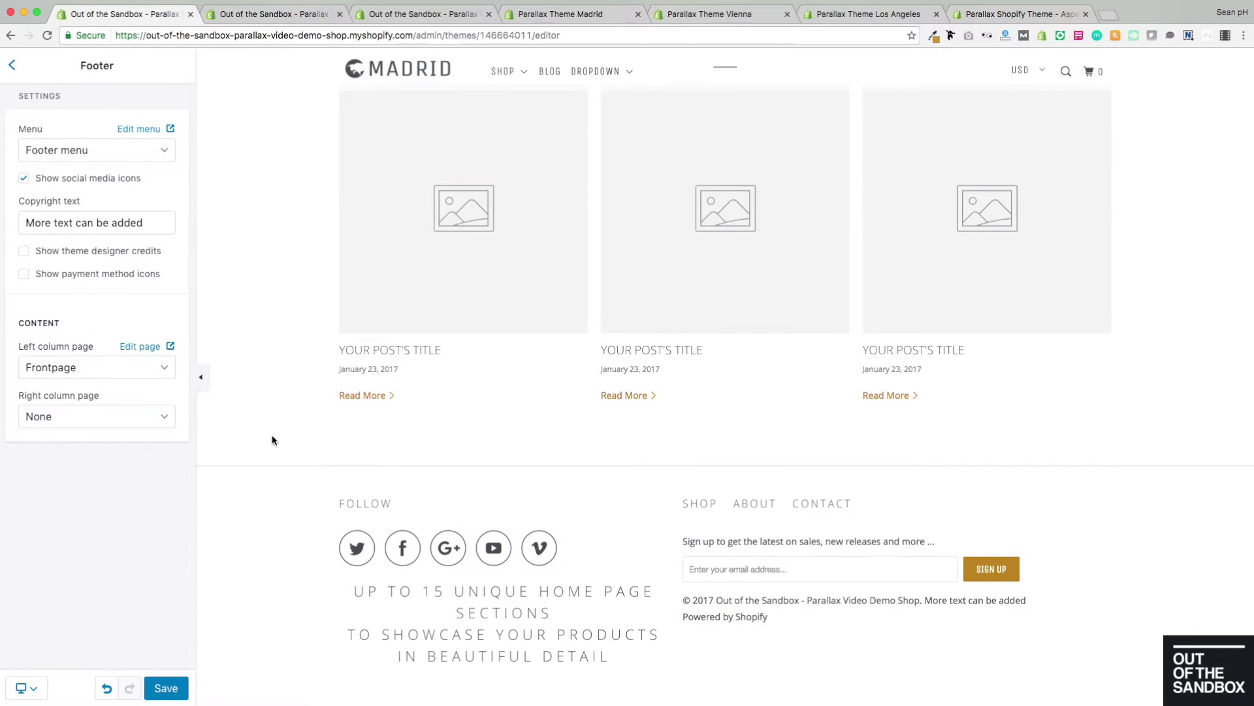
Set the footer's right column page to Frontpage 2
{"action": "left_click", "coordinate": [113, 421]}
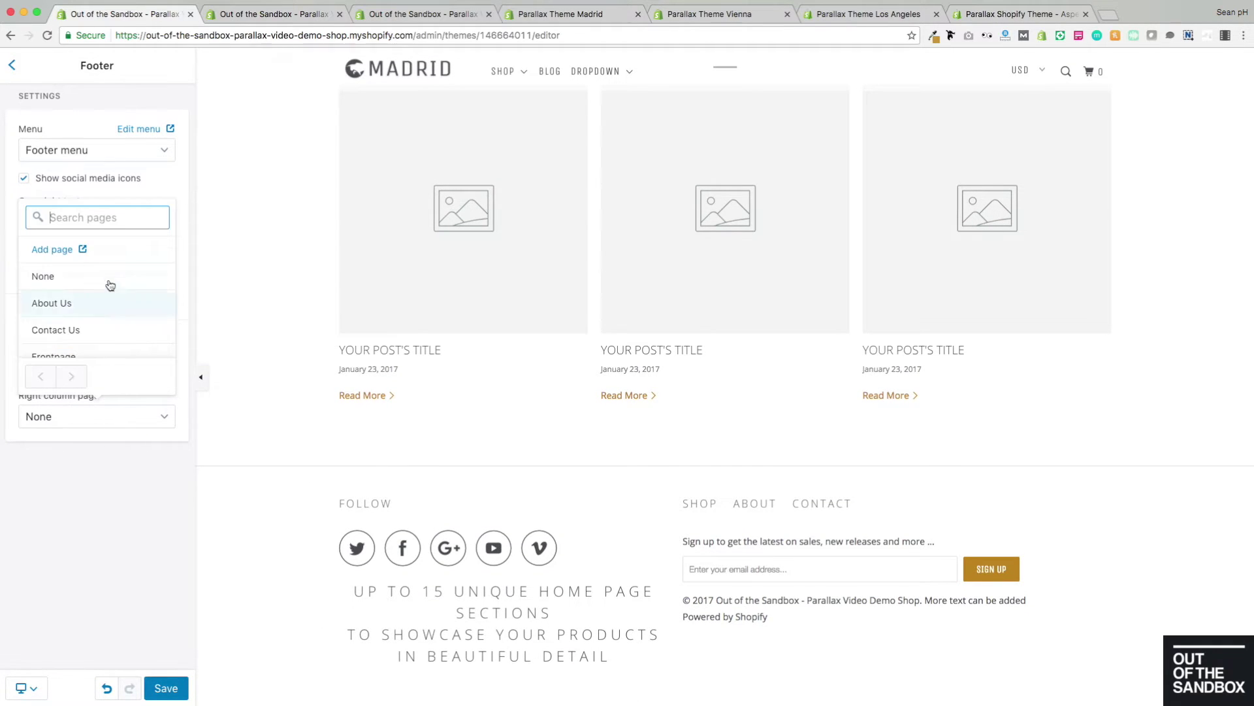
{"action": "scroll", "coordinate": [92, 320], "scroll_direction": "down", "scroll_amount": 2}
{"action": "left_click", "coordinate": [75, 328]}
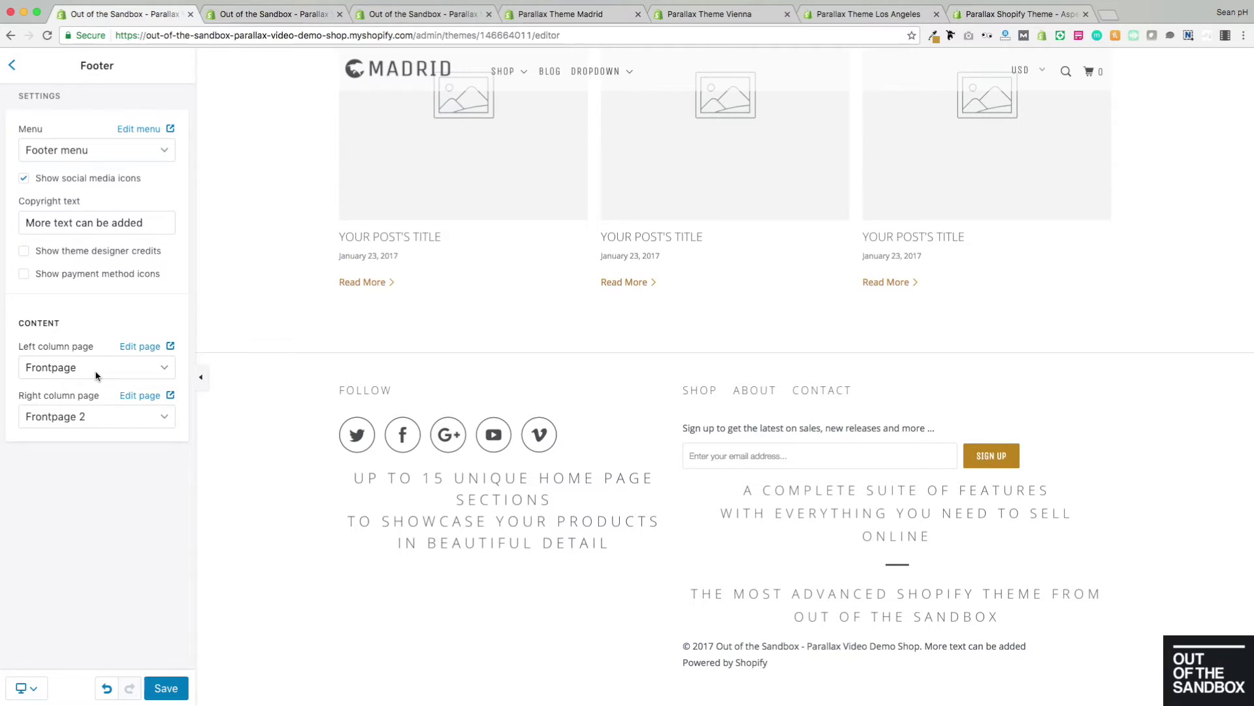
Set both the left and right footer column pages to None and save the theme changes
{"action": "left_click", "coordinate": [105, 369]}
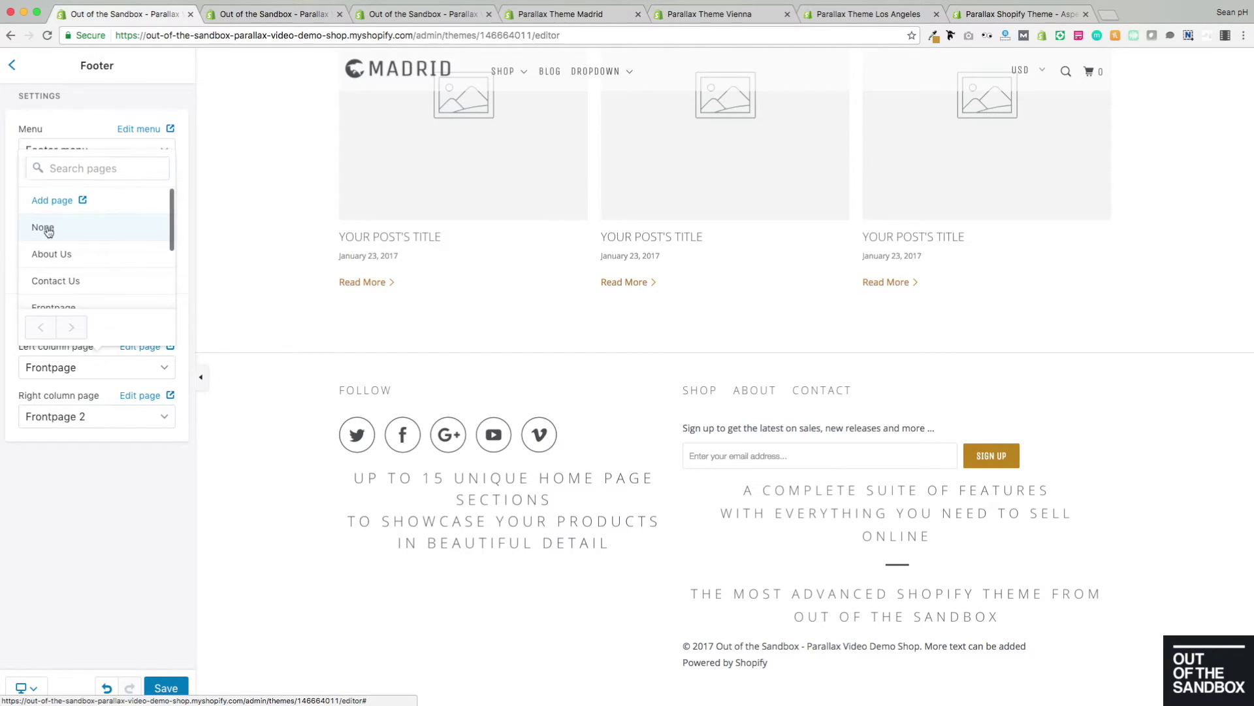
{"action": "left_click", "coordinate": [48, 230]}
{"action": "left_click", "coordinate": [92, 416]}
{"action": "left_click", "coordinate": [72, 275]}
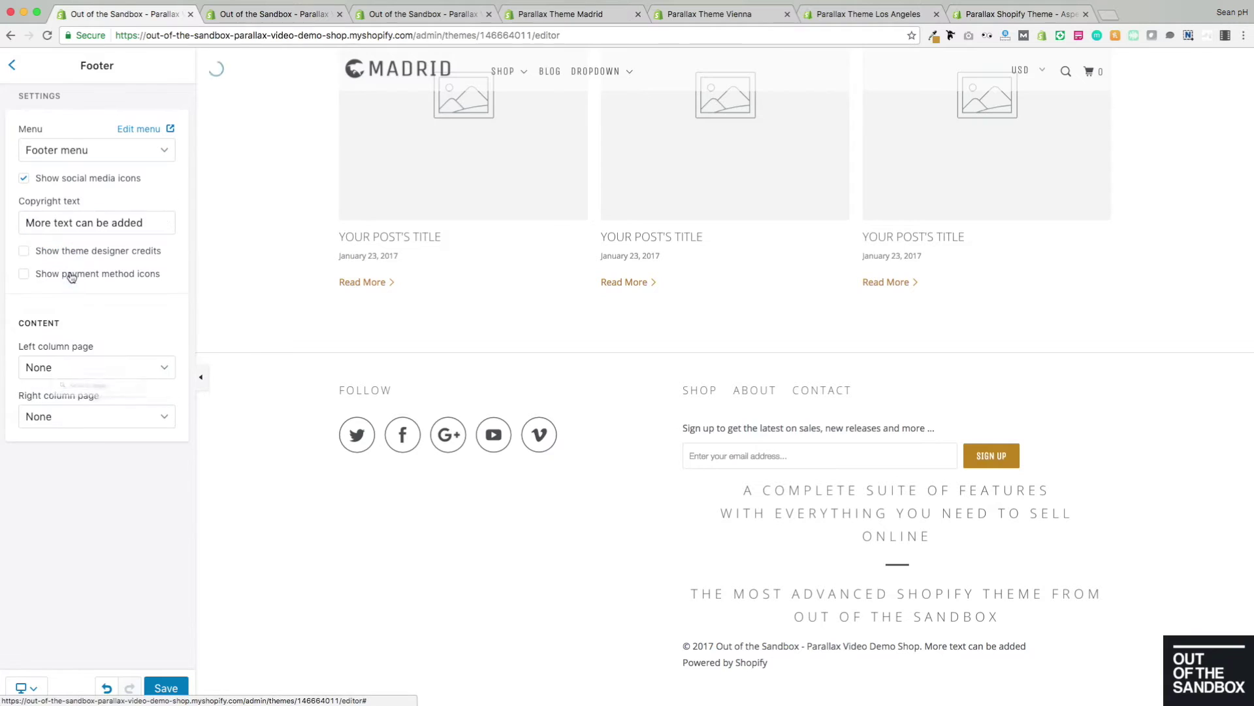
{"action": "left_click", "coordinate": [171, 688]}
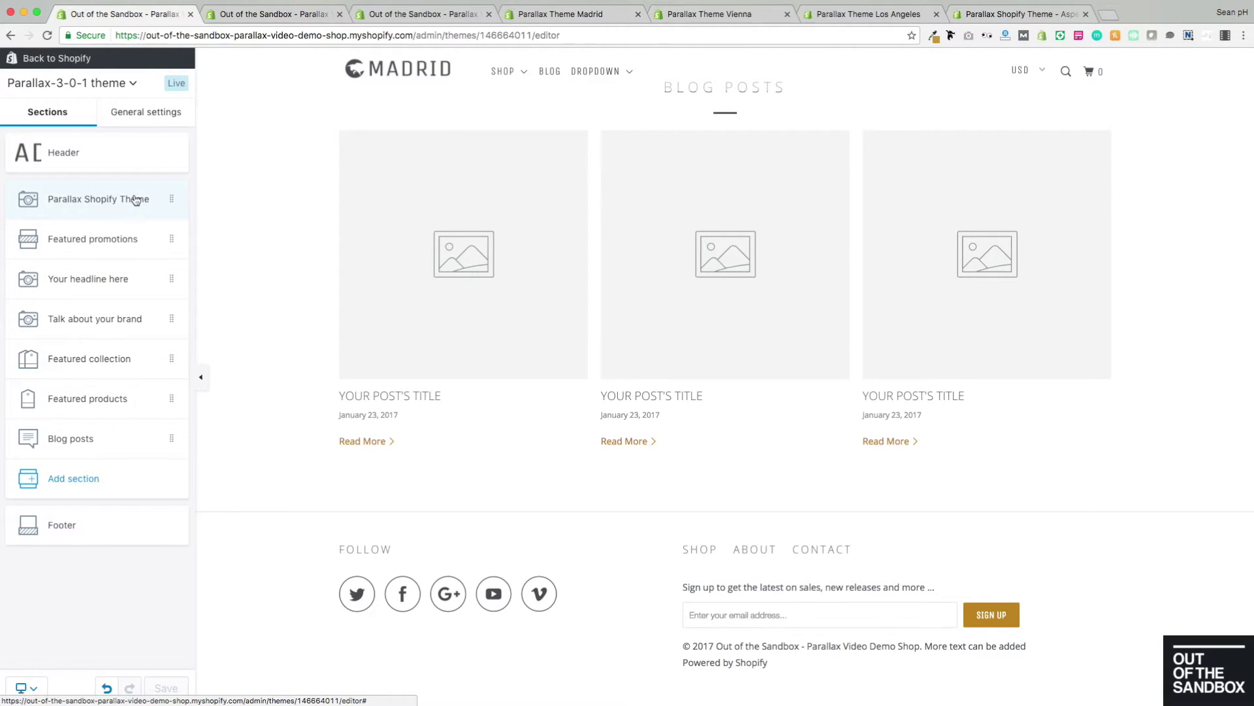
Reorder the home page sections after Featured promotions as Featured collection, Talk about your brand, and Your headline here
{"action": "scroll", "coordinate": [324, 427], "scroll_direction": "up", "scroll_amount": 10}
{"action": "scroll", "coordinate": [325, 426], "scroll_direction": "up", "scroll_amount": 8}
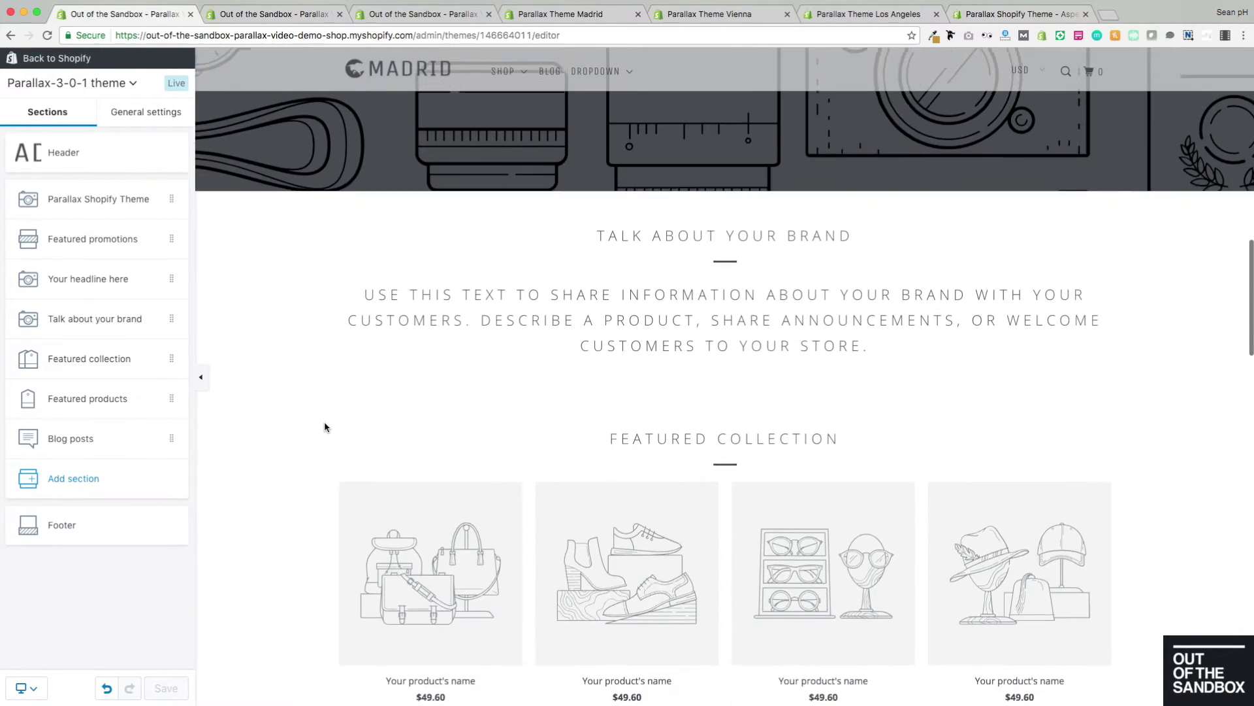
{"action": "scroll", "coordinate": [324, 426], "scroll_direction": "up", "scroll_amount": 3}
{"action": "left_click_drag", "start_coordinate": [171, 278], "coordinate": [179, 357]}
{"action": "left_click_drag", "start_coordinate": [171, 278], "coordinate": [156, 320]}
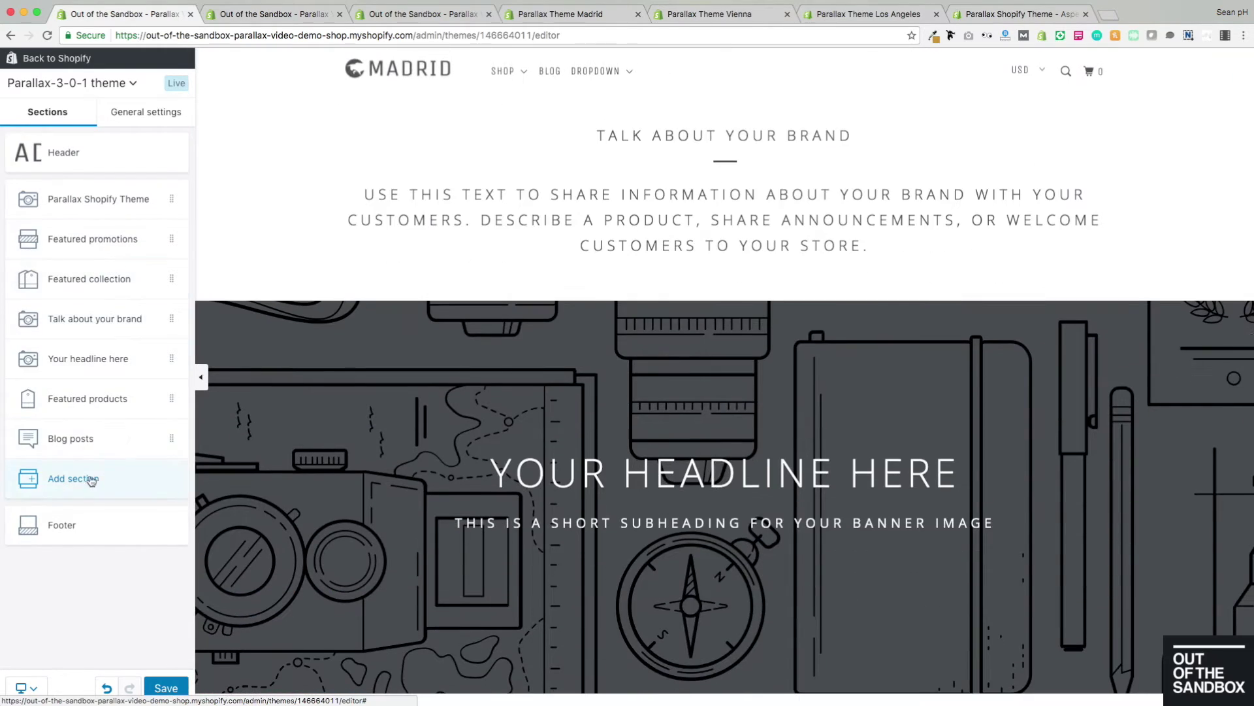
Open the list of sections that can be added to the home page and examine the available section types
{"action": "scroll", "coordinate": [297, 451], "scroll_direction": "up", "scroll_amount": 15}
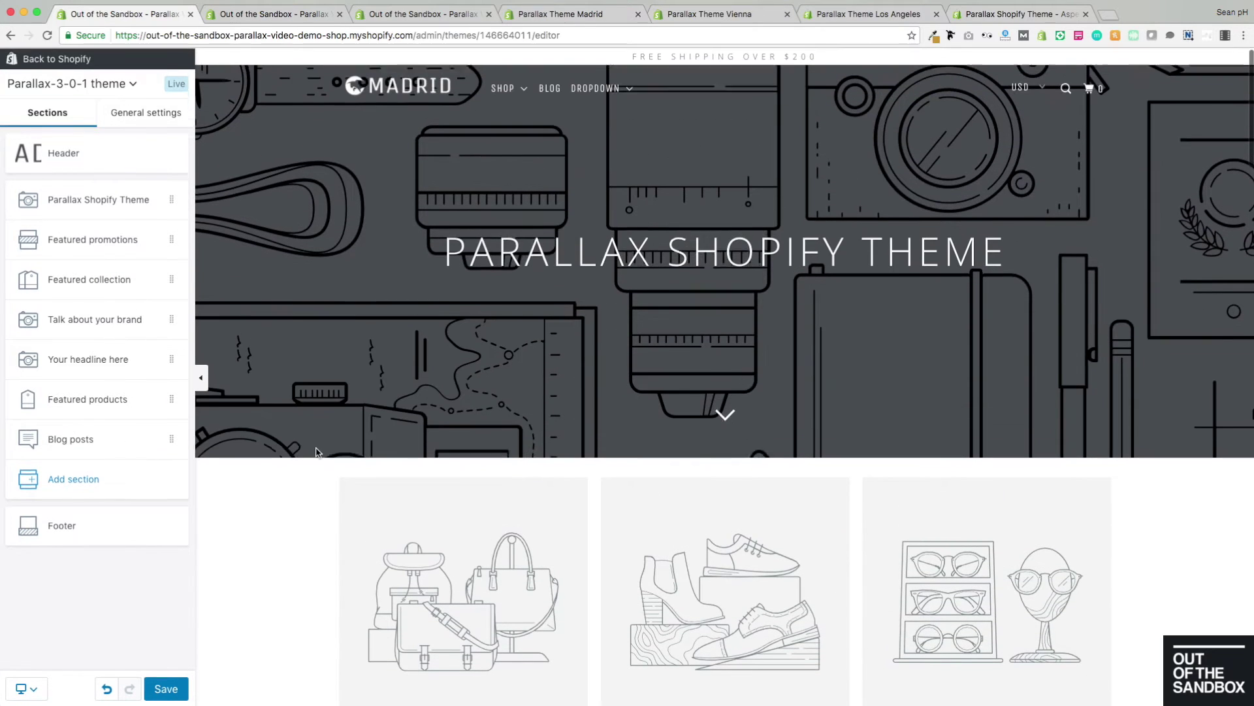
{"action": "left_click", "coordinate": [85, 482]}
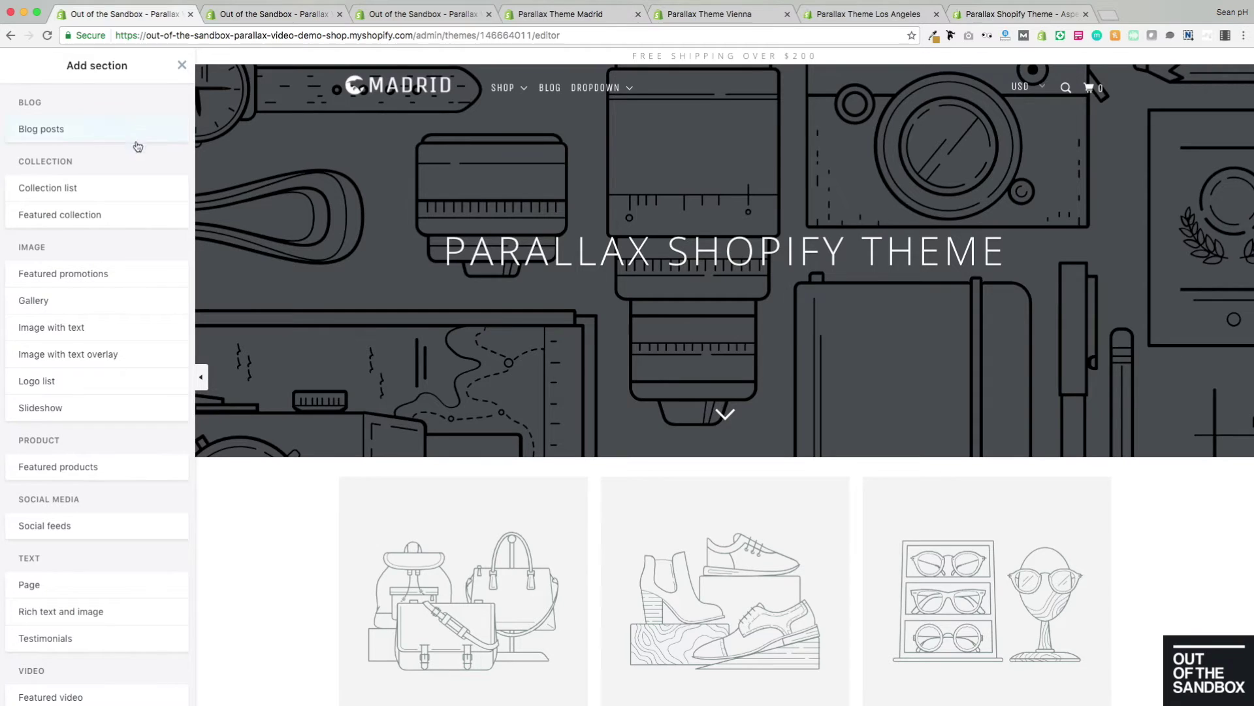
{"action": "scroll", "coordinate": [120, 106], "scroll_direction": "down", "scroll_amount": 2}
{"action": "scroll", "coordinate": [112, 192], "scroll_direction": "up", "scroll_amount": 2}
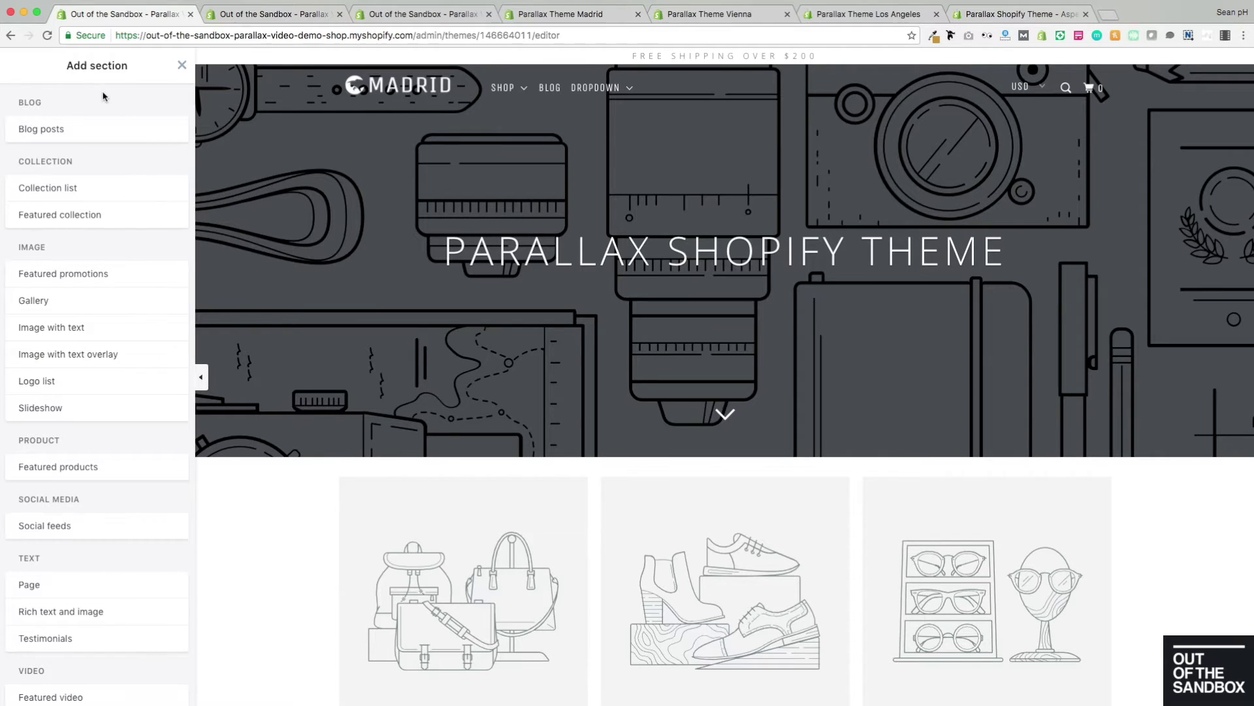
{"action": "scroll", "coordinate": [103, 97], "scroll_direction": "down", "scroll_amount": 1}
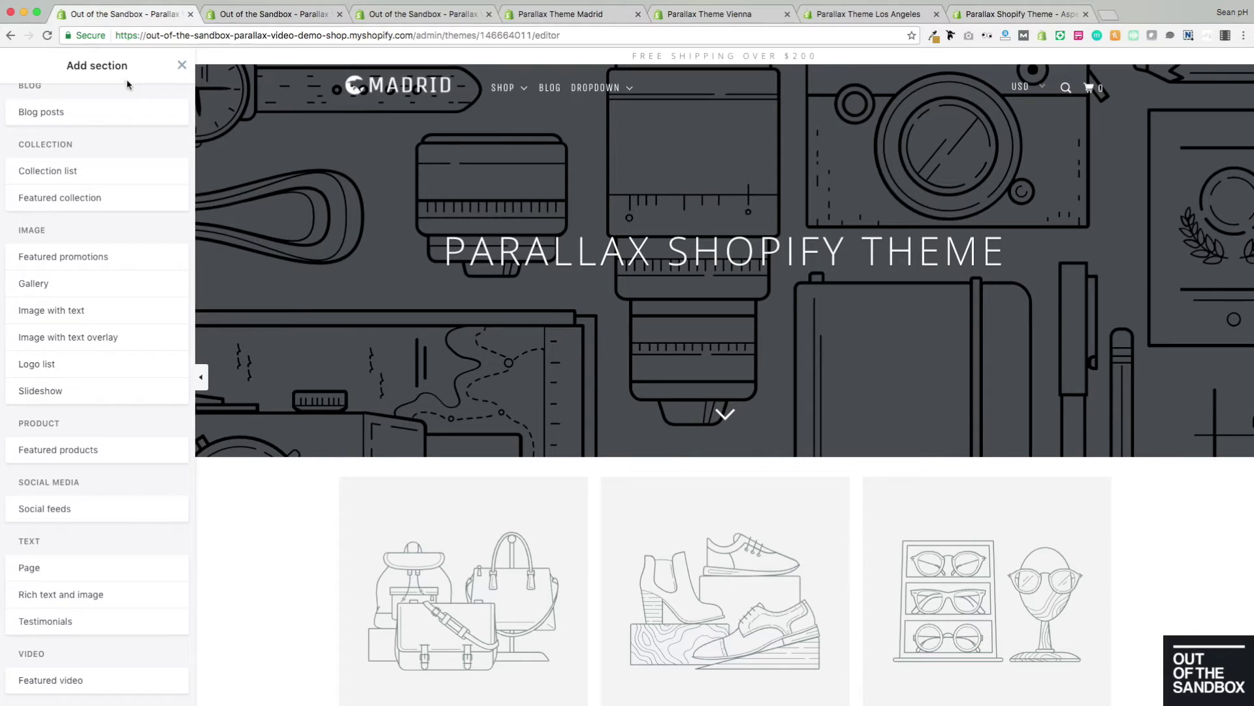
Open the iPhone Cases collection page from the store's Shop menu and review its Collection section settings
{"action": "mouse_move", "coordinate": [506, 90]}
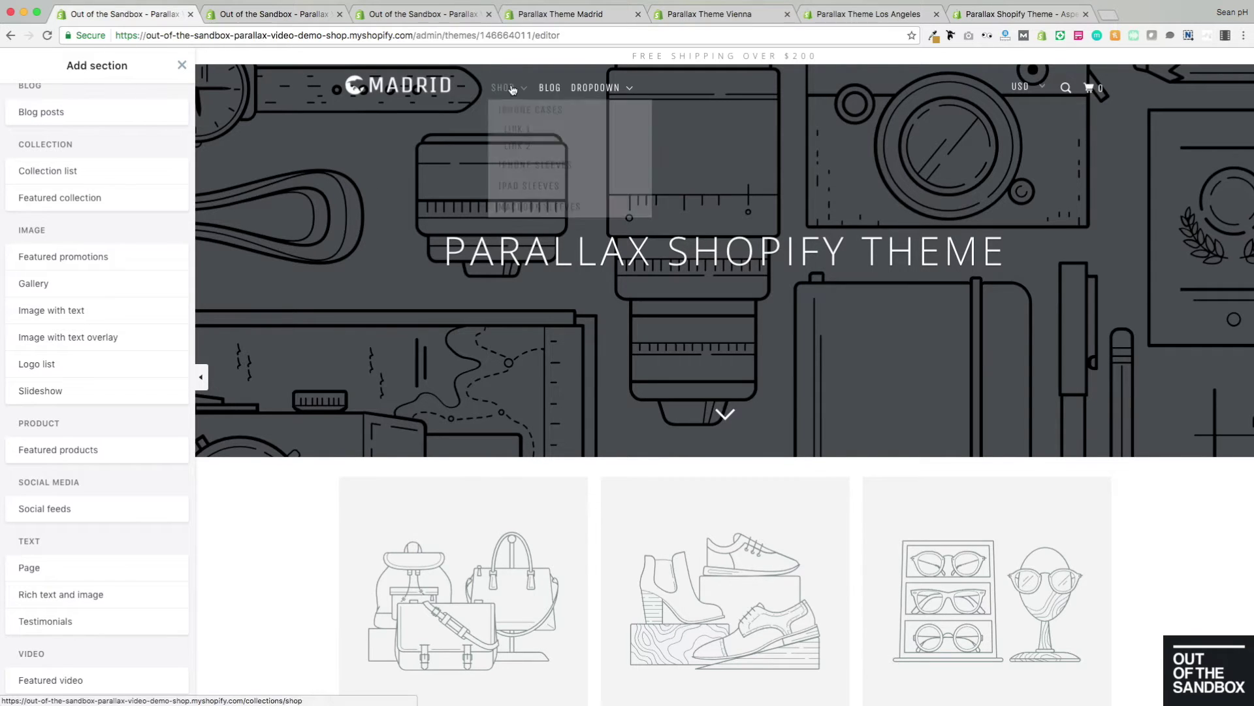
{"action": "left_click", "coordinate": [520, 115]}
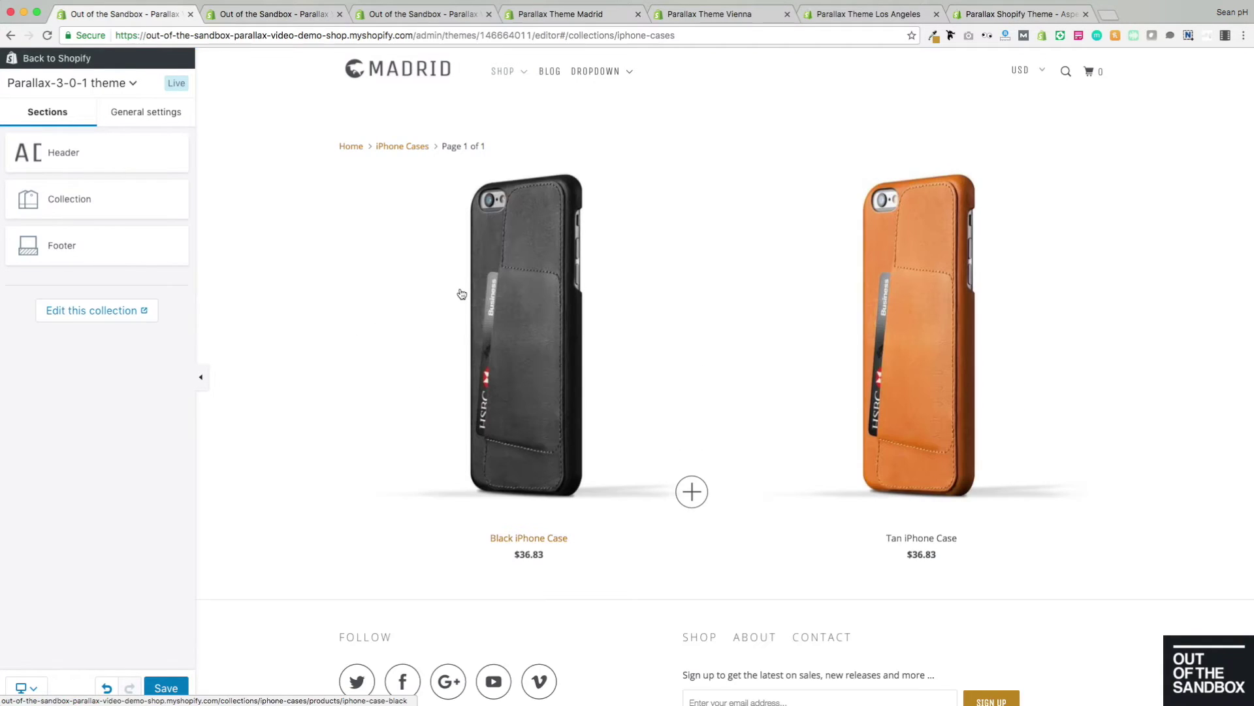
{"action": "left_click", "coordinate": [82, 204]}
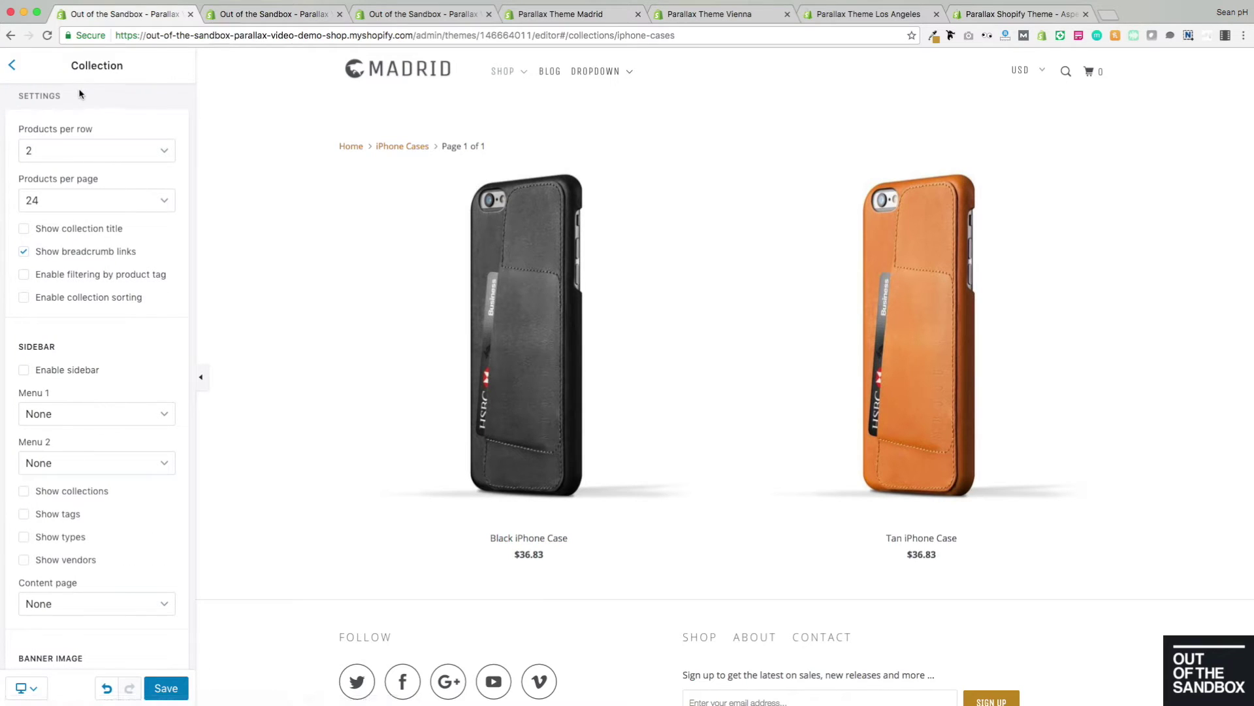
{"action": "scroll", "coordinate": [98, 449], "scroll_direction": "down", "scroll_amount": 5}
{"action": "scroll", "coordinate": [96, 449], "scroll_direction": "down", "scroll_amount": 1}
{"action": "scroll", "coordinate": [97, 450], "scroll_direction": "up", "scroll_amount": 5}
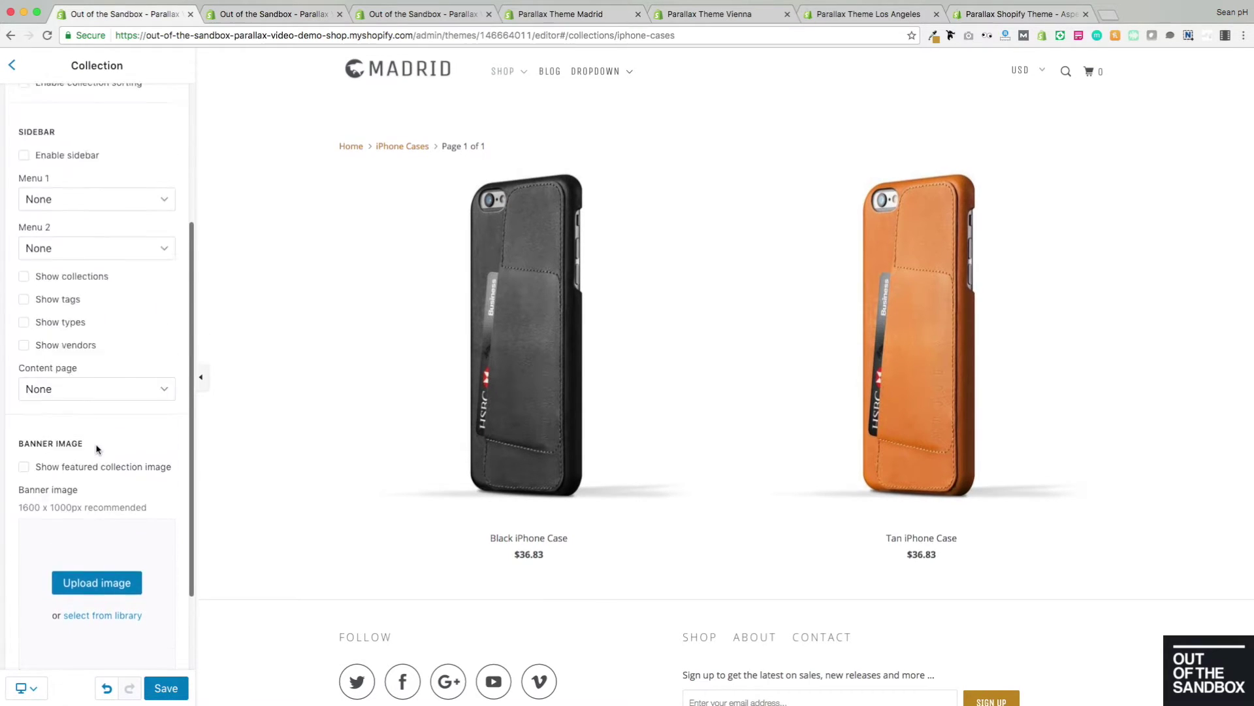
{"action": "scroll", "coordinate": [97, 449], "scroll_direction": "down", "scroll_amount": 4}
{"action": "scroll", "coordinate": [95, 442], "scroll_direction": "up", "scroll_amount": 5}
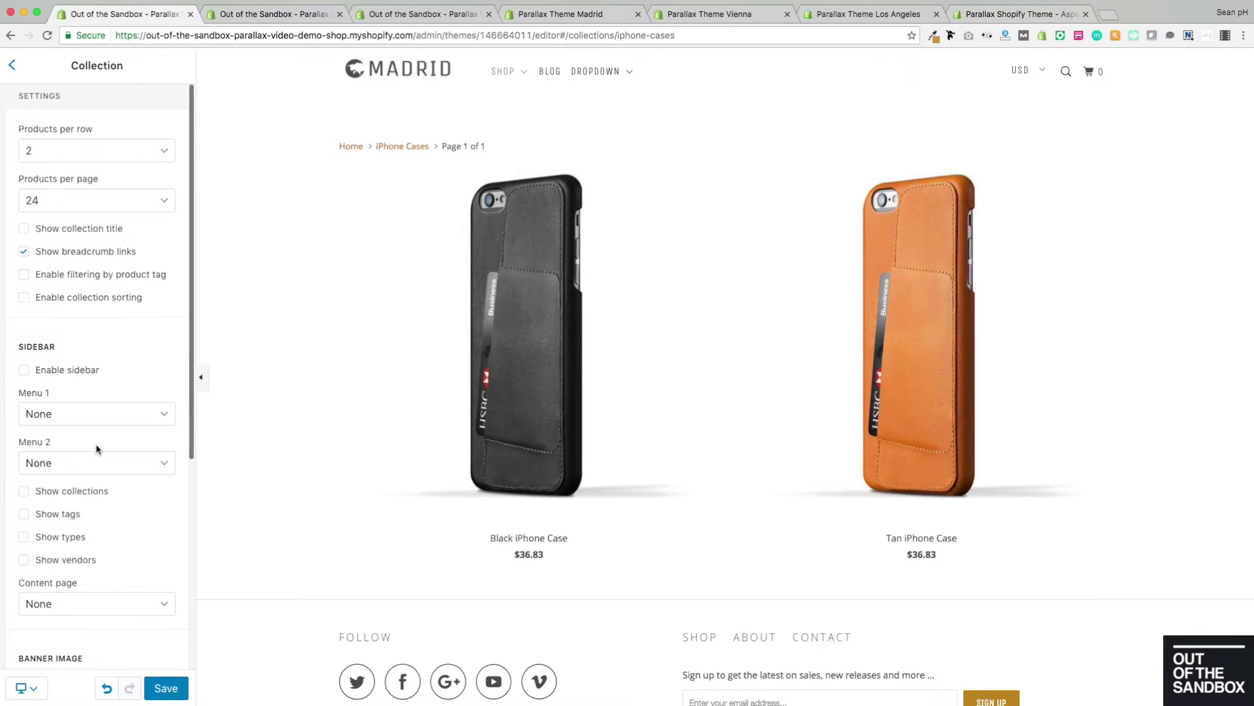
Open the Black iPhone Case product page from the collection and review its Product section settings
{"action": "left_click", "coordinate": [549, 358]}
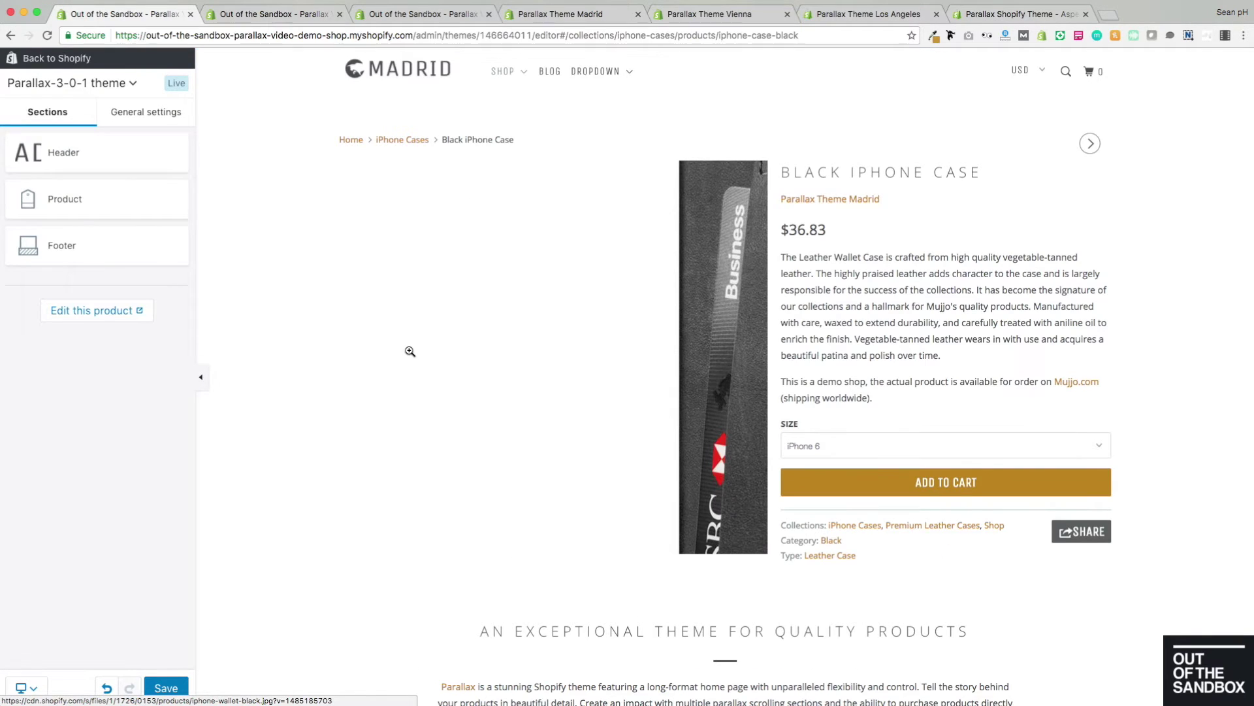
{"action": "left_click", "coordinate": [114, 199]}
{"action": "scroll", "coordinate": [103, 142], "scroll_direction": "down", "scroll_amount": 3}
{"action": "scroll", "coordinate": [103, 142], "scroll_direction": "up", "scroll_amount": 3}
{"action": "scroll", "coordinate": [102, 142], "scroll_direction": "down", "scroll_amount": 3}
{"action": "scroll", "coordinate": [102, 143], "scroll_direction": "up", "scroll_amount": 3}
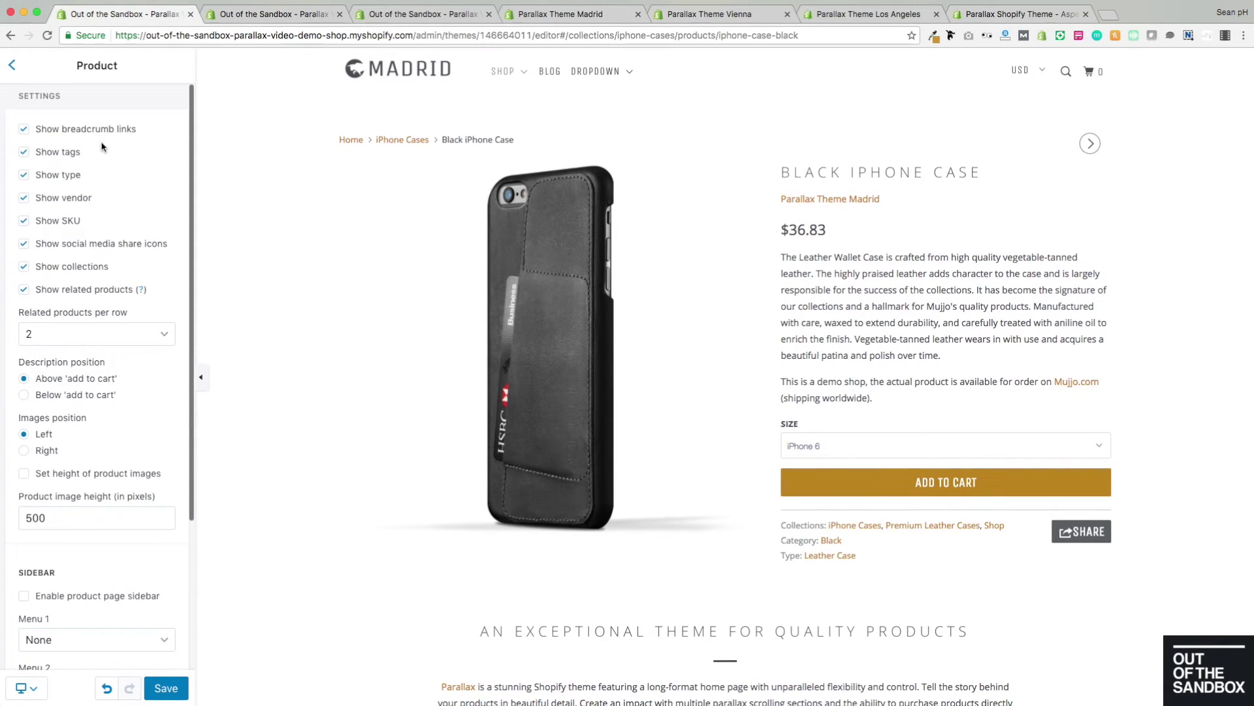
{"action": "left_click", "coordinate": [13, 67]}
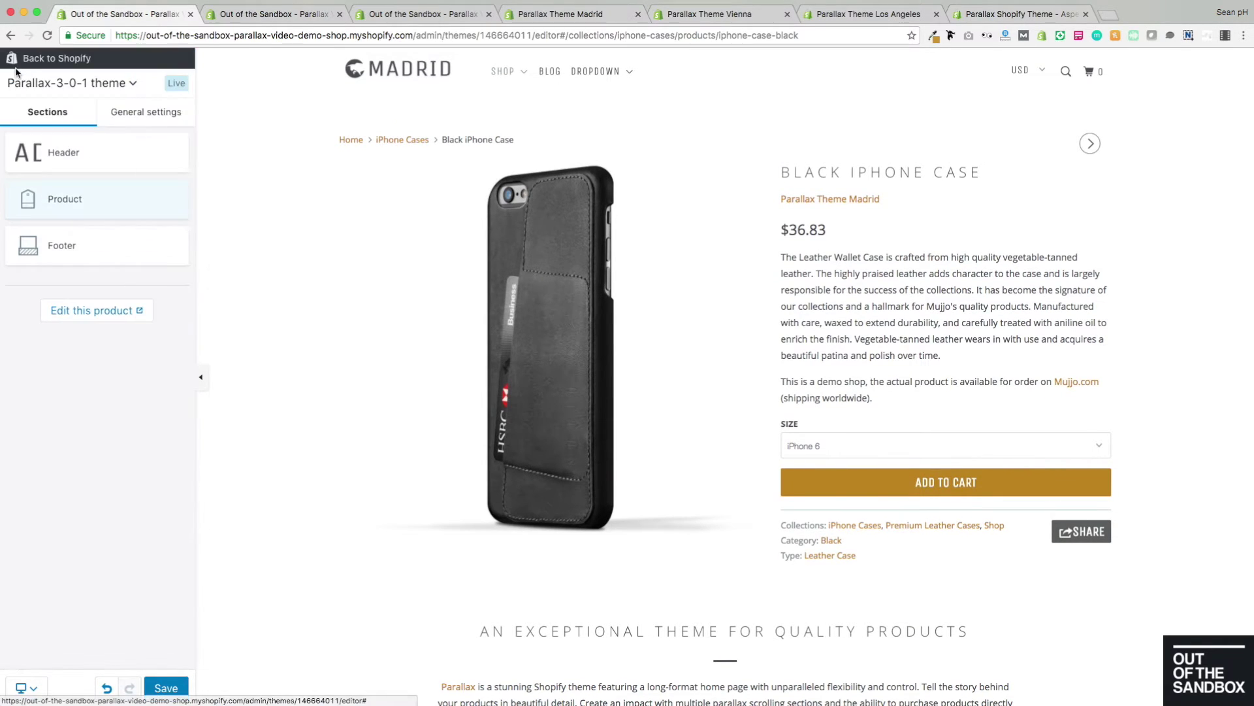
Return to the home page and preview the Blog posts, Collection list and Featured collection sections that can be added
{"action": "left_click", "coordinate": [388, 74]}
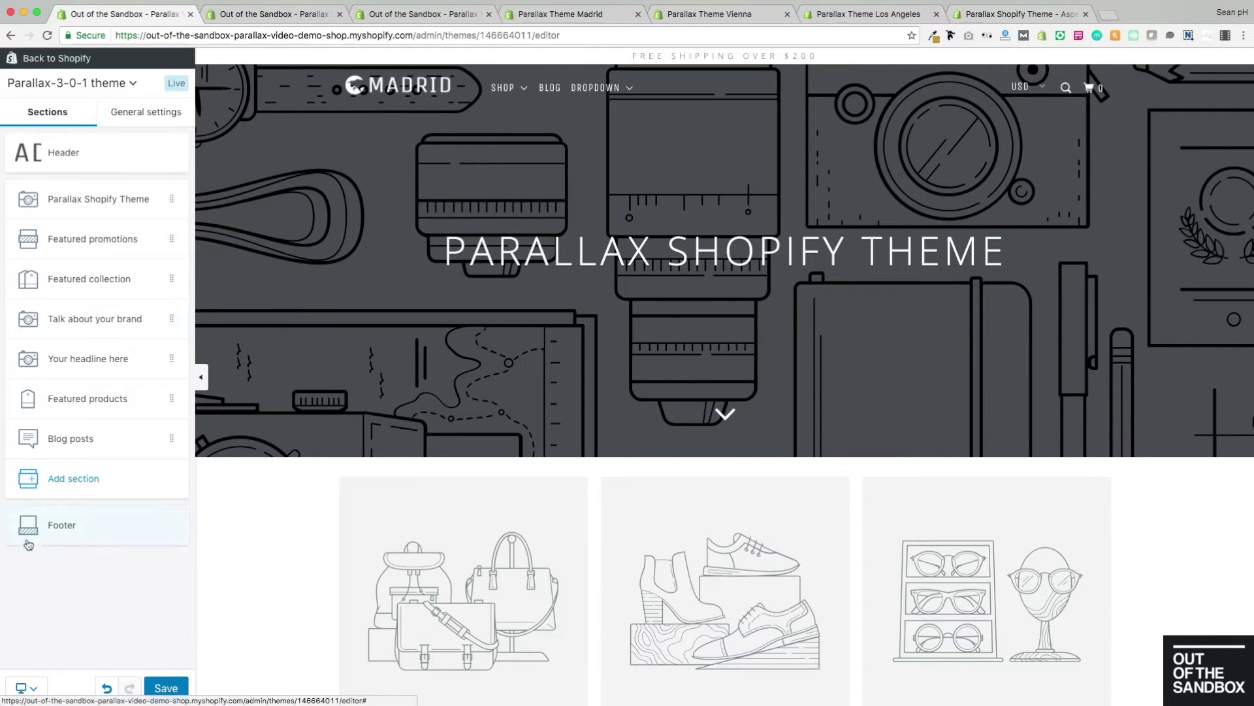
{"action": "left_click", "coordinate": [85, 484]}
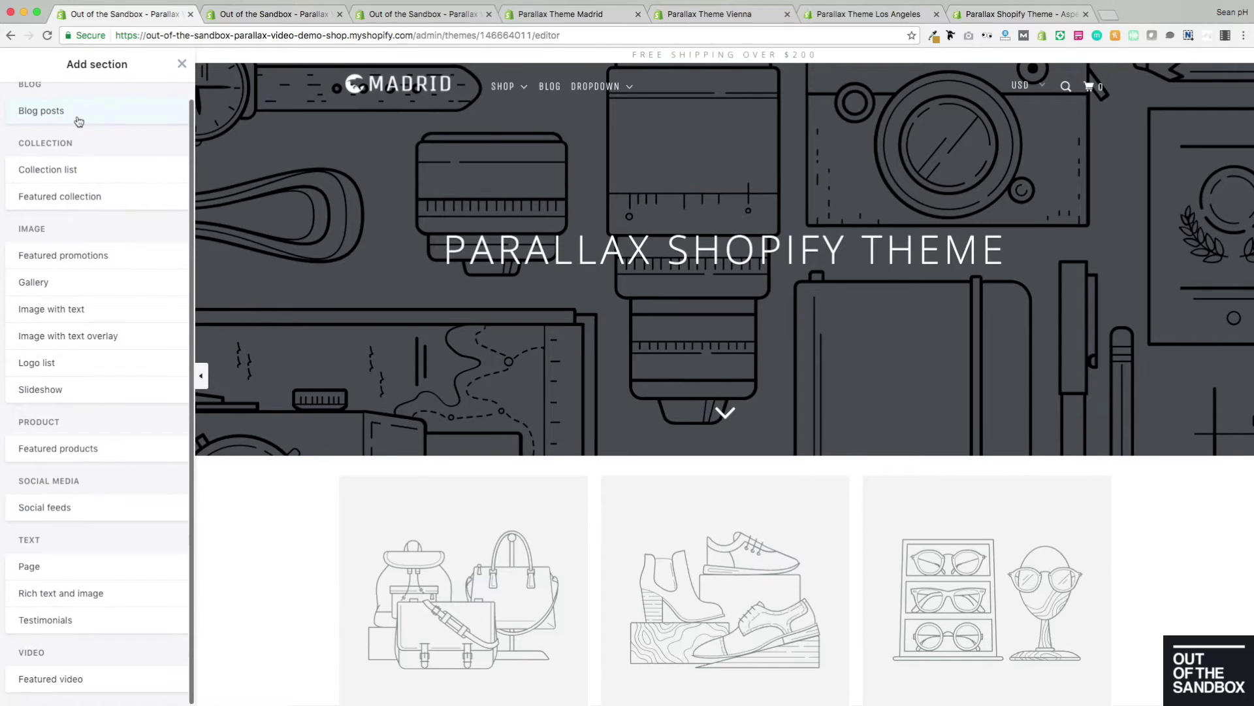
{"action": "scroll", "coordinate": [59, 108], "scroll_direction": "up", "scroll_amount": 1}
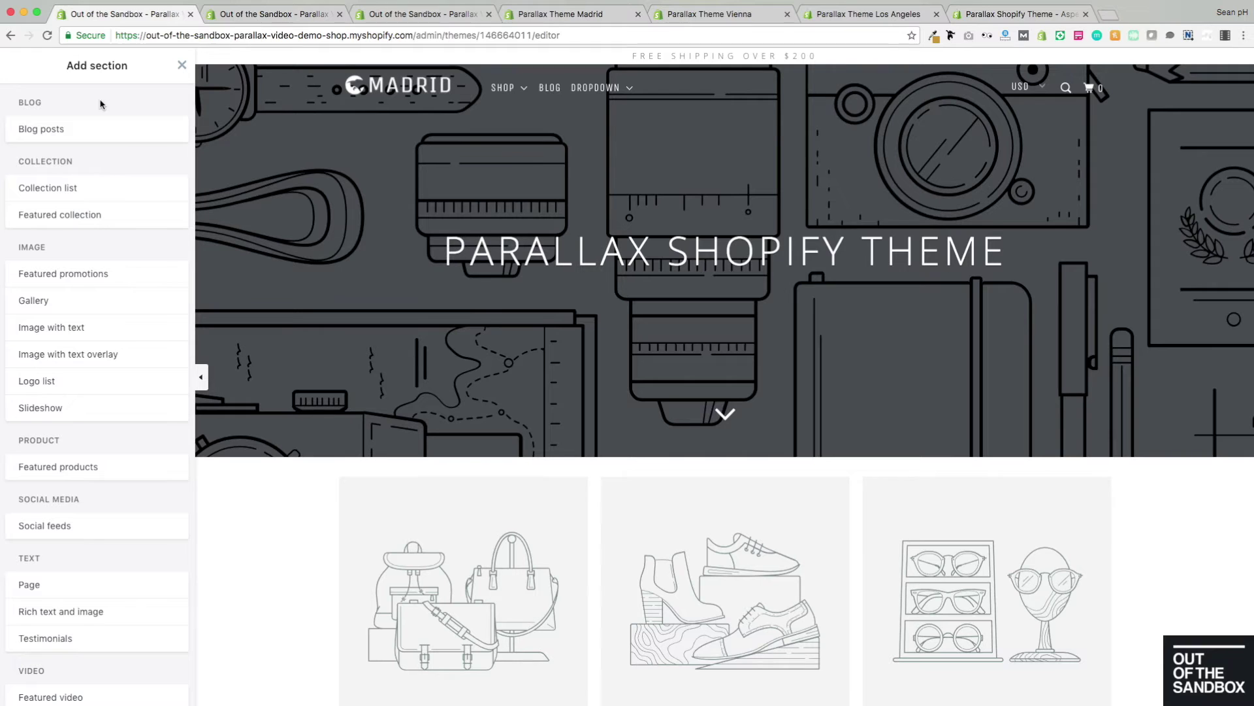
{"action": "left_click", "coordinate": [81, 136]}
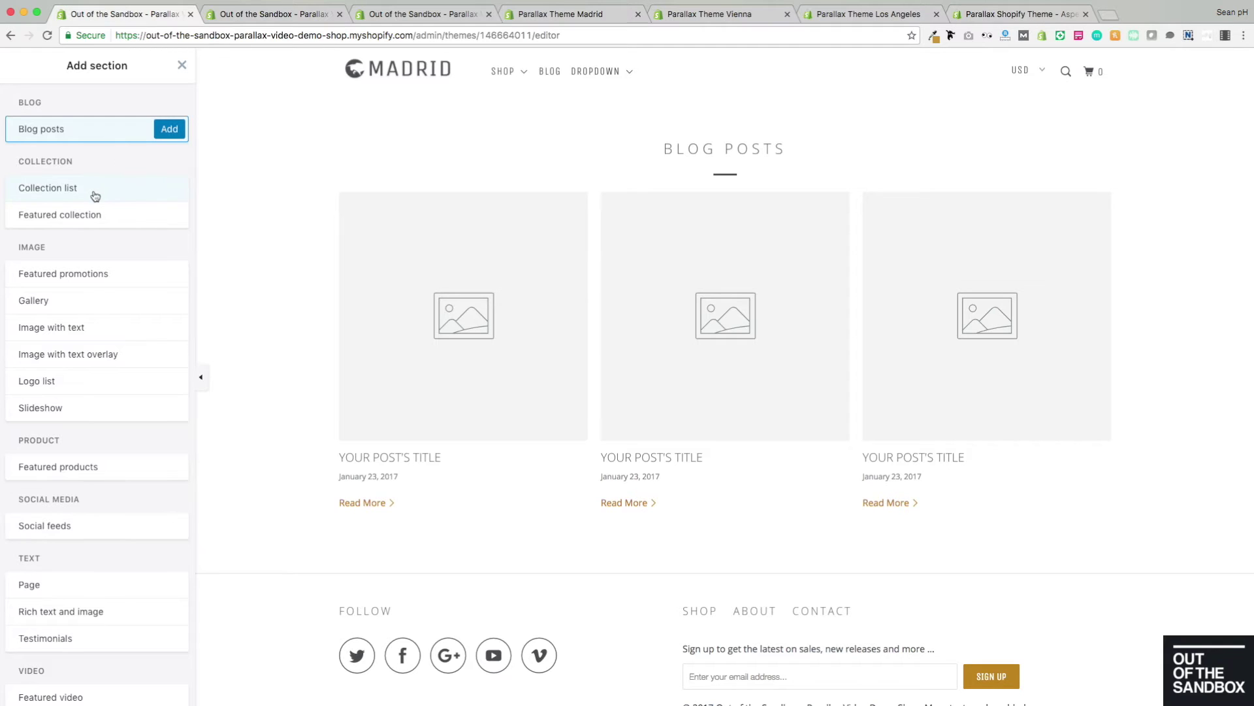
{"action": "mouse_move", "coordinate": [93, 193]}
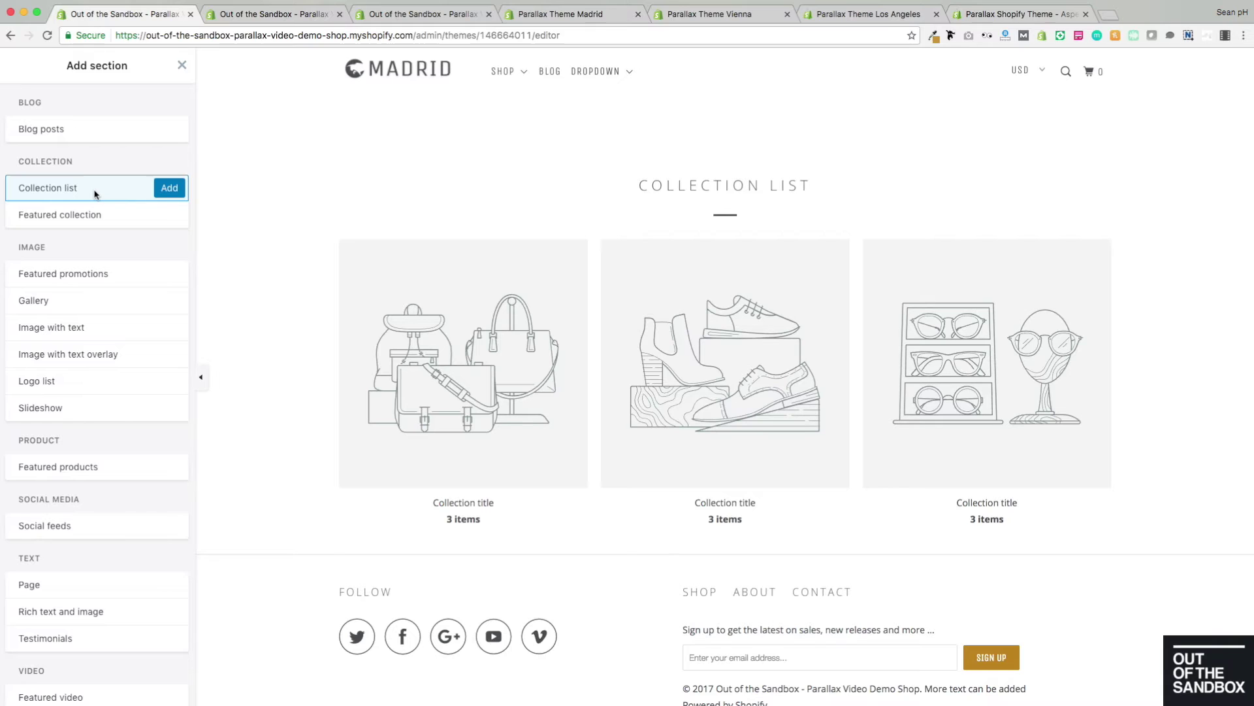
{"action": "mouse_move", "coordinate": [77, 222]}
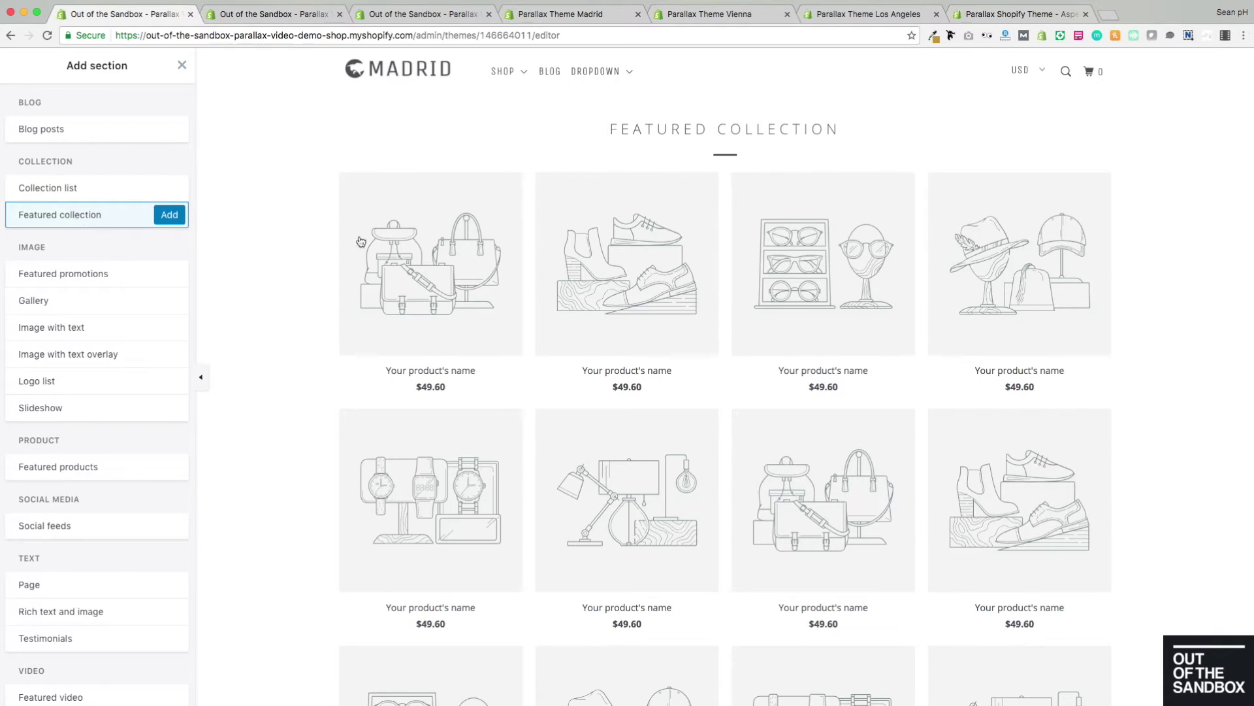
{"action": "scroll", "coordinate": [233, 246], "scroll_direction": "down", "scroll_amount": 3}
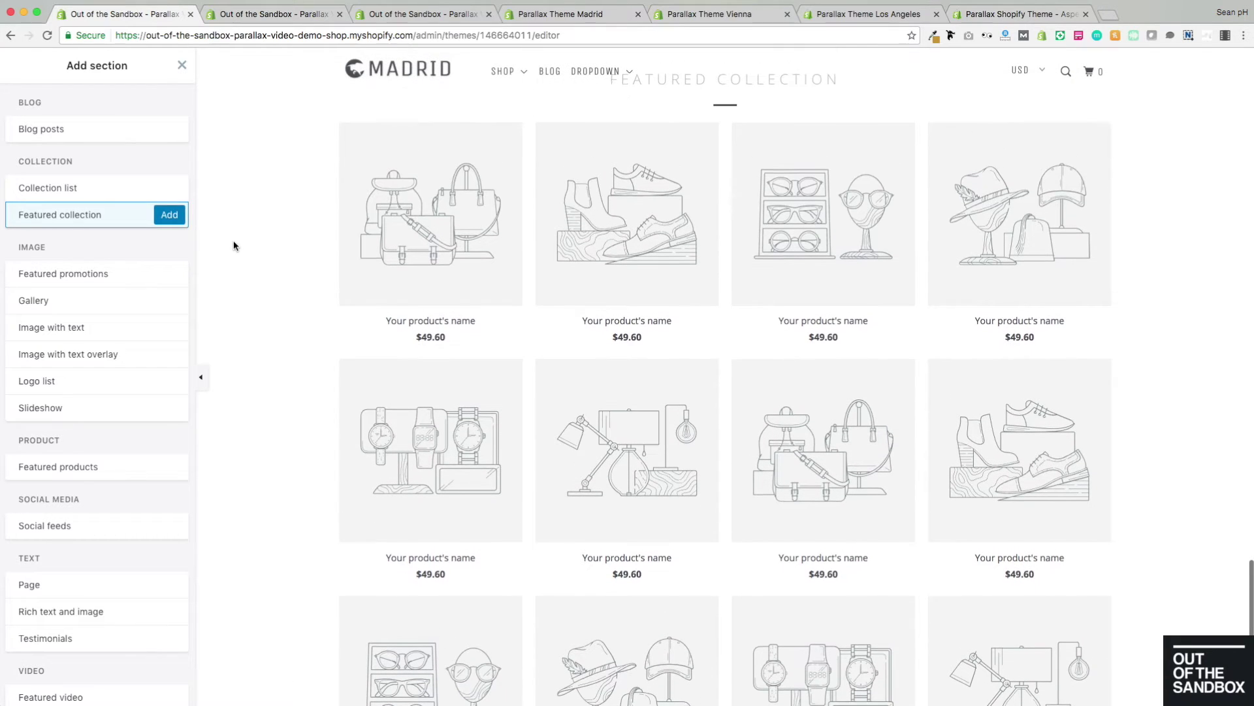
Preview the addable image sections, including Gallery, Image with text, Image with text overlay, Logo list and Slideshow
{"action": "mouse_move", "coordinate": [76, 273]}
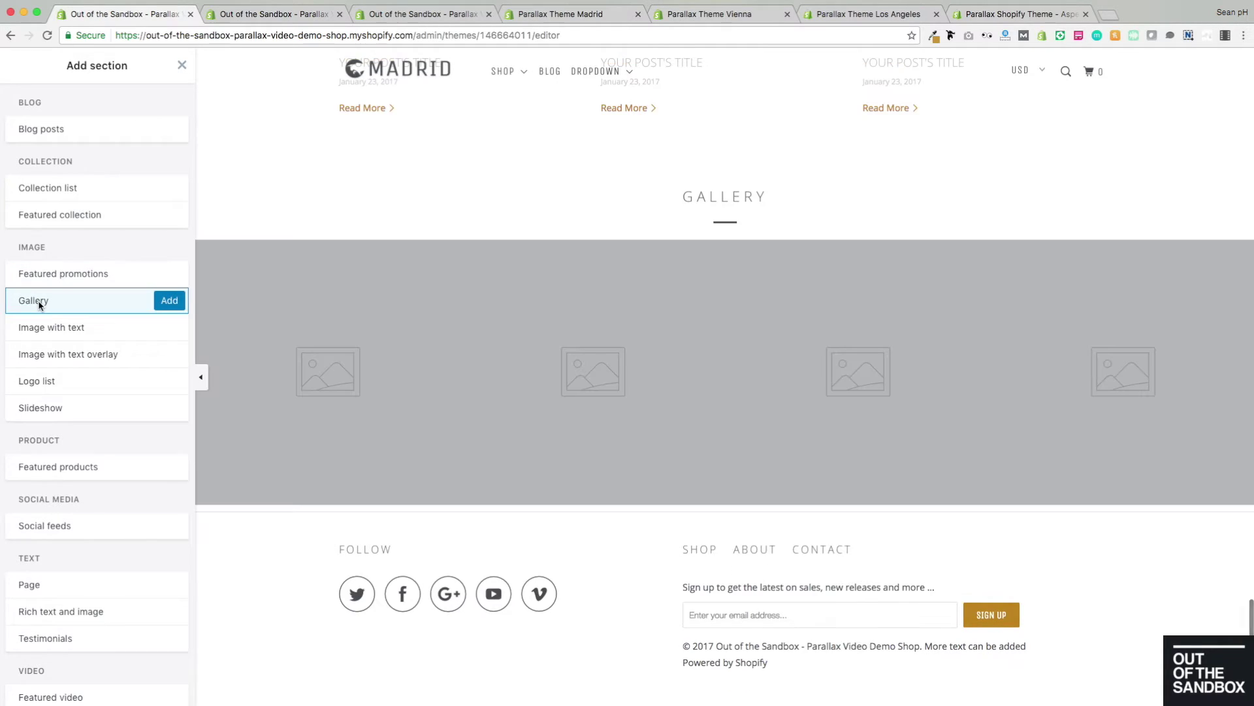
{"action": "left_click", "coordinate": [85, 330]}
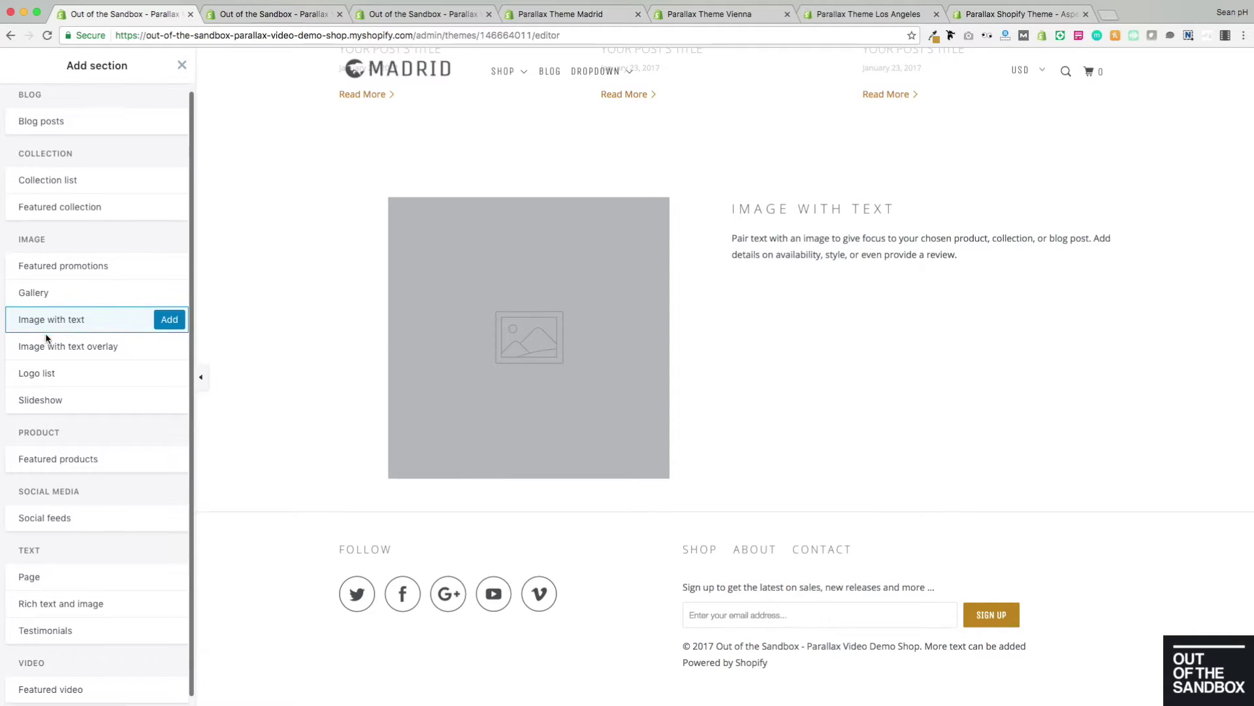
{"action": "scroll", "coordinate": [47, 338], "scroll_direction": "down", "scroll_amount": 1}
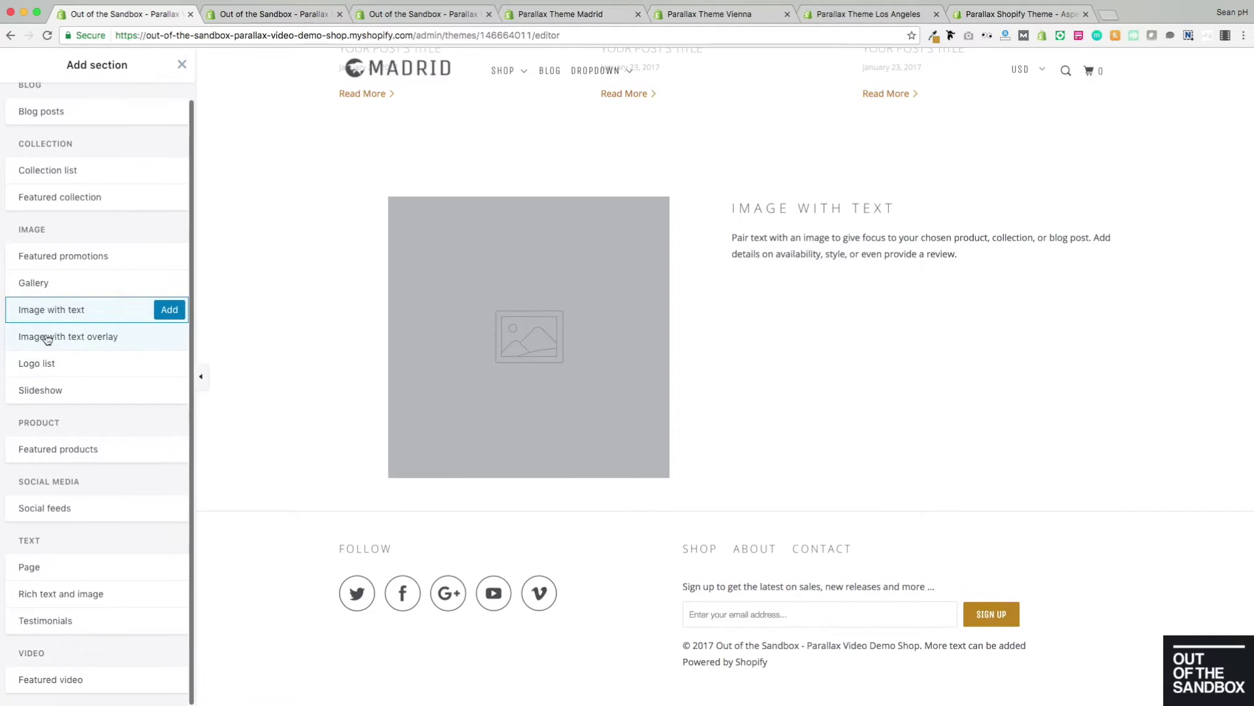
{"action": "left_click", "coordinate": [77, 339]}
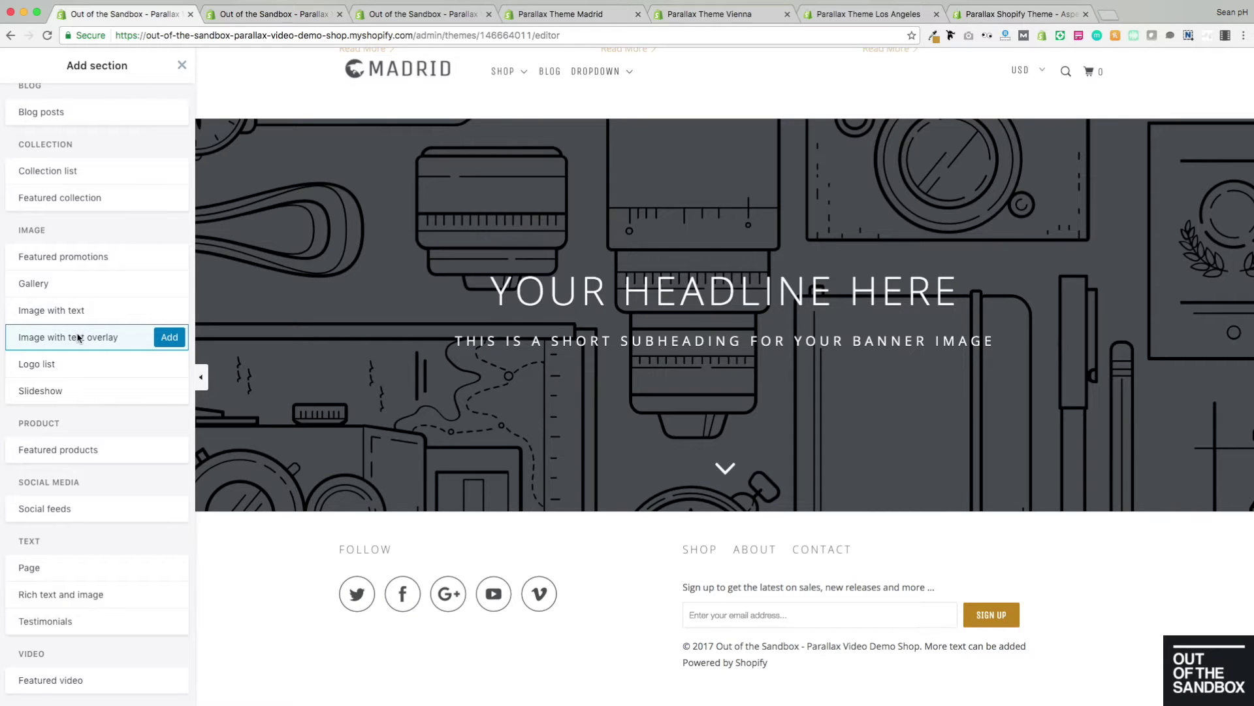
{"action": "left_click", "coordinate": [92, 366]}
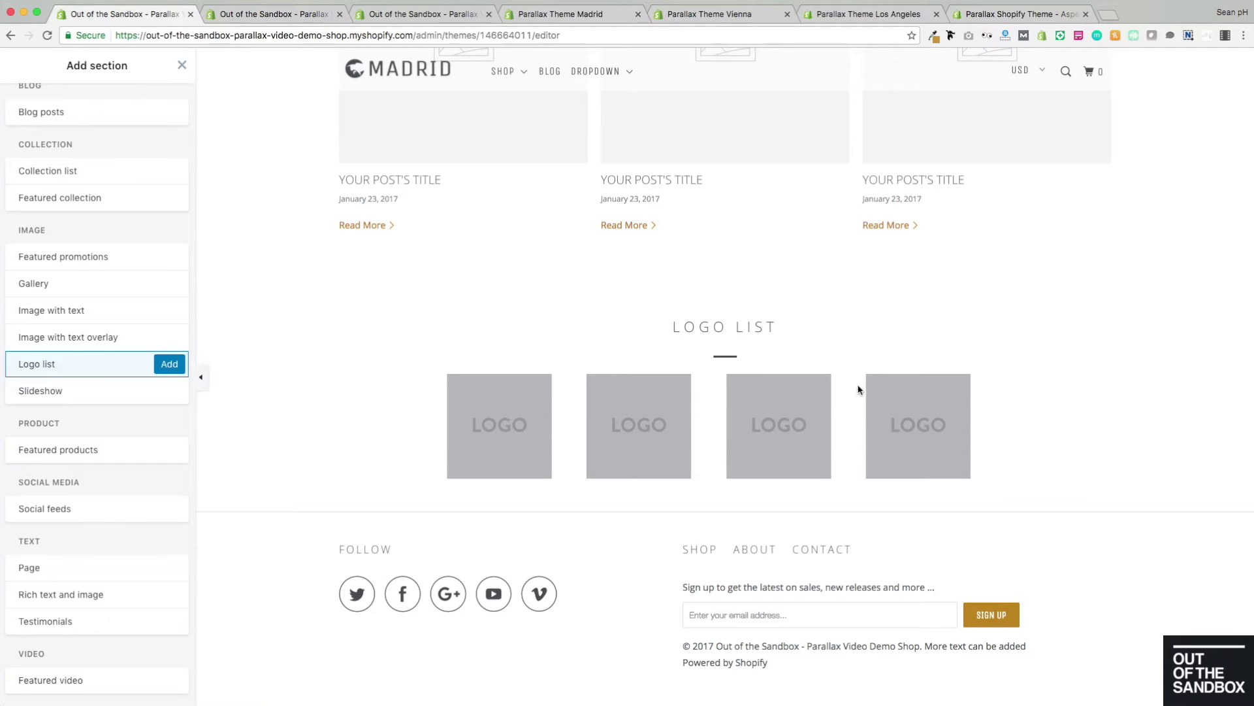
{"action": "mouse_move", "coordinate": [51, 397]}
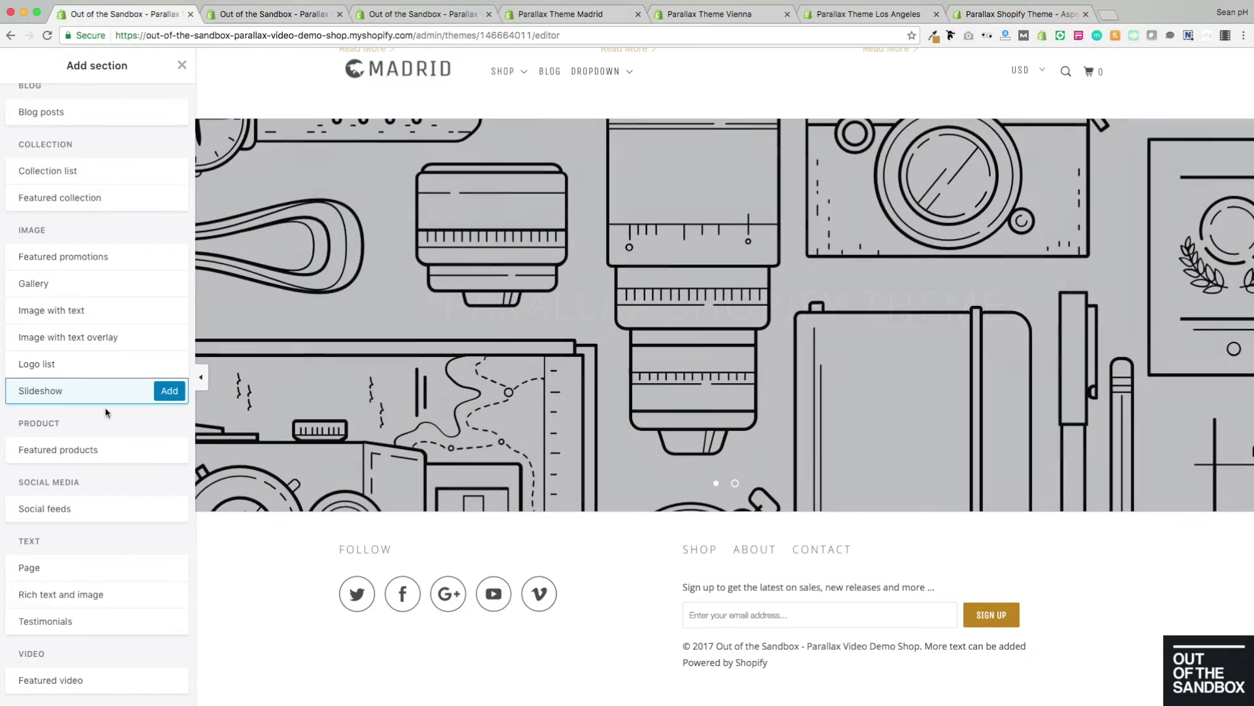
Preview the Featured products and Social feeds sections and look through their placeholder layouts
{"action": "left_click", "coordinate": [83, 456]}
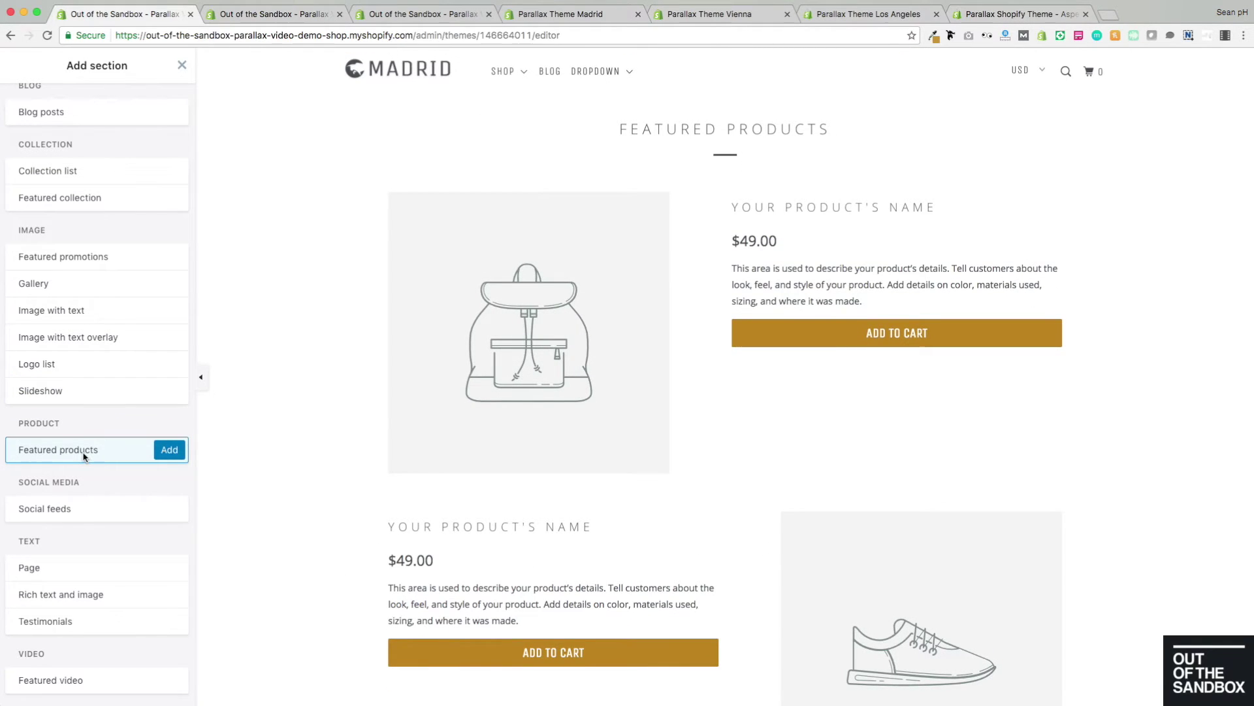
{"action": "scroll", "coordinate": [354, 262], "scroll_direction": "down", "scroll_amount": 2}
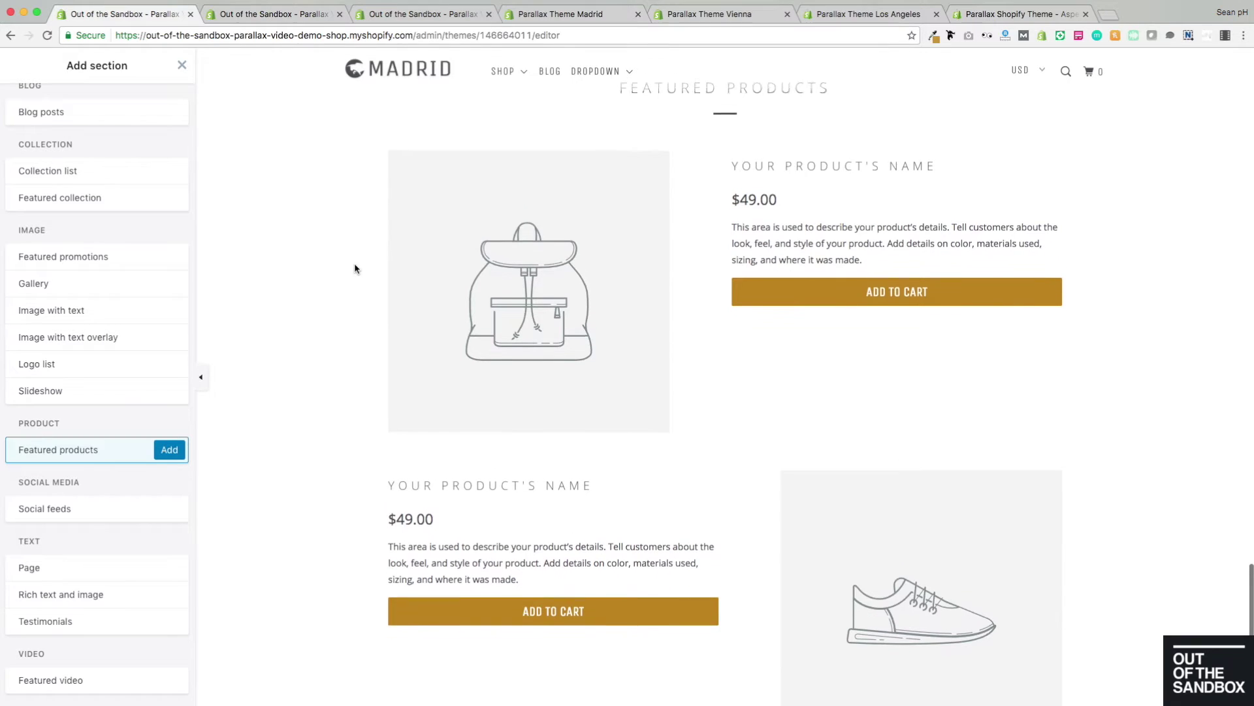
{"action": "scroll", "coordinate": [355, 267], "scroll_direction": "down", "scroll_amount": 5}
{"action": "scroll", "coordinate": [354, 268], "scroll_direction": "up", "scroll_amount": 4}
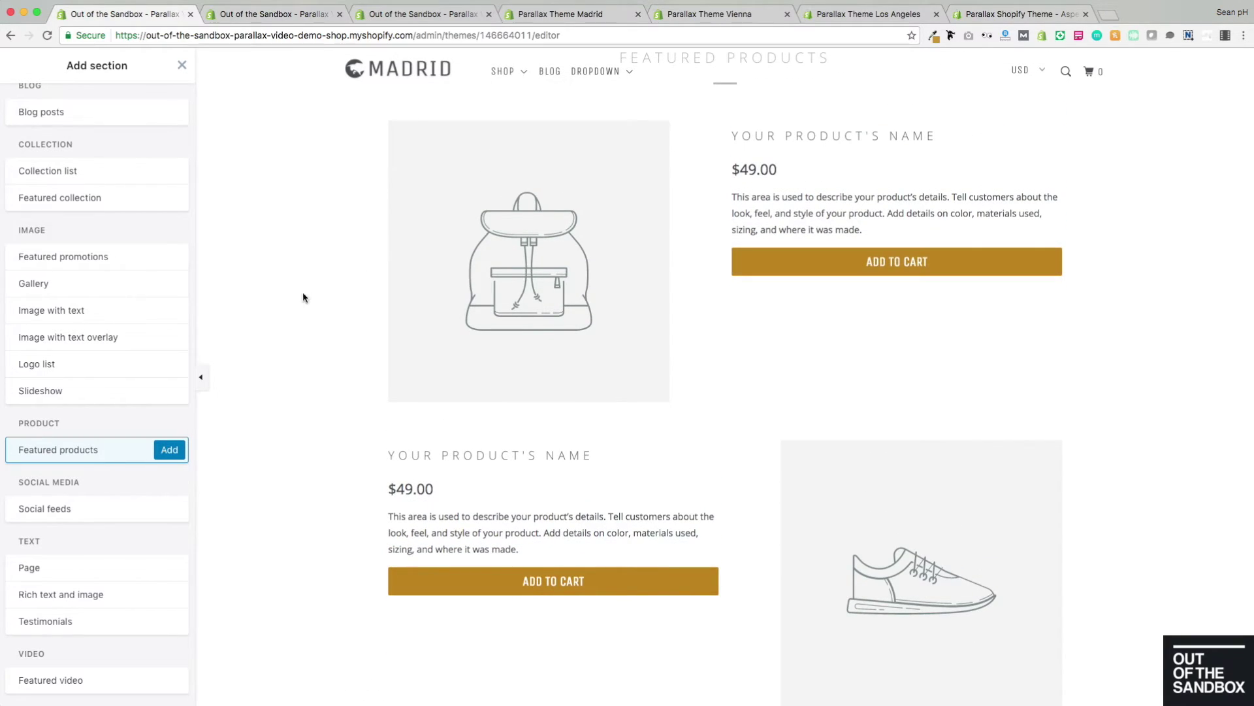
{"action": "scroll", "coordinate": [261, 304], "scroll_direction": "down", "scroll_amount": 1}
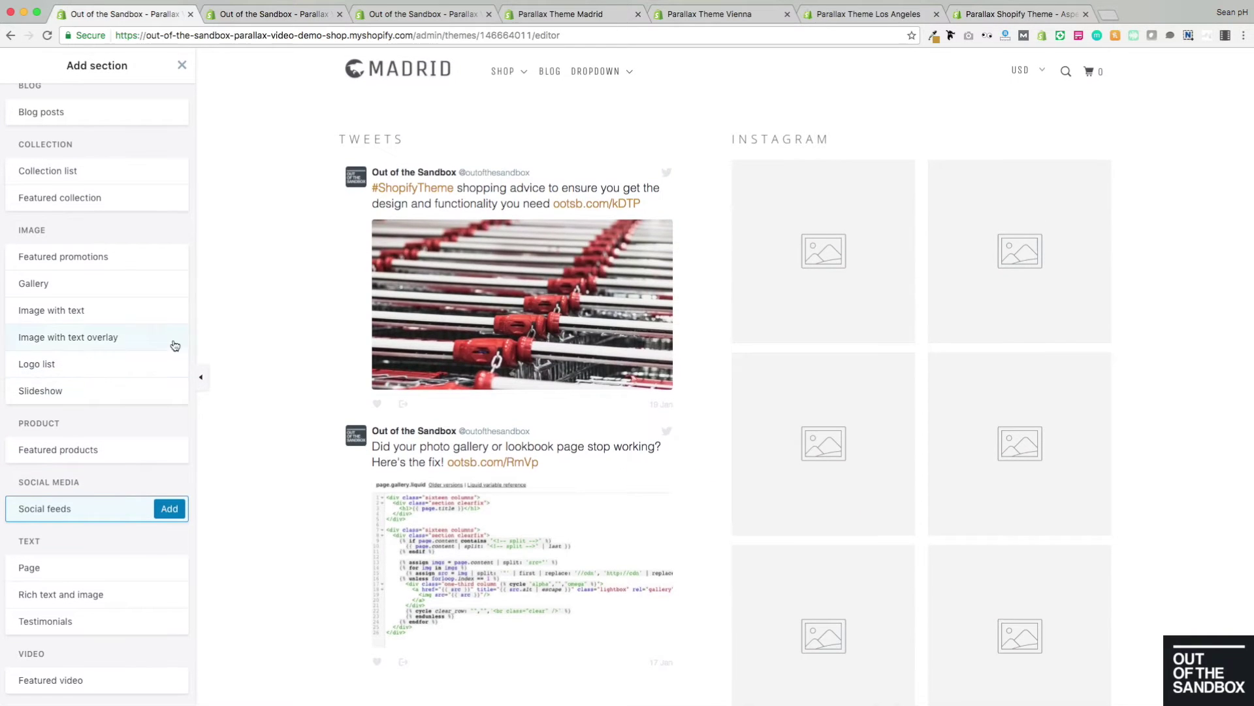
{"action": "scroll", "coordinate": [379, 337], "scroll_direction": "down", "scroll_amount": 2}
{"action": "scroll", "coordinate": [379, 336], "scroll_direction": "up", "scroll_amount": 1}
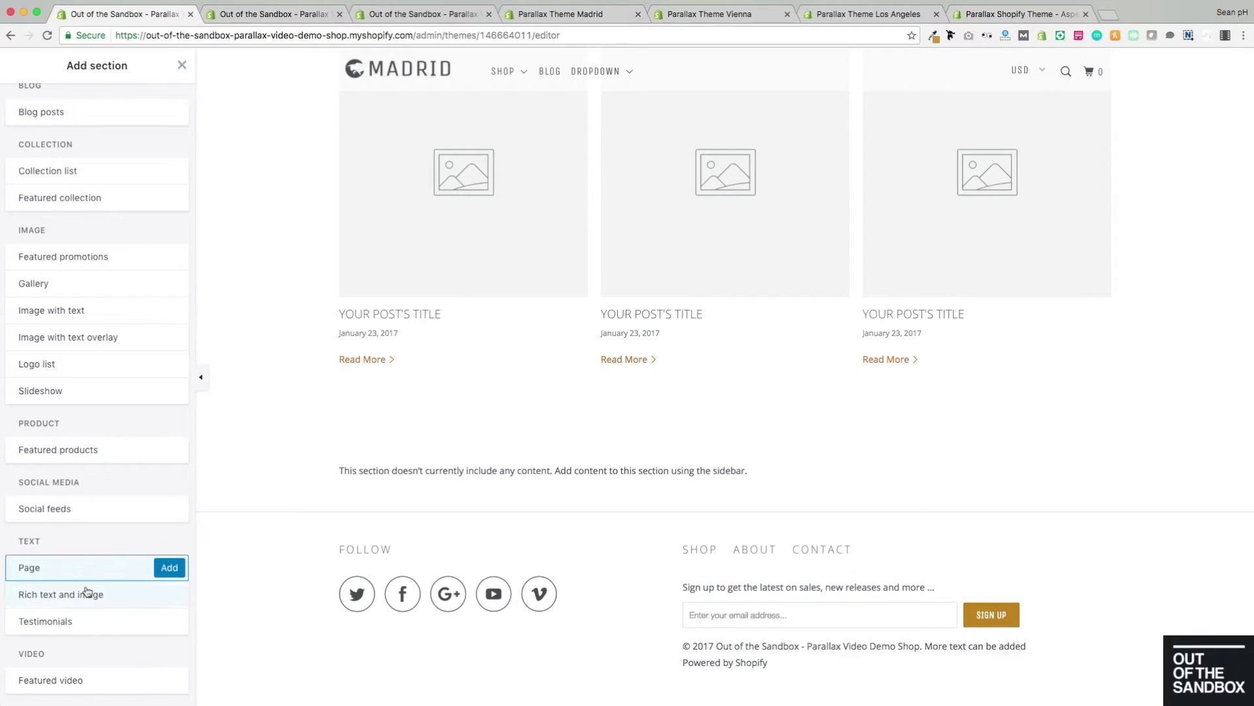
Preview the Rich text and image, Testimonials and Featured video sections available for the home page
{"action": "mouse_move", "coordinate": [82, 602]}
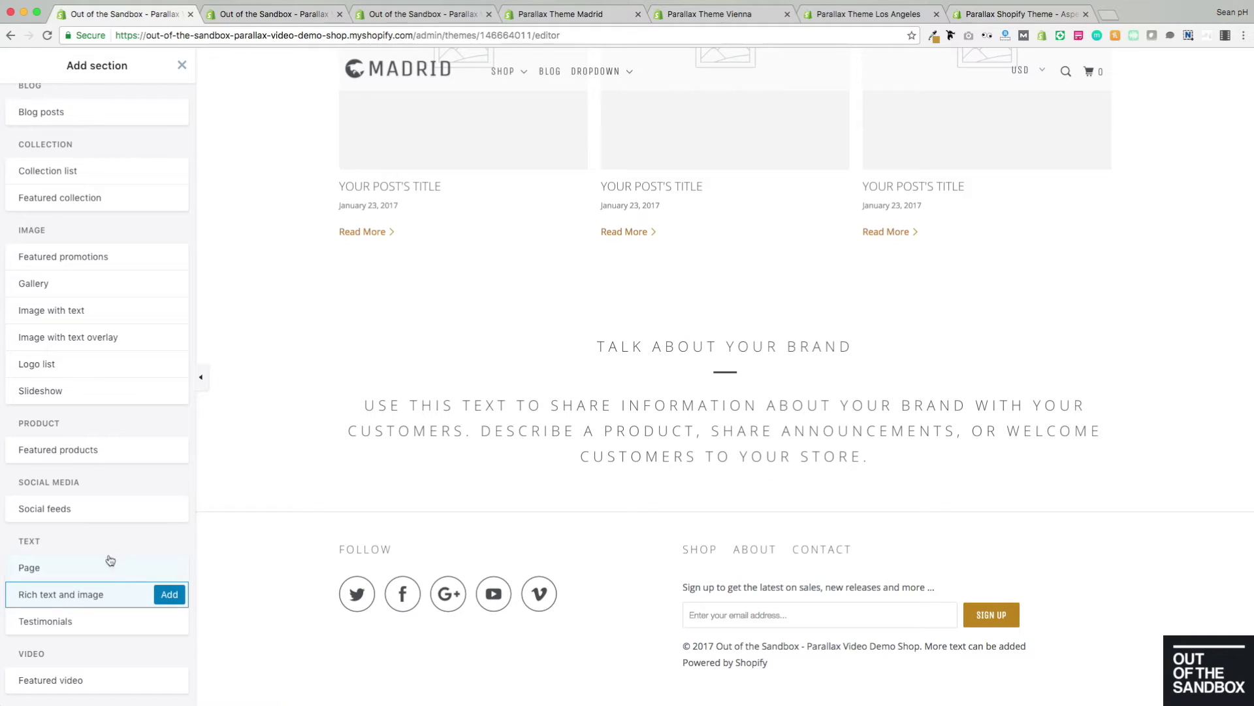
{"action": "left_click", "coordinate": [78, 627]}
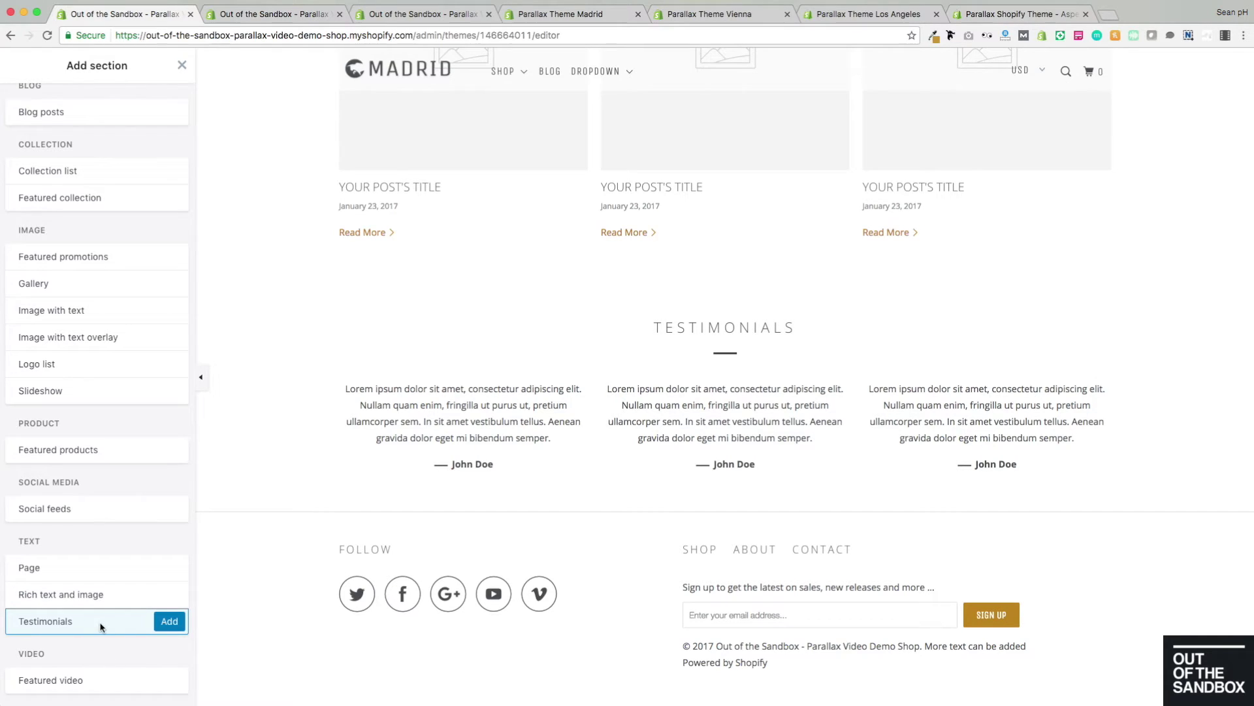
{"action": "left_click", "coordinate": [90, 686]}
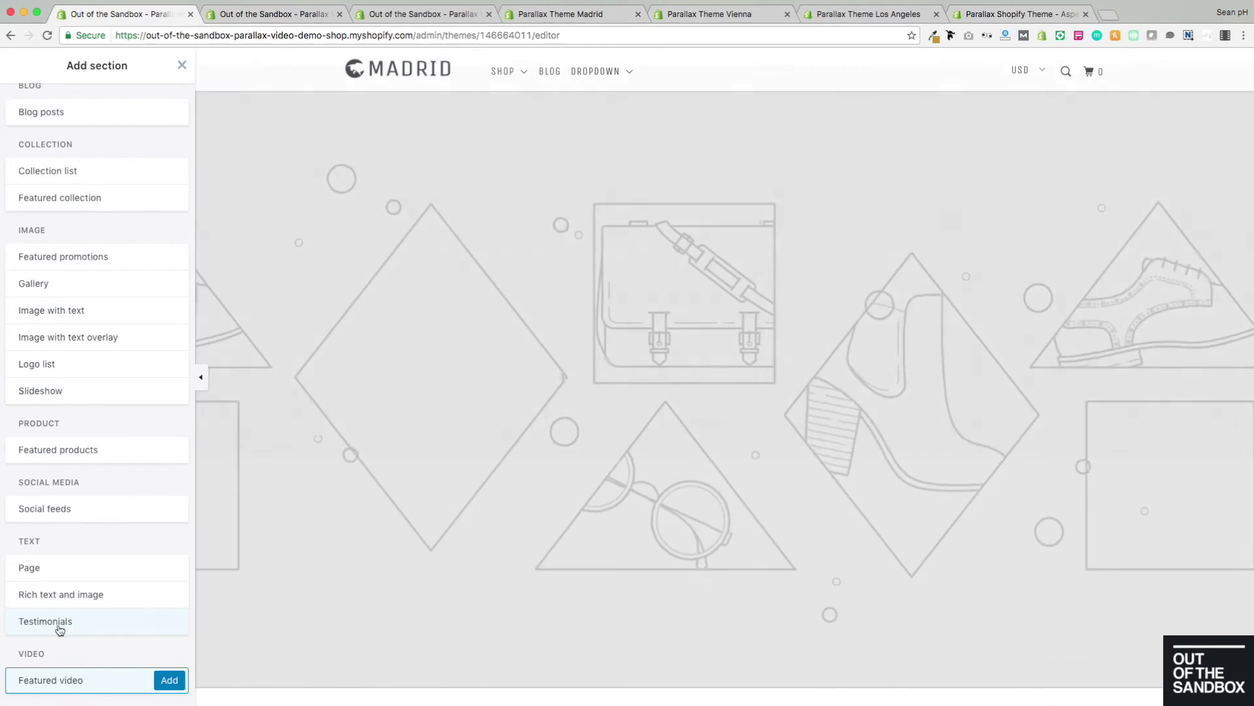
{"action": "left_click", "coordinate": [59, 629]}
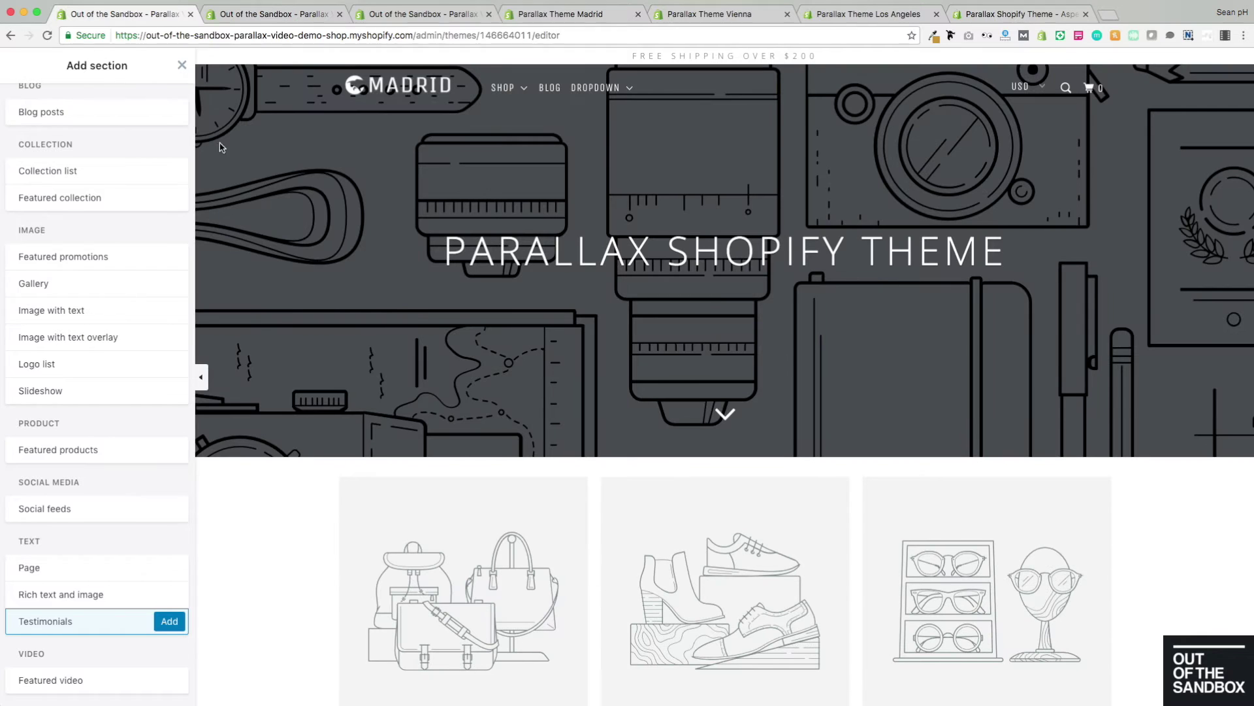
Switch to the Parallax Theme Madrid demo store and examine its home page banner, promotions and product sections against the edited theme
{"action": "left_click", "coordinate": [578, 14]}
{"action": "scroll", "coordinate": [482, 199], "scroll_direction": "up", "scroll_amount": 10}
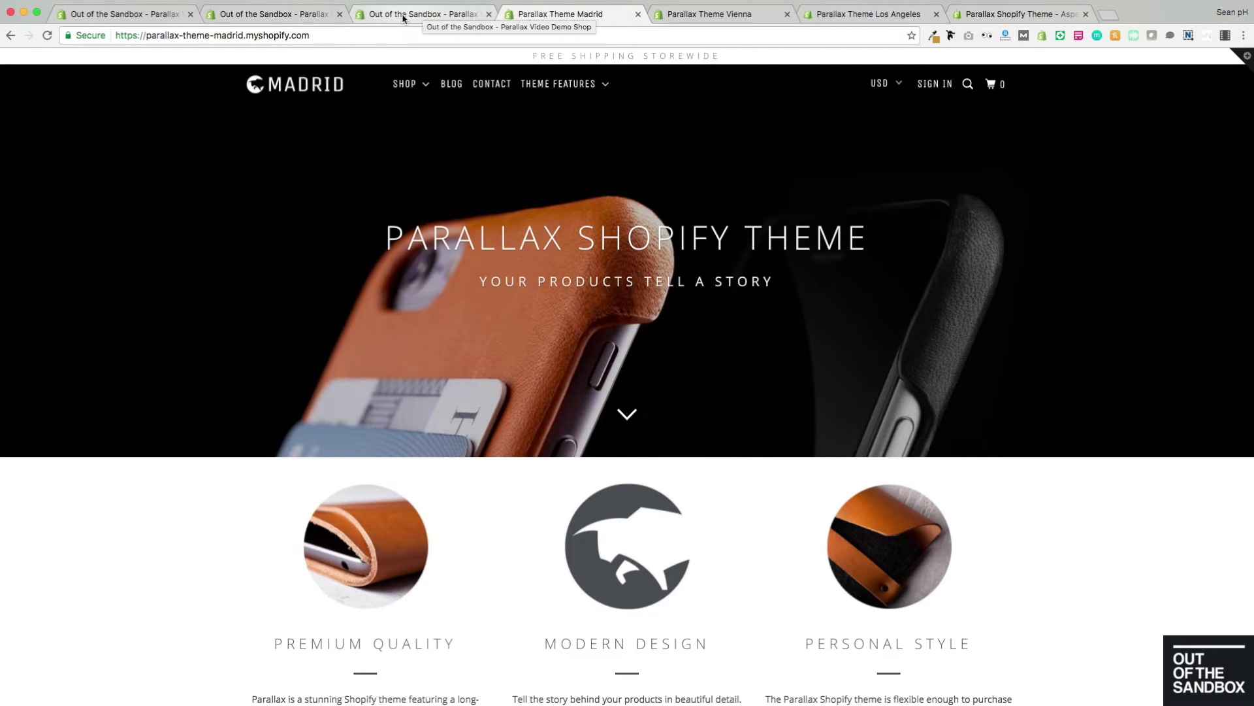
{"action": "left_click", "coordinate": [124, 14]}
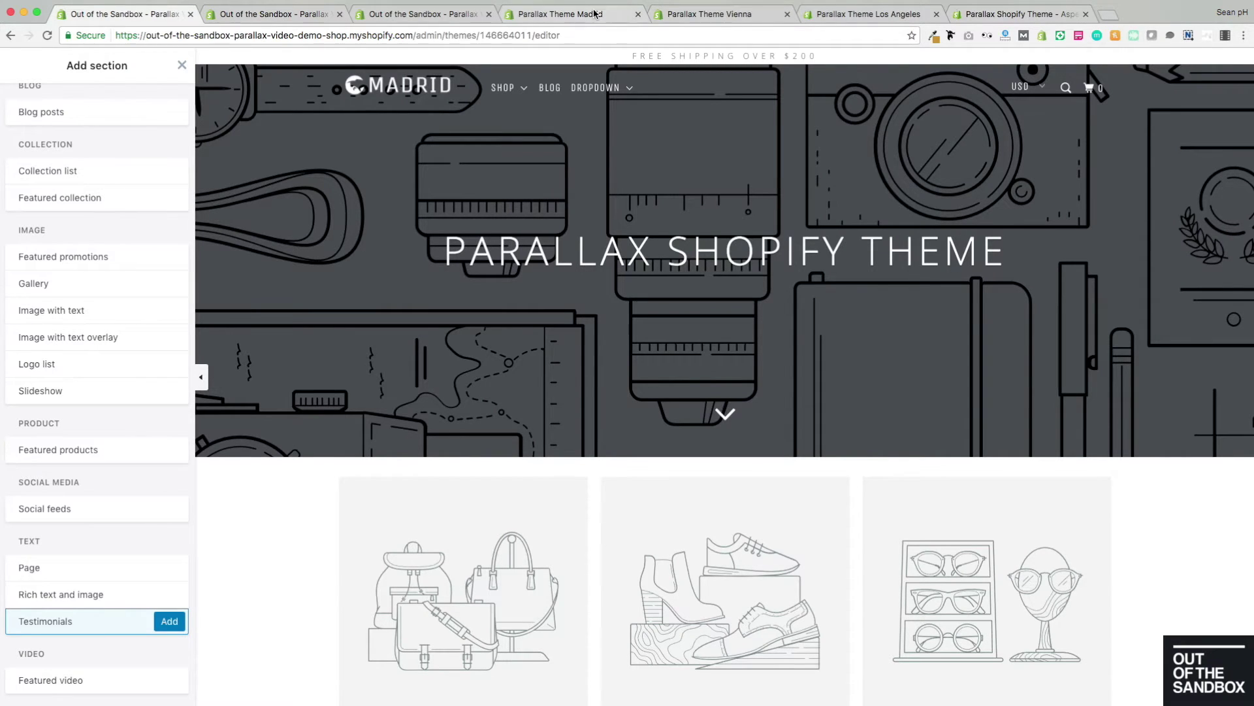
{"action": "left_click", "coordinate": [562, 14]}
{"action": "scroll", "coordinate": [237, 259], "scroll_direction": "down", "scroll_amount": 6}
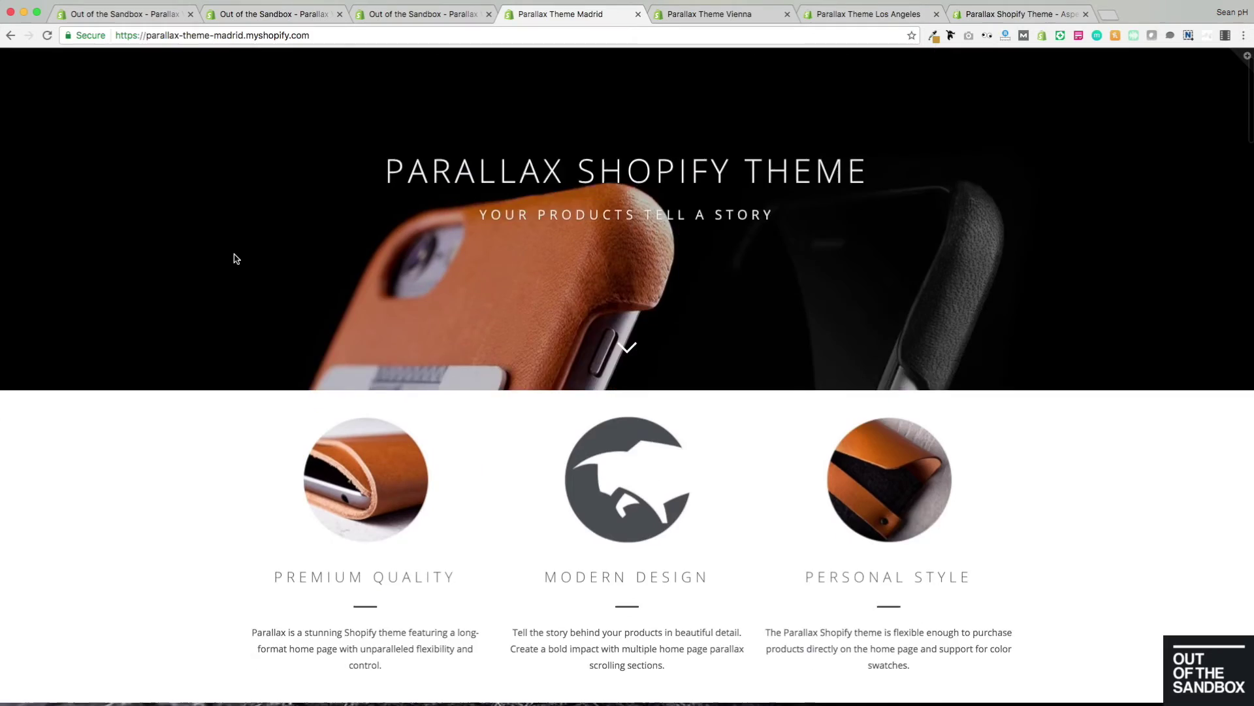
{"action": "scroll", "coordinate": [236, 259], "scroll_direction": "down", "scroll_amount": 8}
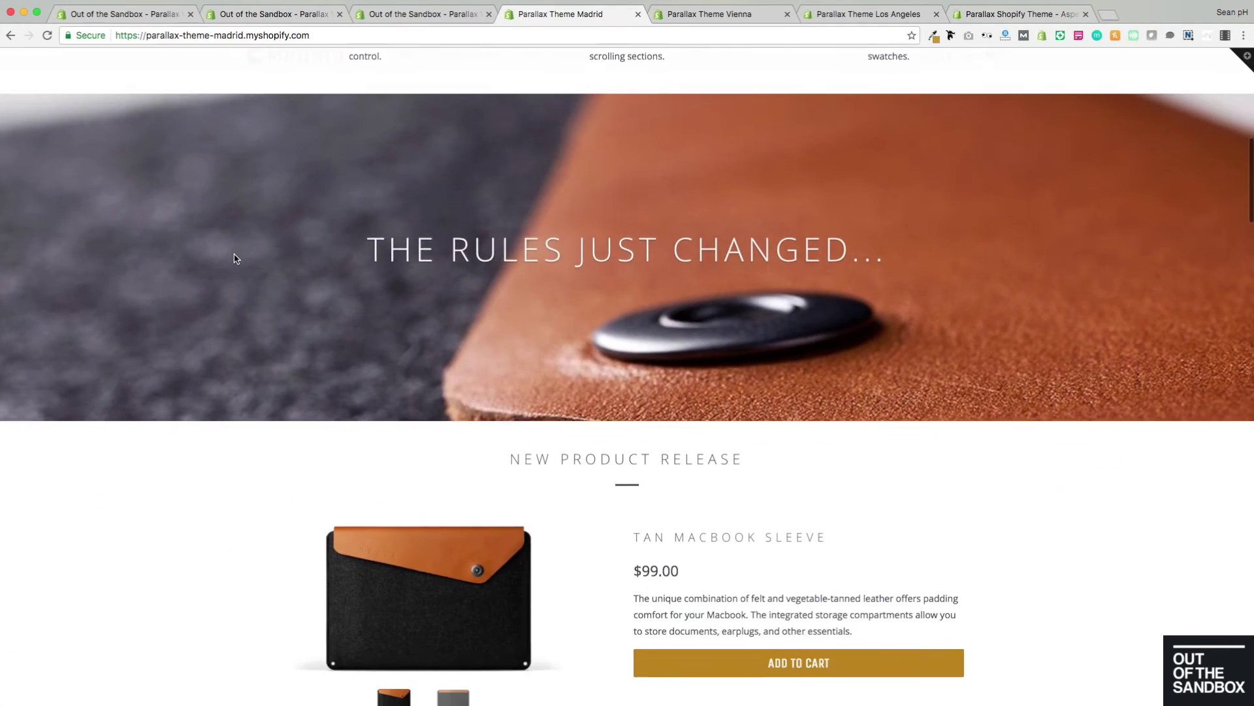
{"action": "scroll", "coordinate": [237, 259], "scroll_direction": "down", "scroll_amount": 7}
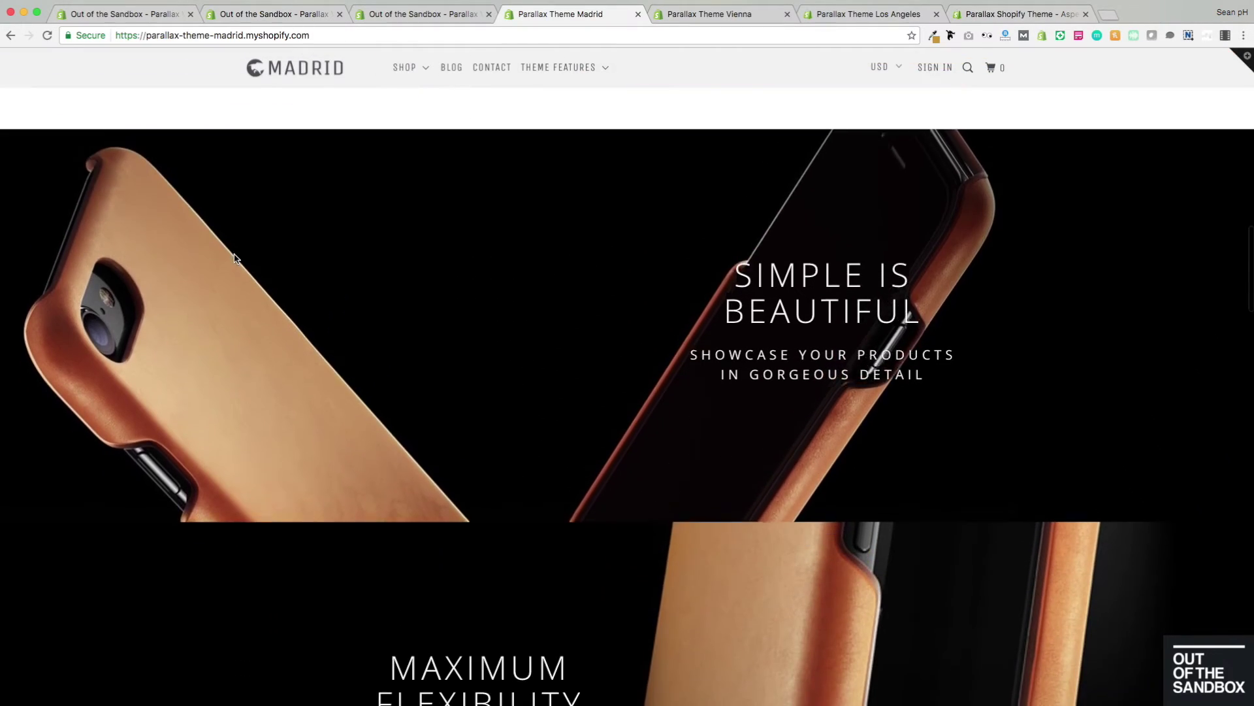
{"action": "scroll", "coordinate": [237, 259], "scroll_direction": "up", "scroll_amount": 3}
{"action": "scroll", "coordinate": [236, 258], "scroll_direction": "up", "scroll_amount": 18}
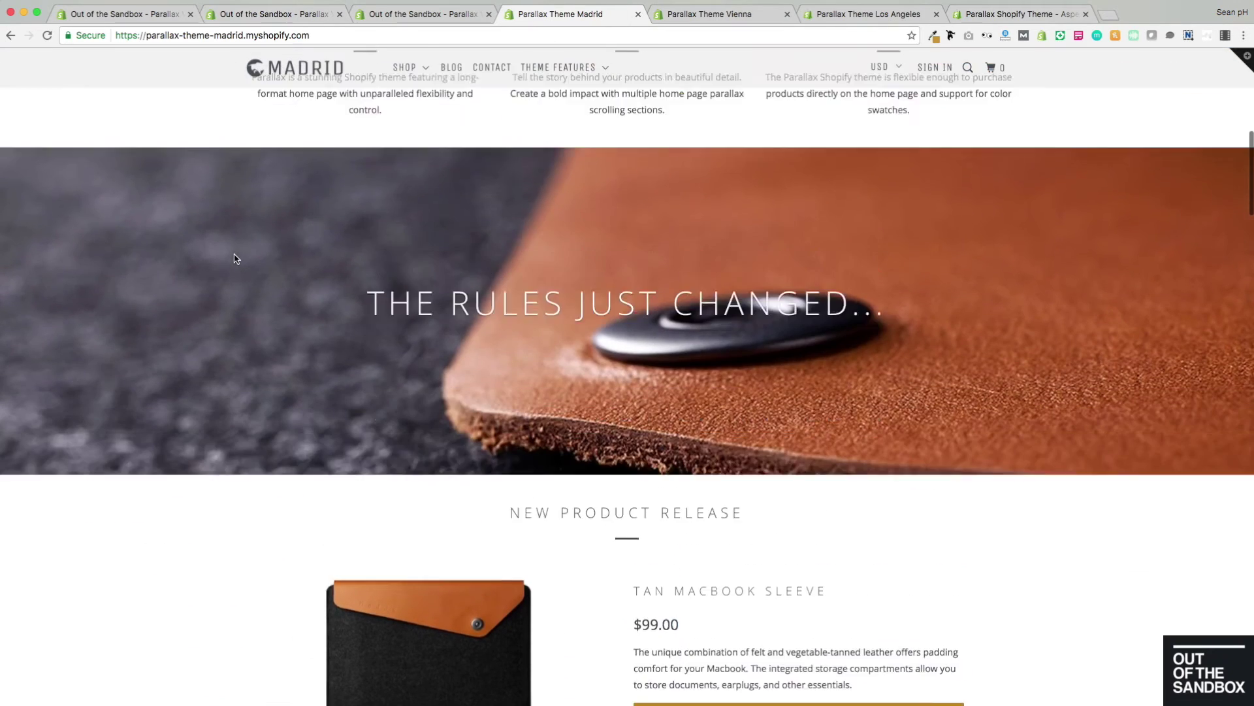
{"action": "scroll", "coordinate": [236, 258], "scroll_direction": "up", "scroll_amount": 2}
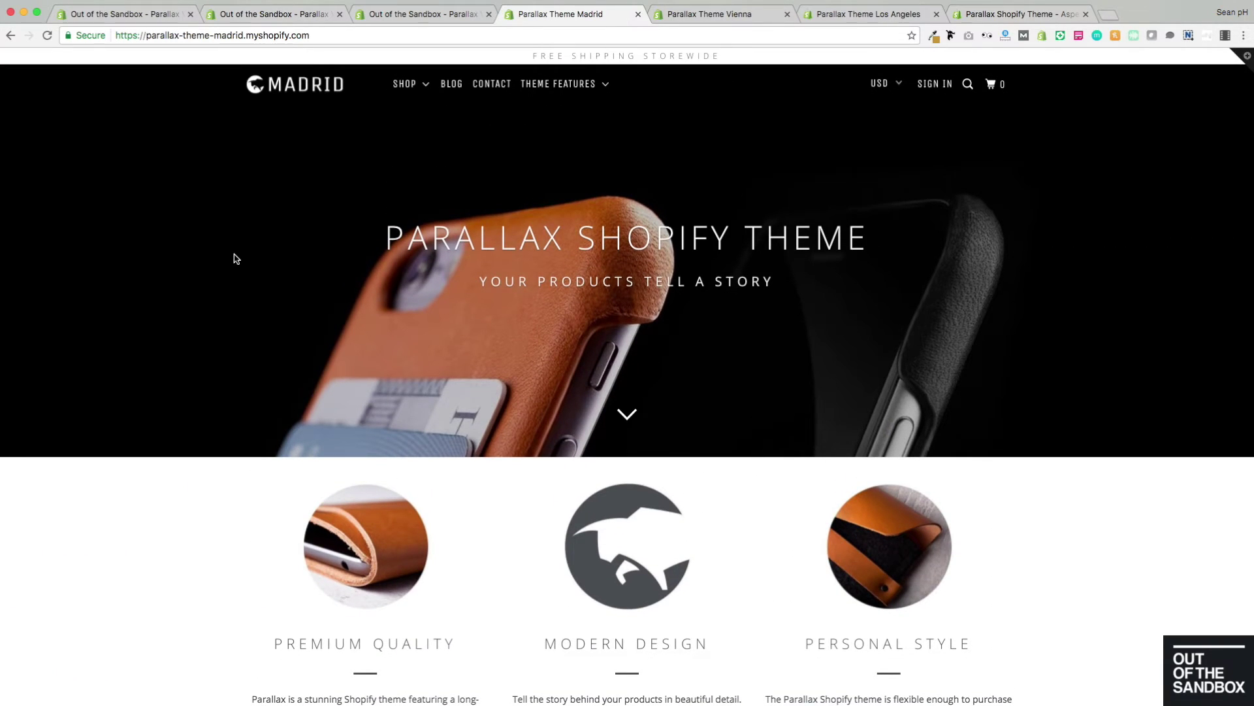
{"action": "scroll", "coordinate": [236, 259], "scroll_direction": "down", "scroll_amount": 1}
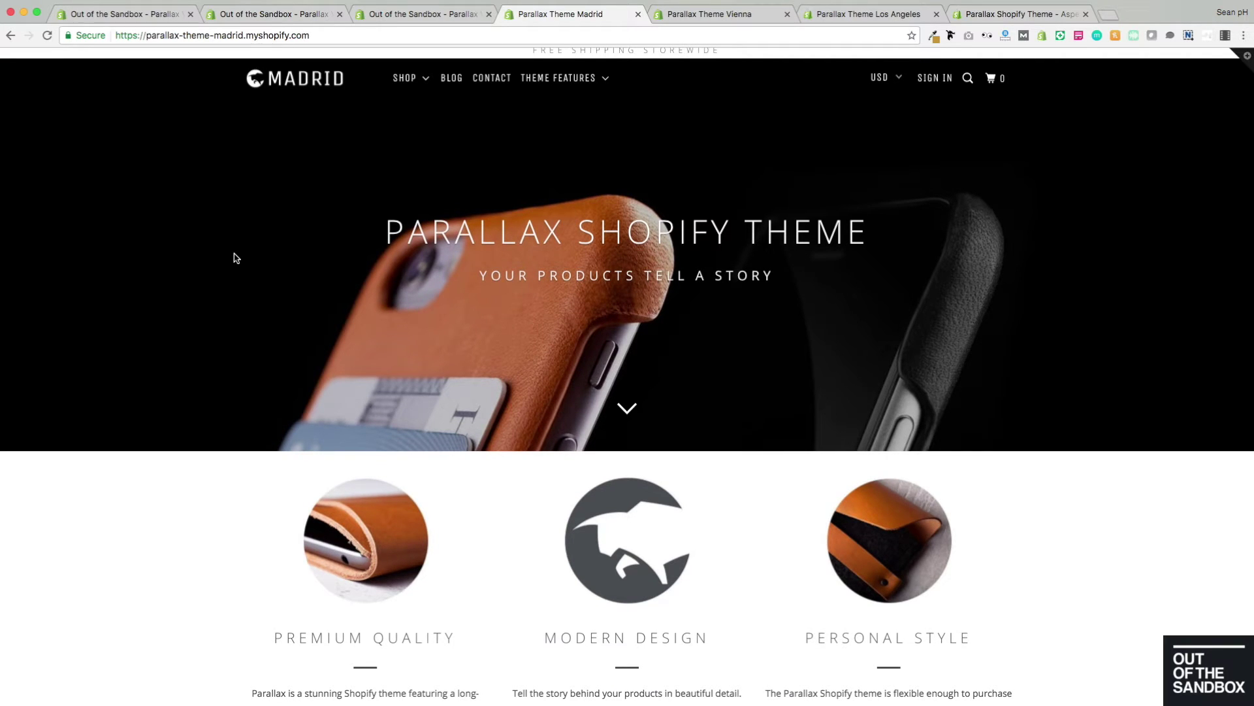
{"action": "scroll", "coordinate": [236, 259], "scroll_direction": "up", "scroll_amount": 1}
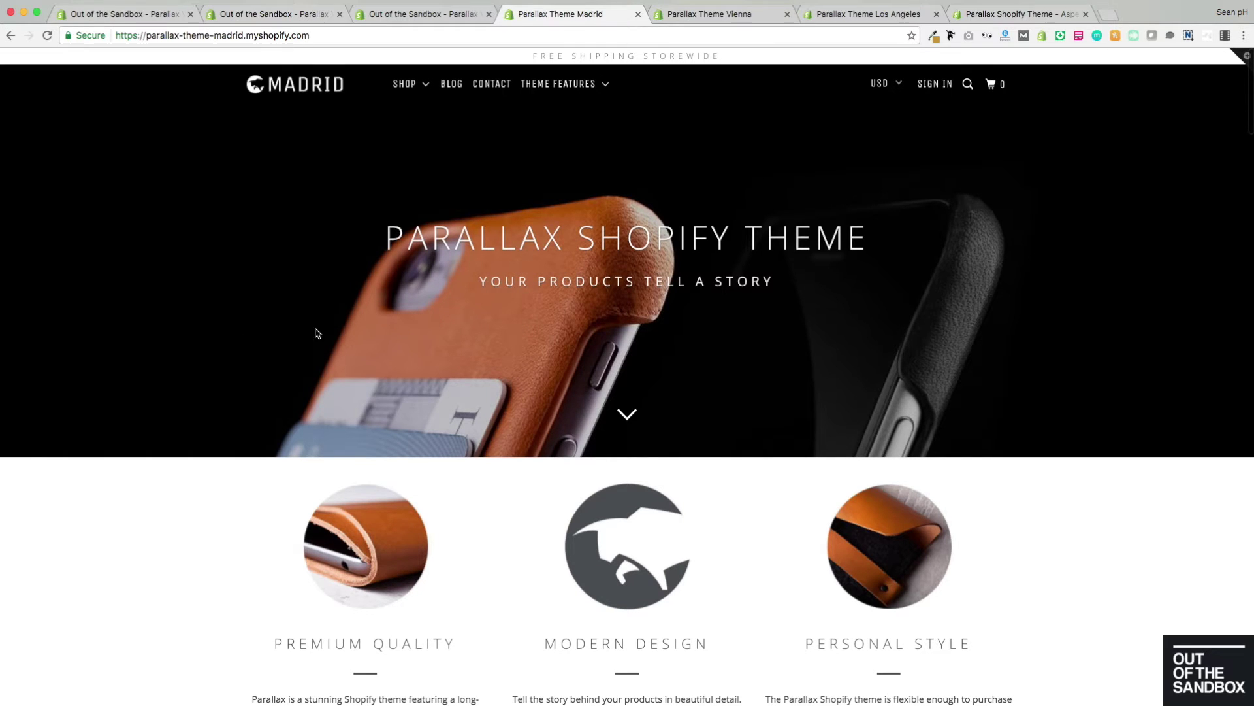
{"action": "scroll", "coordinate": [270, 323], "scroll_direction": "down", "scroll_amount": 2}
{"action": "scroll", "coordinate": [269, 322], "scroll_direction": "up", "scroll_amount": 2}
{"action": "scroll", "coordinate": [237, 321], "scroll_direction": "down", "scroll_amount": 2}
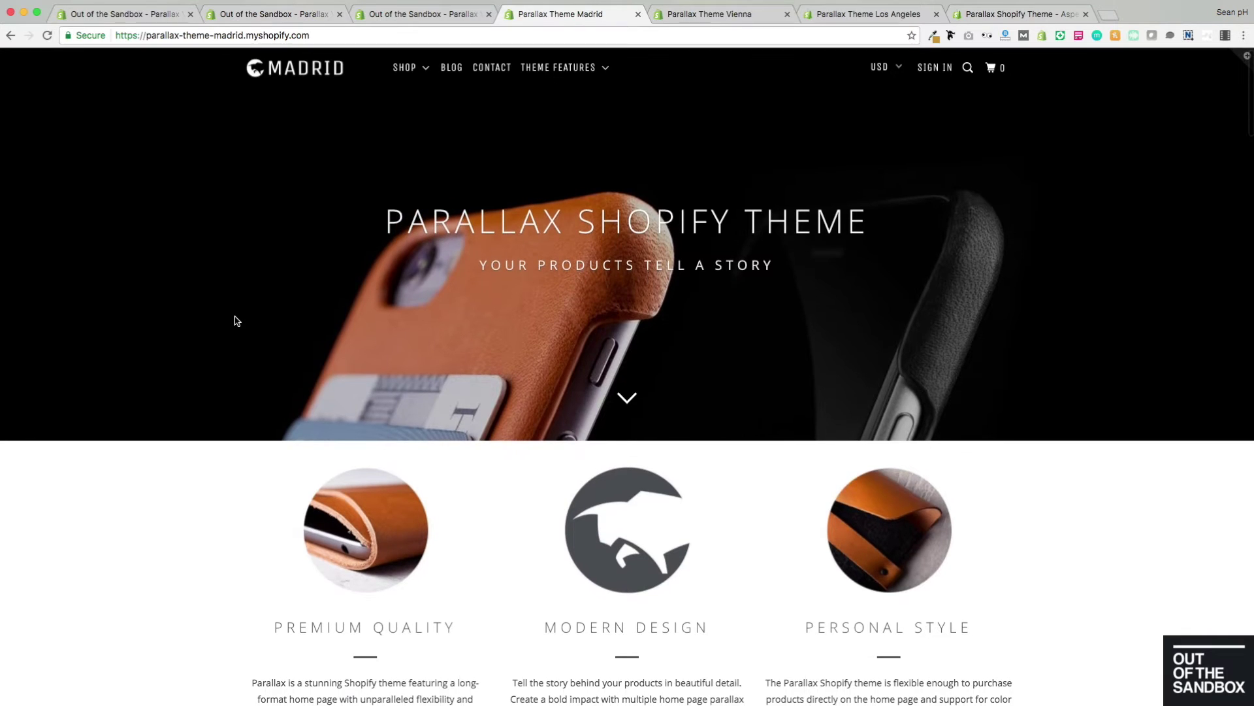
Examine the Madrid demo home page from the top banner through the promotions, New Product Release and stacked image banners down to Premium Theme Support
{"action": "scroll", "coordinate": [235, 319], "scroll_direction": "down", "scroll_amount": 10}
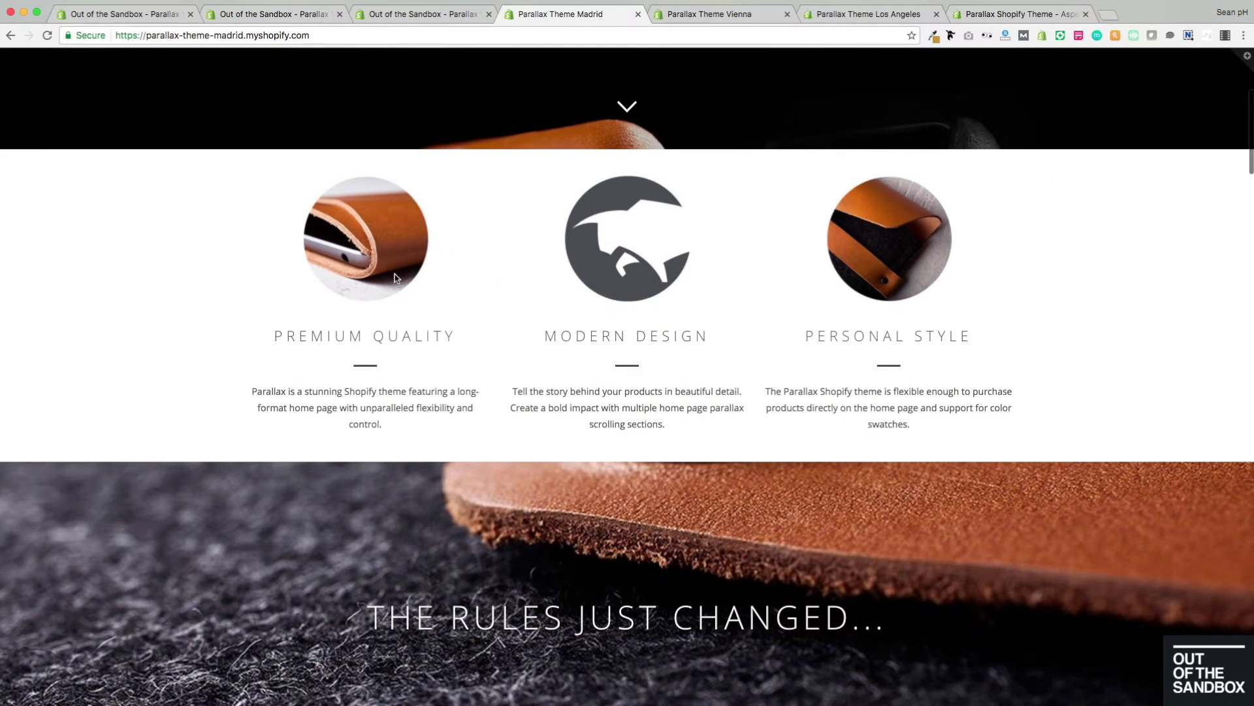
{"action": "scroll", "coordinate": [118, 294], "scroll_direction": "down", "scroll_amount": 11}
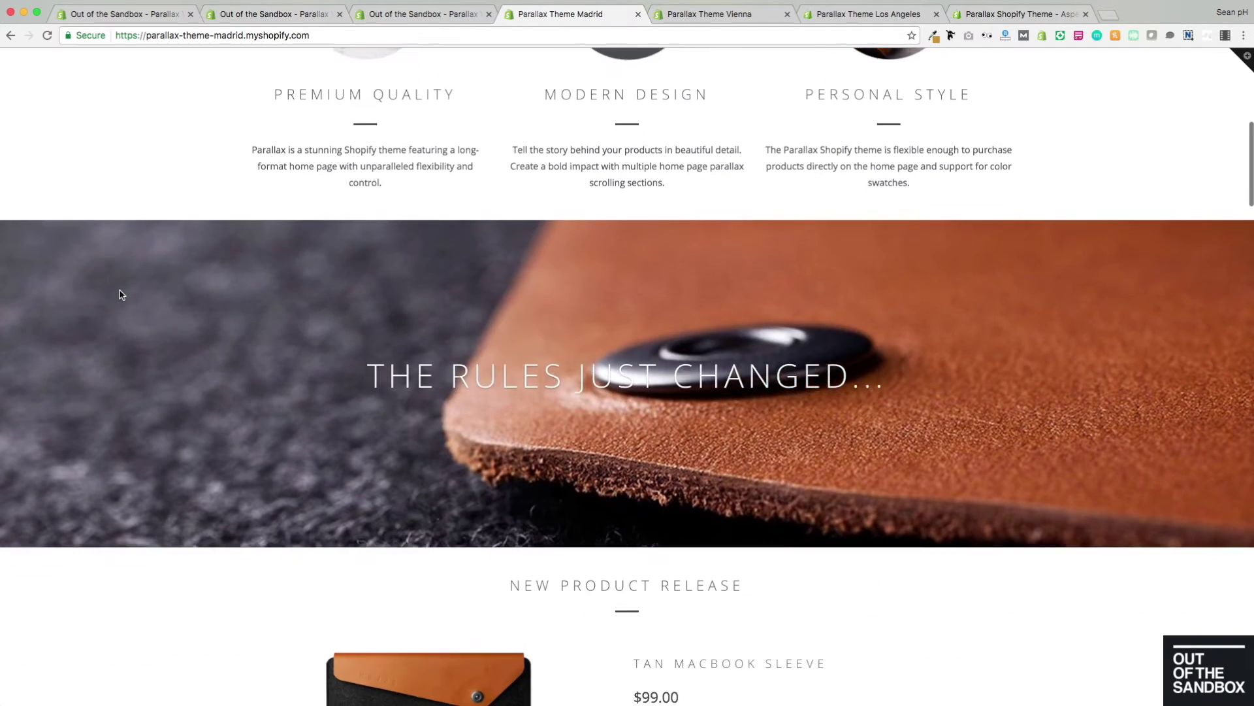
{"action": "scroll", "coordinate": [114, 298], "scroll_direction": "down", "scroll_amount": 5}
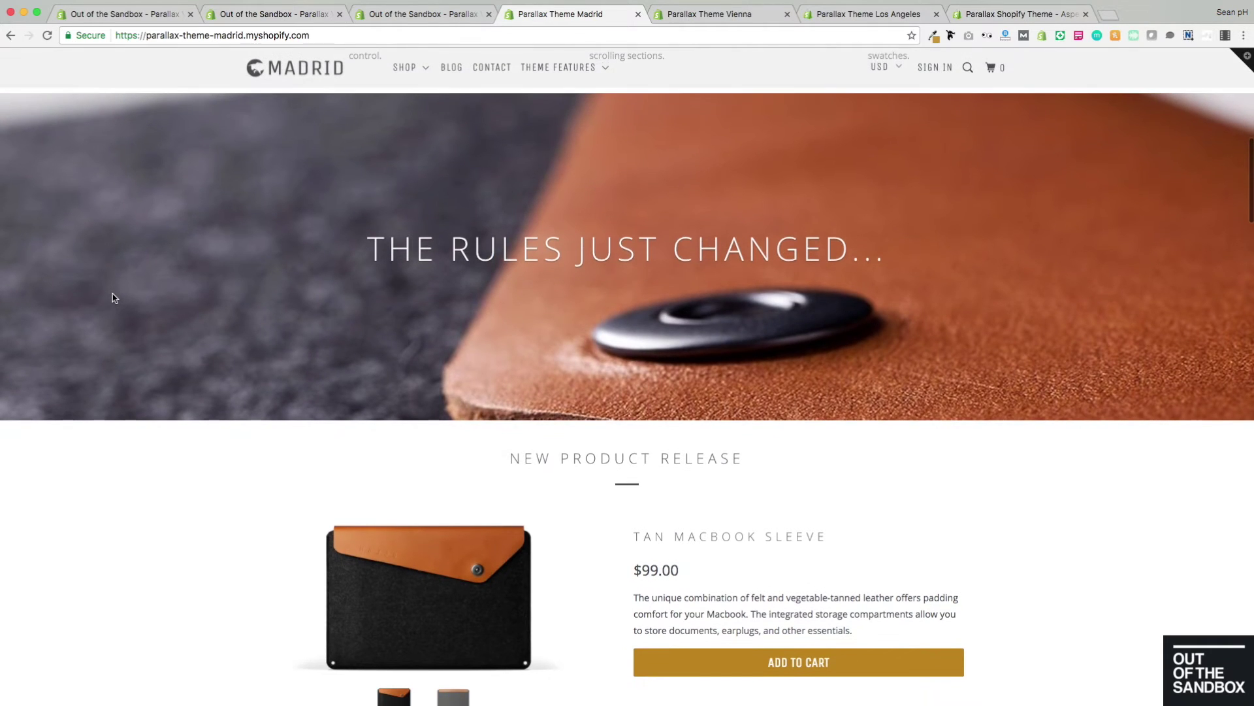
{"action": "scroll", "coordinate": [113, 297], "scroll_direction": "down", "scroll_amount": 6}
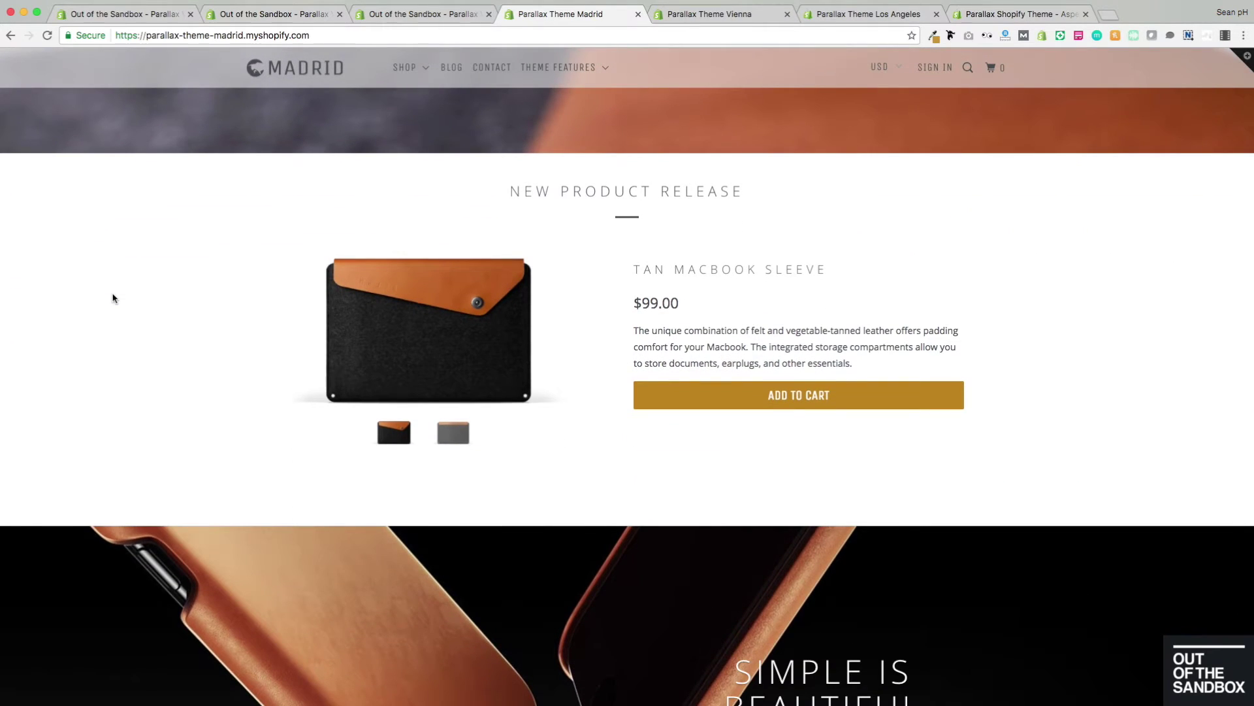
{"action": "scroll", "coordinate": [113, 298], "scroll_direction": "down", "scroll_amount": 17}
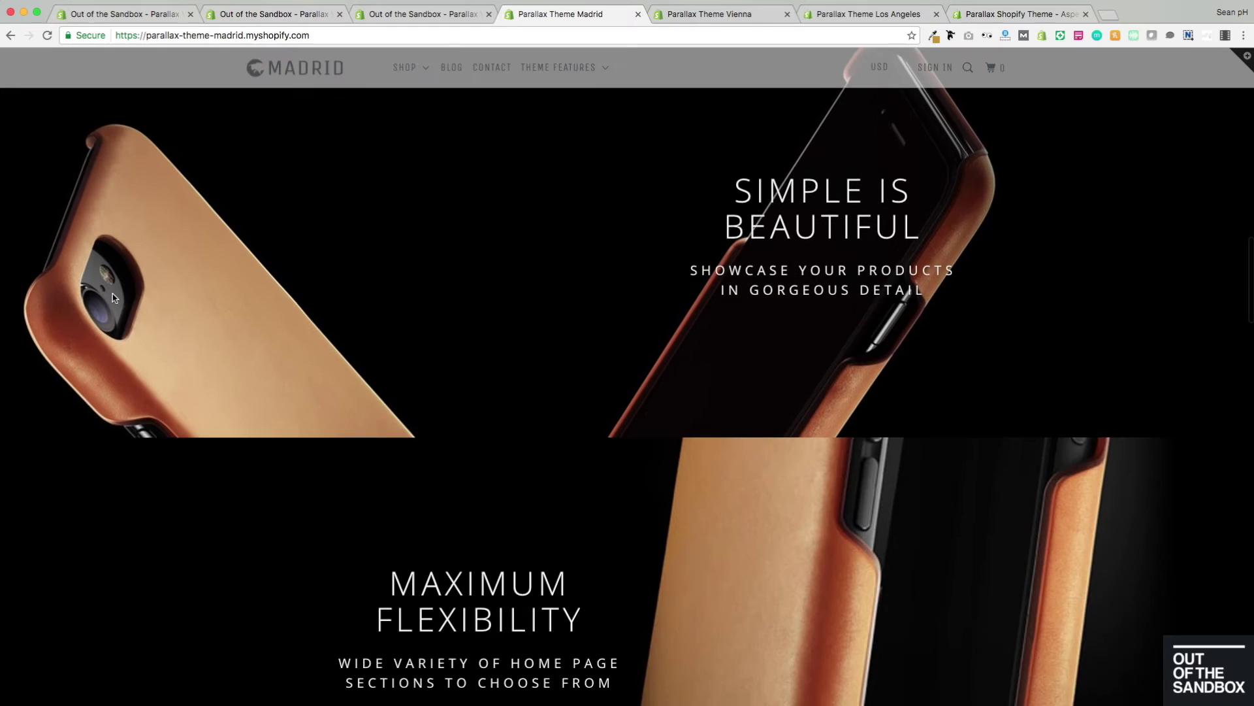
{"action": "scroll", "coordinate": [113, 298], "scroll_direction": "down", "scroll_amount": 8}
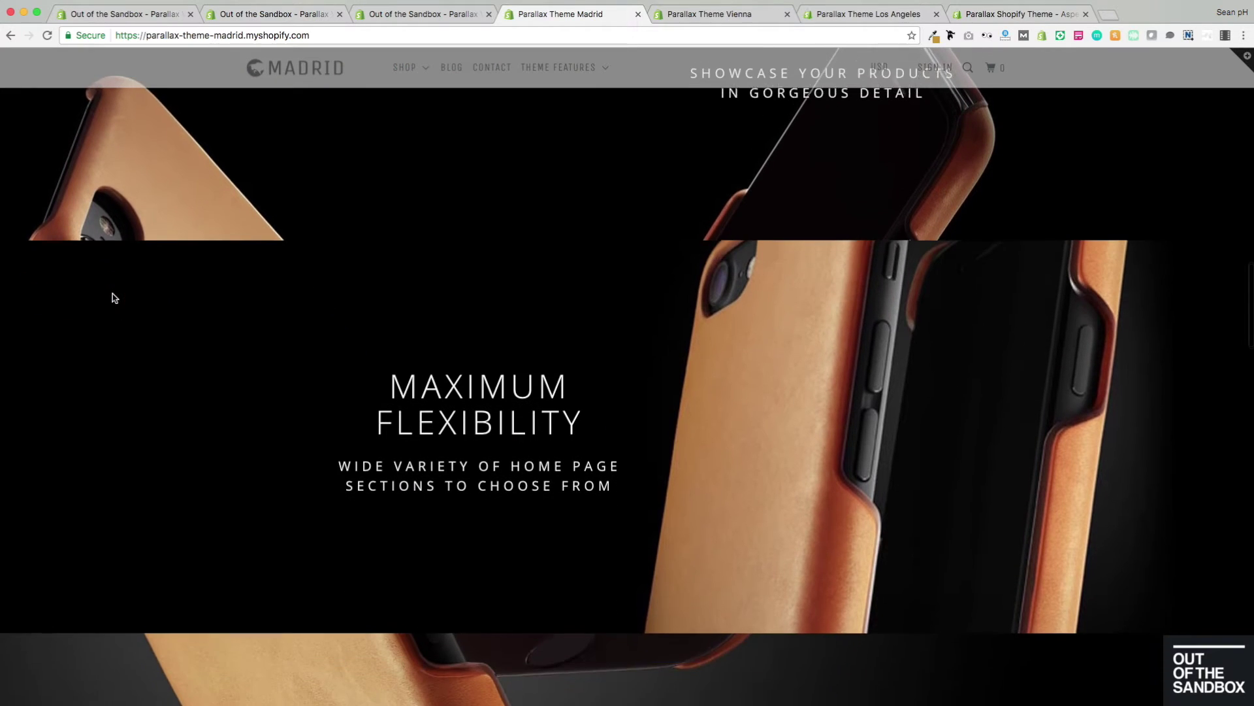
{"action": "scroll", "coordinate": [114, 298], "scroll_direction": "up", "scroll_amount": 11}
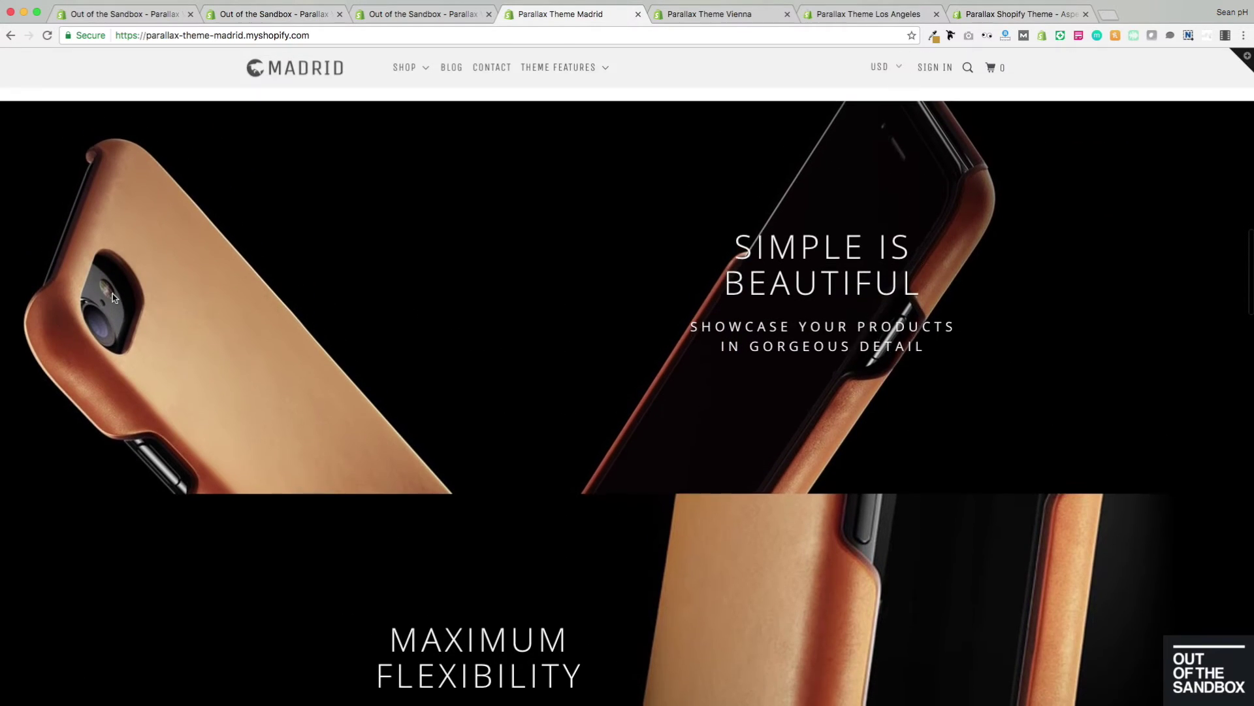
{"action": "scroll", "coordinate": [114, 298], "scroll_direction": "down", "scroll_amount": 3}
{"action": "scroll", "coordinate": [114, 298], "scroll_direction": "down", "scroll_amount": 13}
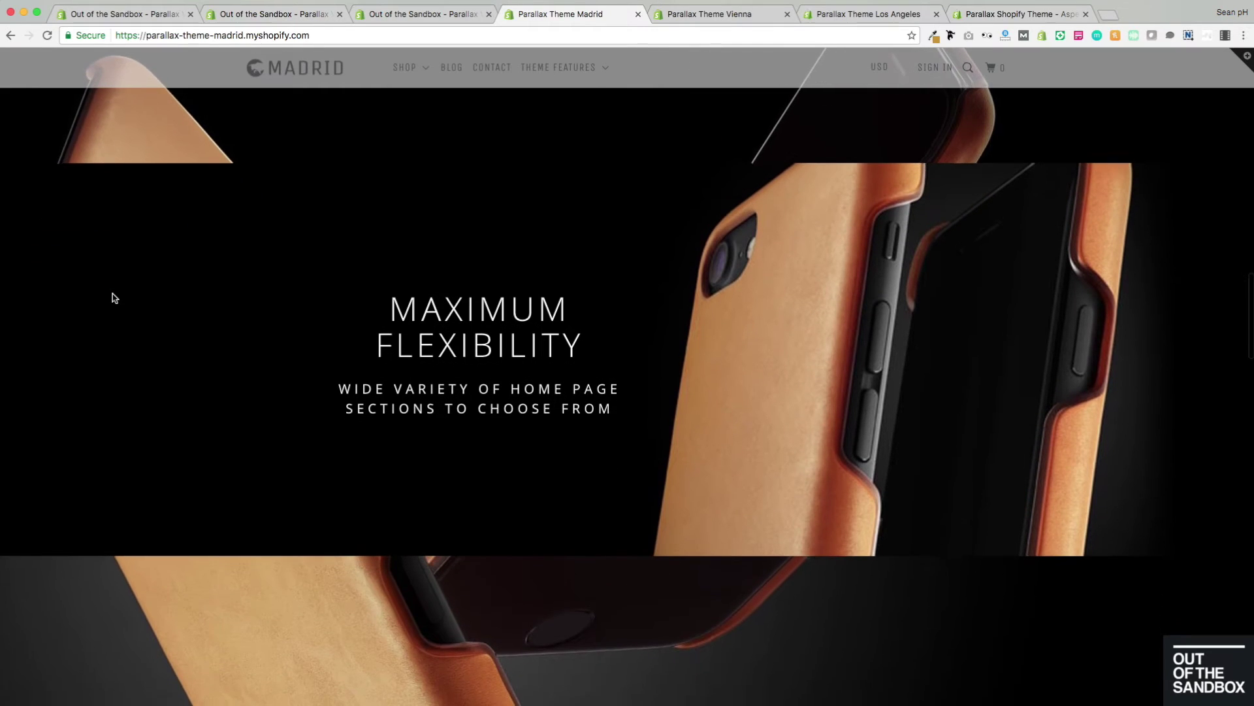
{"action": "scroll", "coordinate": [114, 298], "scroll_direction": "down", "scroll_amount": 6}
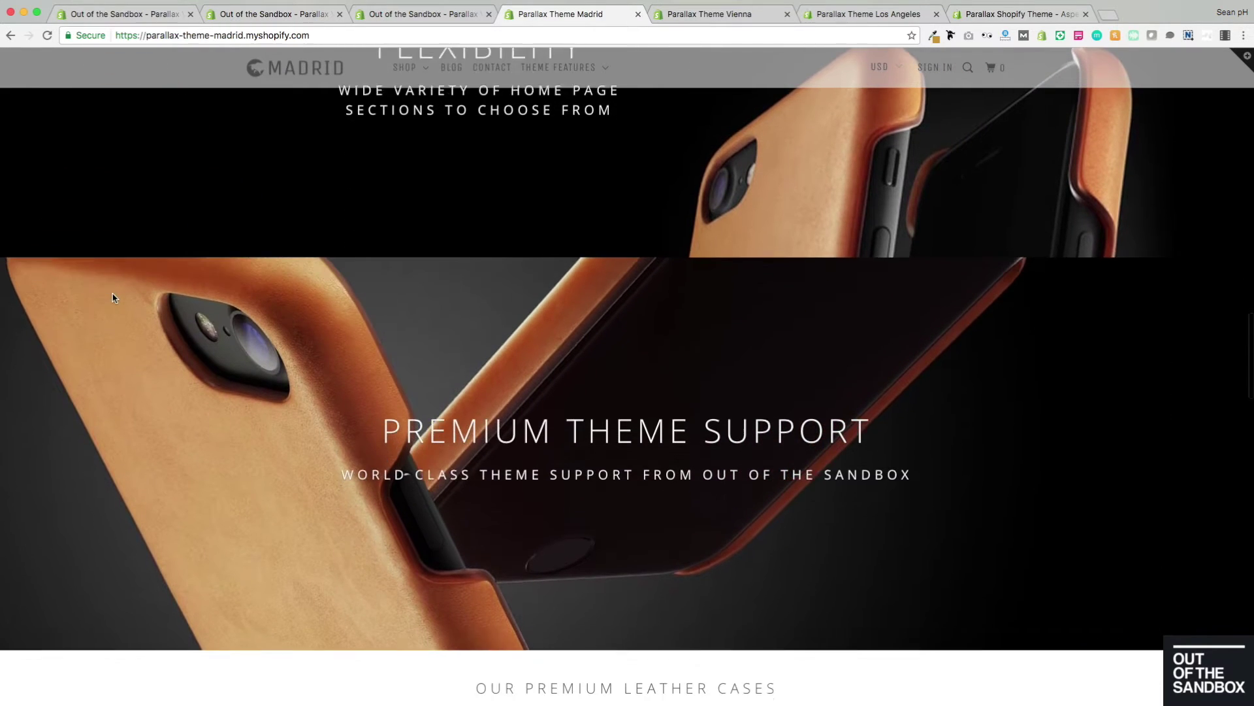
{"action": "scroll", "coordinate": [261, 326], "scroll_direction": "down", "scroll_amount": 1}
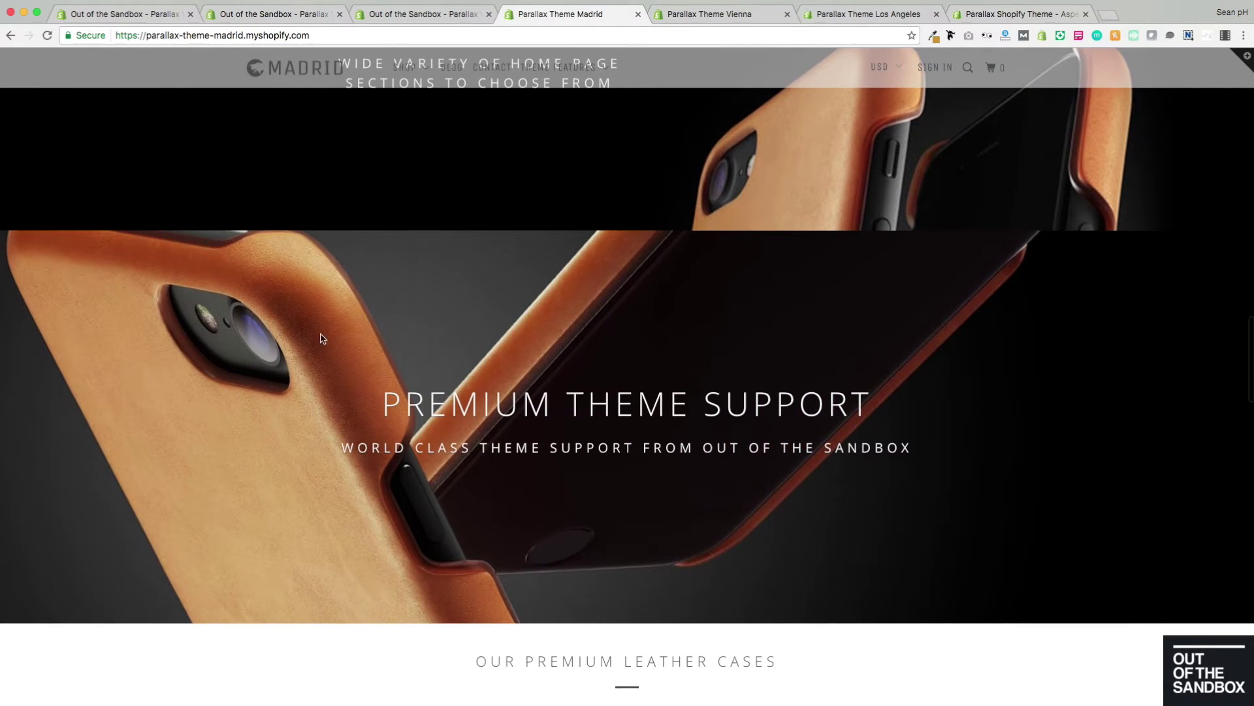
{"action": "scroll", "coordinate": [215, 373], "scroll_direction": "down", "scroll_amount": 3}
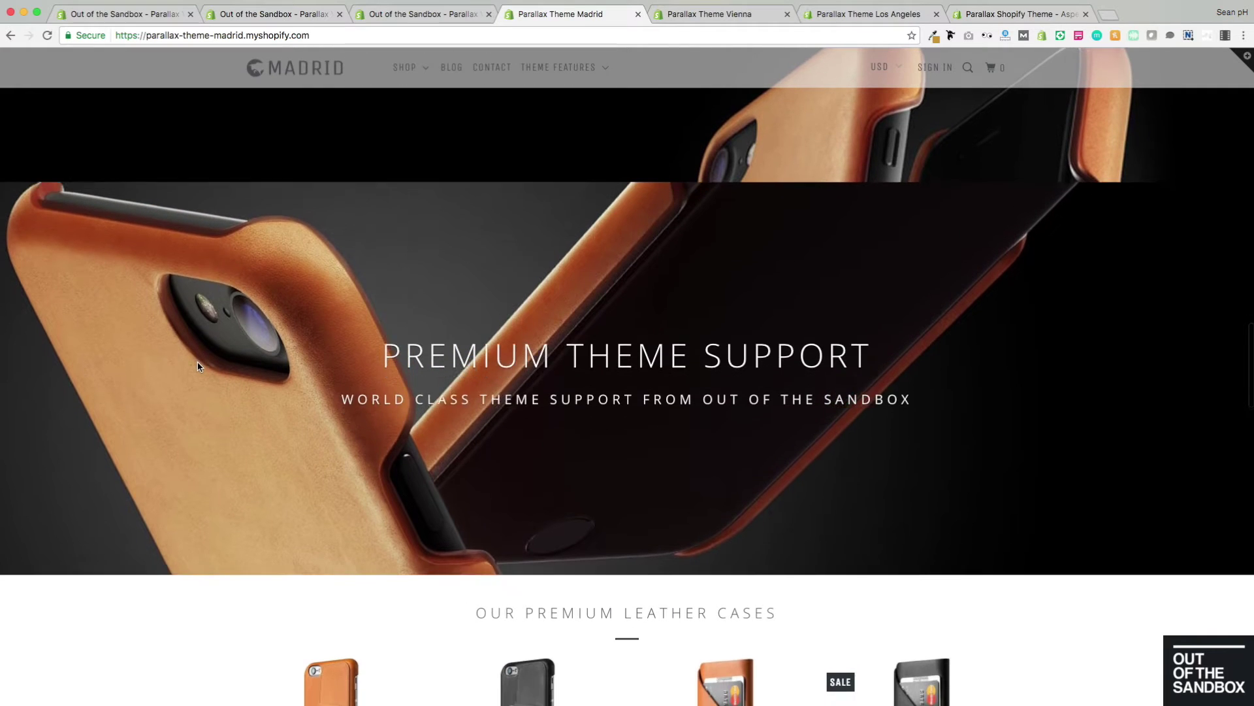
Examine the rest of the demo home page: leather cases collection, featured-in logos, testimonials, purchase banner, blog posts, Instagram feed and footer
{"action": "scroll", "coordinate": [199, 367], "scroll_direction": "down", "scroll_amount": 10}
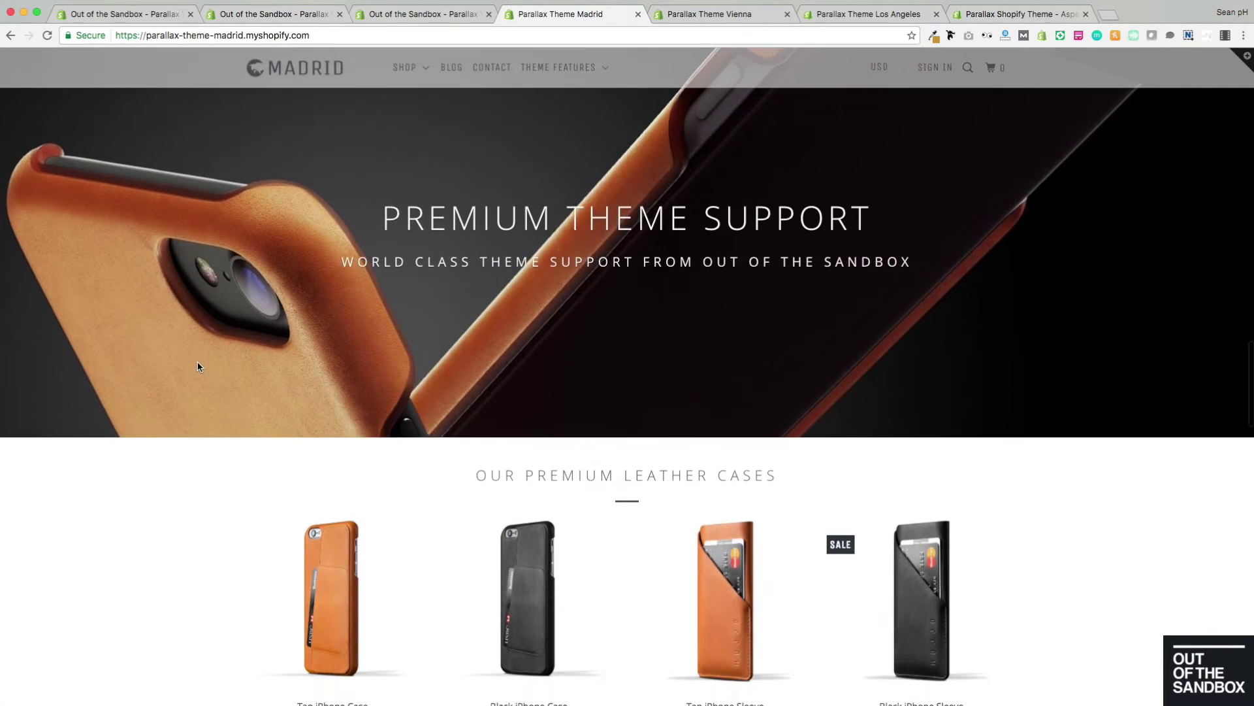
{"action": "scroll", "coordinate": [200, 367], "scroll_direction": "down", "scroll_amount": 3}
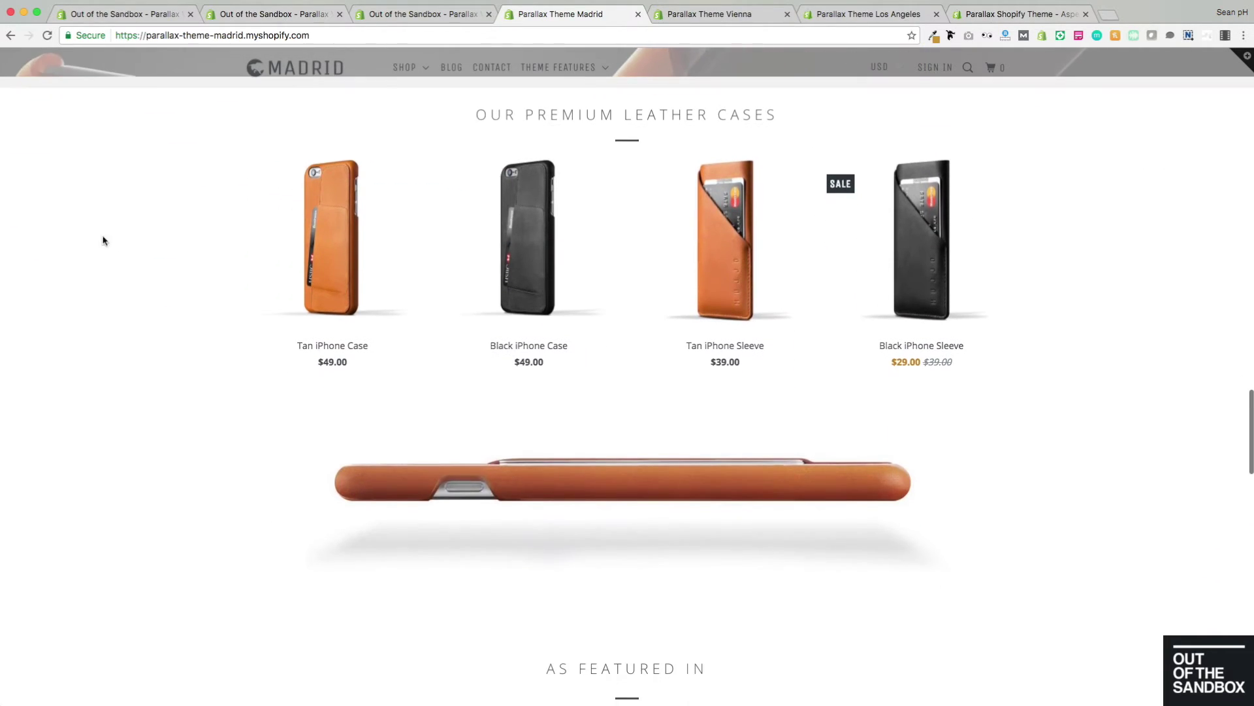
{"action": "scroll", "coordinate": [111, 236], "scroll_direction": "down", "scroll_amount": 6}
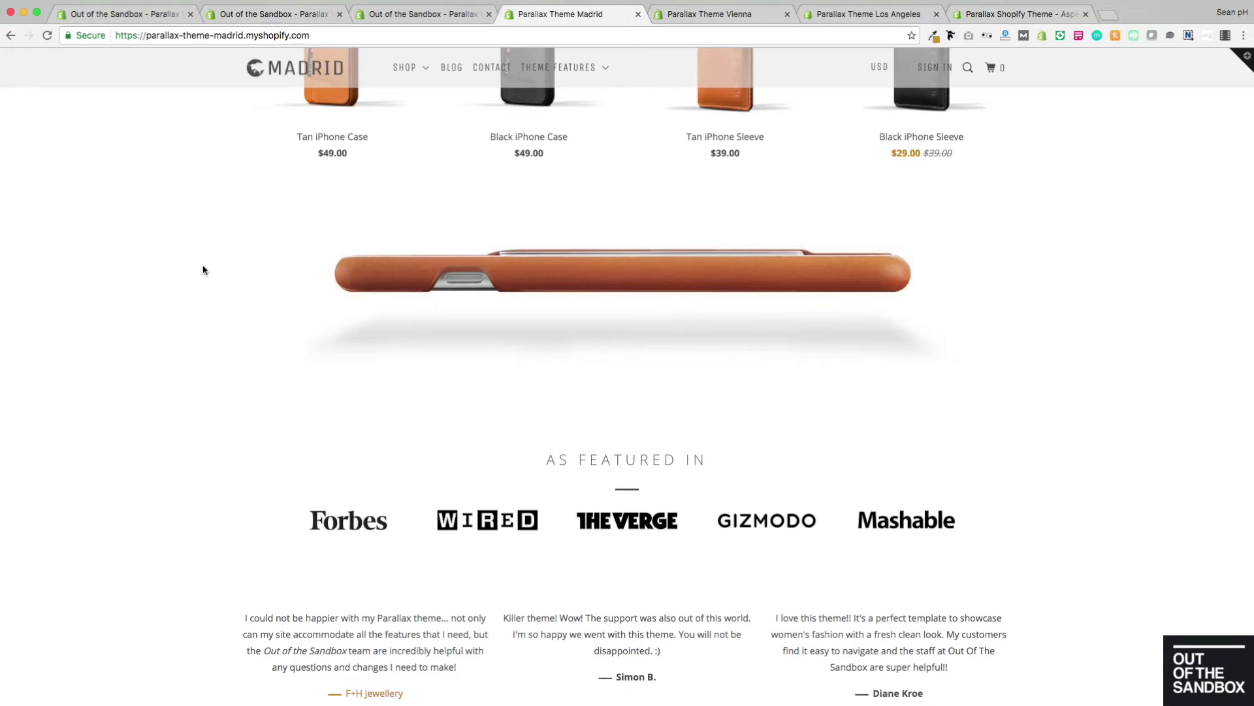
{"action": "scroll", "coordinate": [204, 270], "scroll_direction": "down", "scroll_amount": 5}
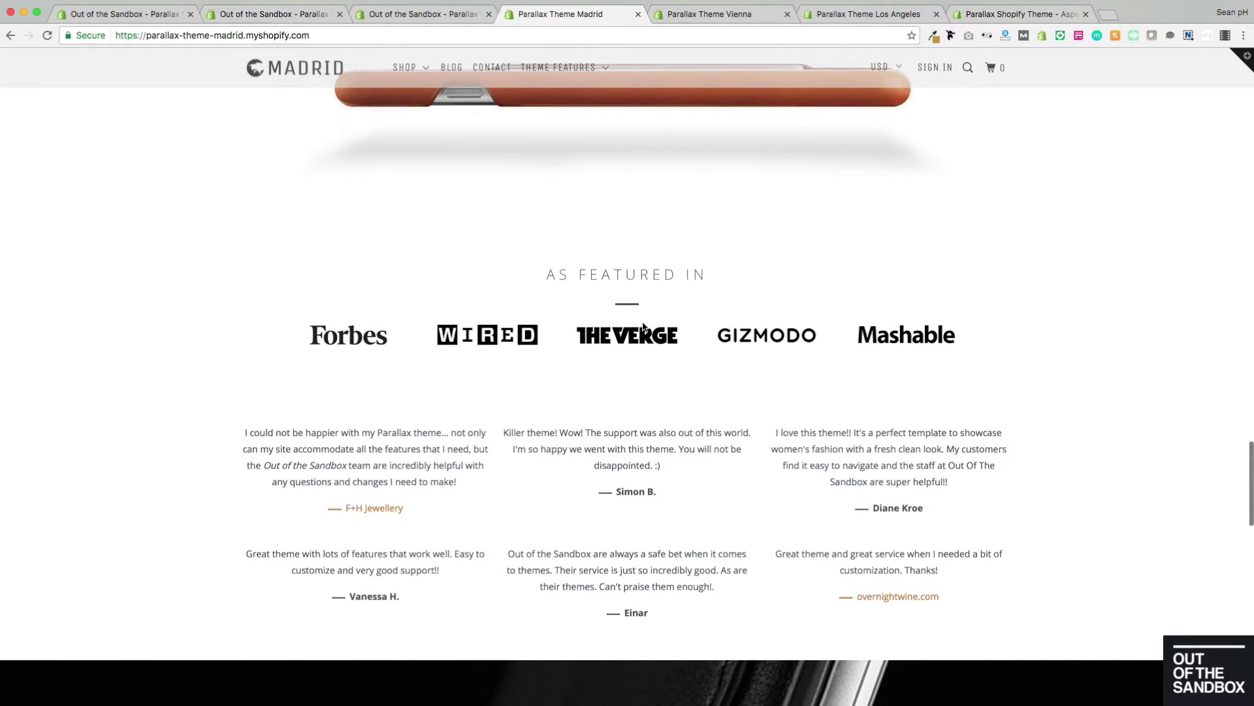
{"action": "scroll", "coordinate": [156, 299], "scroll_direction": "down", "scroll_amount": 5}
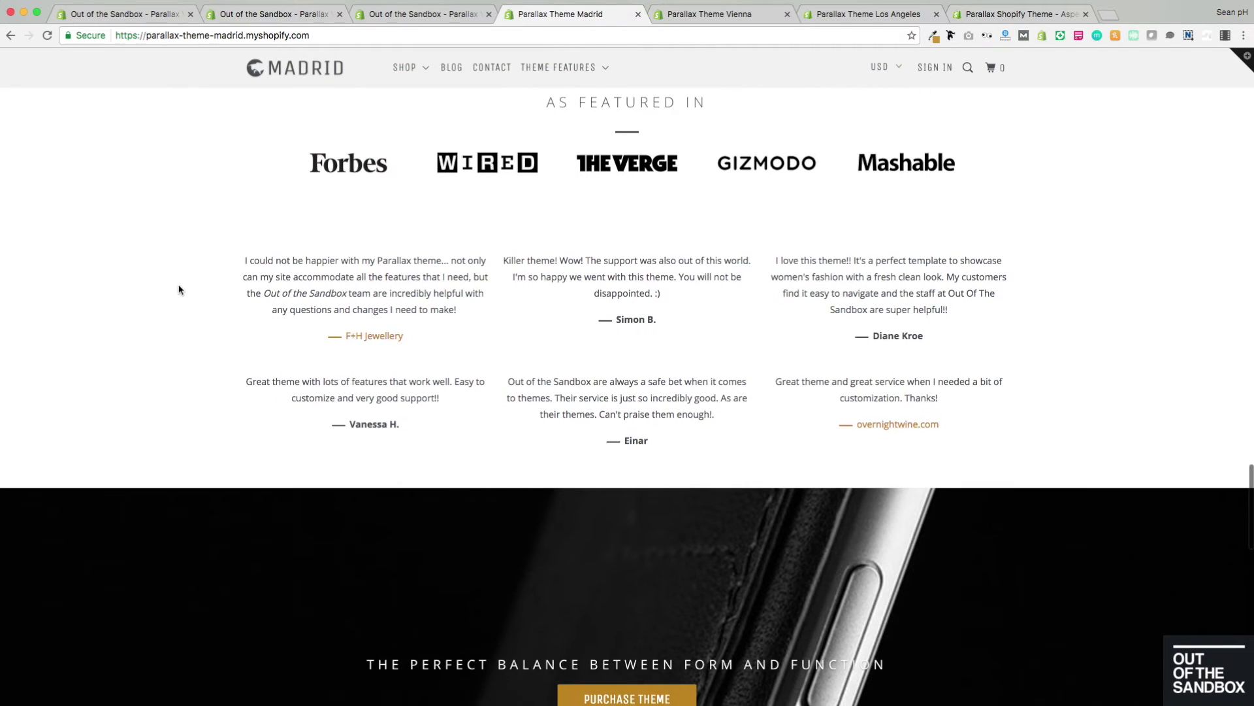
{"action": "scroll", "coordinate": [181, 289], "scroll_direction": "down", "scroll_amount": 8}
{"action": "scroll", "coordinate": [180, 289], "scroll_direction": "down", "scroll_amount": 3}
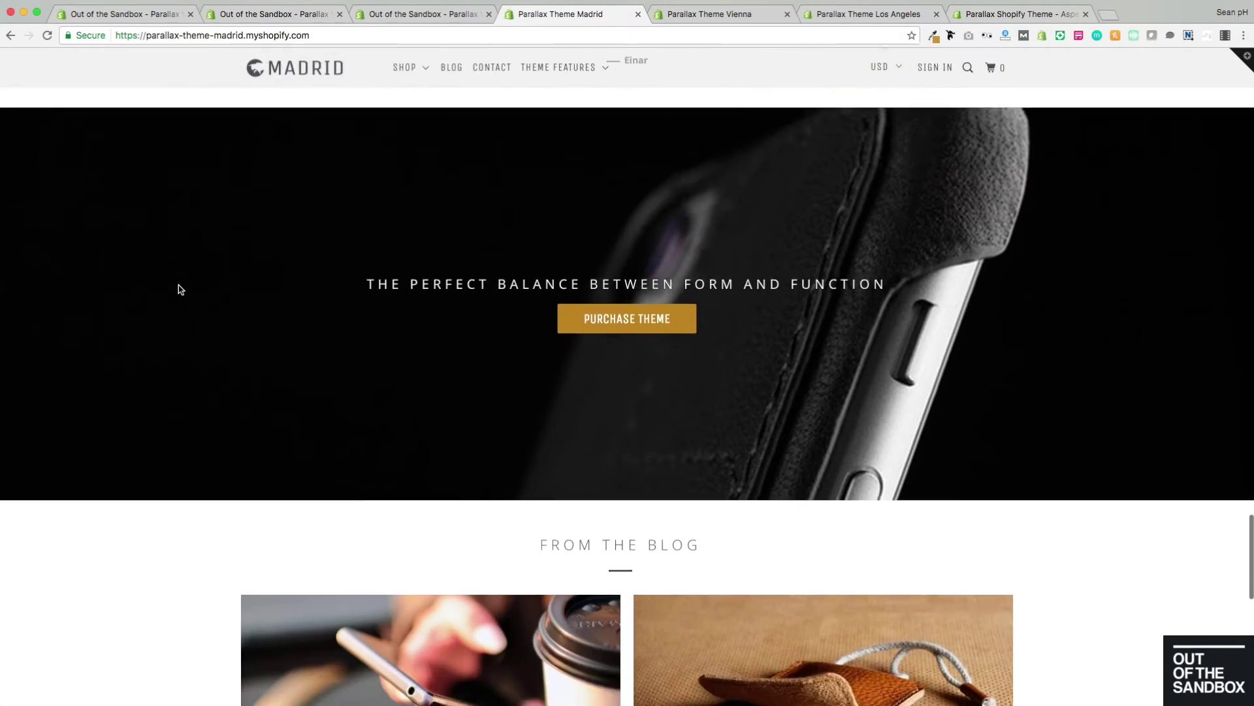
{"action": "scroll", "coordinate": [180, 290], "scroll_direction": "down", "scroll_amount": 7}
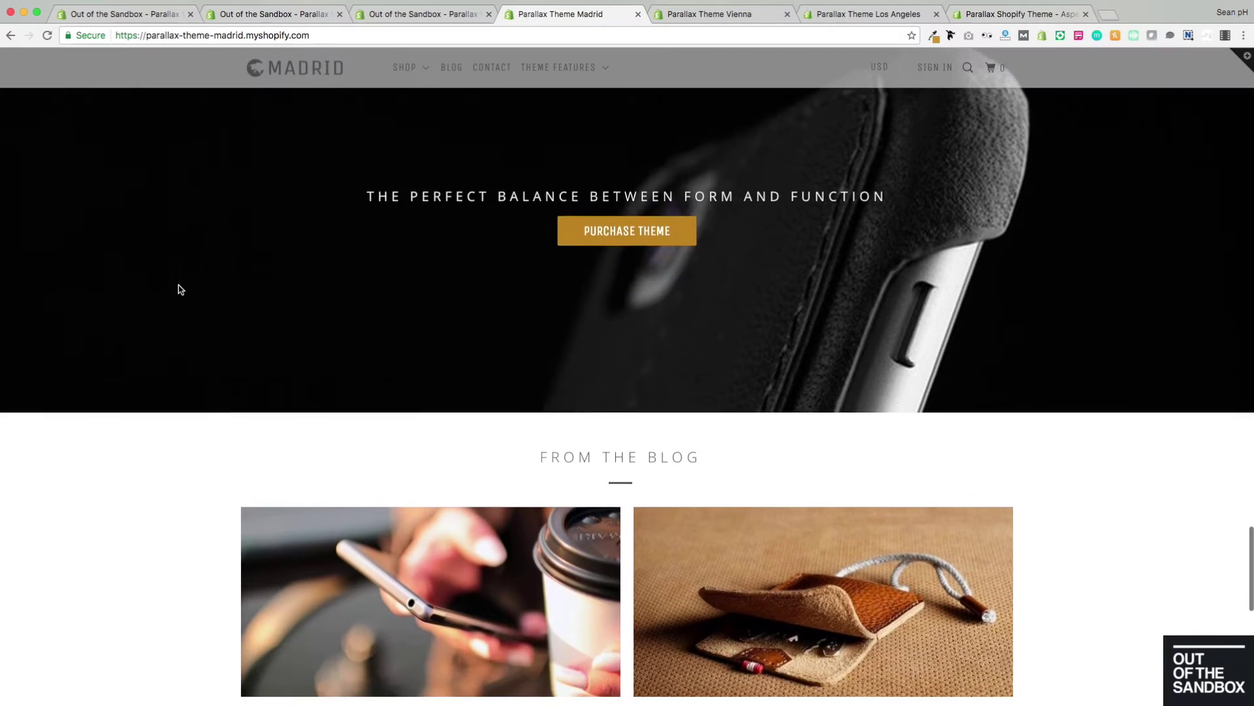
{"action": "scroll", "coordinate": [145, 289], "scroll_direction": "down", "scroll_amount": 8}
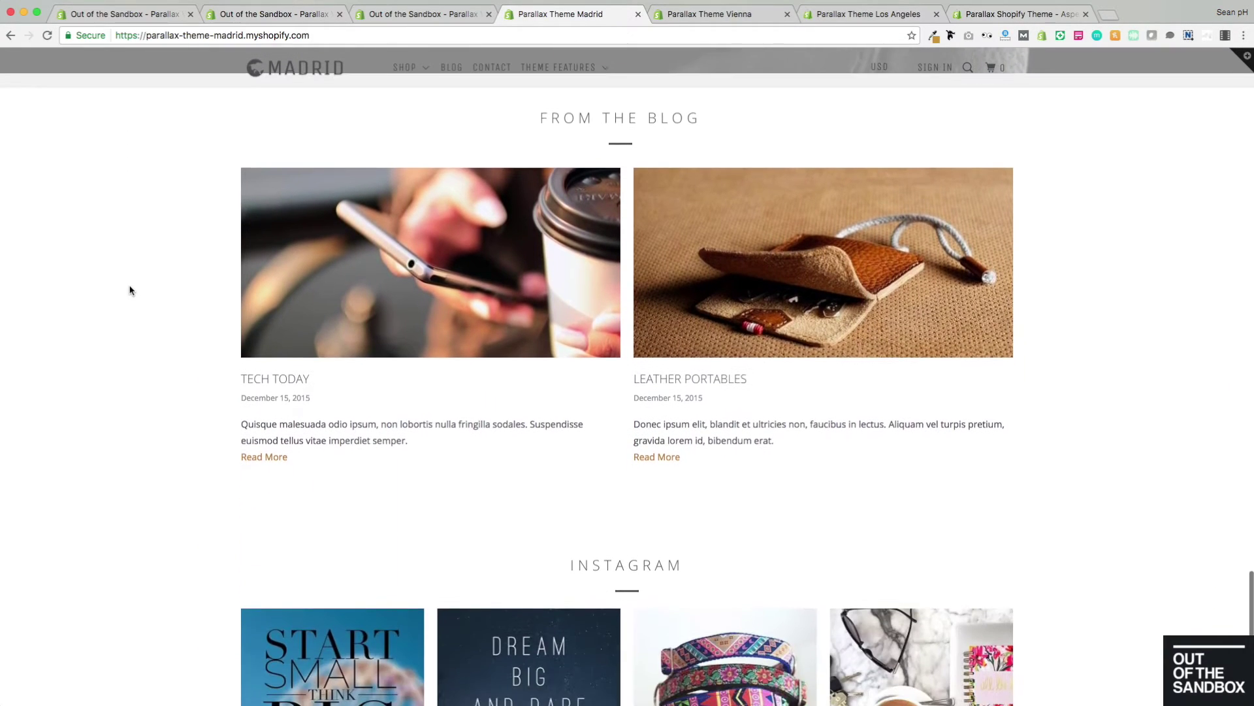
{"action": "scroll", "coordinate": [130, 290], "scroll_direction": "down", "scroll_amount": 8}
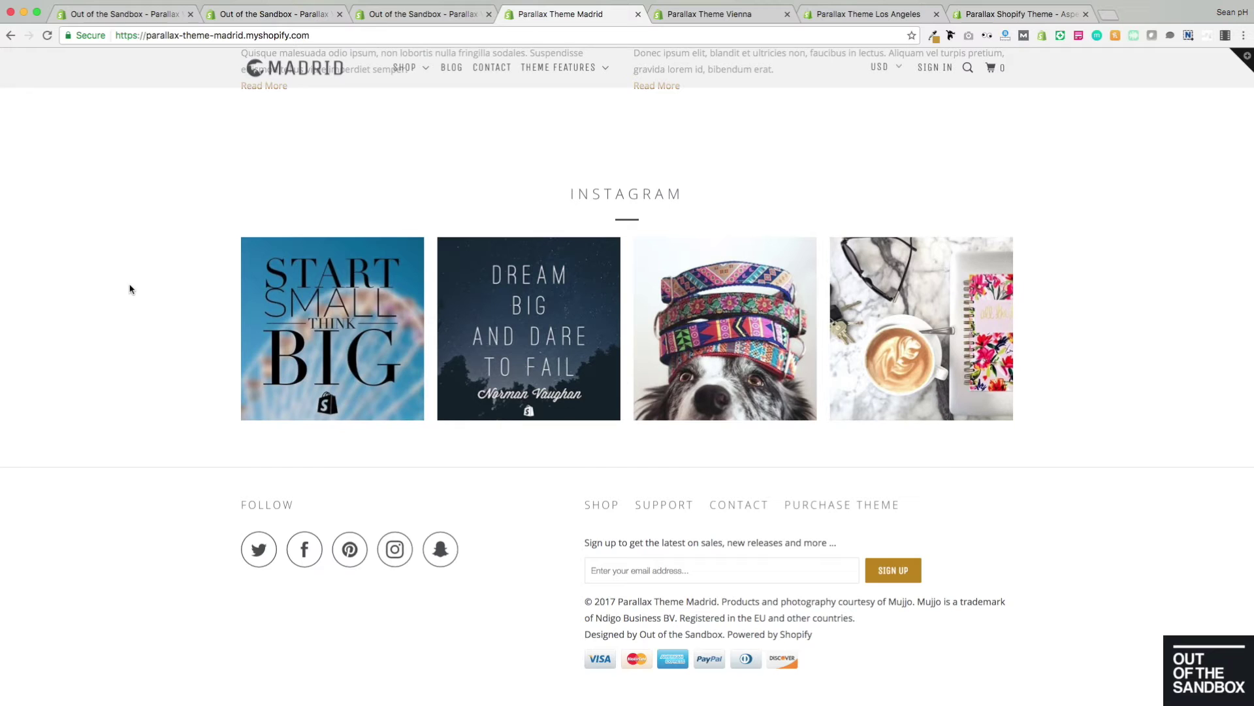
Switch back to the Shopify theme editor and delete the Featured promotions and Featured collection sections from the home page
{"action": "left_click", "coordinate": [167, 19]}
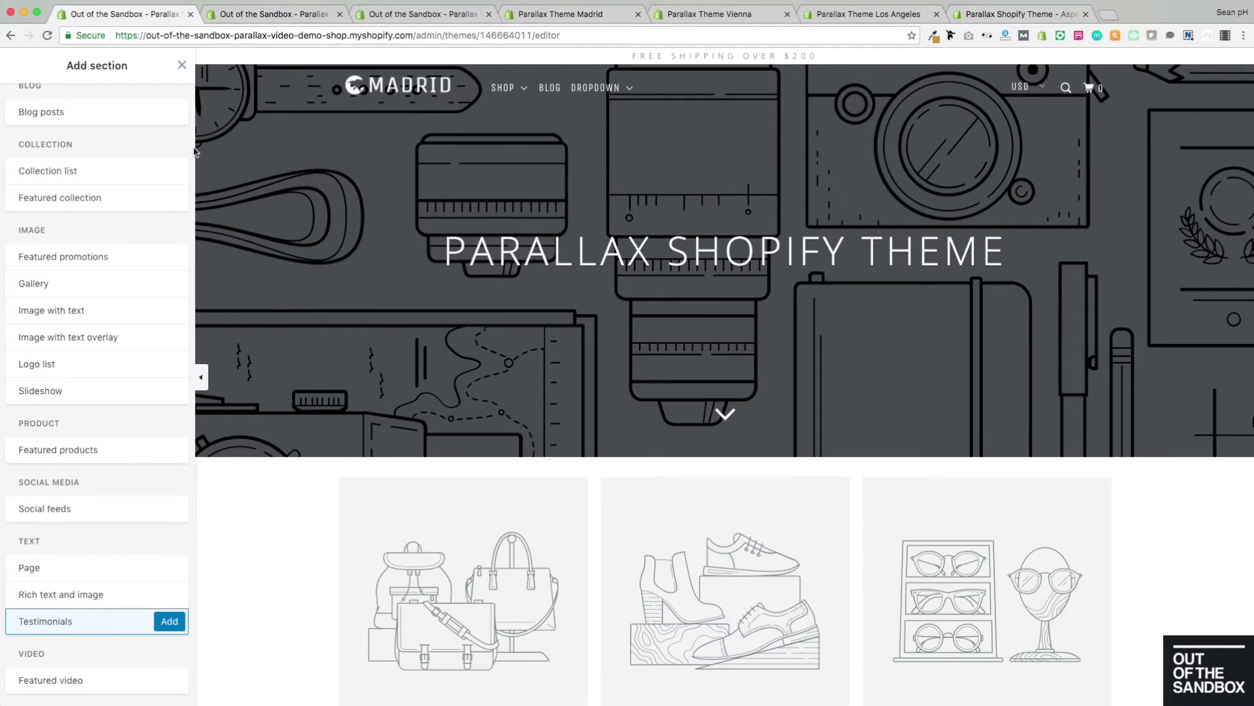
{"action": "left_click", "coordinate": [182, 71]}
{"action": "left_click_drag", "start_coordinate": [111, 247], "coordinate": [142, 246]}
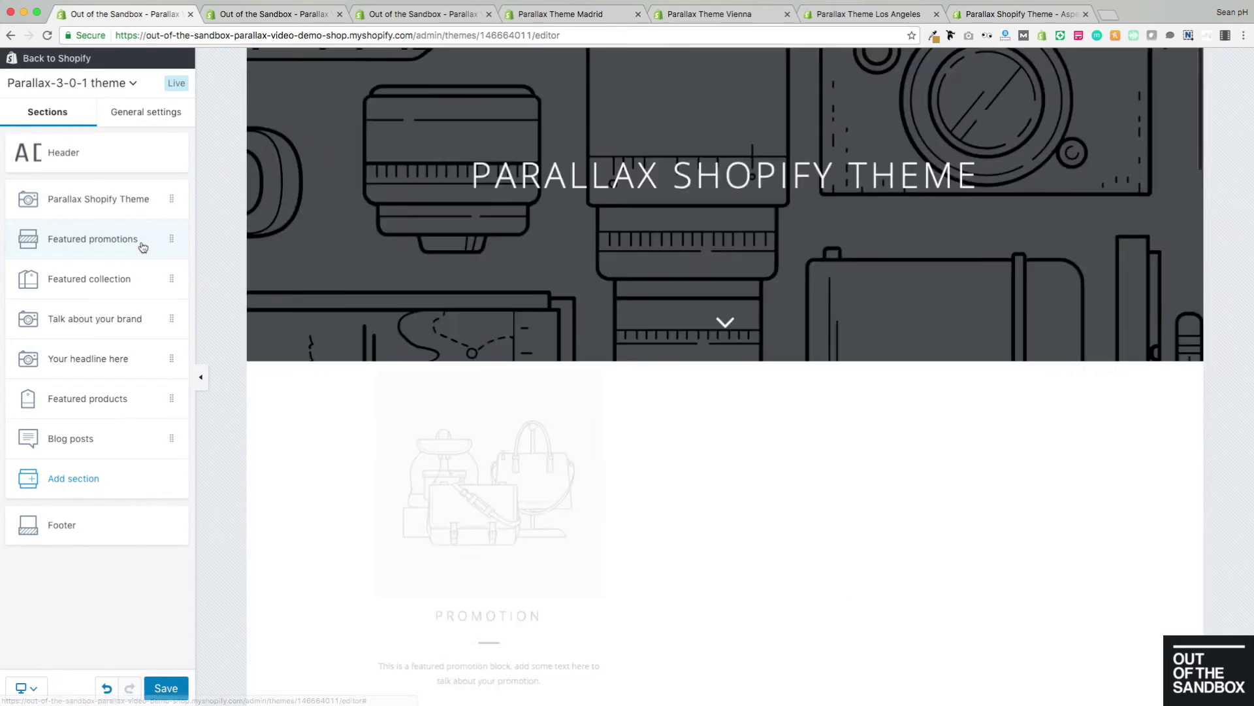
{"action": "left_click", "coordinate": [98, 243]}
{"action": "left_click", "coordinate": [114, 473]}
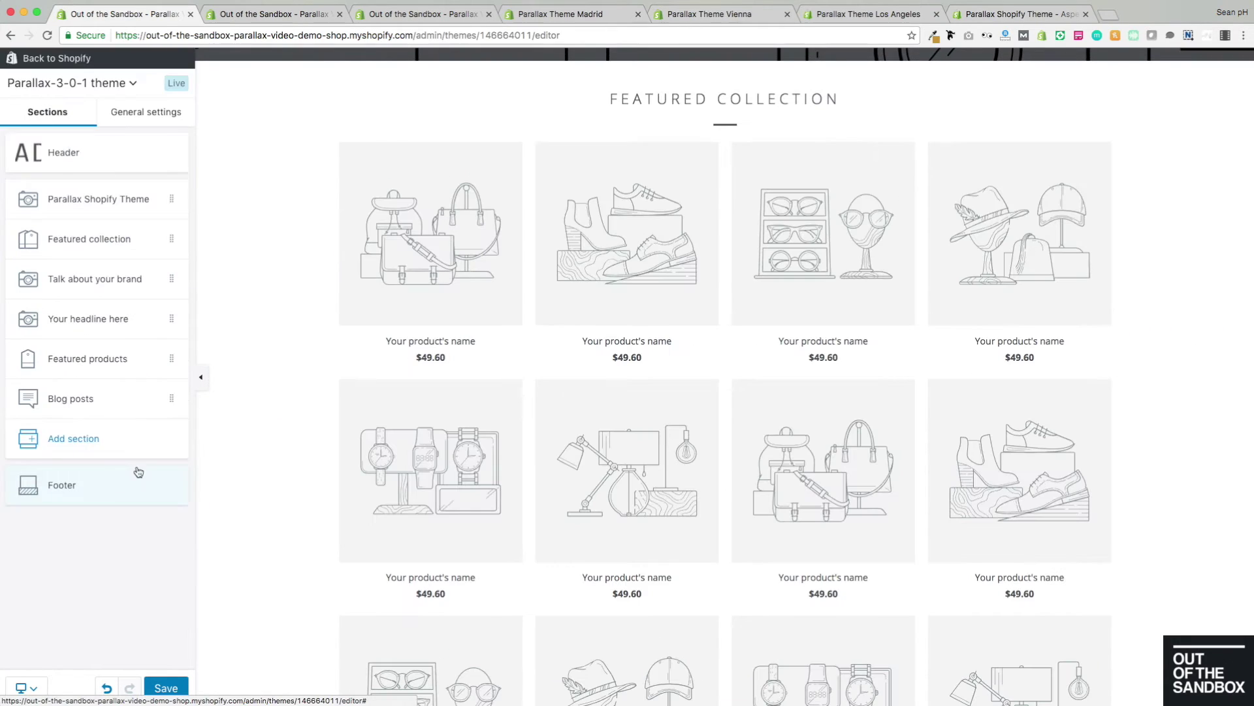
{"action": "left_click", "coordinate": [105, 239]}
{"action": "left_click", "coordinate": [101, 362]}
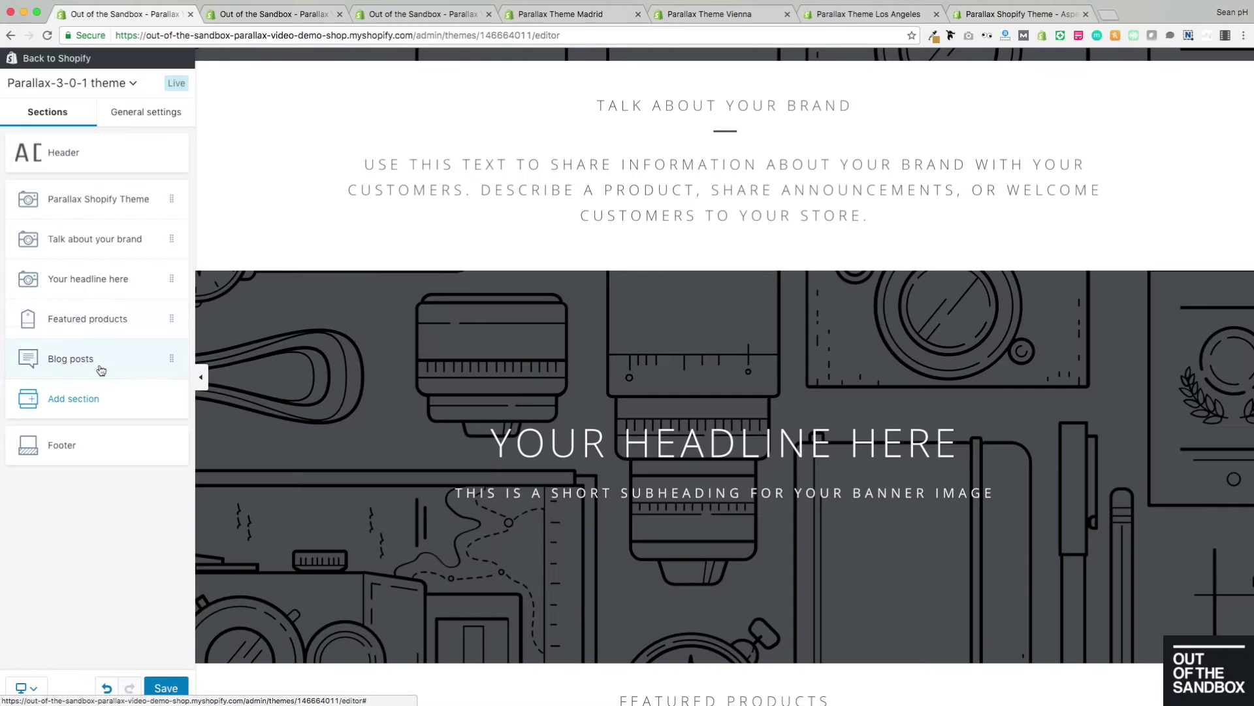
Delete the Talk about your brand and Your headline here image sections from the home page
{"action": "left_click", "coordinate": [110, 237]}
{"action": "scroll", "coordinate": [116, 337], "scroll_direction": "down", "scroll_amount": 1}
{"action": "scroll", "coordinate": [116, 338], "scroll_direction": "down", "scroll_amount": 2}
{"action": "left_click", "coordinate": [98, 650]}
{"action": "left_click", "coordinate": [68, 240]}
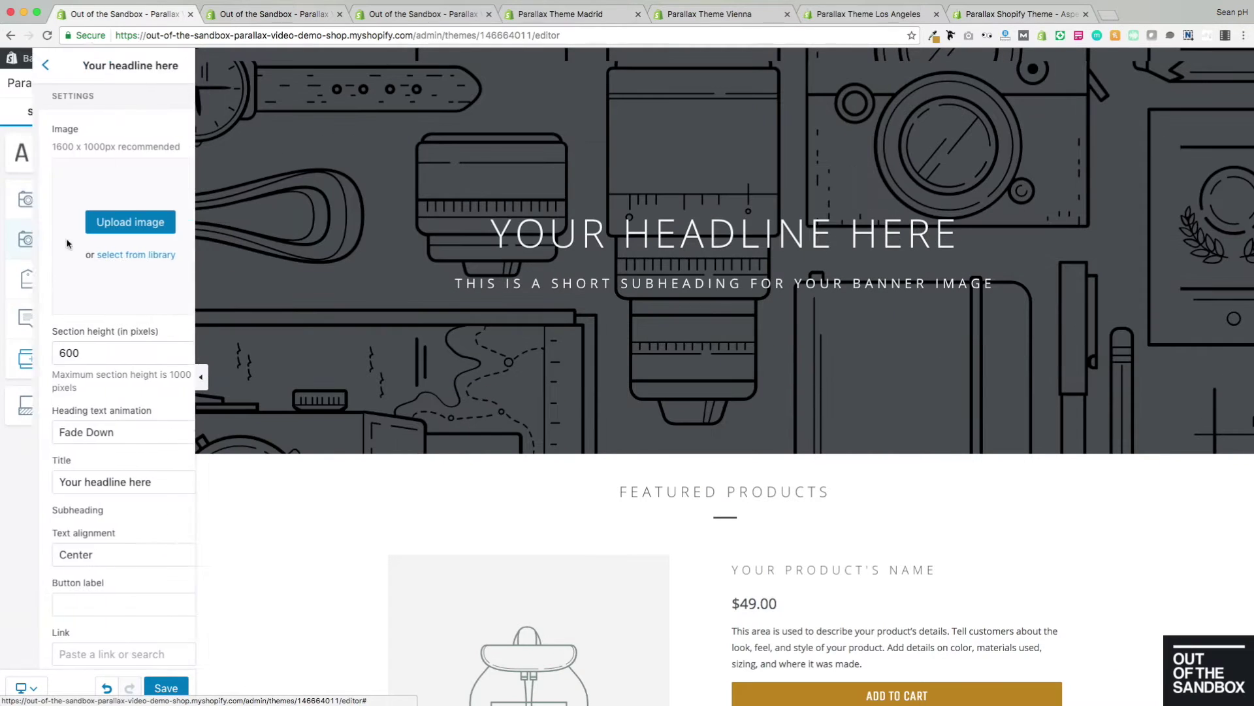
{"action": "scroll", "coordinate": [105, 523], "scroll_direction": "down", "scroll_amount": 3}
{"action": "left_click", "coordinate": [106, 650]}
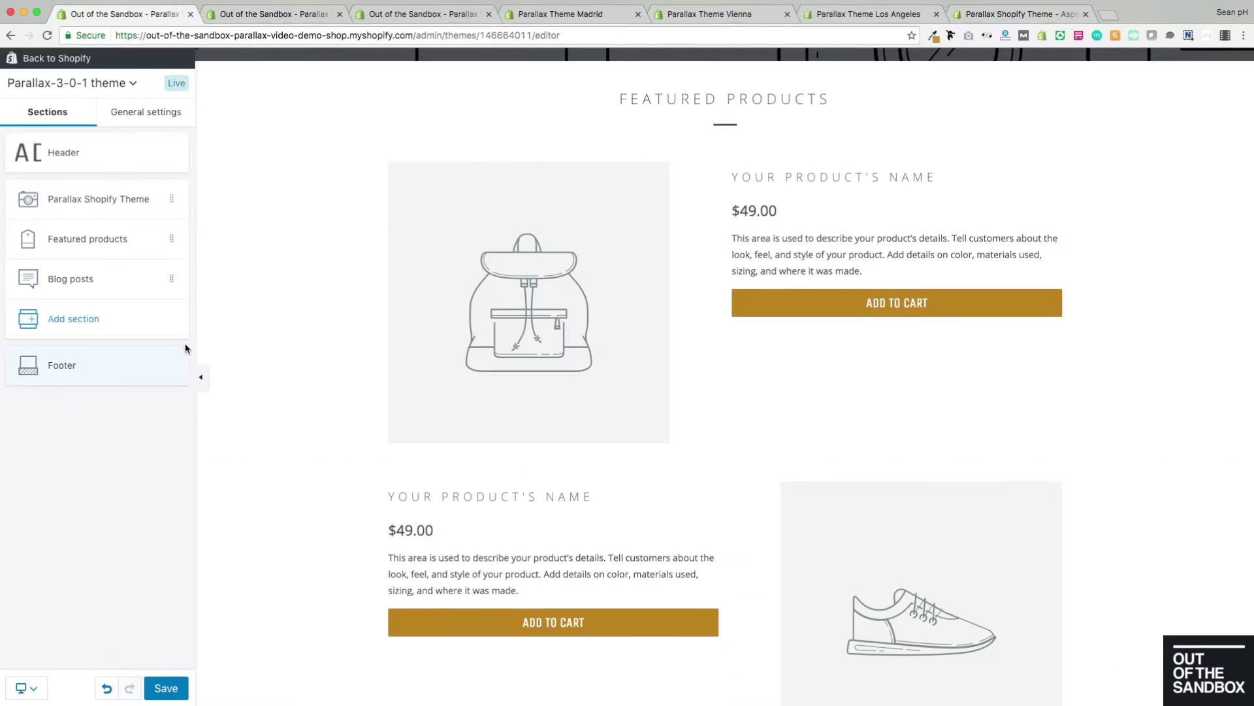
Delete the Featured products and Blog posts sections, leaving only the Parallax Shopify Theme banner between header and footer
{"action": "left_click", "coordinate": [112, 239]}
{"action": "left_click", "coordinate": [96, 433]}
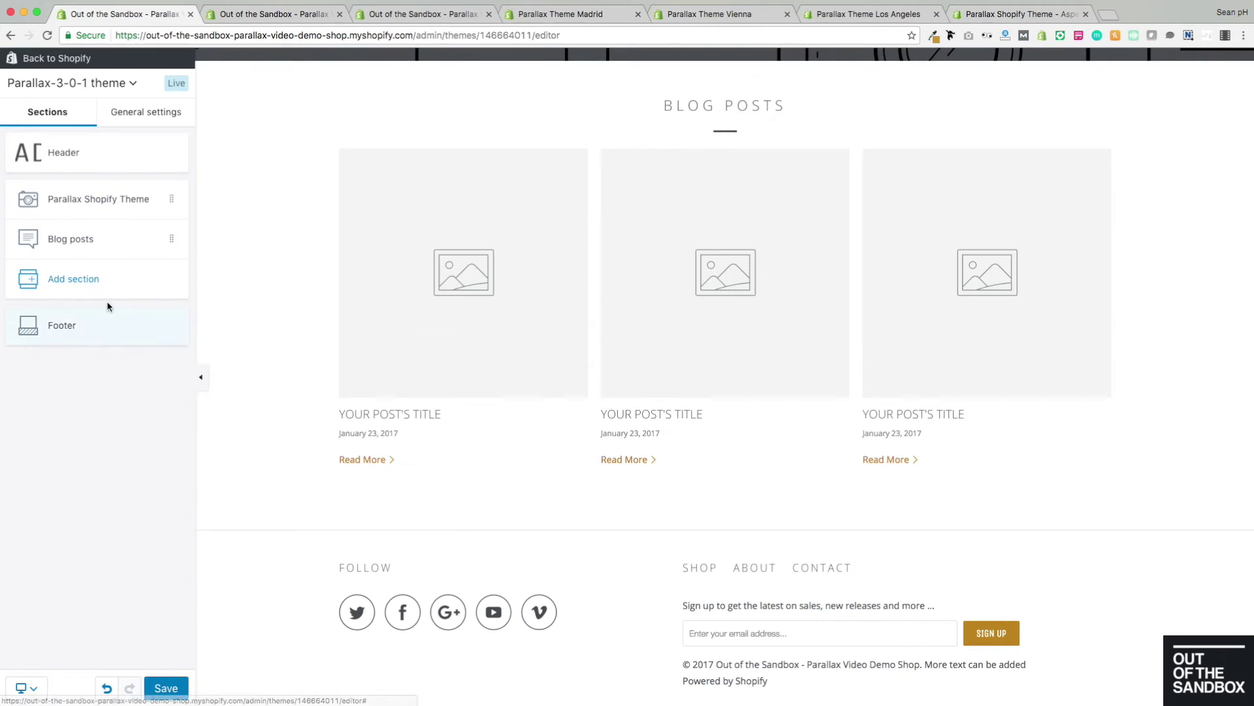
{"action": "left_click", "coordinate": [107, 244]}
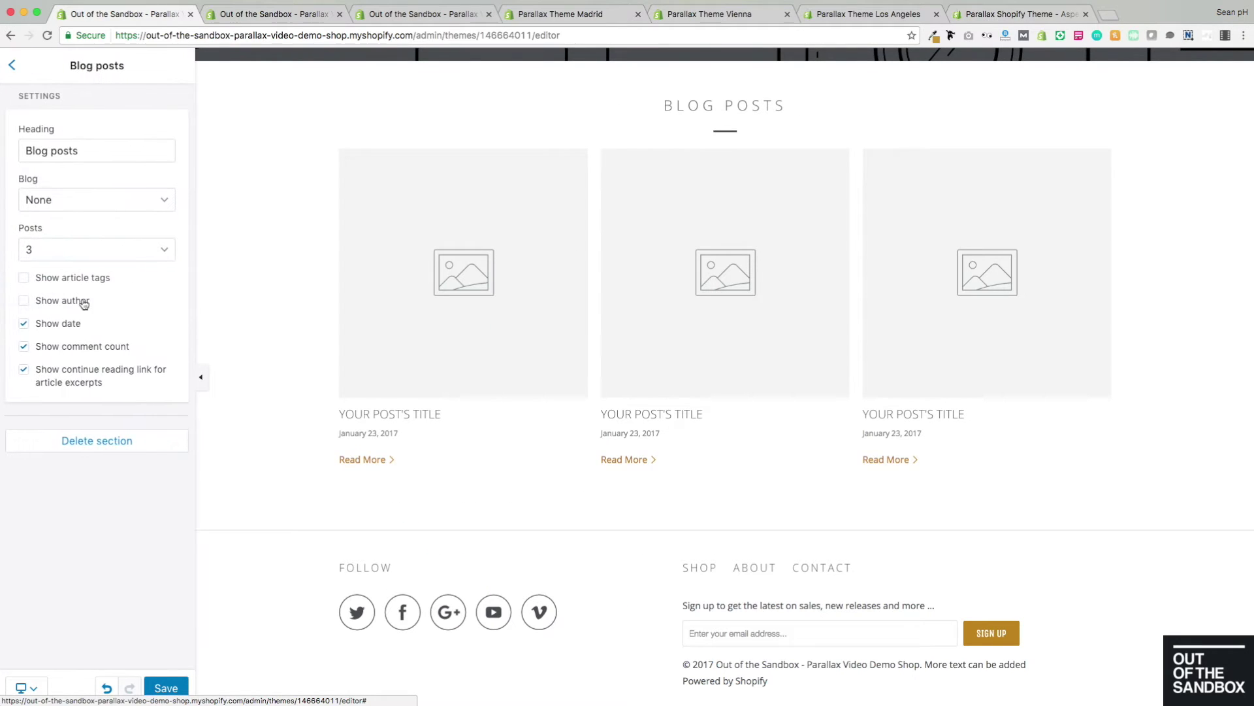
{"action": "left_click", "coordinate": [95, 439]}
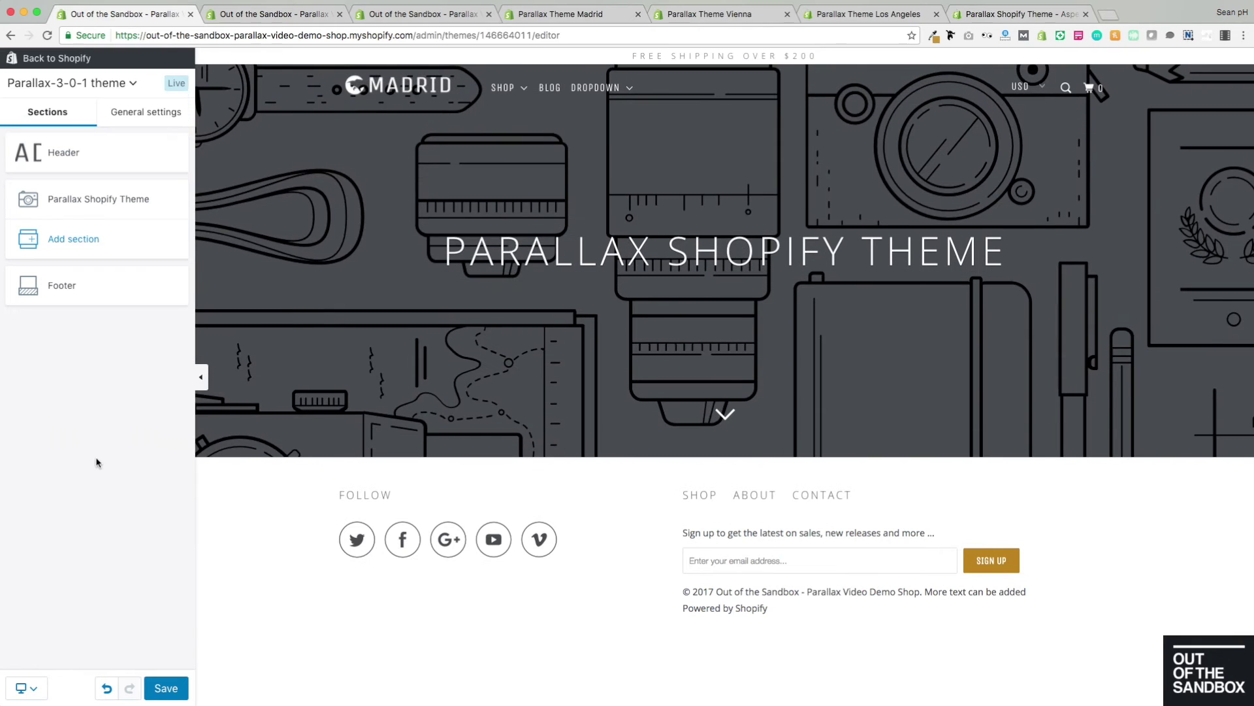
Upload banner 1.jpg from the PARALLAX 3.0 Video folder as the image of the Parallax Shopify Theme section
{"action": "left_click", "coordinate": [111, 199]}
{"action": "scroll", "coordinate": [111, 196], "scroll_direction": "down", "scroll_amount": 5}
{"action": "scroll", "coordinate": [111, 196], "scroll_direction": "up", "scroll_amount": 6}
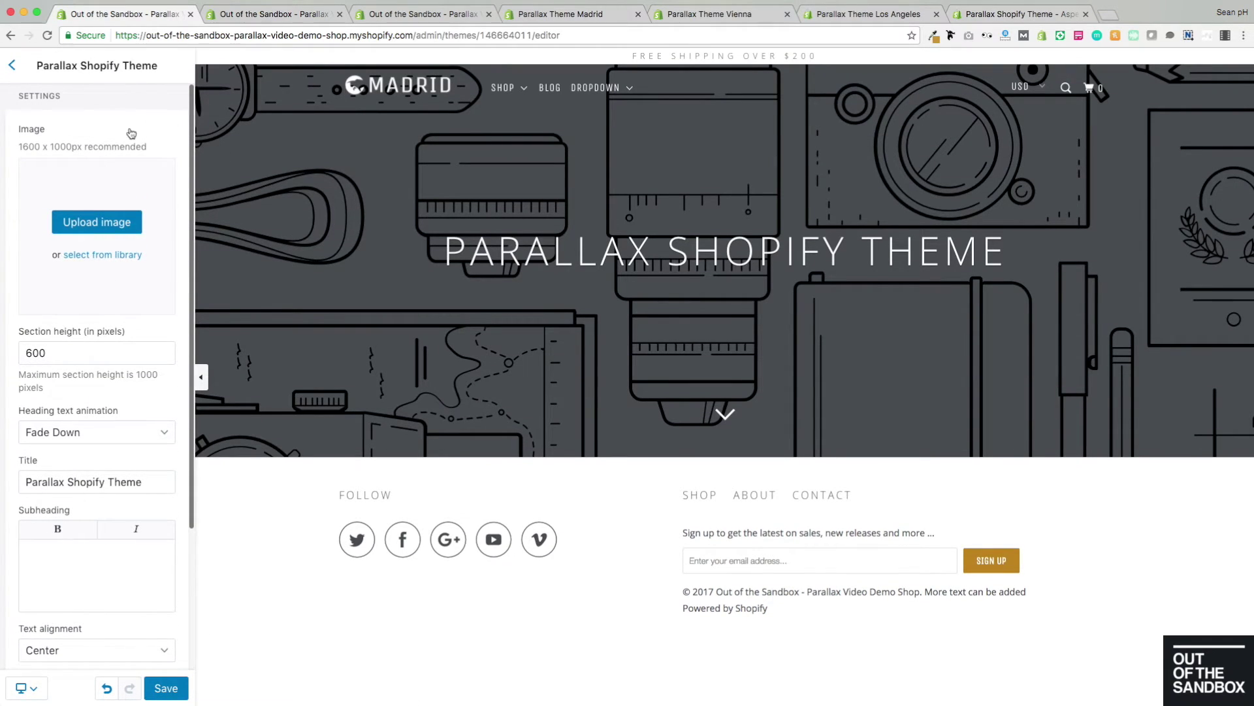
{"action": "left_click", "coordinate": [97, 223]}
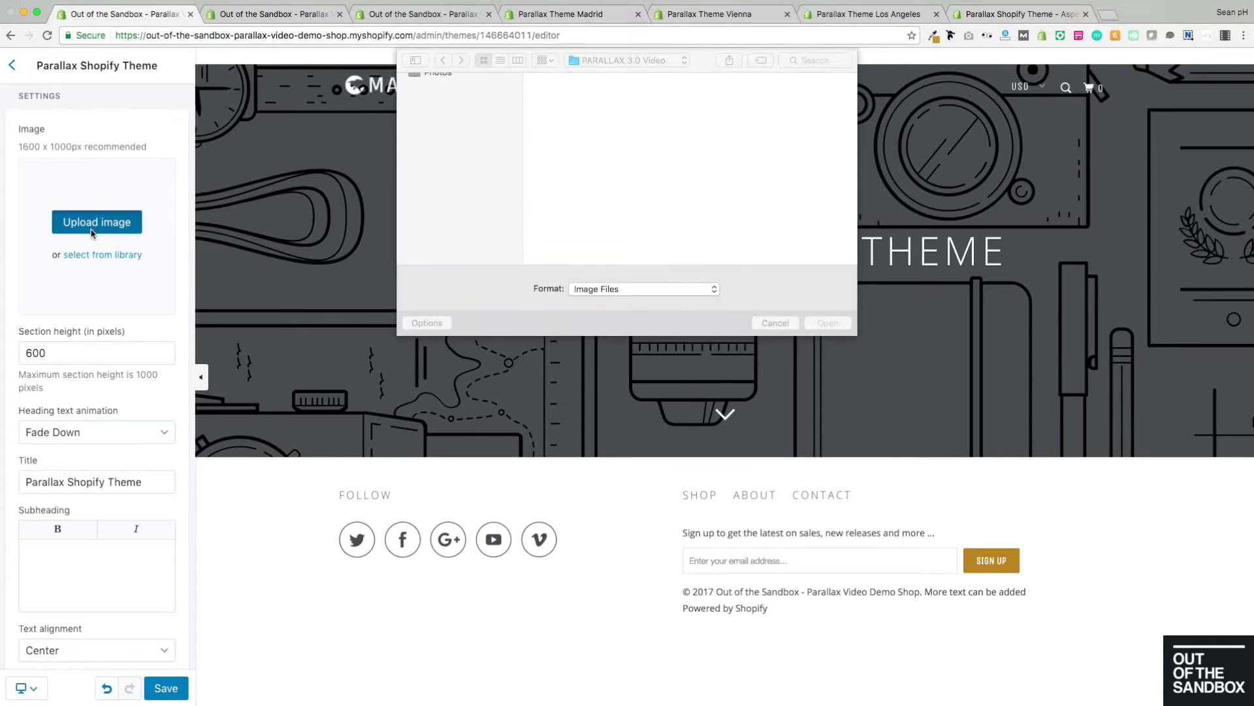
{"action": "scroll", "coordinate": [653, 155], "scroll_direction": "down", "scroll_amount": 10}
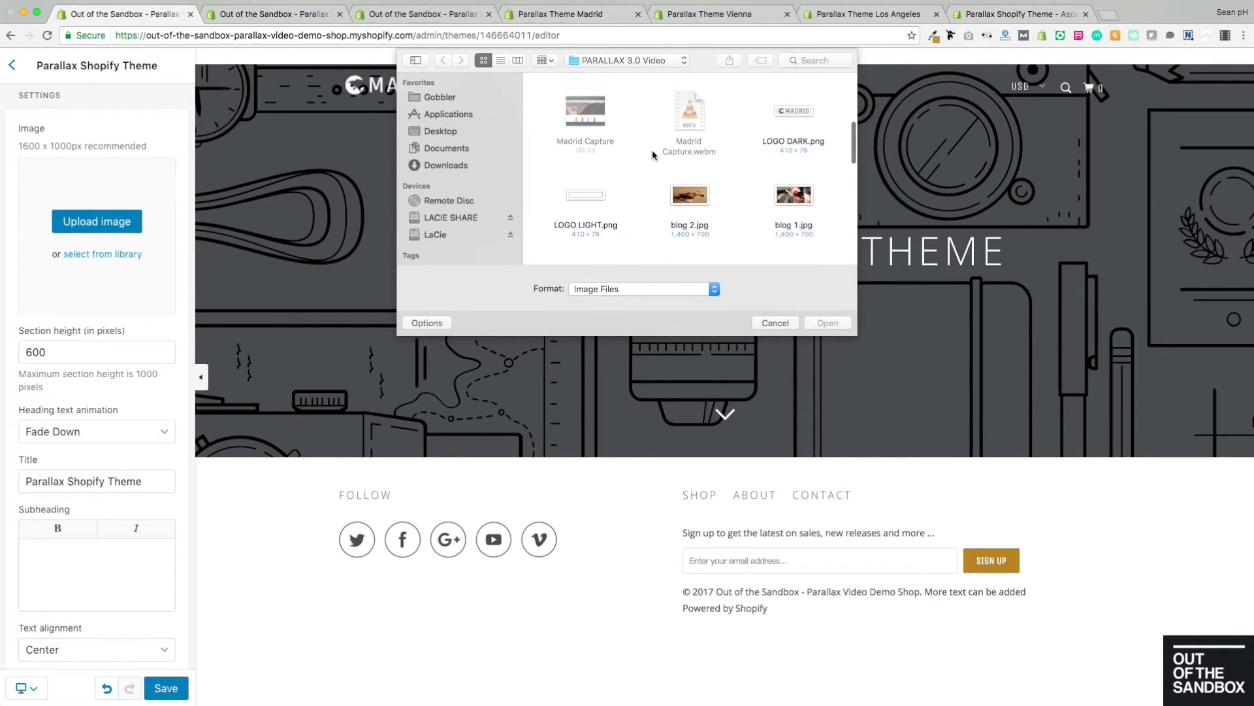
{"action": "scroll", "coordinate": [652, 155], "scroll_direction": "down", "scroll_amount": 10}
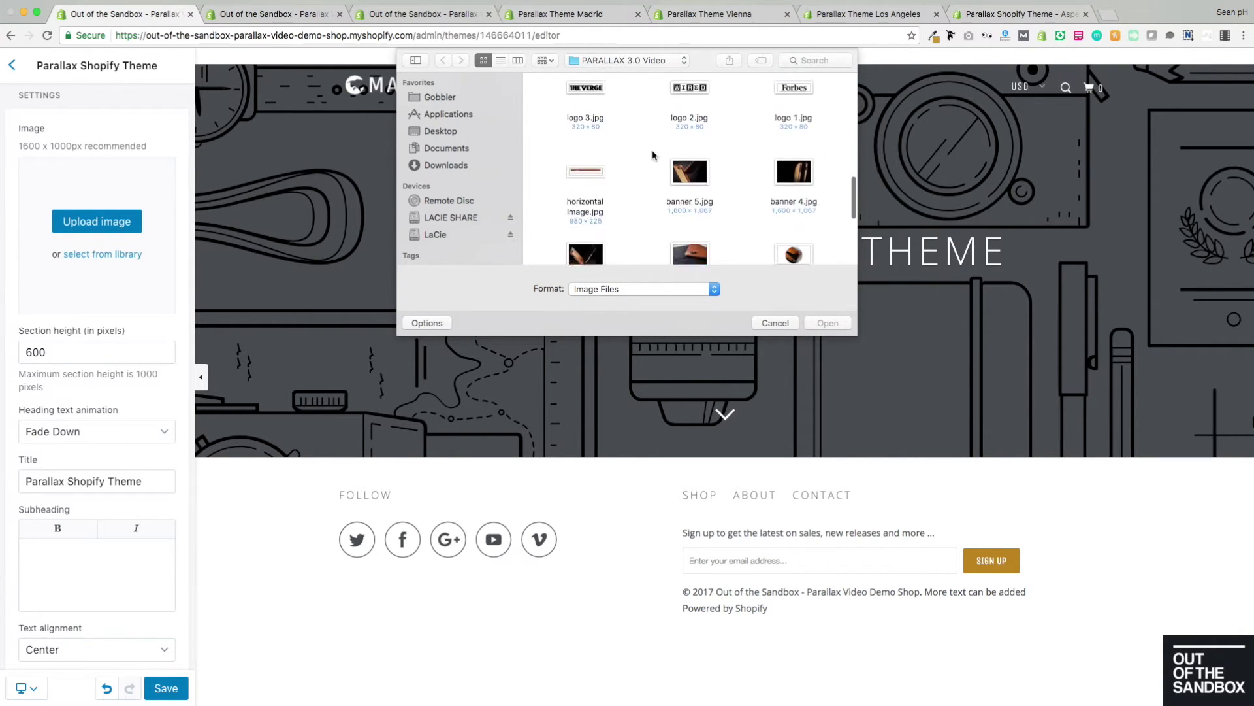
{"action": "scroll", "coordinate": [769, 123], "scroll_direction": "down", "scroll_amount": 3}
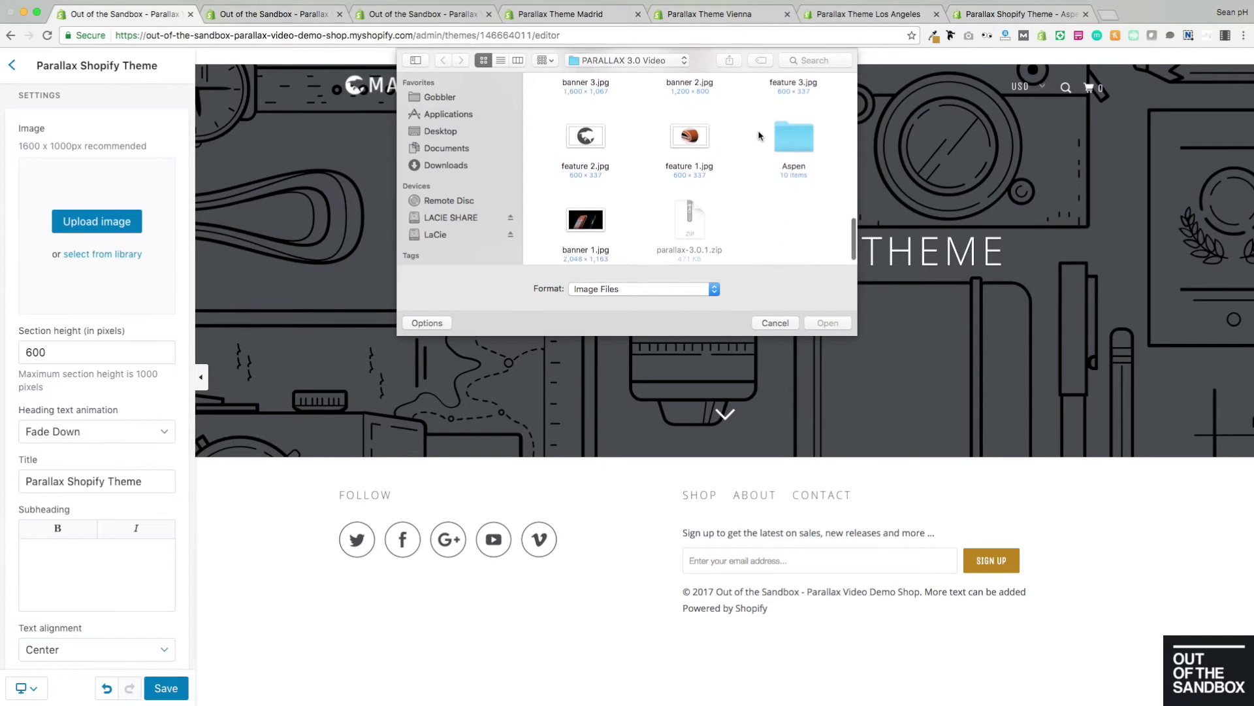
{"action": "left_click", "coordinate": [607, 228]}
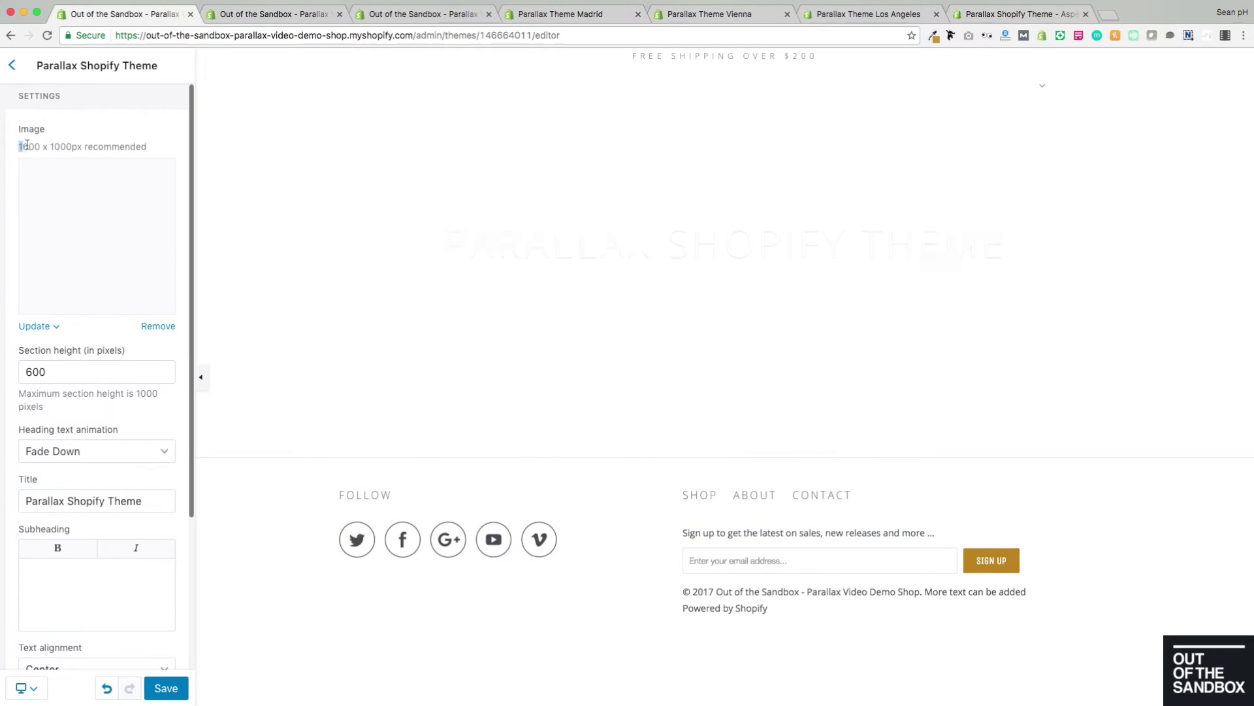
Enter "Great theme for customization" as the subheading of the Parallax Shopify Theme banner section
{"action": "left_click_drag", "start_coordinate": [26, 145], "coordinate": [86, 145]}
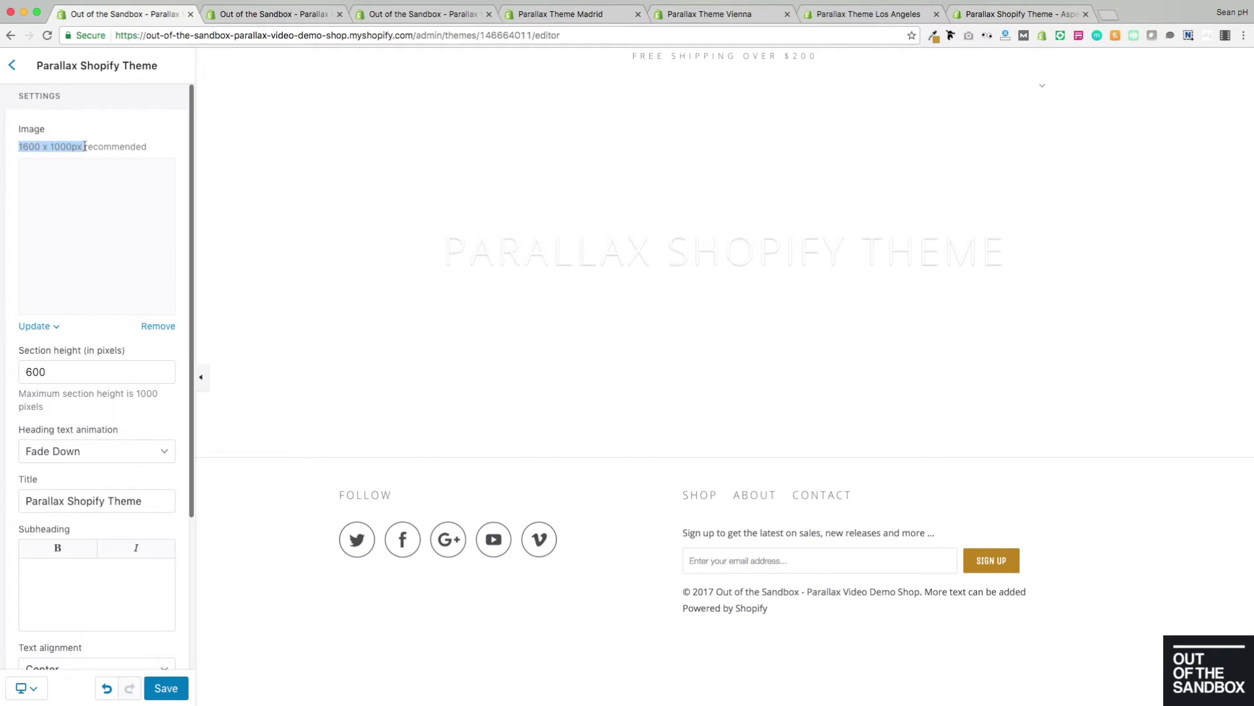
{"action": "left_click", "coordinate": [95, 140]}
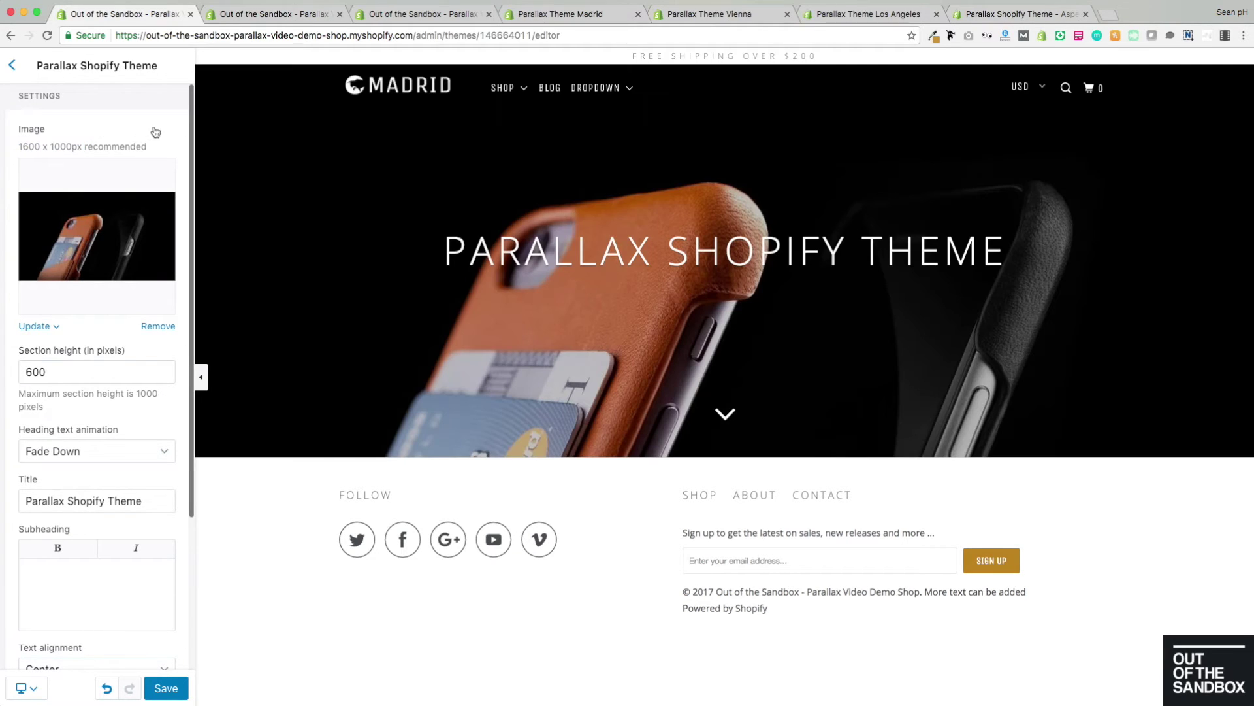
{"action": "scroll", "coordinate": [150, 127], "scroll_direction": "down", "scroll_amount": 1}
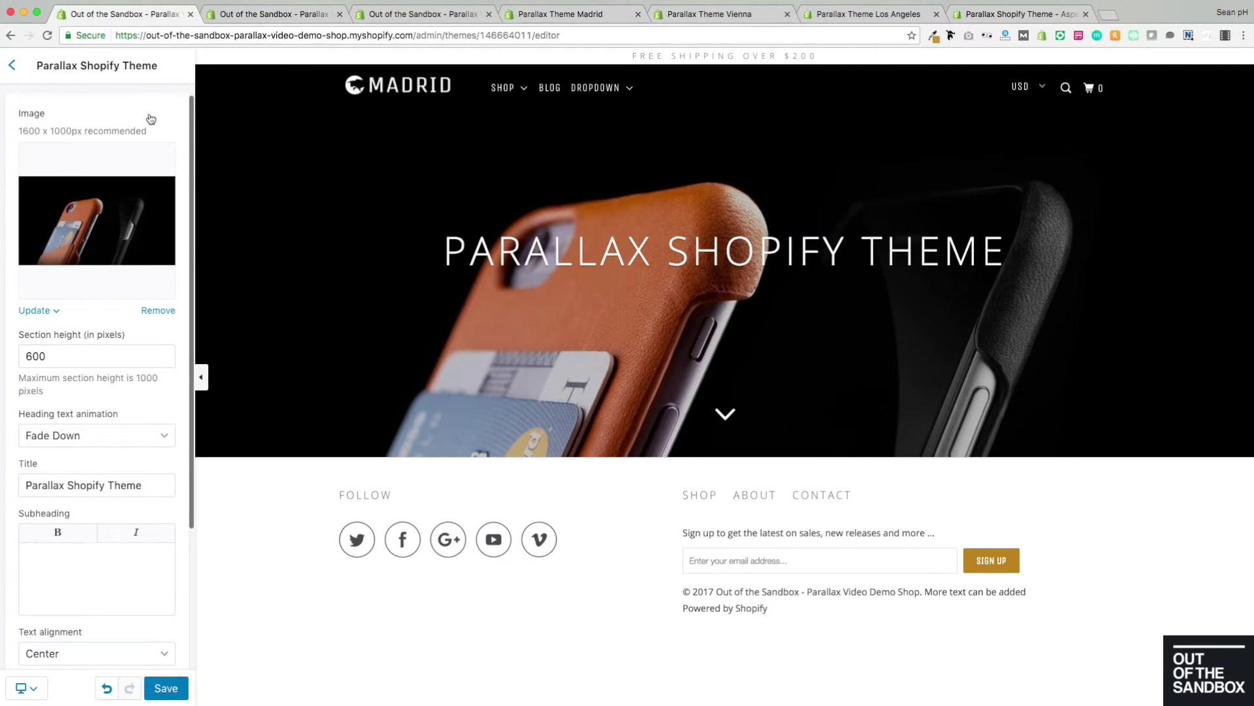
{"action": "scroll", "coordinate": [186, 193], "scroll_direction": "down", "scroll_amount": 2}
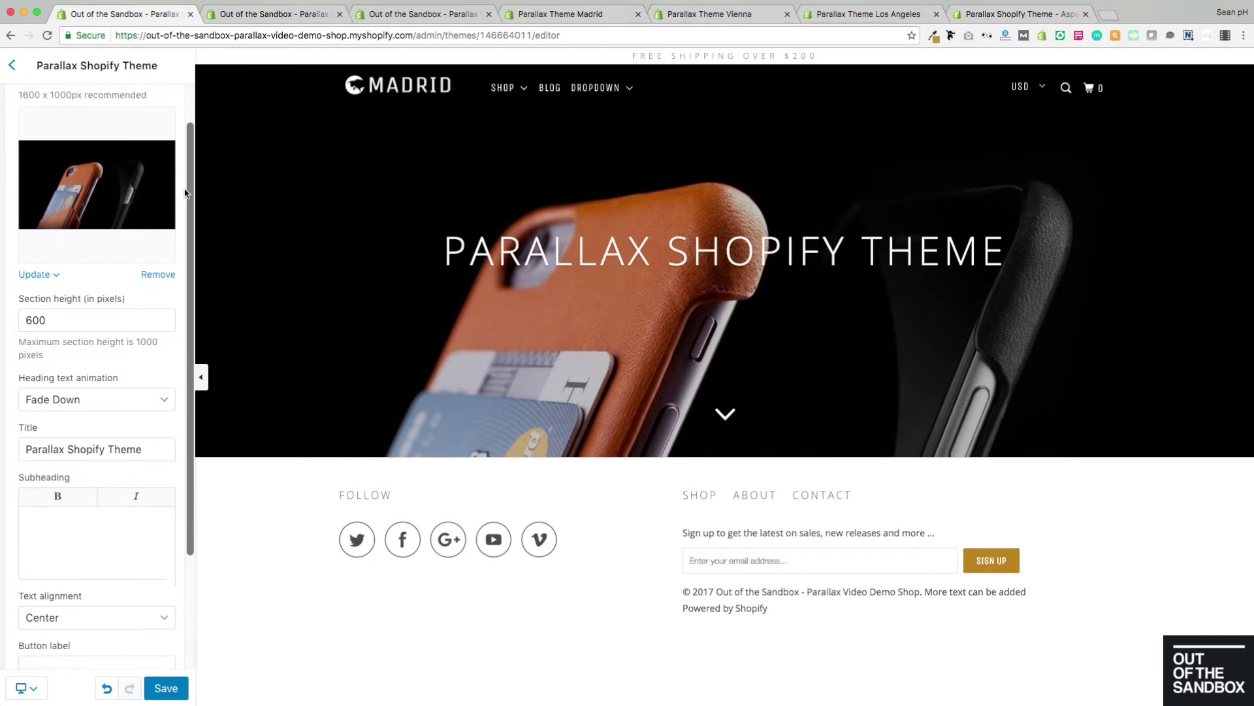
{"action": "scroll", "coordinate": [185, 193], "scroll_direction": "down", "scroll_amount": 1}
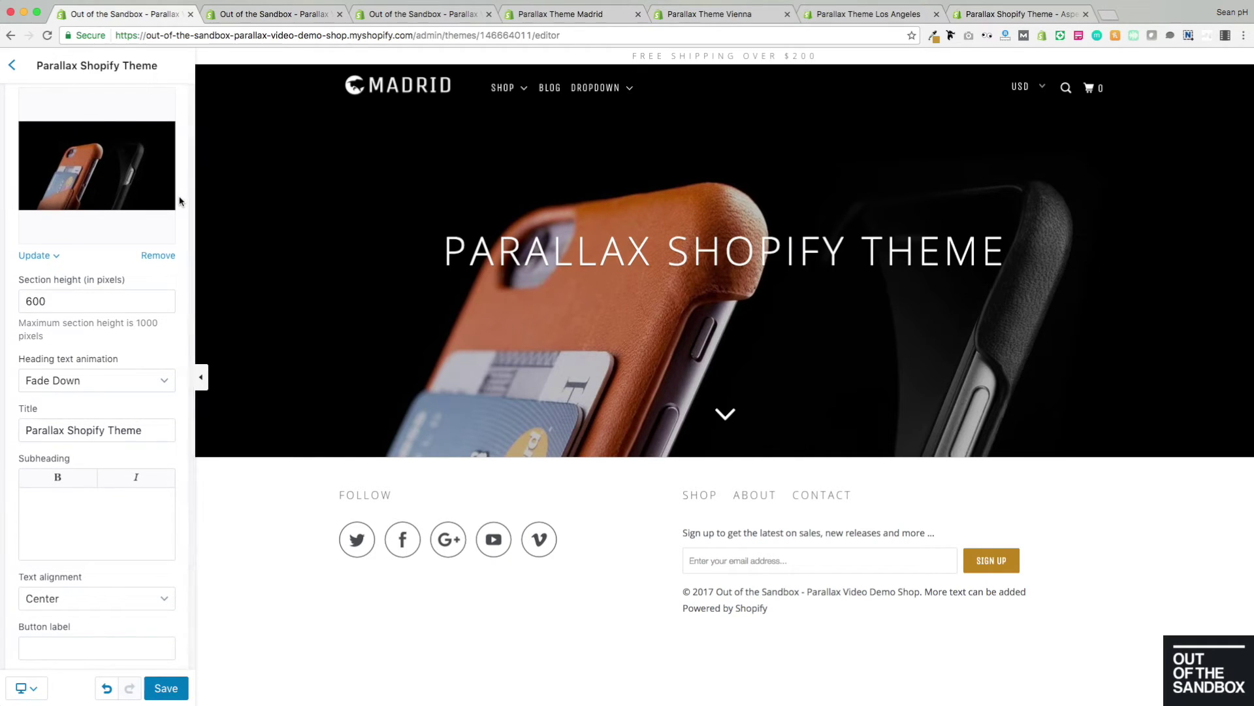
{"action": "scroll", "coordinate": [181, 202], "scroll_direction": "down", "scroll_amount": 1}
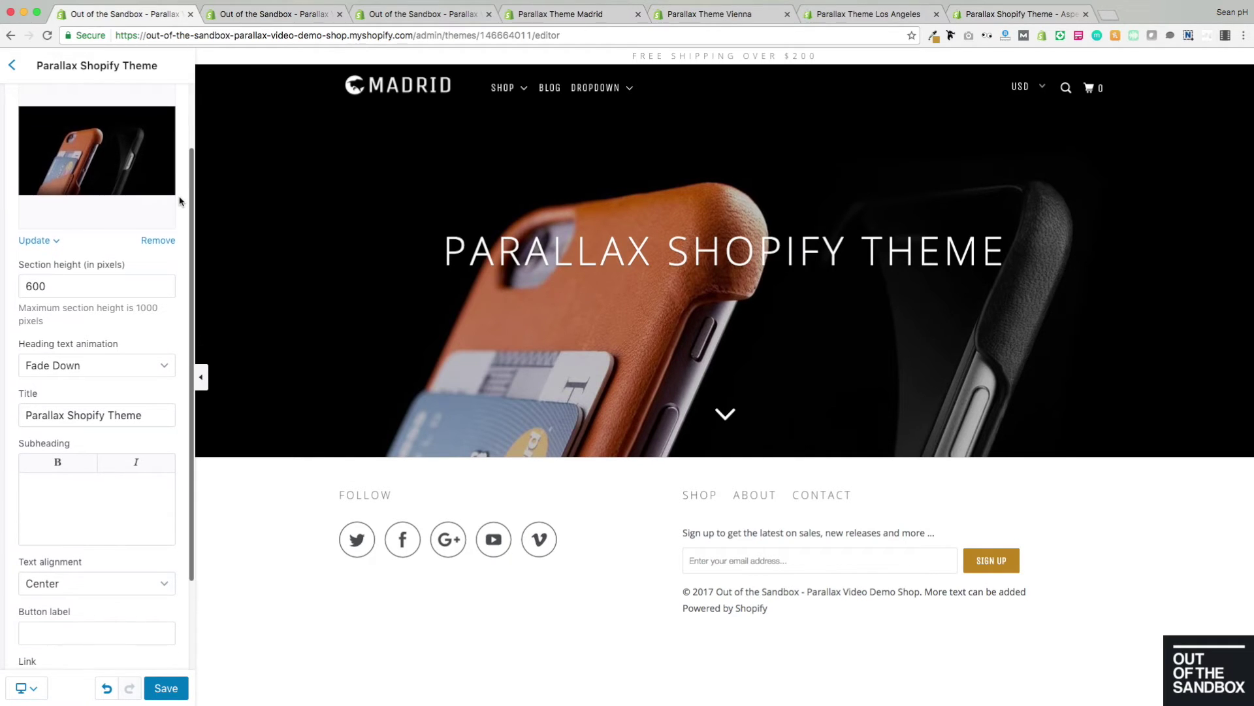
{"action": "scroll", "coordinate": [181, 202], "scroll_direction": "down", "scroll_amount": 6}
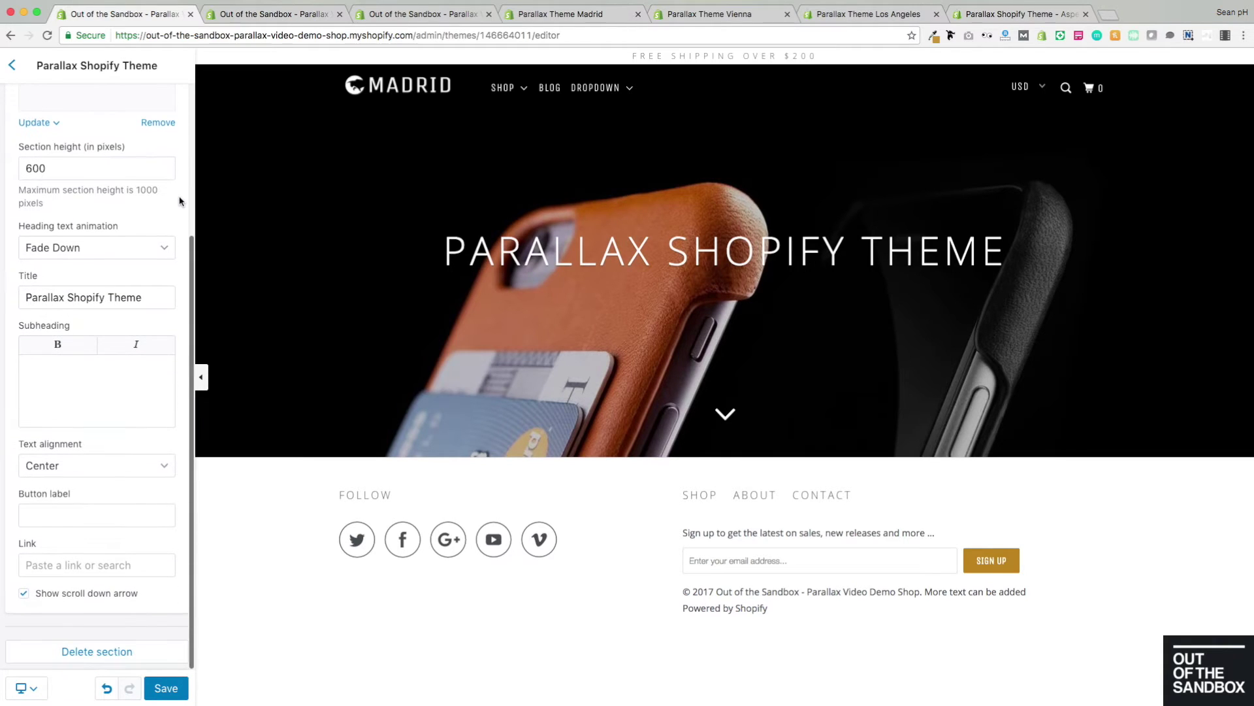
{"action": "left_click", "coordinate": [63, 380]}
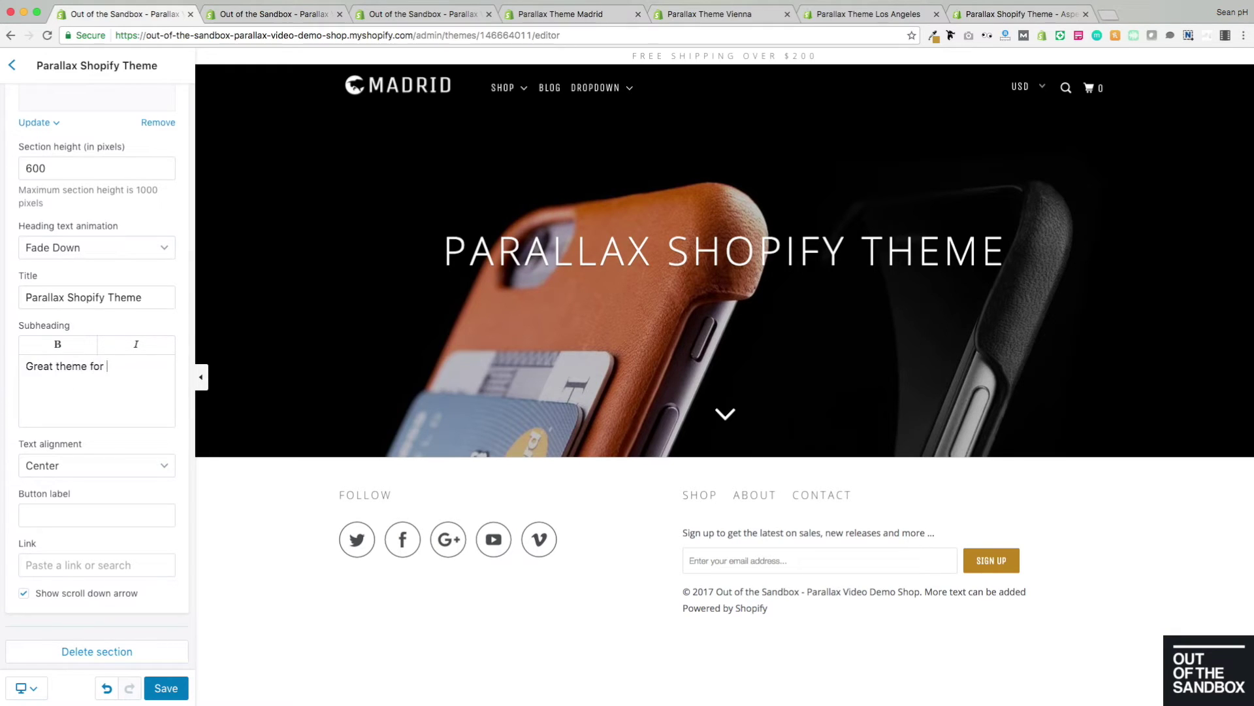
{"action": "type", "text": "Great theme for customization"}
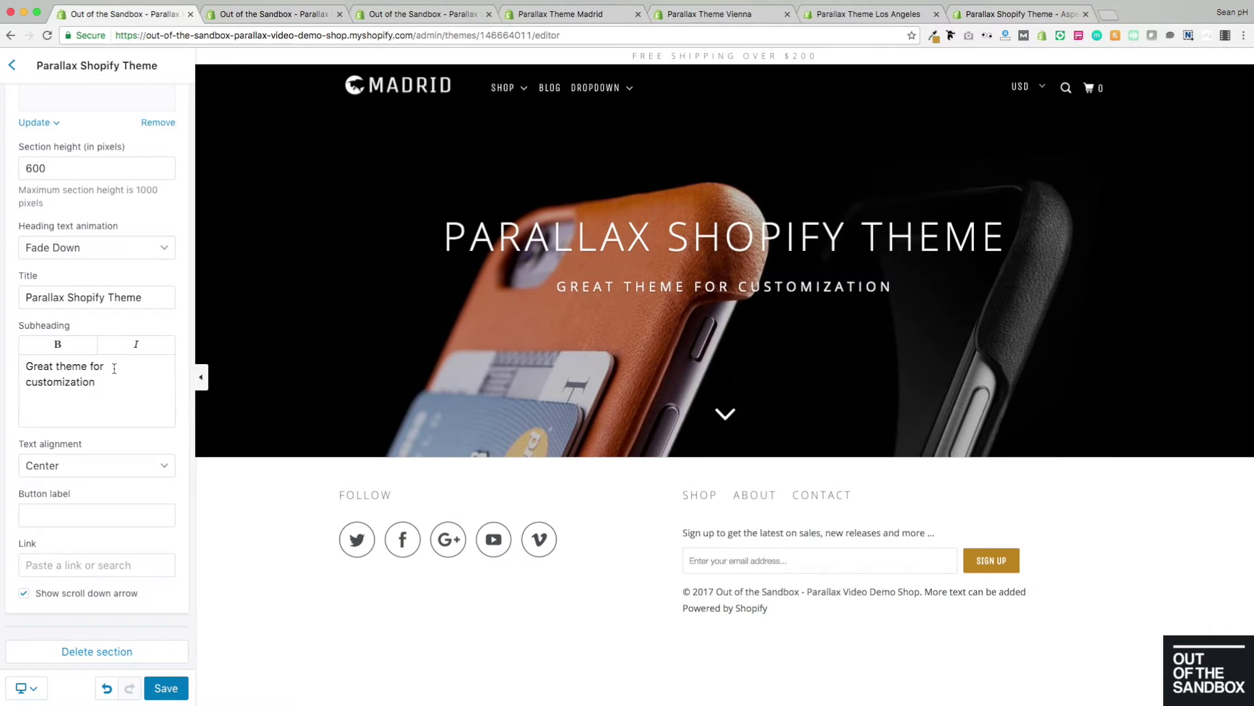
Try the Fade In and Fade Up heading text animations on the banner, and return the setting to Fade Down
{"action": "scroll", "coordinate": [138, 292], "scroll_direction": "up", "scroll_amount": 2}
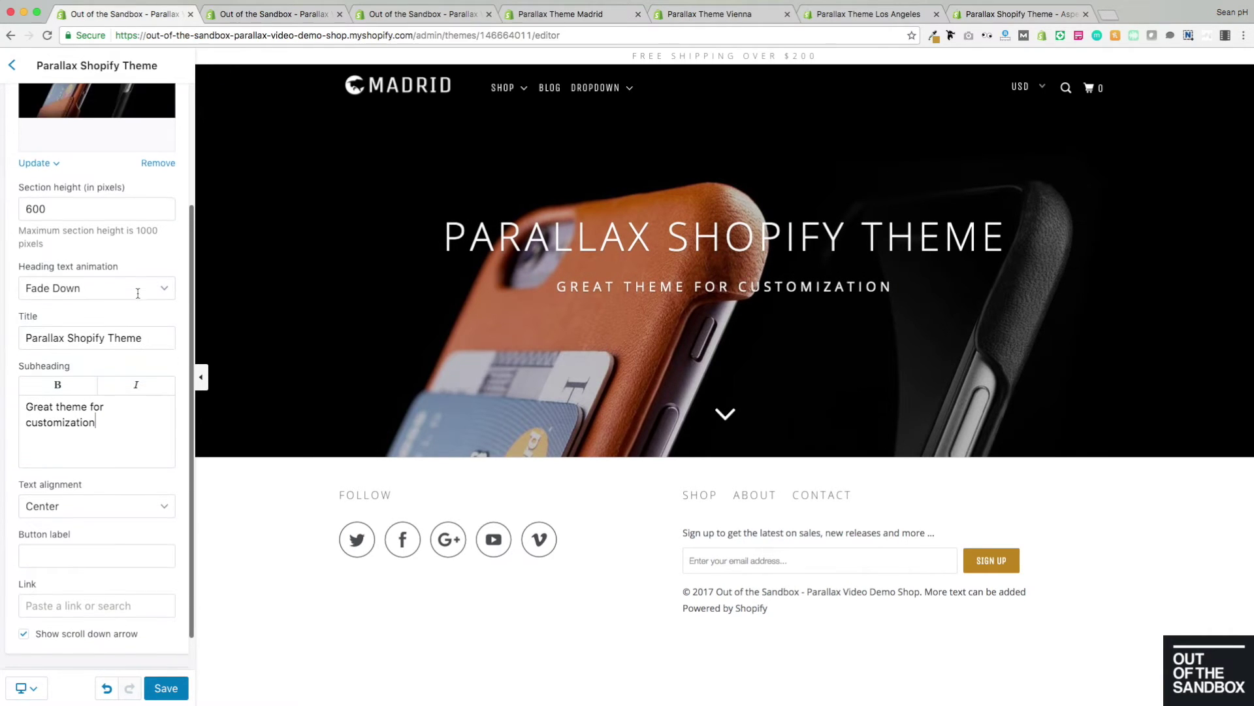
{"action": "left_click", "coordinate": [103, 288]}
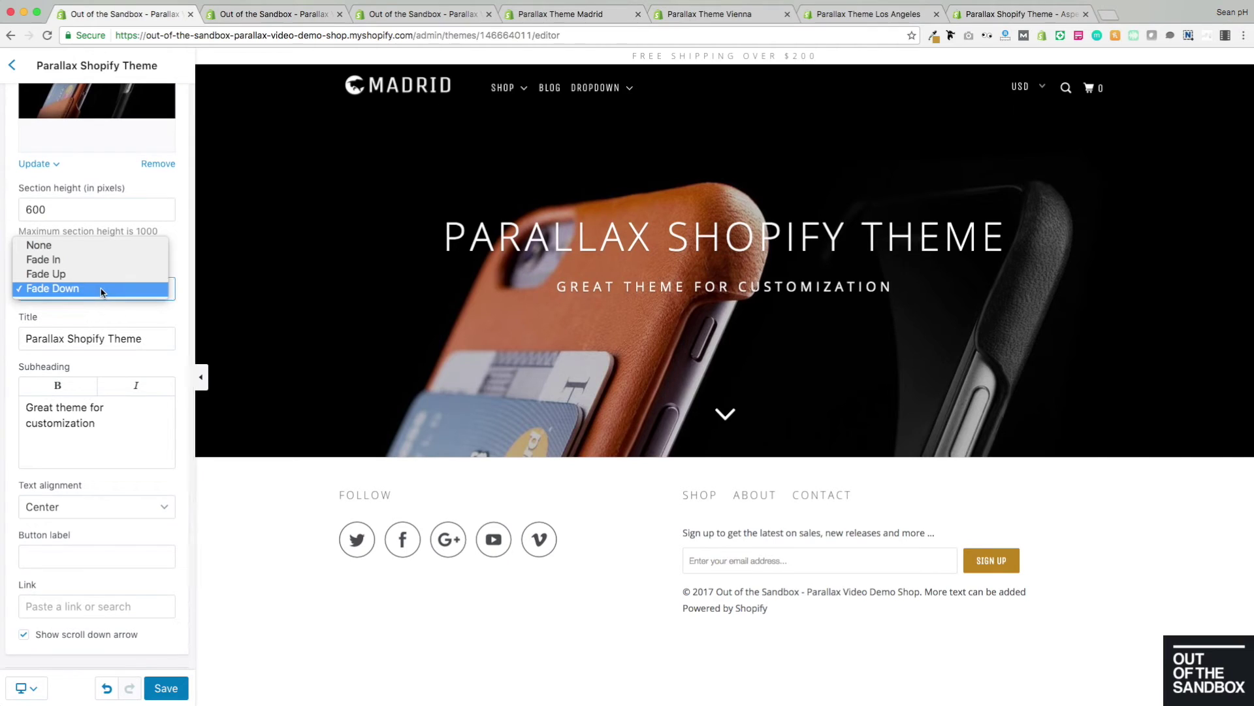
{"action": "left_click", "coordinate": [72, 261]}
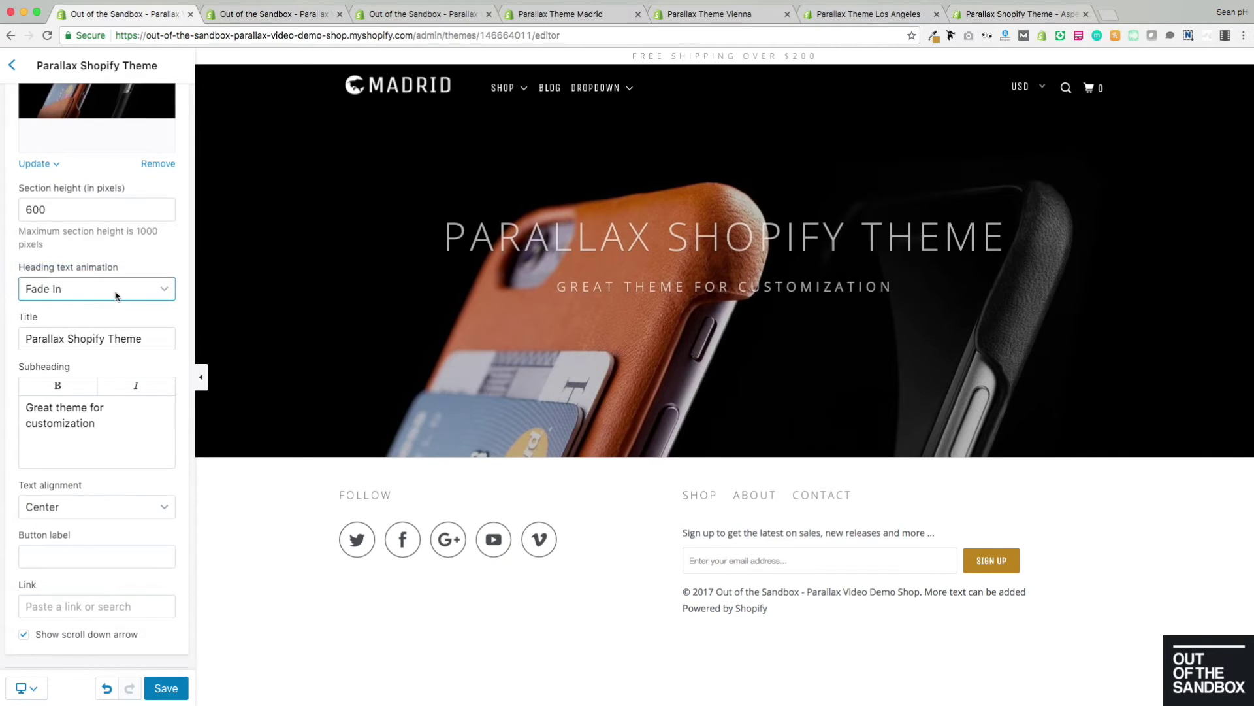
{"action": "left_click", "coordinate": [116, 292]}
{"action": "left_click", "coordinate": [87, 303]}
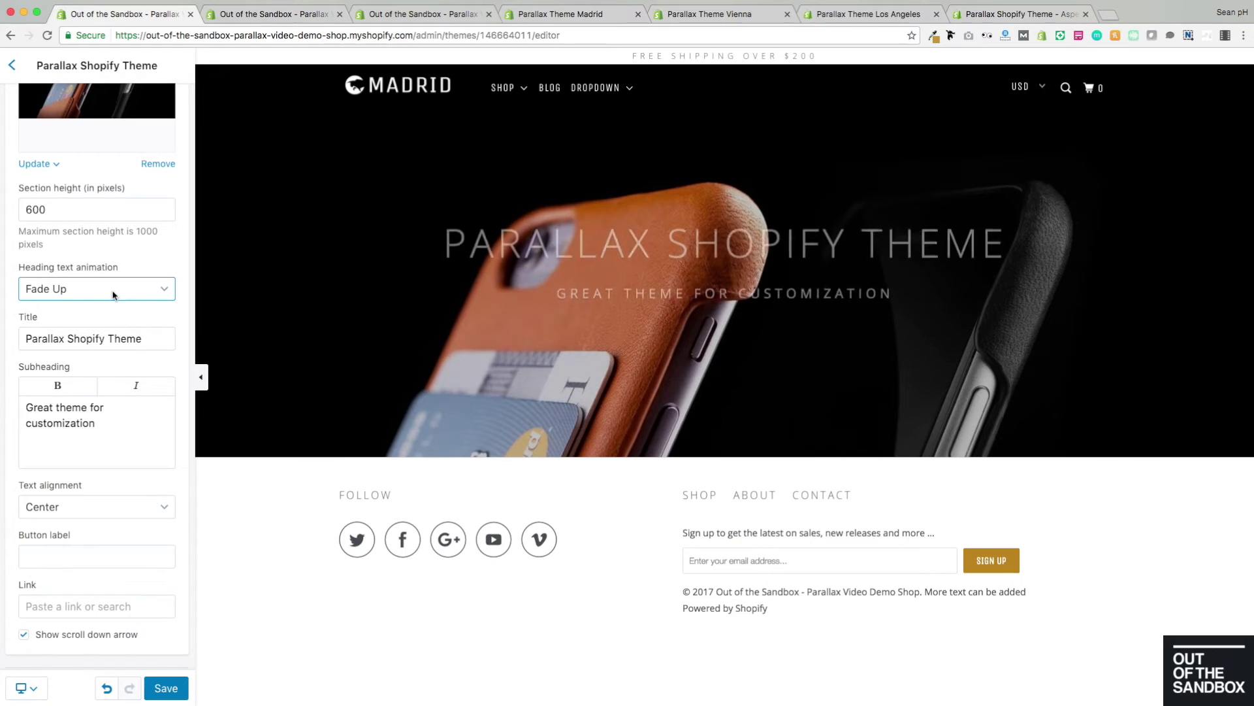
{"action": "left_click", "coordinate": [112, 292]}
{"action": "left_click", "coordinate": [102, 302]}
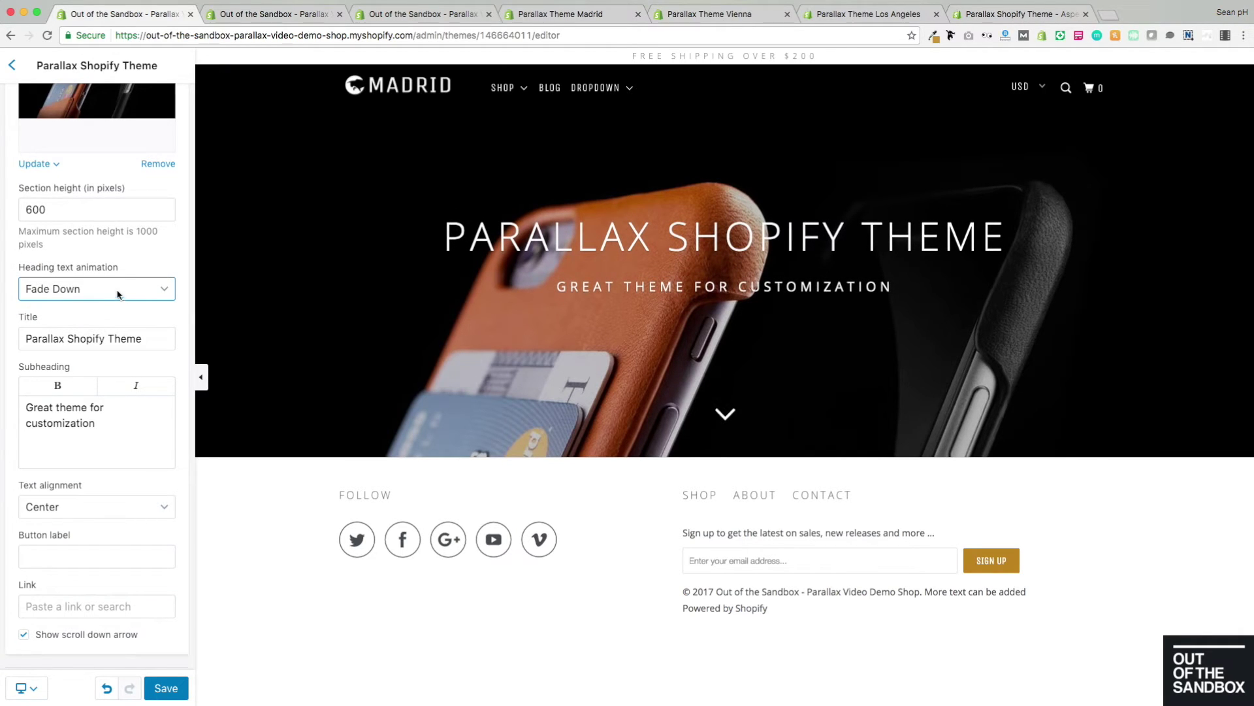
Set the banner's section height to 700 pixels and its button label to "Buy Now", without choosing a link
{"action": "left_click_drag", "start_coordinate": [76, 218], "coordinate": [9, 209]}
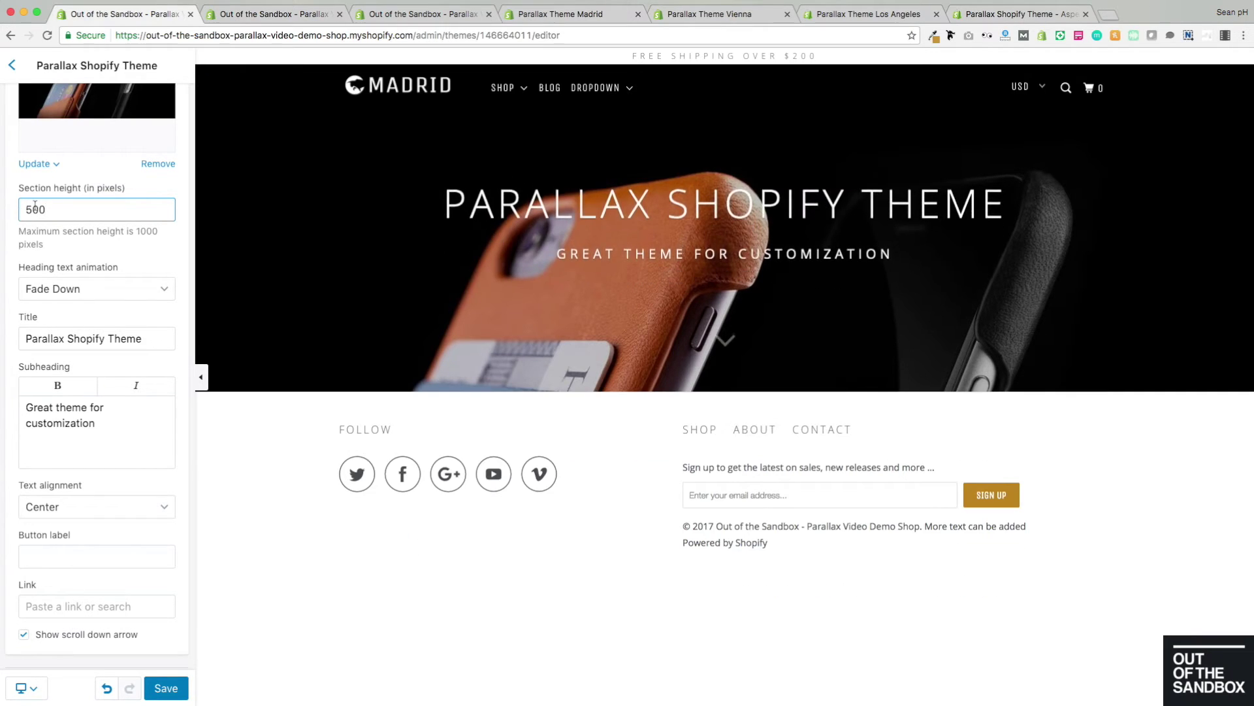
{"action": "left_click_drag", "start_coordinate": [57, 214], "coordinate": [11, 209]}
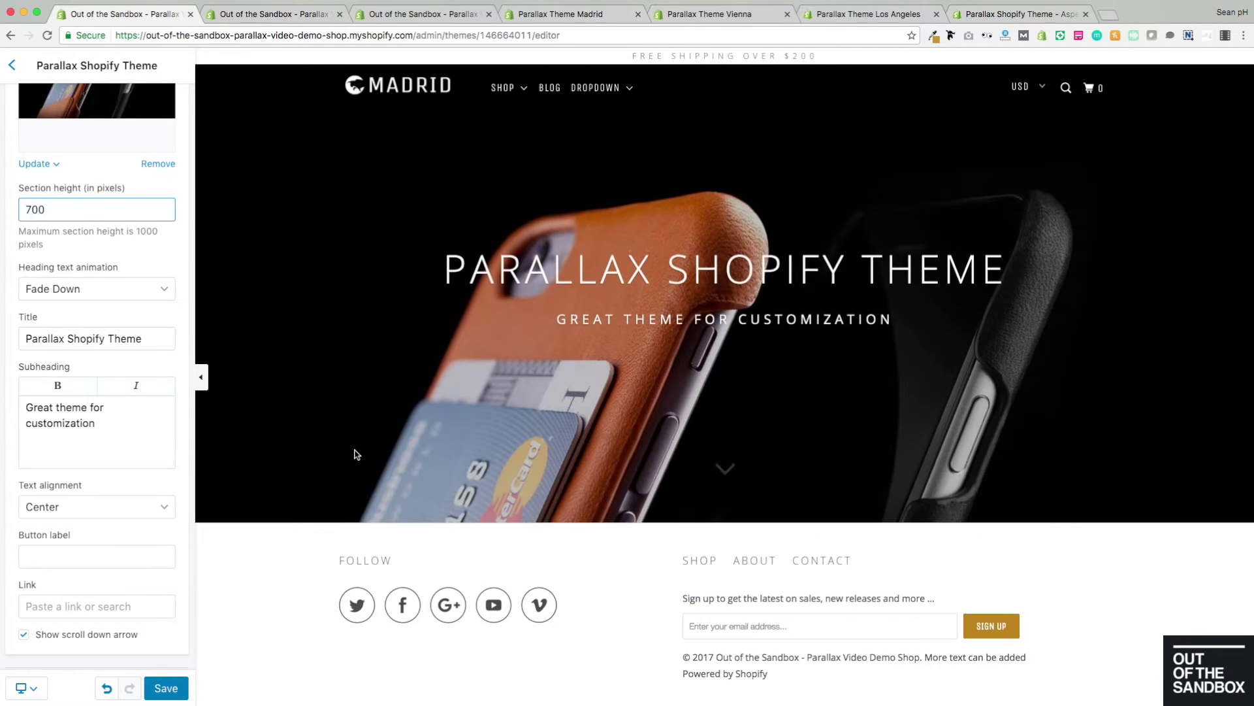
{"action": "scroll", "coordinate": [53, 425], "scroll_direction": "down", "scroll_amount": 2}
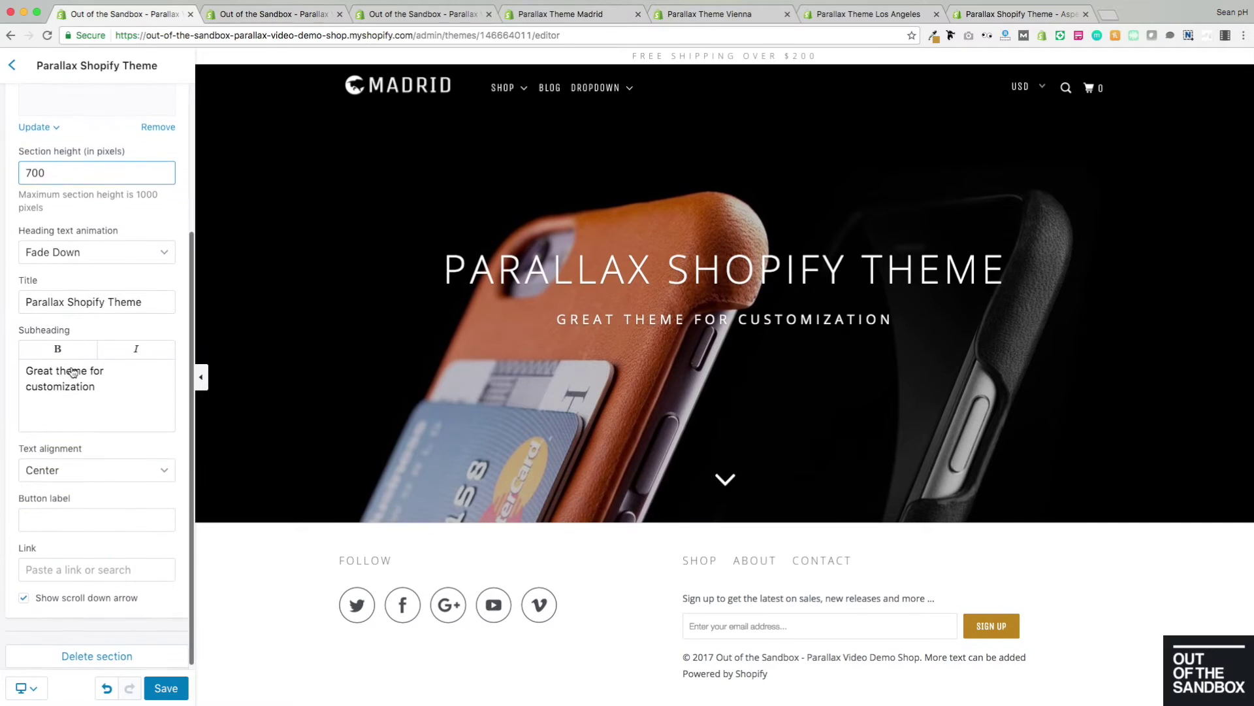
{"action": "left_click", "coordinate": [85, 516]}
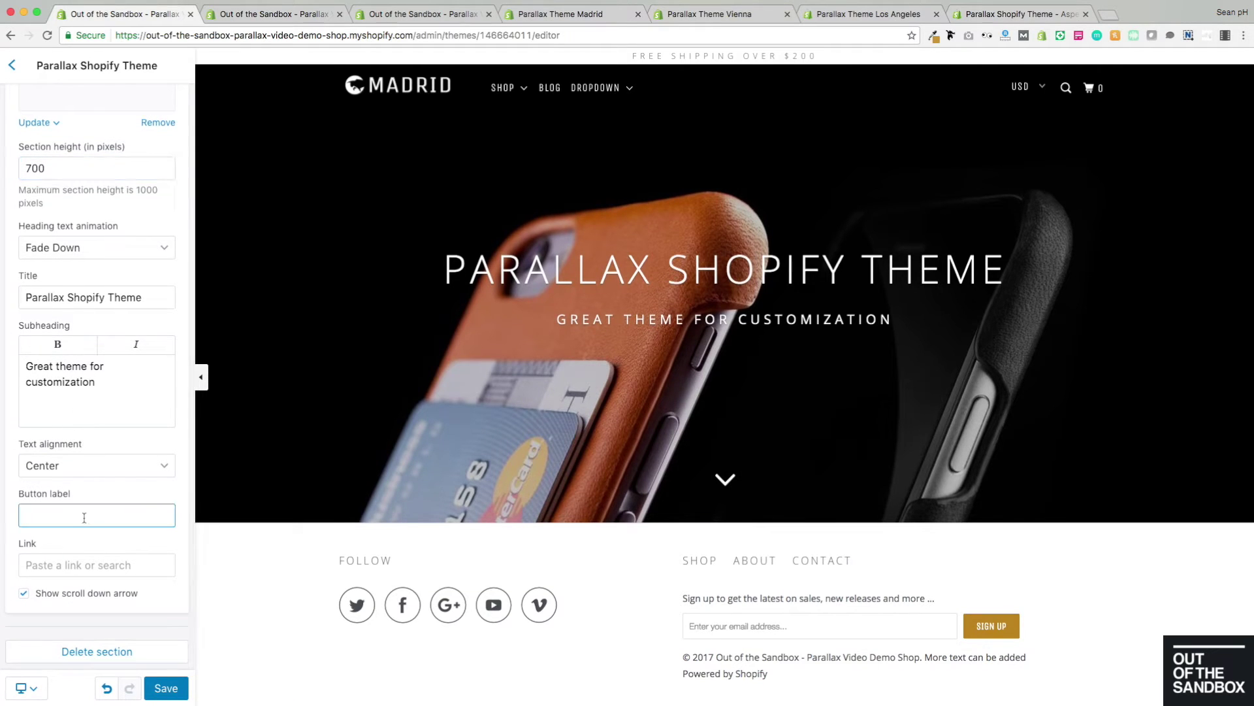
{"action": "type", "text": "Buy"}
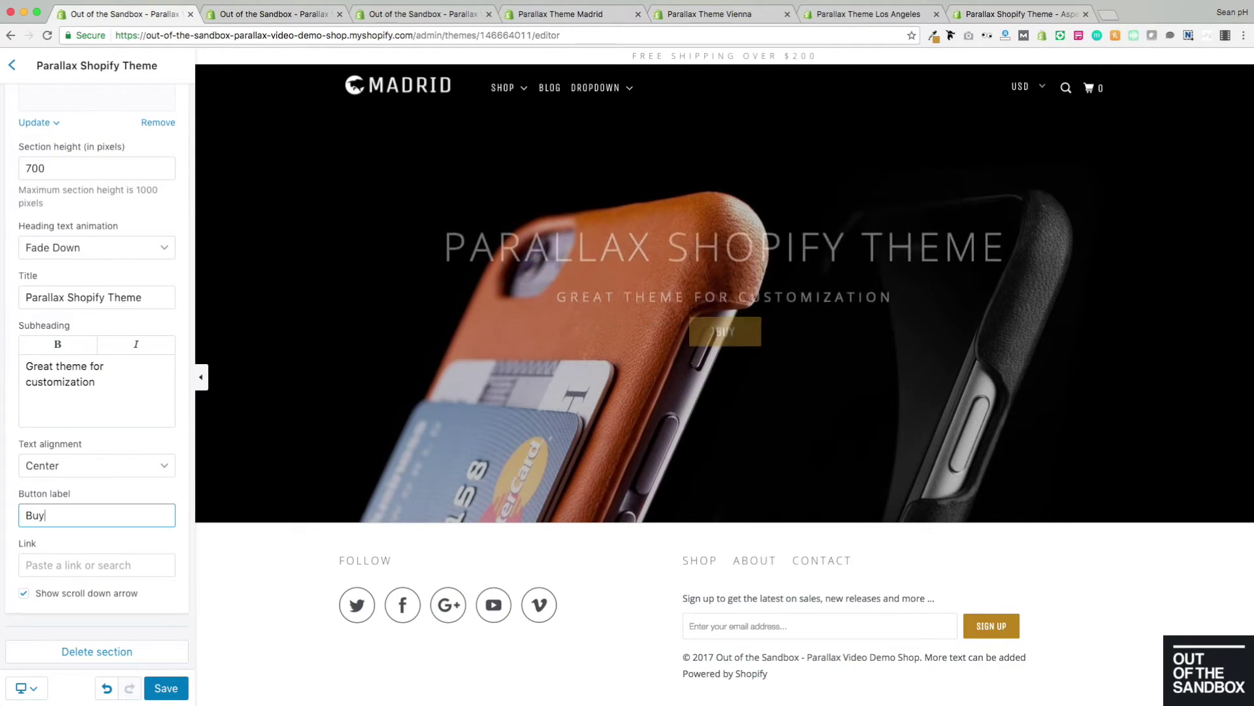
{"action": "type", "text": " Now"}
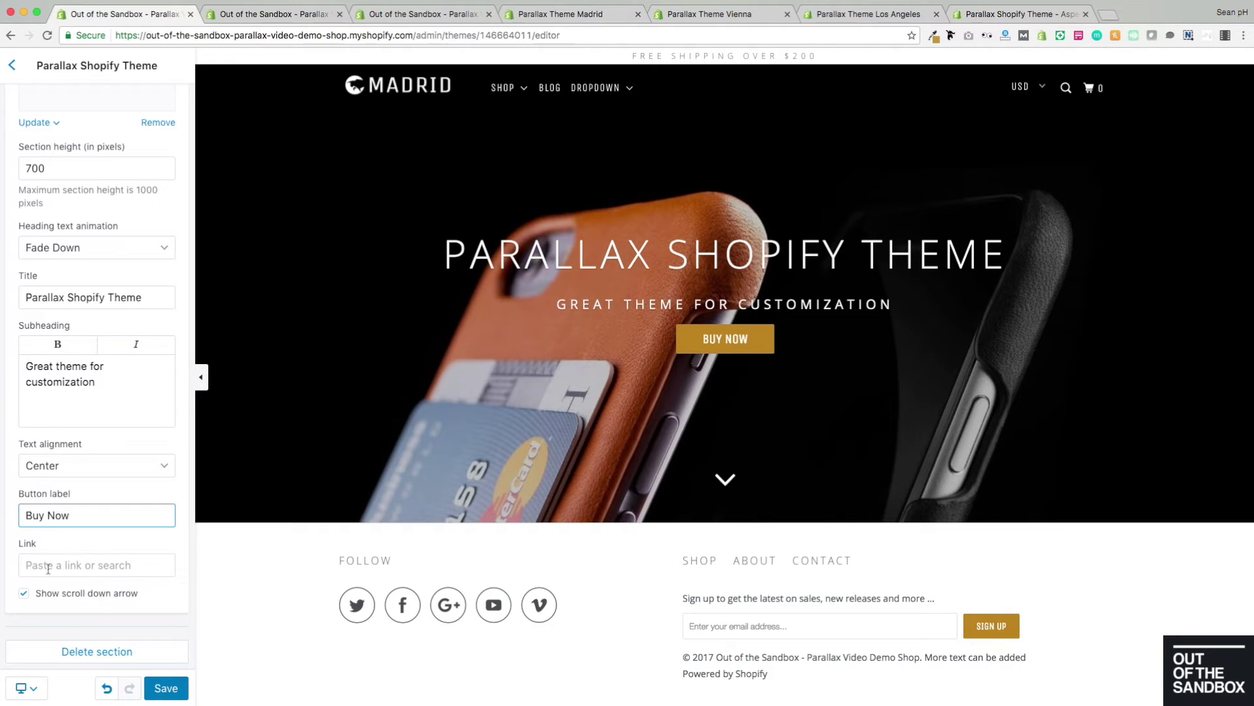
{"action": "left_click", "coordinate": [100, 566]}
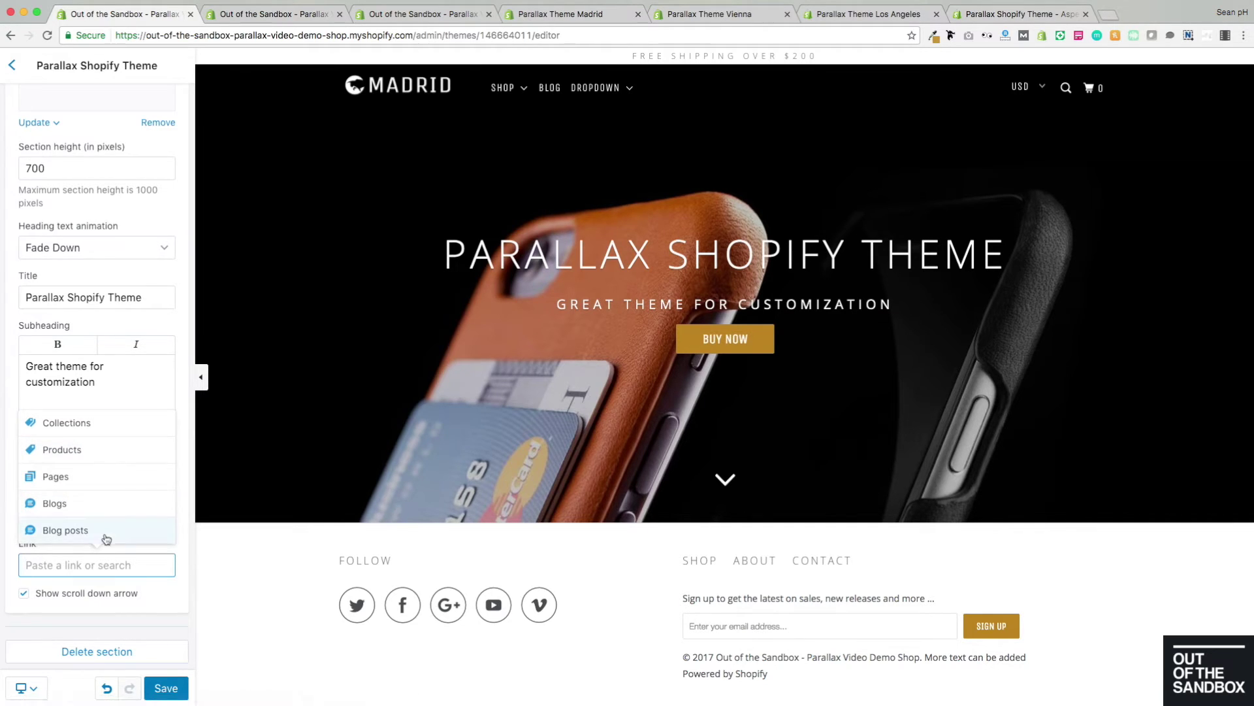
{"action": "left_click", "coordinate": [169, 598]}
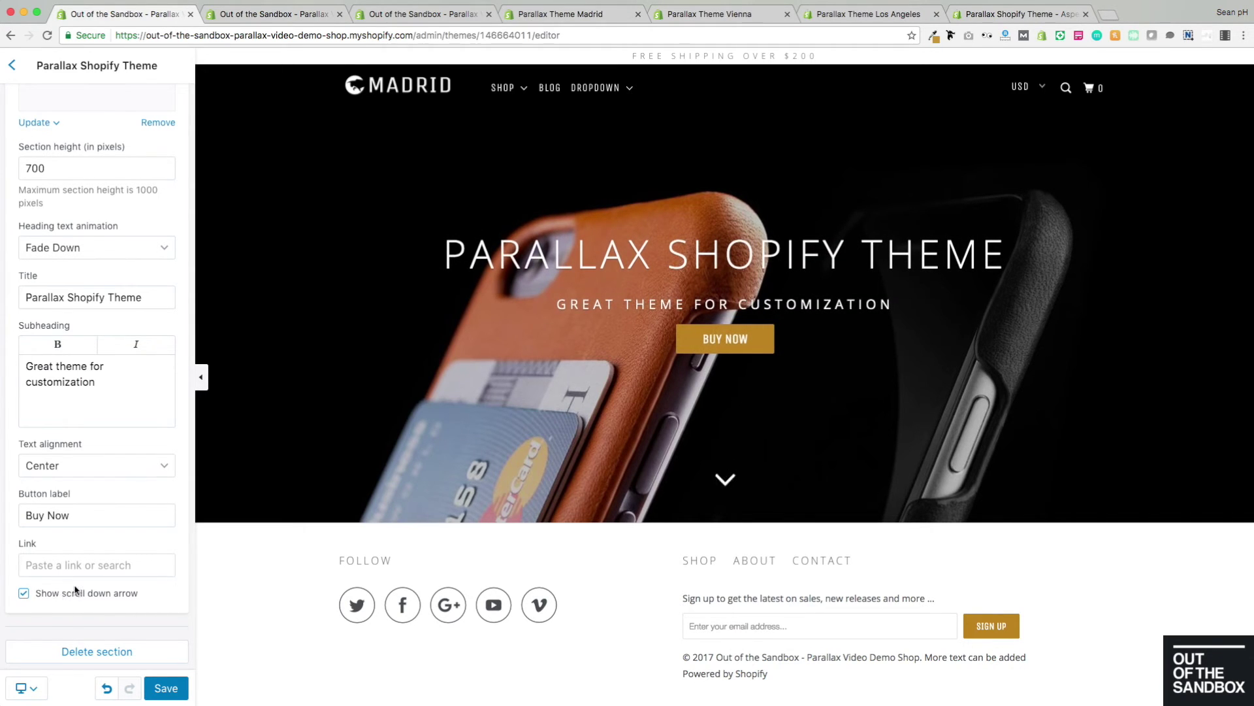
Return to the section list and add a Featured promotions section to the home page
{"action": "left_click", "coordinate": [11, 67]}
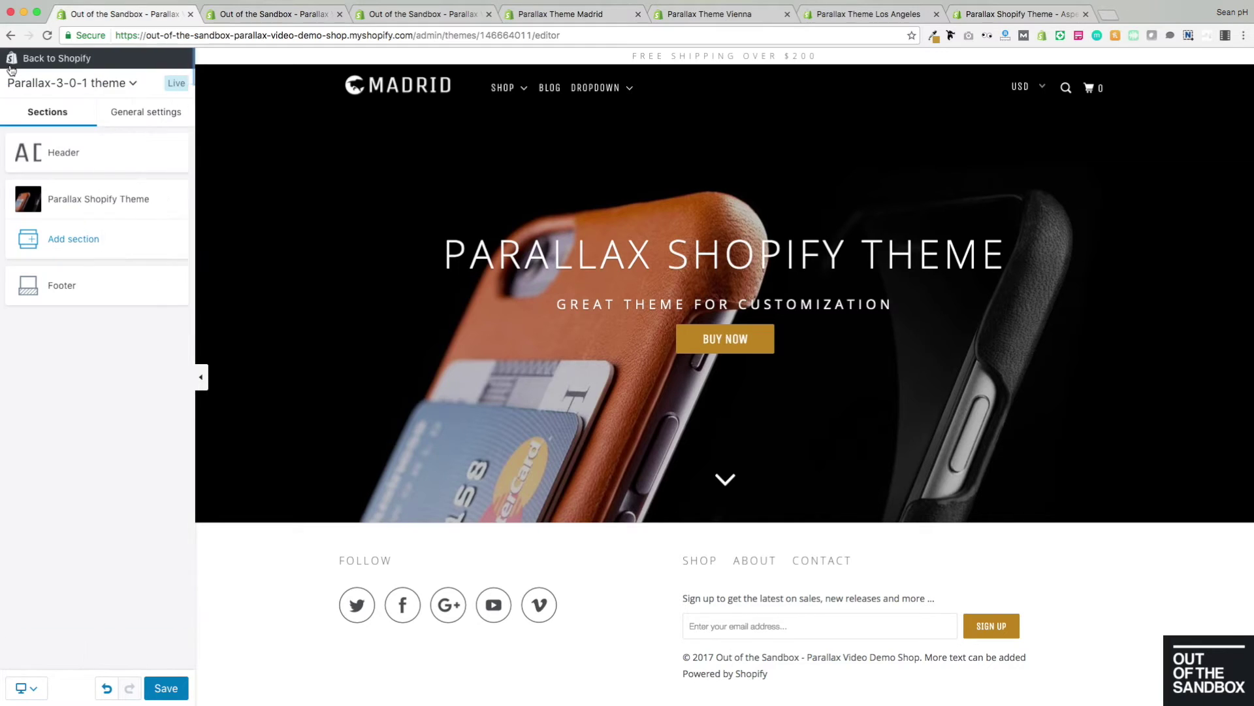
{"action": "left_click", "coordinate": [72, 239]}
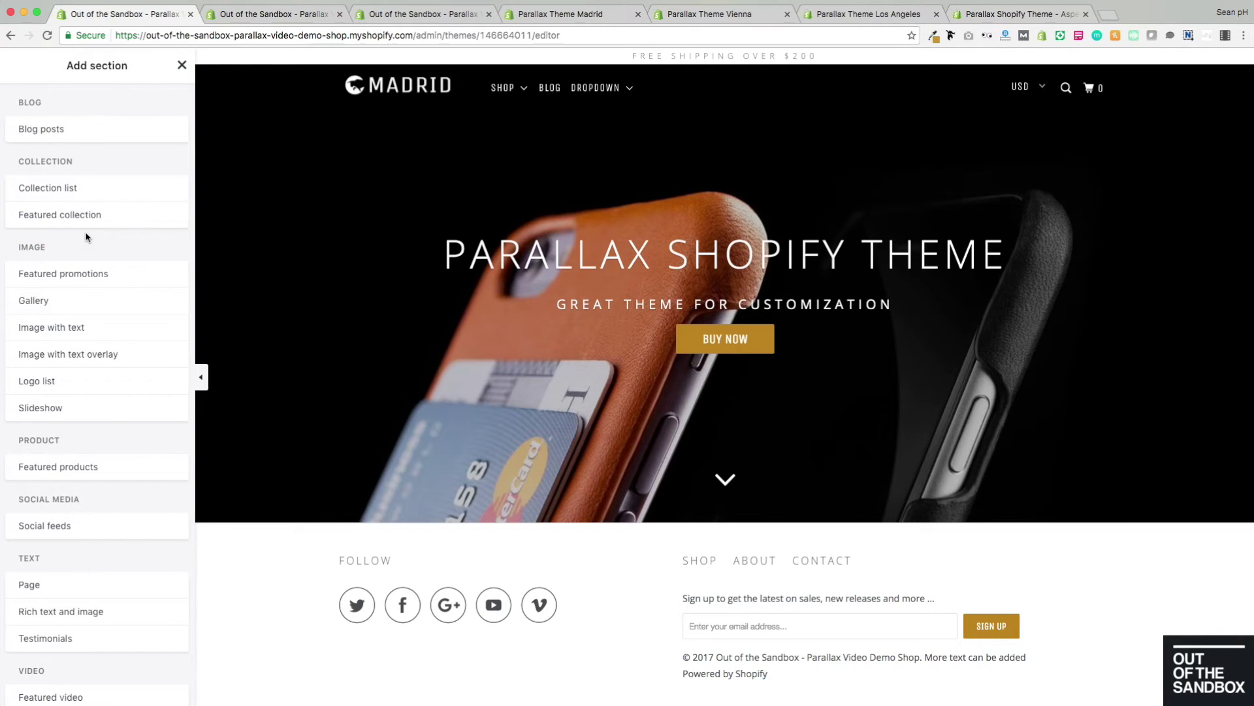
{"action": "left_click", "coordinate": [76, 276]}
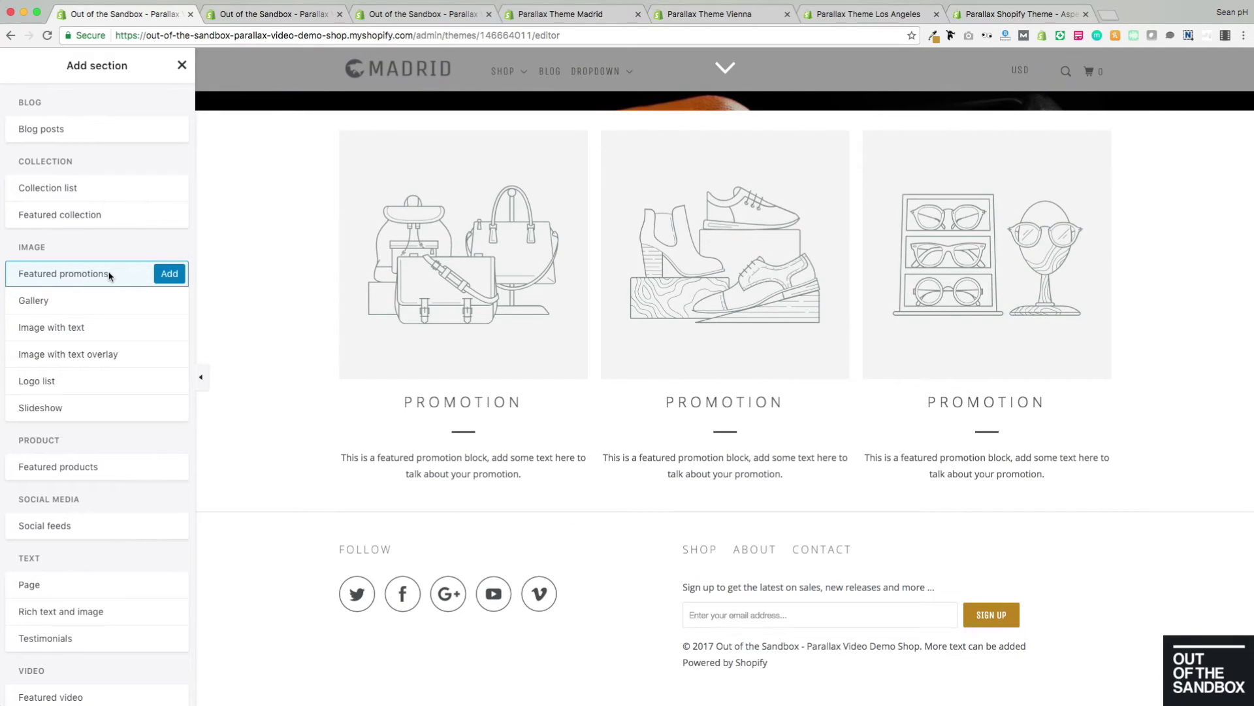
{"action": "left_click", "coordinate": [170, 274]}
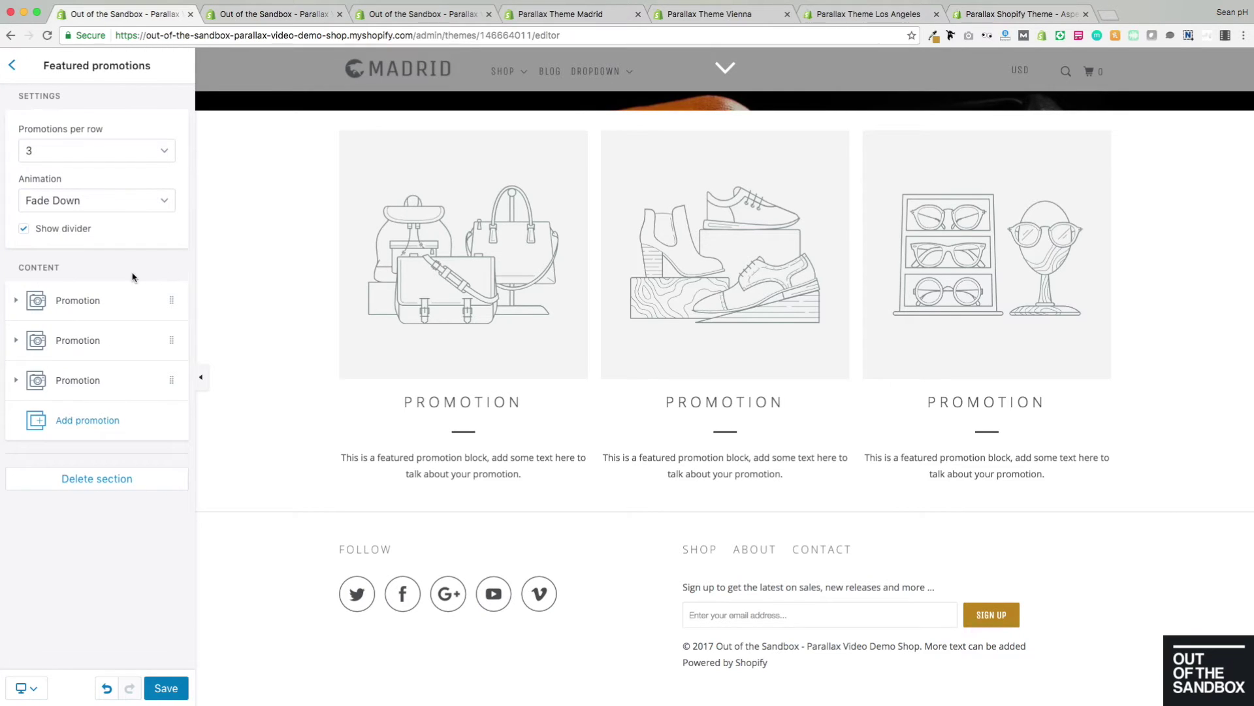
Try 2 and 4 promotions per row in the Featured promotions section, and return the setting to 3
{"action": "left_click", "coordinate": [137, 152]}
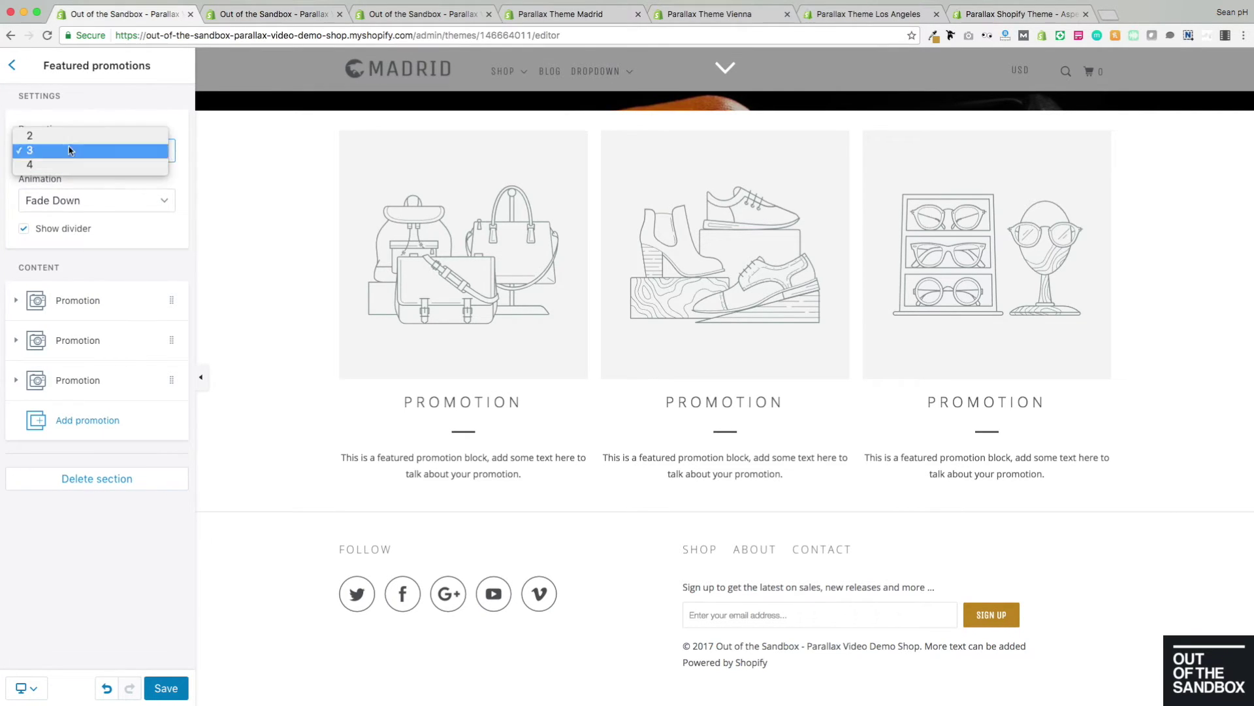
{"action": "left_click", "coordinate": [69, 136]}
{"action": "left_click", "coordinate": [122, 159]}
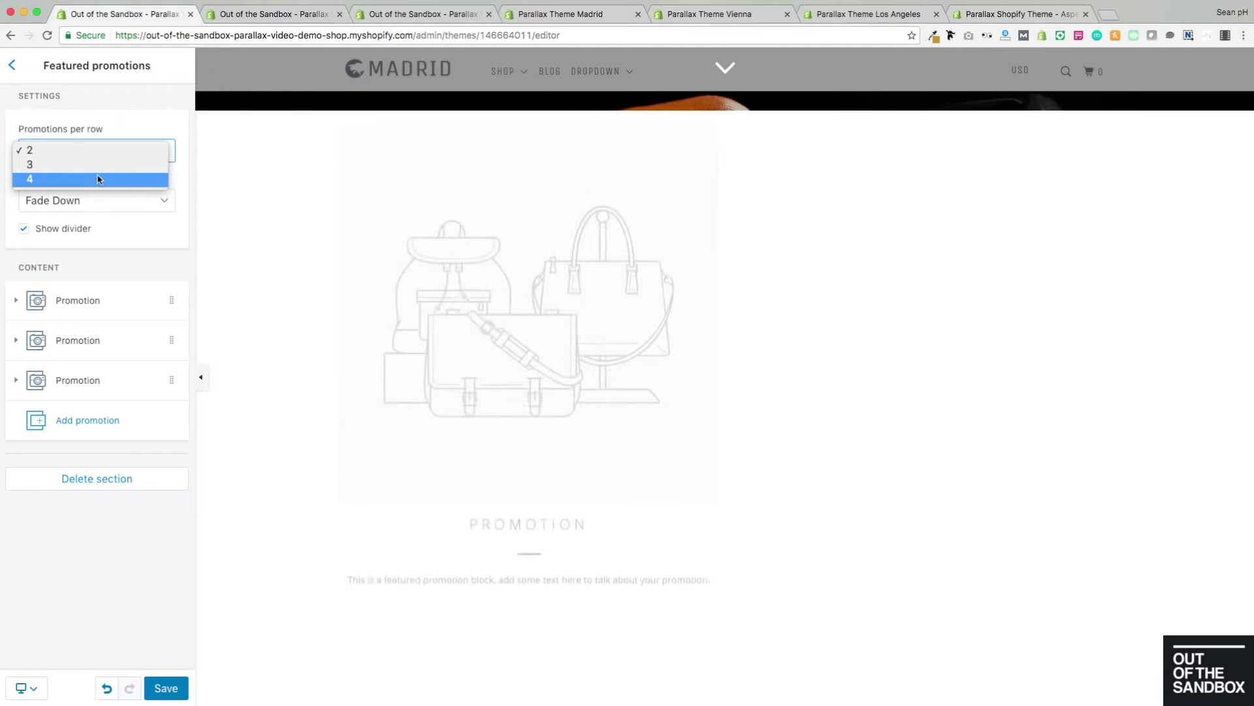
{"action": "left_click", "coordinate": [135, 155]}
{"action": "left_click", "coordinate": [136, 156]}
{"action": "left_click", "coordinate": [137, 179]}
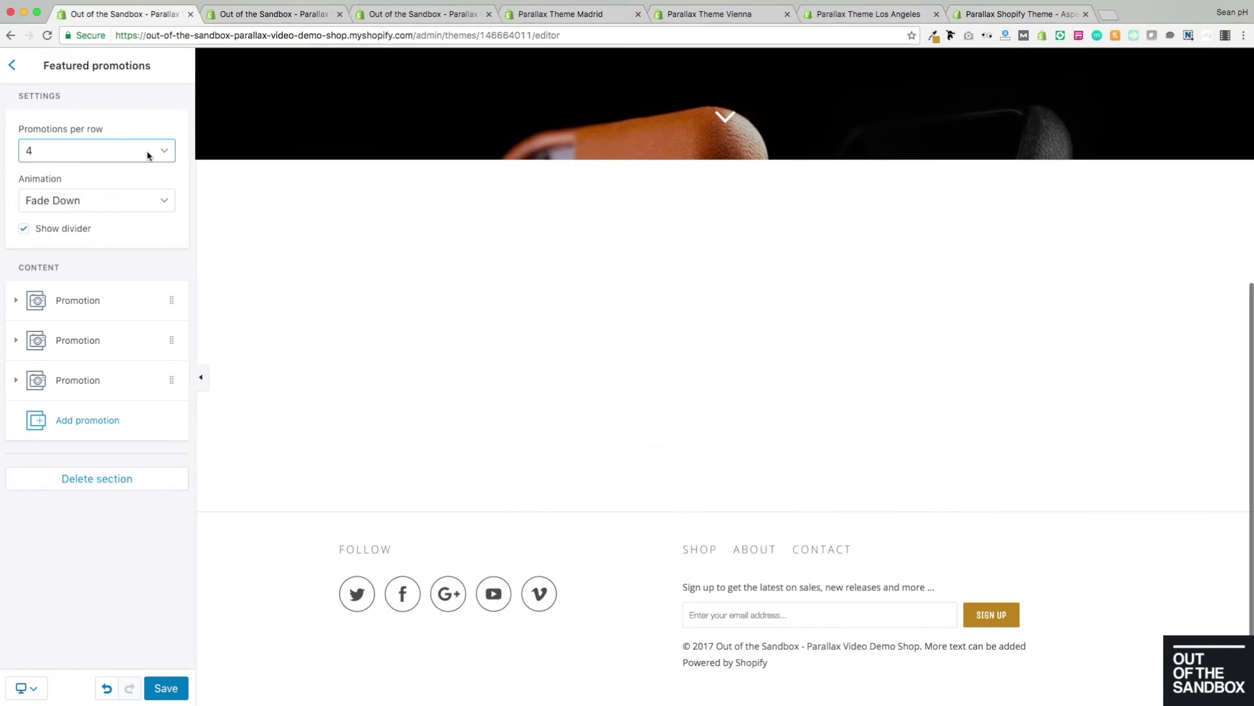
{"action": "left_click", "coordinate": [145, 154]}
{"action": "left_click", "coordinate": [74, 137]}
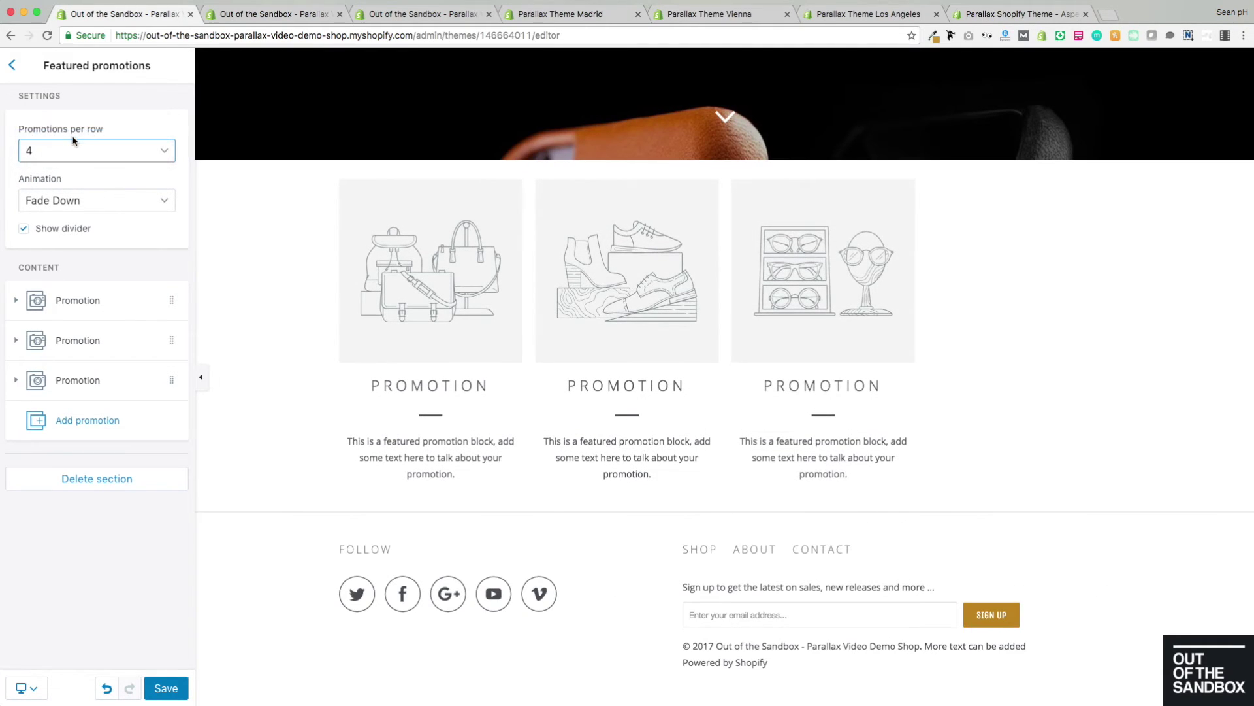
Try the Fade In animation on the Featured promotions section, and return the setting to Fade Down
{"action": "left_click", "coordinate": [39, 200]}
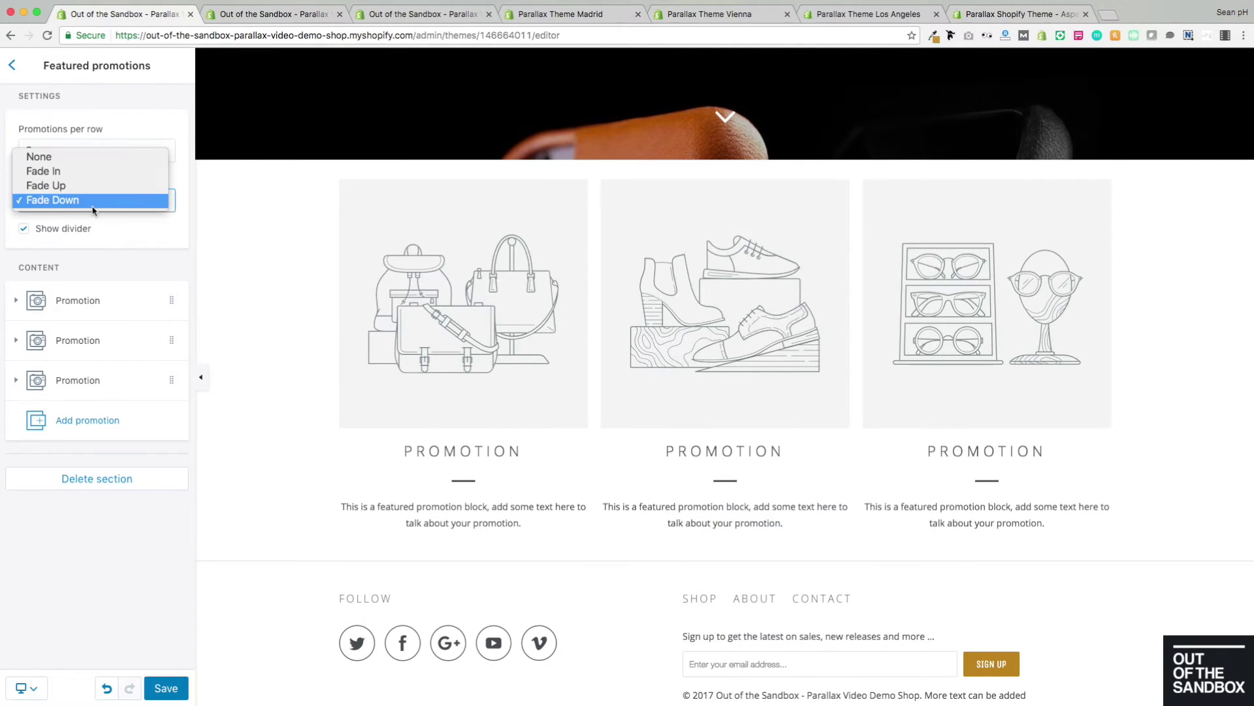
{"action": "left_click", "coordinate": [63, 173]}
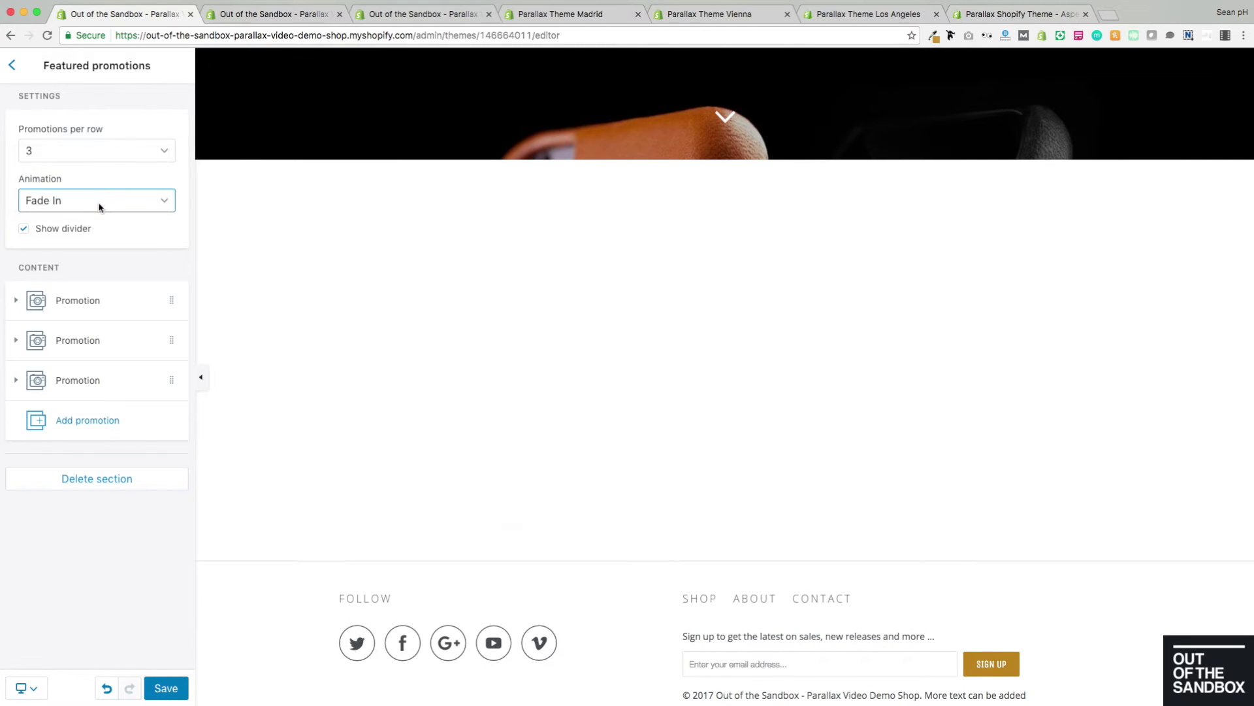
{"action": "left_click", "coordinate": [99, 203]}
{"action": "left_click", "coordinate": [98, 214]}
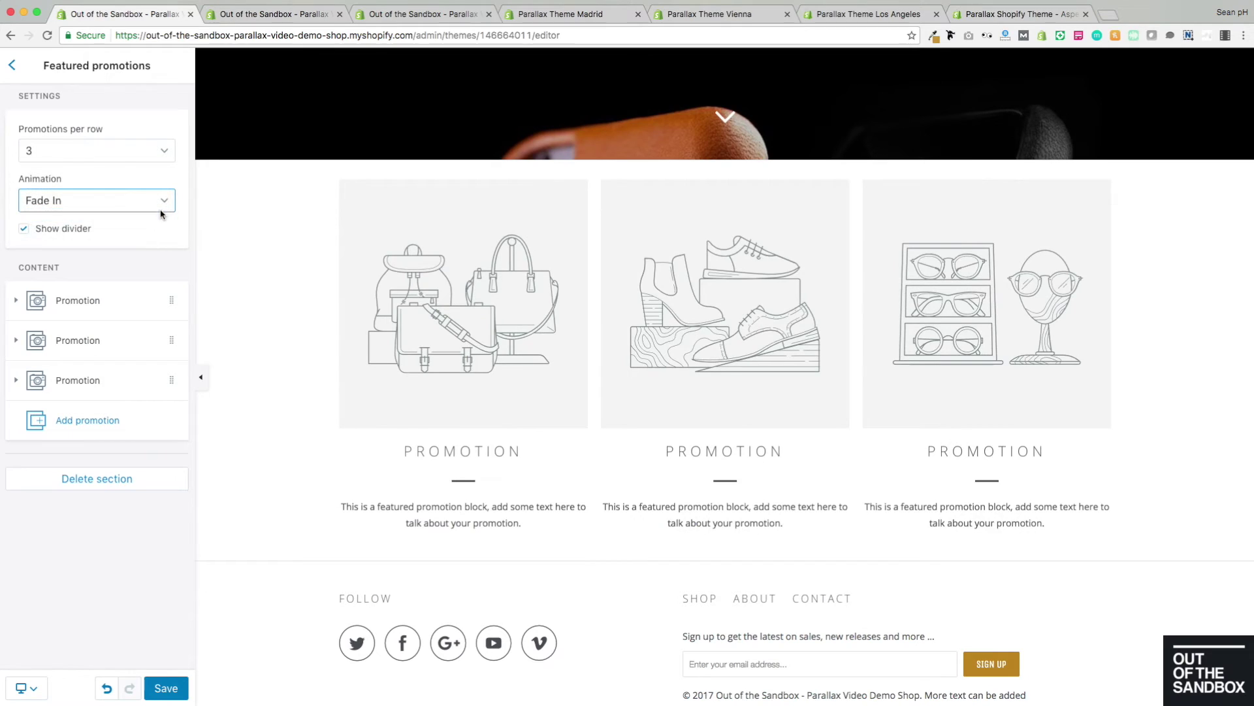
{"action": "left_click", "coordinate": [116, 203]}
{"action": "left_click", "coordinate": [111, 214]}
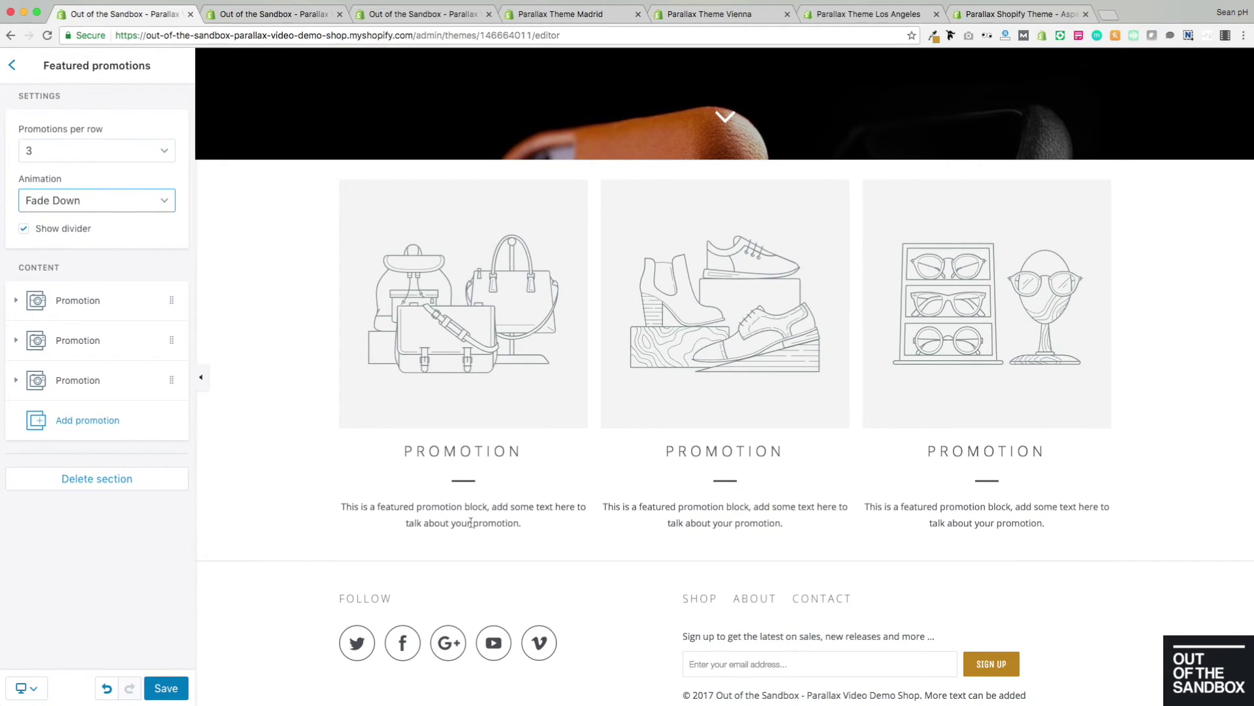
Turn off the divider in the Featured promotions section
{"action": "left_click", "coordinate": [66, 231]}
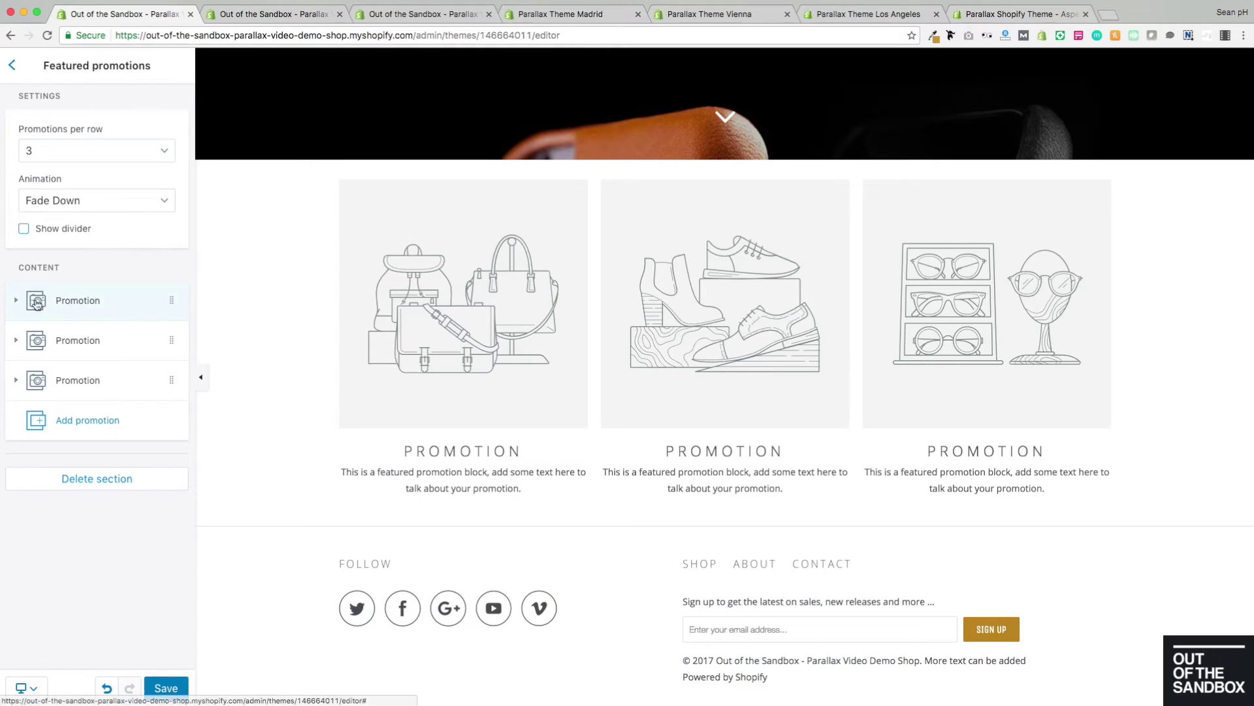
Add a fourth promotion block to the Featured promotions section and delete it again
{"action": "left_click", "coordinate": [77, 424]}
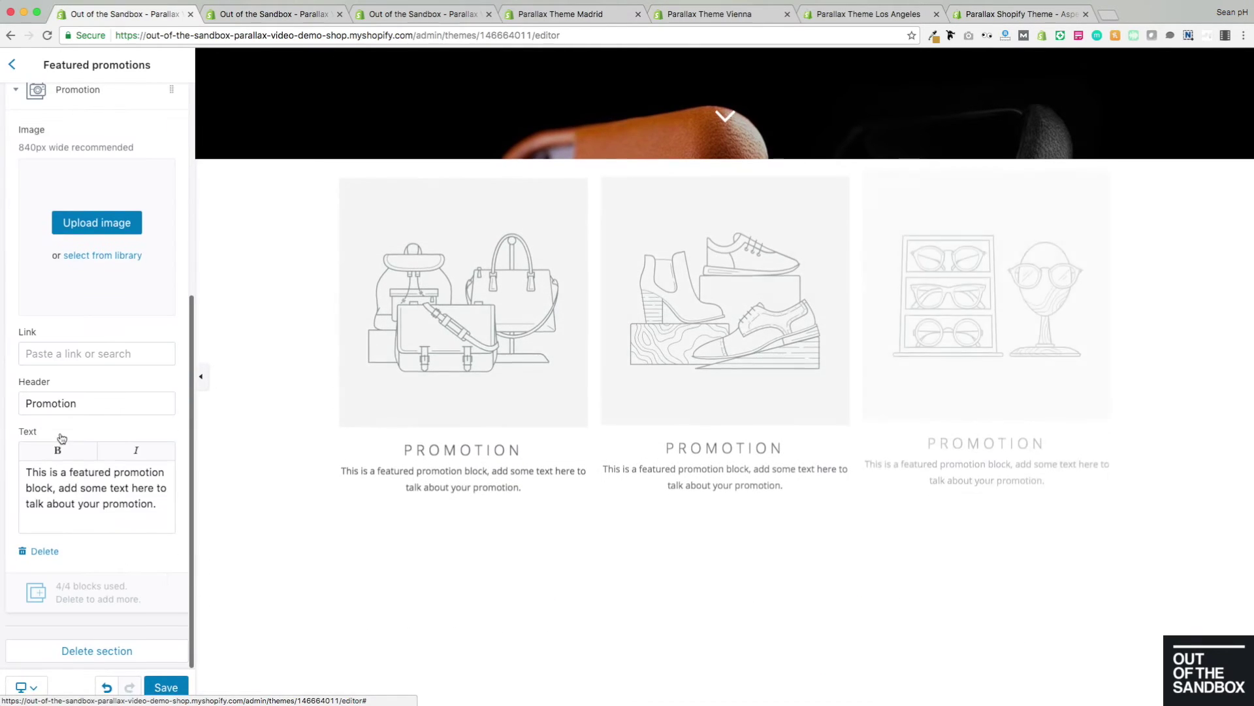
{"action": "scroll", "coordinate": [65, 567], "scroll_direction": "up", "scroll_amount": 5}
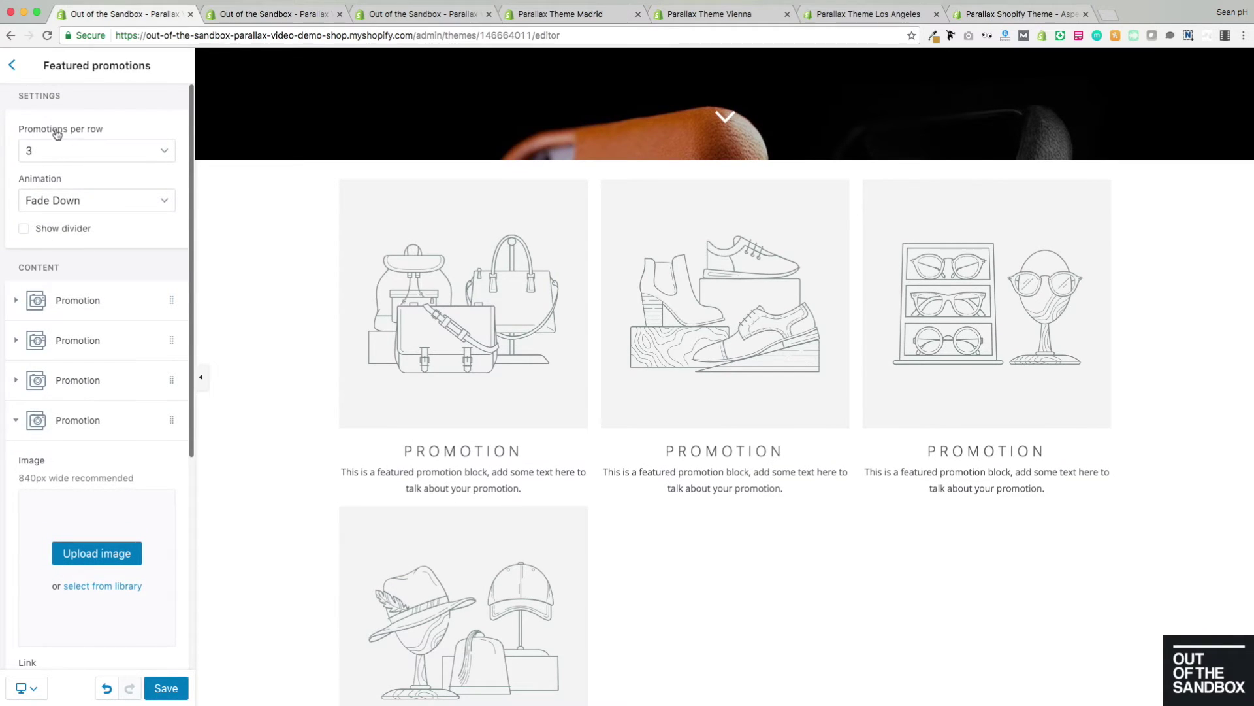
{"action": "scroll", "coordinate": [92, 431], "scroll_direction": "down", "scroll_amount": 5}
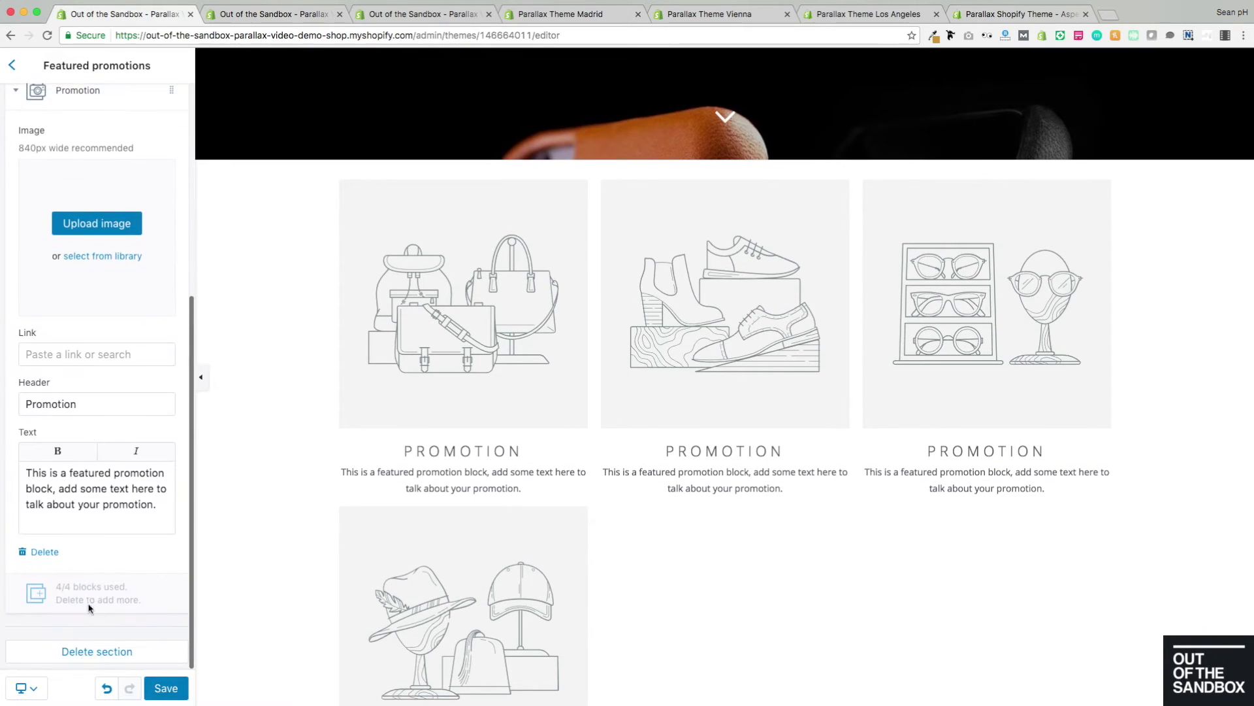
{"action": "left_click", "coordinate": [45, 552]}
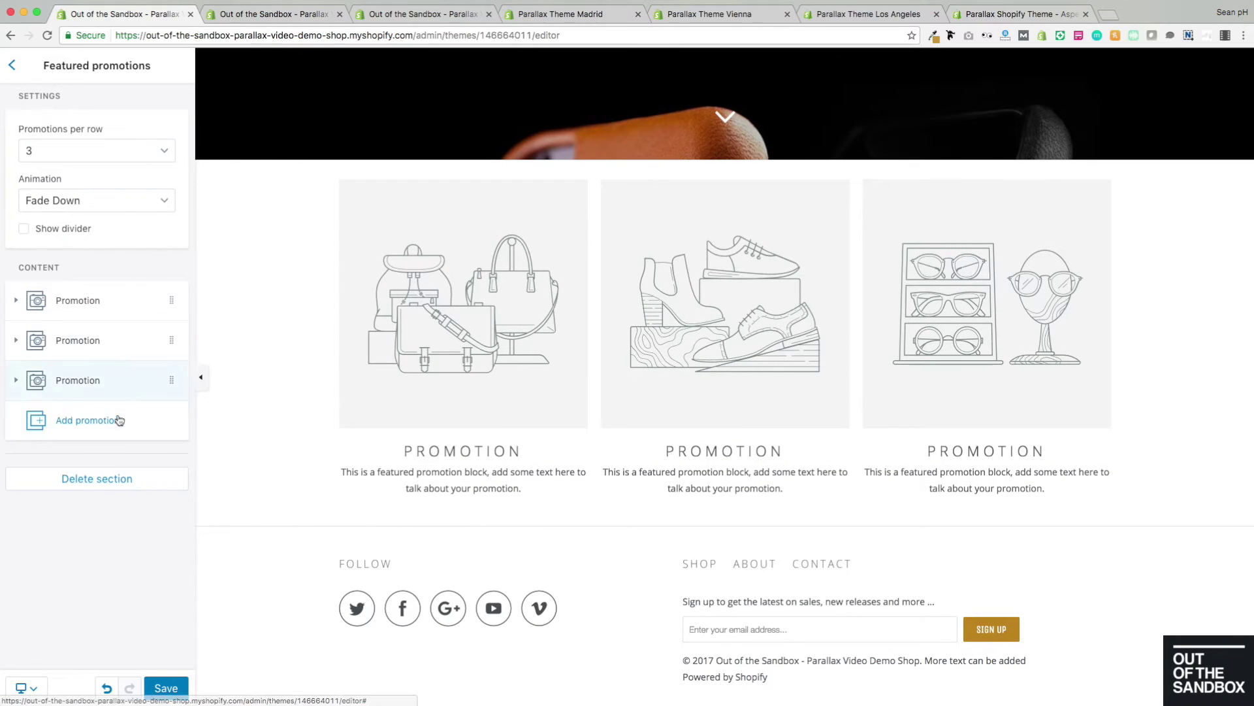
Move the third promotion block up one place and upload feature 1.jpg as the first promotion's image
{"action": "left_click_drag", "start_coordinate": [171, 380], "coordinate": [168, 342]}
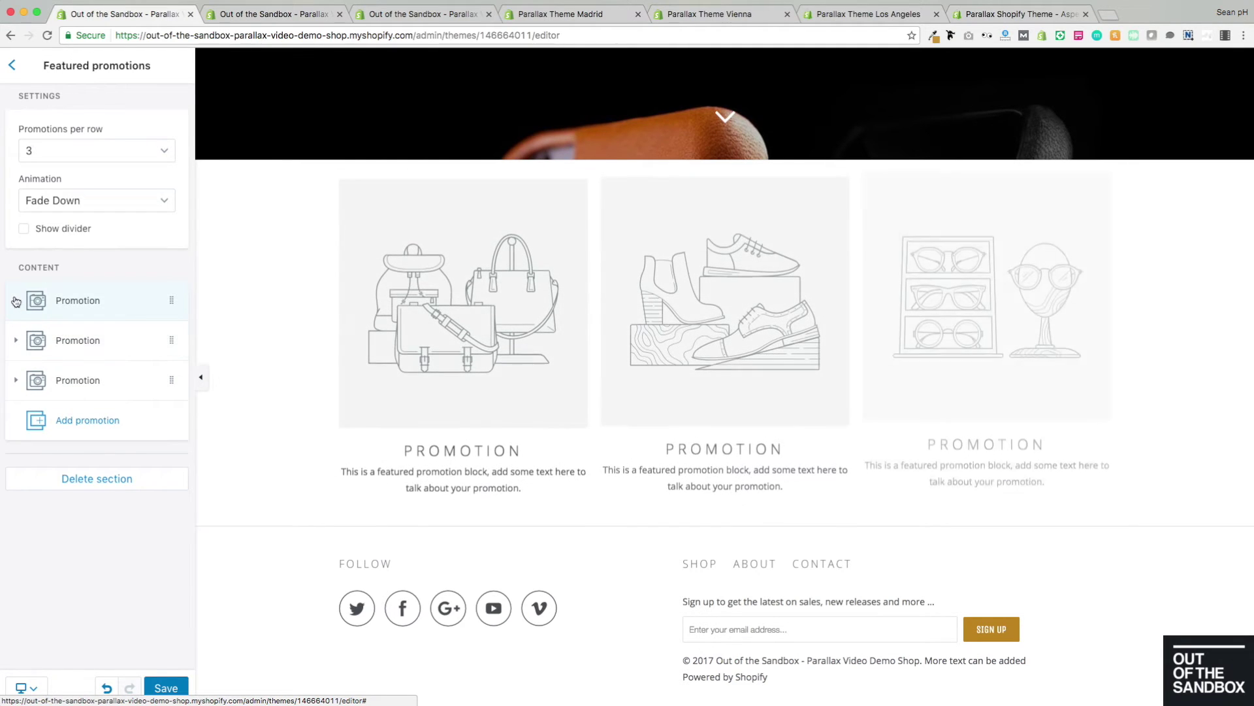
{"action": "left_click", "coordinate": [15, 302]}
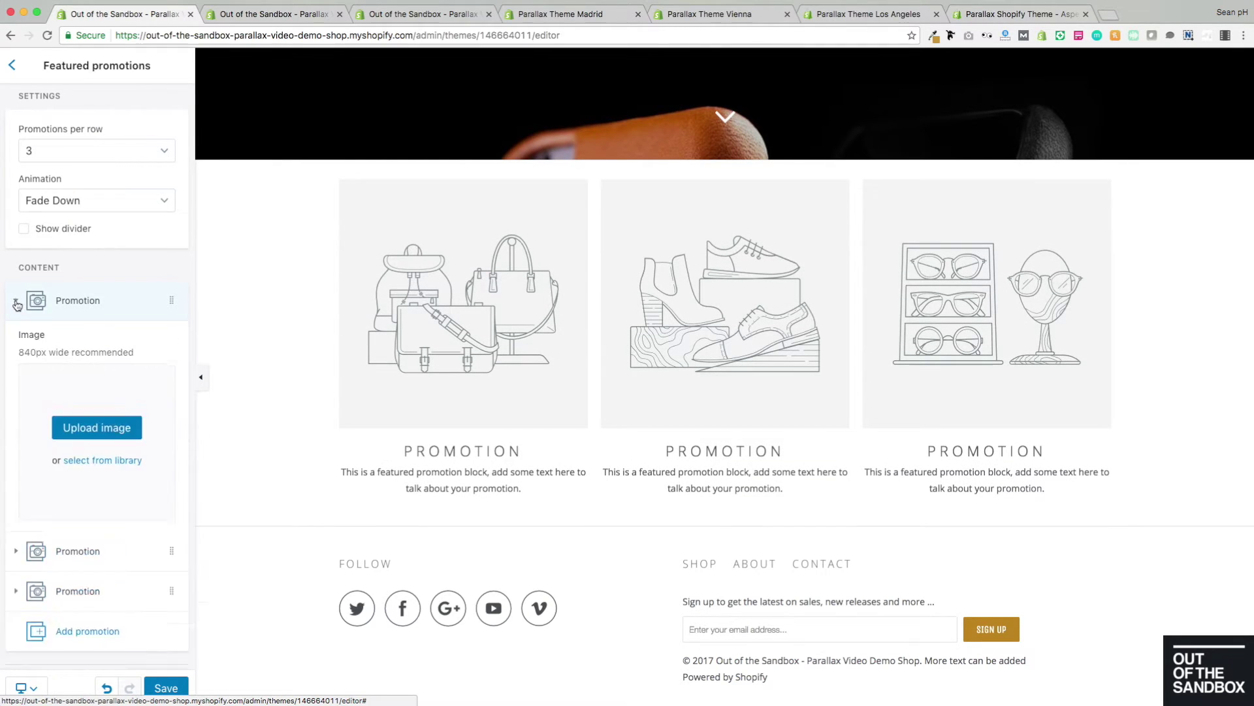
{"action": "scroll", "coordinate": [108, 313], "scroll_direction": "down", "scroll_amount": 2}
{"action": "scroll", "coordinate": [84, 302], "scroll_direction": "down", "scroll_amount": 1}
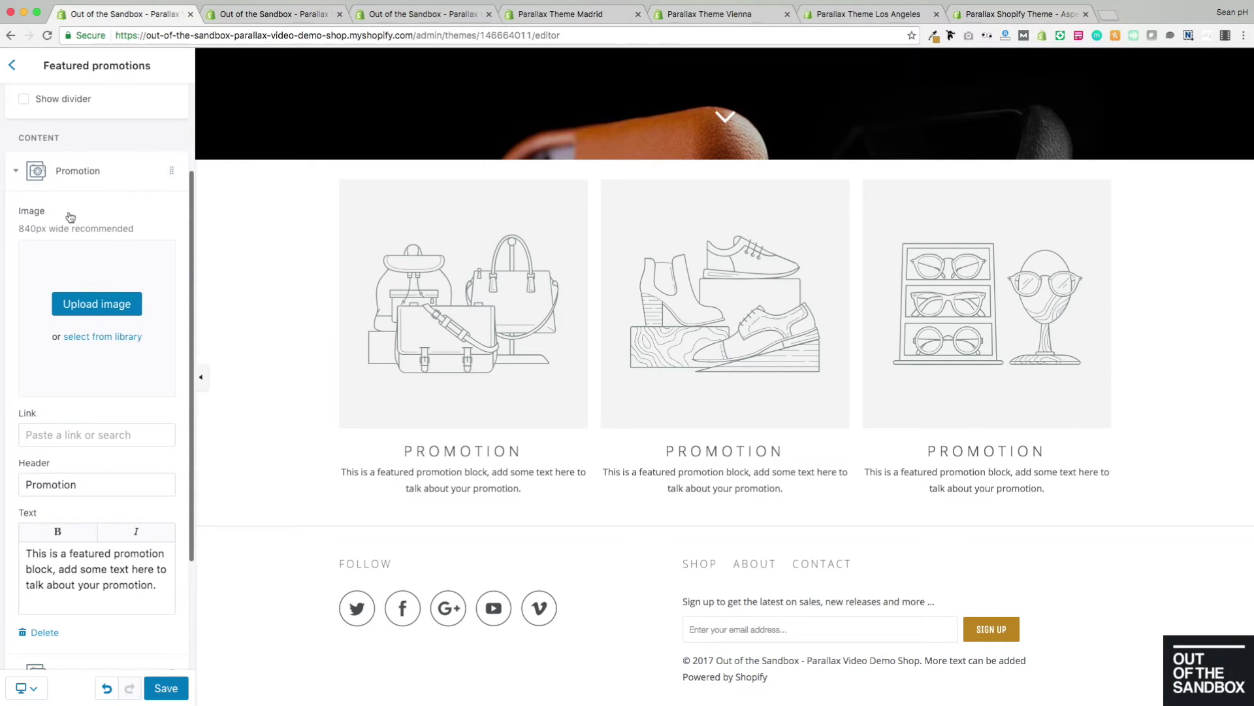
{"action": "scroll", "coordinate": [81, 307], "scroll_direction": "down", "scroll_amount": 2}
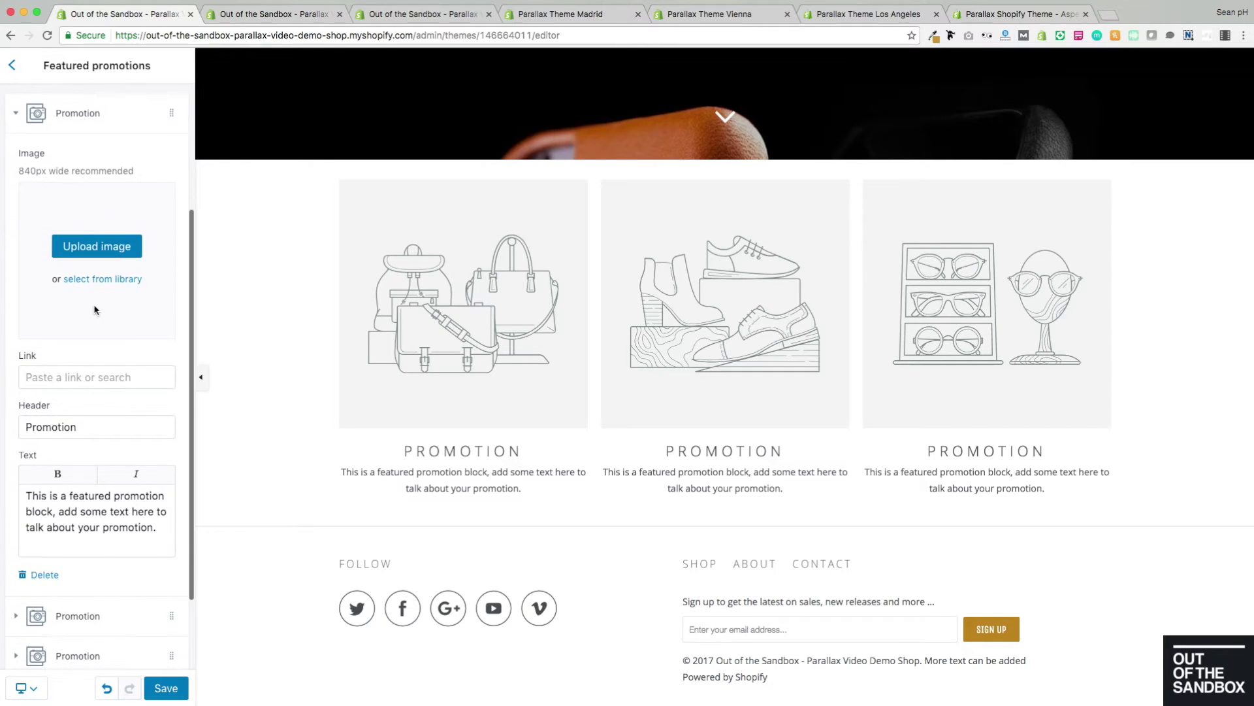
{"action": "left_click", "coordinate": [88, 252]}
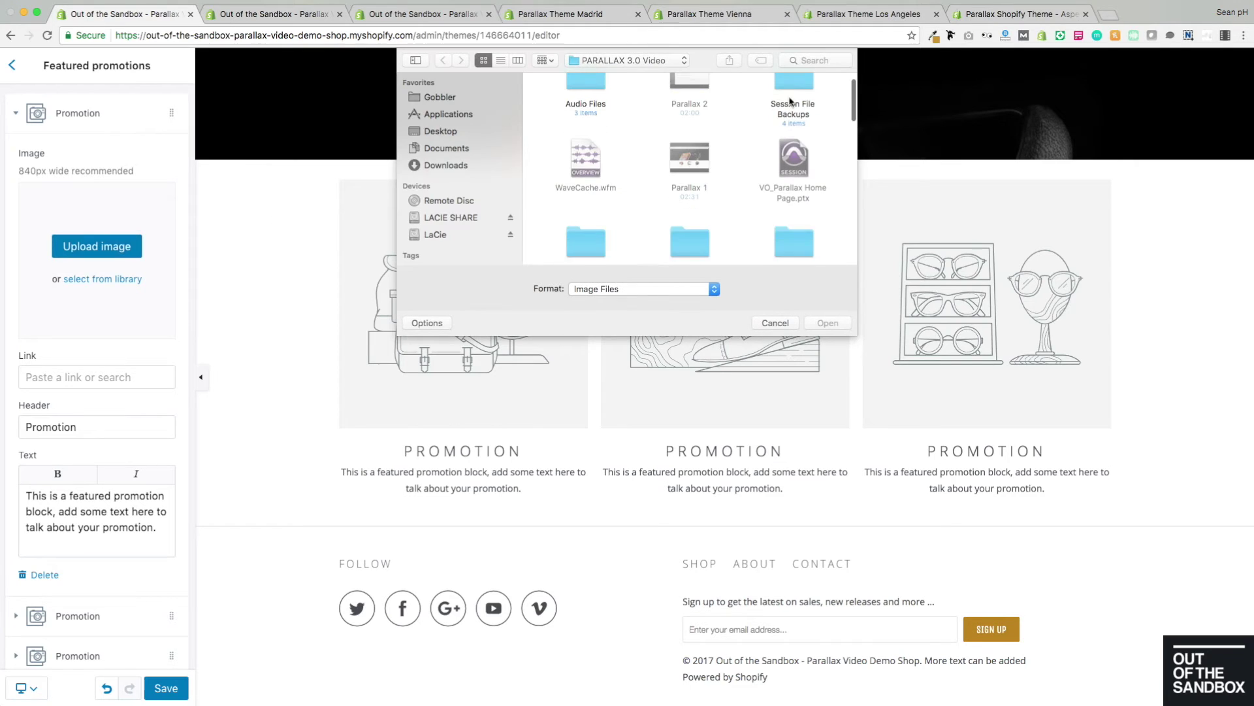
{"action": "scroll", "coordinate": [594, 164], "scroll_direction": "down", "scroll_amount": 10}
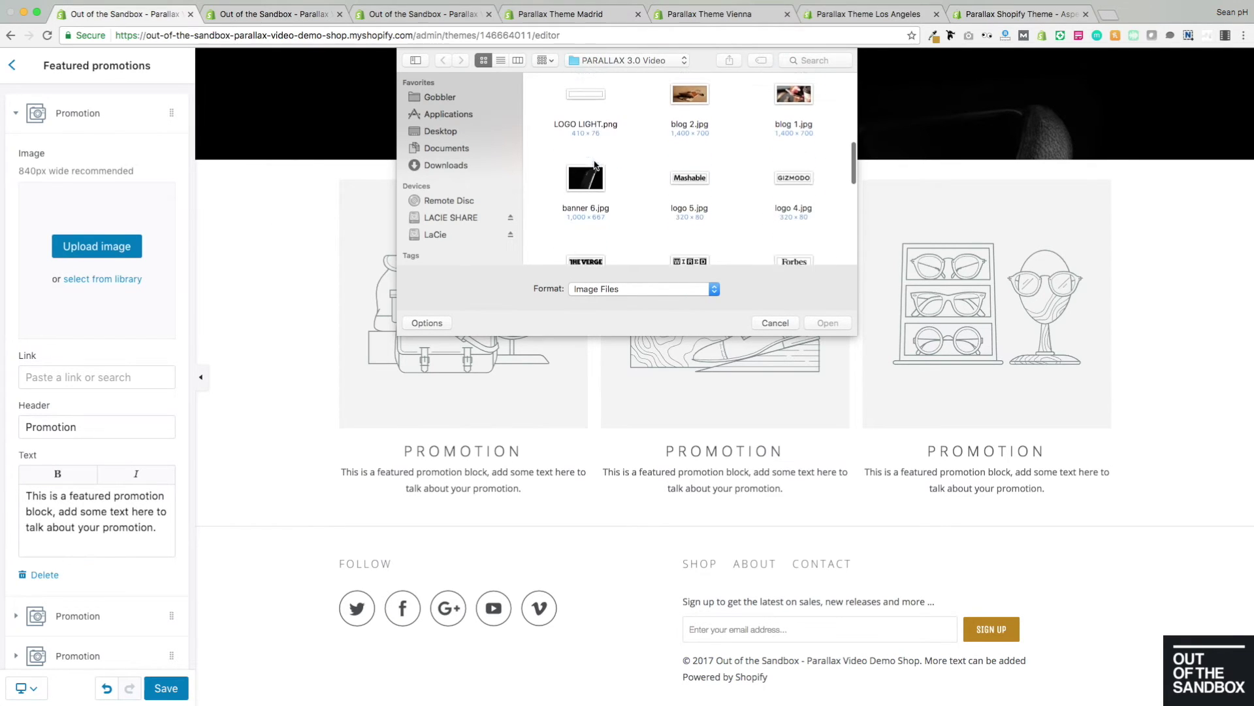
{"action": "scroll", "coordinate": [594, 159], "scroll_direction": "down", "scroll_amount": 5}
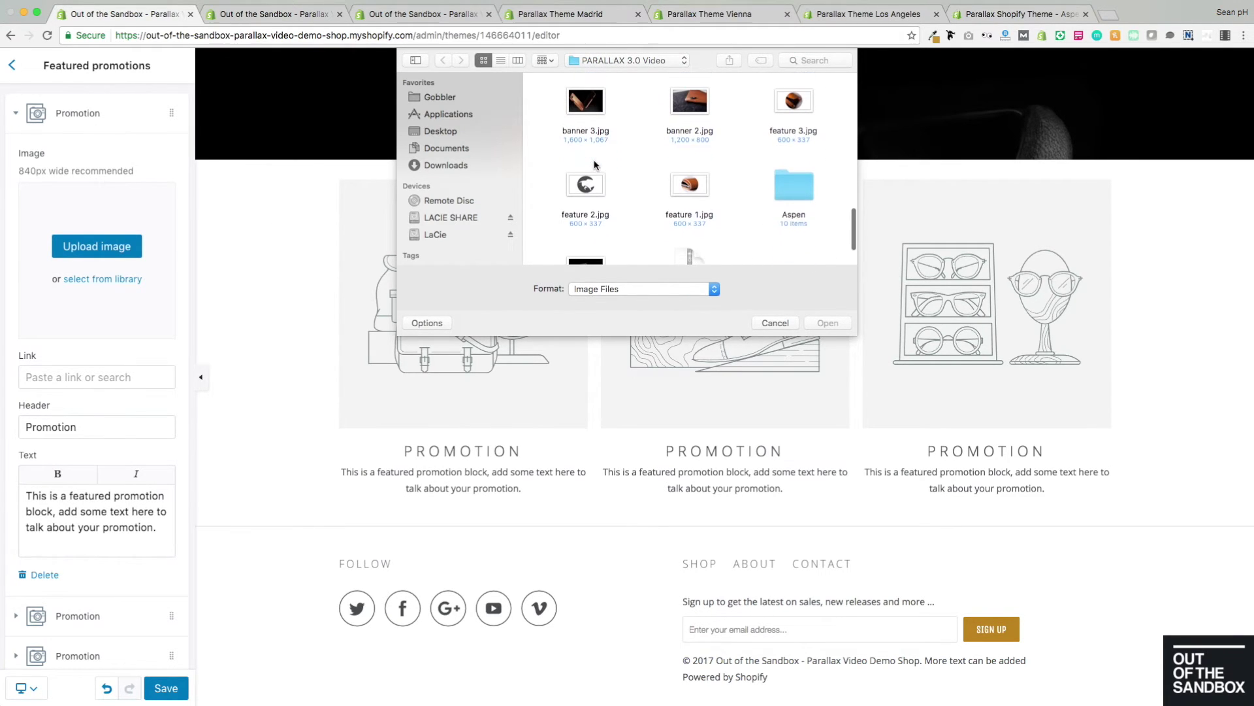
{"action": "scroll", "coordinate": [594, 159], "scroll_direction": "down", "scroll_amount": 2}
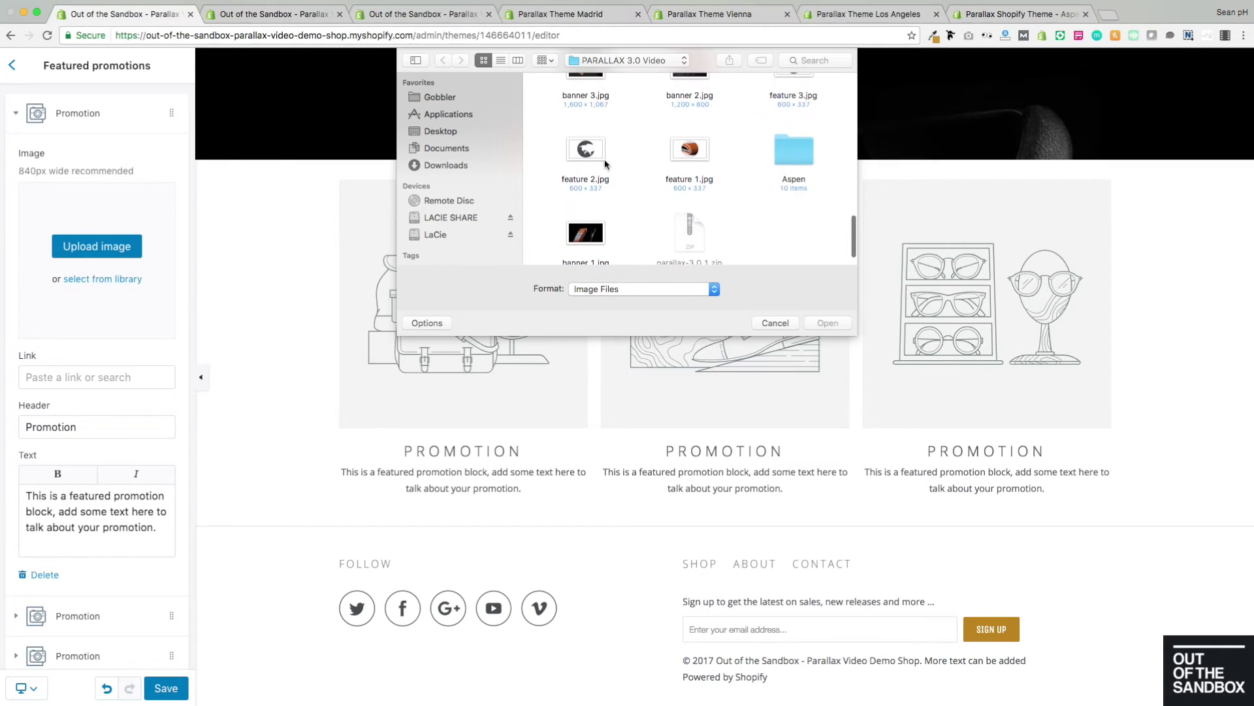
{"action": "left_click", "coordinate": [692, 150]}
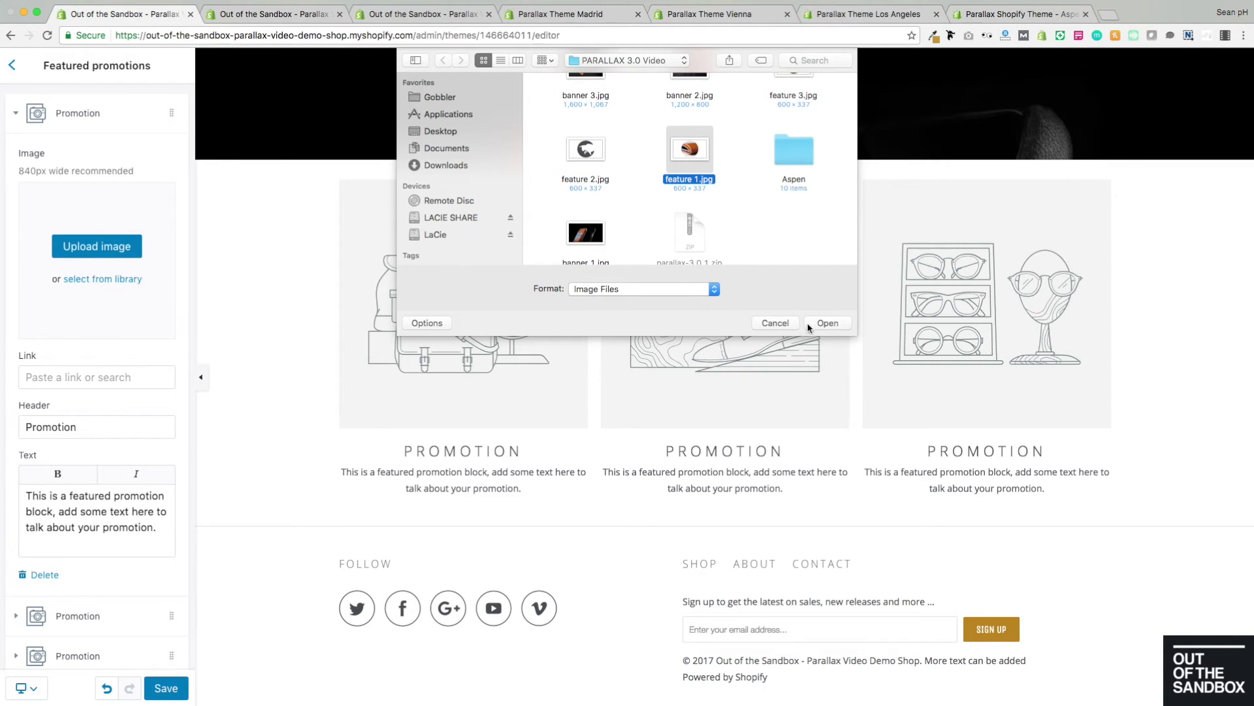
{"action": "left_click", "coordinate": [827, 323]}
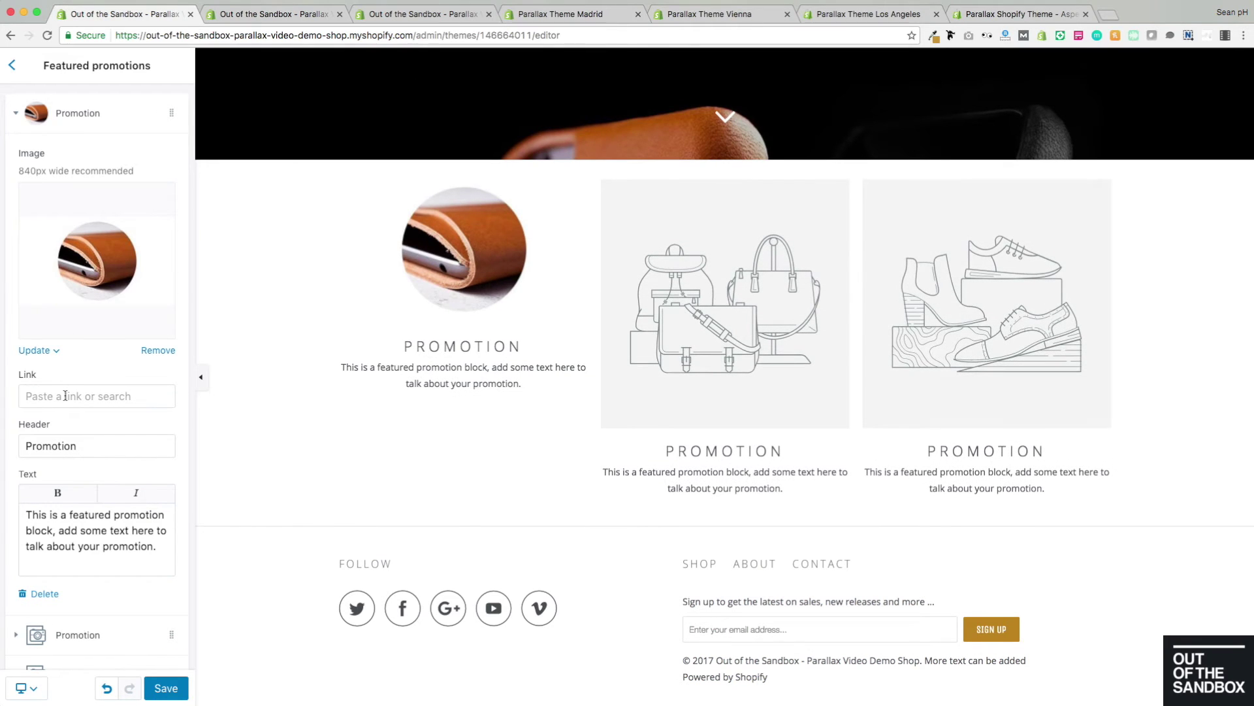
Change the first promotion's header to "Learn More" and its text to "Find out more info"
{"action": "scroll", "coordinate": [82, 353], "scroll_direction": "down", "scroll_amount": 2}
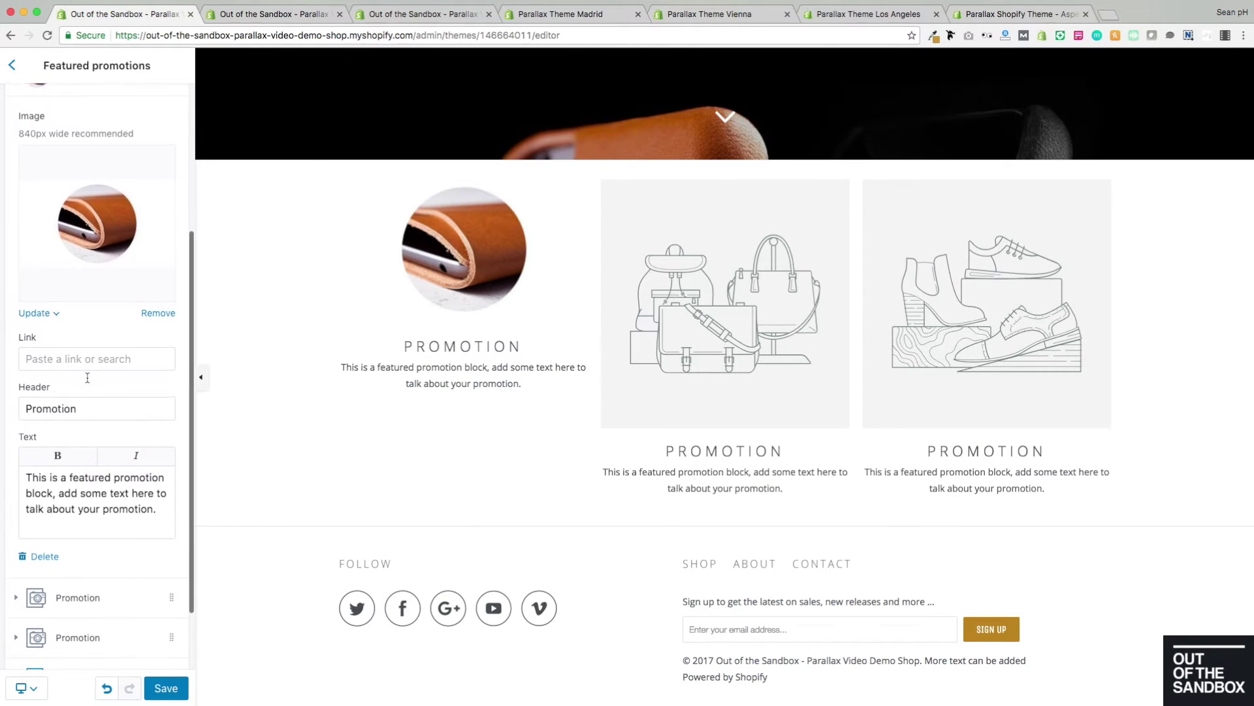
{"action": "left_click", "coordinate": [78, 359]}
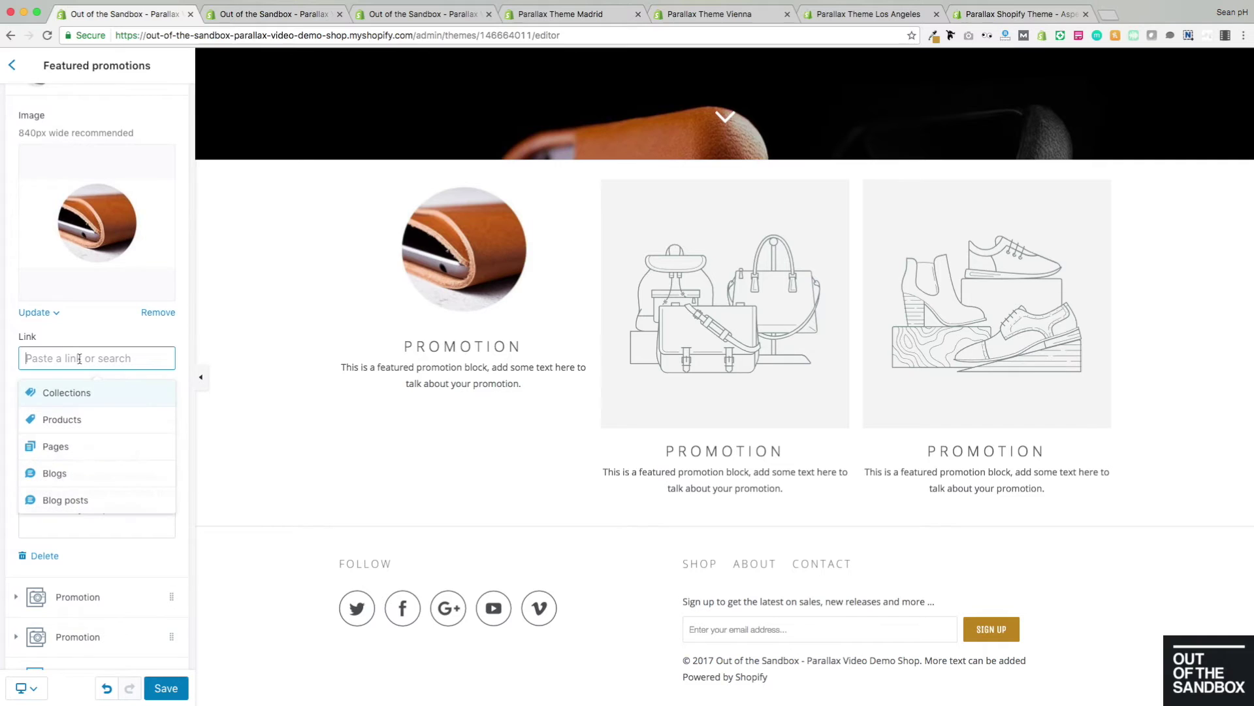
{"action": "left_click", "coordinate": [99, 329]}
{"action": "scroll", "coordinate": [103, 450], "scroll_direction": "down", "scroll_amount": 1}
{"action": "left_click", "coordinate": [97, 399]}
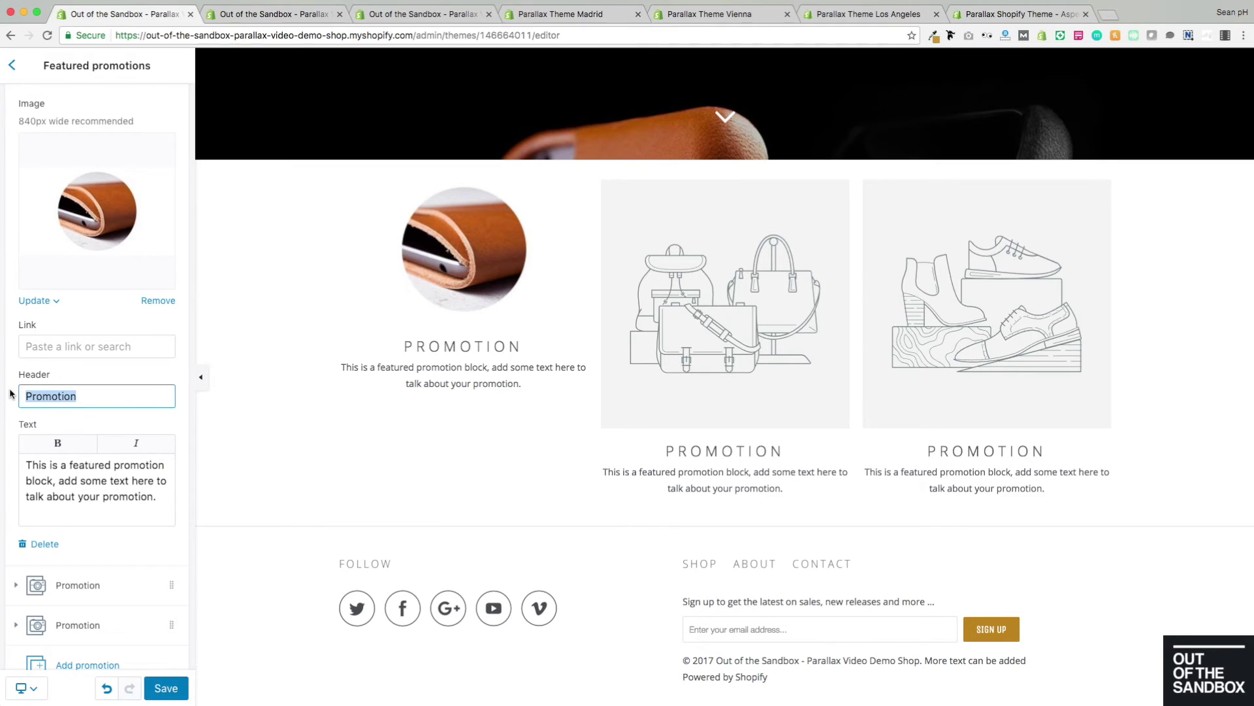
{"action": "type", "text": "Learn More"}
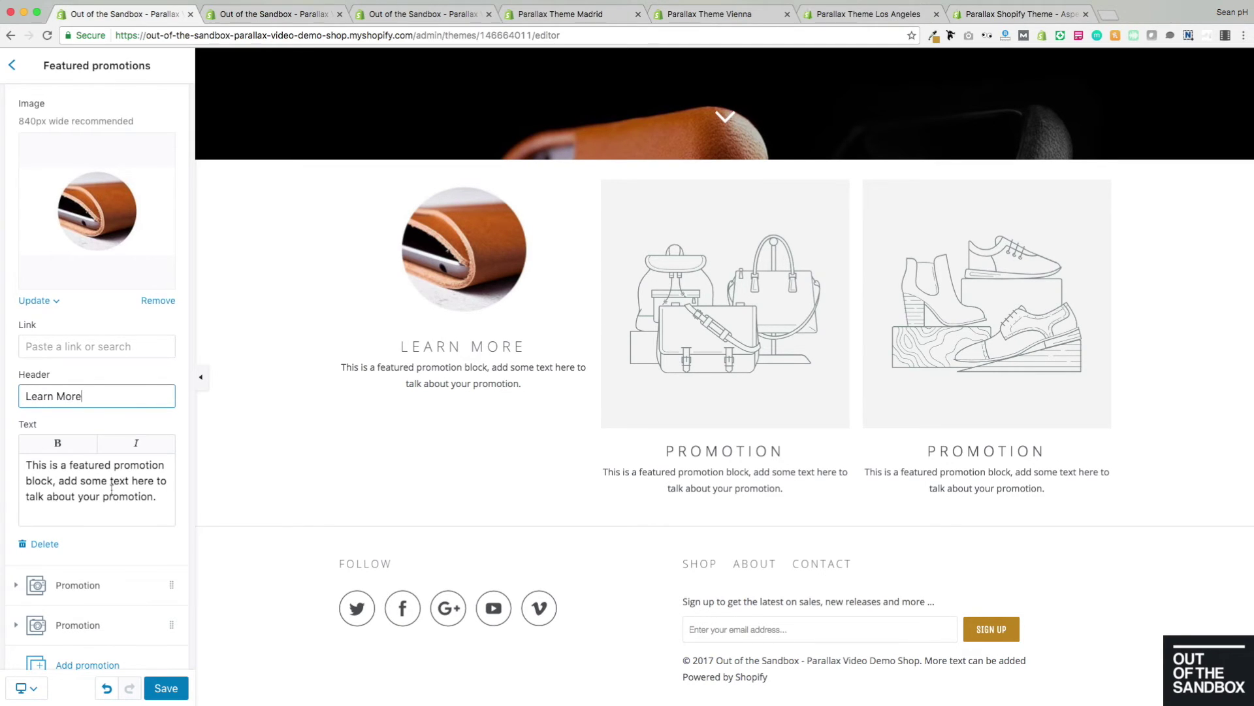
{"action": "left_click_drag", "start_coordinate": [158, 496], "coordinate": [16, 418]}
{"action": "type", "text": "Find out more info"}
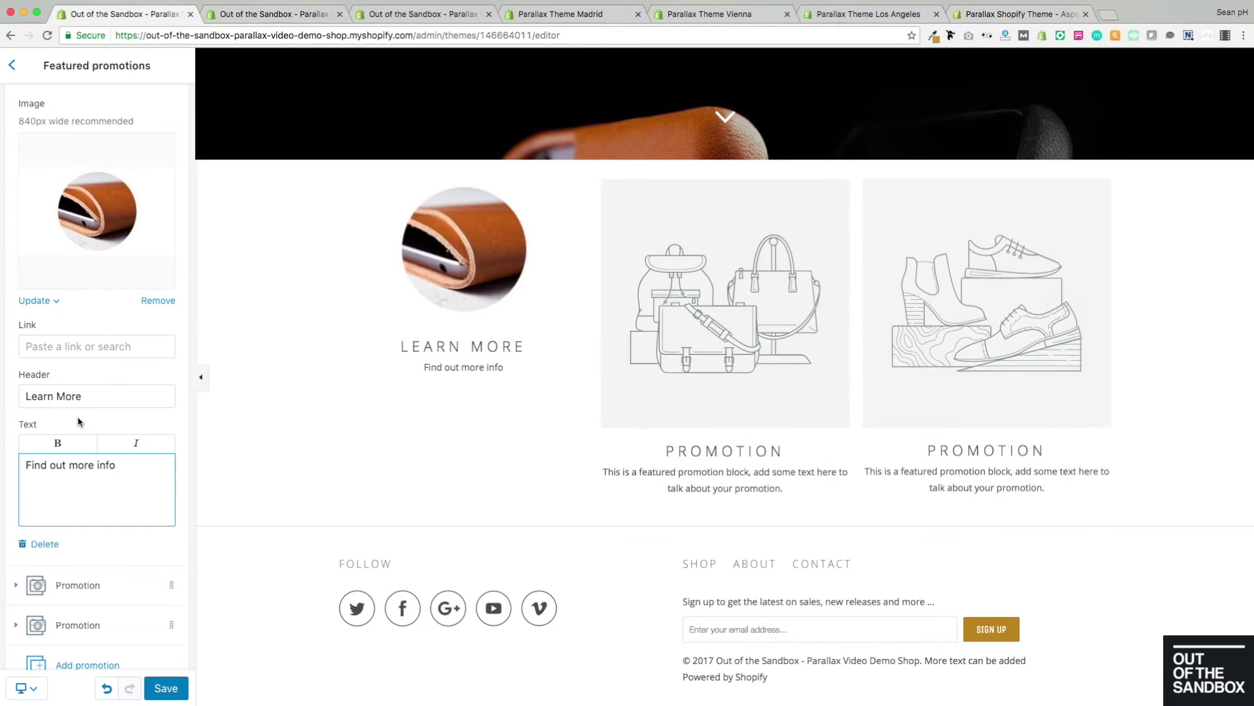
{"action": "scroll", "coordinate": [96, 538], "scroll_direction": "up", "scroll_amount": 1}
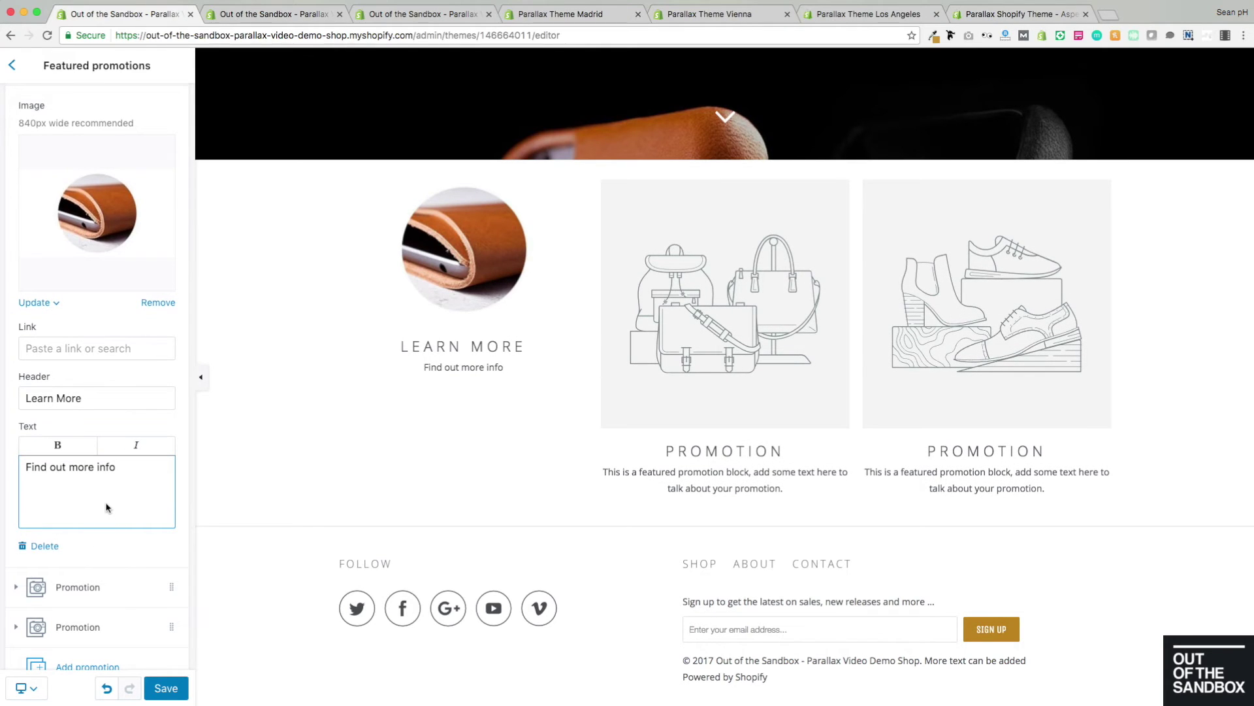
{"action": "scroll", "coordinate": [108, 461], "scroll_direction": "up", "scroll_amount": 5}
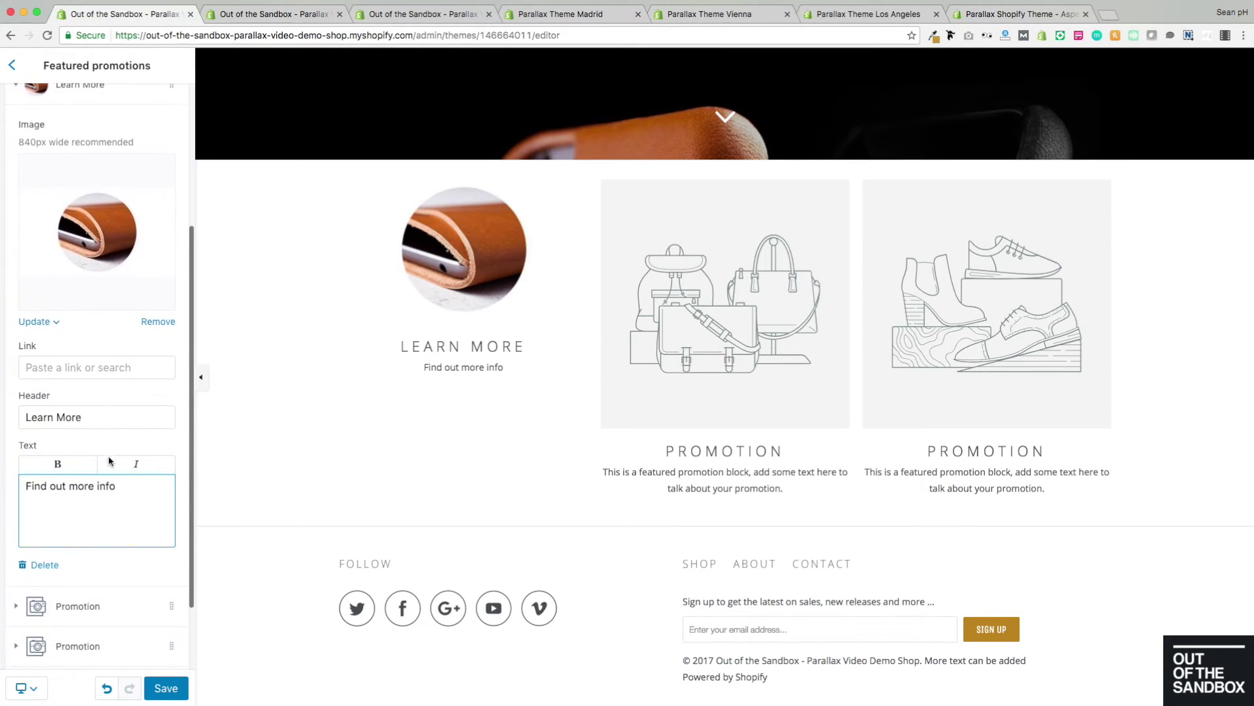
{"action": "scroll", "coordinate": [109, 461], "scroll_direction": "down", "scroll_amount": 5}
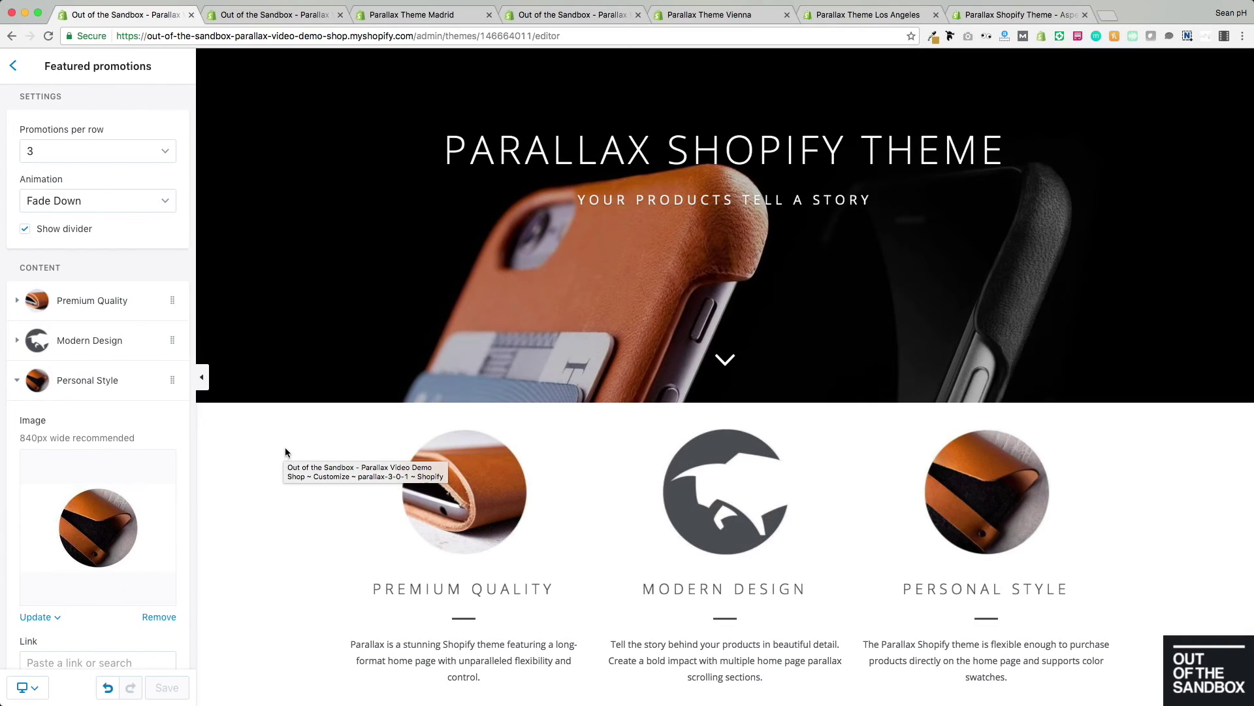
Leave the Featured promotions settings and add an "Image with text overlay" section to the home page
{"action": "scroll", "coordinate": [103, 399], "scroll_direction": "down", "scroll_amount": 5}
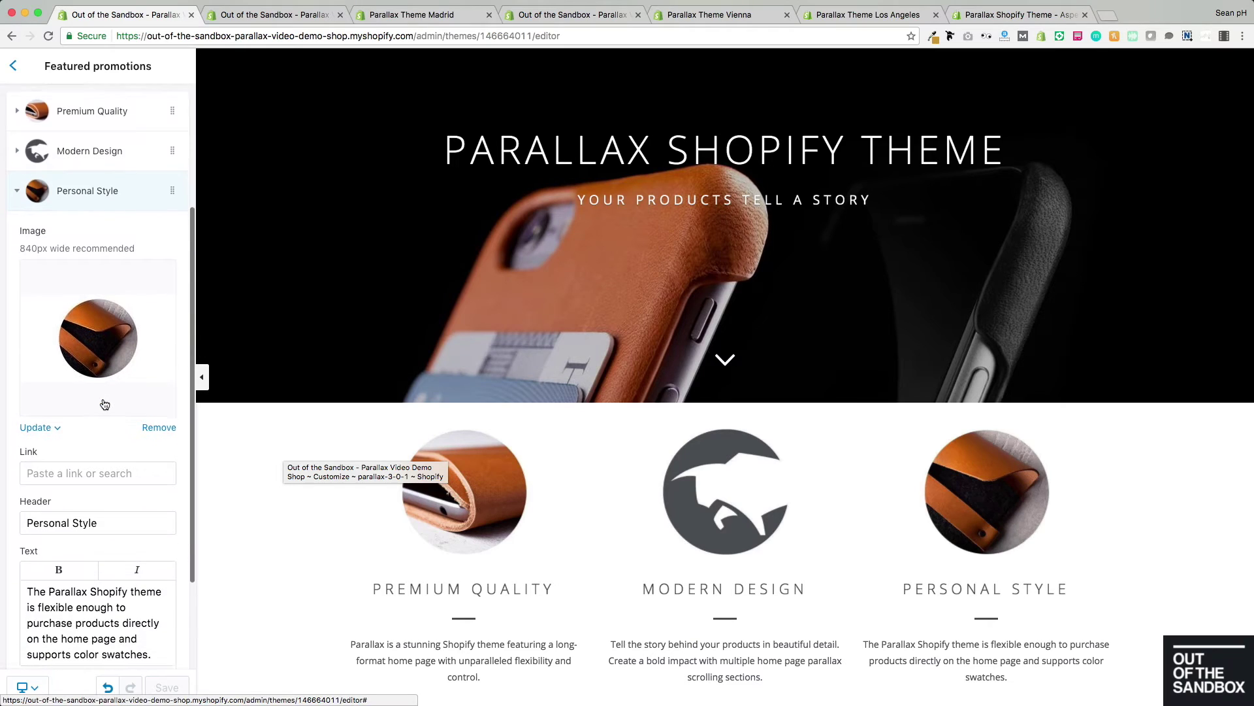
{"action": "scroll", "coordinate": [104, 405], "scroll_direction": "down", "scroll_amount": 3}
{"action": "scroll", "coordinate": [367, 436], "scroll_direction": "down", "scroll_amount": 2}
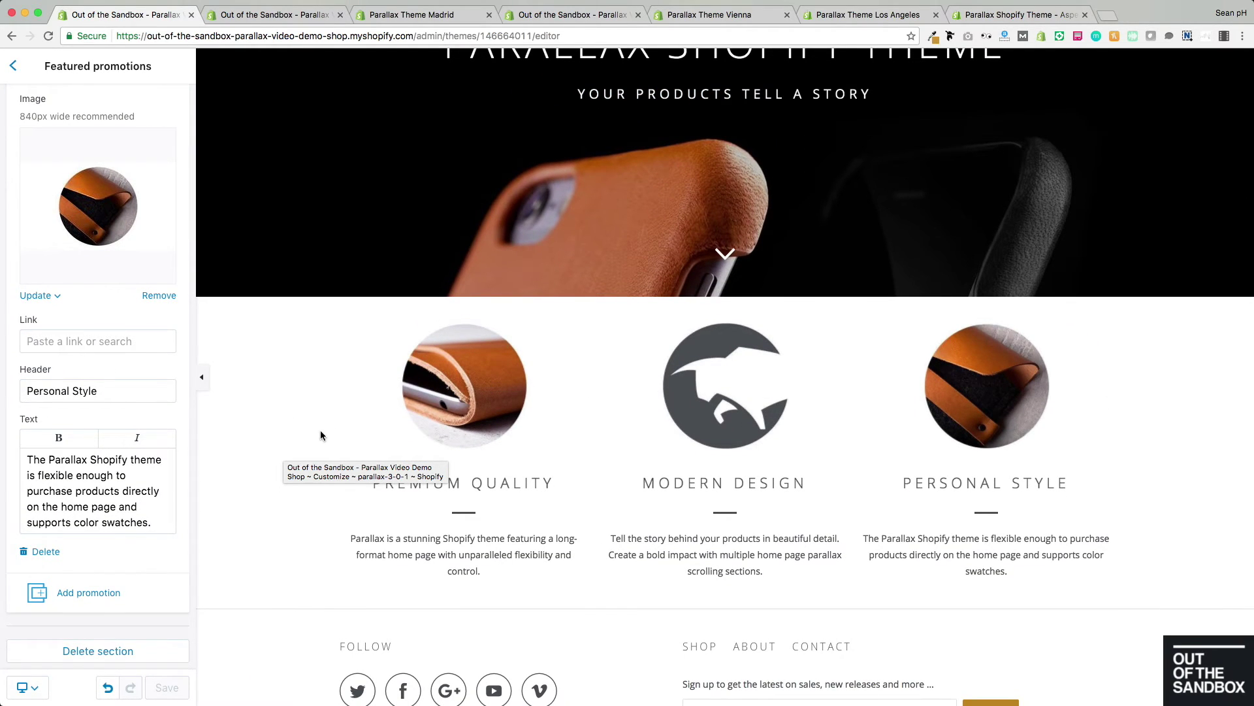
{"action": "left_click", "coordinate": [14, 66]}
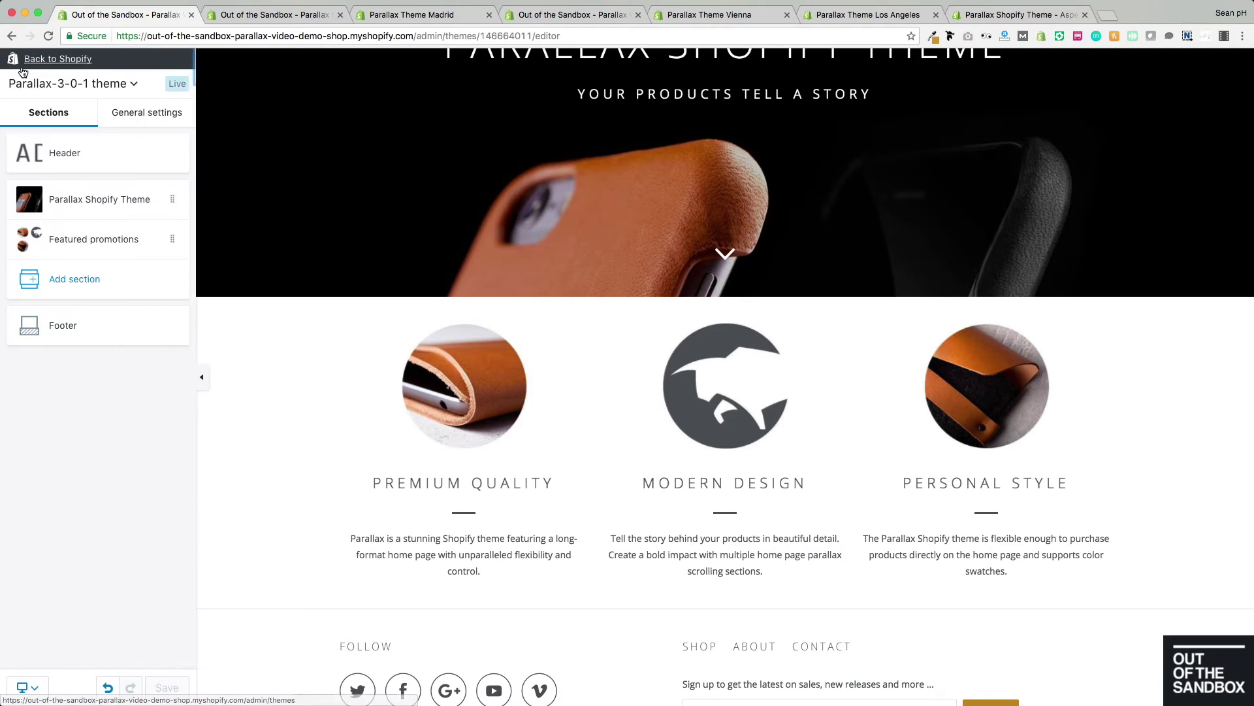
{"action": "left_click", "coordinate": [74, 281]}
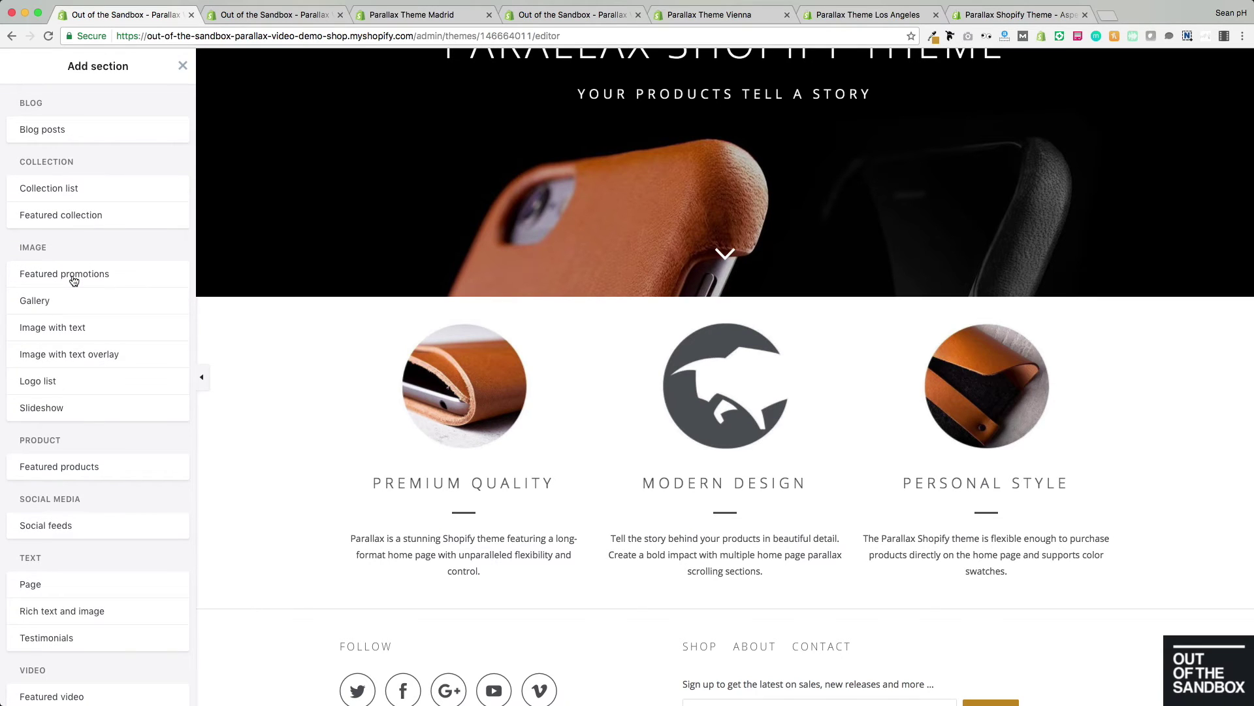
{"action": "left_click", "coordinate": [49, 359]}
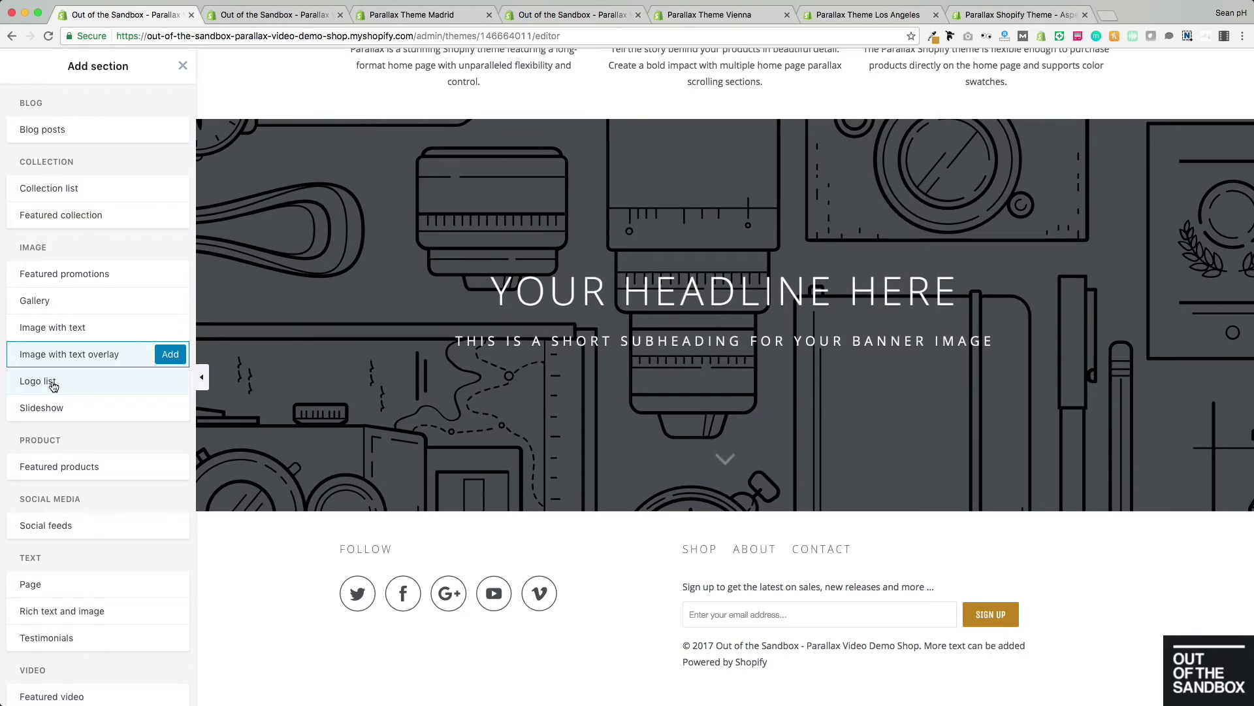
{"action": "left_click", "coordinate": [171, 357]}
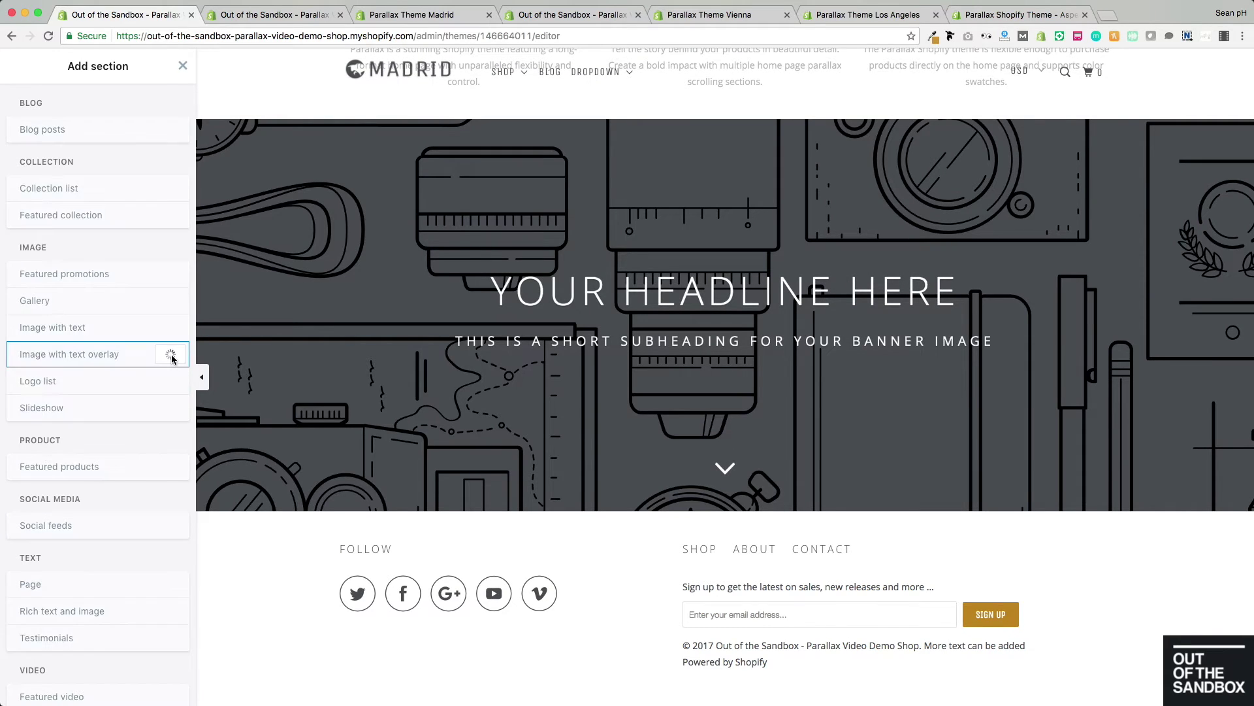
Upload banner 2.jpg as the image of the new text overlay section
{"action": "left_click", "coordinate": [94, 222]}
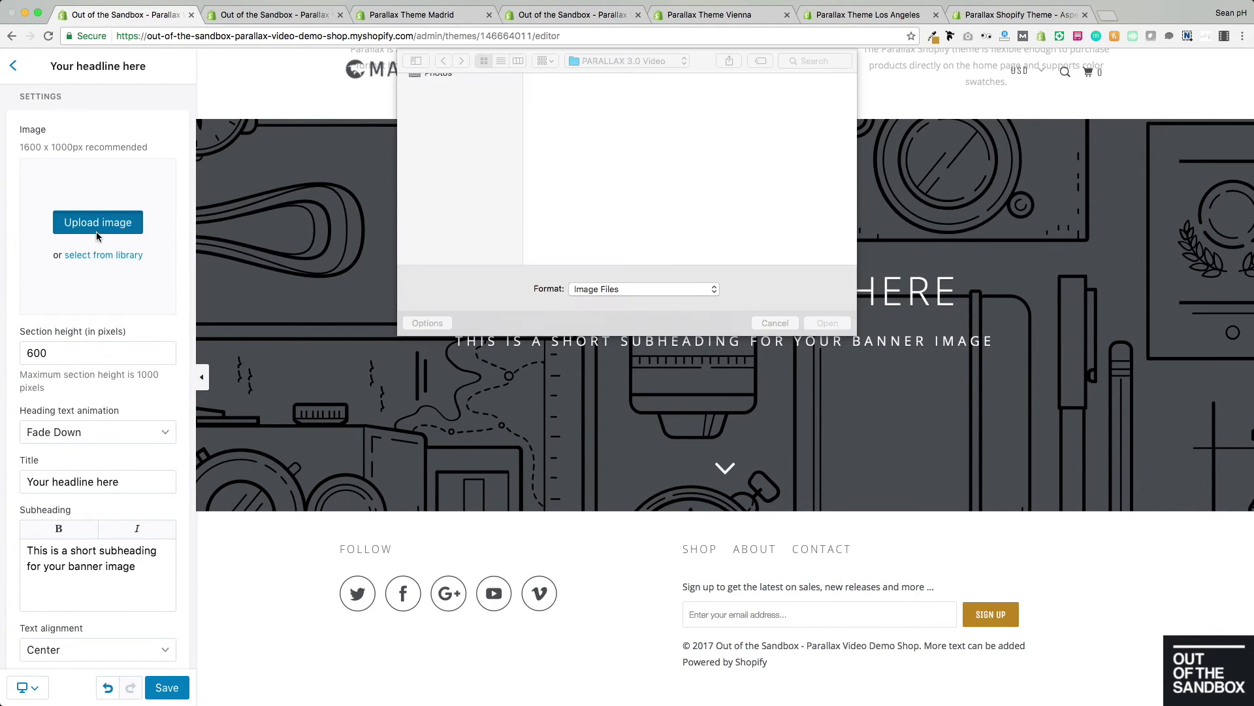
{"action": "scroll", "coordinate": [738, 134], "scroll_direction": "down", "scroll_amount": 5}
{"action": "scroll", "coordinate": [738, 135], "scroll_direction": "down", "scroll_amount": 10}
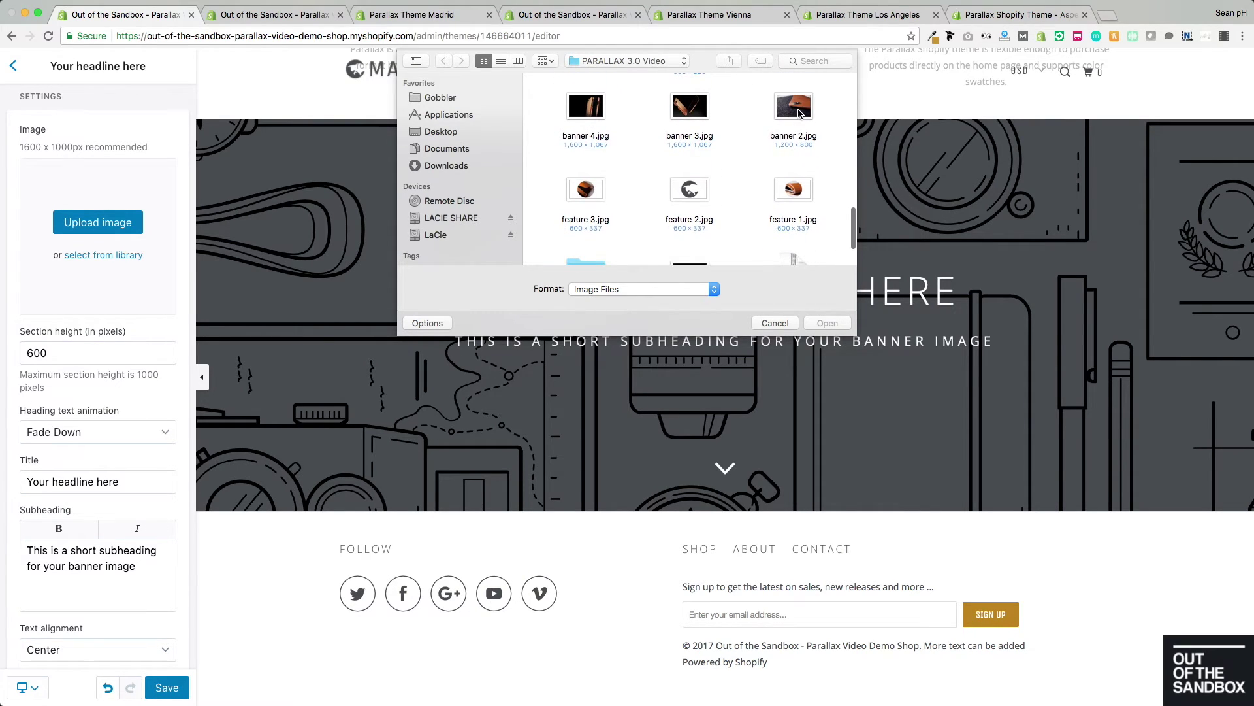
{"action": "left_click", "coordinate": [799, 110]}
{"action": "left_click", "coordinate": [828, 323]}
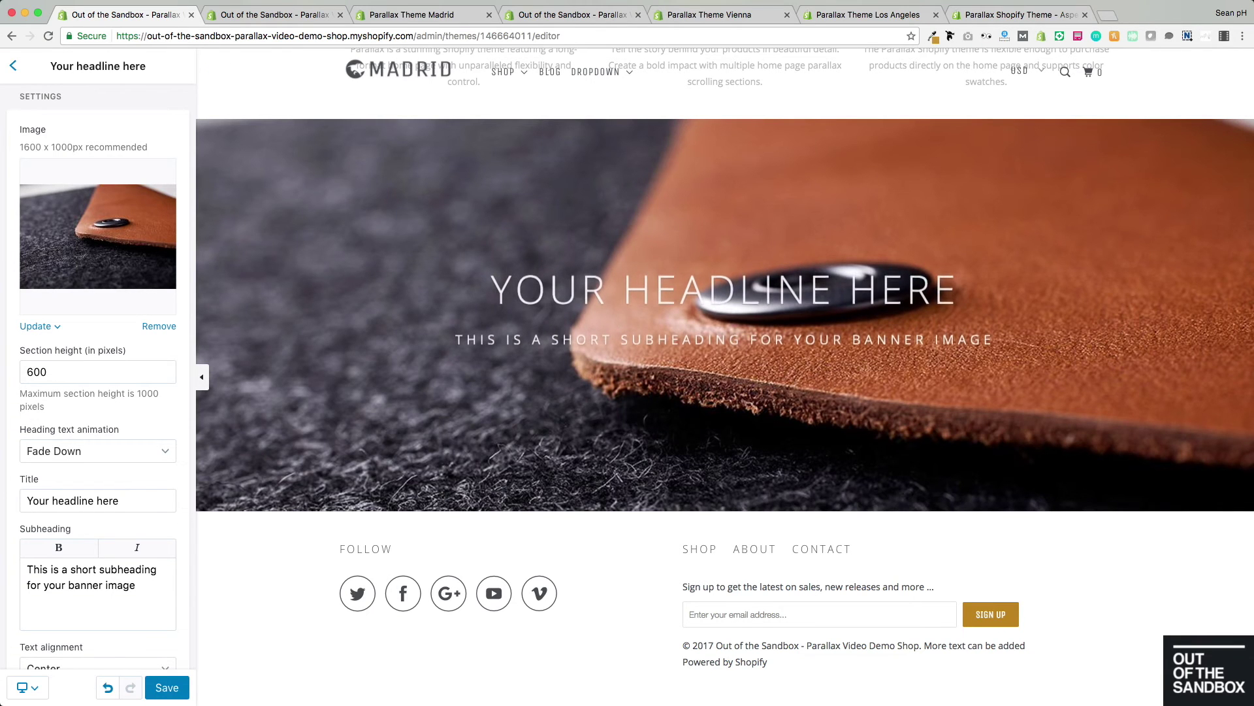
Set the overlay section's height to 400 pixels and its heading text animation to Fade Up
{"action": "scroll", "coordinate": [69, 363], "scroll_direction": "down", "scroll_amount": 2}
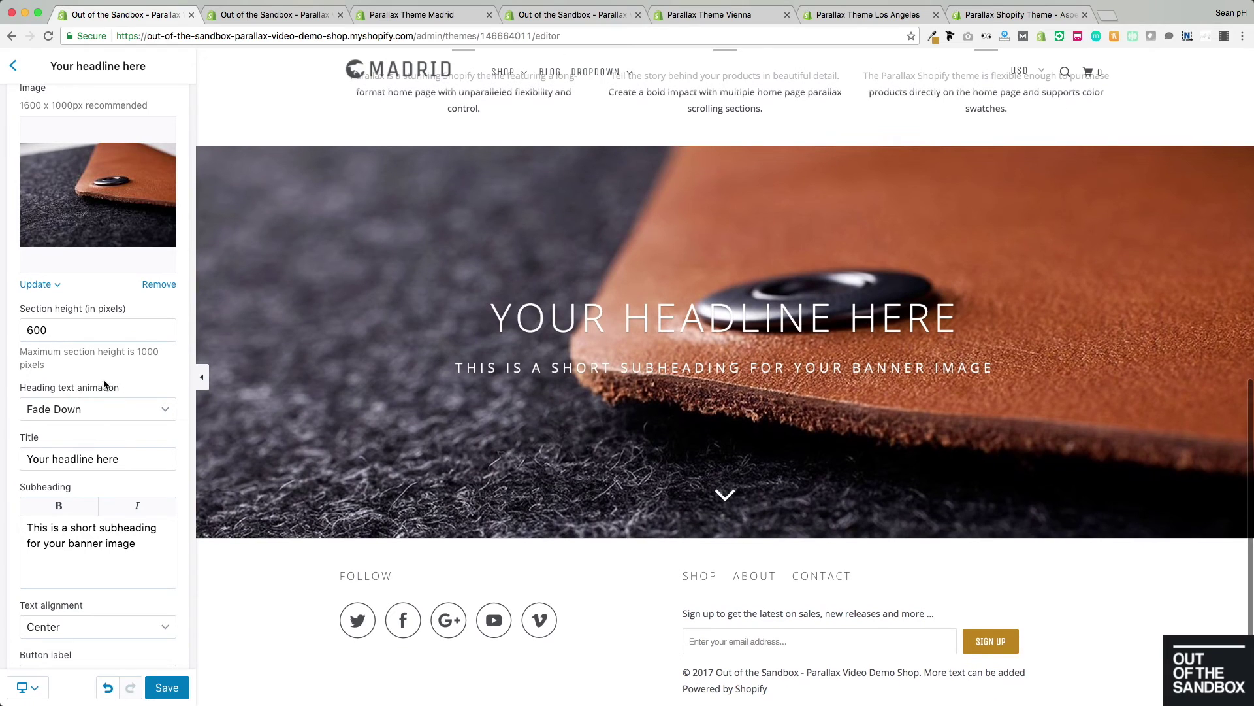
{"action": "left_click", "coordinate": [39, 331]}
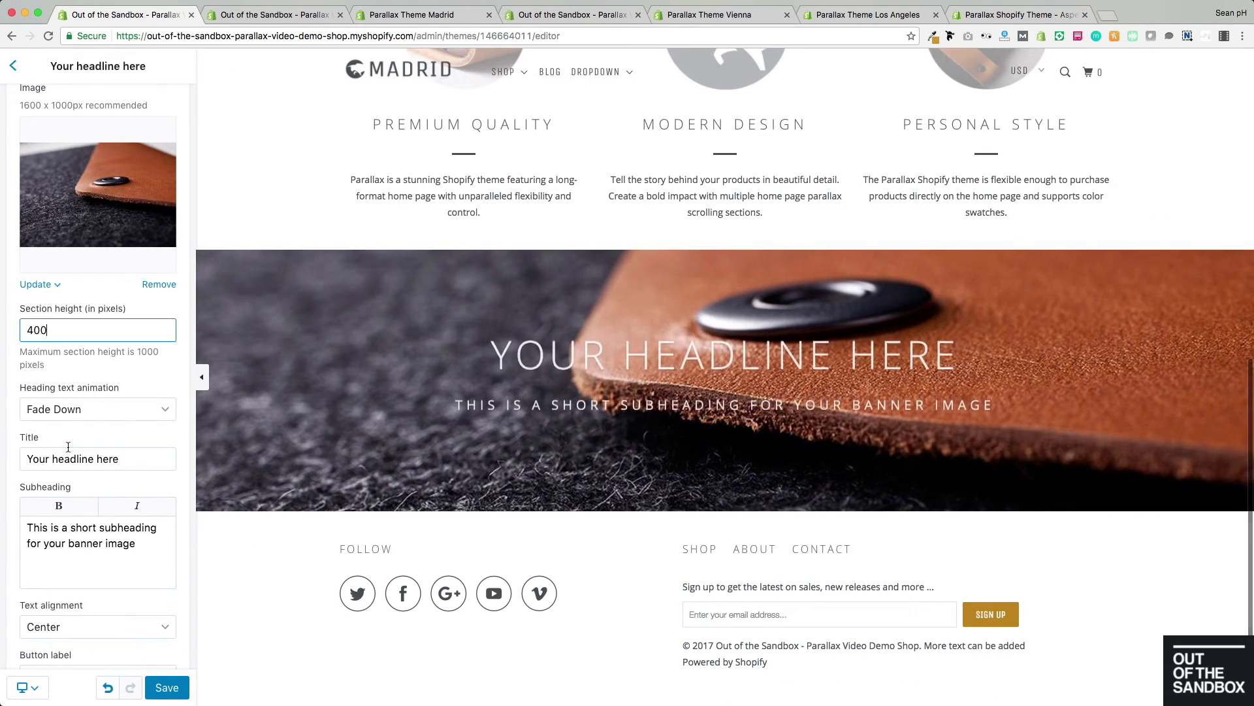
{"action": "left_click", "coordinate": [92, 408]}
{"action": "left_click", "coordinate": [68, 393]}
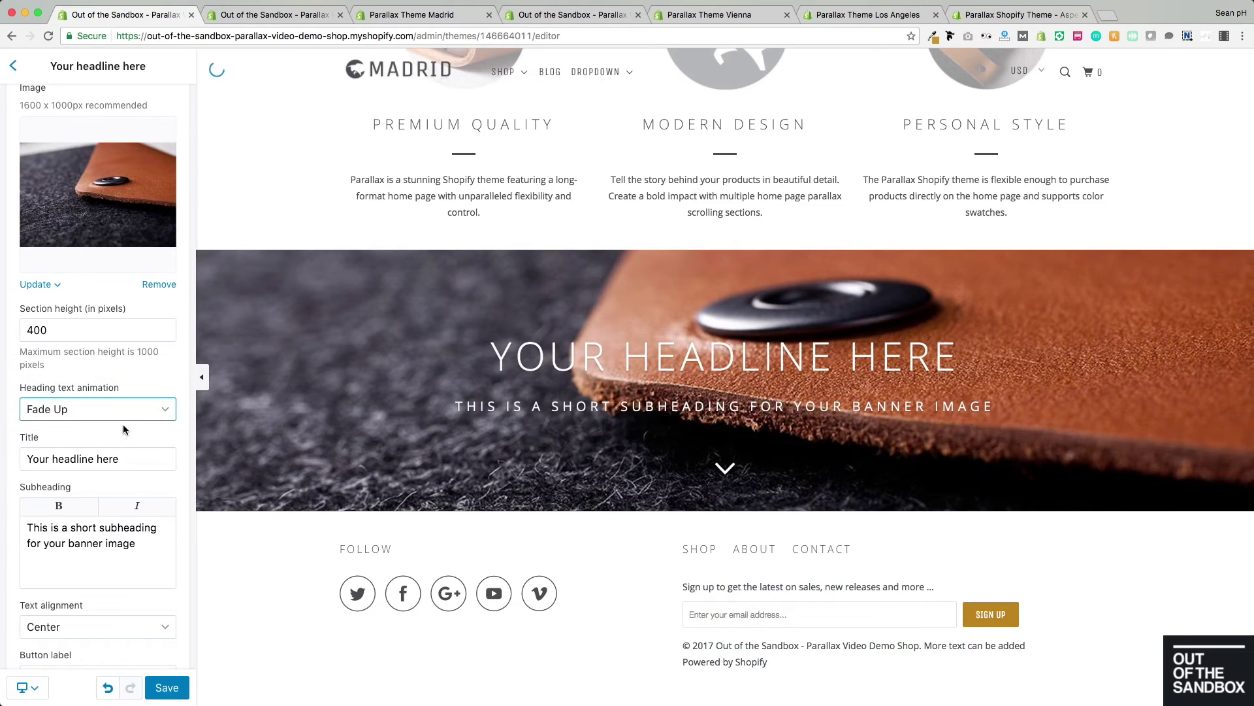
Clear the overlay section's subheading and set its title to "The rules just changed..."
{"action": "scroll", "coordinate": [124, 425], "scroll_direction": "down", "scroll_amount": 2}
{"action": "scroll", "coordinate": [120, 426], "scroll_direction": "down", "scroll_amount": 1}
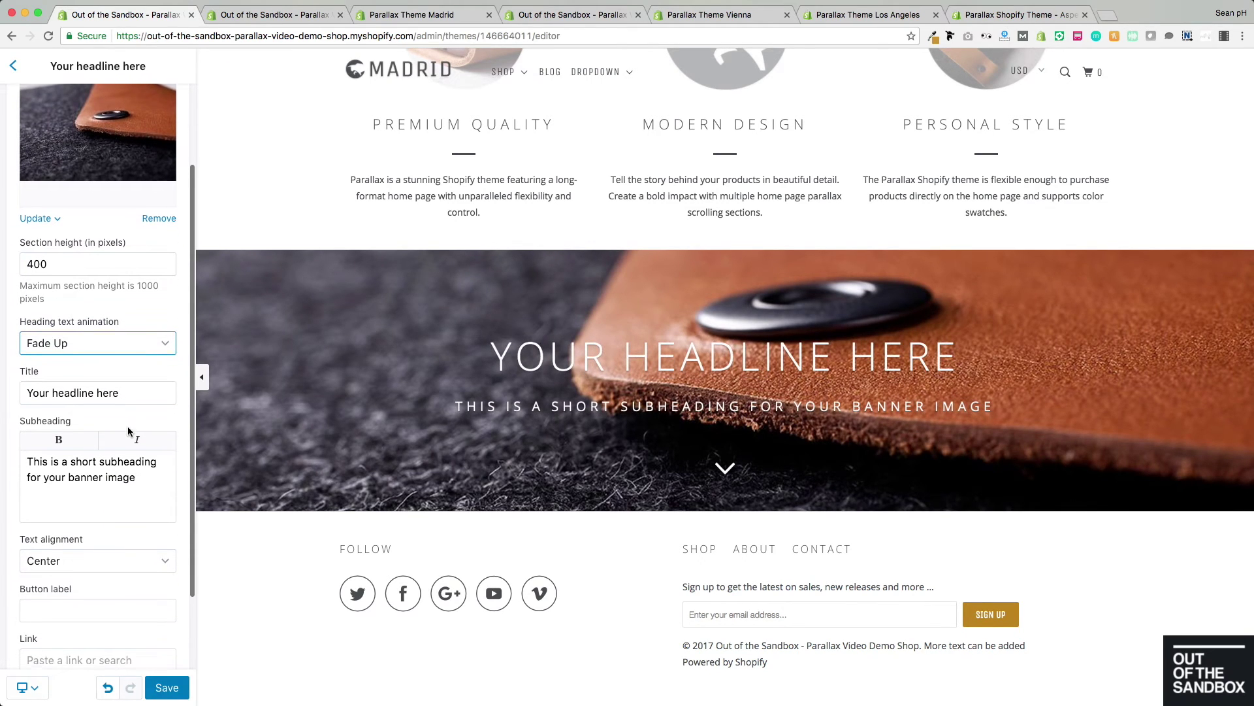
{"action": "left_click", "coordinate": [124, 472]}
{"action": "triple_click", "coordinate": [124, 471]}
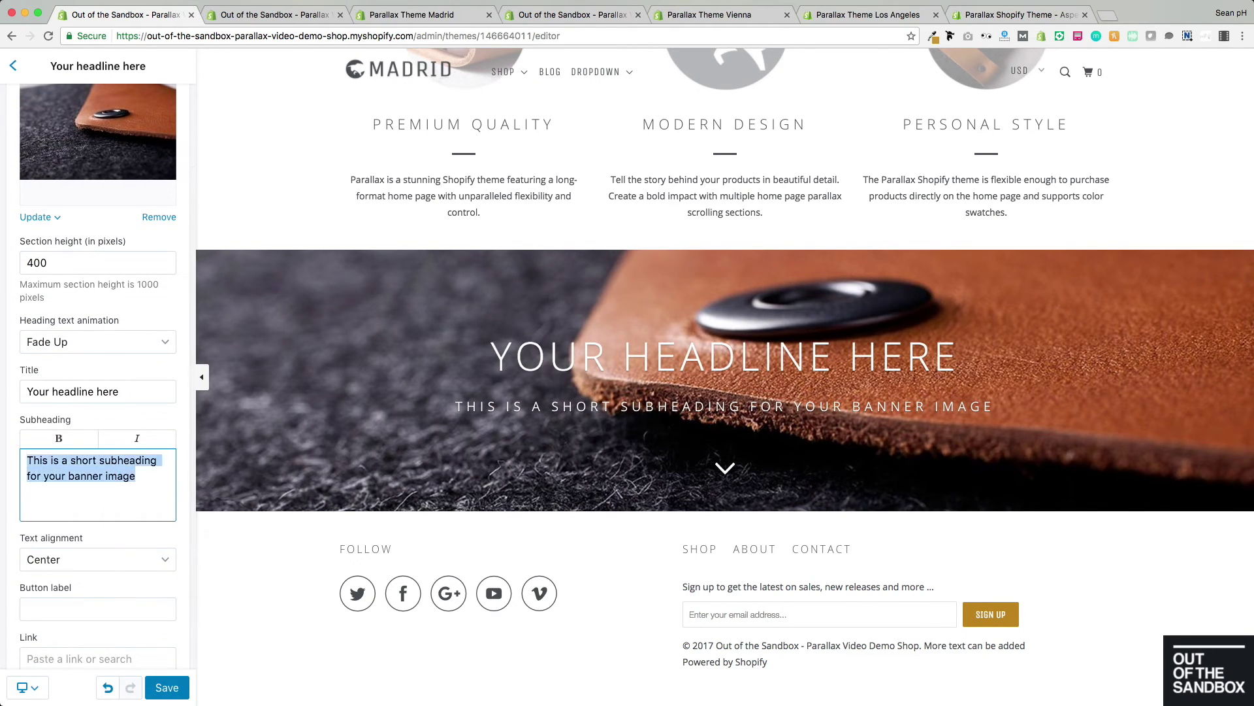
{"action": "key", "text": "BackSpace"}
{"action": "triple_click", "coordinate": [131, 395]}
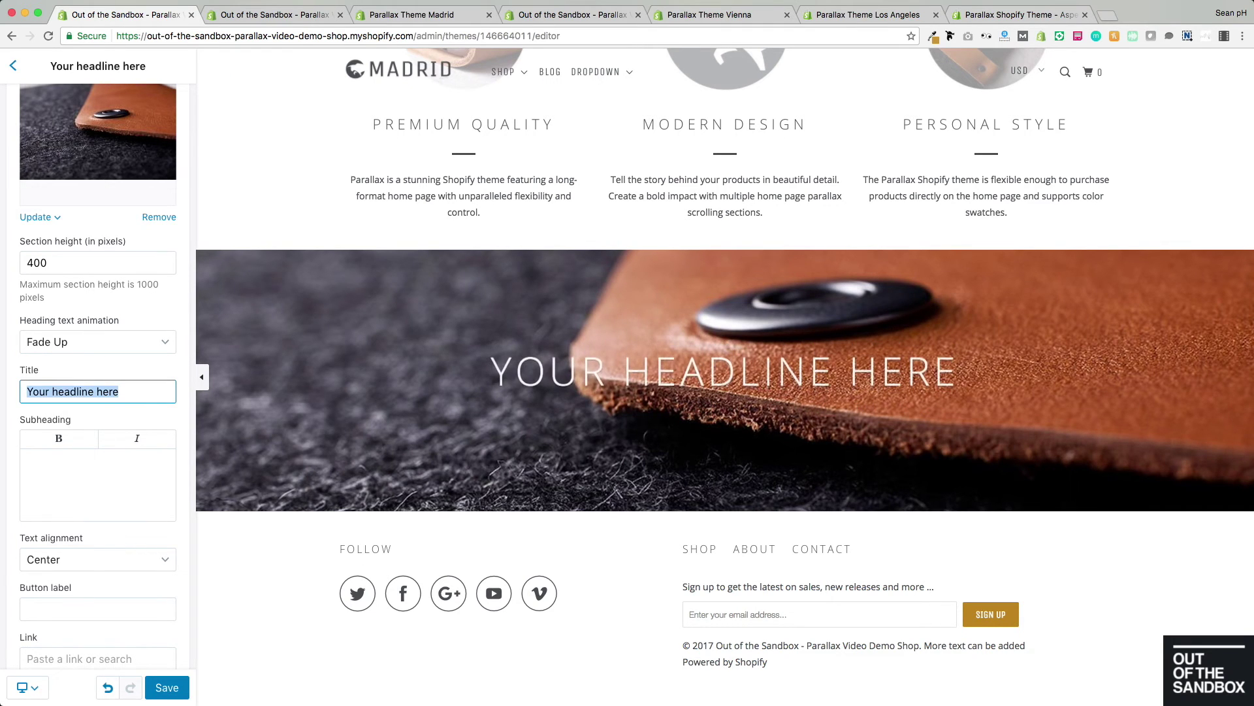
{"action": "type", "text": "The rules j"}
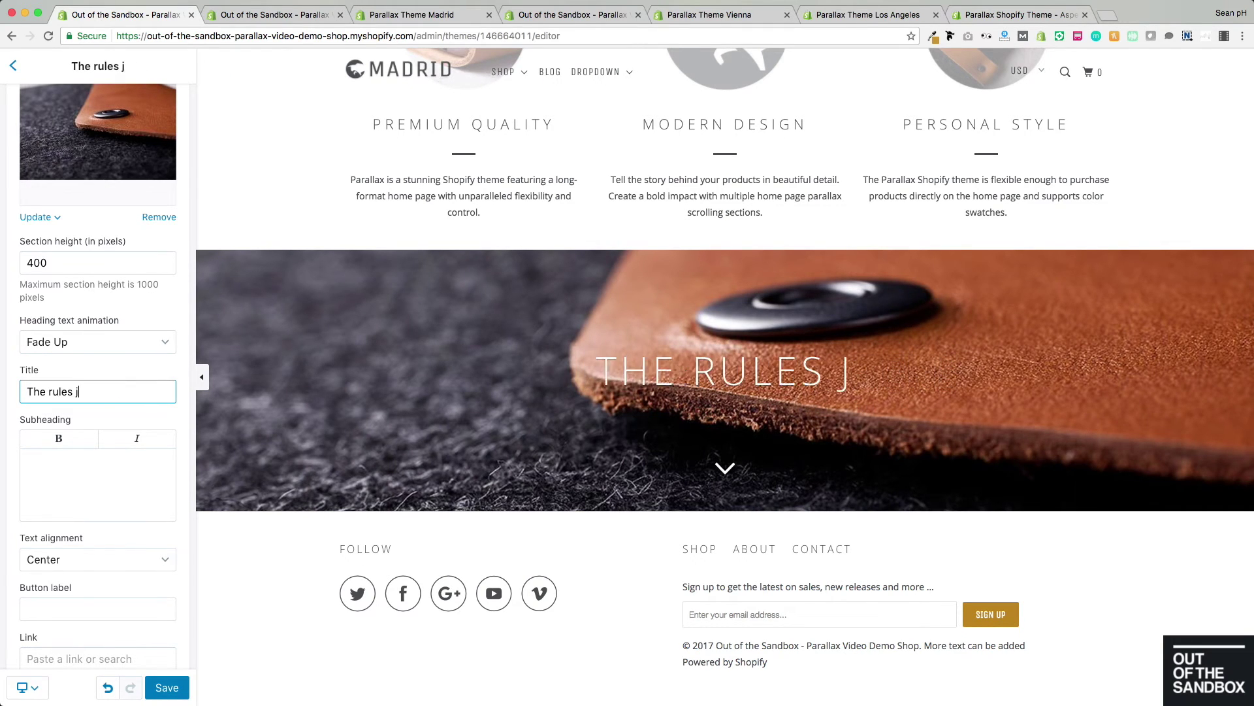
{"action": "type", "text": "ust changed..."}
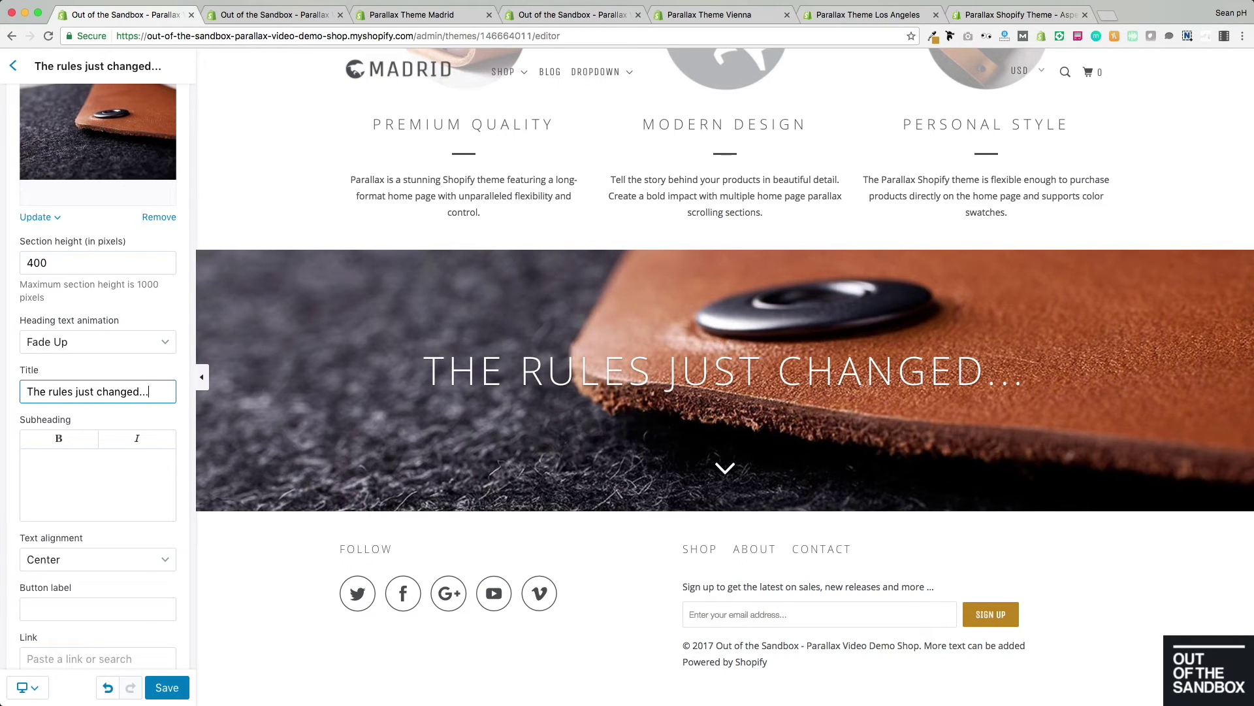
Check the overlay section's text alignment options, keep Center, and leave the section's settings
{"action": "scroll", "coordinate": [32, 474], "scroll_direction": "down", "scroll_amount": 3}
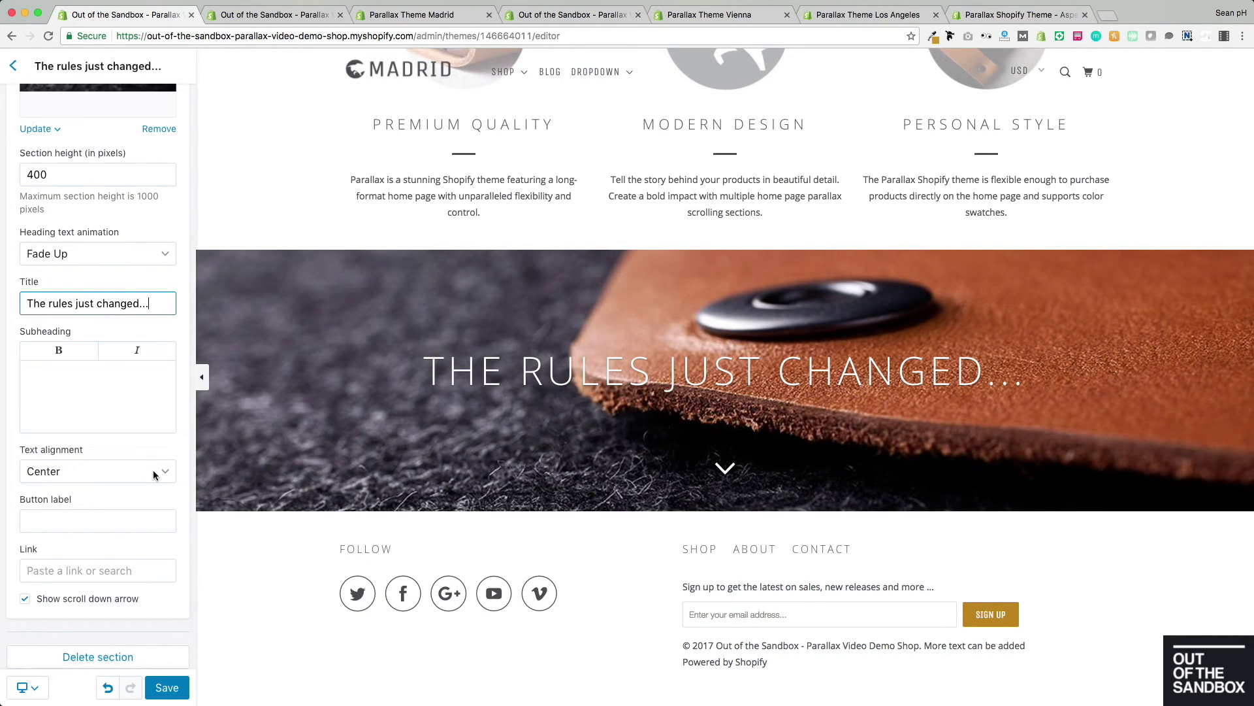
{"action": "left_click", "coordinate": [155, 470]}
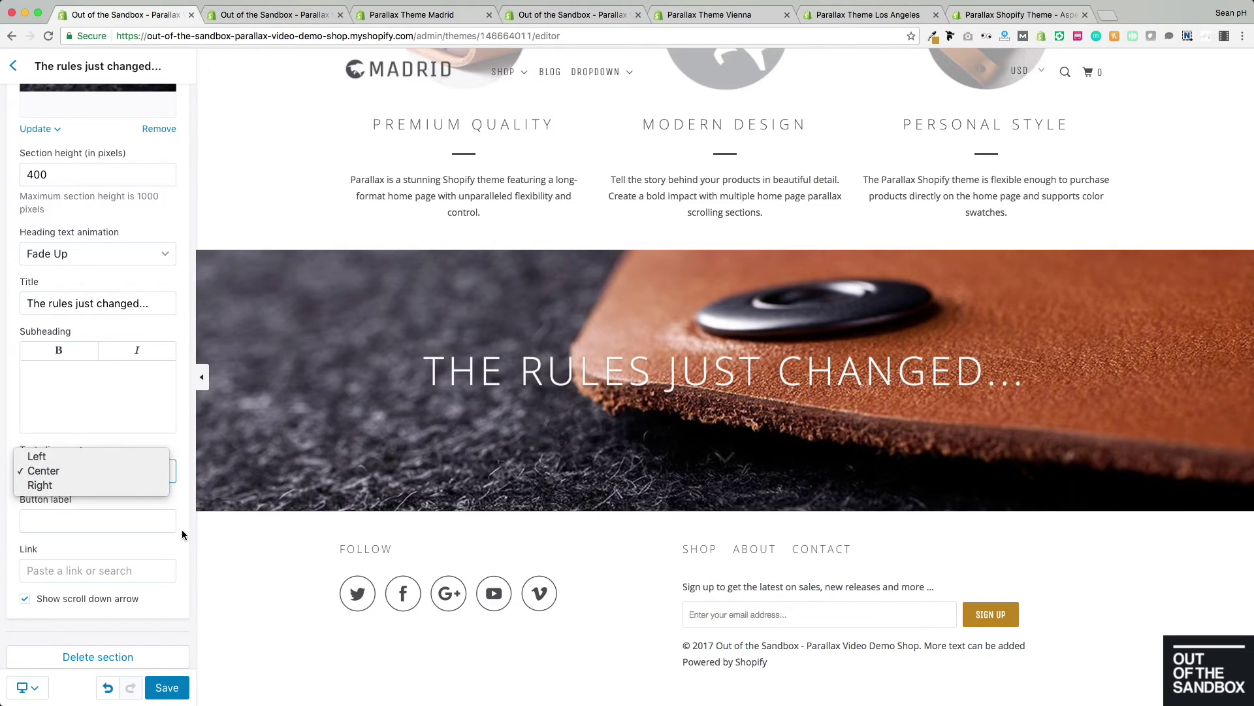
{"action": "left_click", "coordinate": [170, 503]}
{"action": "scroll", "coordinate": [132, 539], "scroll_direction": "down", "scroll_amount": 1}
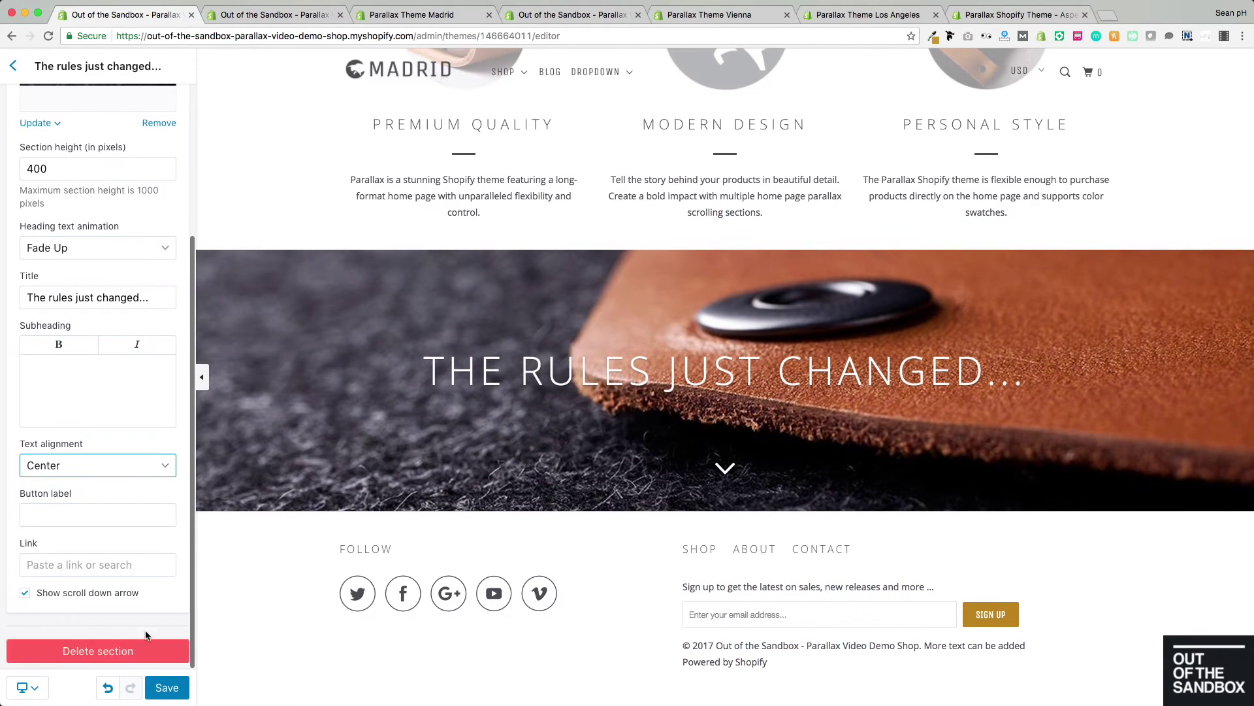
{"action": "scroll", "coordinate": [163, 434], "scroll_direction": "up", "scroll_amount": 3}
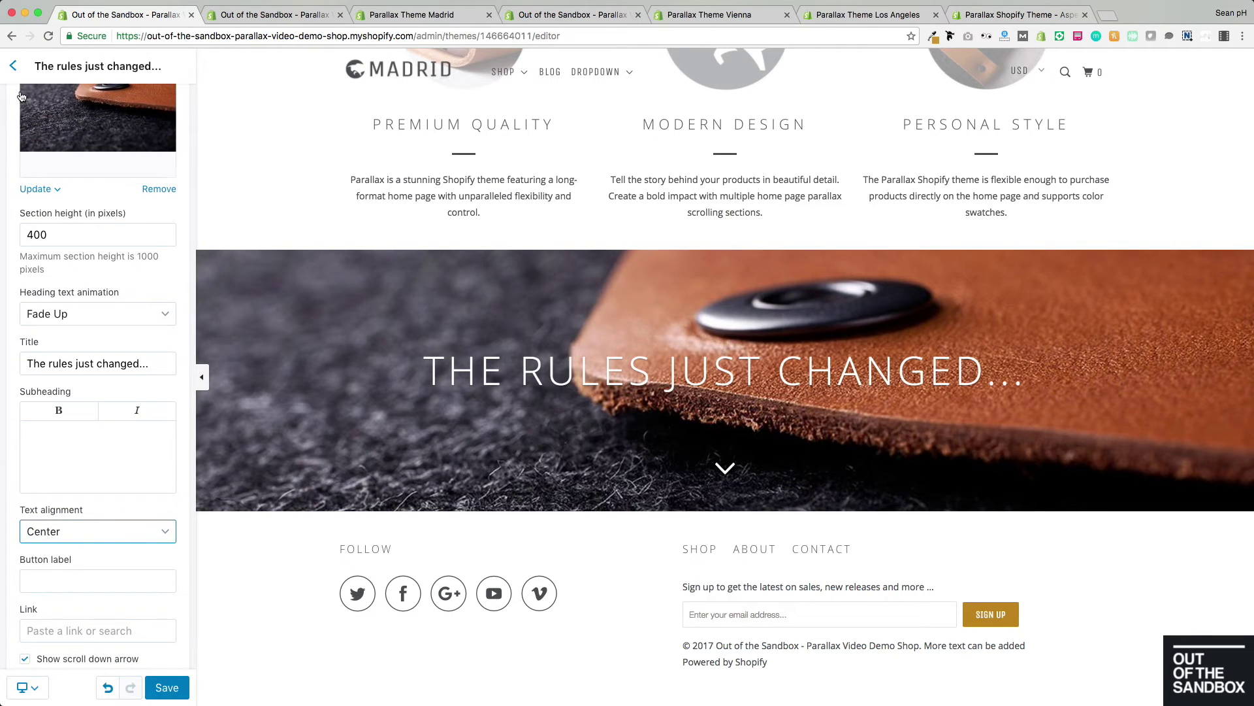
{"action": "left_click", "coordinate": [13, 65]}
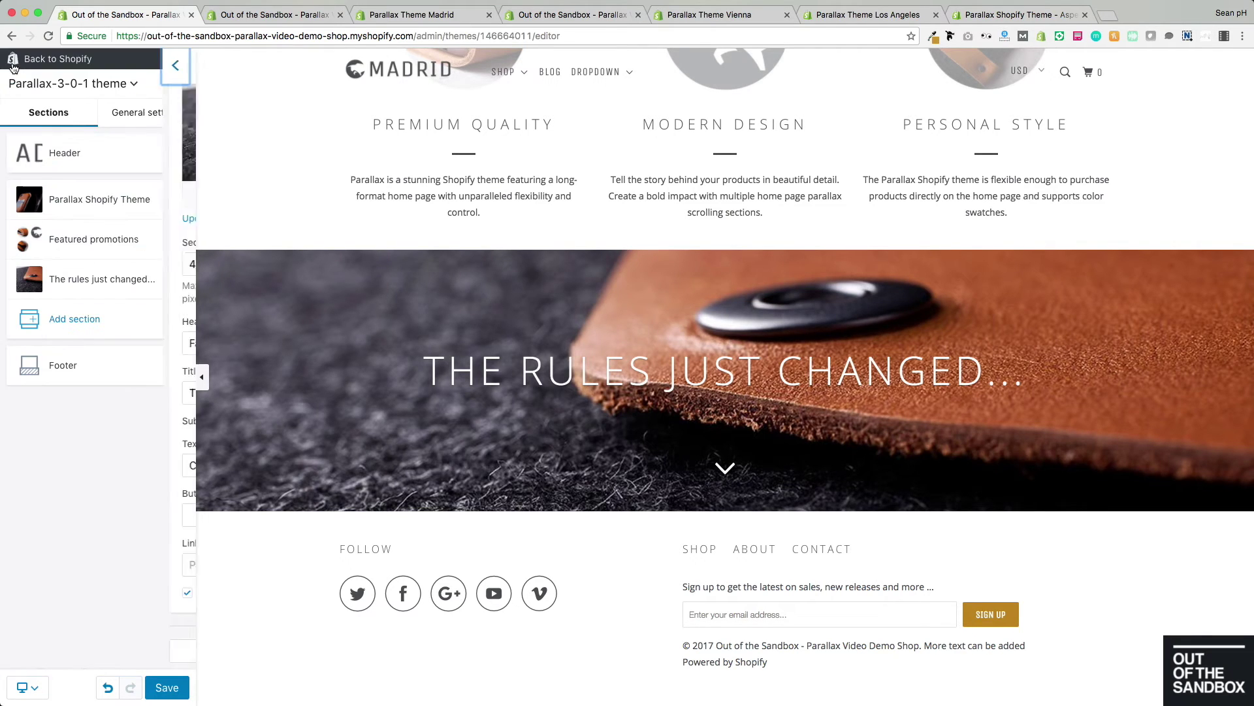
Add a "Featured products" section to the home page and set its heading to "new product release"
{"action": "left_click", "coordinate": [73, 327]}
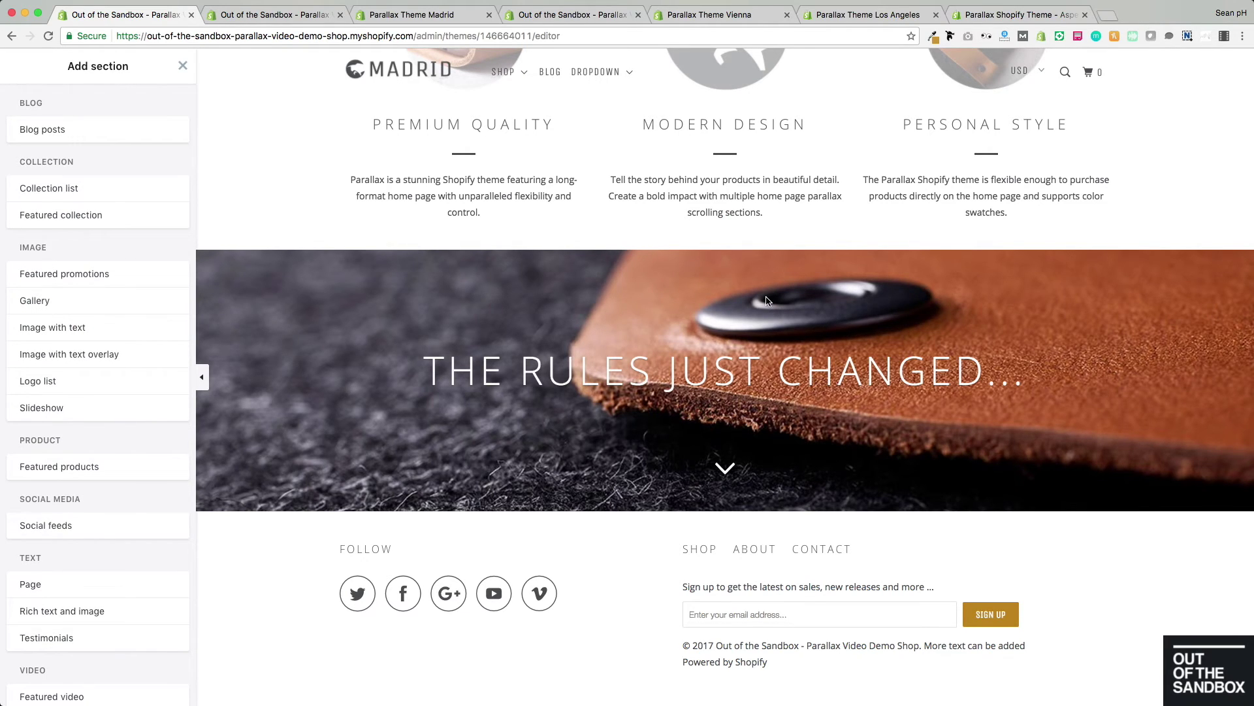
{"action": "left_click", "coordinate": [66, 467]}
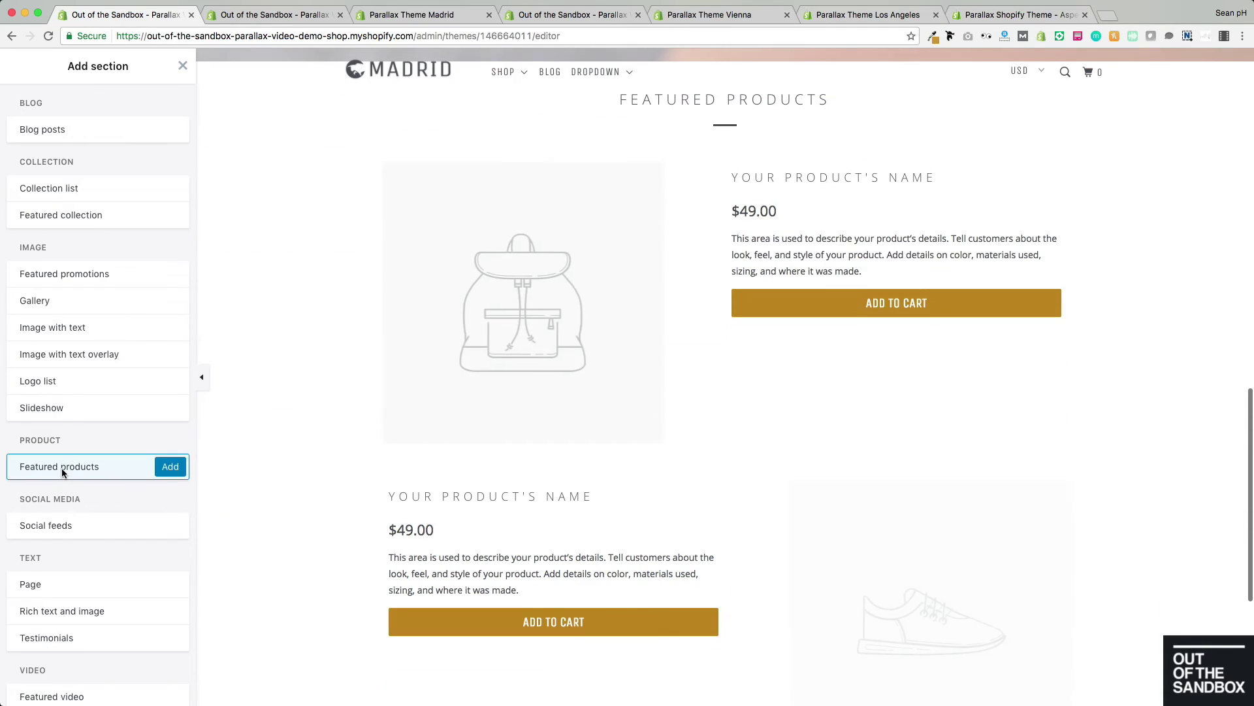
{"action": "left_click", "coordinate": [170, 466]}
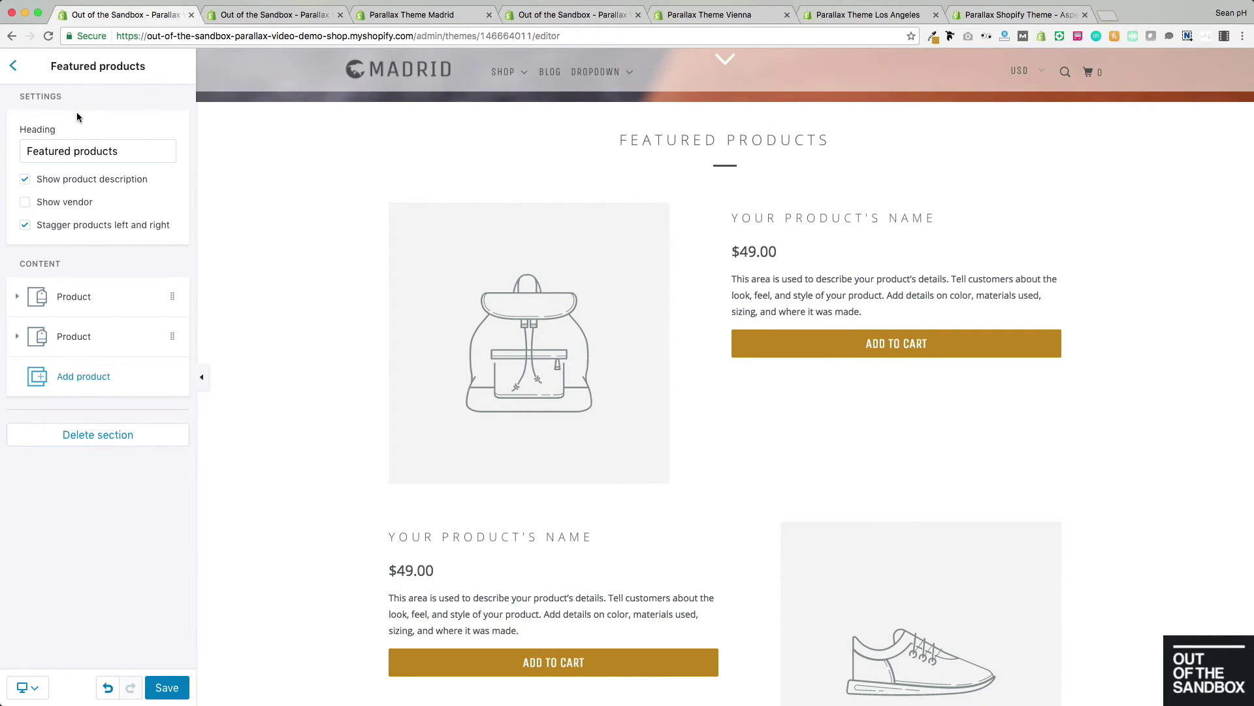
{"action": "triple_click", "coordinate": [155, 150]}
{"action": "type", "text": "new product release"}
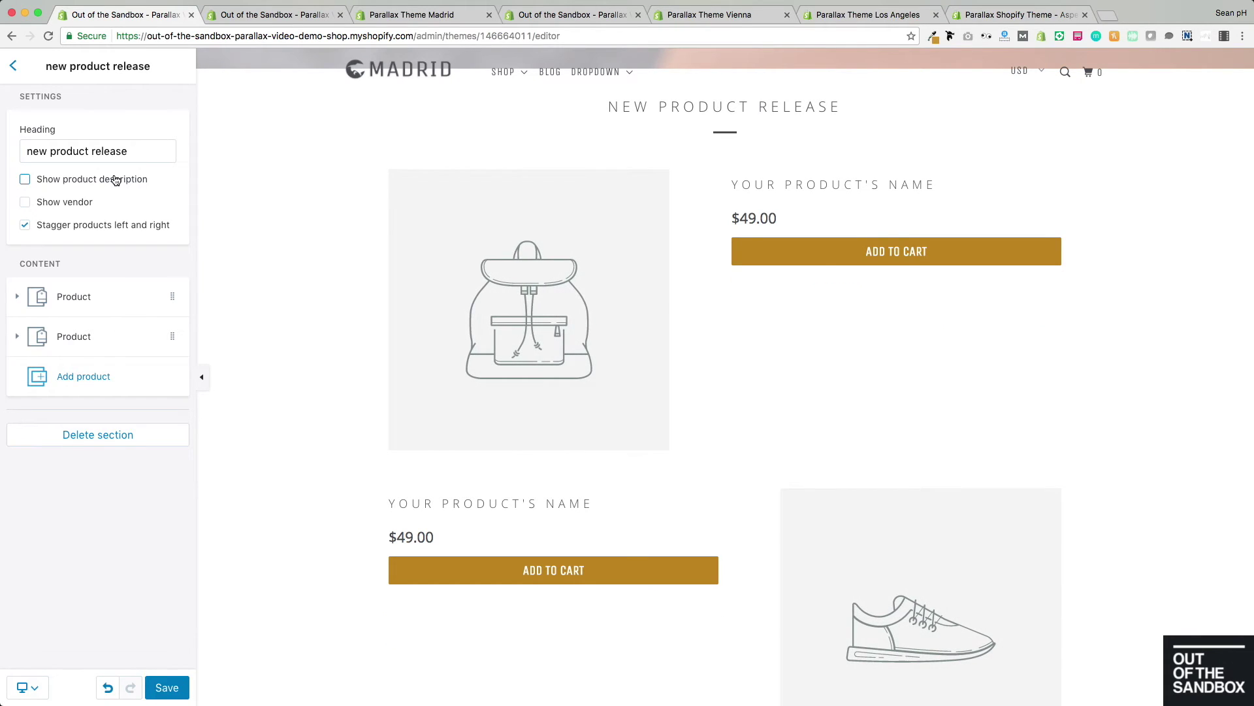
Try the product description, vendor and left-right stagger options of the featured products section
{"action": "left_click", "coordinate": [115, 180]}
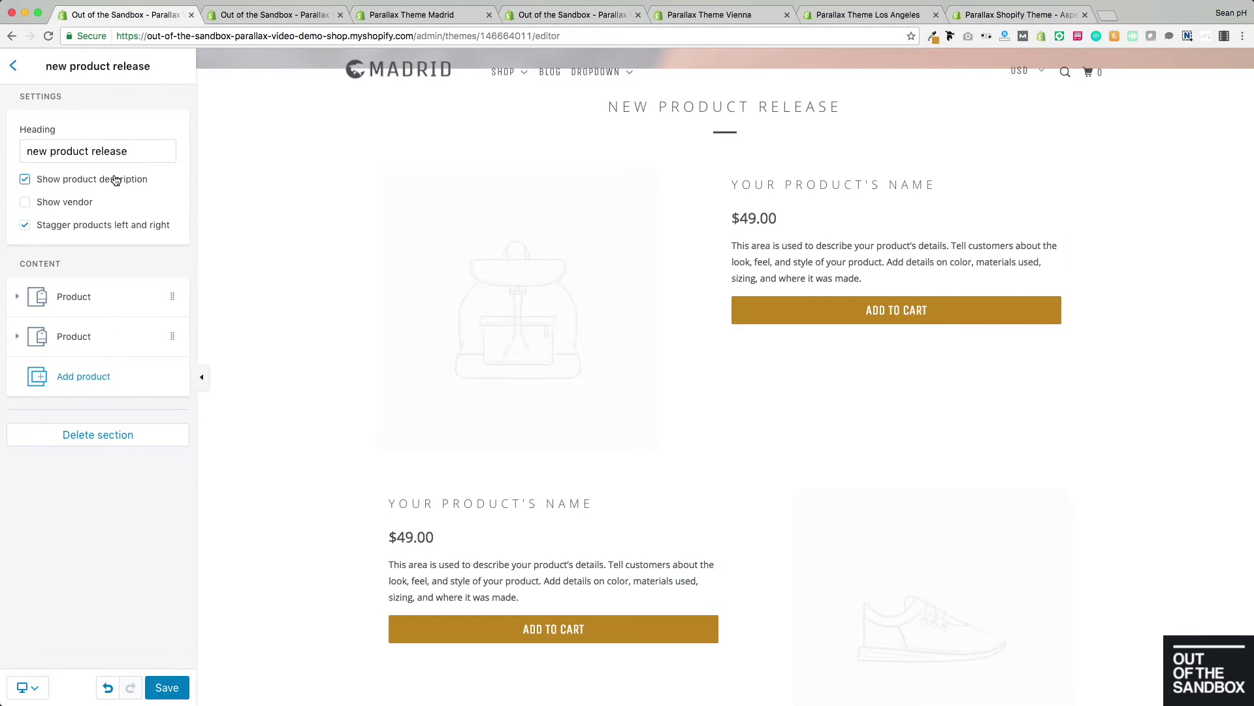
{"action": "left_click", "coordinate": [71, 206]}
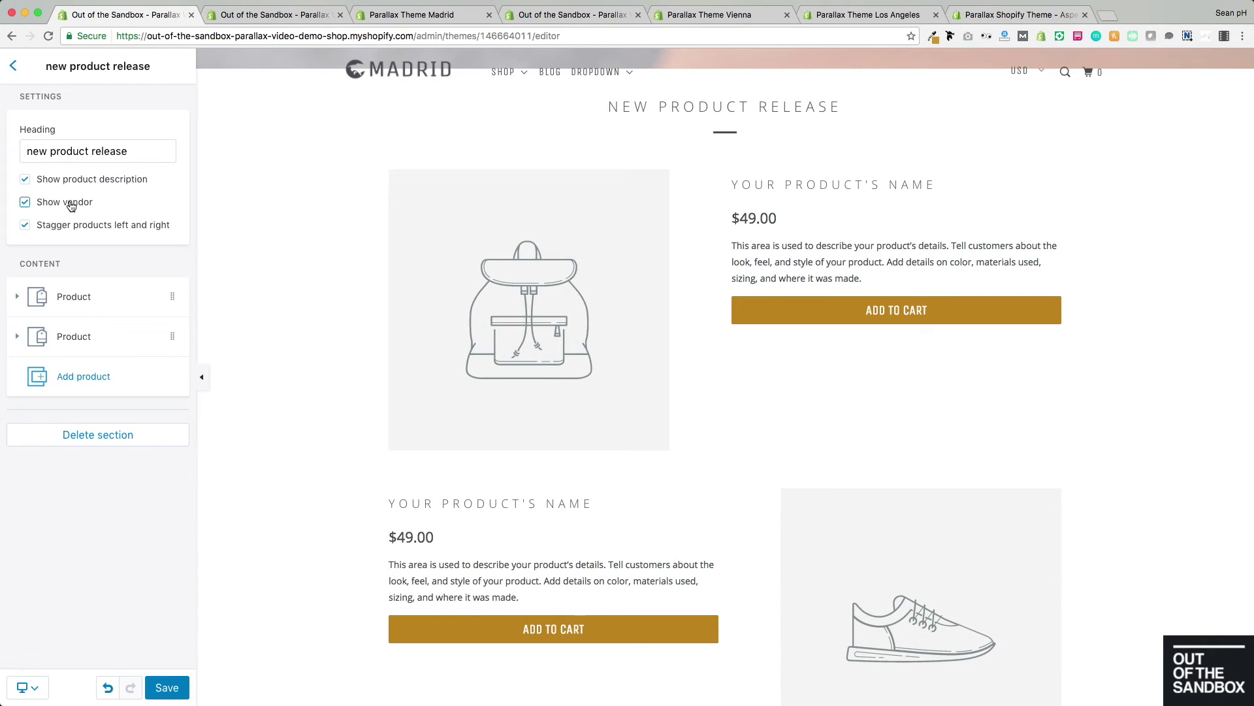
{"action": "left_click", "coordinate": [72, 207]}
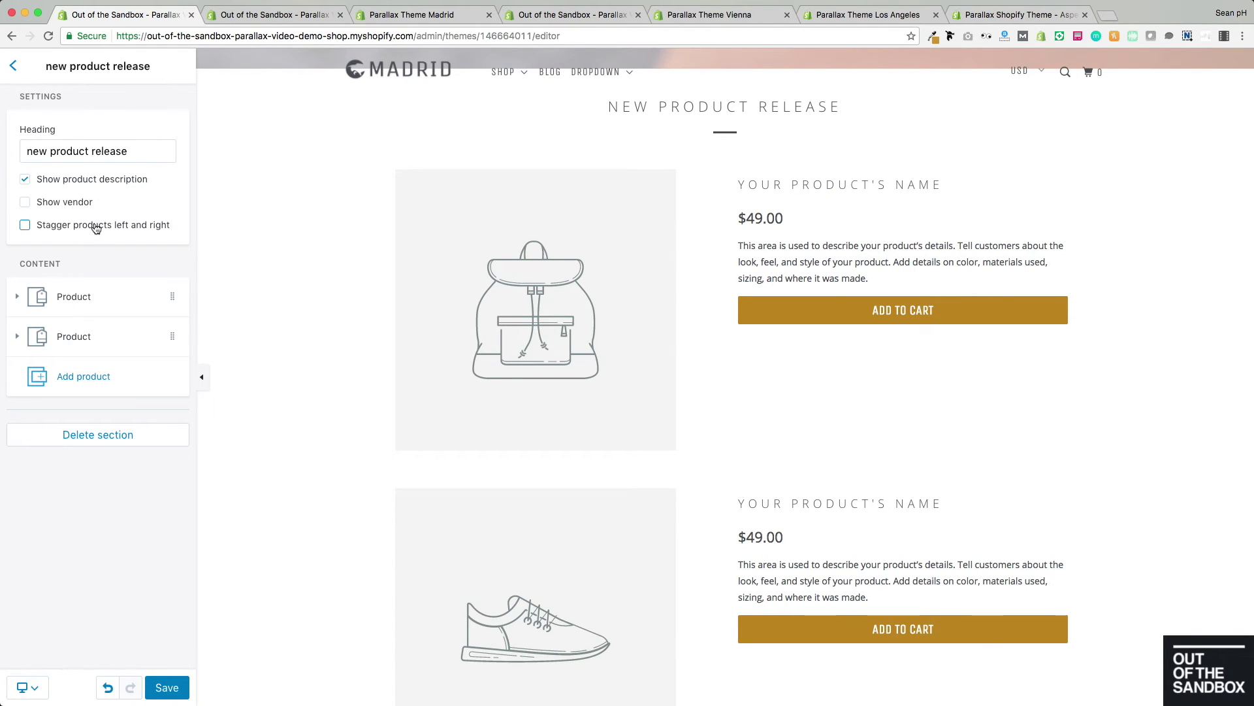
{"action": "left_click", "coordinate": [96, 227]}
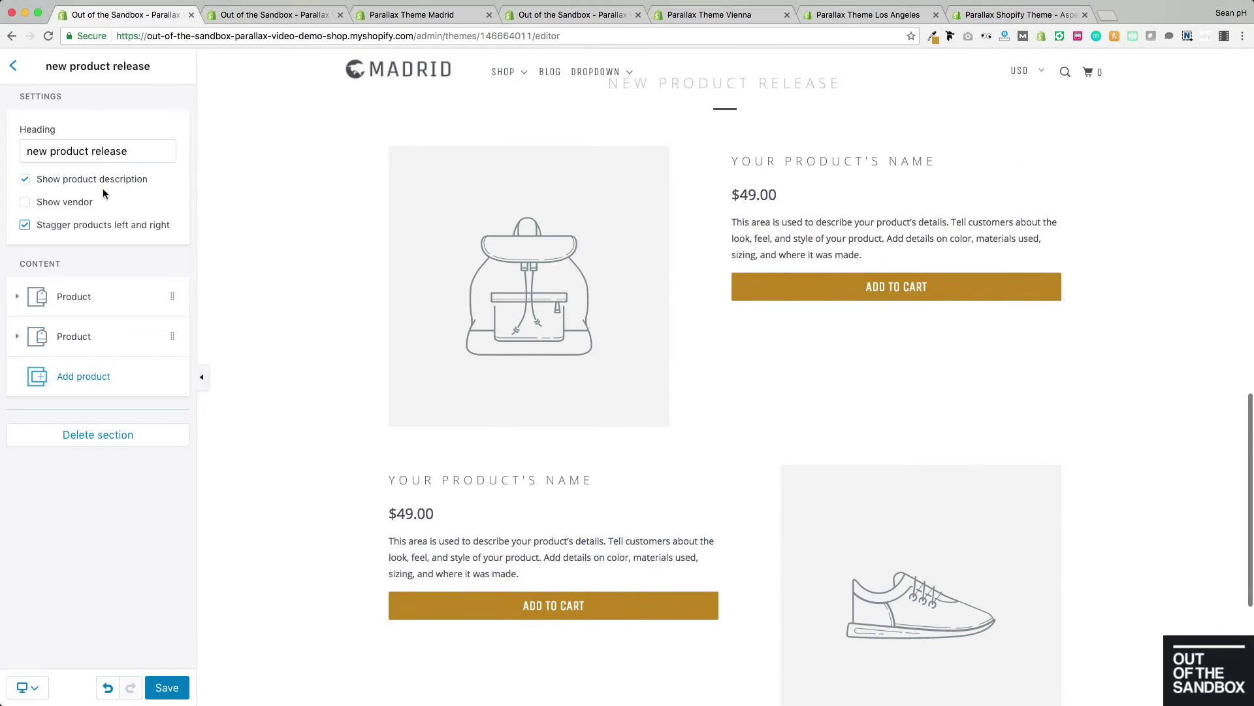
{"action": "left_click", "coordinate": [72, 234]}
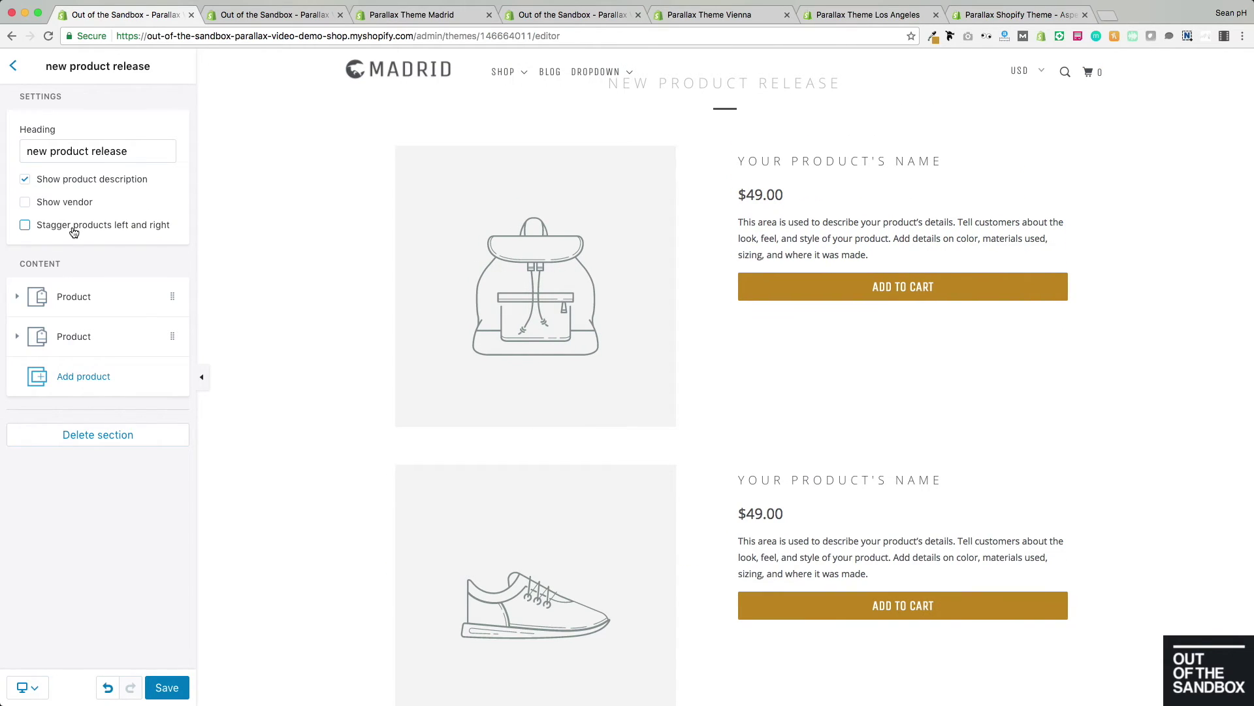
{"action": "left_click", "coordinate": [74, 230]}
Delete the second product block and assign Black MacBook Sleeve to the remaining one
{"action": "left_click", "coordinate": [98, 338]}
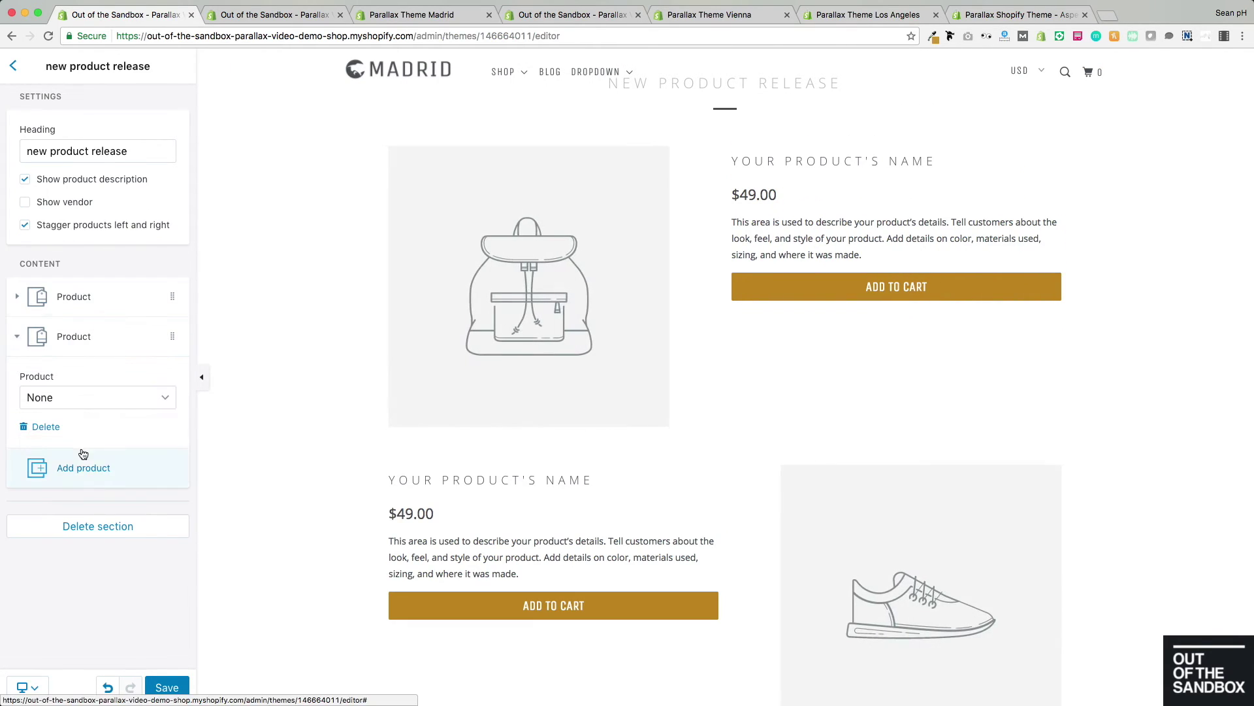
{"action": "left_click", "coordinate": [46, 427]}
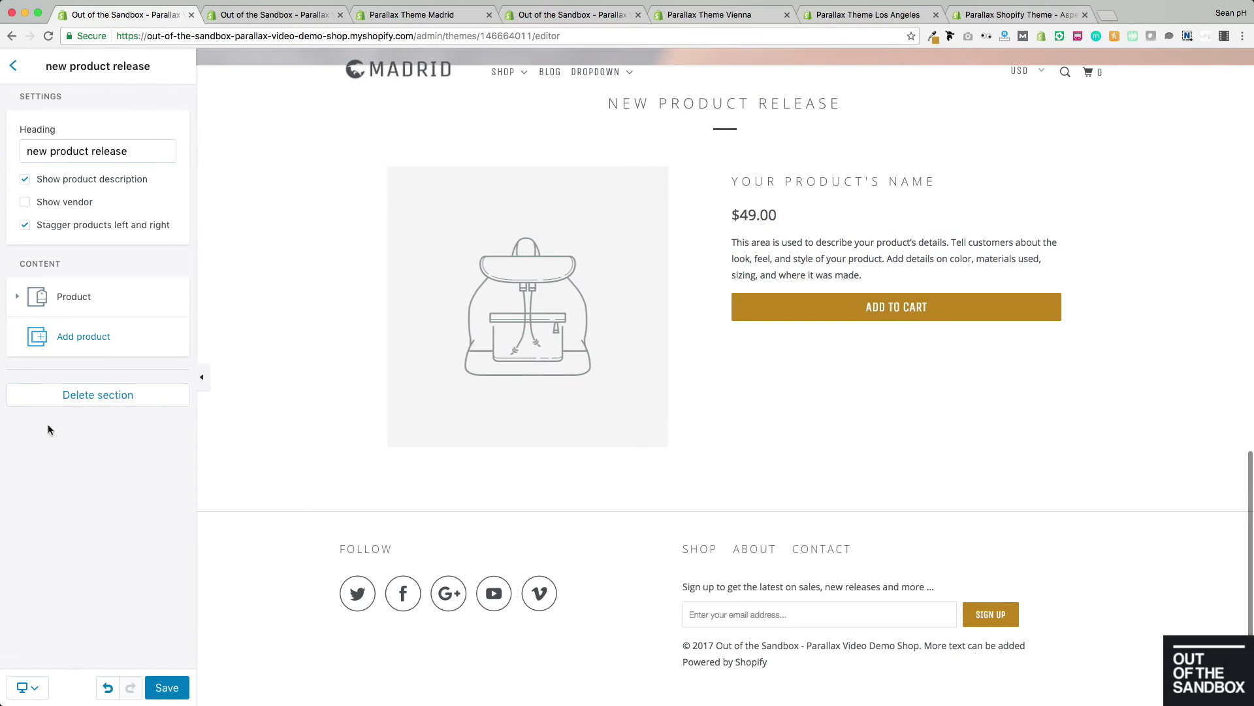
{"action": "left_click", "coordinate": [85, 300]}
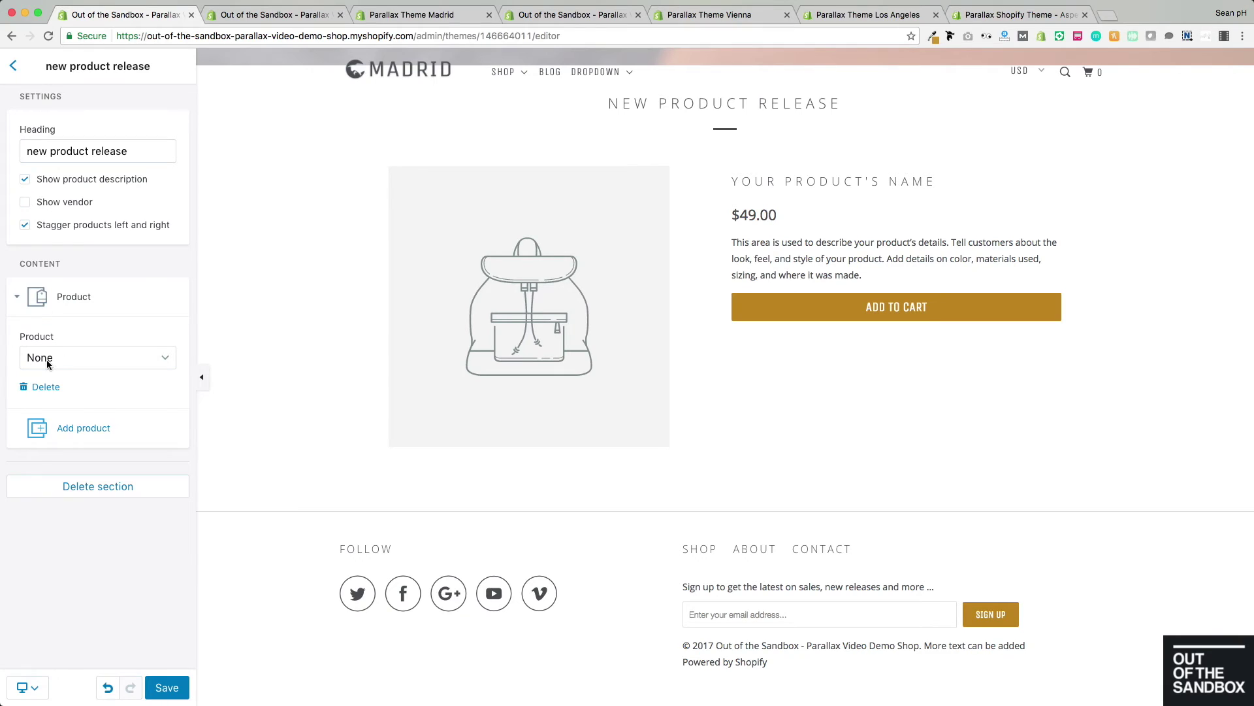
{"action": "left_click", "coordinate": [102, 360]}
{"action": "scroll", "coordinate": [112, 448], "scroll_direction": "down", "scroll_amount": 3}
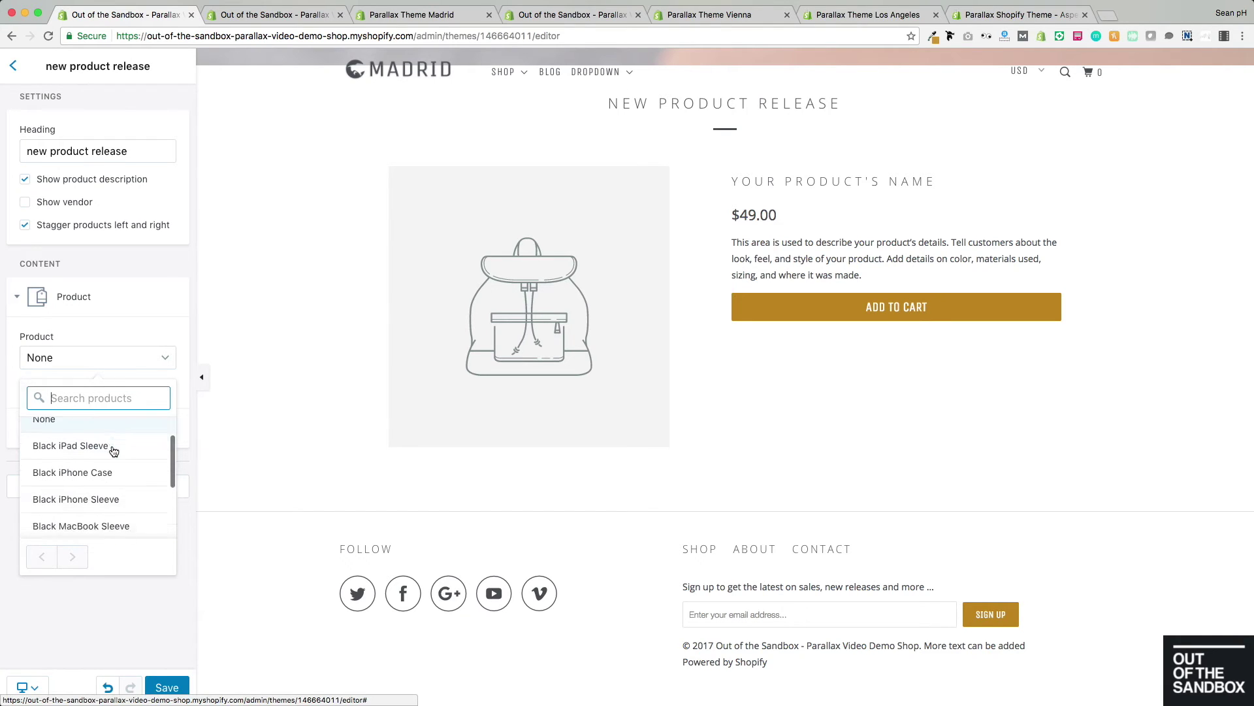
{"action": "left_click", "coordinate": [102, 480]}
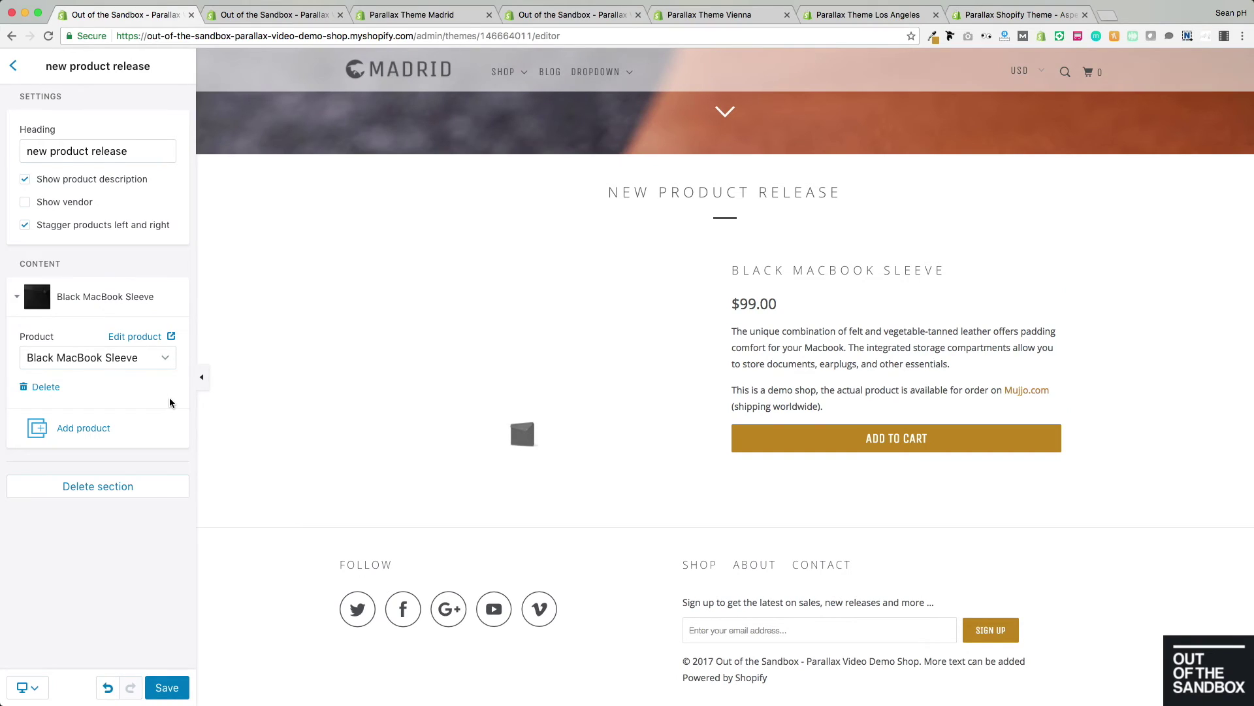
Change the featured product to Tan MacBook Sleeve
{"action": "left_click", "coordinate": [160, 363]}
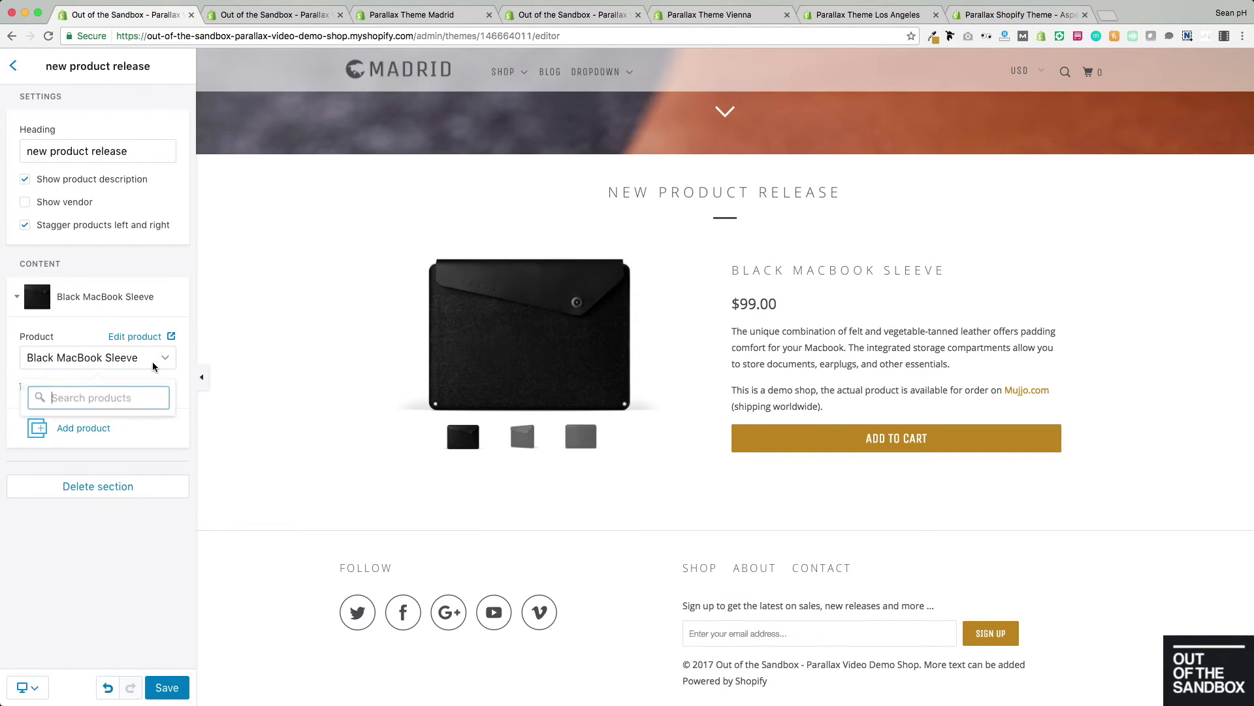
{"action": "scroll", "coordinate": [91, 473], "scroll_direction": "down", "scroll_amount": 5}
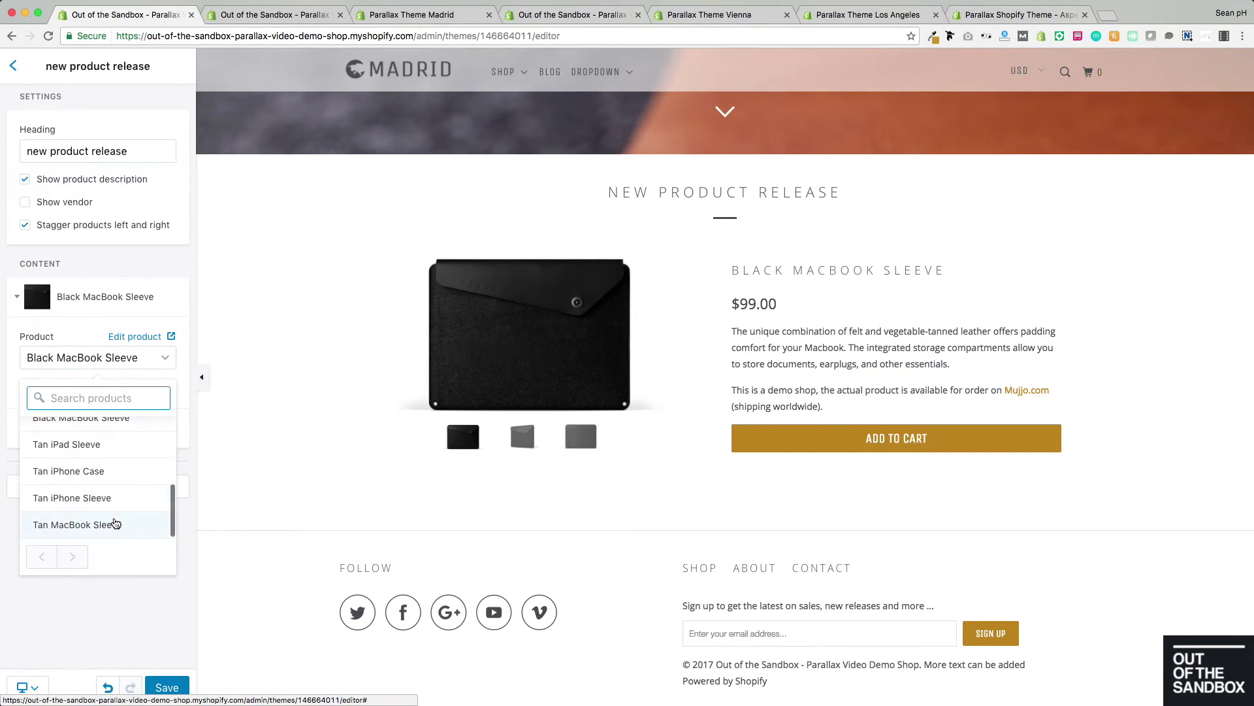
{"action": "left_click", "coordinate": [111, 527]}
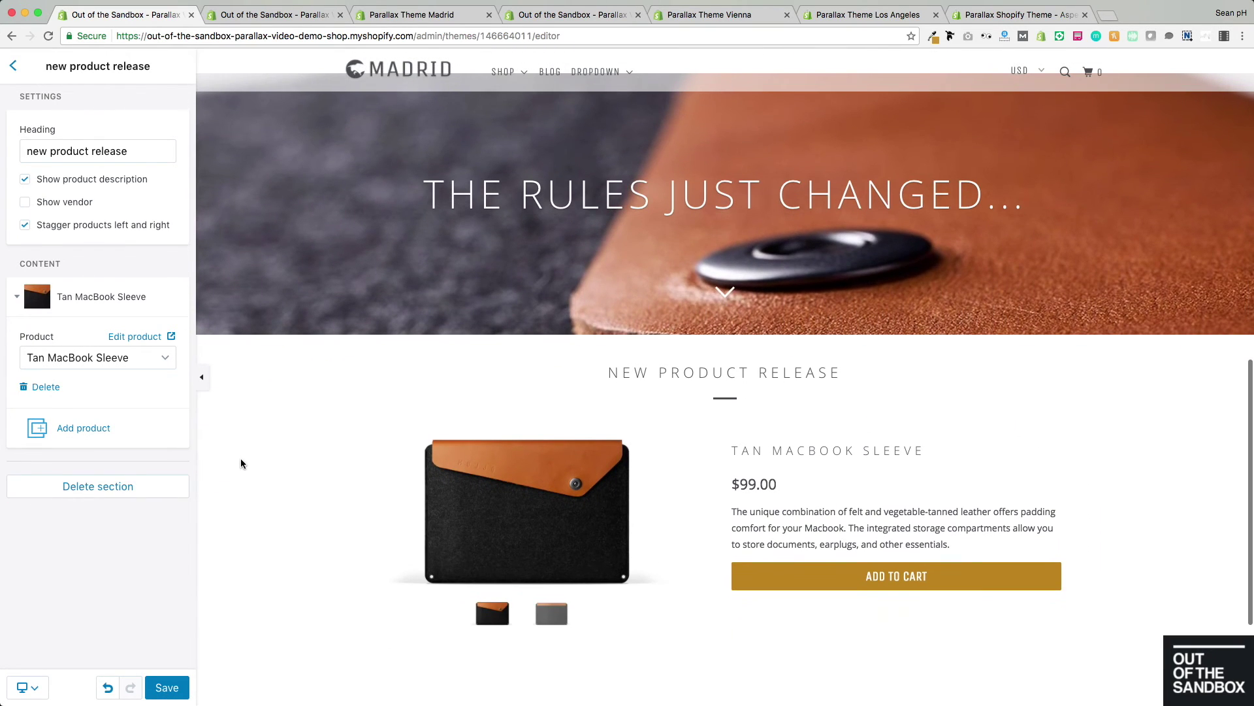
Review the overlay banner and featured product in the preview, save the theme, and return to the section list
{"action": "scroll", "coordinate": [441, 268], "scroll_direction": "up", "scroll_amount": 2}
{"action": "scroll", "coordinate": [441, 268], "scroll_direction": "up", "scroll_amount": 2}
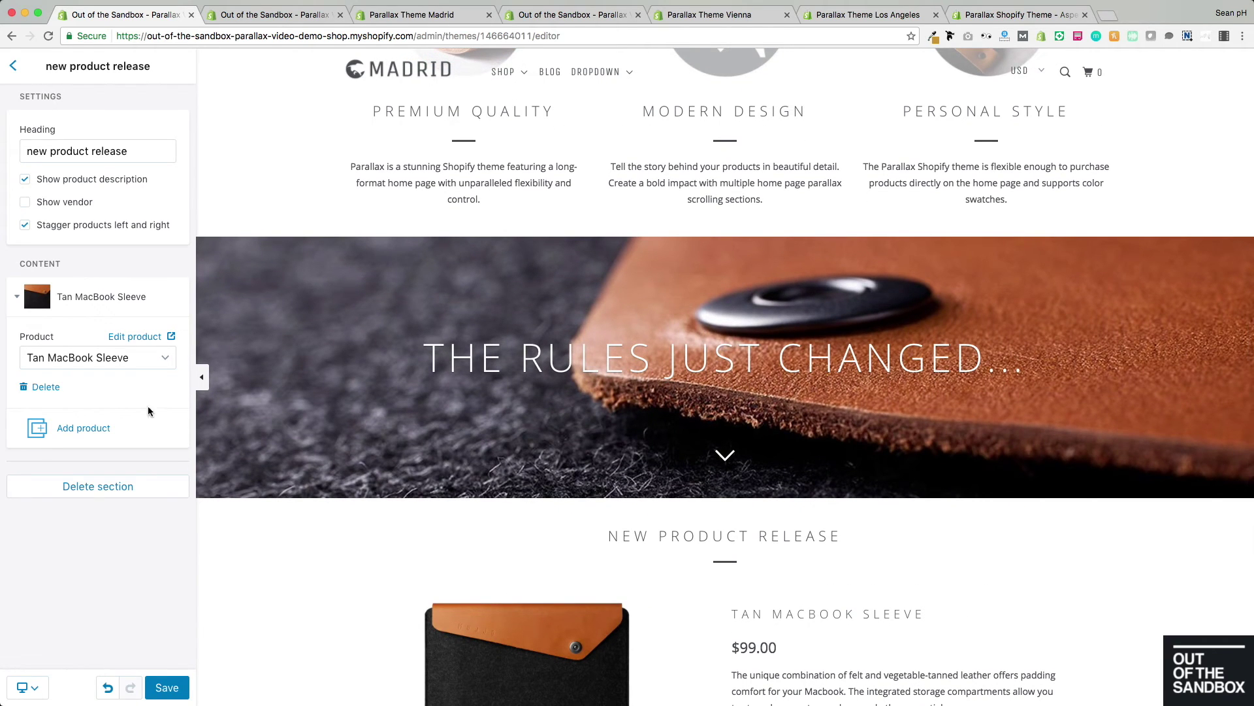
{"action": "scroll", "coordinate": [333, 432], "scroll_direction": "down", "scroll_amount": 1}
{"action": "scroll", "coordinate": [382, 429], "scroll_direction": "down", "scroll_amount": 5}
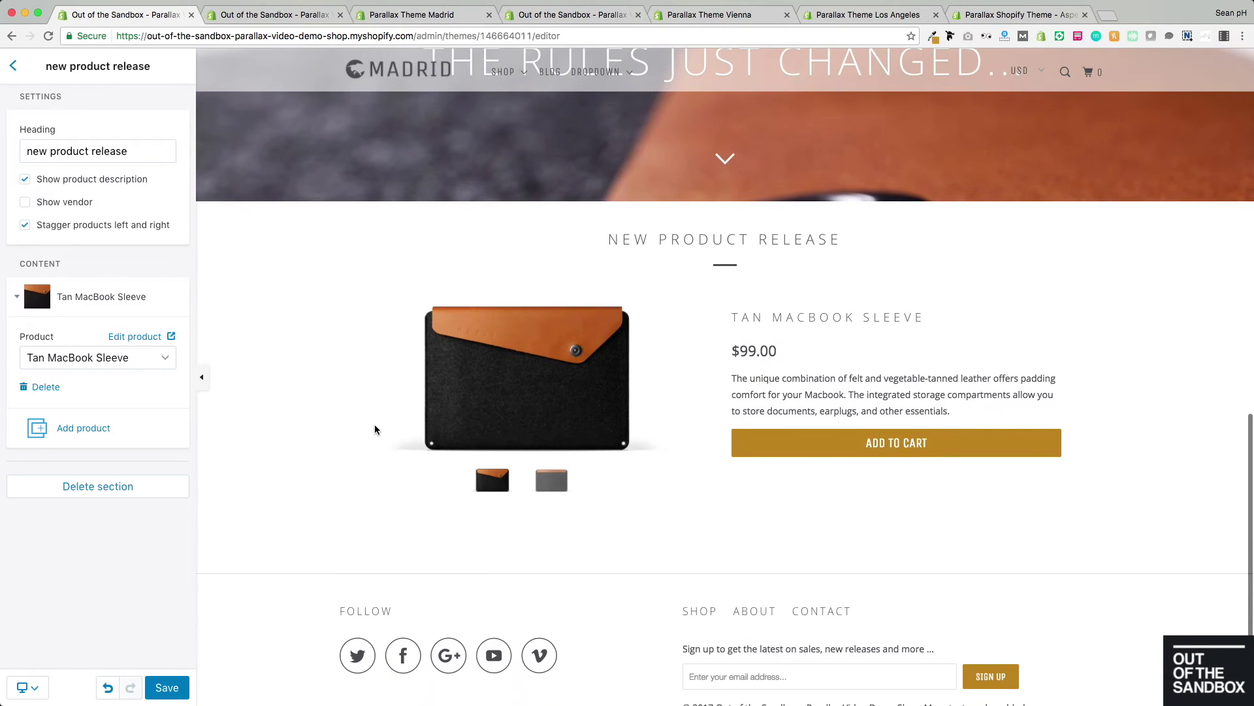
{"action": "scroll", "coordinate": [374, 426], "scroll_direction": "down", "scroll_amount": 1}
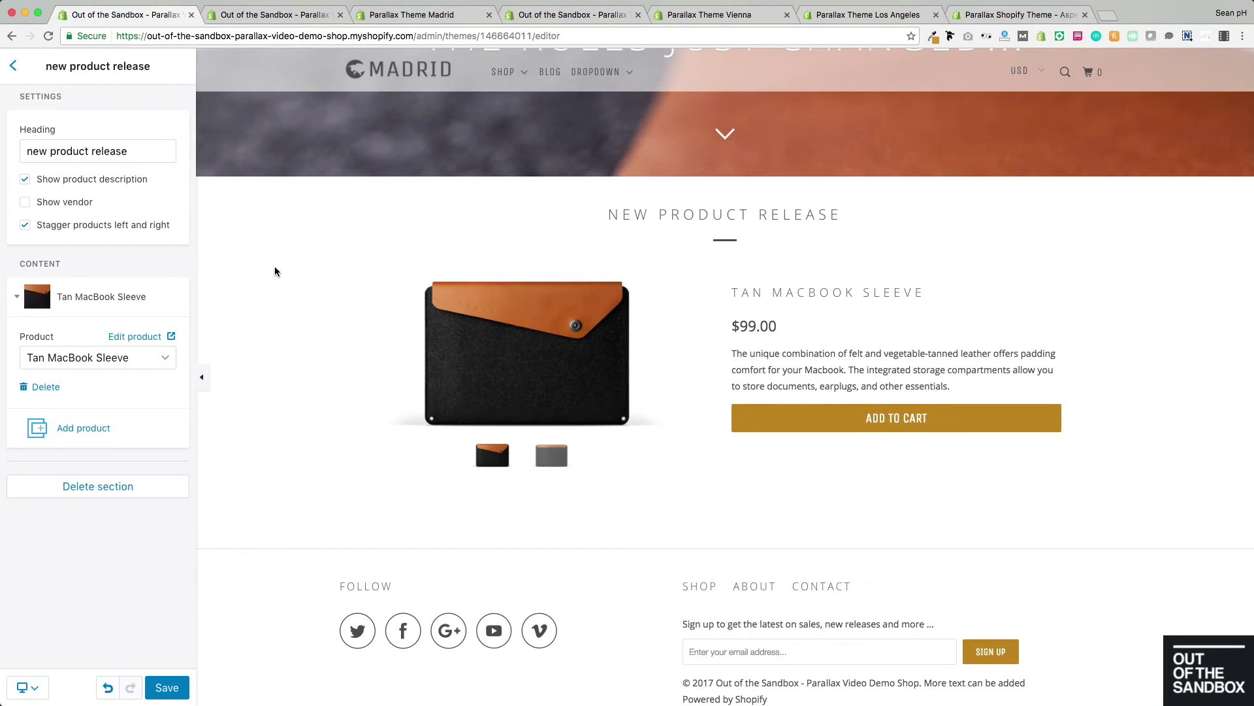
{"action": "scroll", "coordinate": [274, 271], "scroll_direction": "up", "scroll_amount": 1}
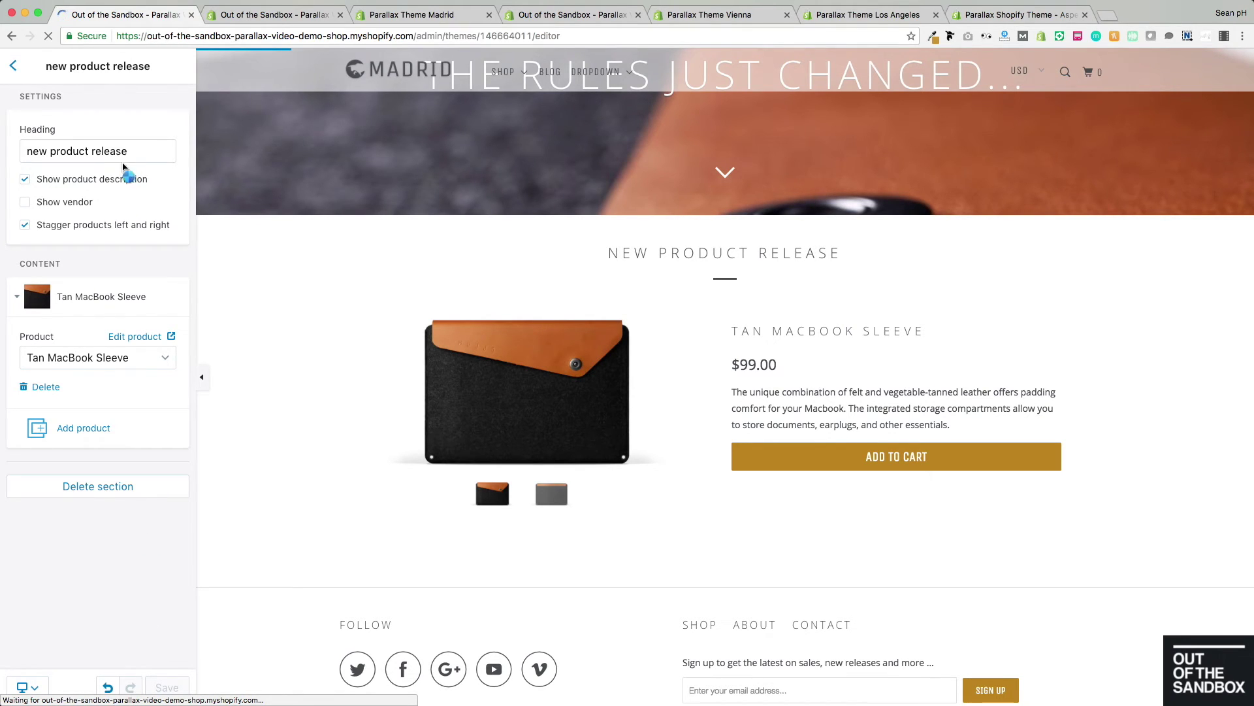
{"action": "left_click", "coordinate": [13, 63]}
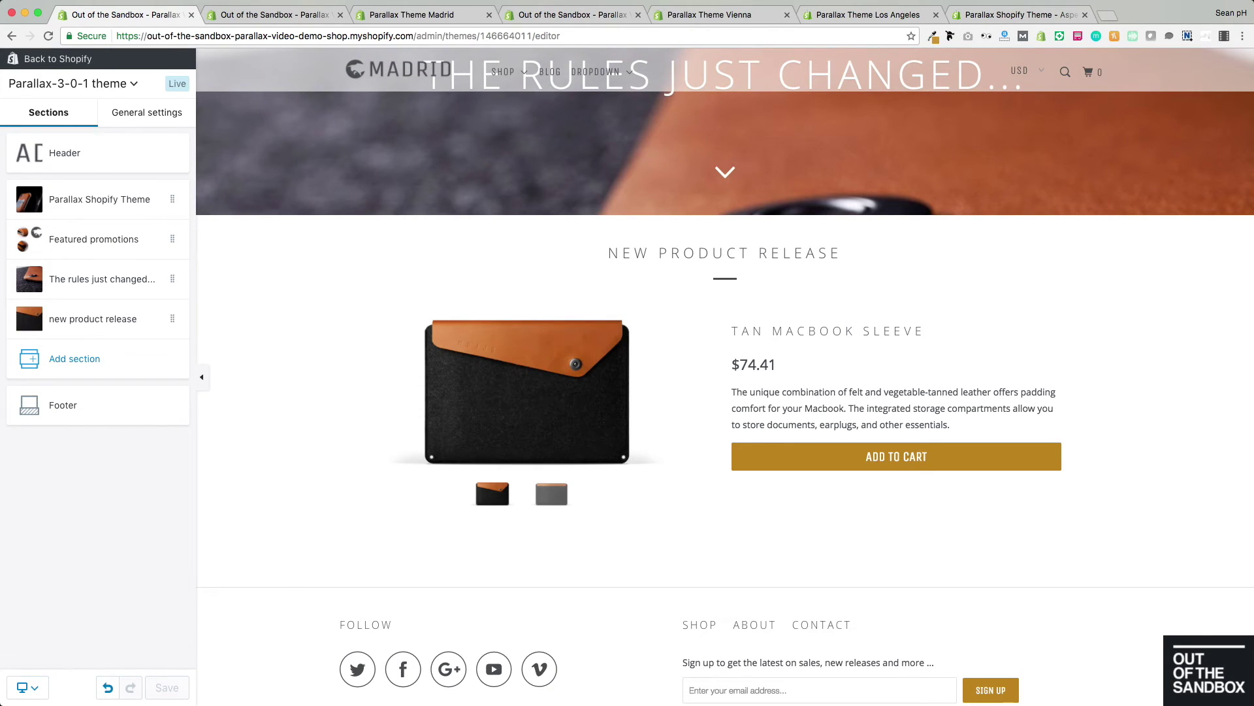
Switch to the Parallax Theme Madrid demo store and examine the home page sections below its new product release
{"action": "left_click", "coordinate": [459, 16]}
{"action": "scroll", "coordinate": [457, 332], "scroll_direction": "down", "scroll_amount": 10}
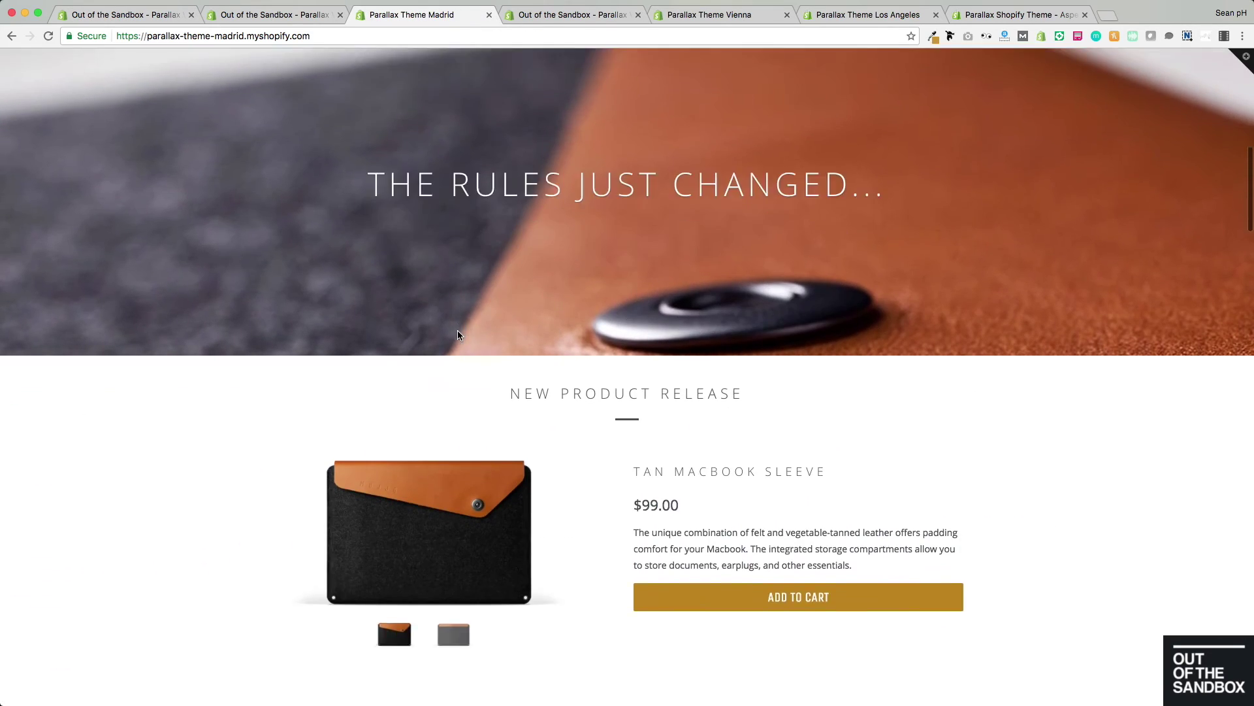
{"action": "scroll", "coordinate": [458, 335], "scroll_direction": "down", "scroll_amount": 8}
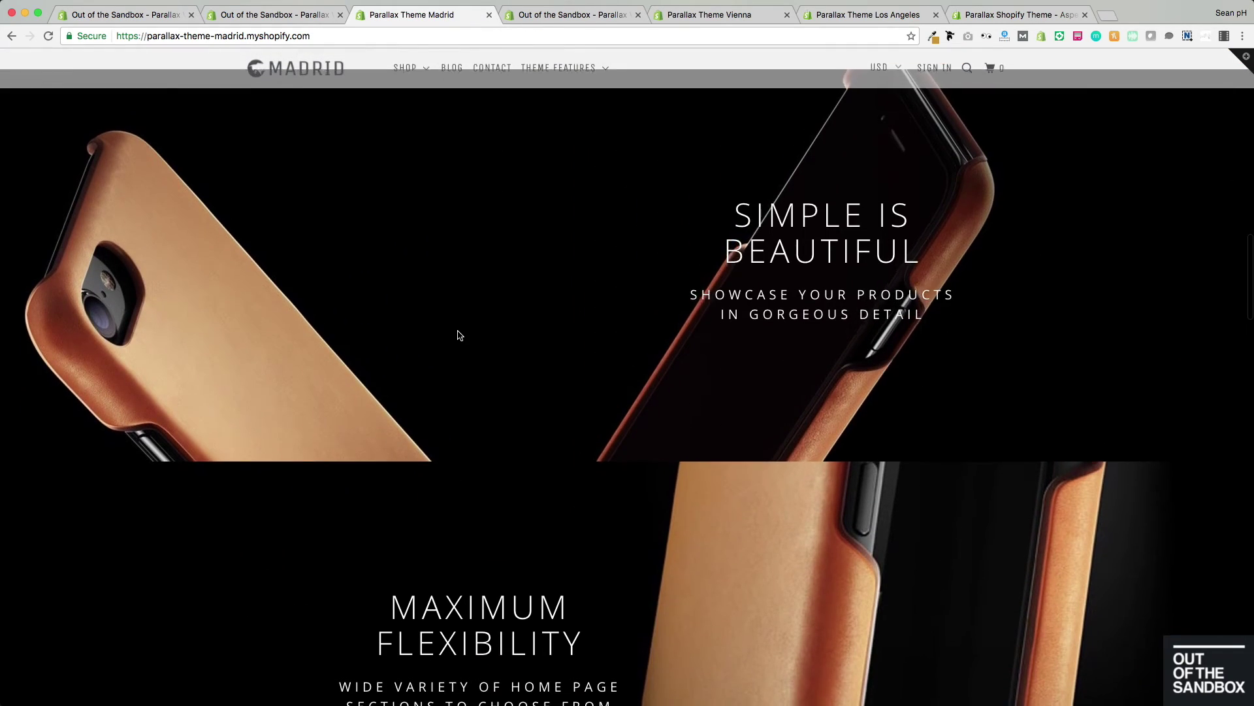
{"action": "scroll", "coordinate": [459, 336], "scroll_direction": "down", "scroll_amount": 8}
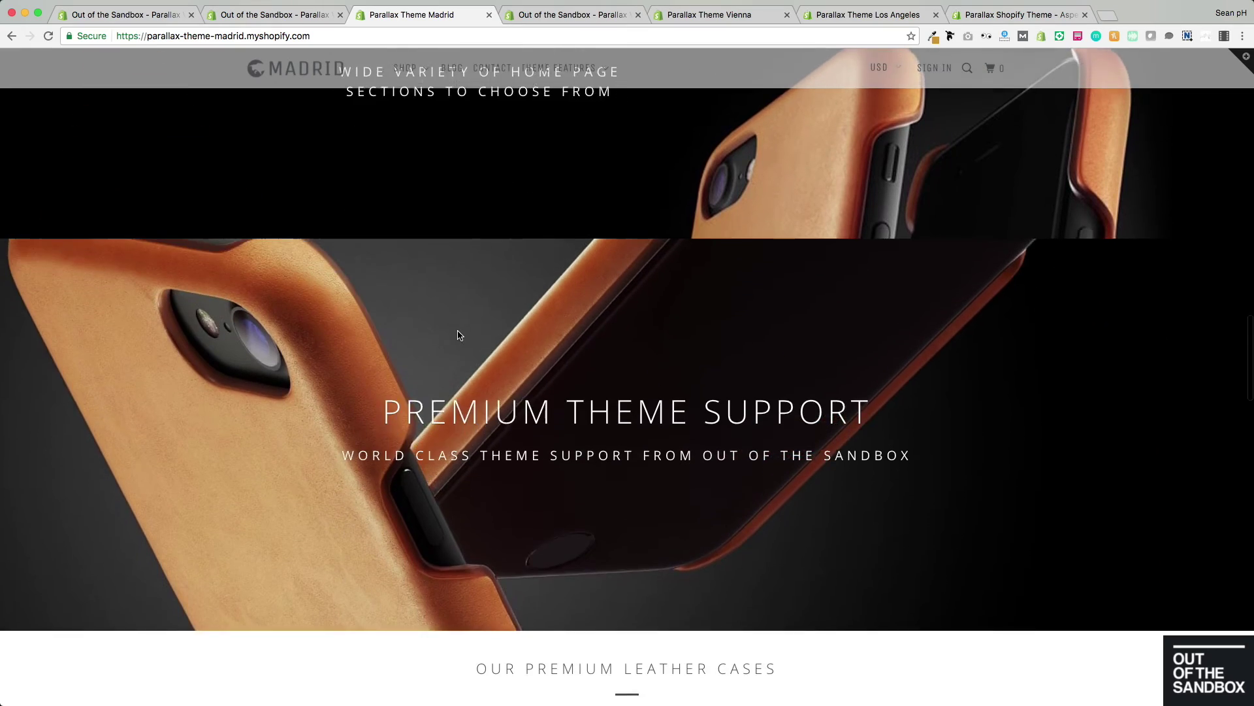
Examine the stacked Simple is Beautiful, Maximum Flexibility and Premium Theme Support banners on the Madrid demo home page
{"action": "scroll", "coordinate": [459, 335], "scroll_direction": "up", "scroll_amount": 6}
{"action": "scroll", "coordinate": [459, 335], "scroll_direction": "down", "scroll_amount": 3}
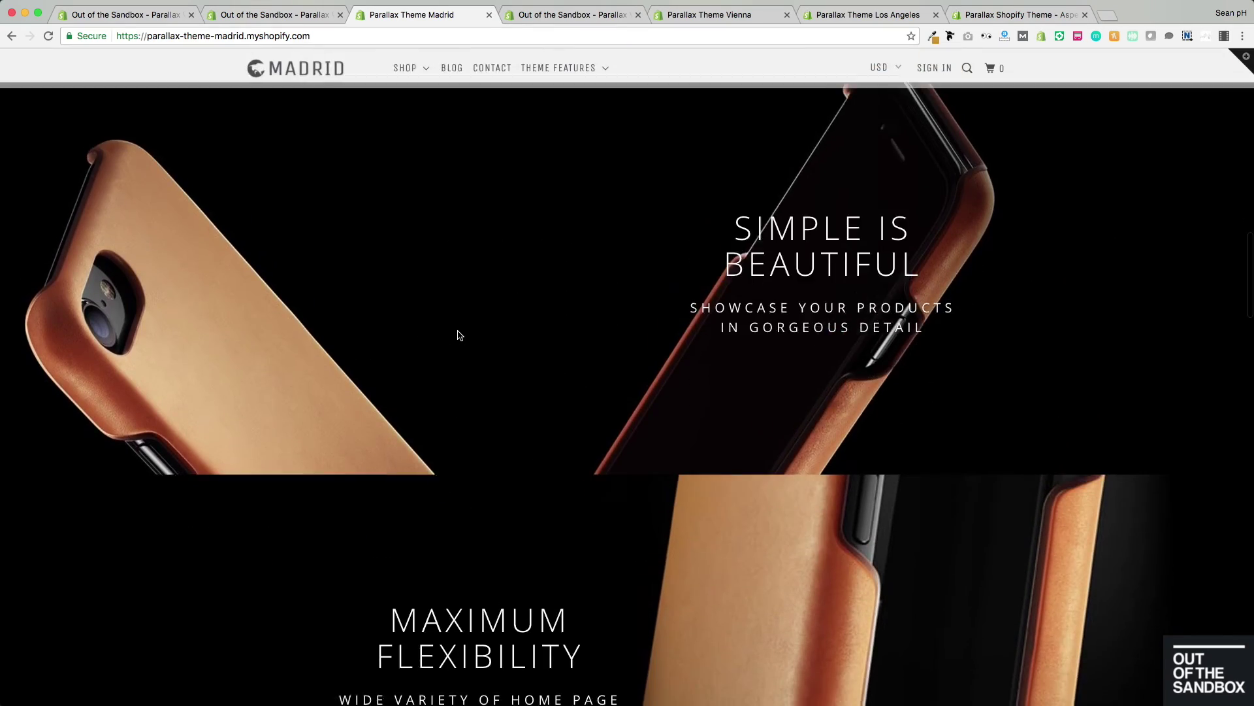
{"action": "scroll", "coordinate": [459, 335], "scroll_direction": "down", "scroll_amount": 6}
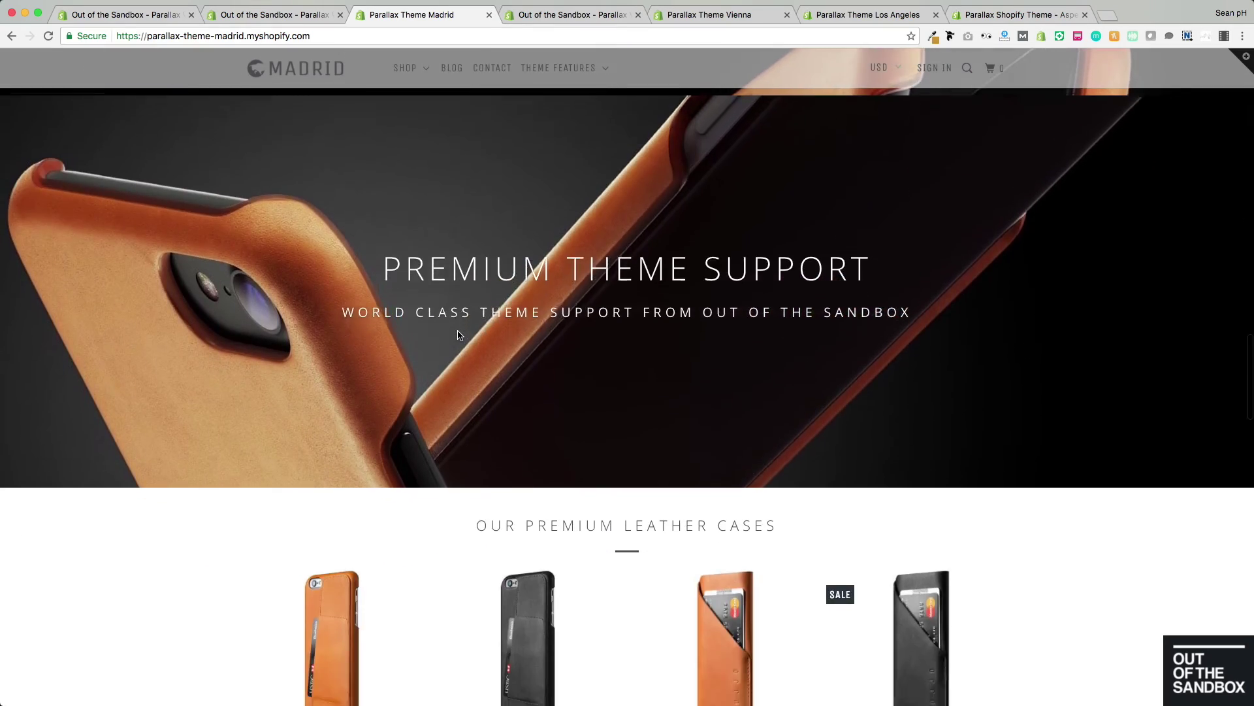
{"action": "scroll", "coordinate": [459, 335], "scroll_direction": "up", "scroll_amount": 7}
{"action": "scroll", "coordinate": [459, 335], "scroll_direction": "up", "scroll_amount": 4}
{"action": "scroll", "coordinate": [459, 336], "scroll_direction": "down", "scroll_amount": 5}
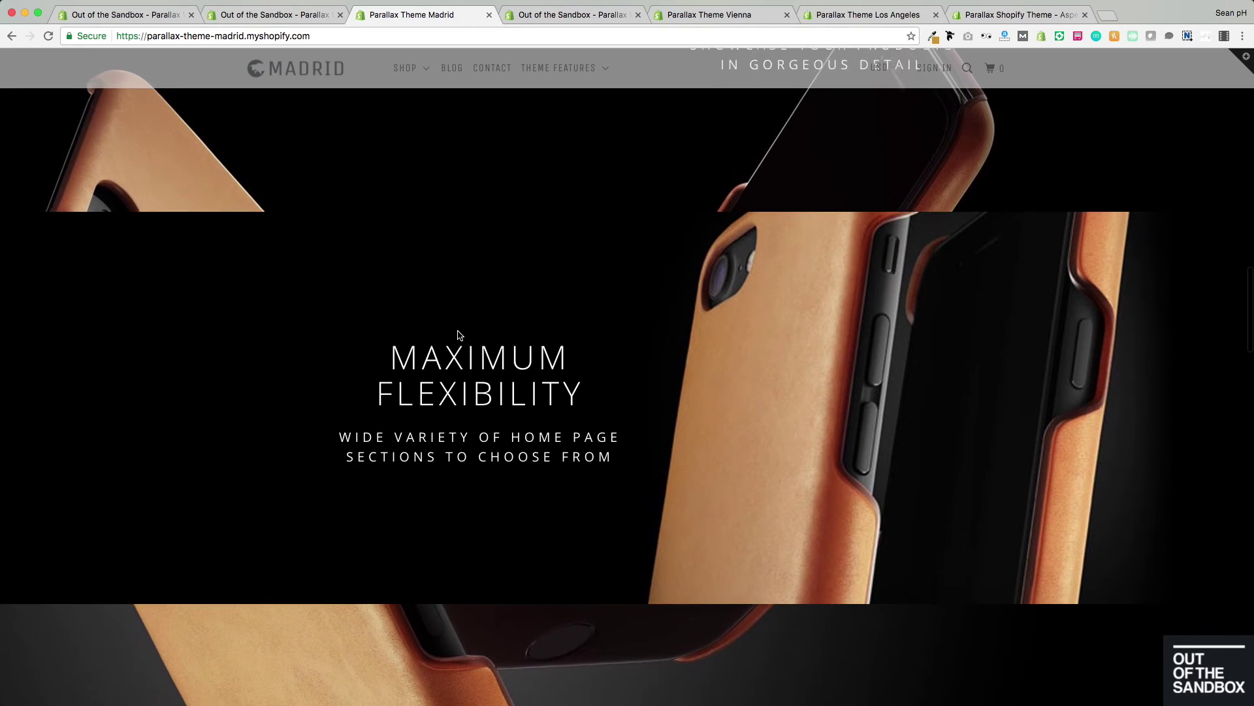
Return to the store's theme editor and add a Slideshow section to the home page
{"action": "left_click", "coordinate": [115, 13]}
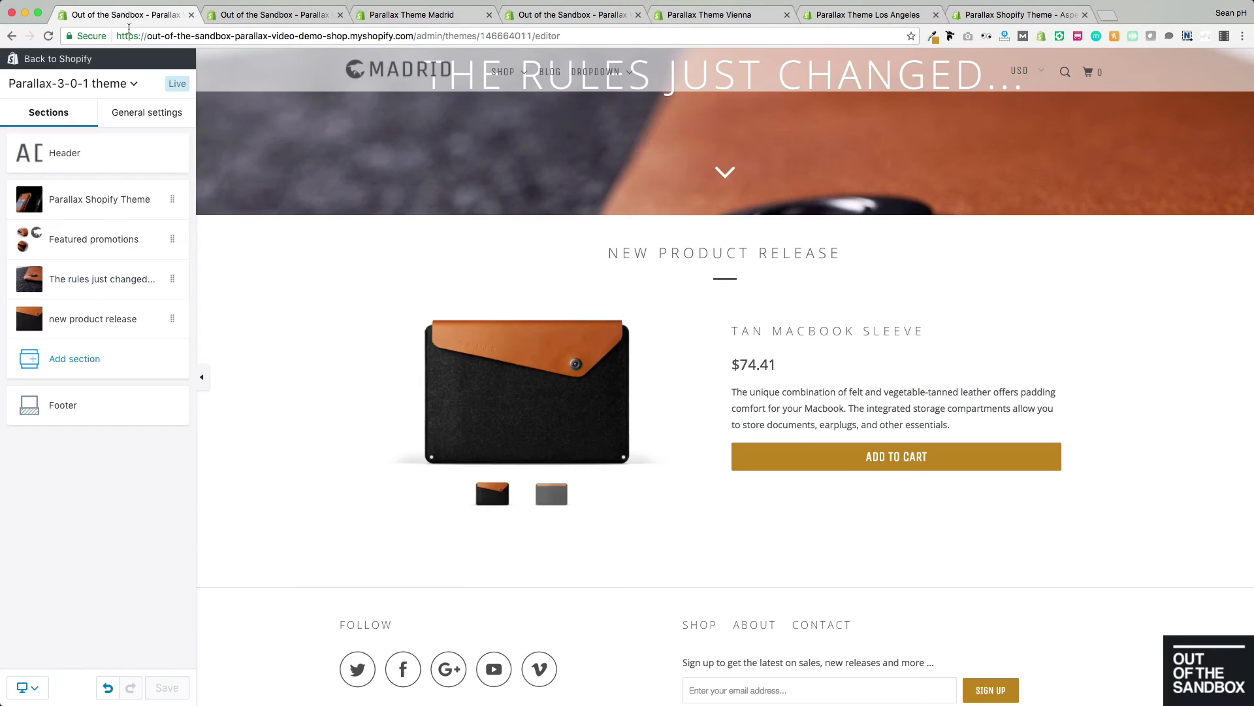
{"action": "left_click", "coordinate": [85, 363]}
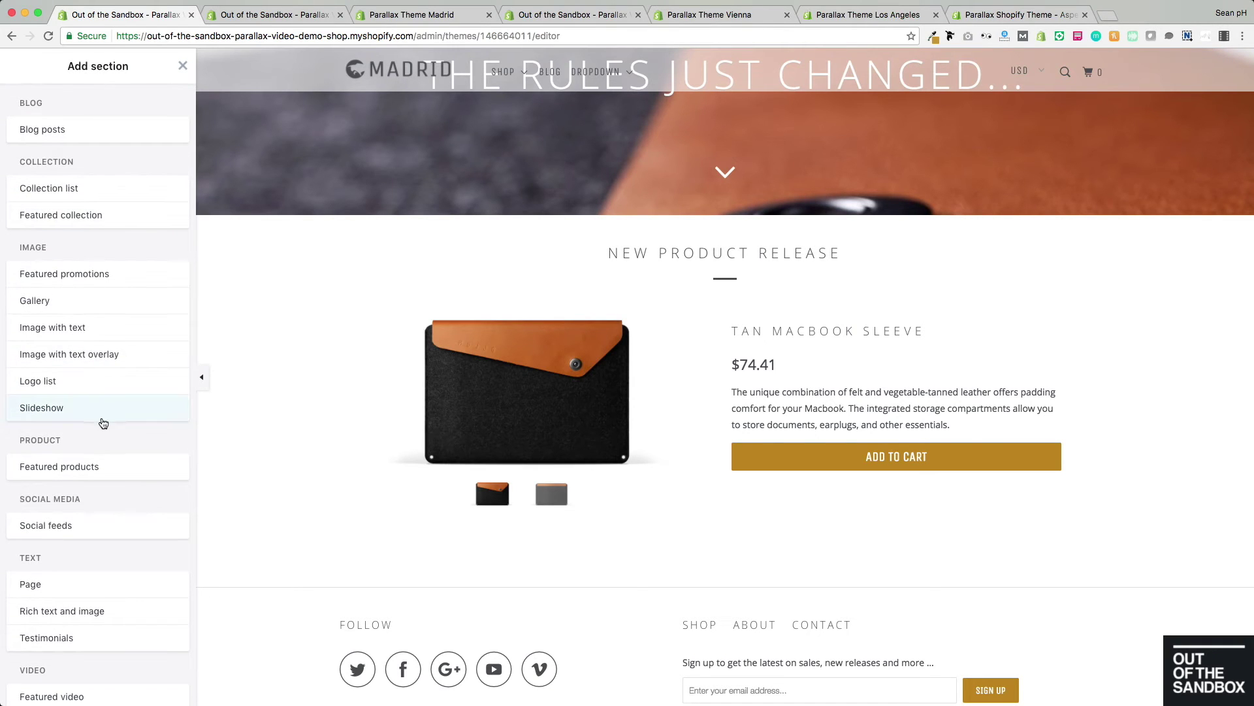
{"action": "scroll", "coordinate": [108, 425], "scroll_direction": "down", "scroll_amount": 1}
{"action": "scroll", "coordinate": [108, 426], "scroll_direction": "down", "scroll_amount": 1}
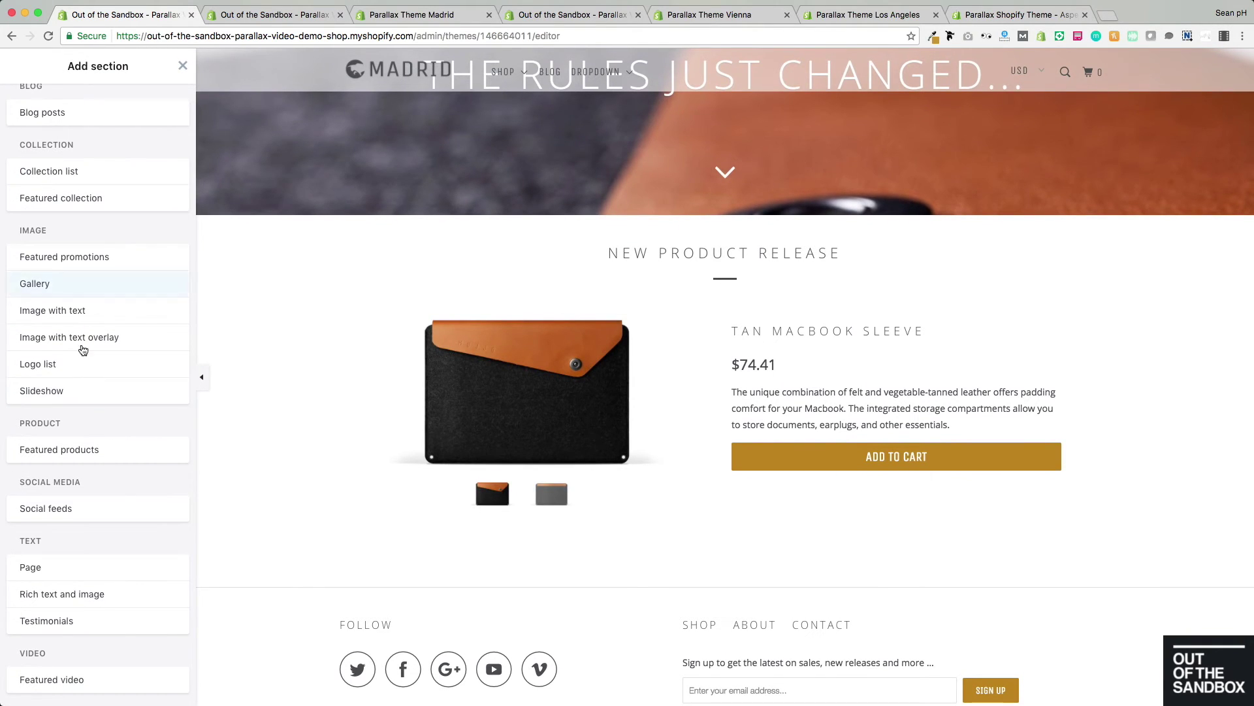
{"action": "mouse_move", "coordinate": [81, 394]}
{"action": "left_click", "coordinate": [171, 391]}
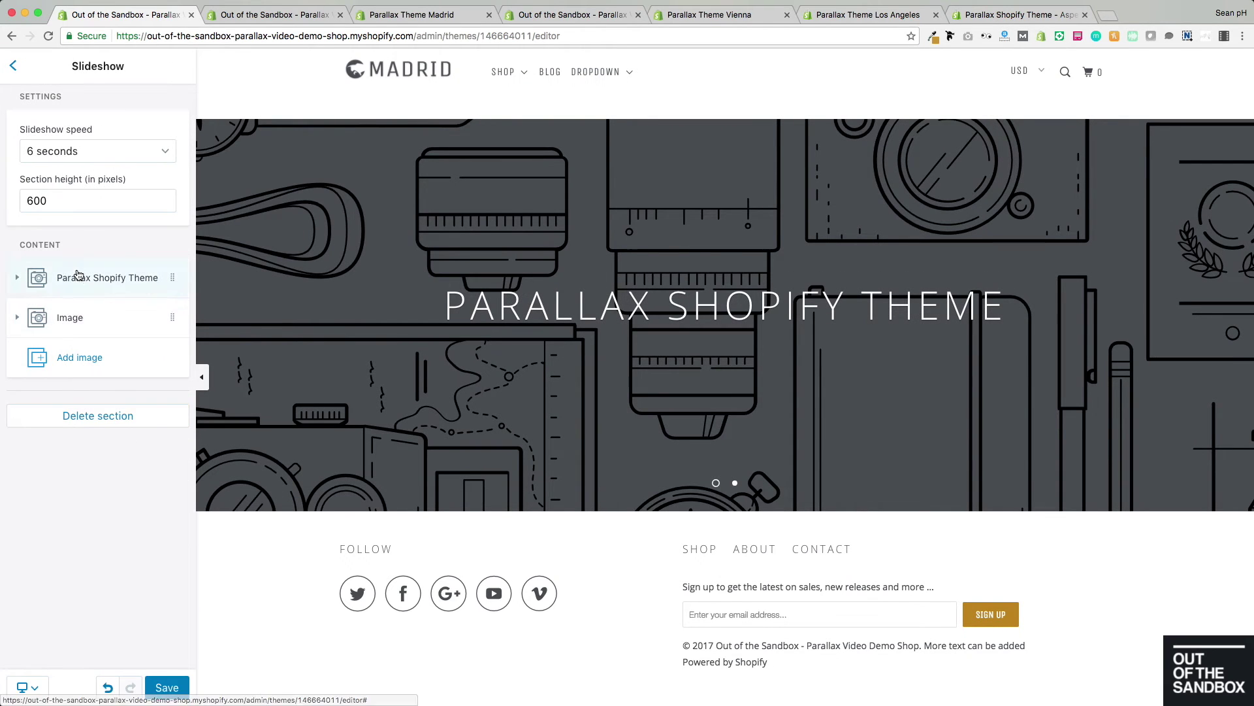
Delete the second, untitled image block from the new slideshow, keeping only the Parallax Shopify Theme slide
{"action": "left_click", "coordinate": [40, 317]}
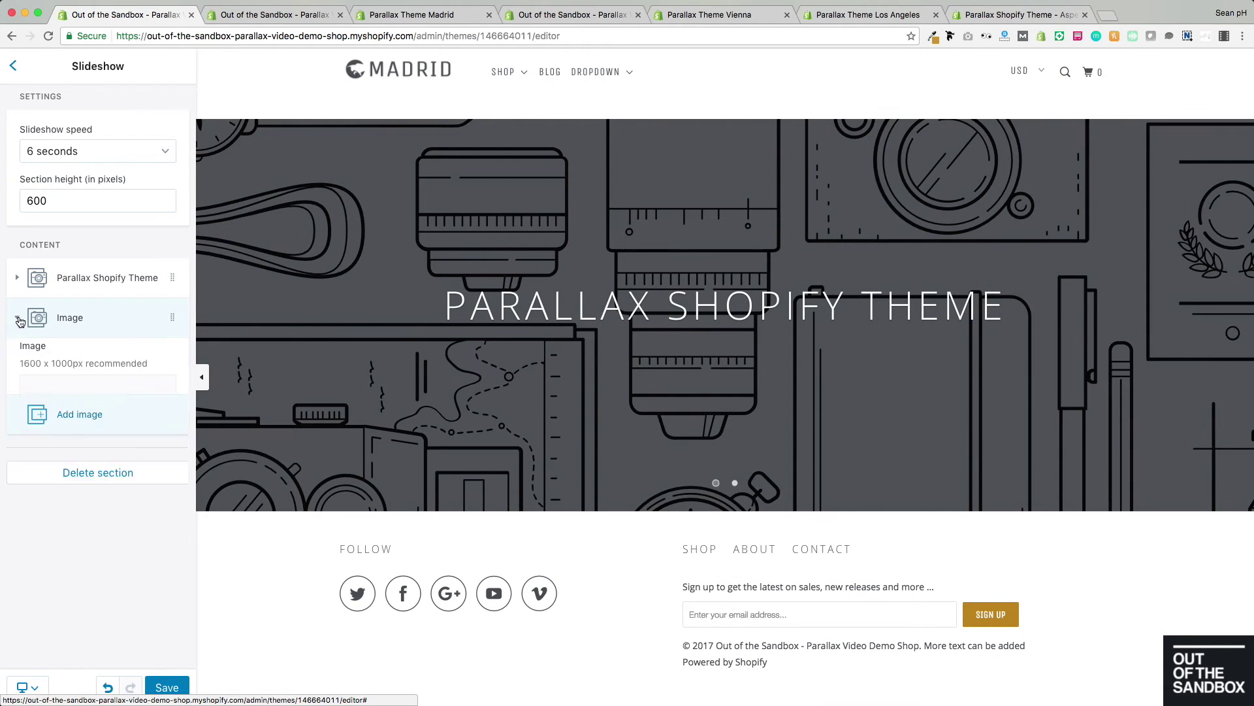
{"action": "scroll", "coordinate": [123, 638], "scroll_direction": "down", "scroll_amount": 6}
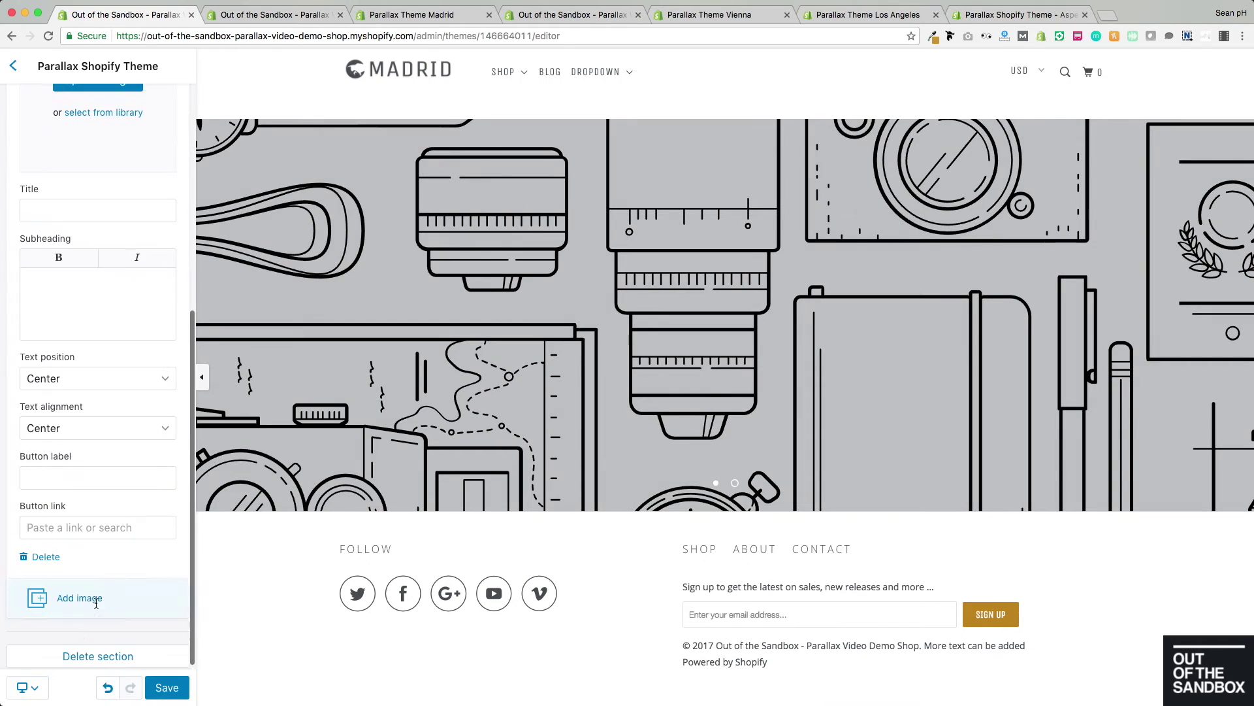
{"action": "left_click", "coordinate": [45, 553]}
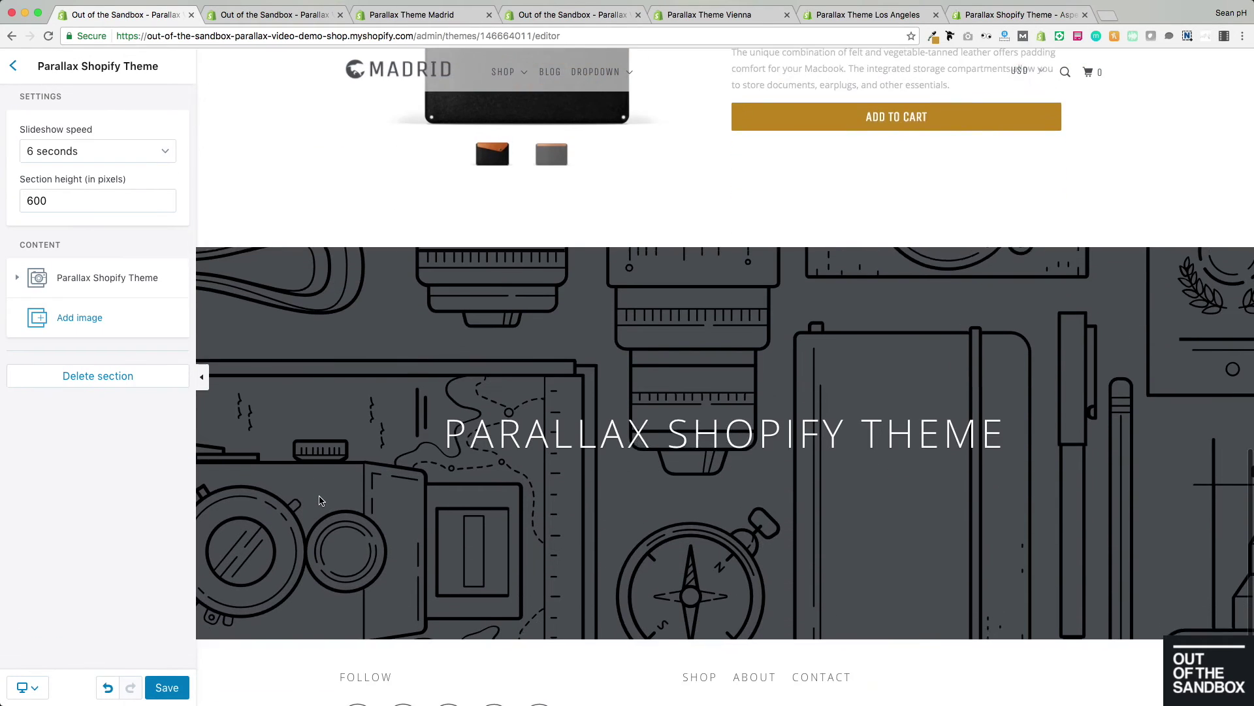
{"action": "scroll", "coordinate": [321, 500], "scroll_direction": "down", "scroll_amount": 1}
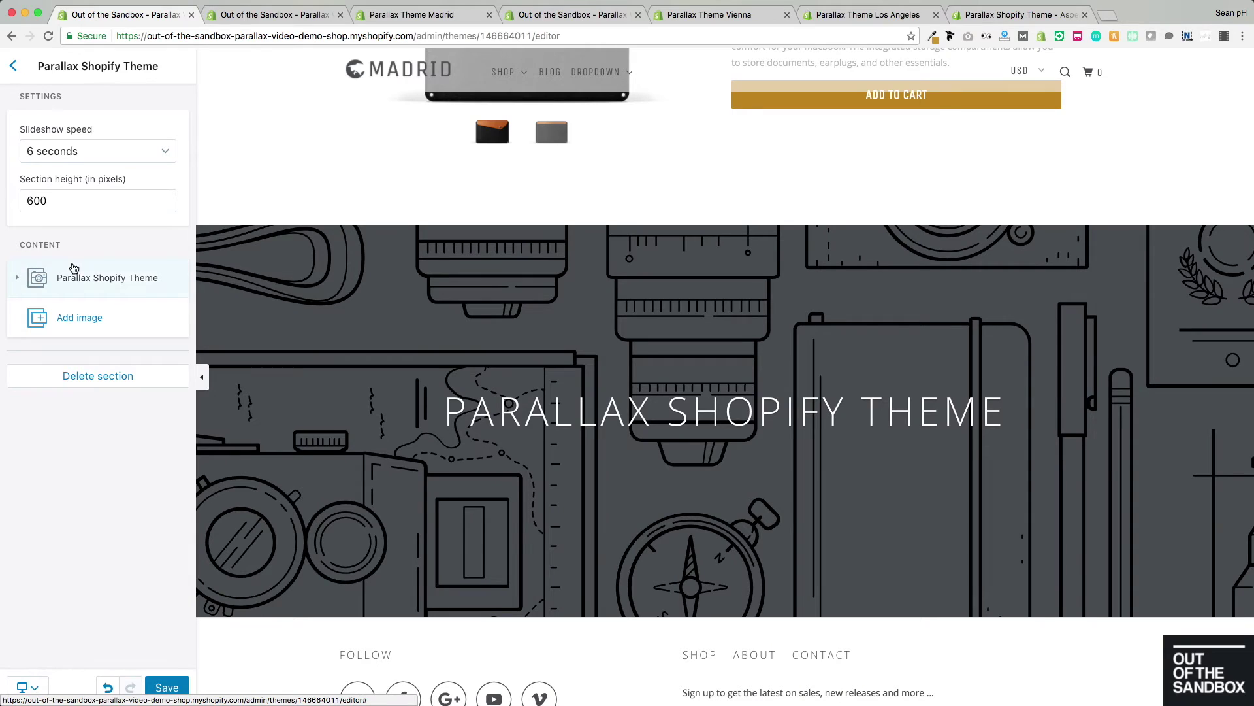
Upload banner 3.jpg from the PARALLAX 3.0 Video folder as the image of the Parallax Shopify Theme slide
{"action": "left_click", "coordinate": [17, 279]}
{"action": "scroll", "coordinate": [58, 412], "scroll_direction": "down", "scroll_amount": 3}
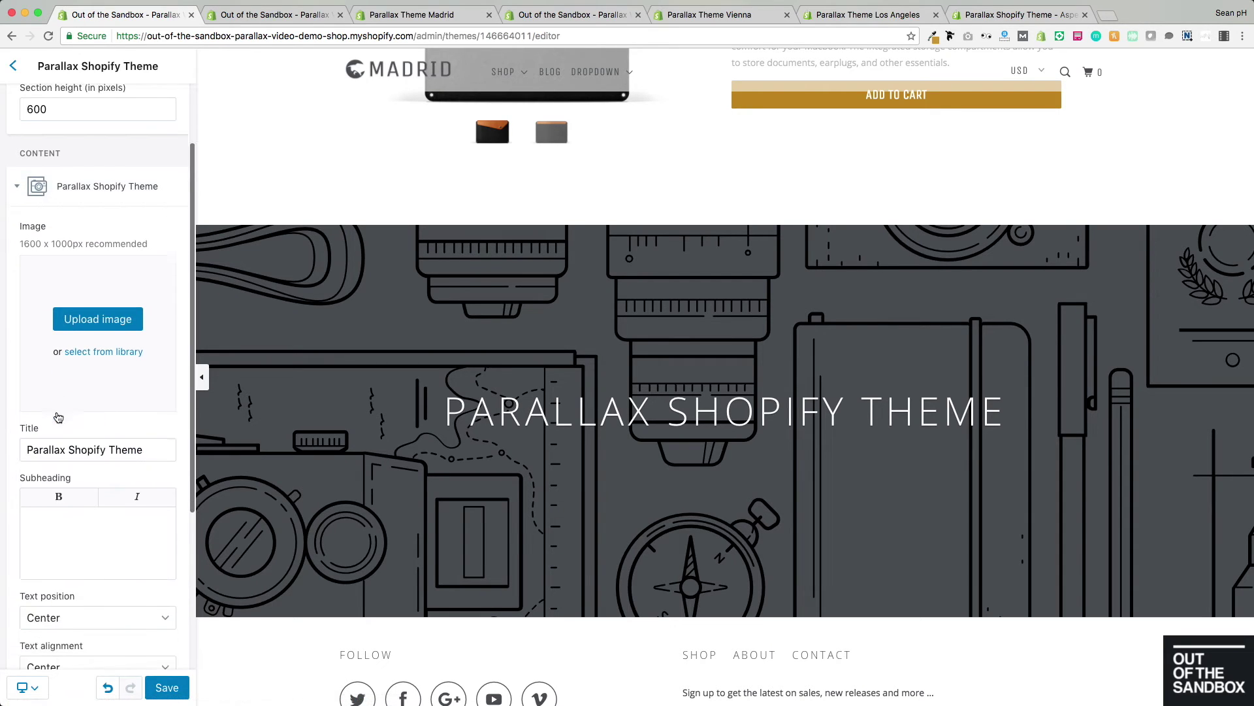
{"action": "scroll", "coordinate": [98, 359], "scroll_direction": "down", "scroll_amount": 1}
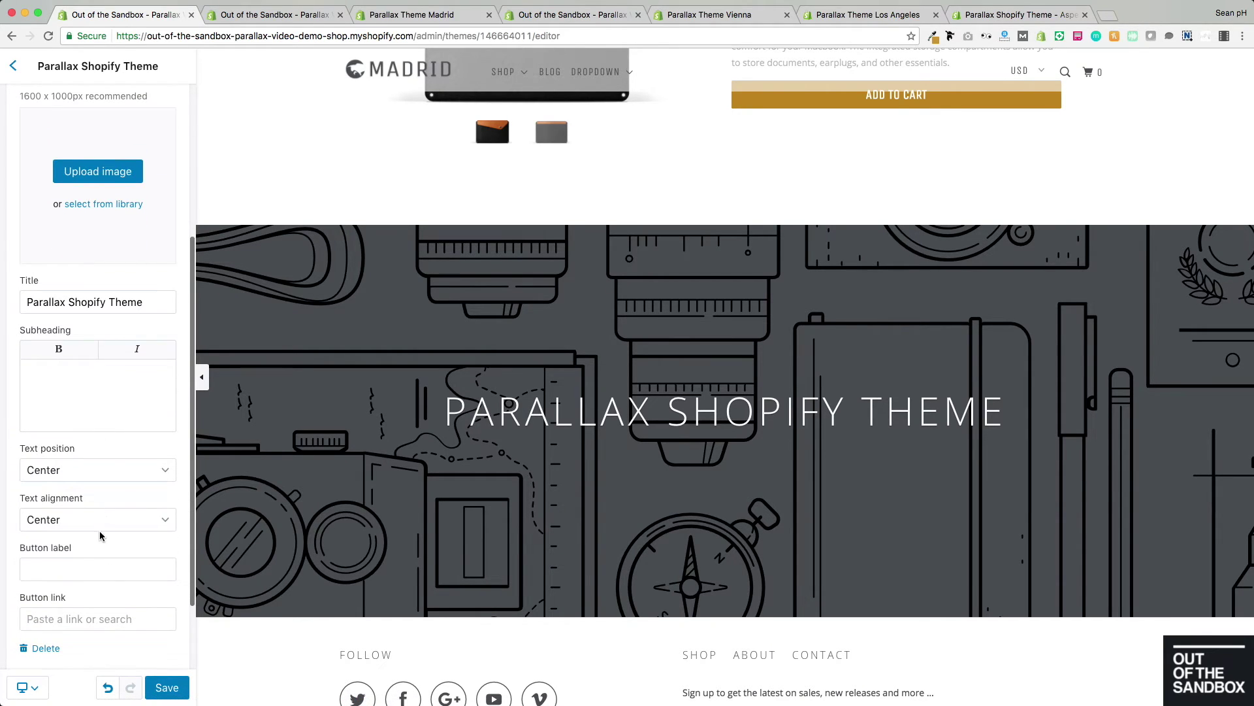
{"action": "scroll", "coordinate": [115, 290], "scroll_direction": "up", "scroll_amount": 2}
{"action": "left_click", "coordinate": [98, 211]}
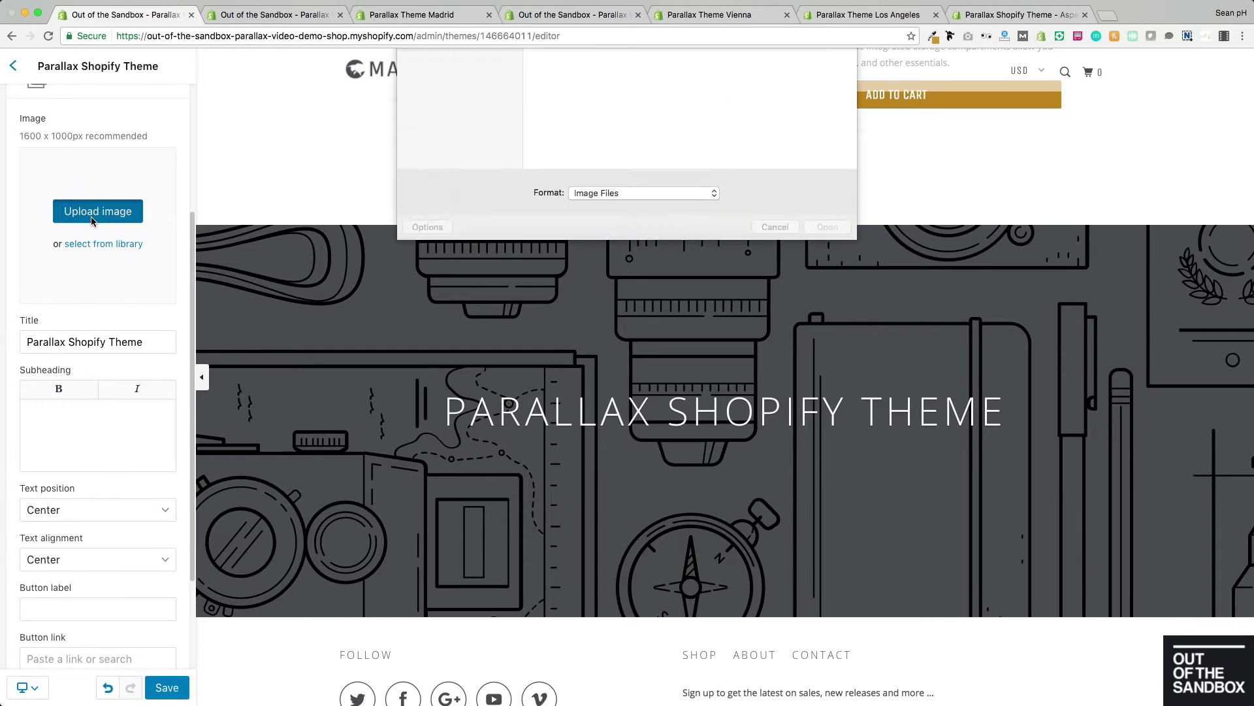
{"action": "scroll", "coordinate": [736, 190], "scroll_direction": "down", "scroll_amount": 3}
{"action": "scroll", "coordinate": [736, 190], "scroll_direction": "down", "scroll_amount": 8}
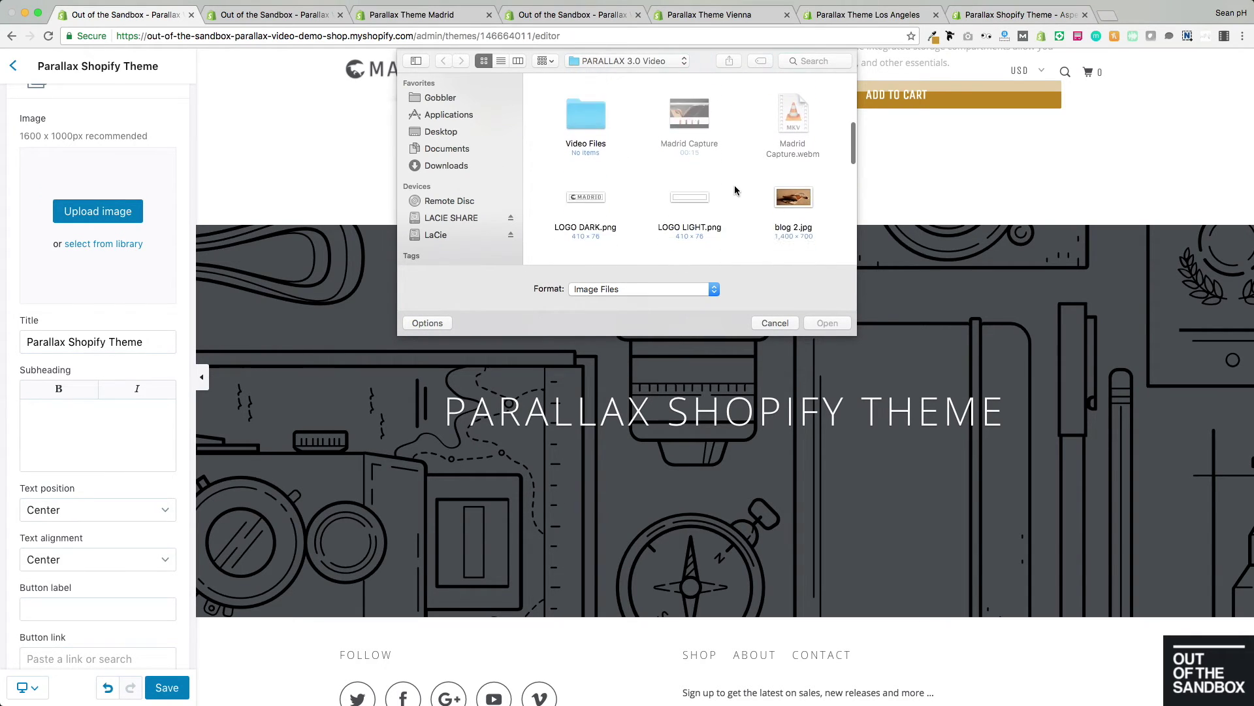
{"action": "scroll", "coordinate": [735, 190], "scroll_direction": "up", "scroll_amount": 1}
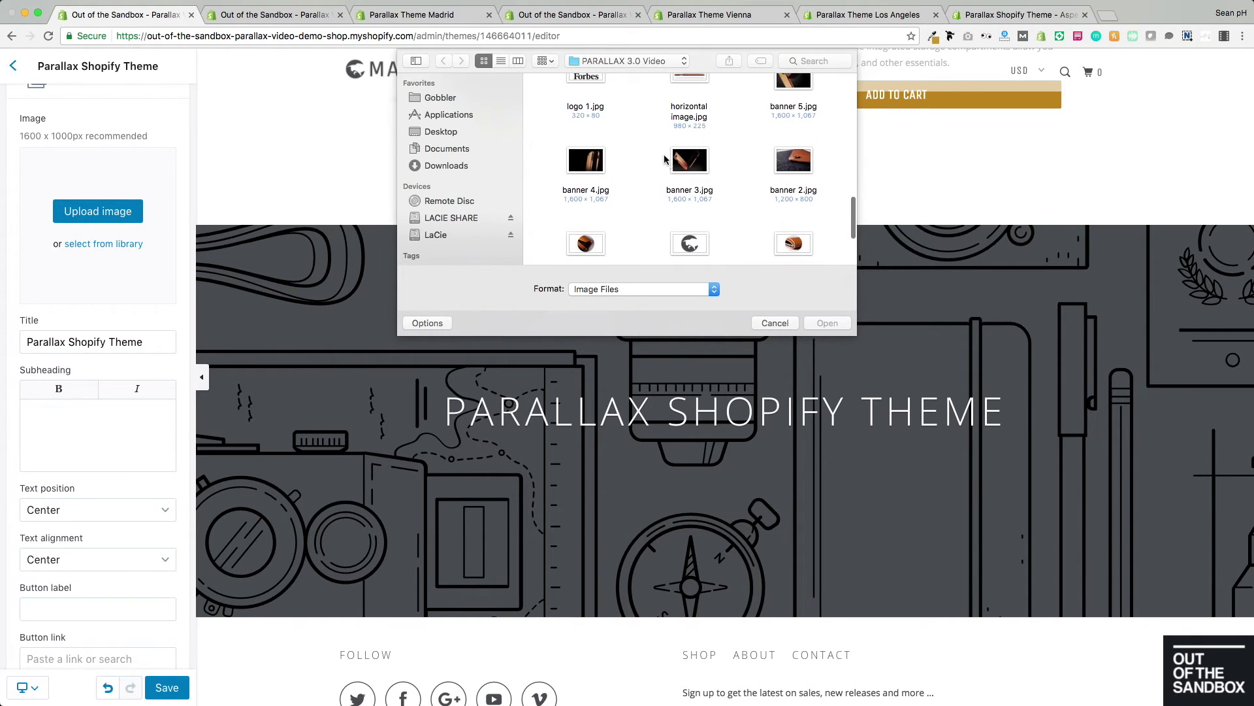
{"action": "left_click", "coordinate": [829, 323]}
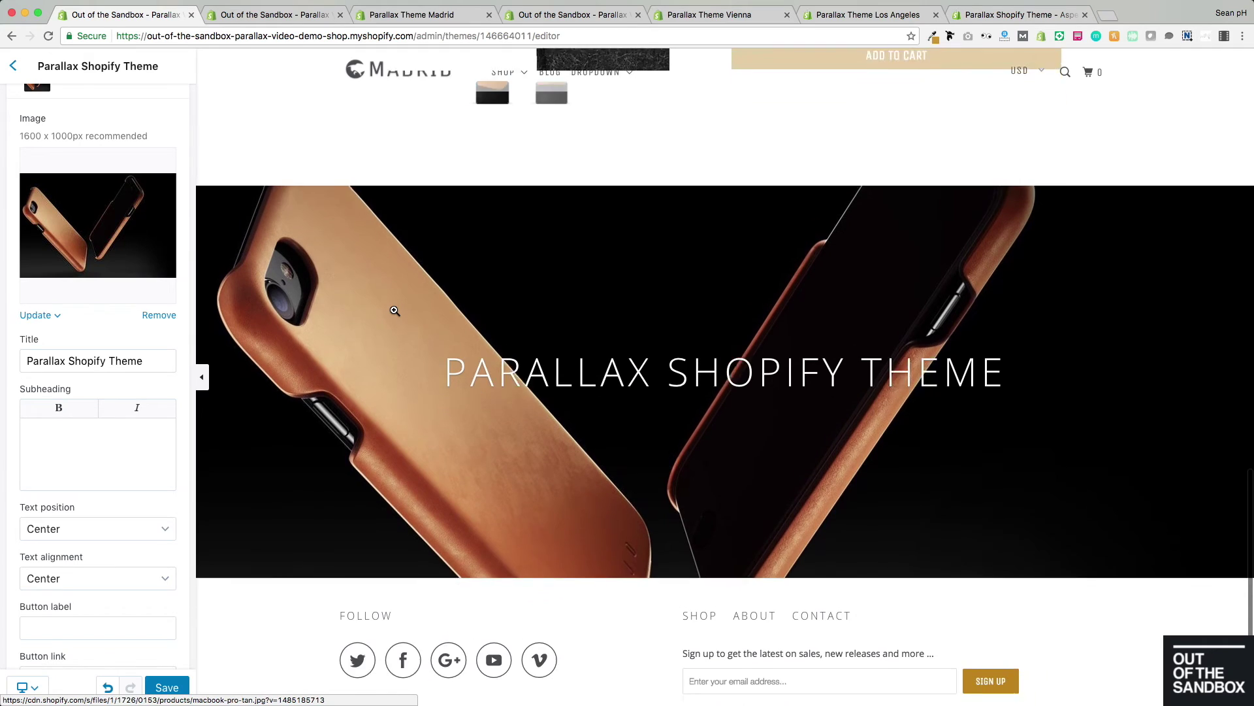
Try the slide's text position at Left with the text alignment at Right
{"action": "scroll", "coordinate": [131, 425], "scroll_direction": "down", "scroll_amount": 3}
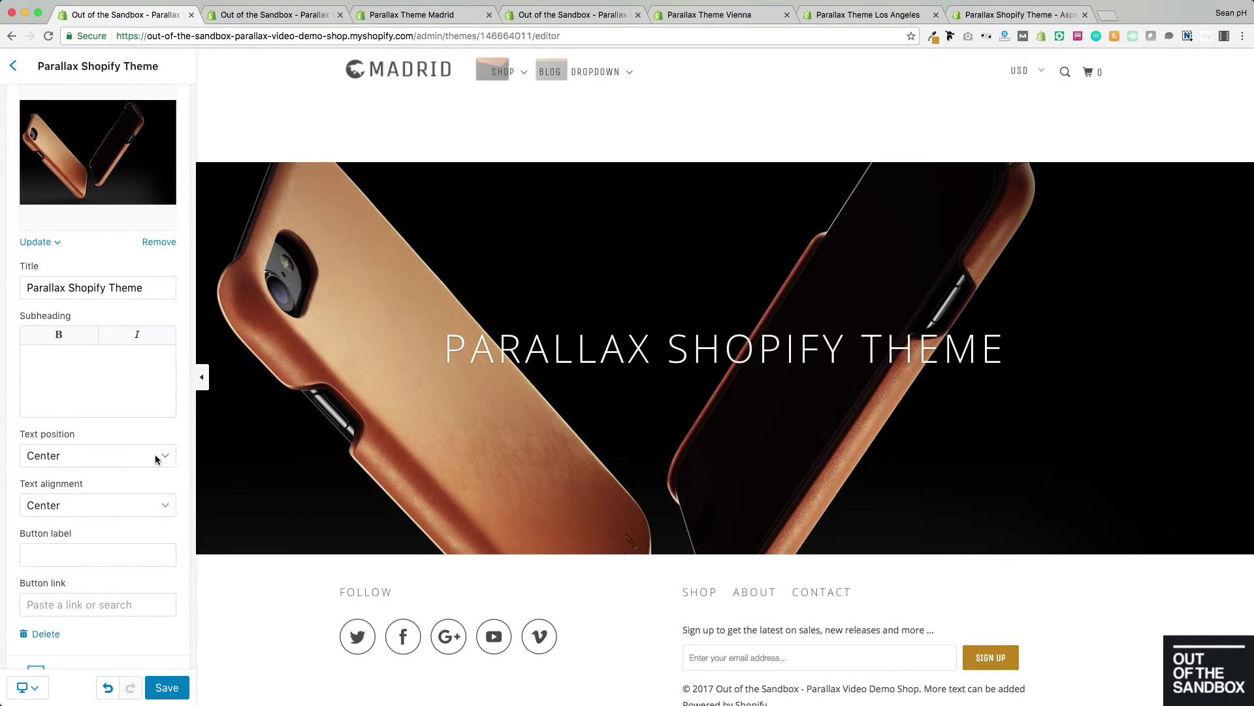
{"action": "left_click", "coordinate": [163, 453]}
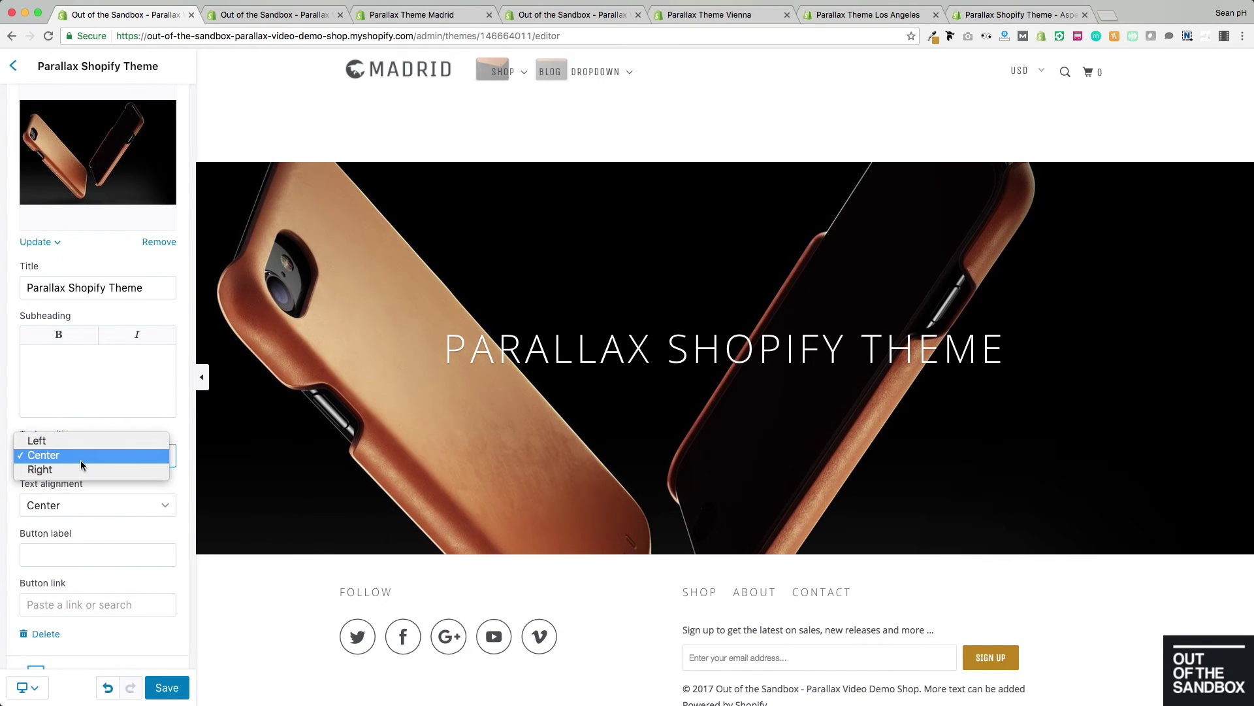
{"action": "left_click", "coordinate": [91, 440]}
{"action": "left_click", "coordinate": [92, 507]}
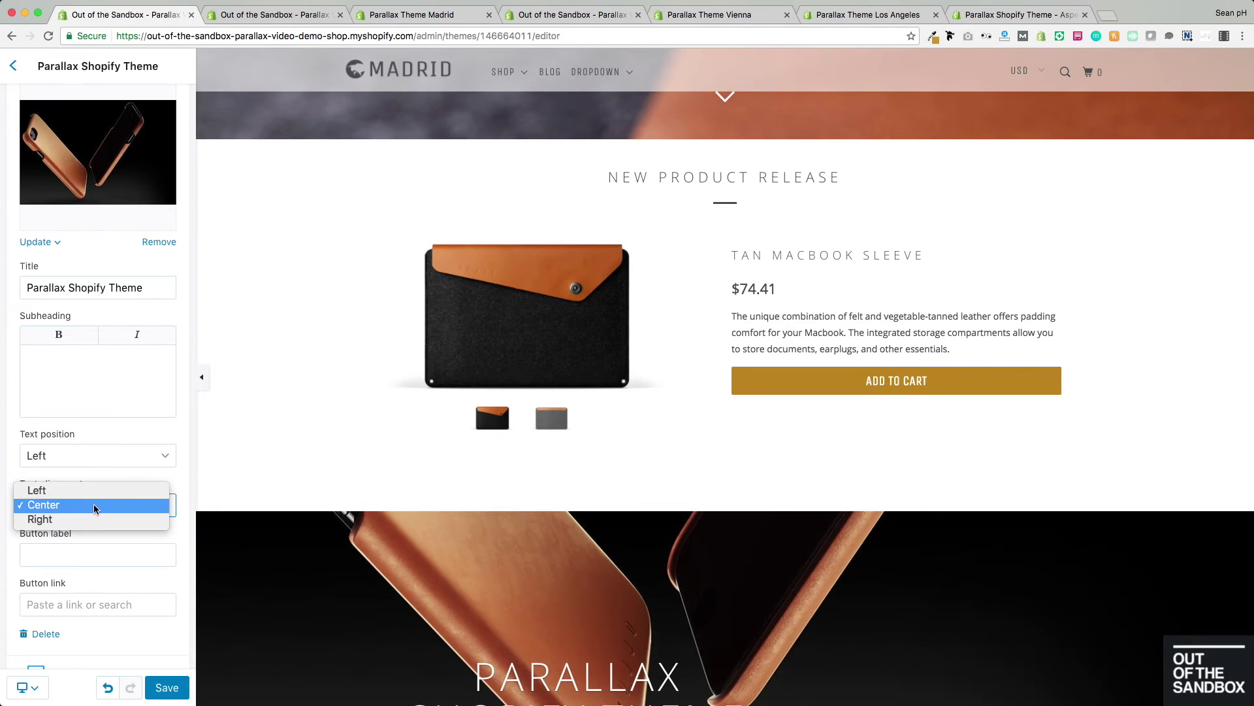
{"action": "left_click", "coordinate": [84, 520]}
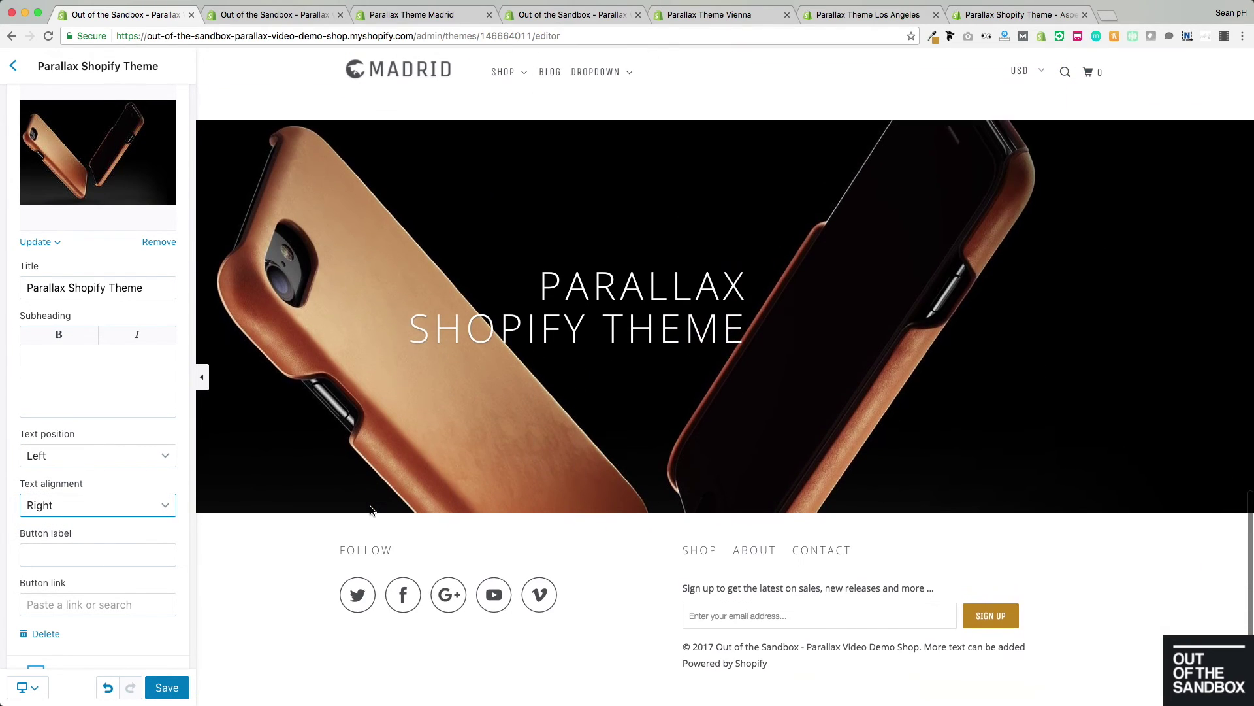
Set the slide's text alignment to Left and its text position to Center, and check the title in the preview
{"action": "left_click", "coordinate": [76, 507]}
{"action": "left_click", "coordinate": [82, 476]}
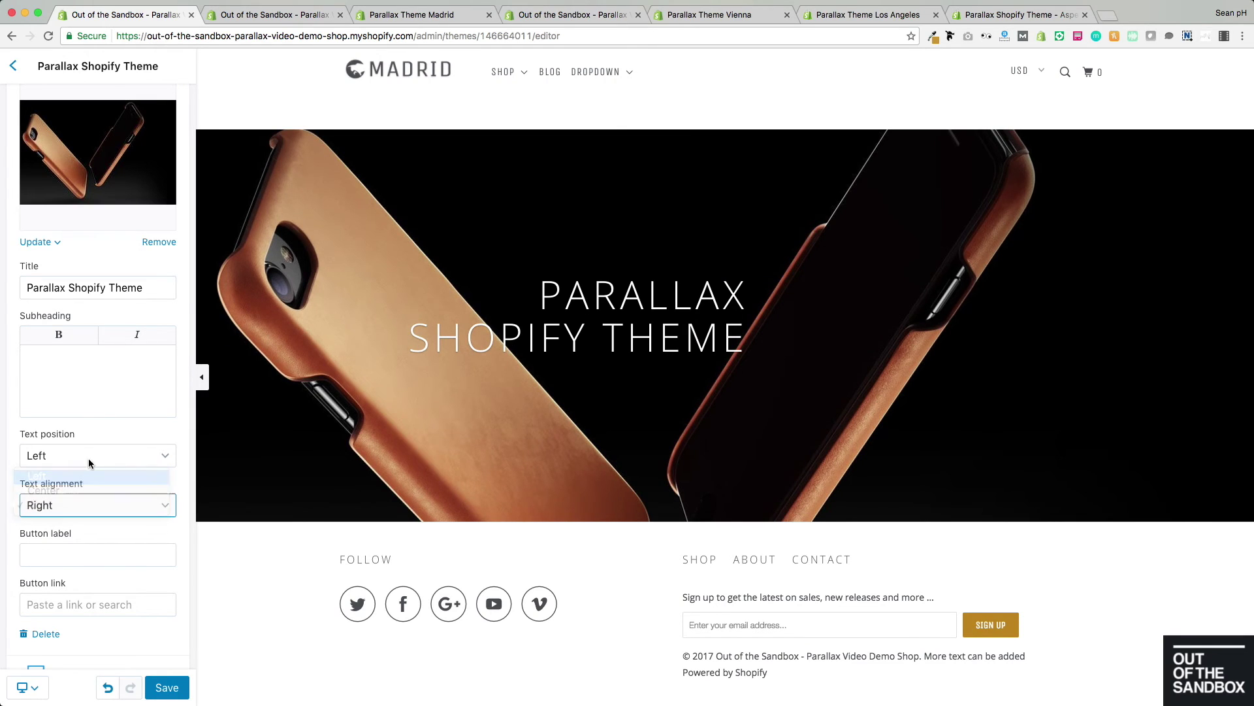
{"action": "left_click", "coordinate": [107, 450]}
{"action": "left_click", "coordinate": [117, 472]}
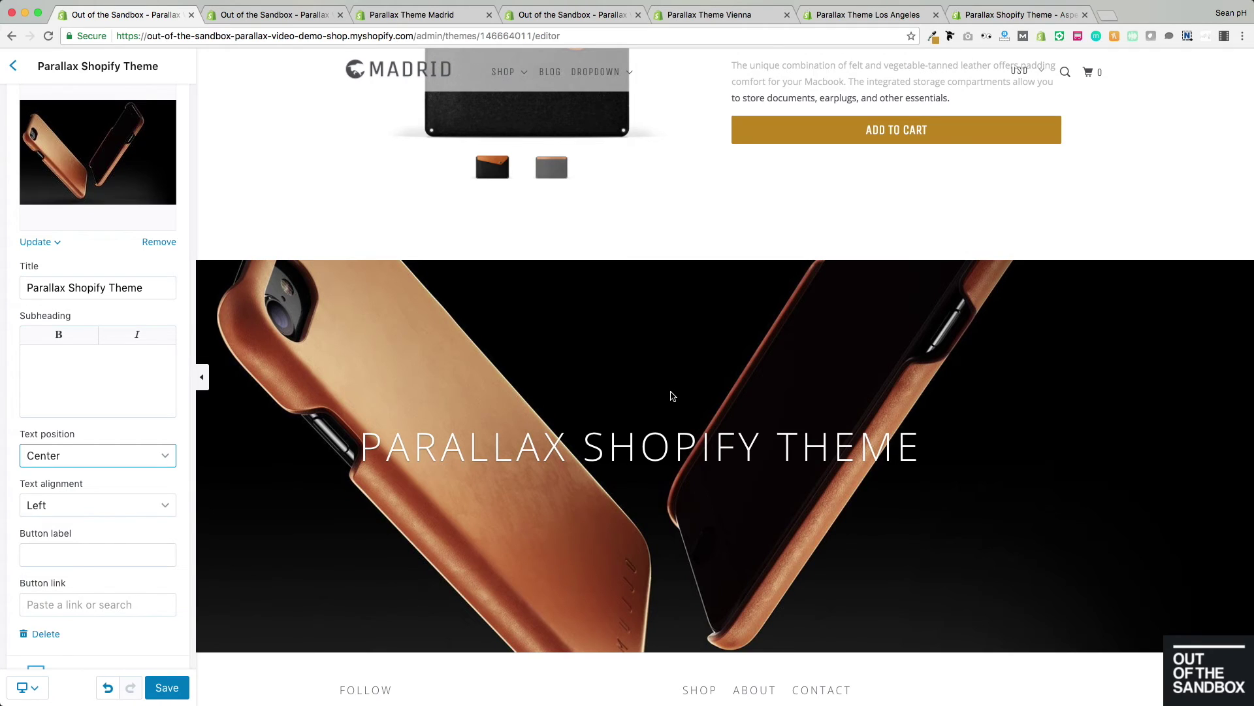
{"action": "scroll", "coordinate": [566, 517], "scroll_direction": "down", "scroll_amount": 1}
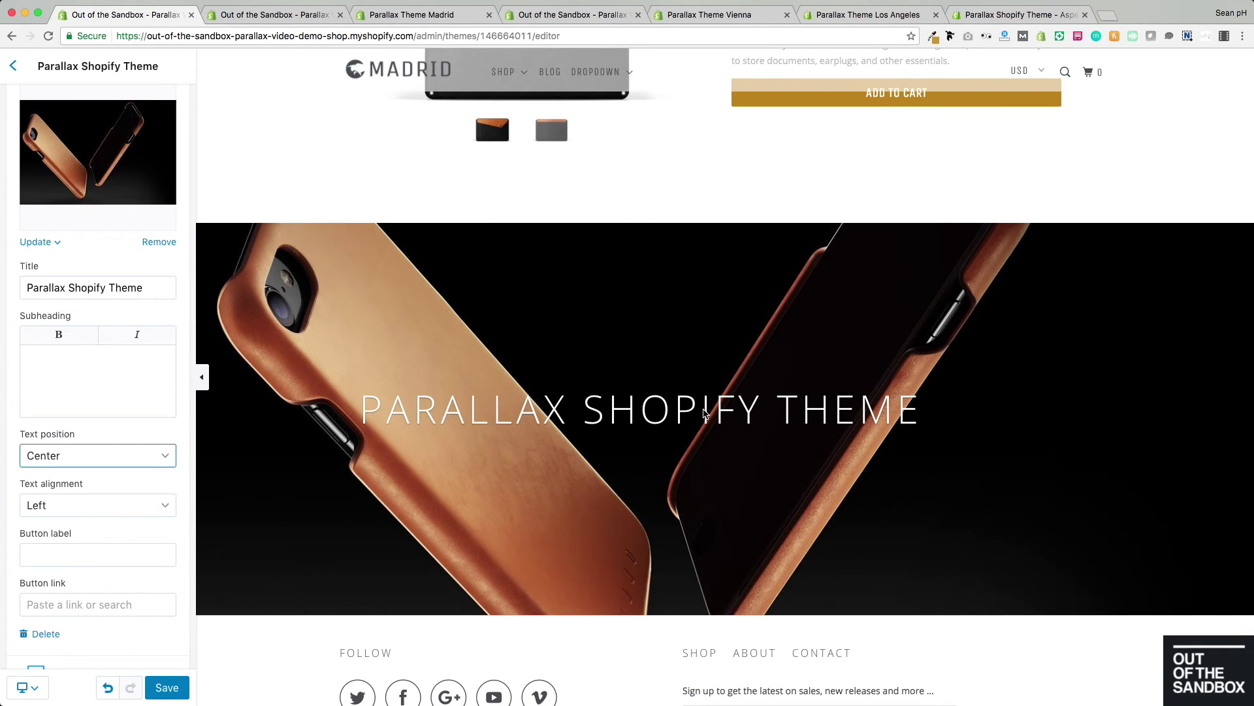
{"action": "scroll", "coordinate": [705, 413], "scroll_direction": "down", "scroll_amount": 1}
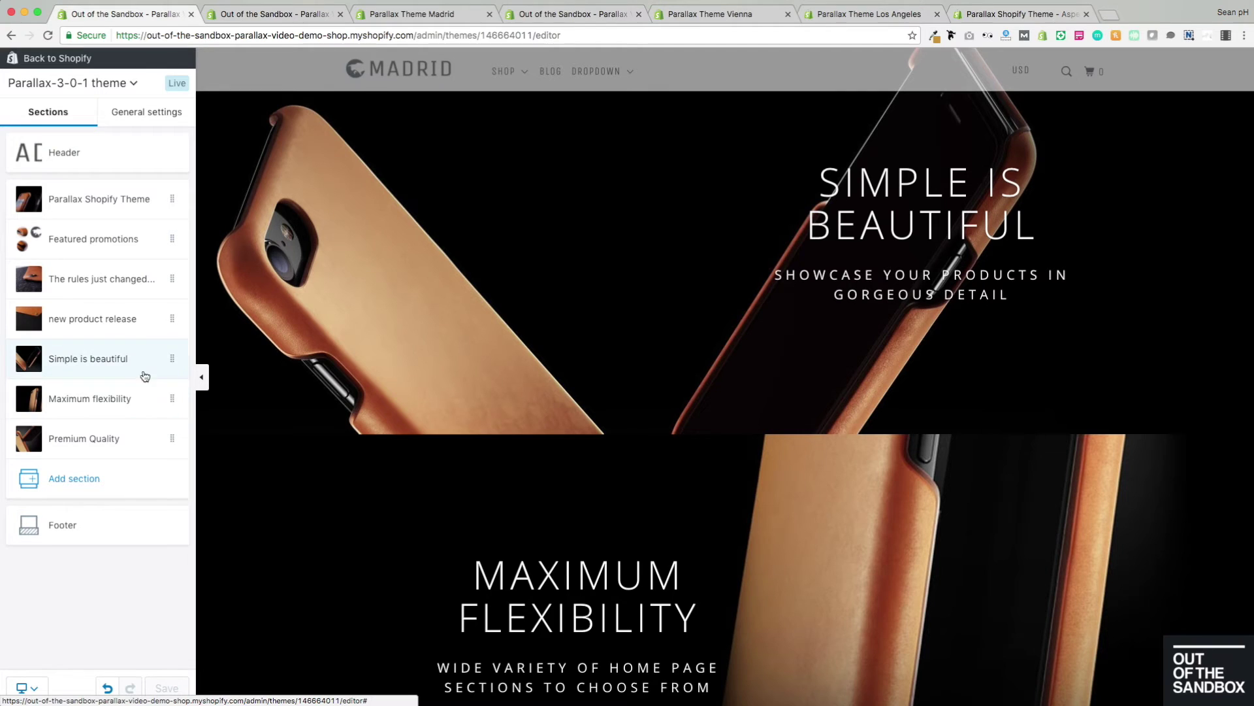
Review the Simple is beautiful, Maximum flexibility and Premium Quality banners in the home page preview
{"action": "scroll", "coordinate": [619, 339], "scroll_direction": "down", "scroll_amount": 7}
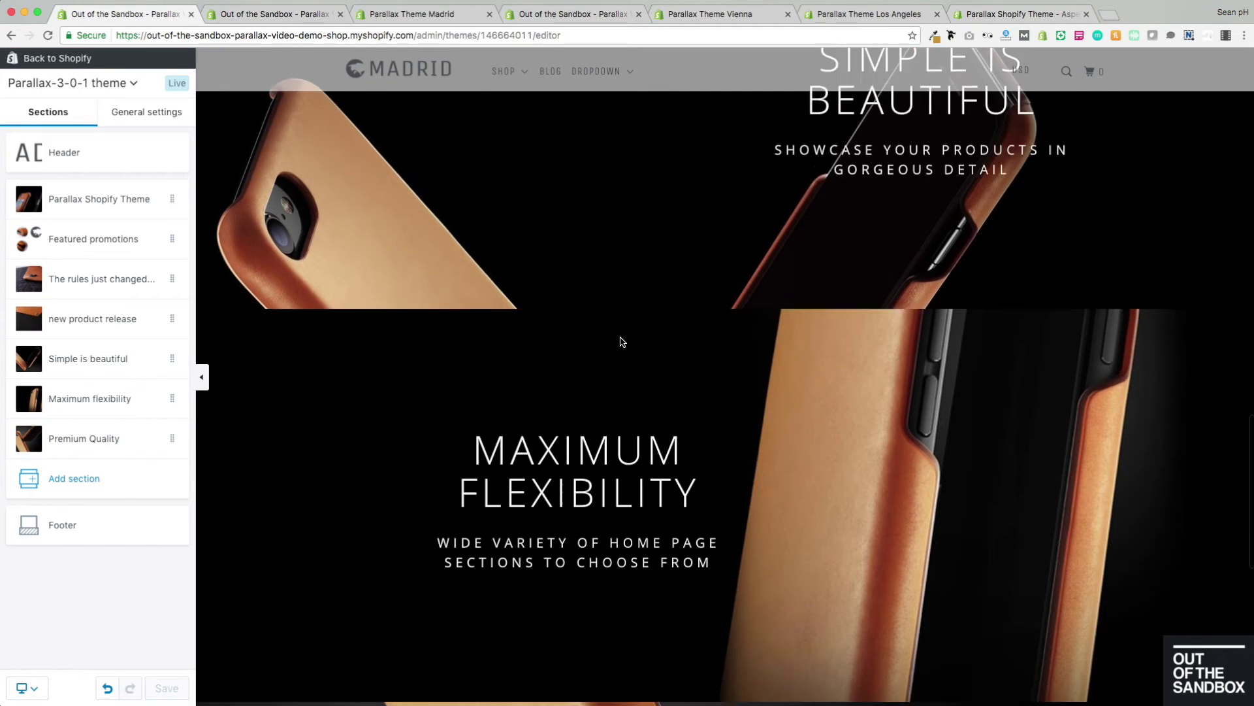
{"action": "scroll", "coordinate": [621, 340], "scroll_direction": "down", "scroll_amount": 2}
{"action": "scroll", "coordinate": [622, 340], "scroll_direction": "up", "scroll_amount": 8}
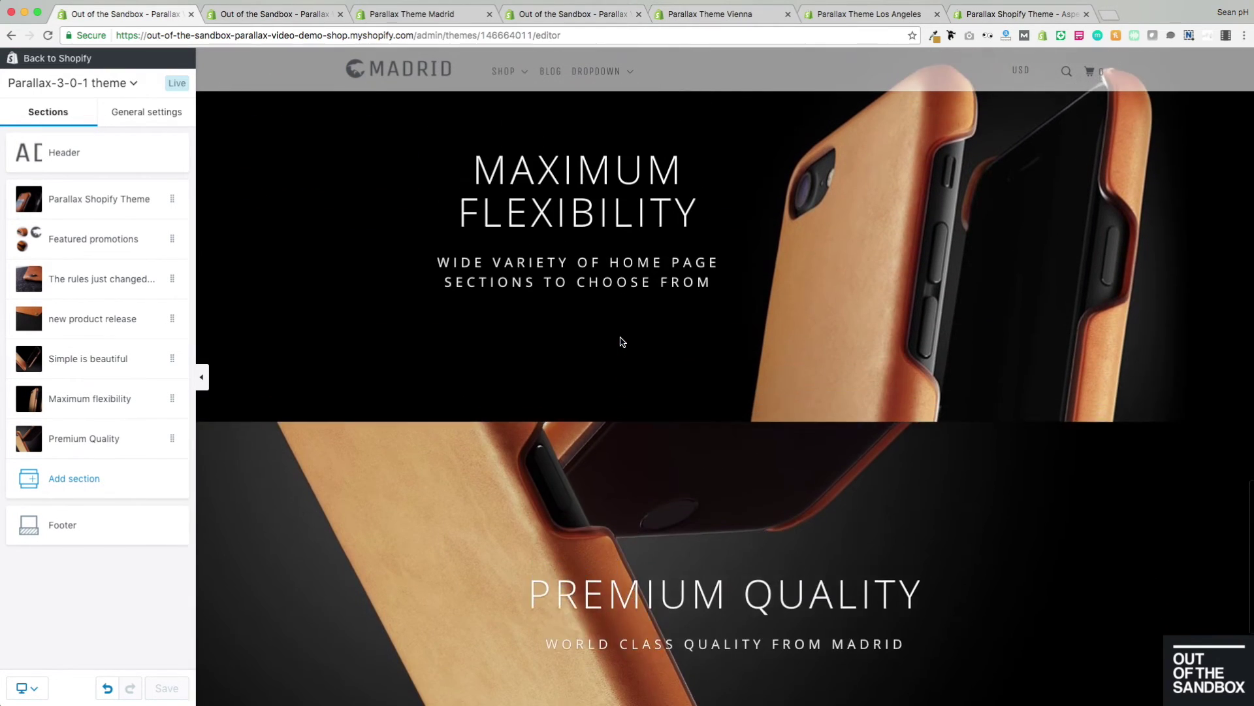
{"action": "scroll", "coordinate": [621, 340], "scroll_direction": "up", "scroll_amount": 1}
{"action": "scroll", "coordinate": [621, 340], "scroll_direction": "down", "scroll_amount": 2}
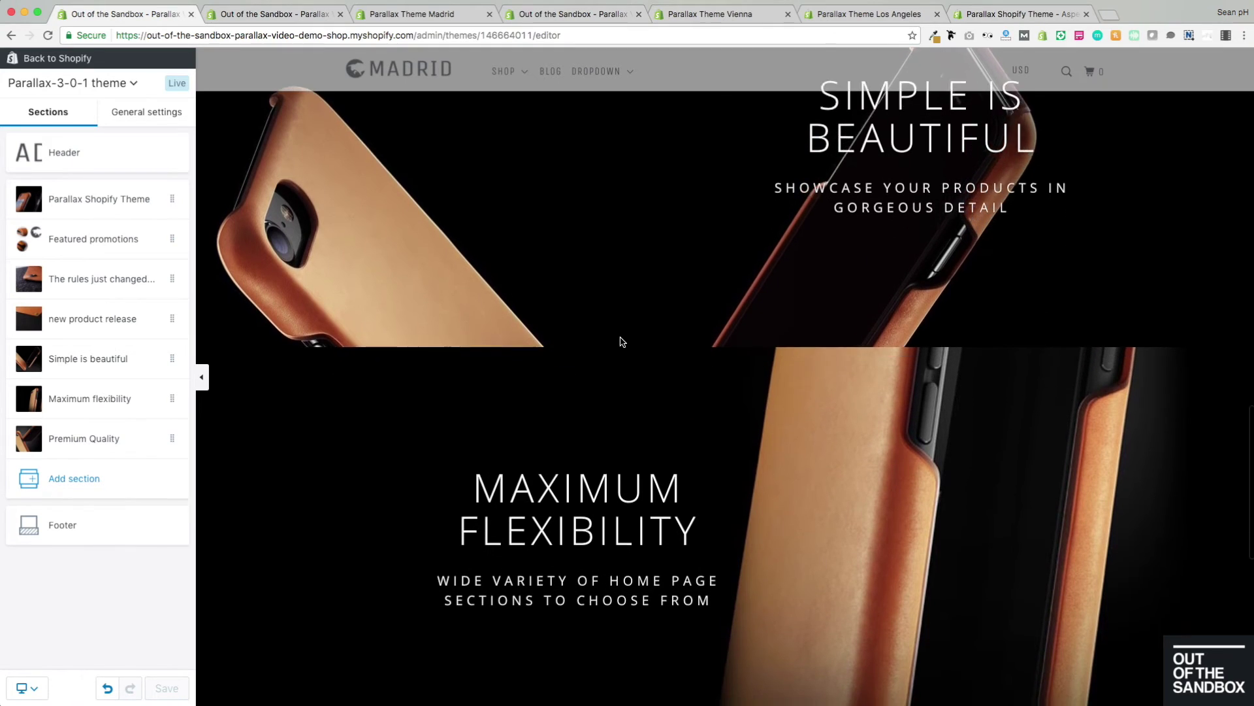
{"action": "scroll", "coordinate": [621, 340], "scroll_direction": "up", "scroll_amount": 2}
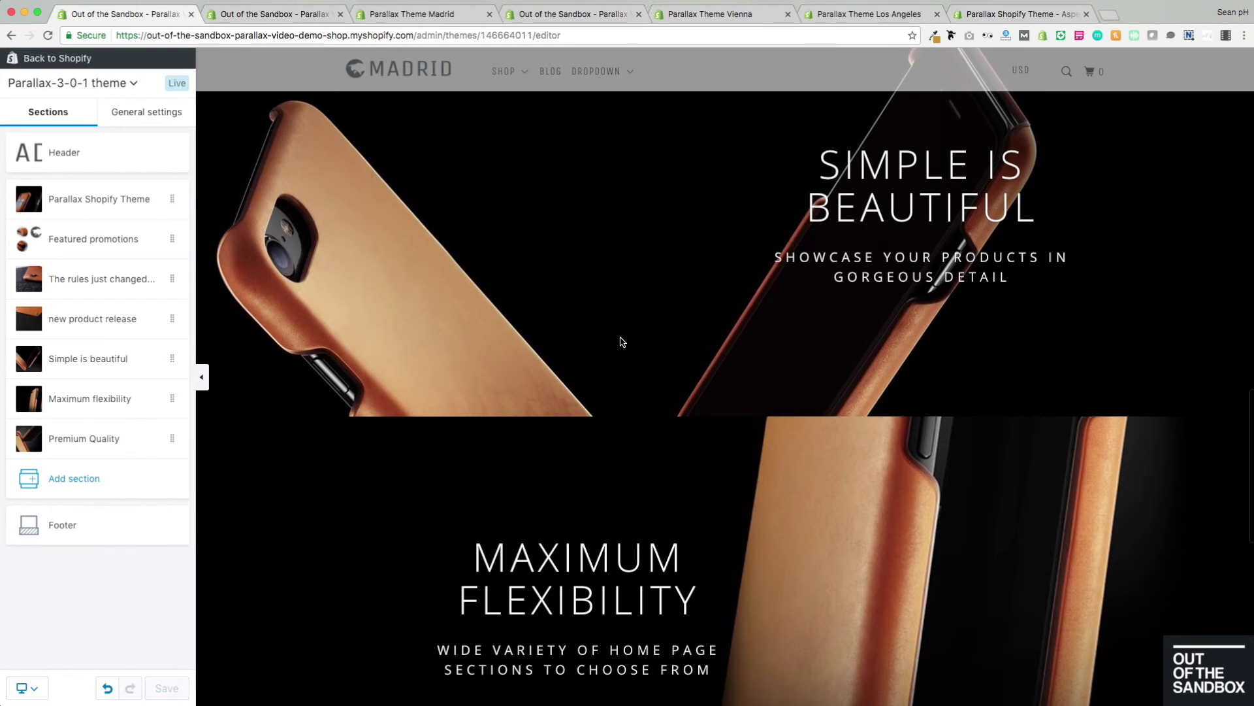
Inspect the Simple is beautiful section's settings, return to the section list, and check the stacked banners down to the footer
{"action": "left_click", "coordinate": [102, 360]}
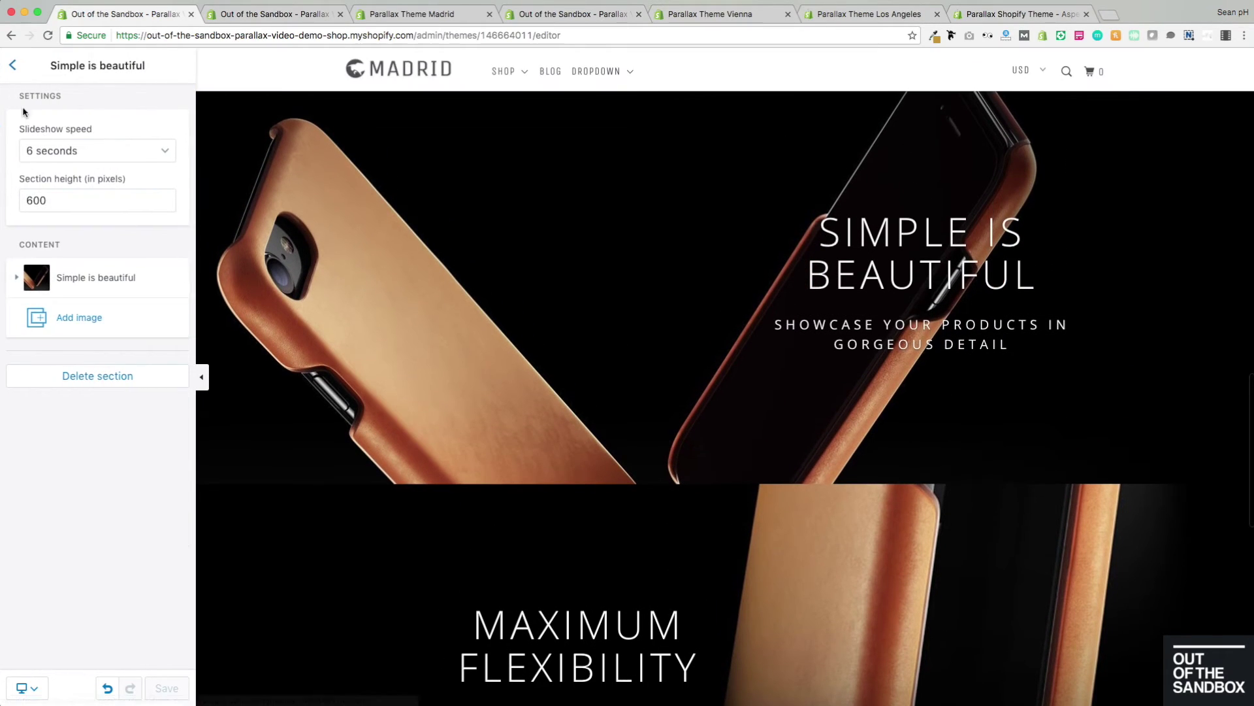
{"action": "left_click", "coordinate": [13, 65]}
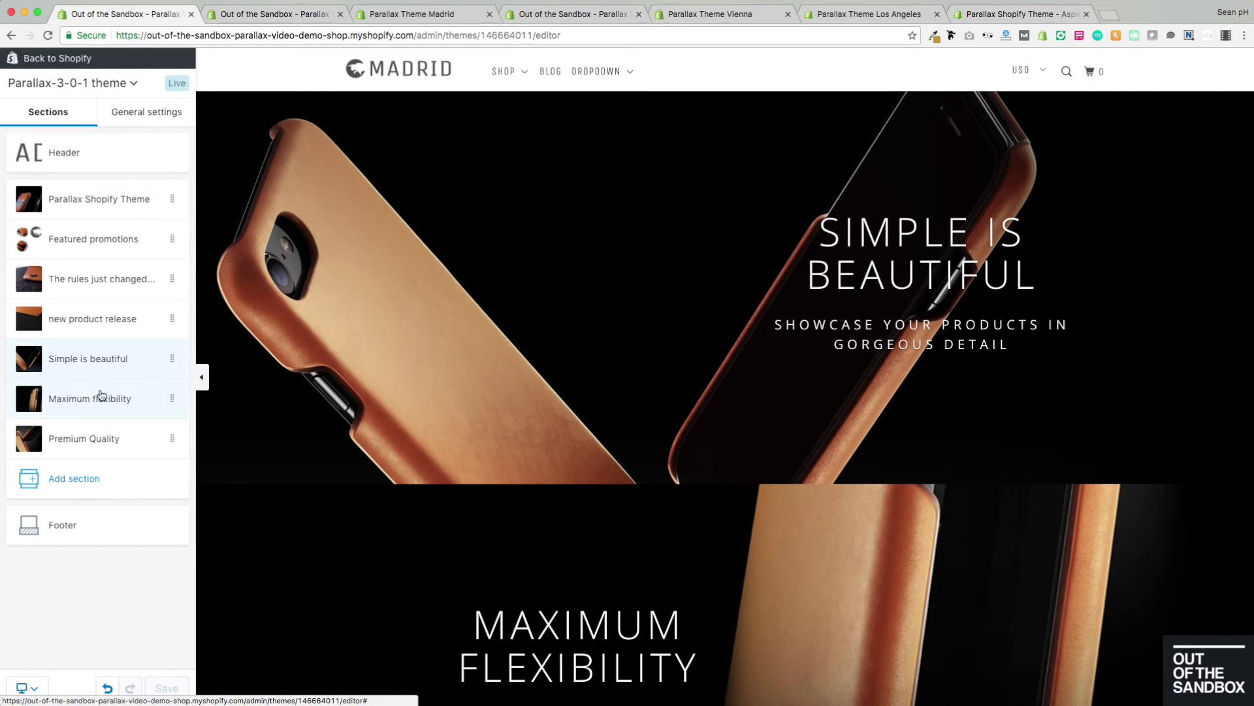
{"action": "scroll", "coordinate": [618, 451], "scroll_direction": "down", "scroll_amount": 5}
{"action": "scroll", "coordinate": [618, 451], "scroll_direction": "down", "scroll_amount": 1}
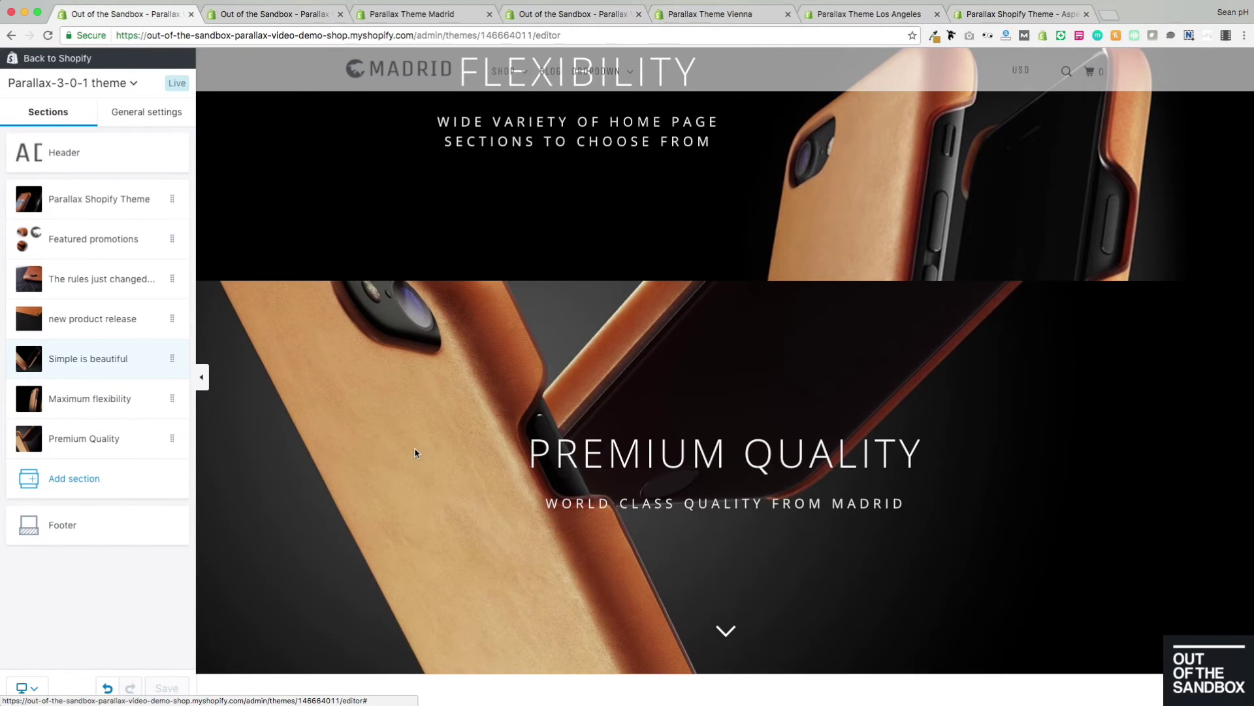
{"action": "scroll", "coordinate": [415, 451], "scroll_direction": "up", "scroll_amount": 10}
{"action": "scroll", "coordinate": [416, 451], "scroll_direction": "down", "scroll_amount": 1}
{"action": "left_click_drag", "start_coordinate": [172, 439], "coordinate": [167, 412]}
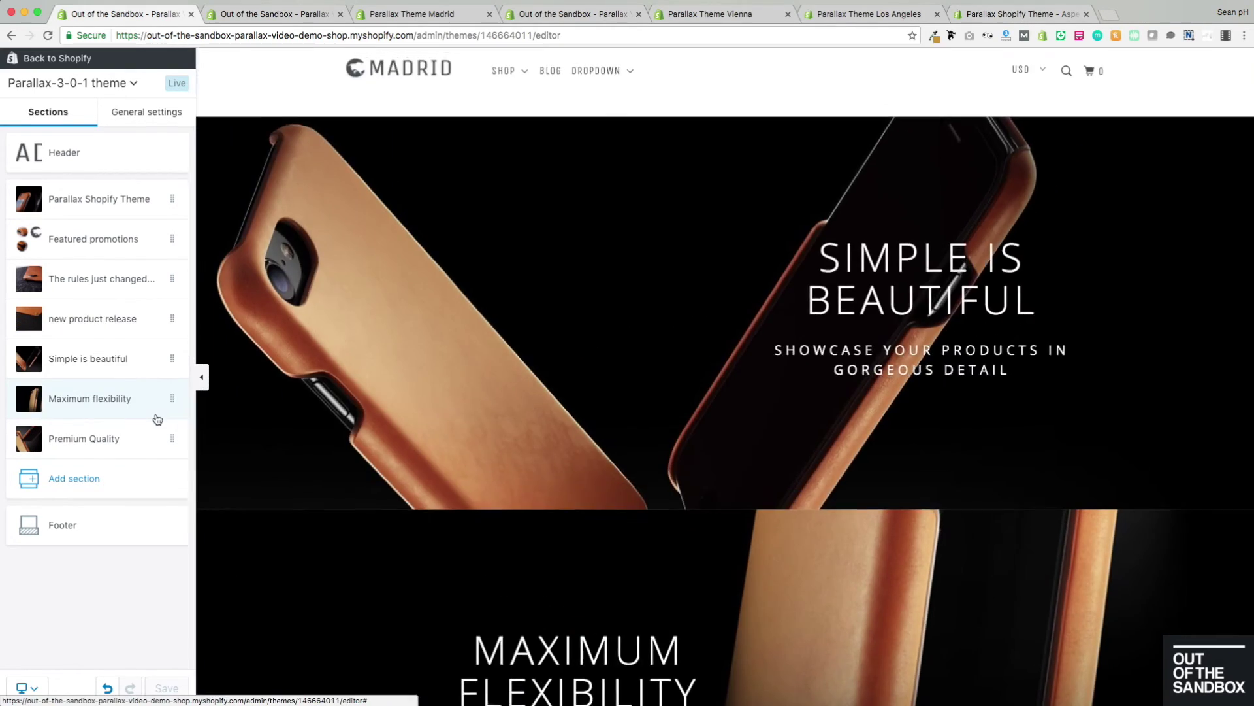
{"action": "scroll", "coordinate": [619, 439], "scroll_direction": "up", "scroll_amount": 5}
{"action": "scroll", "coordinate": [618, 443], "scroll_direction": "down", "scroll_amount": 1}
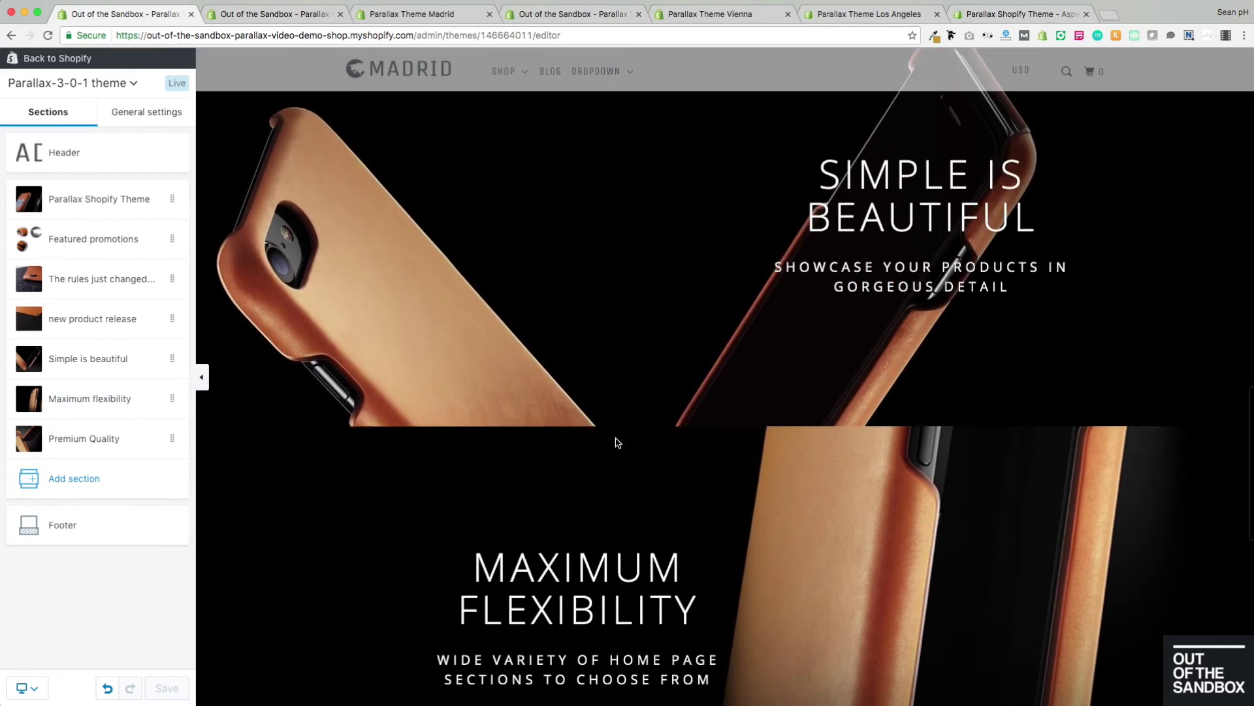
{"action": "scroll", "coordinate": [618, 443], "scroll_direction": "down", "scroll_amount": 10}
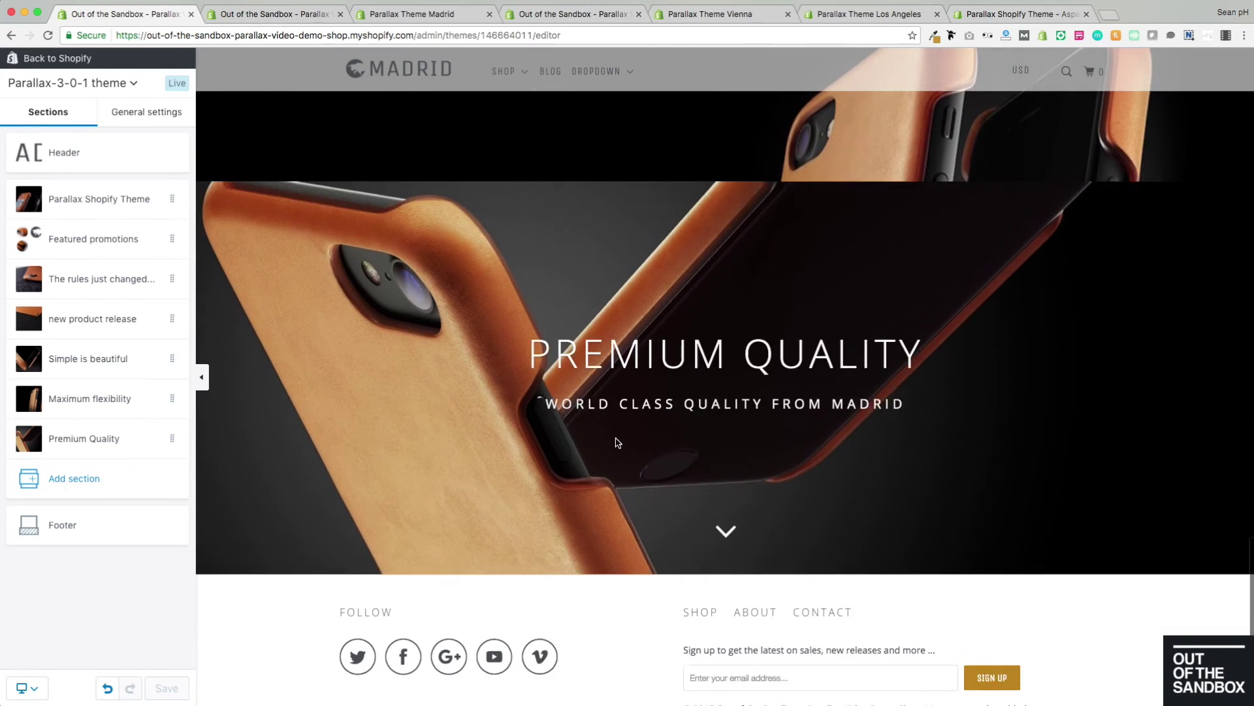
Add a Featured collection section below the Premium Quality banner with the heading "our premium leather cases"
{"action": "scroll", "coordinate": [618, 443], "scroll_direction": "down", "scroll_amount": 2}
{"action": "left_click", "coordinate": [63, 480]}
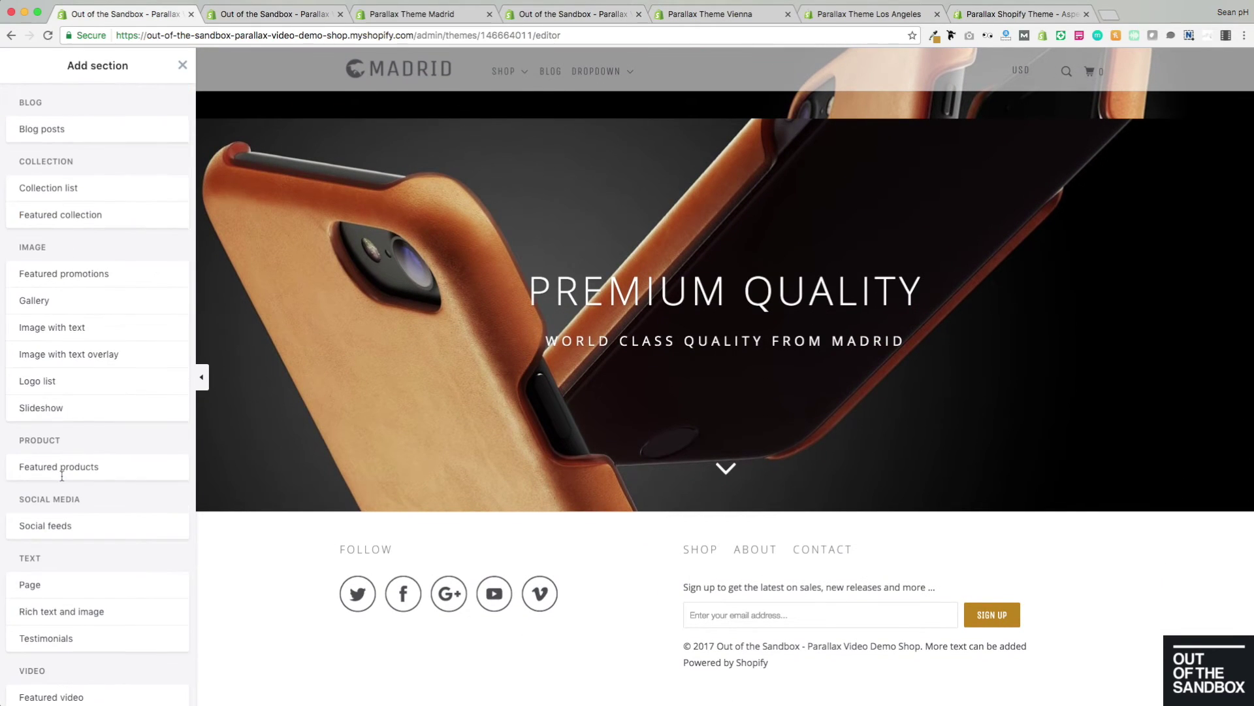
{"action": "left_click", "coordinate": [69, 223]}
{"action": "left_click", "coordinate": [163, 217]}
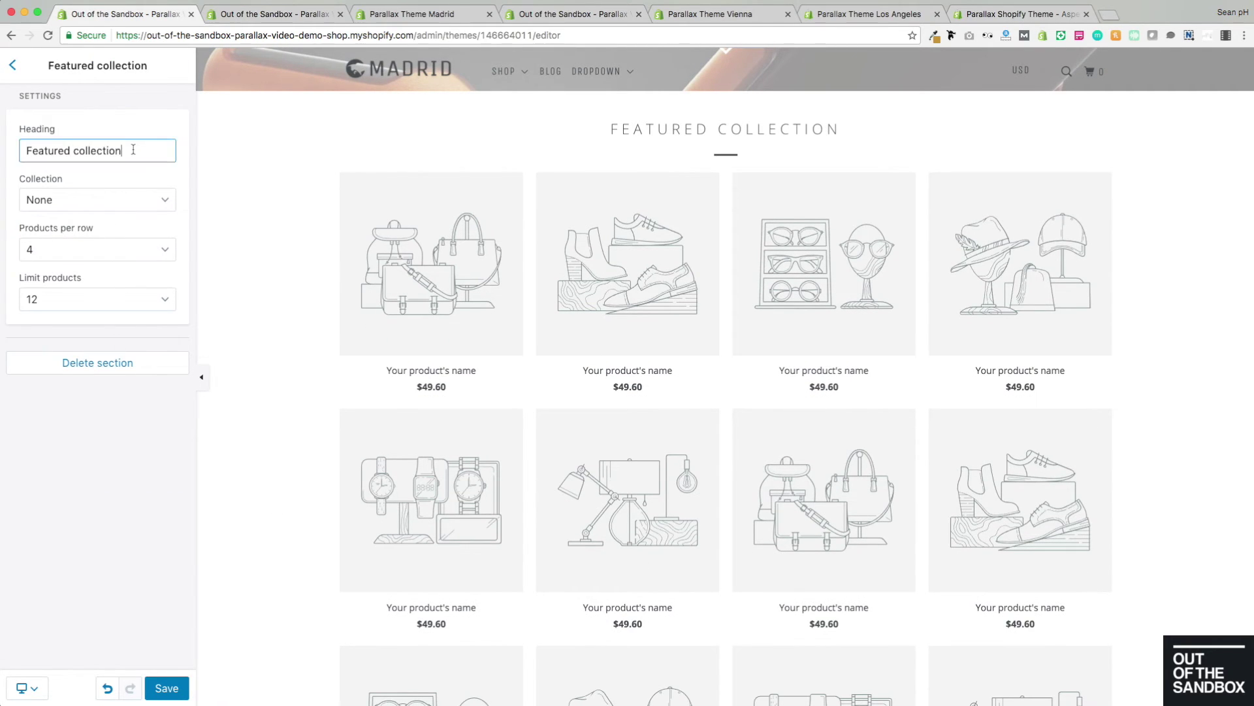
{"action": "type", "text": "our premium"}
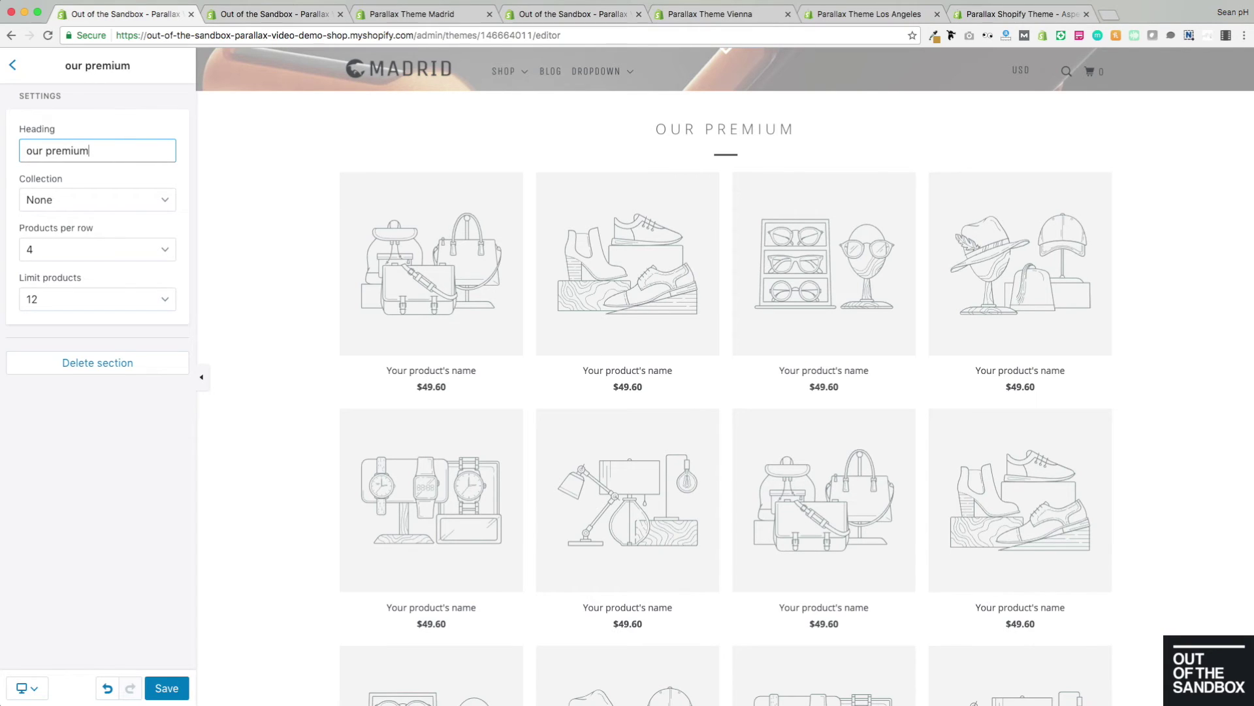
{"action": "type", "text": " leather cases"}
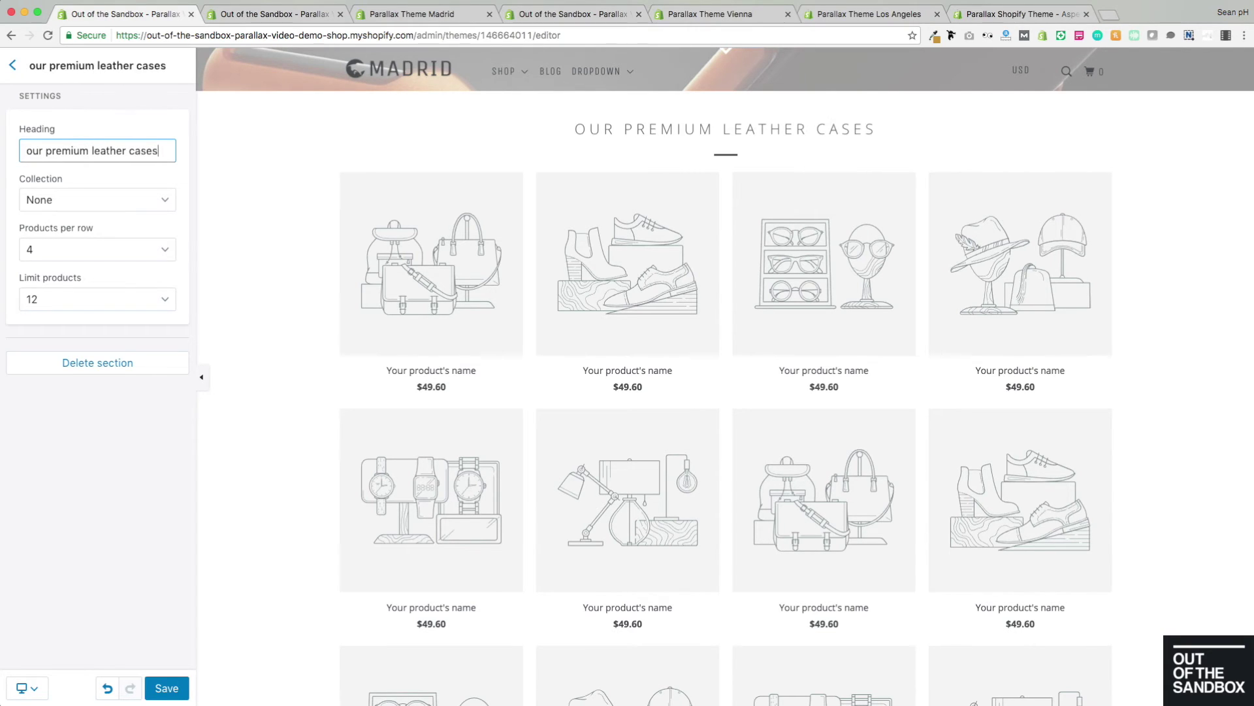
Assign the Premium Leather Cases collection to the section and check its products in the preview
{"action": "left_click", "coordinate": [109, 201]}
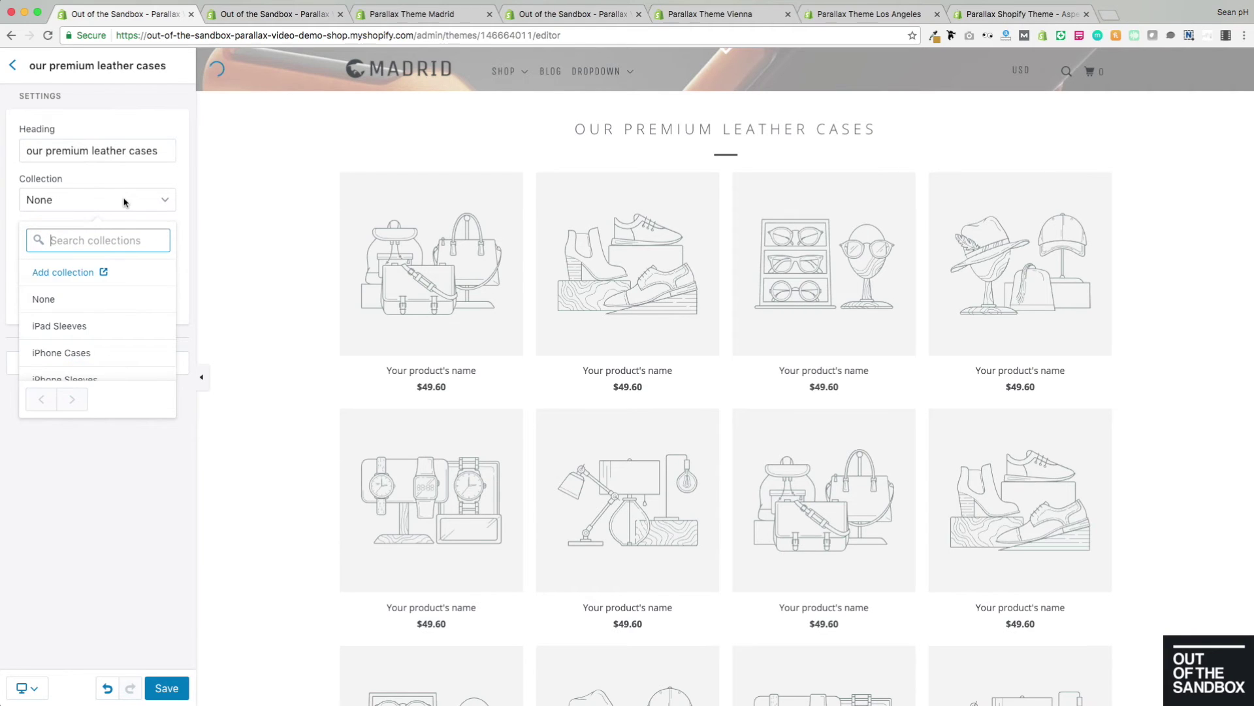
{"action": "scroll", "coordinate": [120, 291], "scroll_direction": "down", "scroll_amount": 5}
{"action": "left_click", "coordinate": [98, 323]}
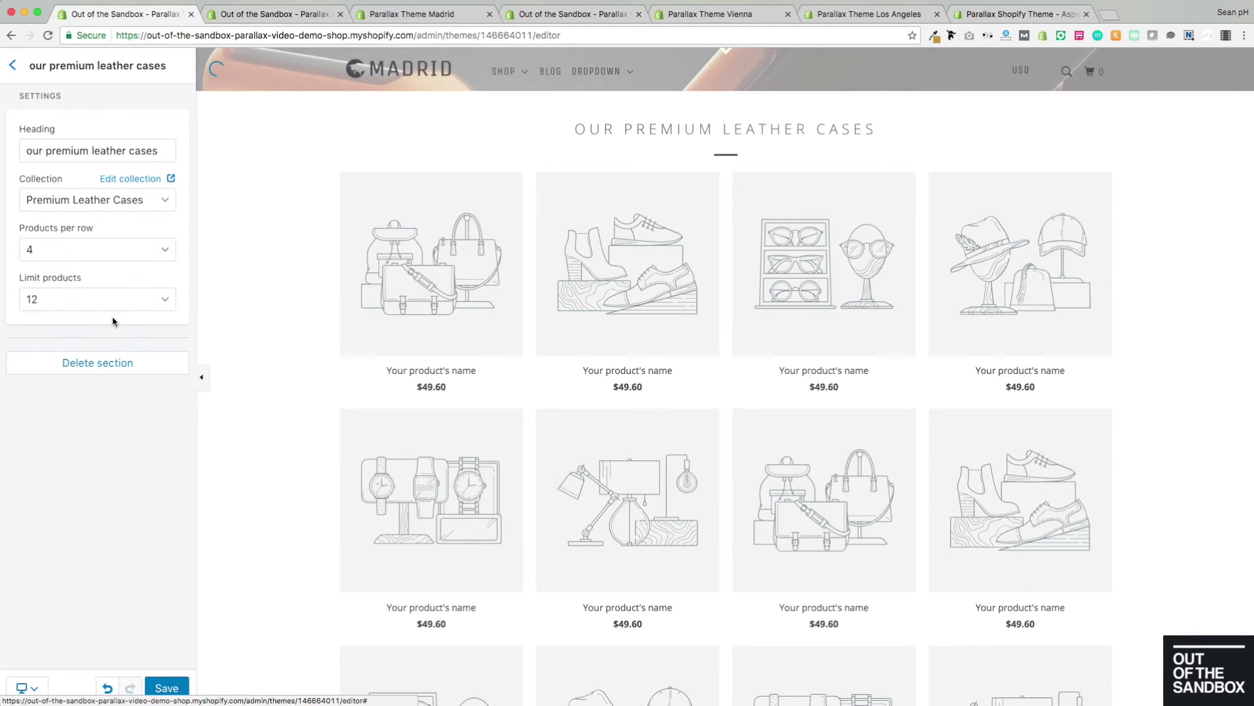
{"action": "scroll", "coordinate": [312, 414], "scroll_direction": "down", "scroll_amount": 2}
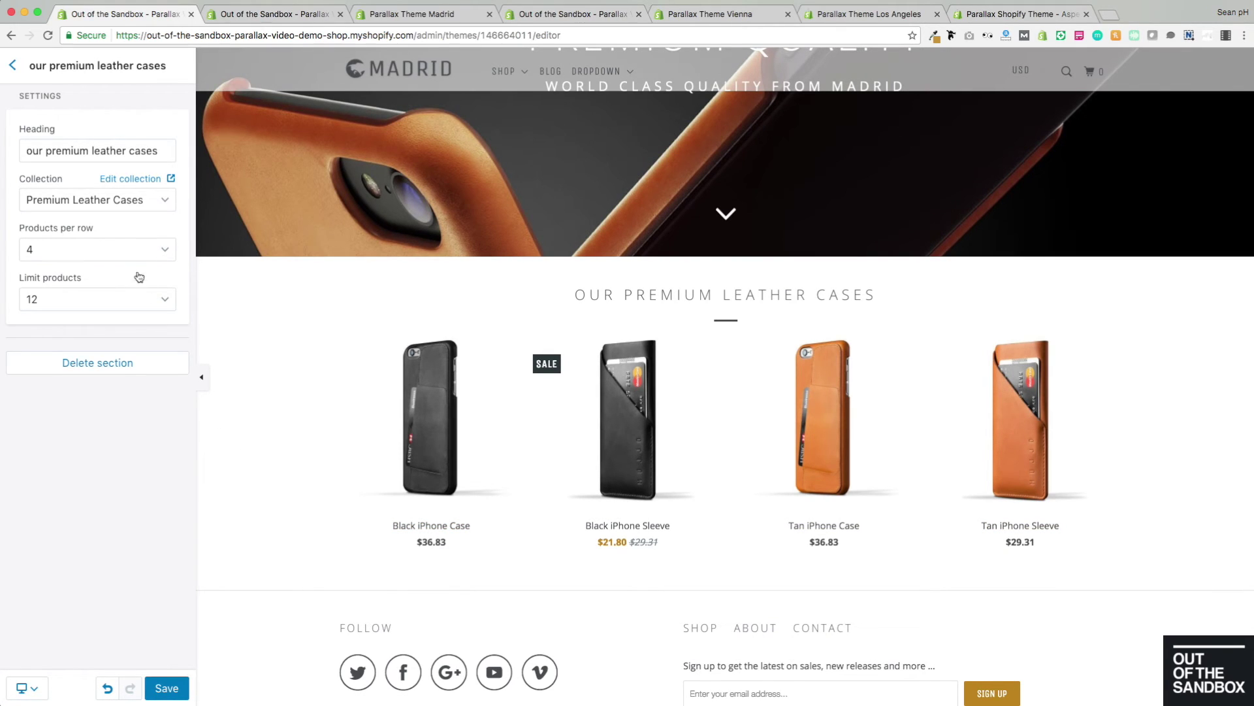
Try 3 products per row in the collection section, set it back to 4, and check the product limit options
{"action": "left_click", "coordinate": [150, 249]}
{"action": "left_click", "coordinate": [47, 233]}
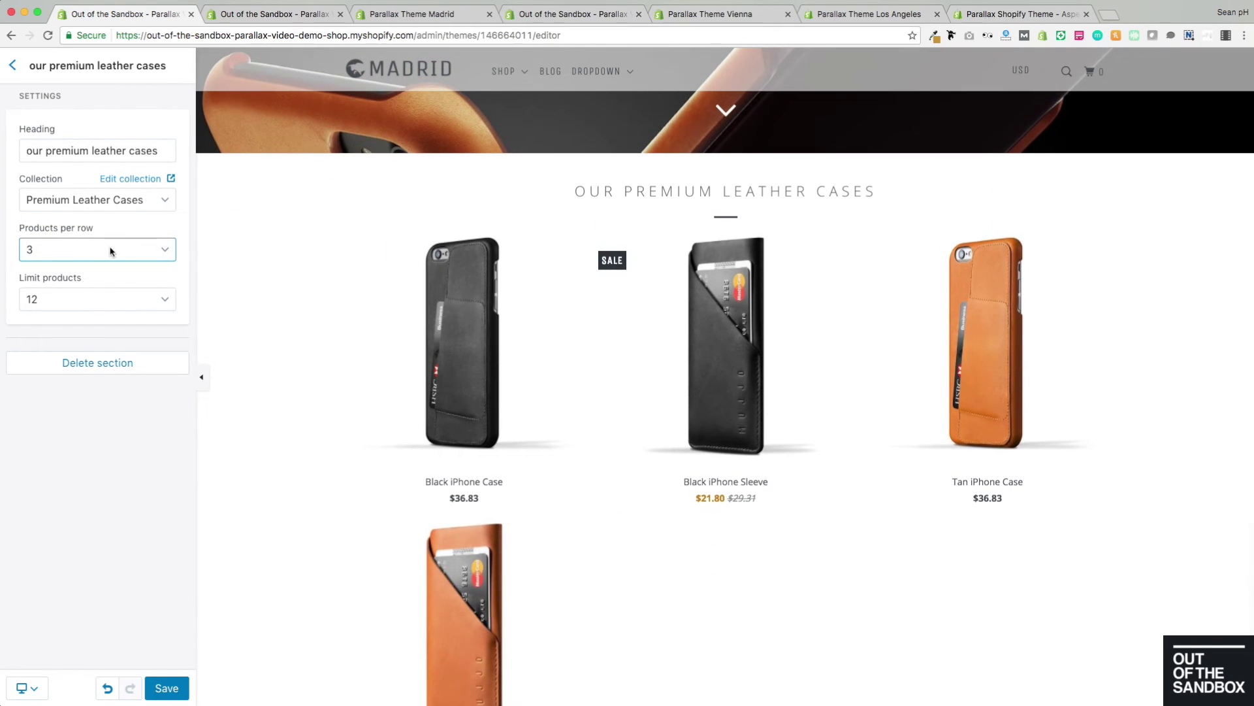
{"action": "left_click", "coordinate": [147, 249]}
{"action": "left_click", "coordinate": [60, 263]}
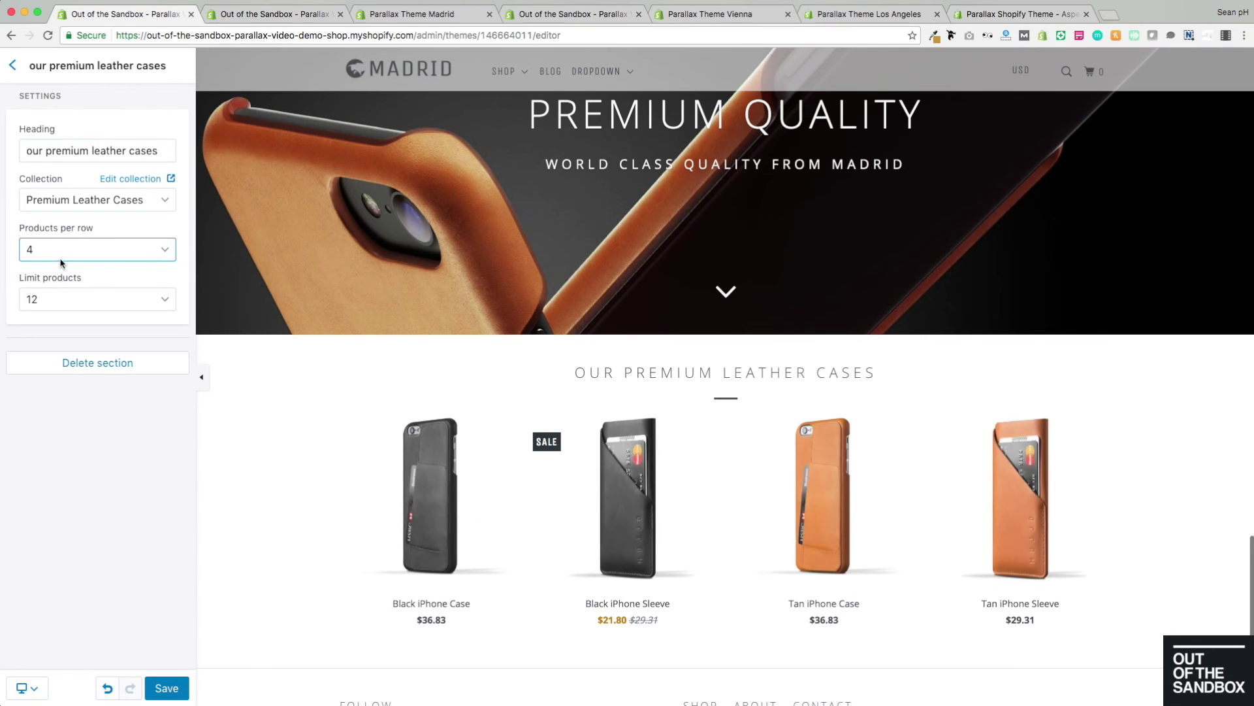
{"action": "scroll", "coordinate": [317, 386], "scroll_direction": "down", "scroll_amount": 3}
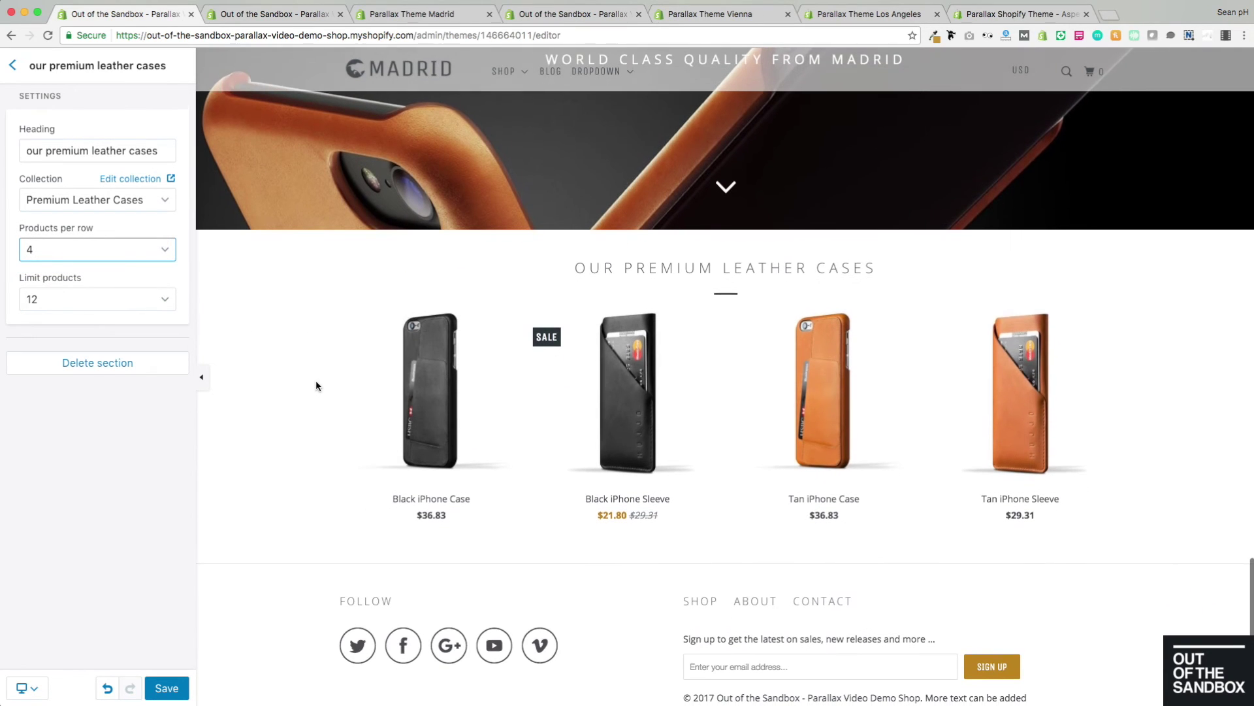
{"action": "left_click", "coordinate": [58, 297]}
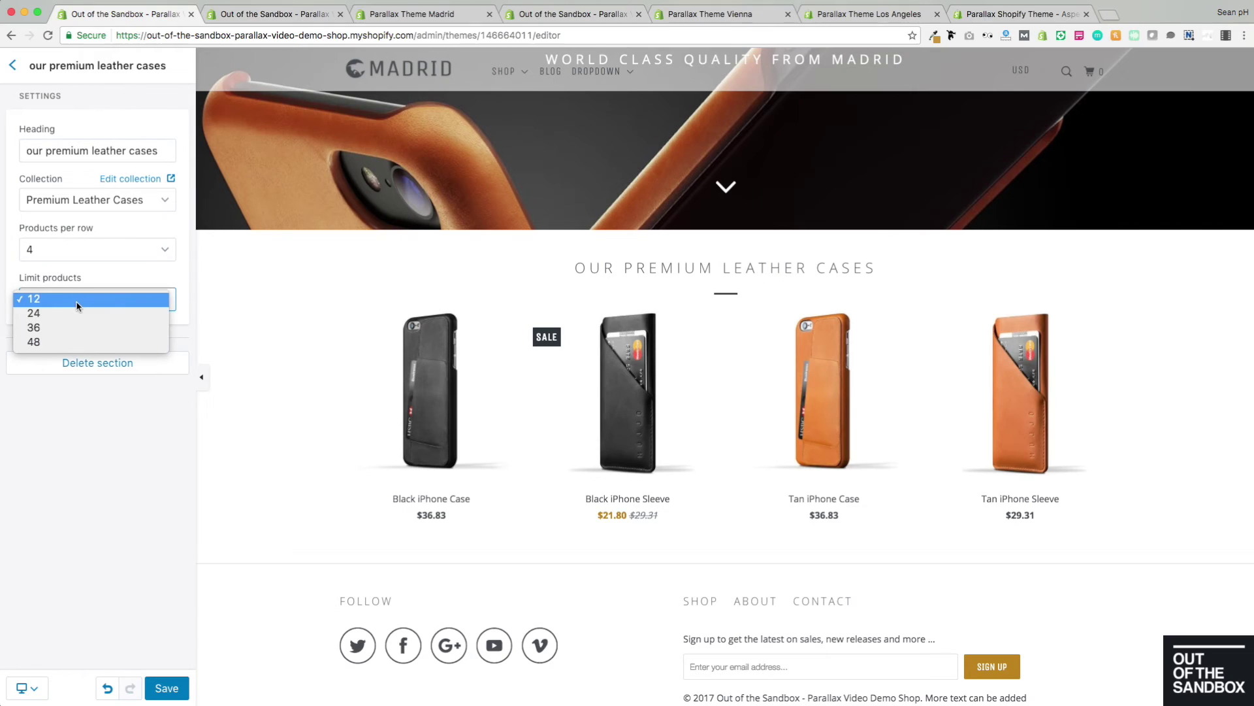
{"action": "left_click", "coordinate": [155, 276]}
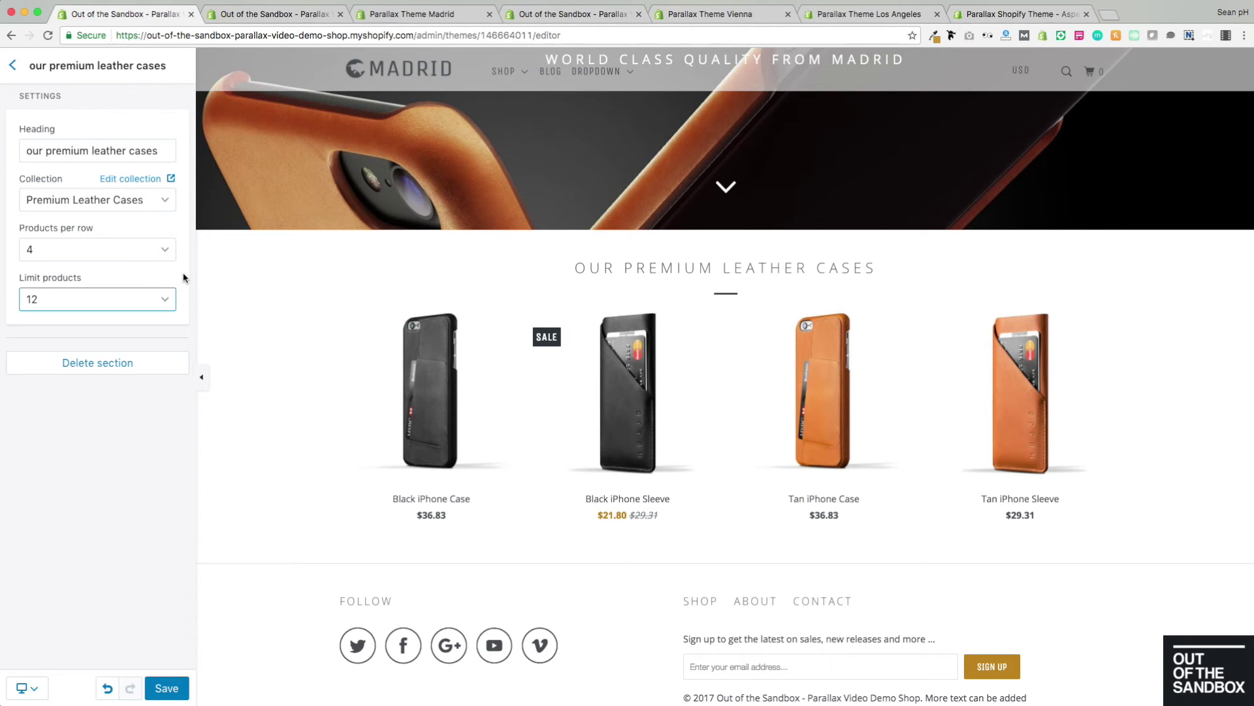
Return to the section list and add a Rich text and image section below the leather cases collection
{"action": "left_click", "coordinate": [10, 67]}
{"action": "scroll", "coordinate": [330, 312], "scroll_direction": "down", "scroll_amount": 1}
{"action": "left_click", "coordinate": [72, 523]}
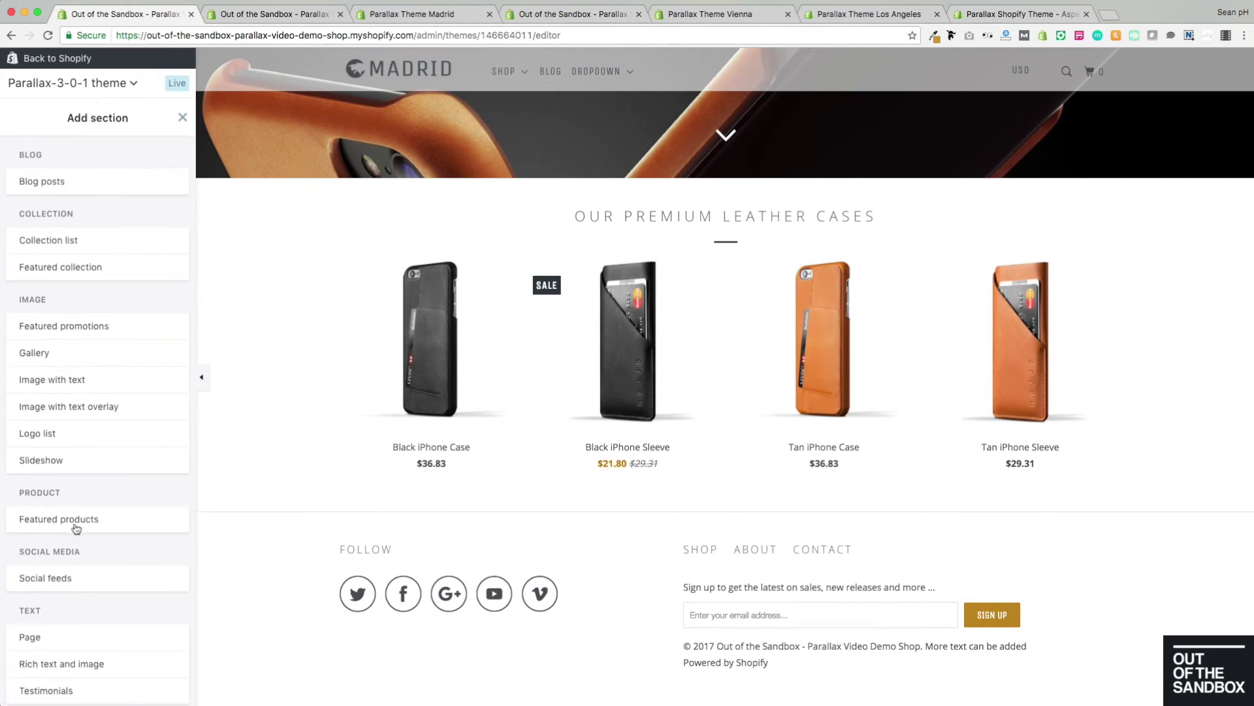
{"action": "scroll", "coordinate": [77, 528], "scroll_direction": "down", "scroll_amount": 2}
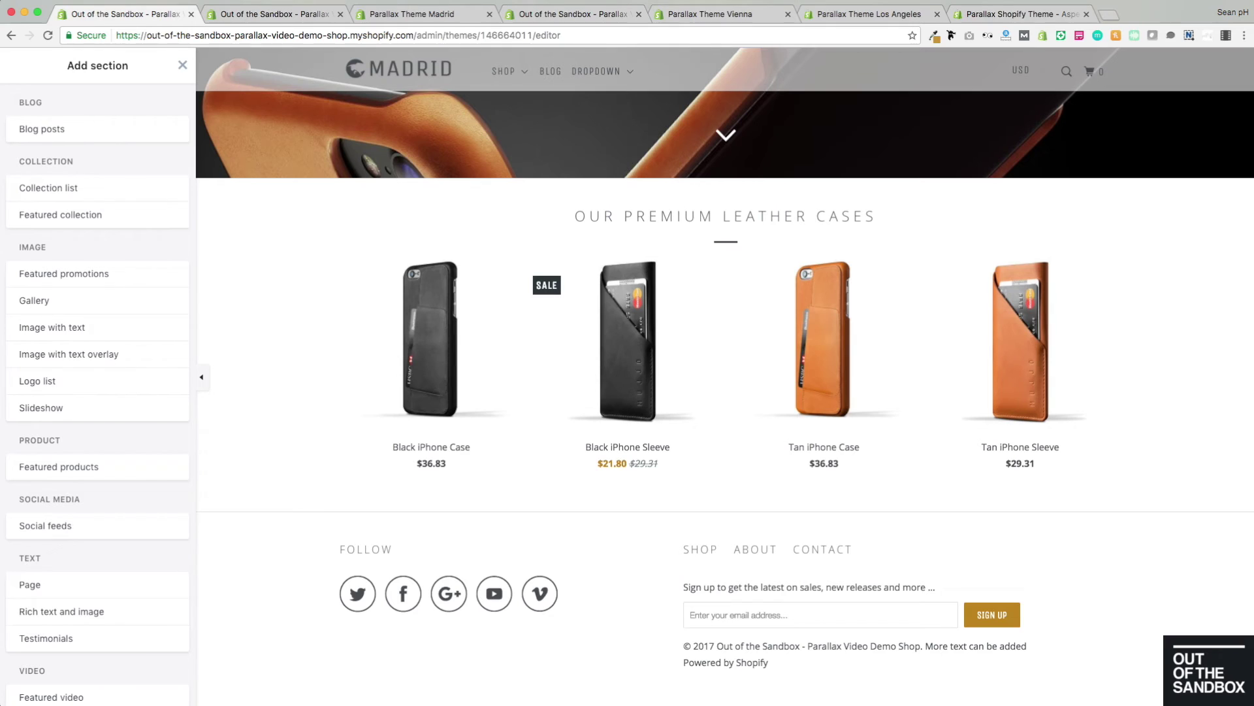
{"action": "scroll", "coordinate": [119, 569], "scroll_direction": "down", "scroll_amount": 1}
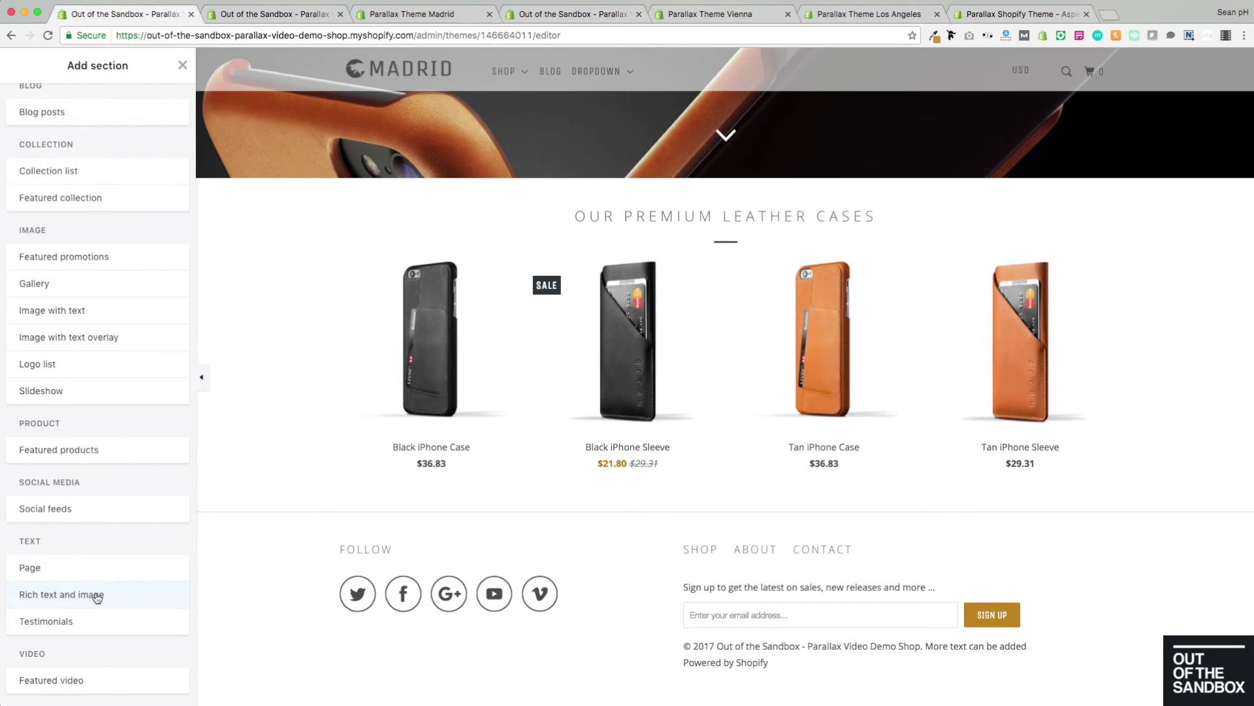
{"action": "left_click", "coordinate": [27, 597]}
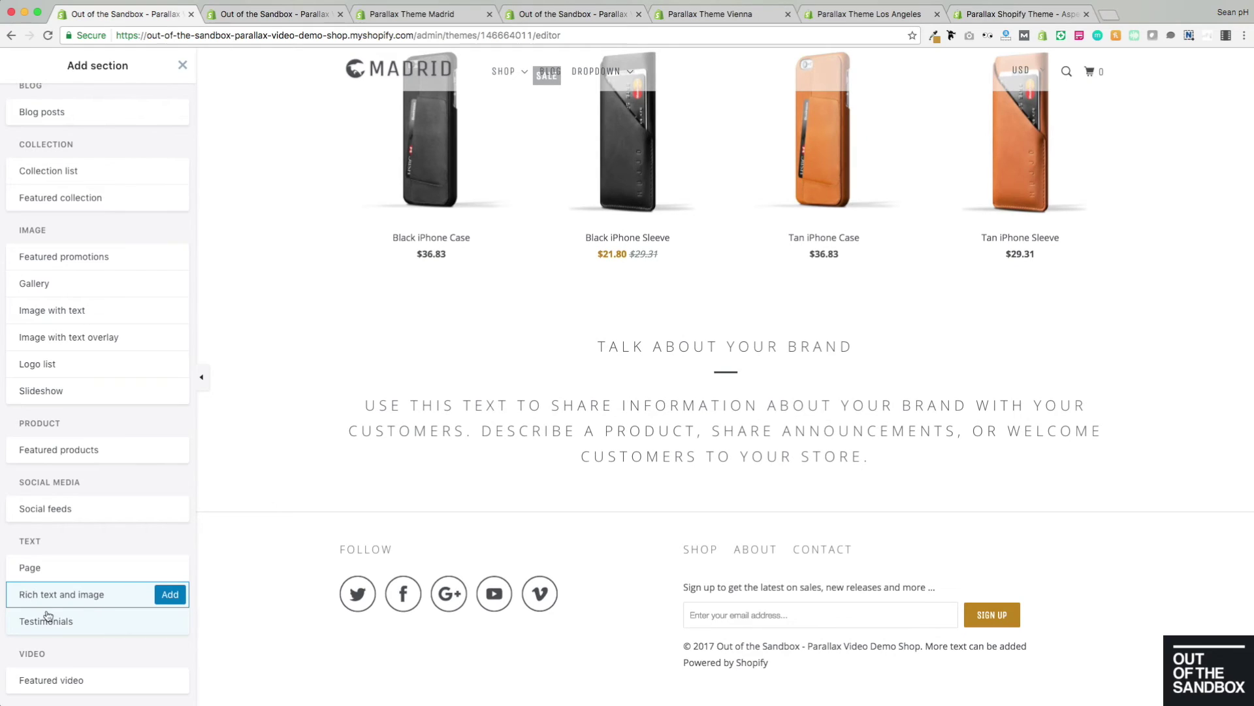
{"action": "left_click", "coordinate": [168, 595]}
Clear the default heading and body text of the Rich text and image section
{"action": "scroll", "coordinate": [157, 339], "scroll_direction": "down", "scroll_amount": 2}
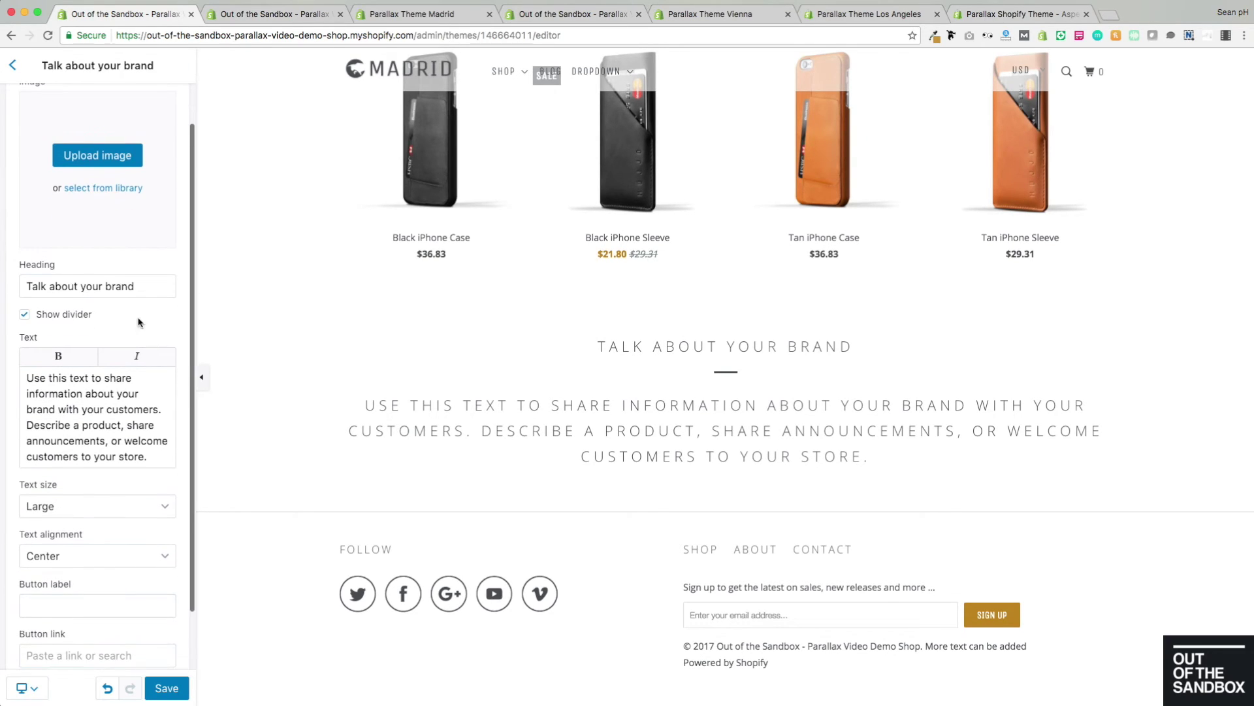
{"action": "scroll", "coordinate": [139, 321], "scroll_direction": "down", "scroll_amount": 2}
{"action": "key", "text": "BackSpace"}
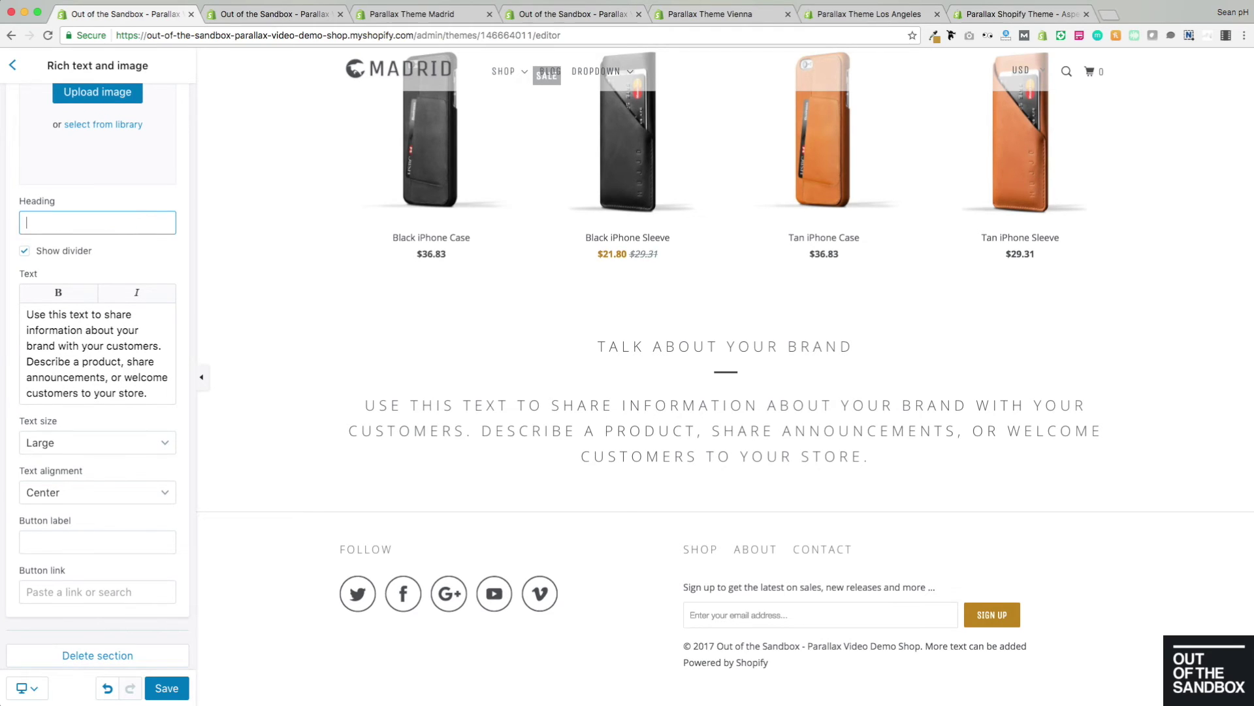
{"action": "key", "text": "super+a"}
{"action": "key", "text": "BackSpace"}
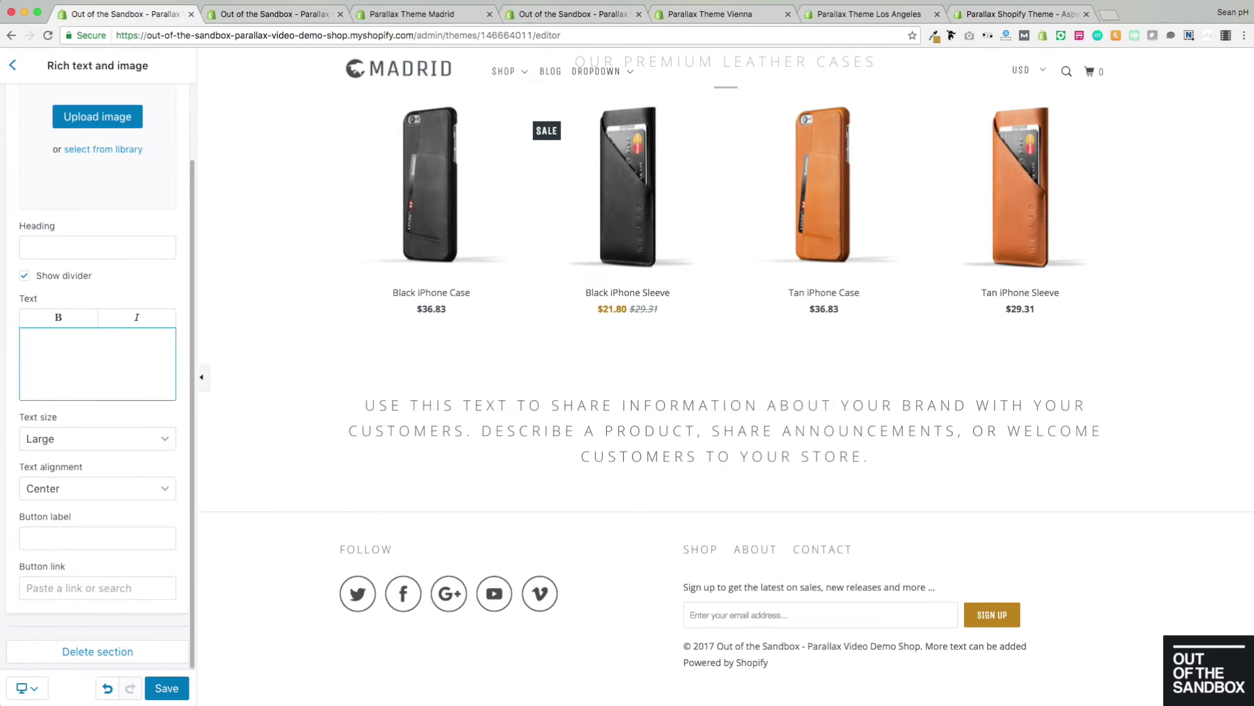
Upload horizontal image.jpg as the Rich text and image section's picture and check it in the preview
{"action": "scroll", "coordinate": [106, 372], "scroll_direction": "up", "scroll_amount": 2}
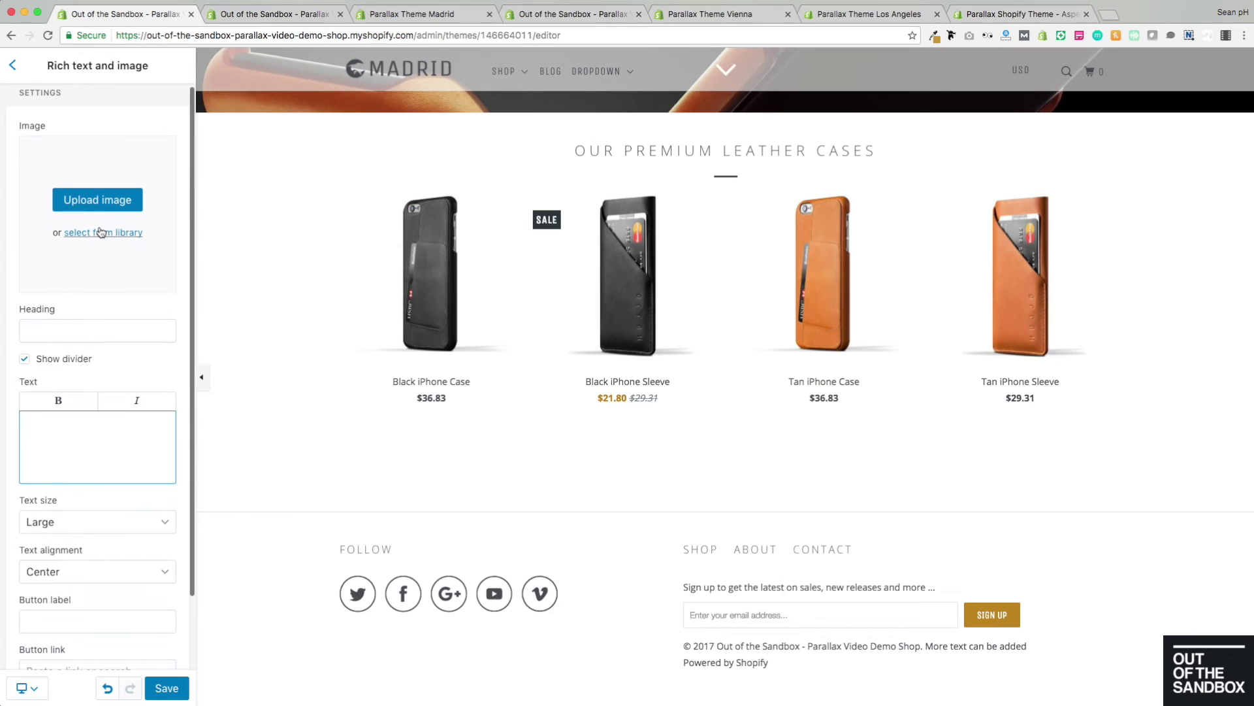
{"action": "left_click", "coordinate": [98, 199]}
{"action": "scroll", "coordinate": [718, 122], "scroll_direction": "down", "scroll_amount": 5}
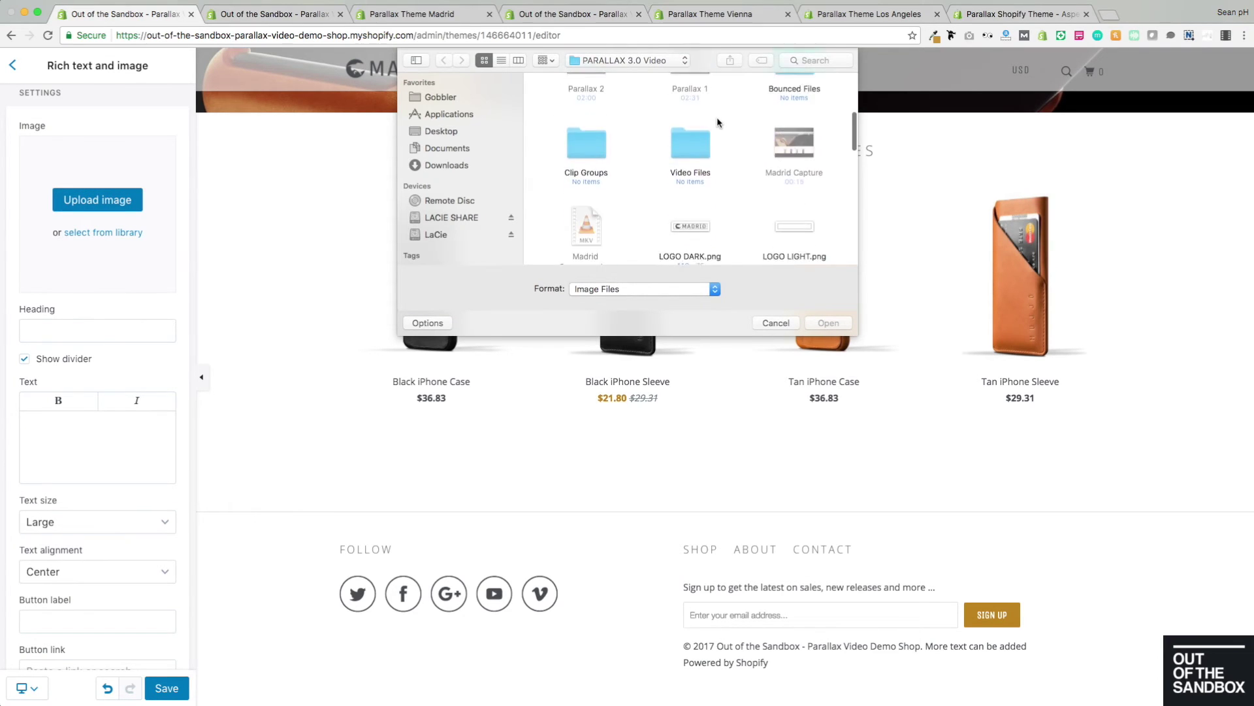
{"action": "scroll", "coordinate": [718, 122], "scroll_direction": "down", "scroll_amount": 3}
{"action": "left_click", "coordinate": [796, 105]}
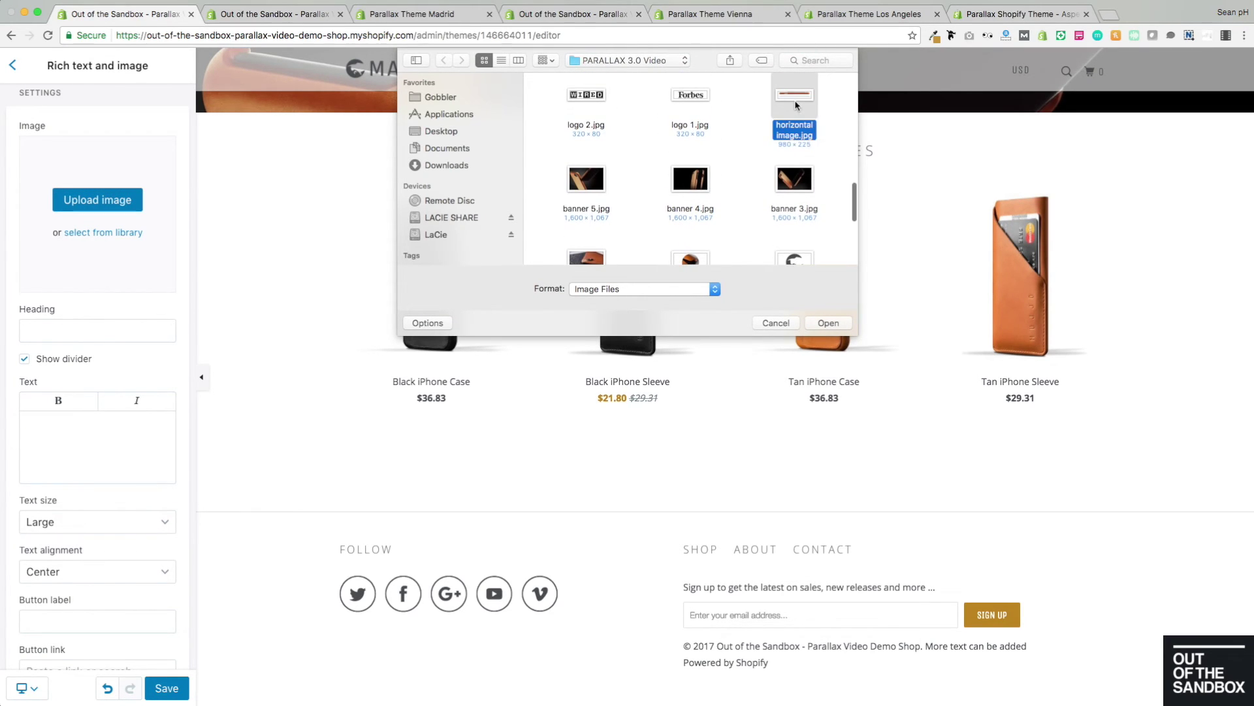
{"action": "left_click", "coordinate": [829, 323]}
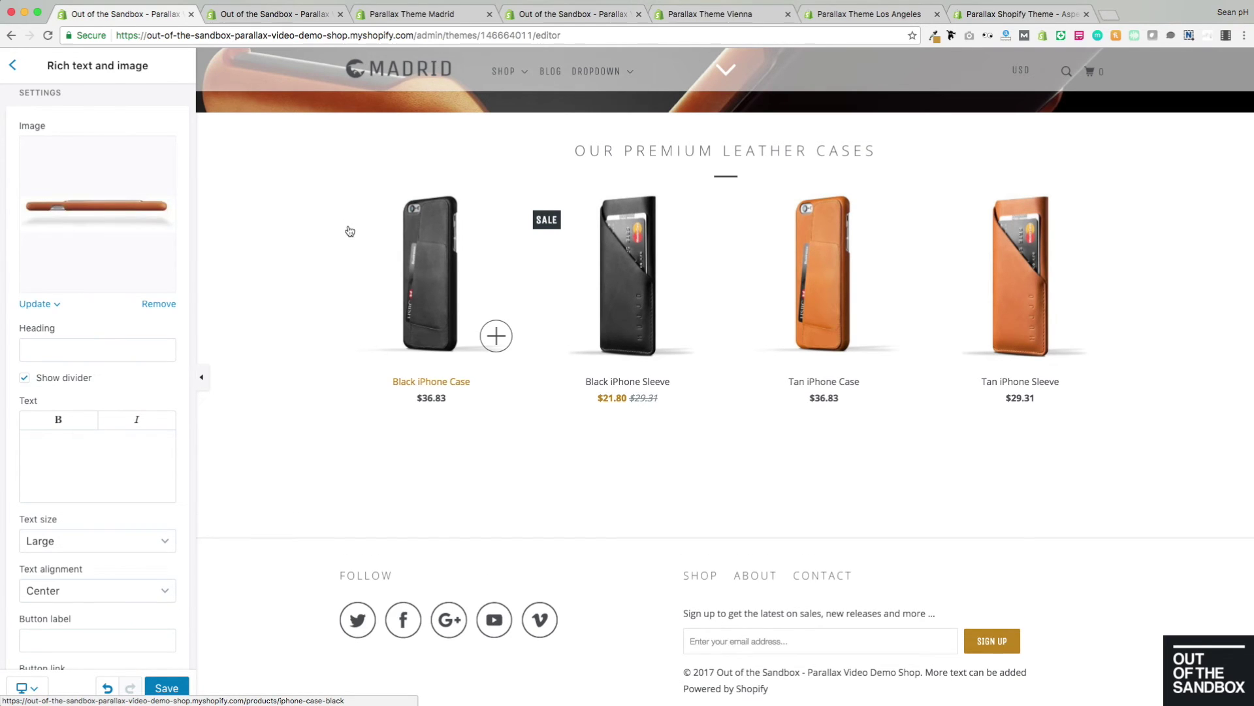
{"action": "scroll", "coordinate": [260, 163], "scroll_direction": "down", "scroll_amount": 1}
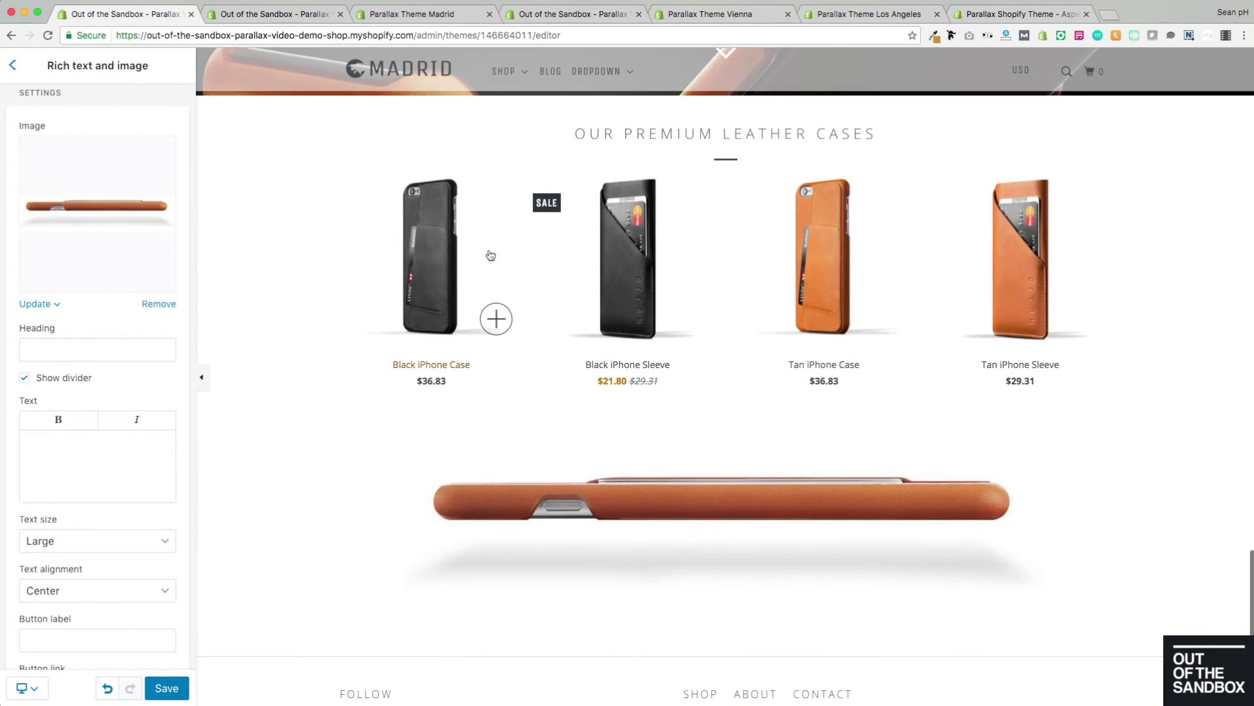
{"action": "scroll", "coordinate": [286, 254], "scroll_direction": "down", "scroll_amount": 4}
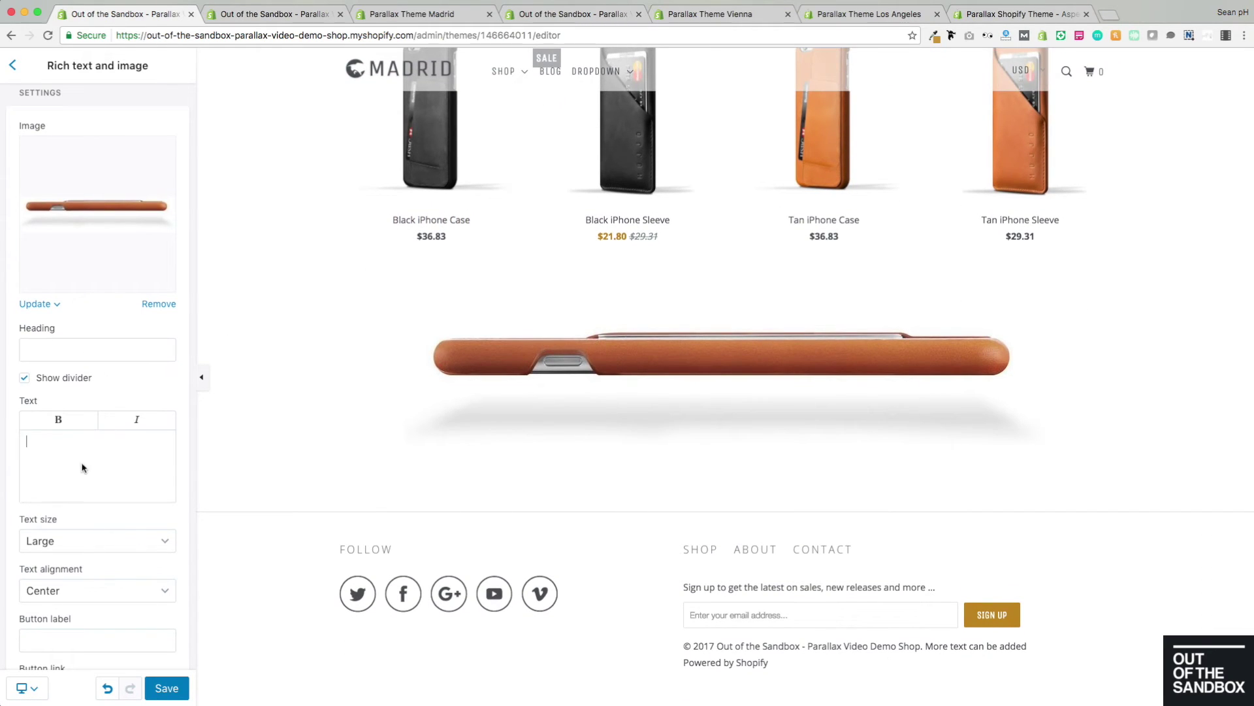
Look over the Rich text and image section's text size options and its empty text box
{"action": "scroll", "coordinate": [116, 379], "scroll_direction": "down", "scroll_amount": 3}
{"action": "left_click", "coordinate": [154, 439]}
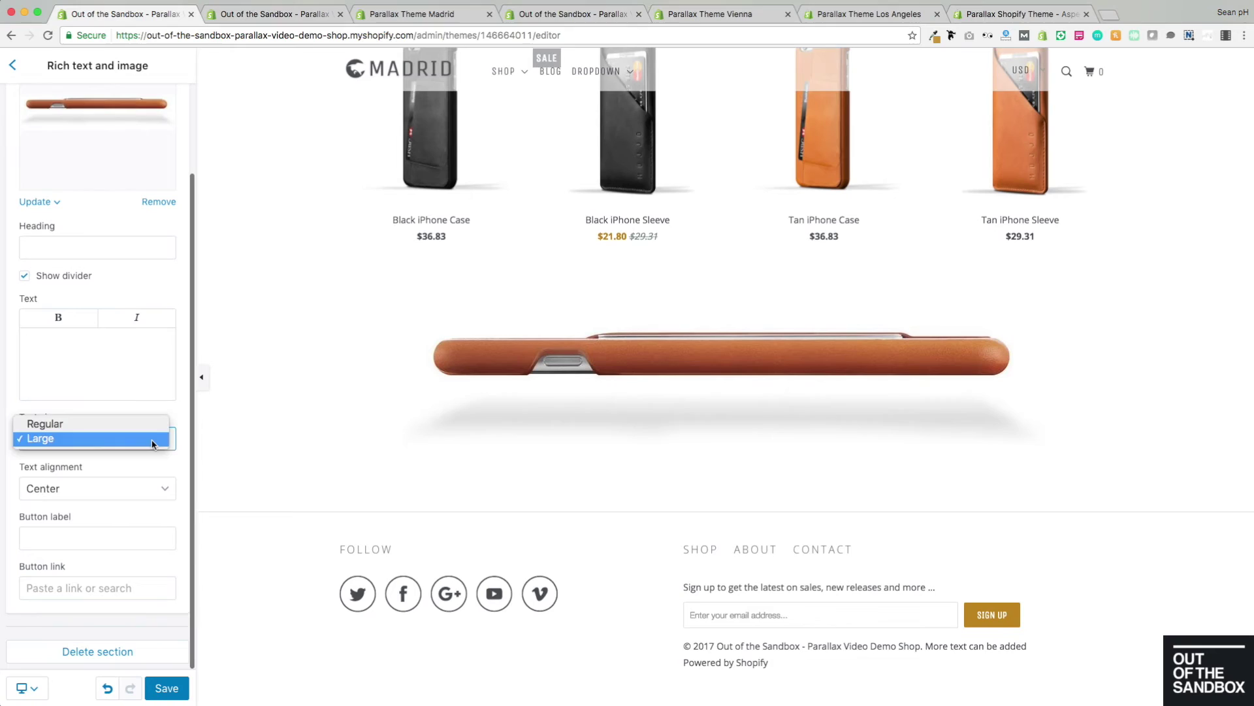
{"action": "left_click", "coordinate": [130, 374]}
{"action": "left_click", "coordinate": [84, 361]}
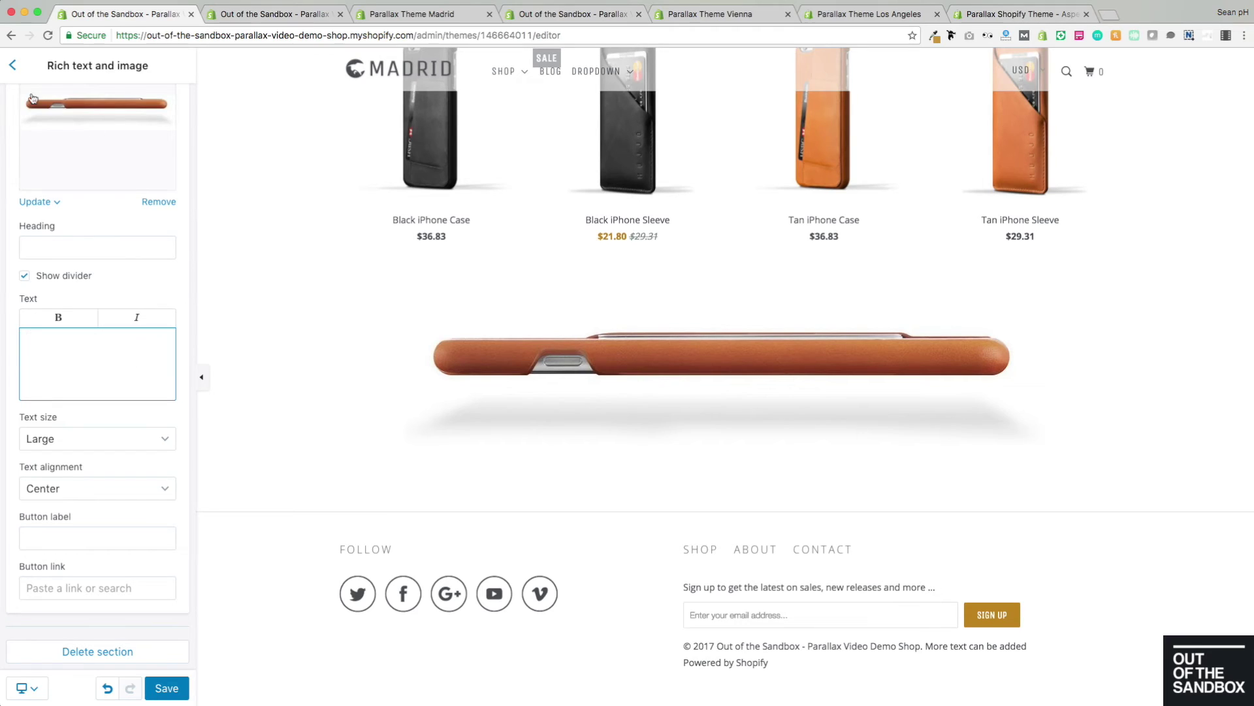
Return to the section list and add a Logo list section below the horizontal case image
{"action": "left_click", "coordinate": [13, 65]}
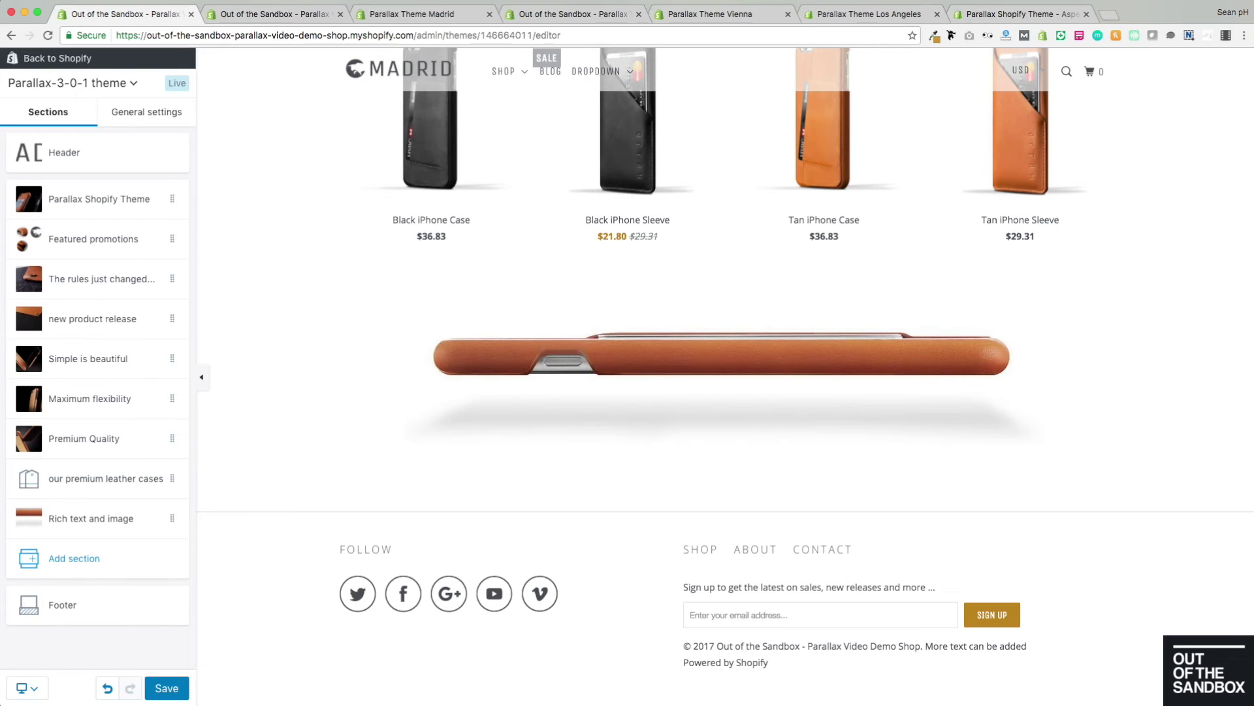
{"action": "left_click", "coordinate": [58, 560]}
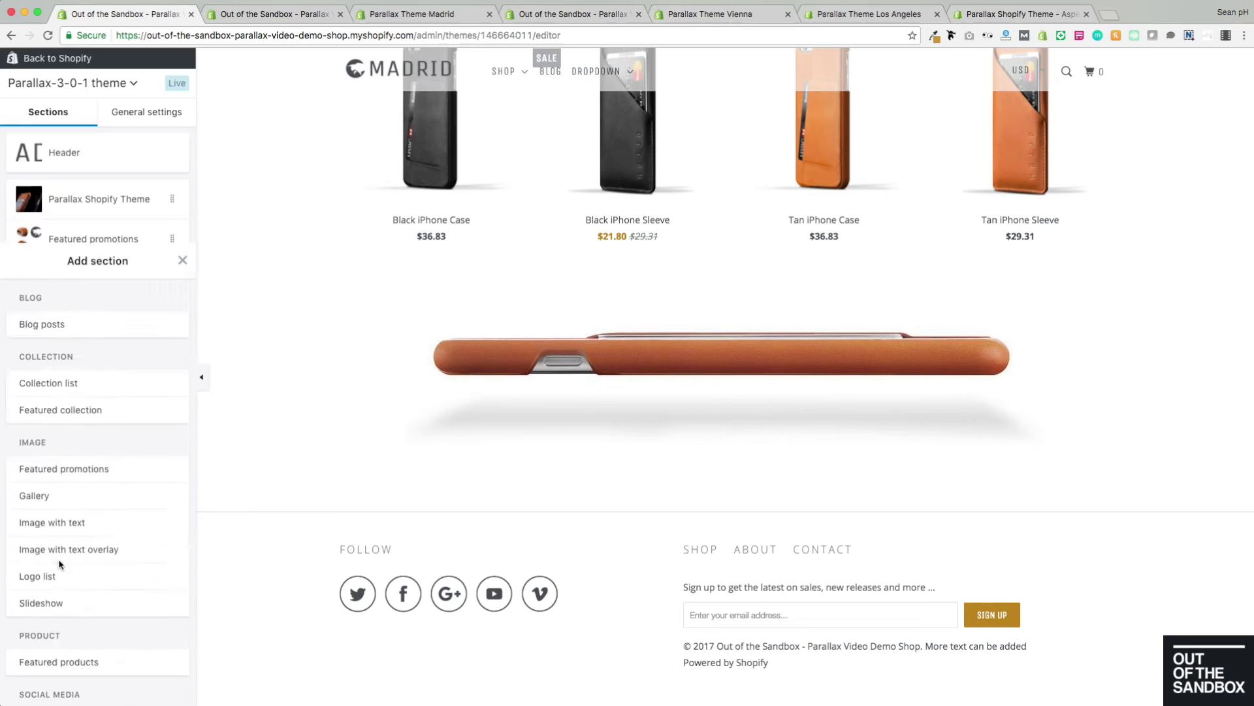
{"action": "left_click", "coordinate": [53, 381]}
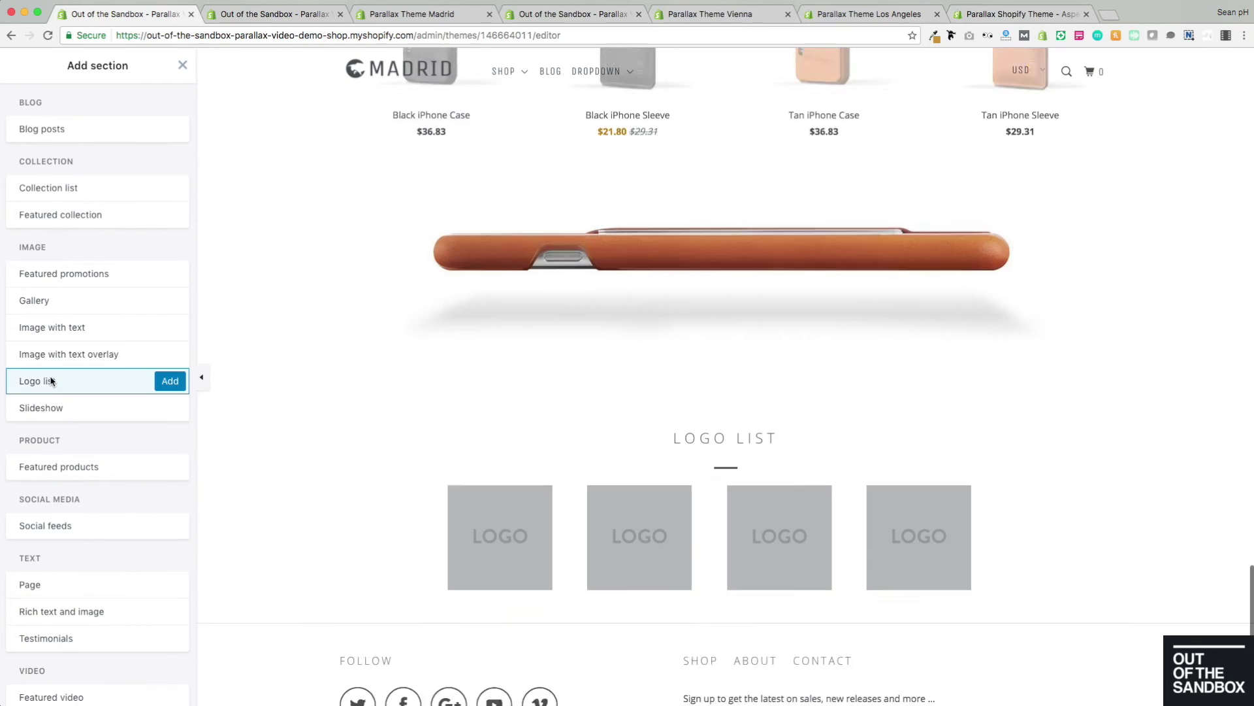
{"action": "left_click", "coordinate": [170, 382]}
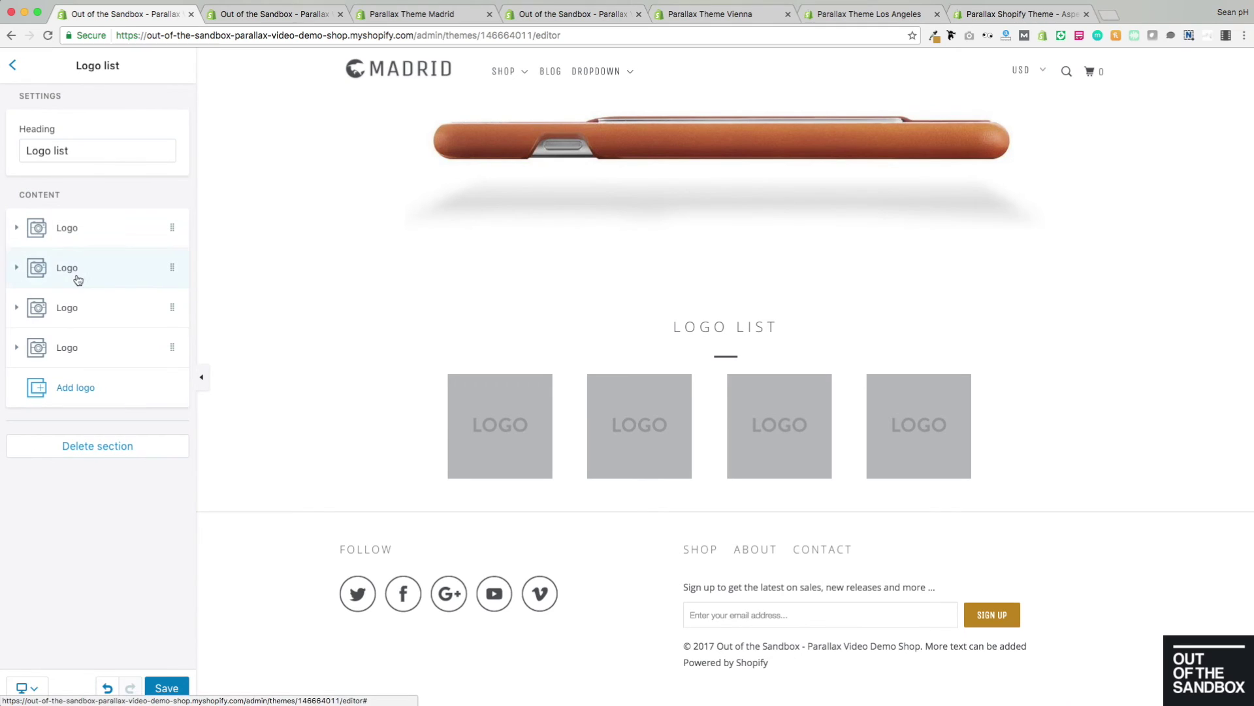
Add a fifth logo block to the Logo list and review its image and link settings
{"action": "left_click", "coordinate": [83, 400]}
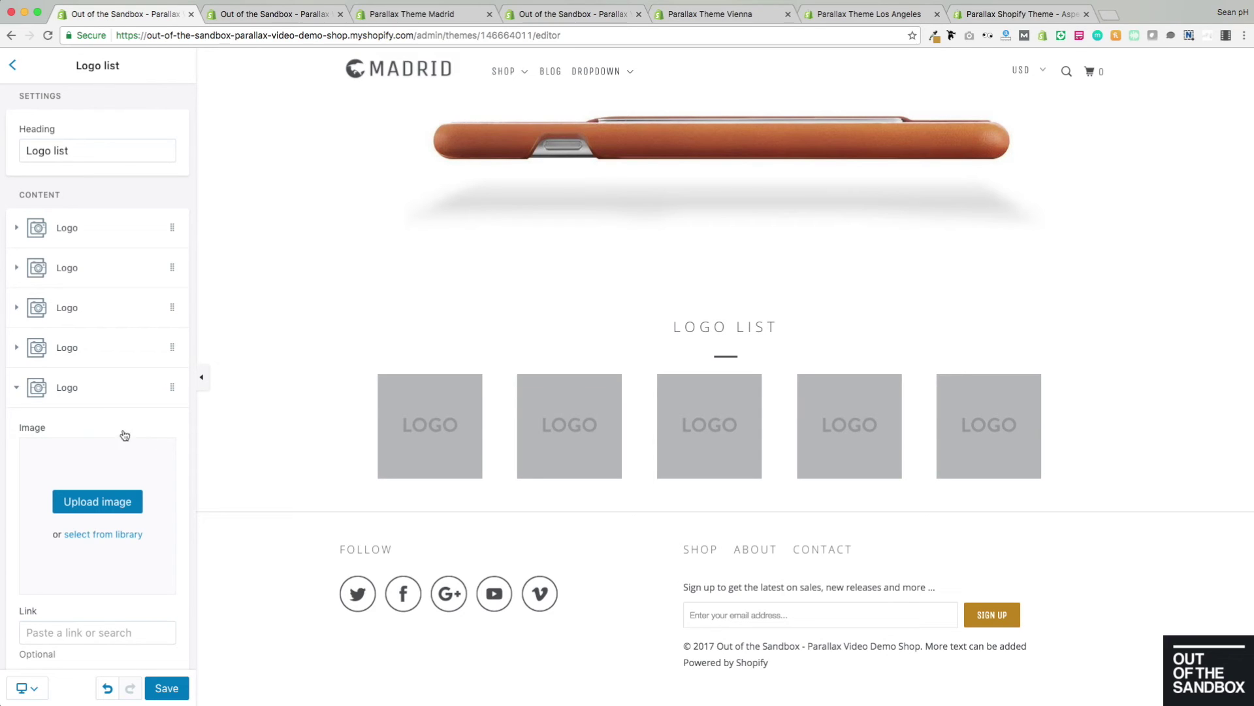
{"action": "scroll", "coordinate": [127, 432], "scroll_direction": "down", "scroll_amount": 3}
{"action": "scroll", "coordinate": [112, 370], "scroll_direction": "up", "scroll_amount": 2}
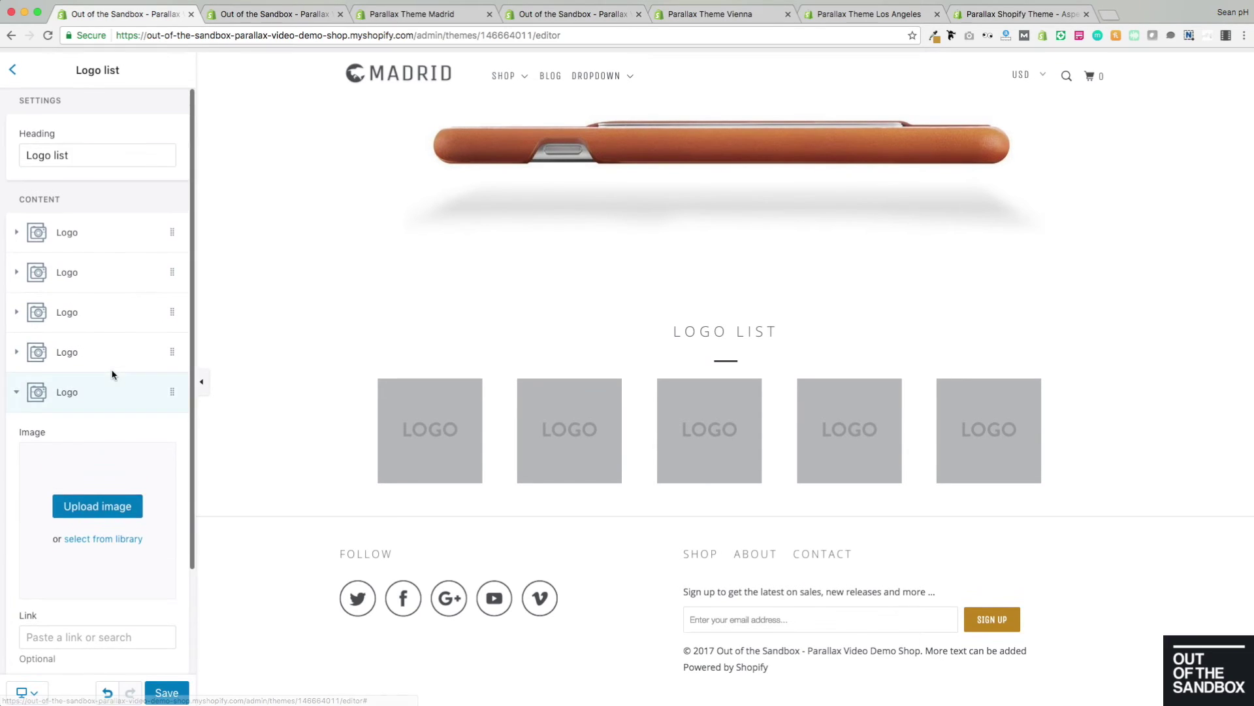
{"action": "scroll", "coordinate": [98, 261], "scroll_direction": "down", "scroll_amount": 2}
{"action": "scroll", "coordinate": [98, 261], "scroll_direction": "down", "scroll_amount": 1}
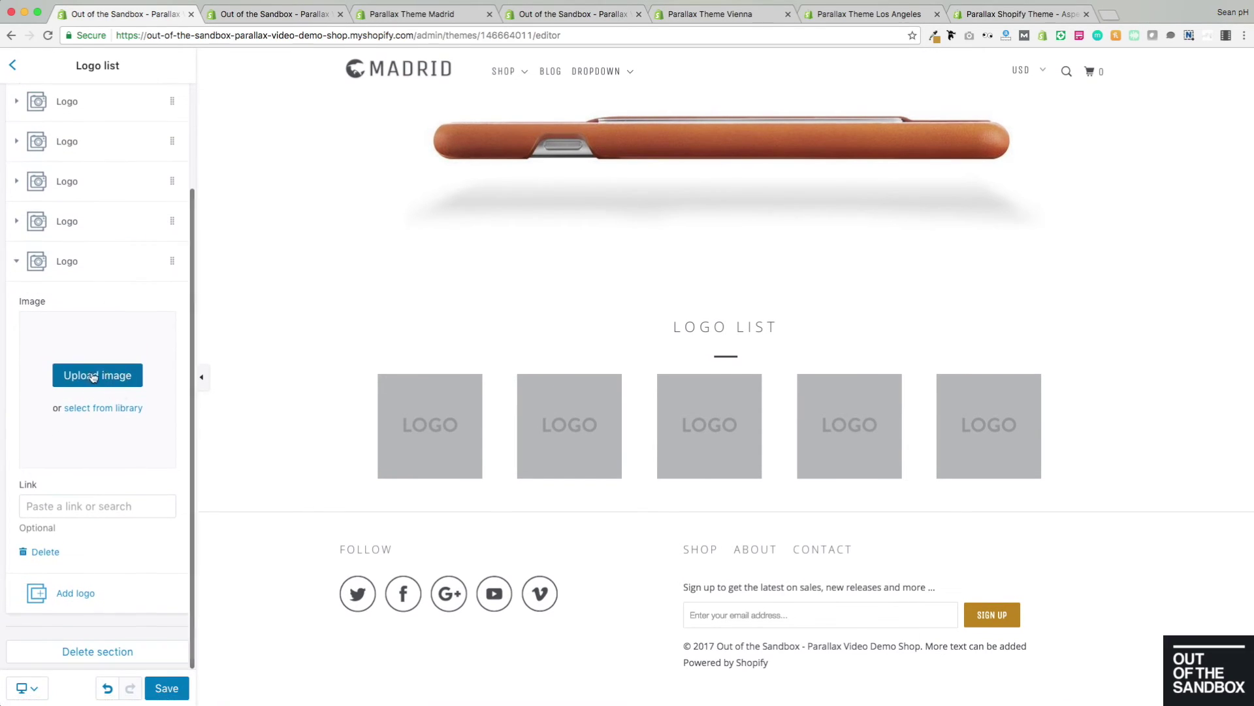
{"action": "scroll", "coordinate": [108, 434], "scroll_direction": "up", "scroll_amount": 2}
{"action": "scroll", "coordinate": [108, 434], "scroll_direction": "up", "scroll_amount": 1}
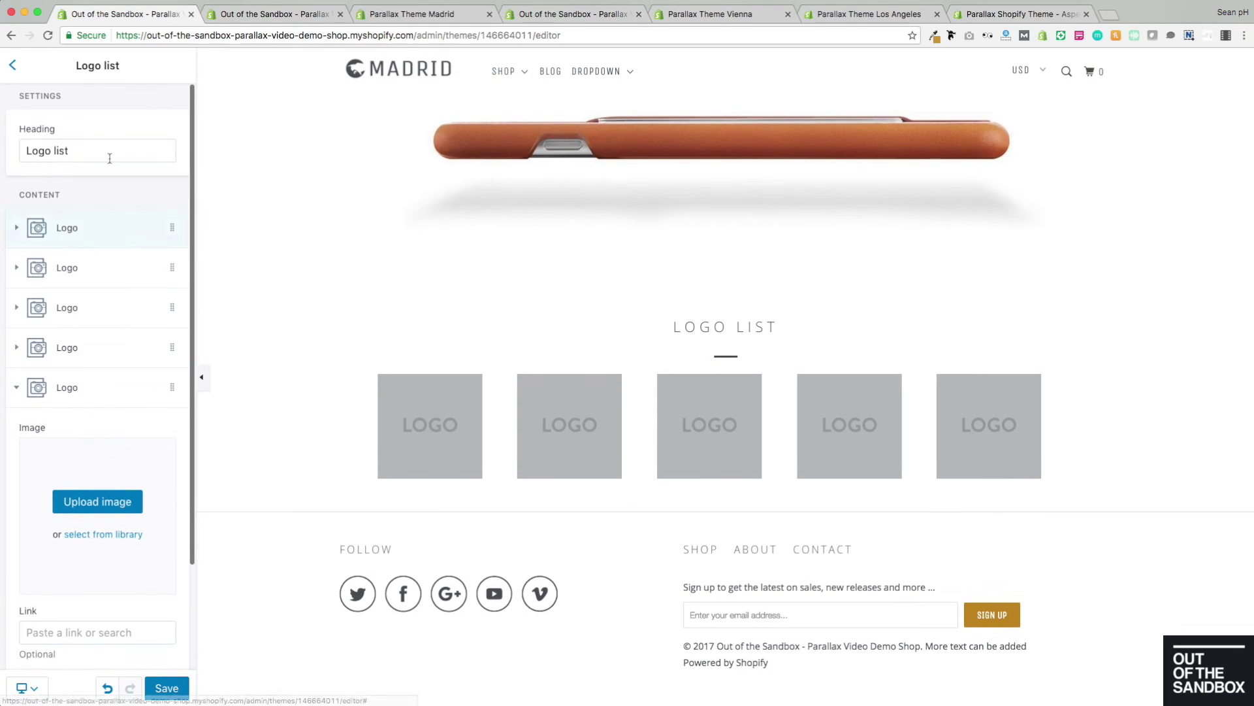
Set the Logo list heading to "as featured in" and upload logo 1.jpg as the first logo block's image
{"action": "left_click_drag", "start_coordinate": [84, 149], "coordinate": [5, 142]}
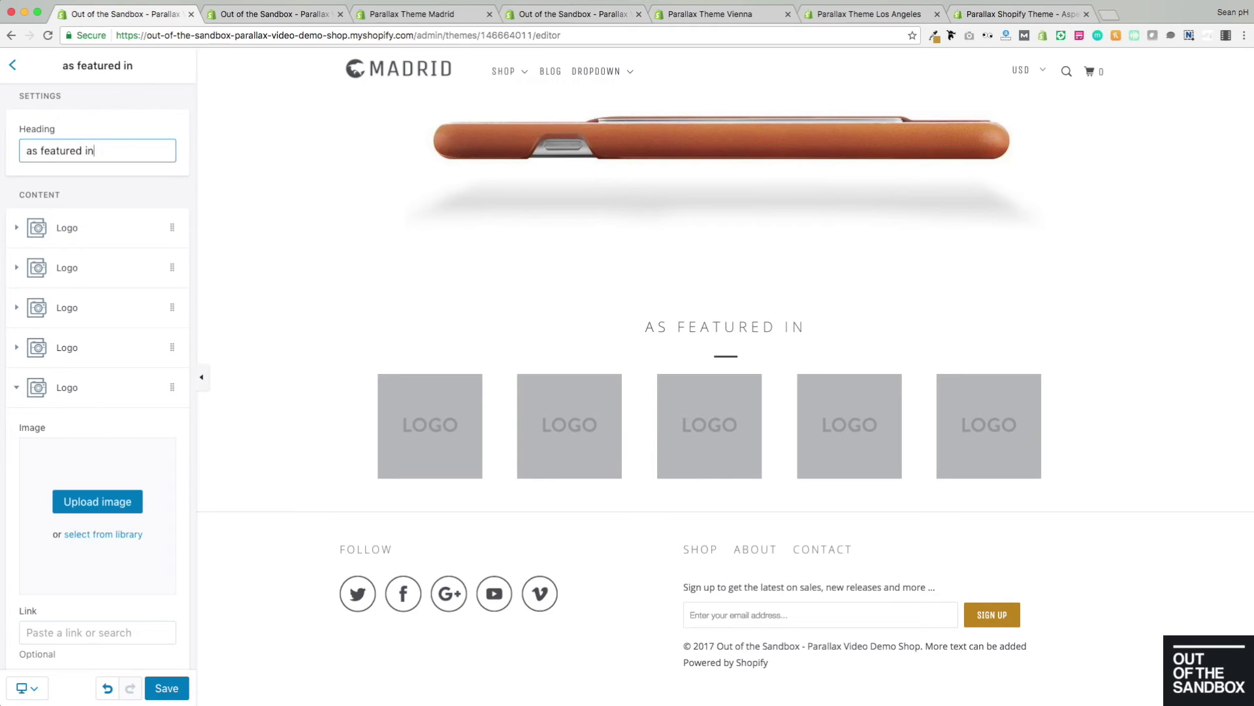
{"action": "scroll", "coordinate": [118, 228], "scroll_direction": "down", "scroll_amount": 3}
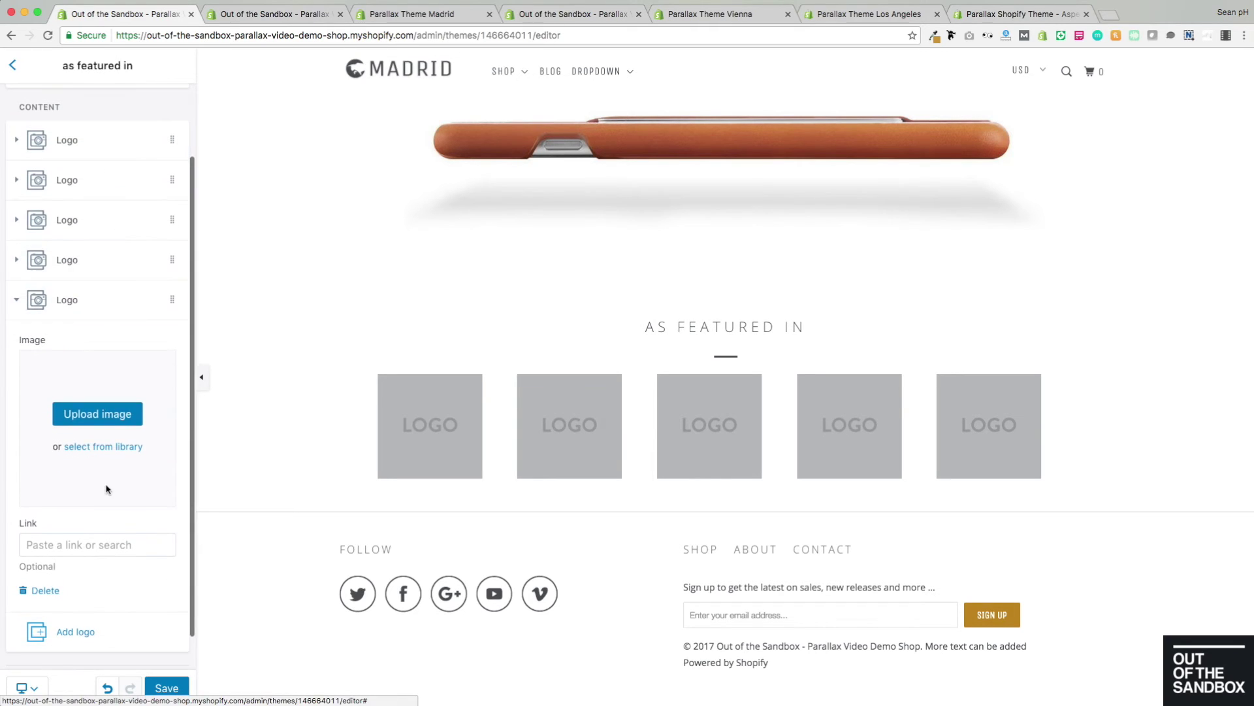
{"action": "left_click", "coordinate": [83, 155]}
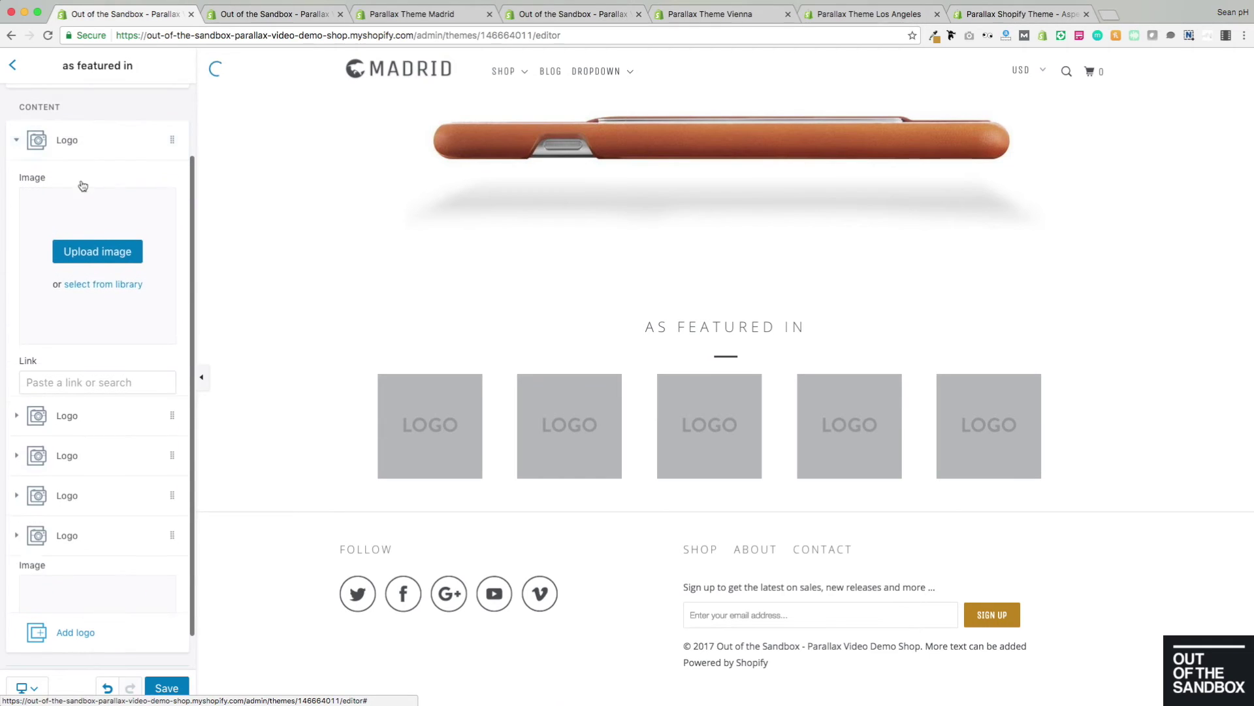
{"action": "left_click", "coordinate": [106, 258]}
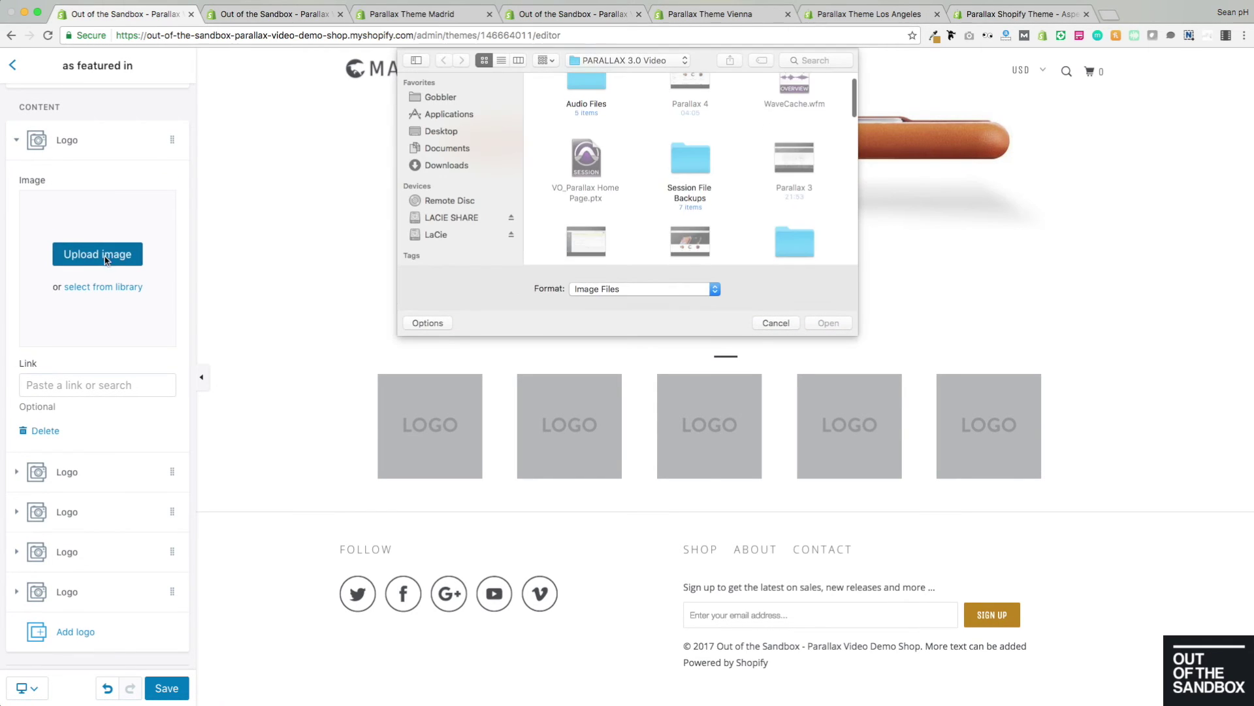
{"action": "scroll", "coordinate": [722, 187], "scroll_direction": "down", "scroll_amount": 1}
{"action": "scroll", "coordinate": [722, 188], "scroll_direction": "down", "scroll_amount": 5}
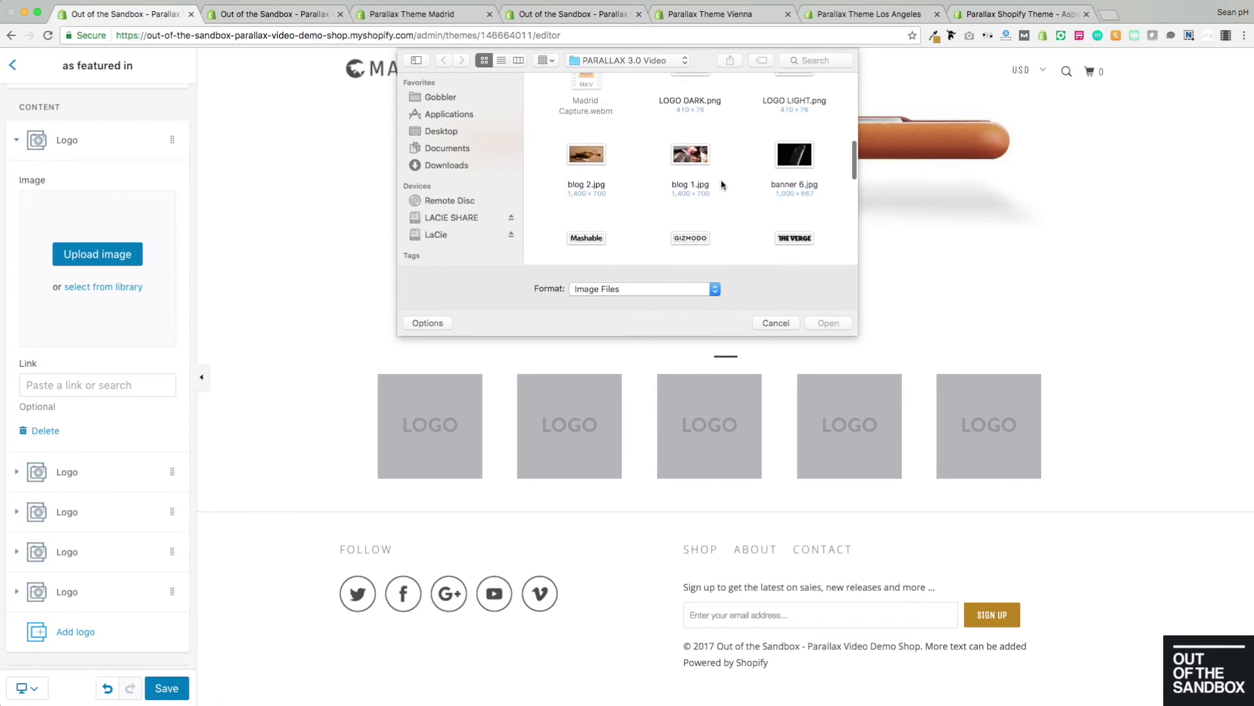
{"action": "scroll", "coordinate": [703, 183], "scroll_direction": "down", "scroll_amount": 2}
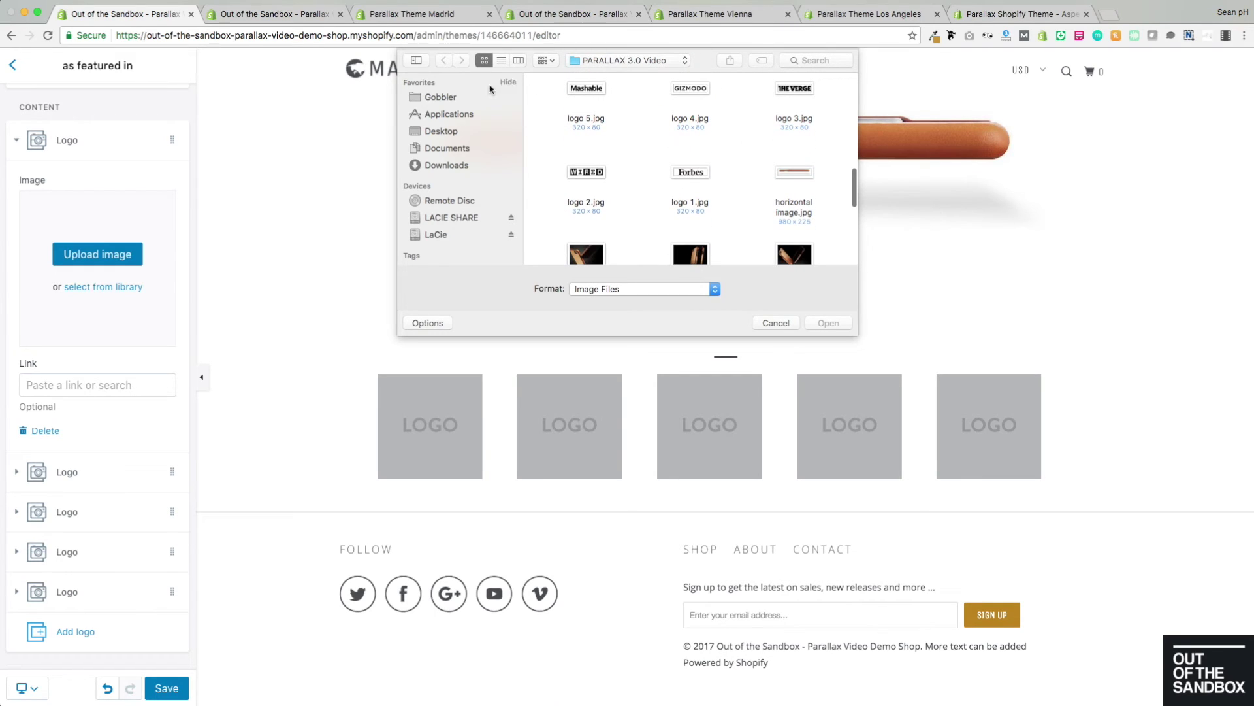
{"action": "left_click", "coordinate": [683, 173]}
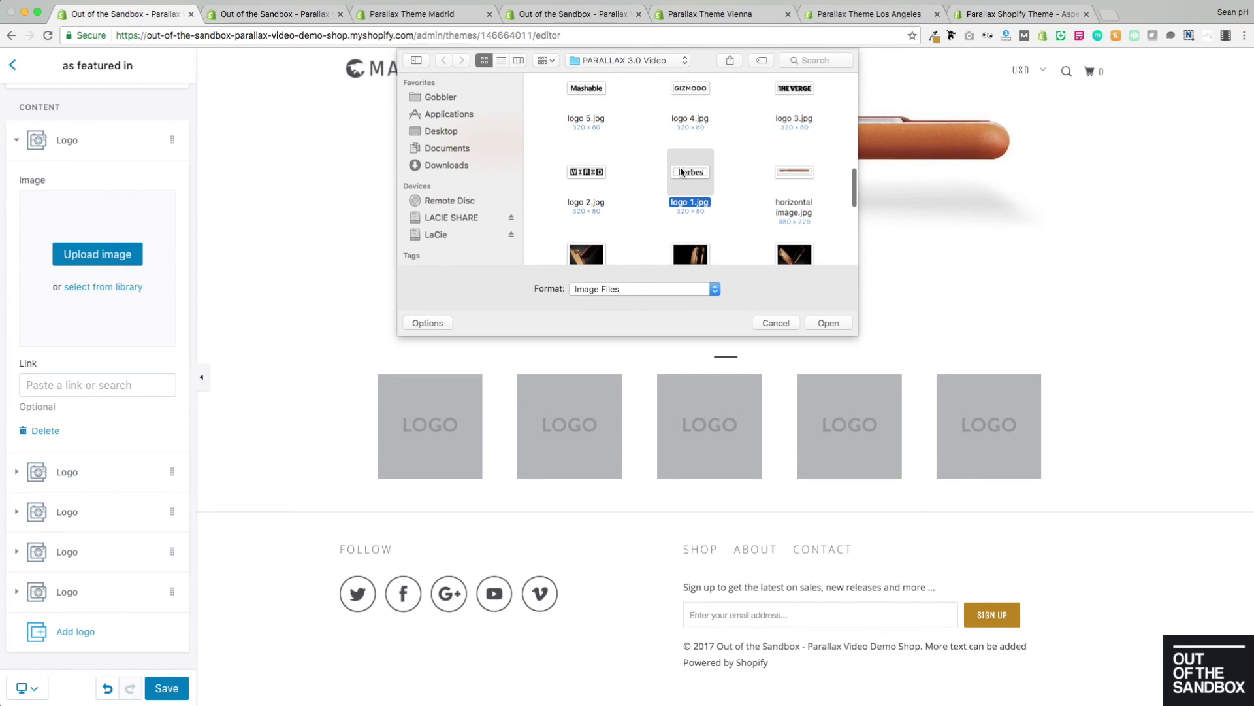
{"action": "left_click", "coordinate": [829, 323]}
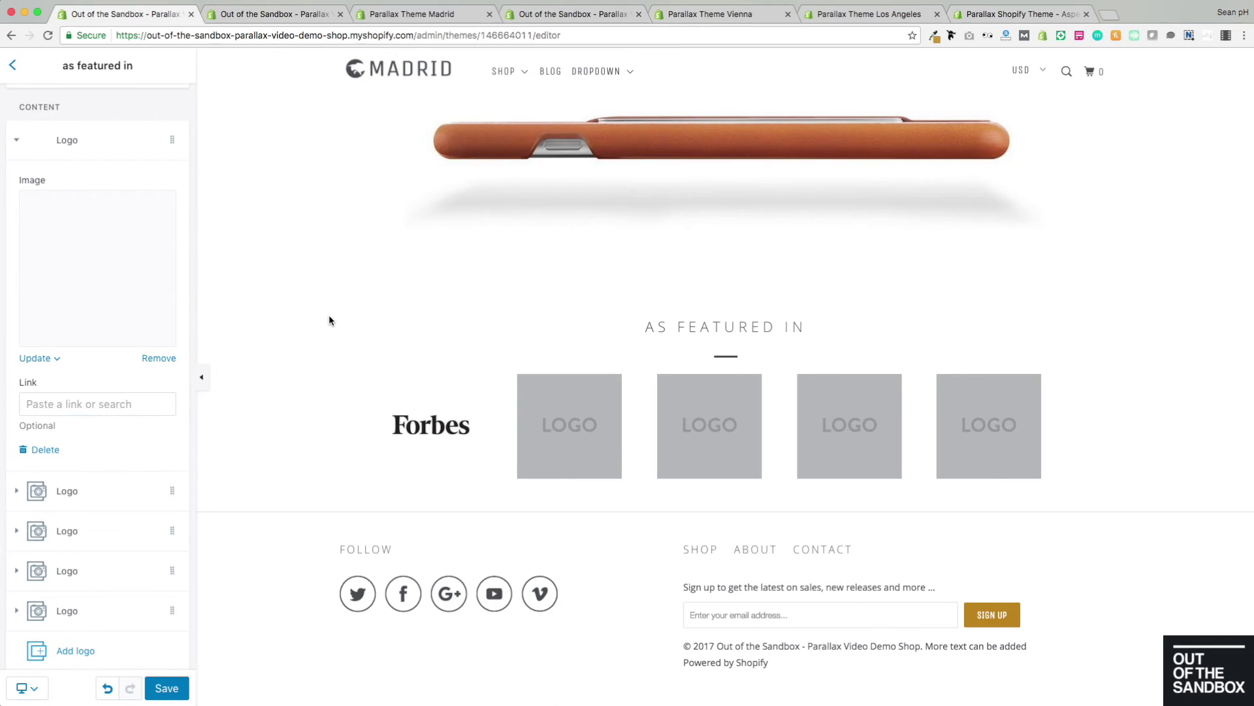
Look over the link destination options for the Forbes logo without choosing one
{"action": "left_click", "coordinate": [88, 404]}
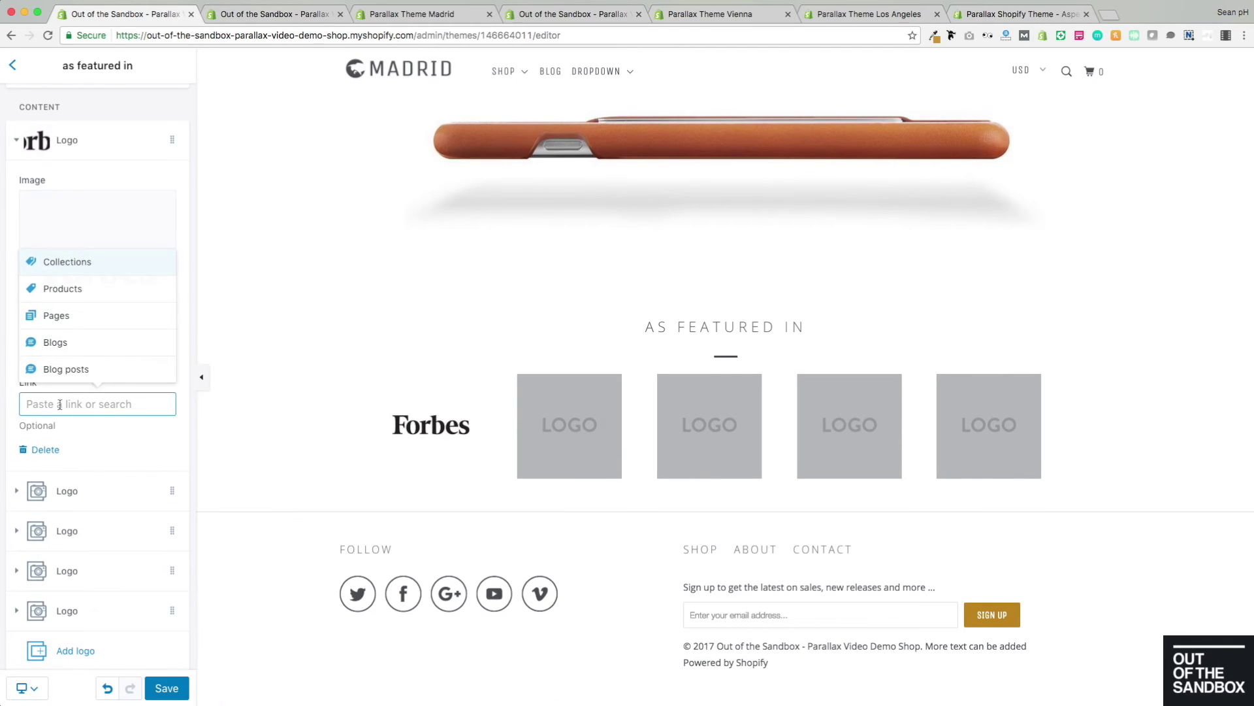
{"action": "left_click", "coordinate": [140, 428]}
{"action": "left_click", "coordinate": [58, 405]}
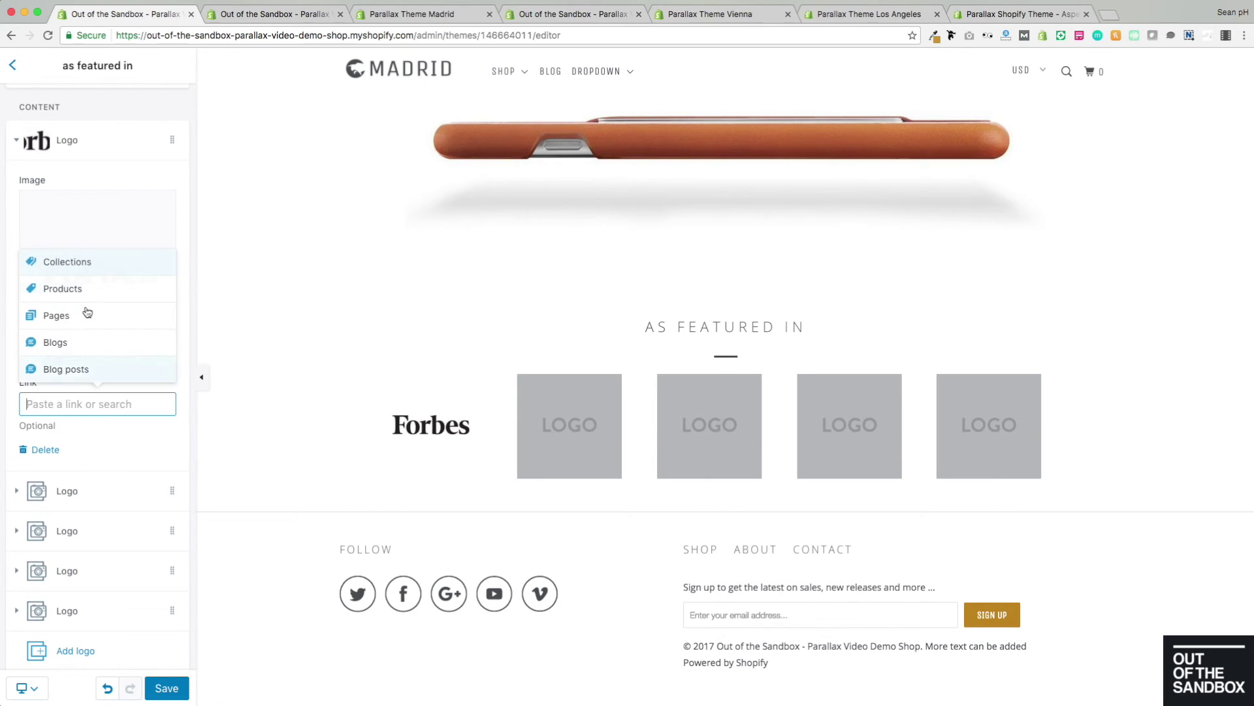
{"action": "left_click", "coordinate": [132, 436]}
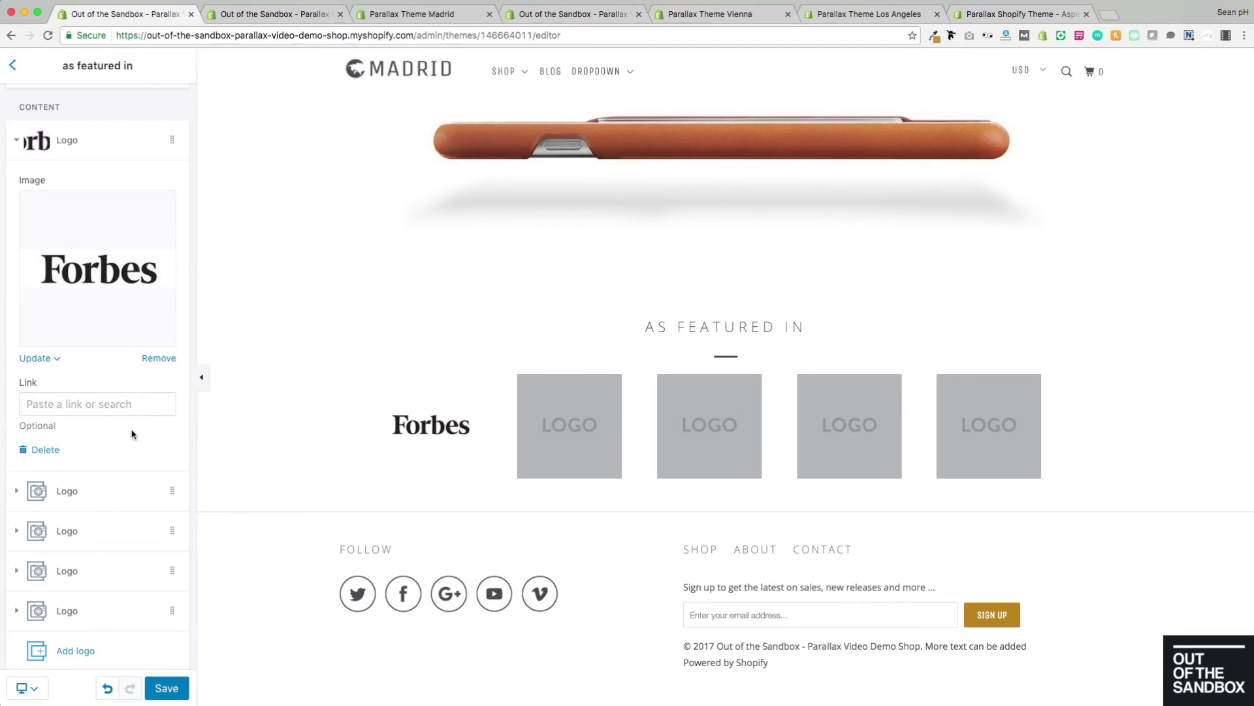
Fill the remaining four logo blocks with the Gizmodo, Mashable, Wired and The Verge images
{"action": "scroll", "coordinate": [136, 426], "scroll_direction": "down", "scroll_amount": 2}
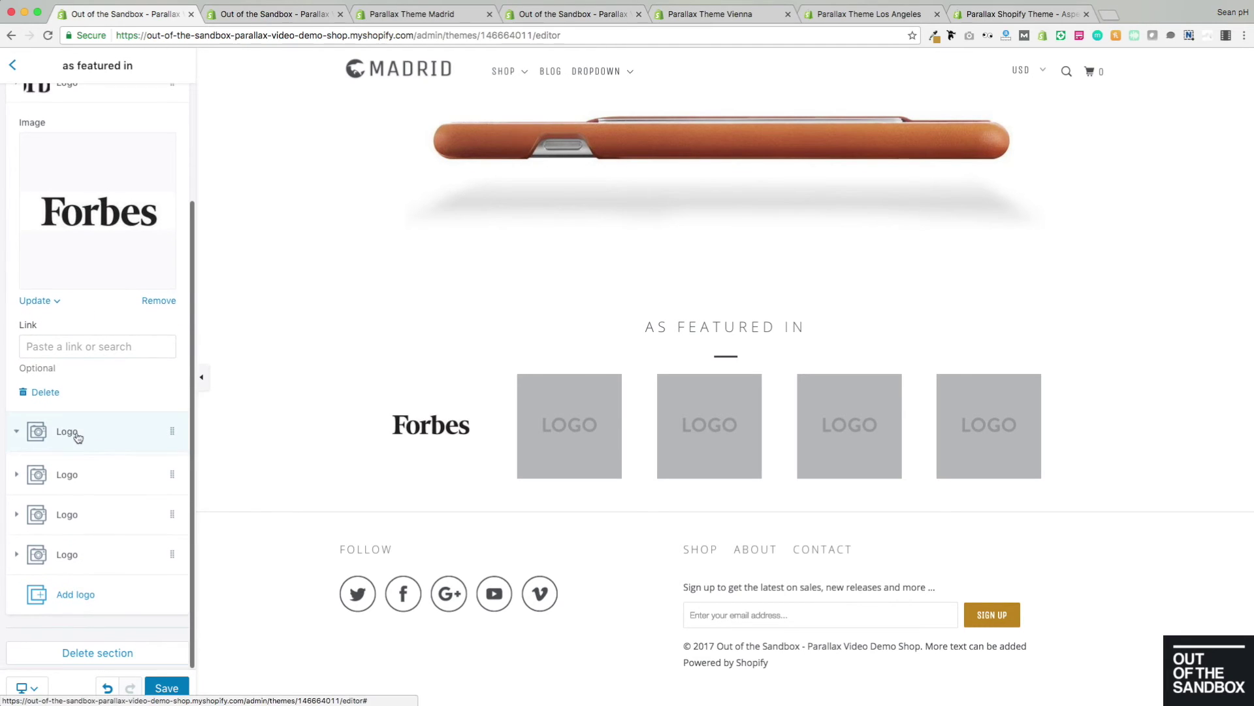
{"action": "left_click", "coordinate": [76, 434]}
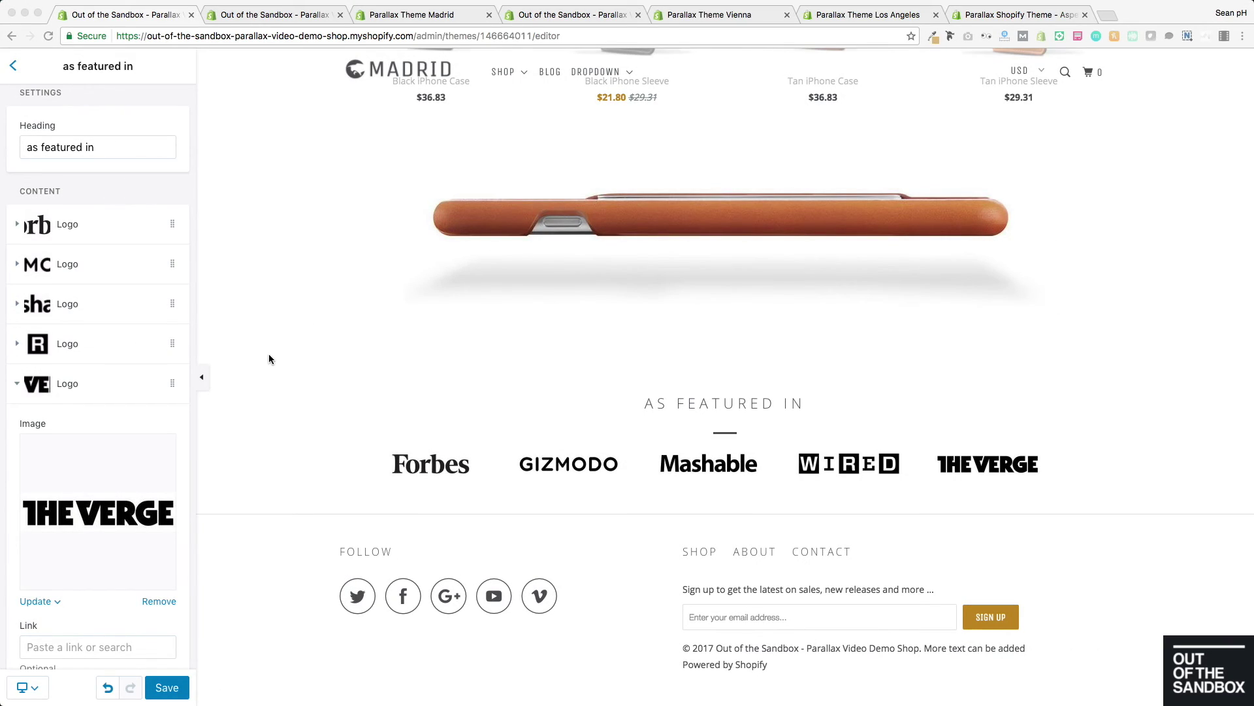
Reorder the logos to Forbes, The Verge, Gizmodo, Wired, Mashable and save the theme
{"action": "scroll", "coordinate": [168, 426], "scroll_direction": "down", "scroll_amount": 1}
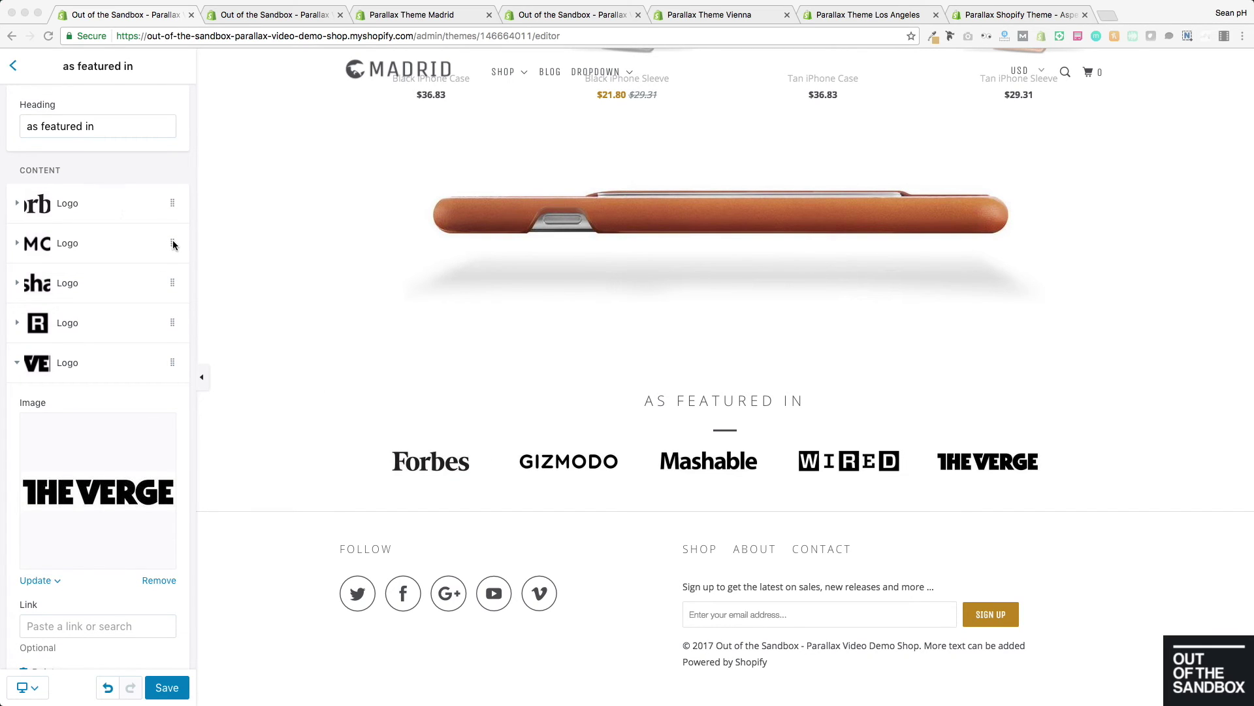
{"action": "mouse_move", "coordinate": [172, 282]}
{"action": "left_mouse_down"}
{"action": "mouse_move", "coordinate": [173, 238]}
{"action": "mouse_move", "coordinate": [168, 372]}
{"action": "mouse_move", "coordinate": [165, 285]}
{"action": "left_mouse_up"}
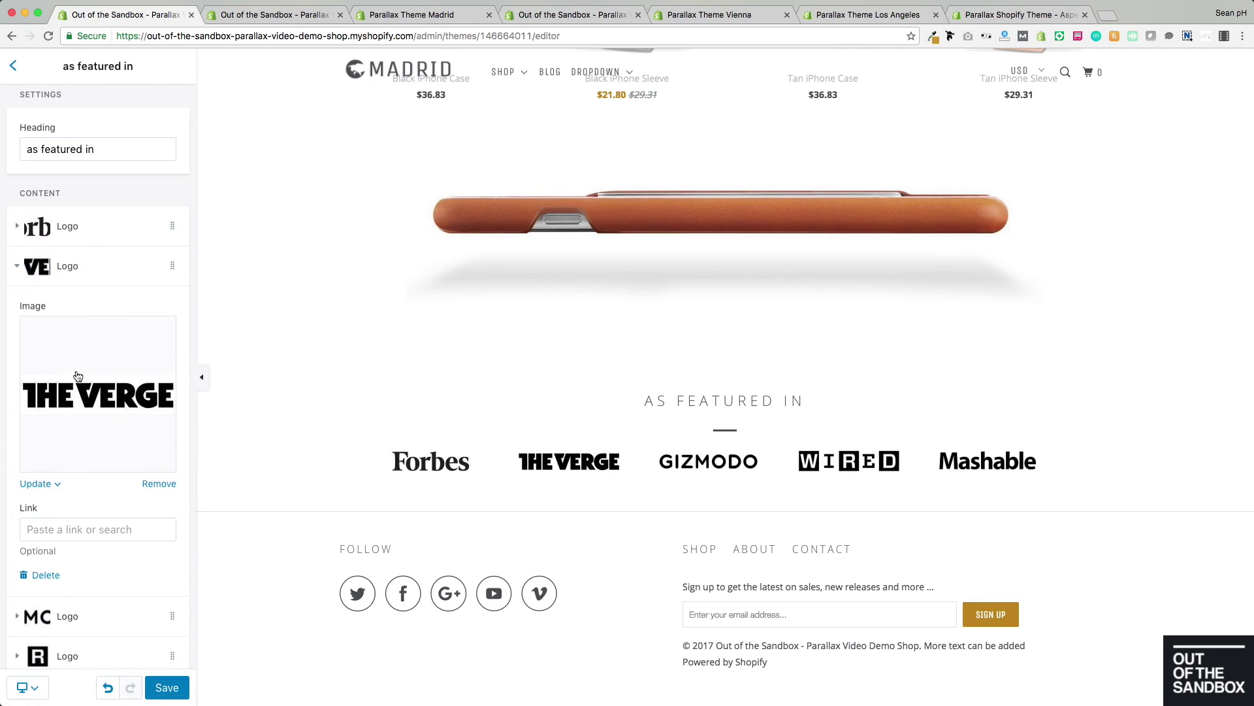
{"action": "scroll", "coordinate": [117, 522], "scroll_direction": "down", "scroll_amount": 5}
{"action": "left_click", "coordinate": [149, 685]}
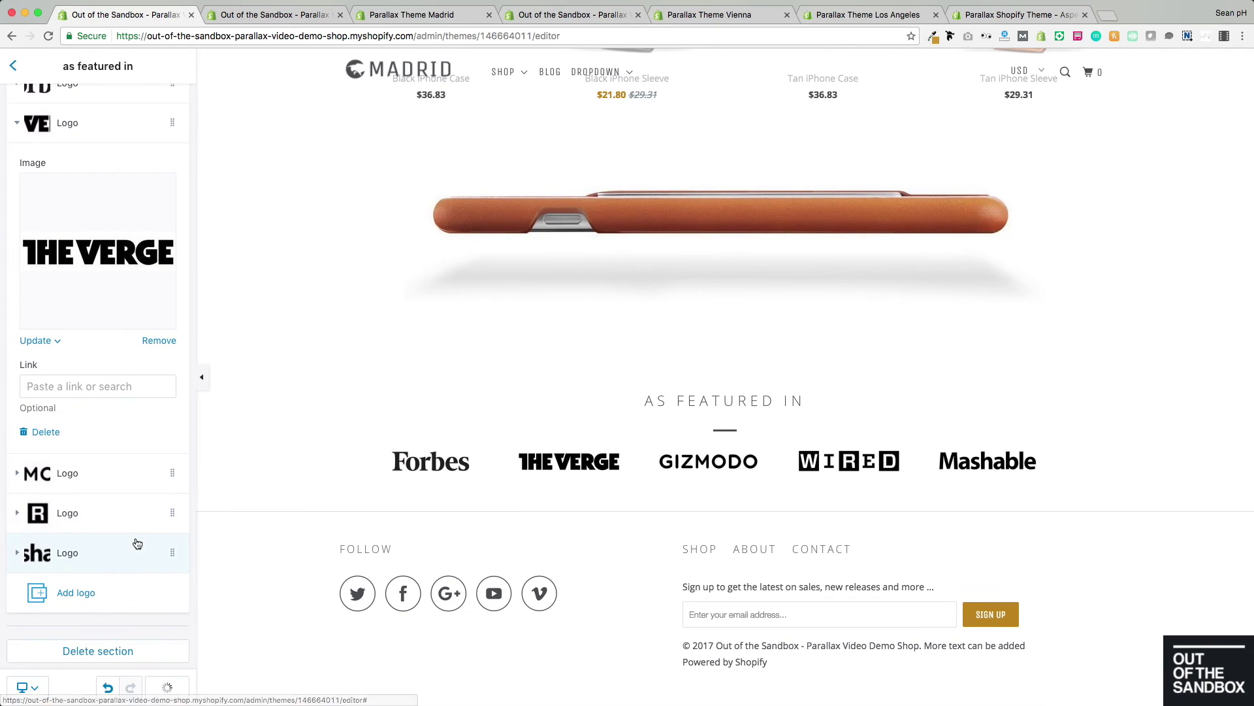
Add a Testimonials section below the "as featured in" logo list and clear its heading
{"action": "left_click", "coordinate": [16, 63]}
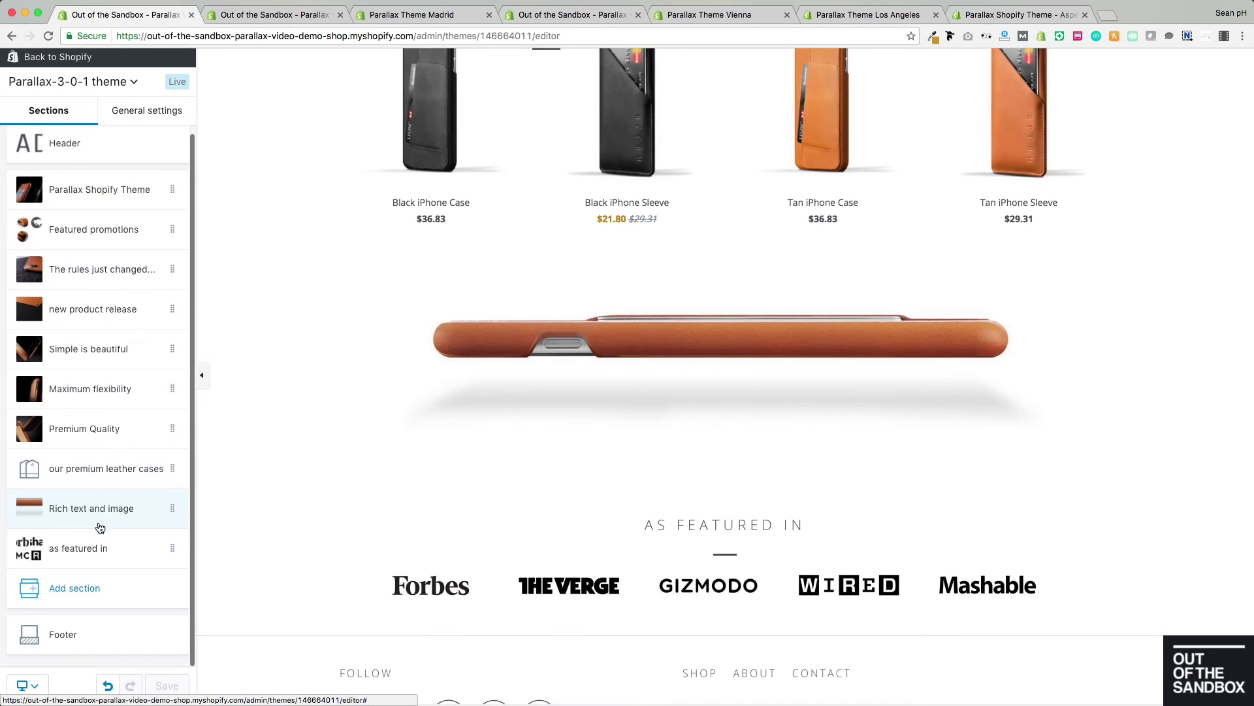
{"action": "left_click", "coordinate": [33, 596]}
{"action": "scroll", "coordinate": [81, 599], "scroll_direction": "down", "scroll_amount": 2}
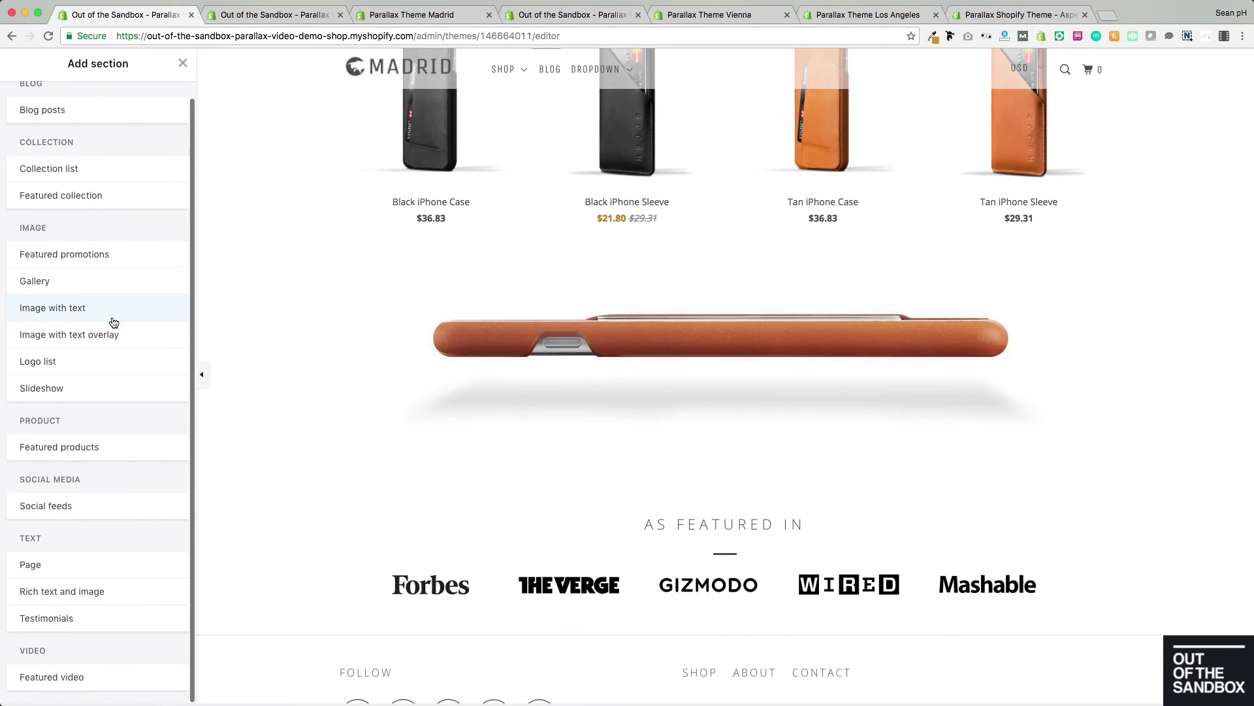
{"action": "left_click", "coordinate": [85, 619]}
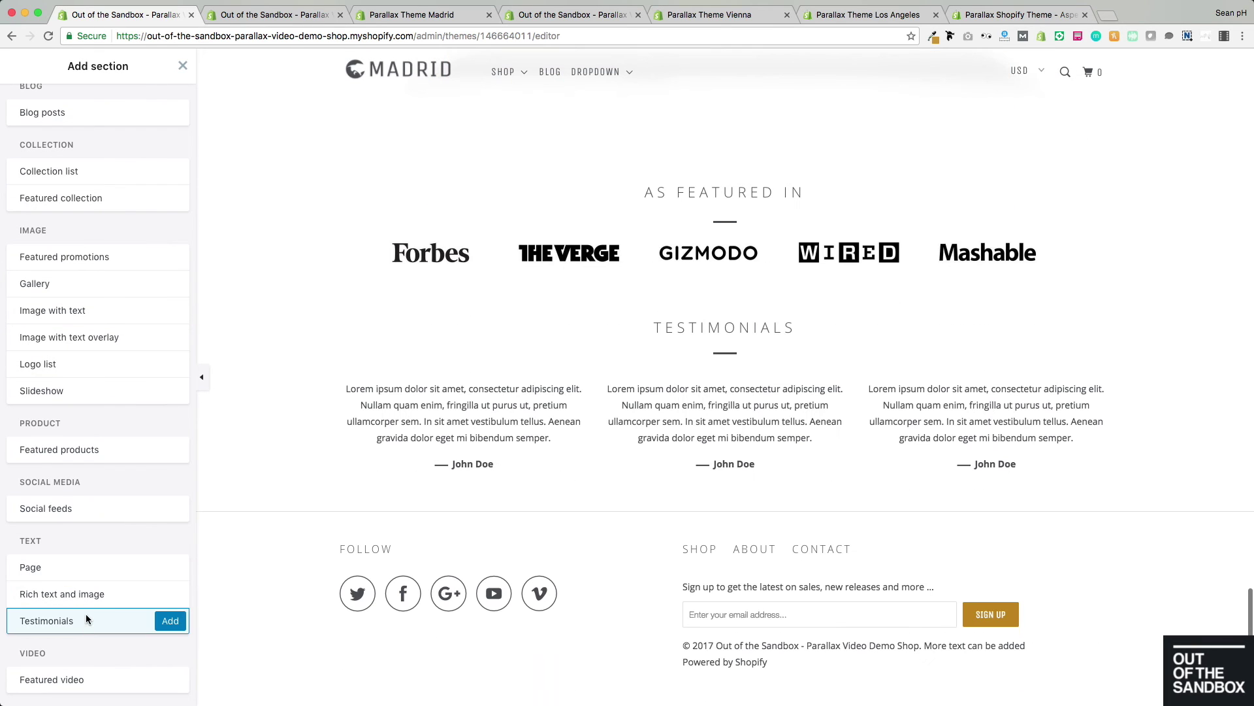
{"action": "left_click", "coordinate": [180, 624]}
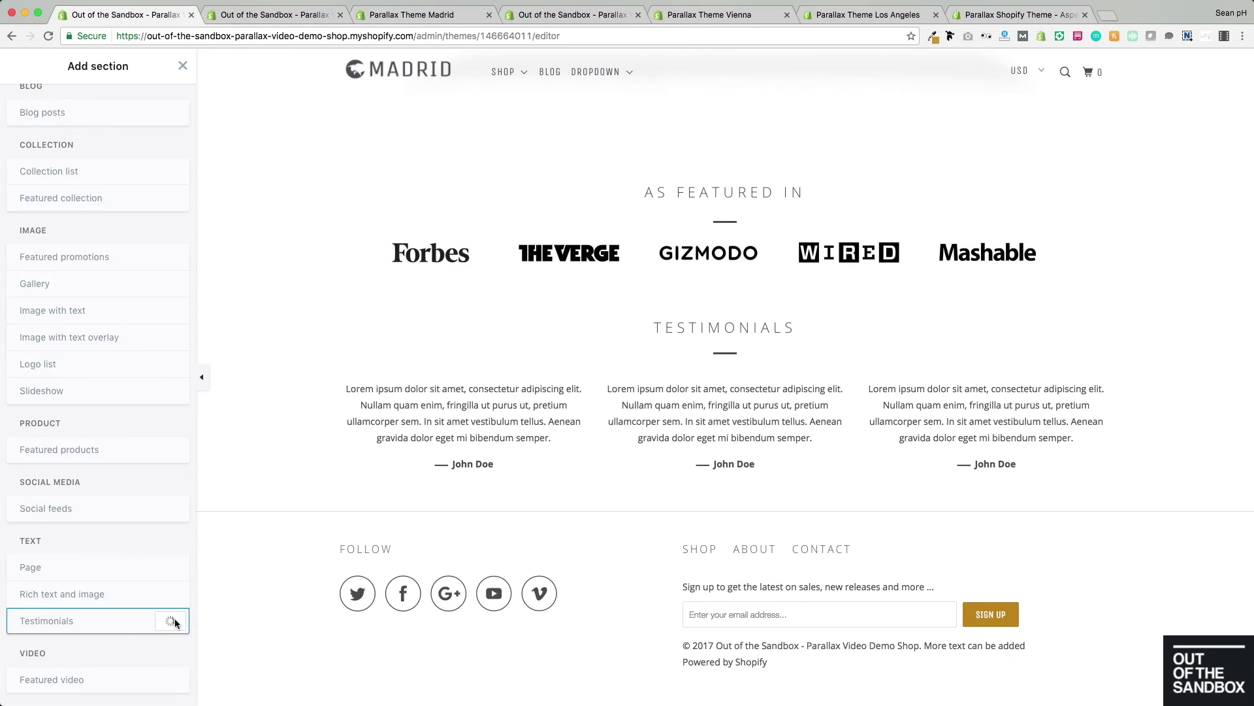
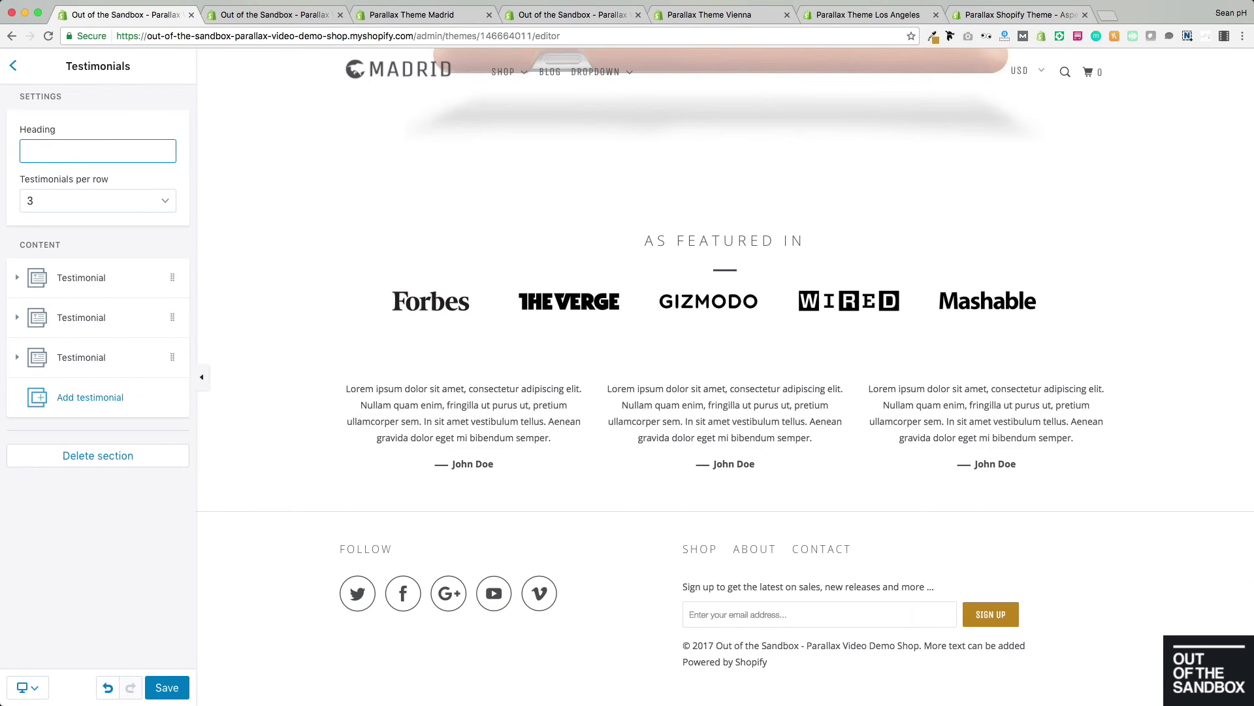
Check the testimonials-per-row options, and examine the first testimonial's text and customer name fields
{"action": "left_click", "coordinate": [131, 203]}
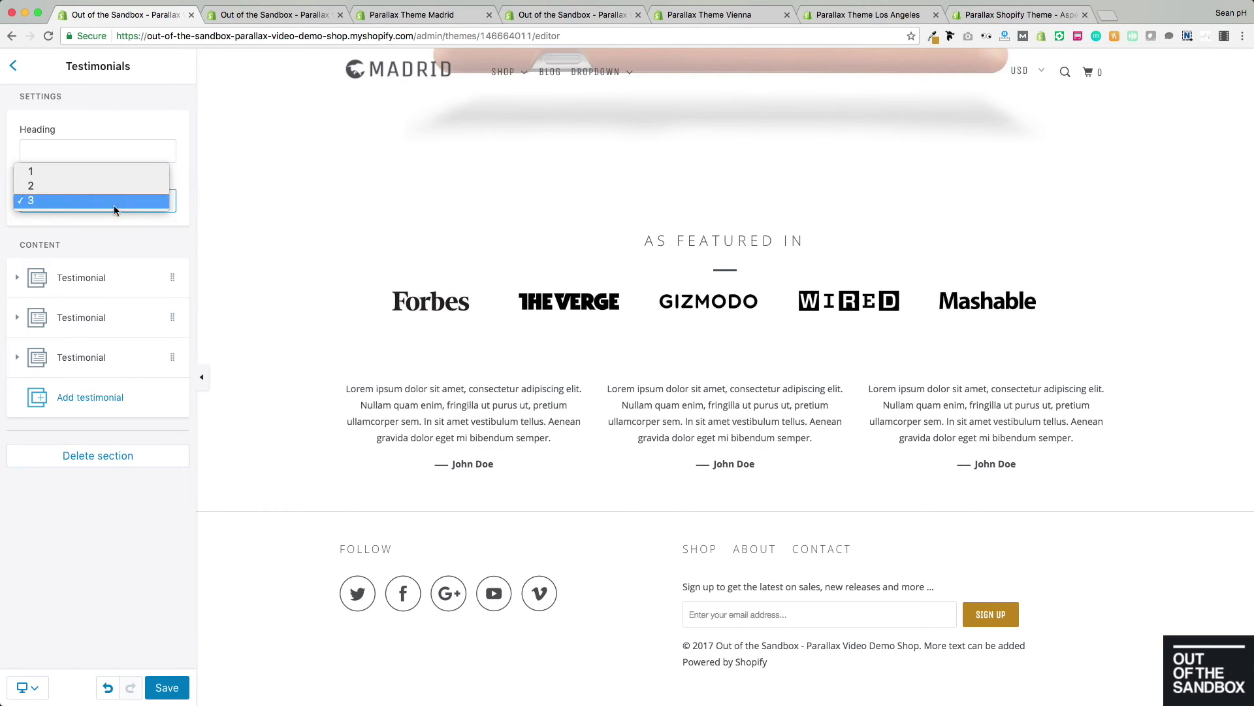
{"action": "left_click", "coordinate": [96, 433]}
{"action": "left_click", "coordinate": [26, 280]}
{"action": "scroll", "coordinate": [147, 363], "scroll_direction": "down", "scroll_amount": 3}
{"action": "left_click_drag", "start_coordinate": [121, 360], "coordinate": [26, 248]}
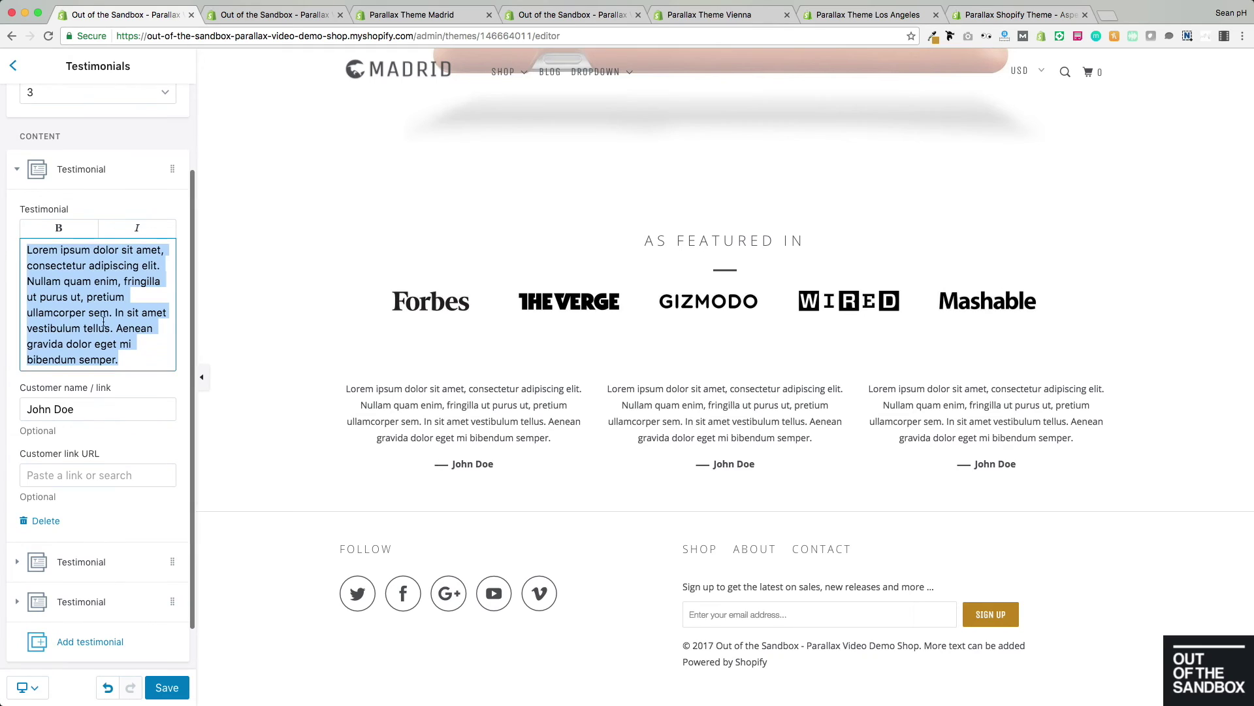
{"action": "left_click", "coordinate": [89, 322]}
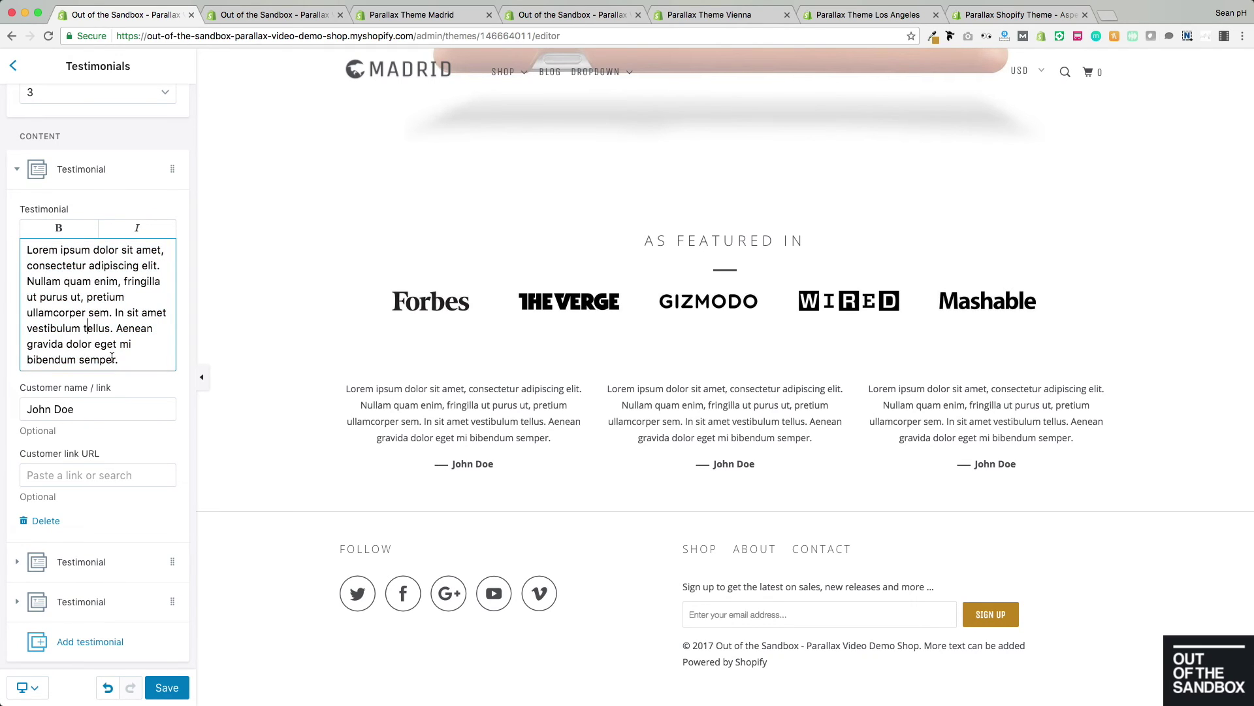
{"action": "left_click_drag", "start_coordinate": [115, 360], "coordinate": [97, 297]}
{"action": "left_click", "coordinate": [97, 296]}
{"action": "triple_click", "coordinate": [96, 410]}
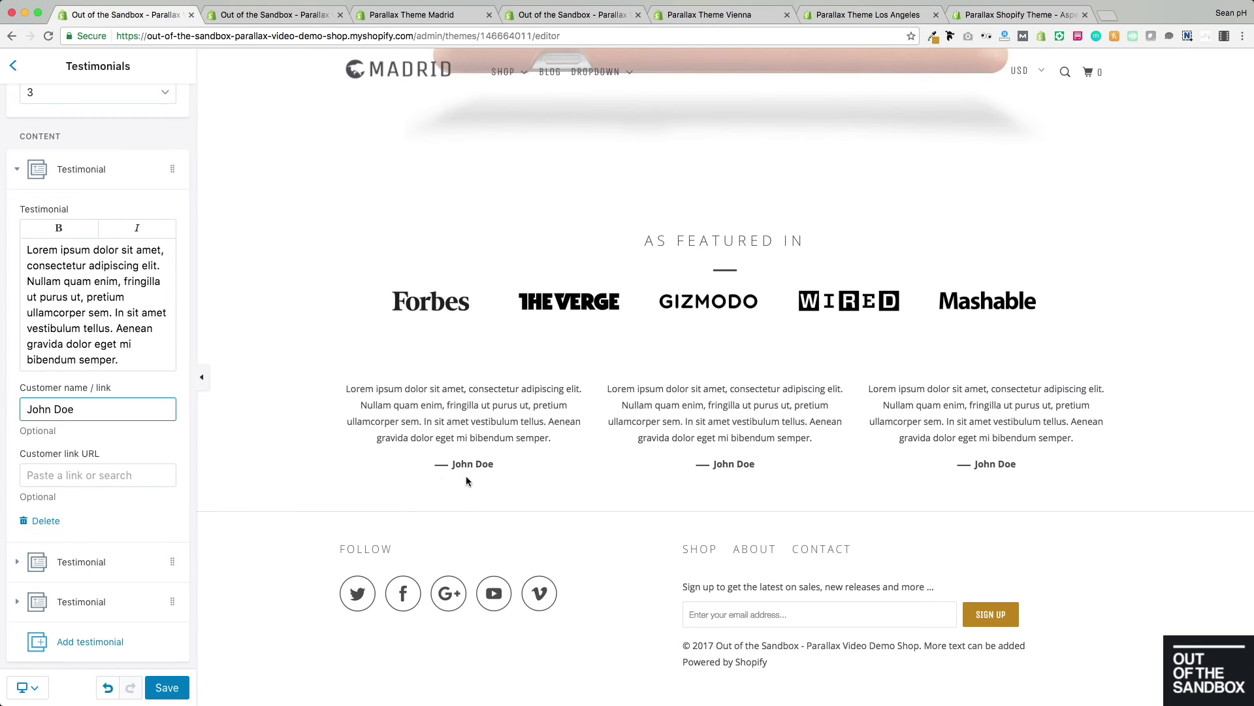
{"action": "left_click", "coordinate": [147, 341]}
{"action": "left_click_drag", "start_coordinate": [132, 353], "coordinate": [15, 245]}
{"action": "left_click", "coordinate": [156, 313]}
{"action": "left_click_drag", "start_coordinate": [156, 358], "coordinate": [26, 243]}
{"action": "left_click", "coordinate": [84, 282]}
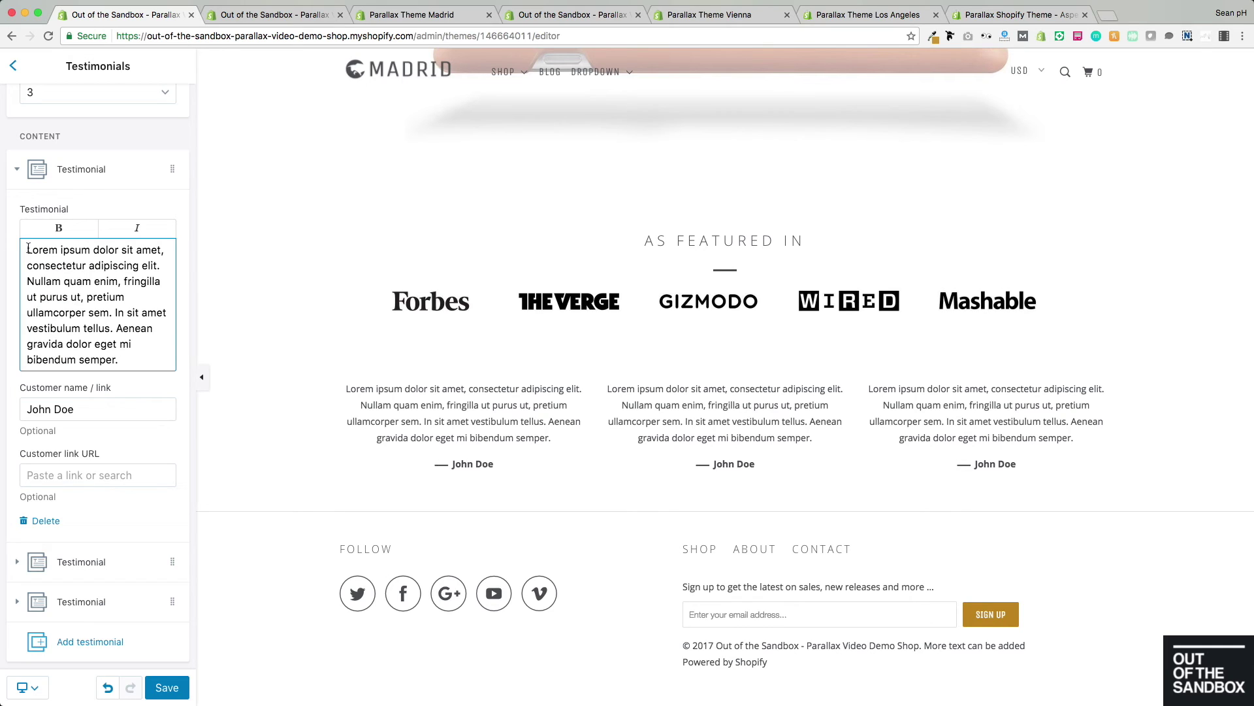
In the first testimonial's text, make "Lorem ipsum" bold and "In sit" italic
{"action": "left_click", "coordinate": [59, 228]}
{"action": "left_click_drag", "start_coordinate": [62, 311], "coordinate": [115, 312]}
{"action": "left_click", "coordinate": [127, 314]}
{"action": "left_click", "coordinate": [137, 226]}
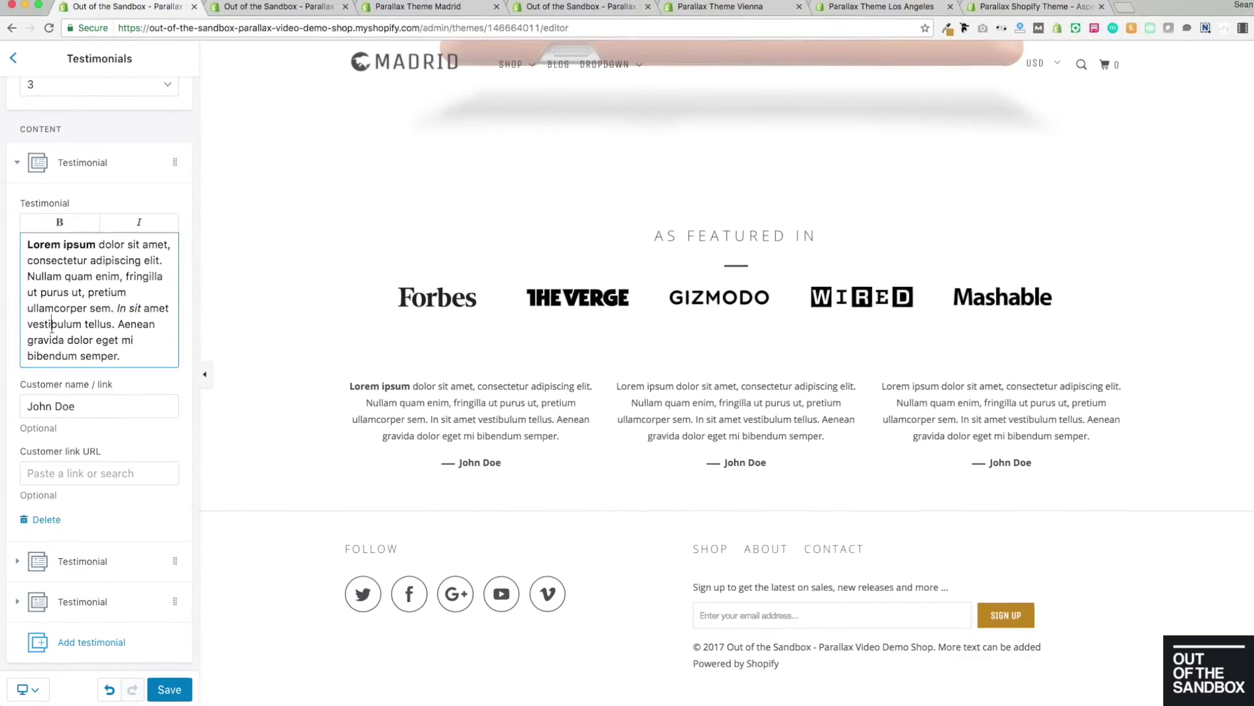
Start a new paragraph before "In sit" and insert a single line break before "Aenean" in the first testimonial
{"action": "left_click", "coordinate": [114, 308]}
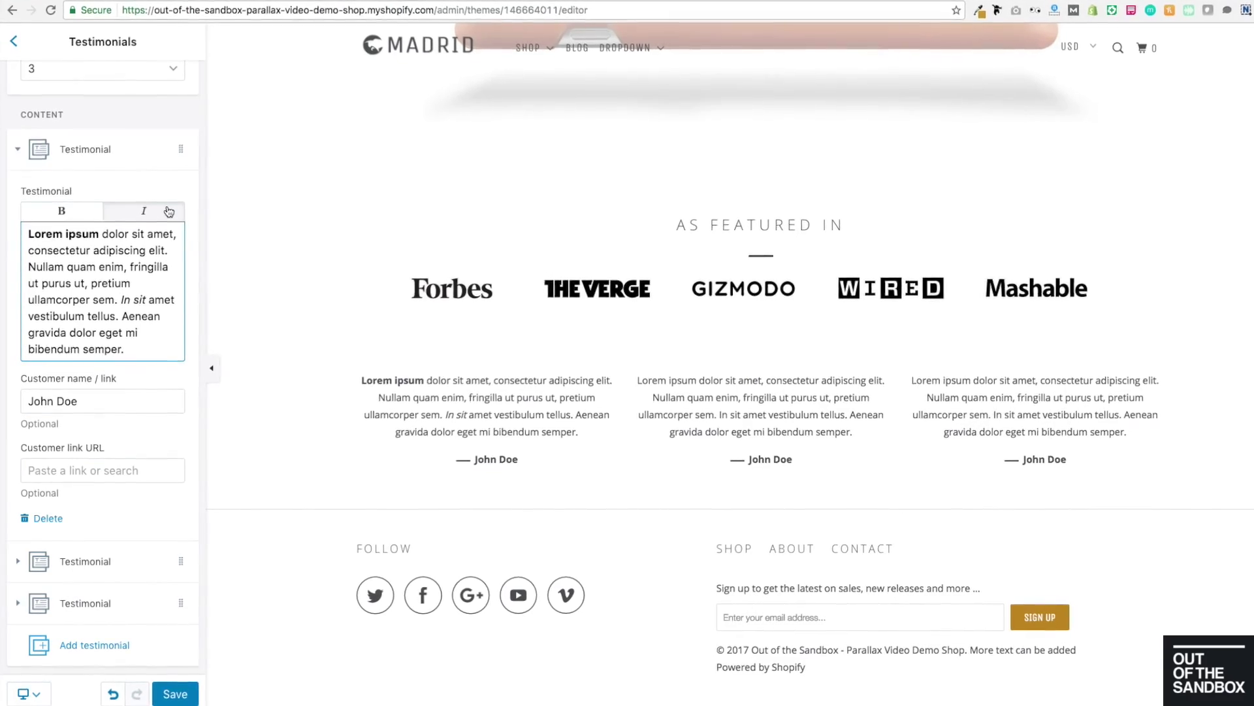
{"action": "key", "text": "Return"}
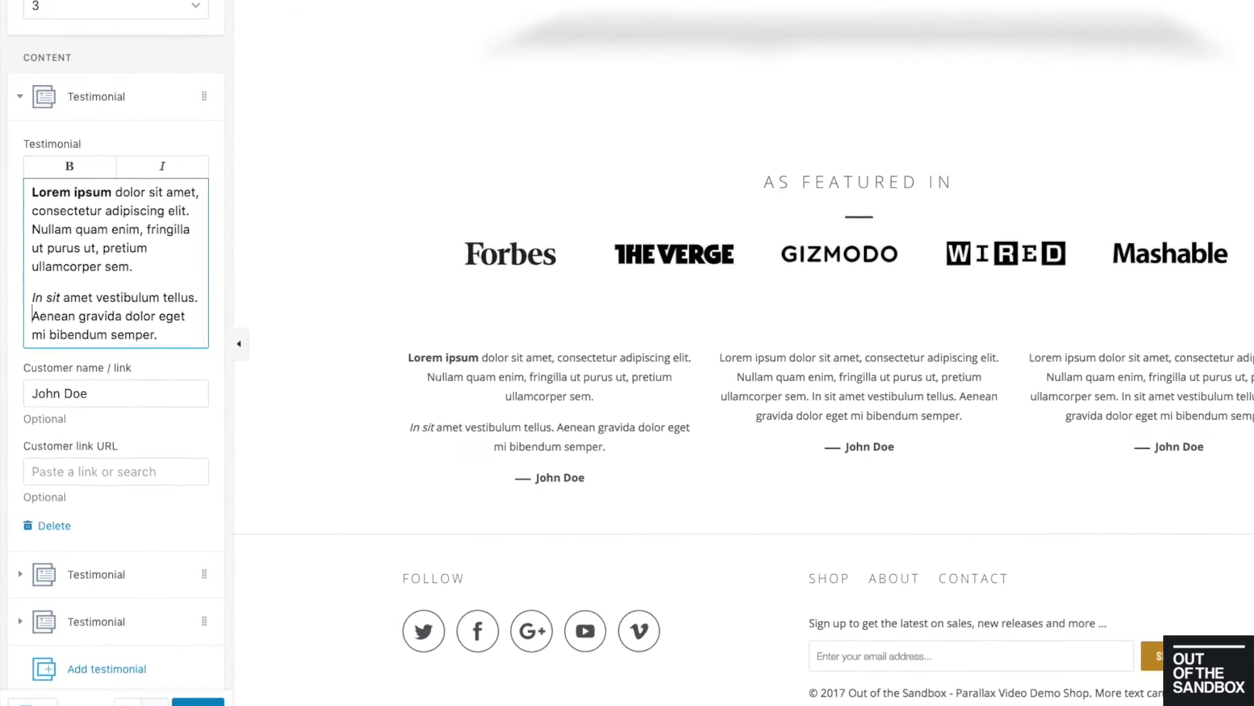
{"action": "key", "text": "shift+Return"}
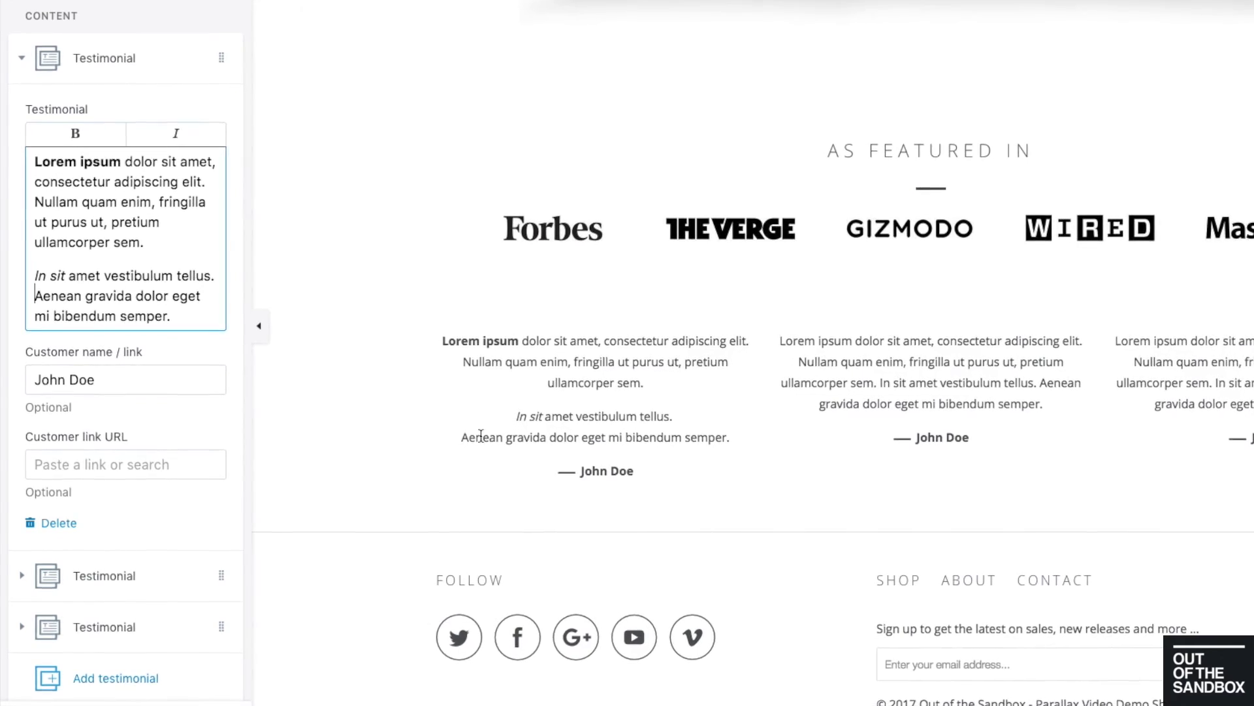
{"action": "left_click_drag", "start_coordinate": [459, 439], "coordinate": [518, 436]}
{"action": "left_click", "coordinate": [529, 402]}
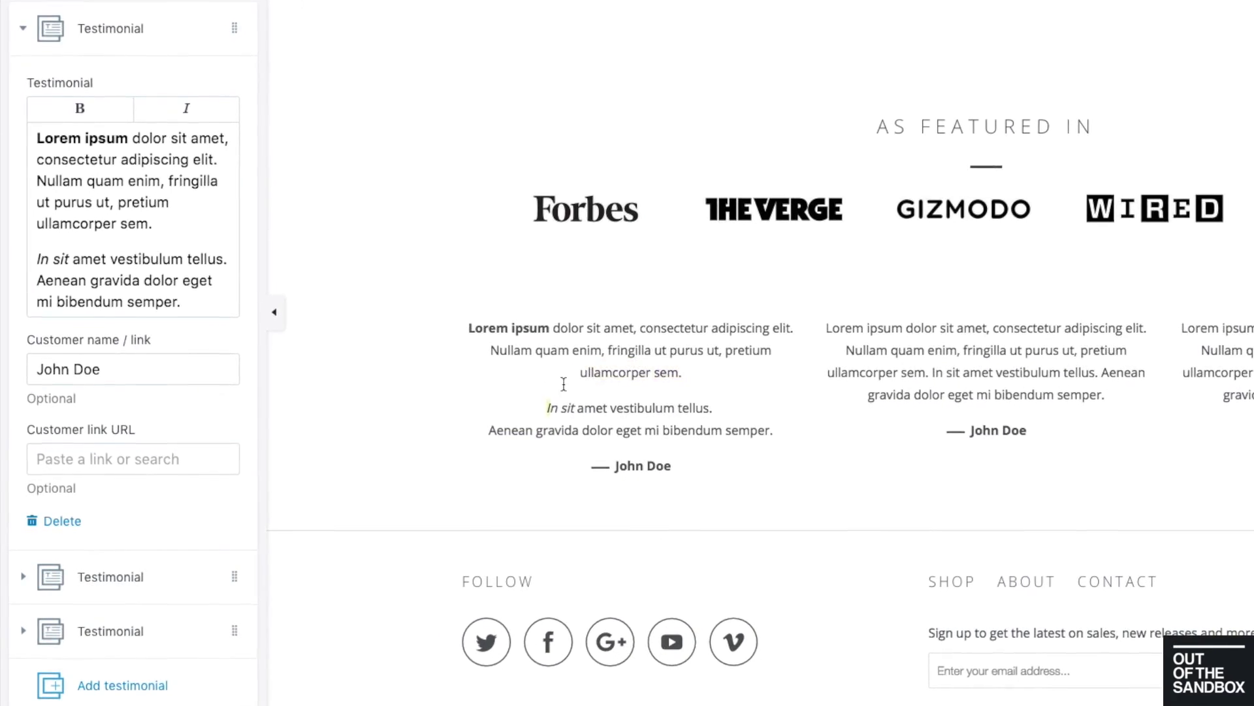
Collapse the first testimonial's settings and add a fourth testimonial block to the section
{"action": "scroll", "coordinate": [96, 315], "scroll_direction": "down", "scroll_amount": 2}
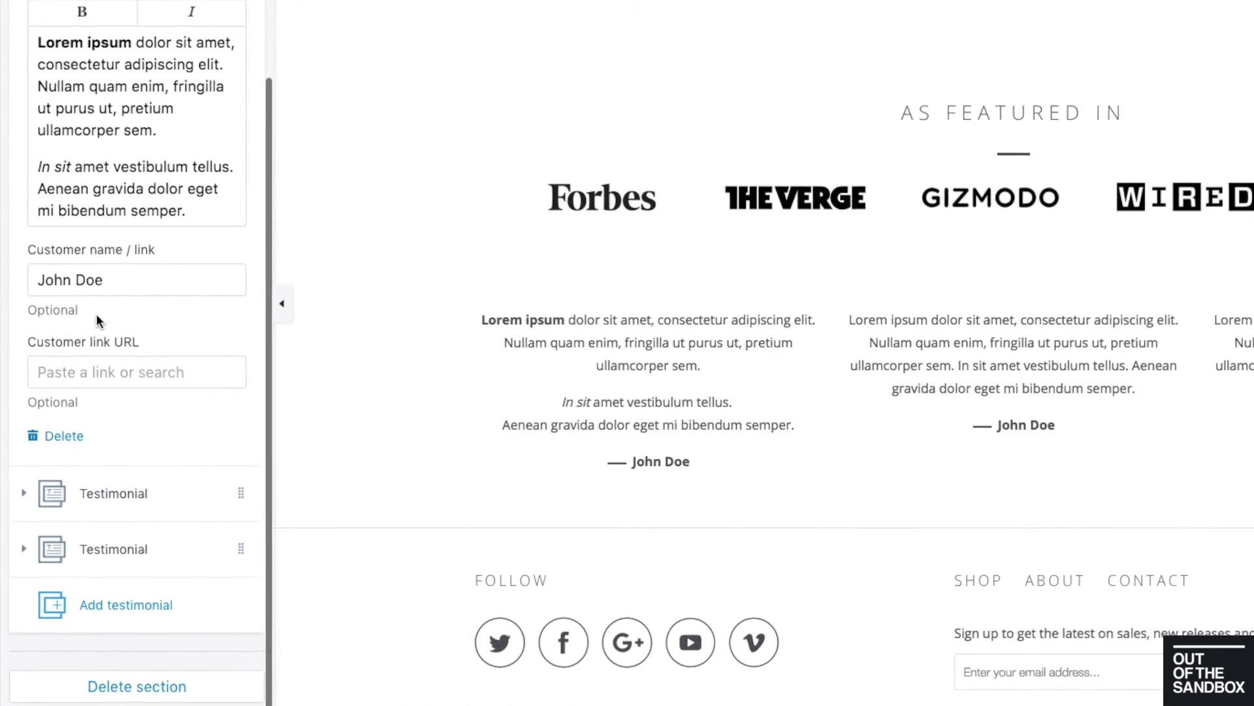
{"action": "scroll", "coordinate": [96, 313], "scroll_direction": "up", "scroll_amount": 4}
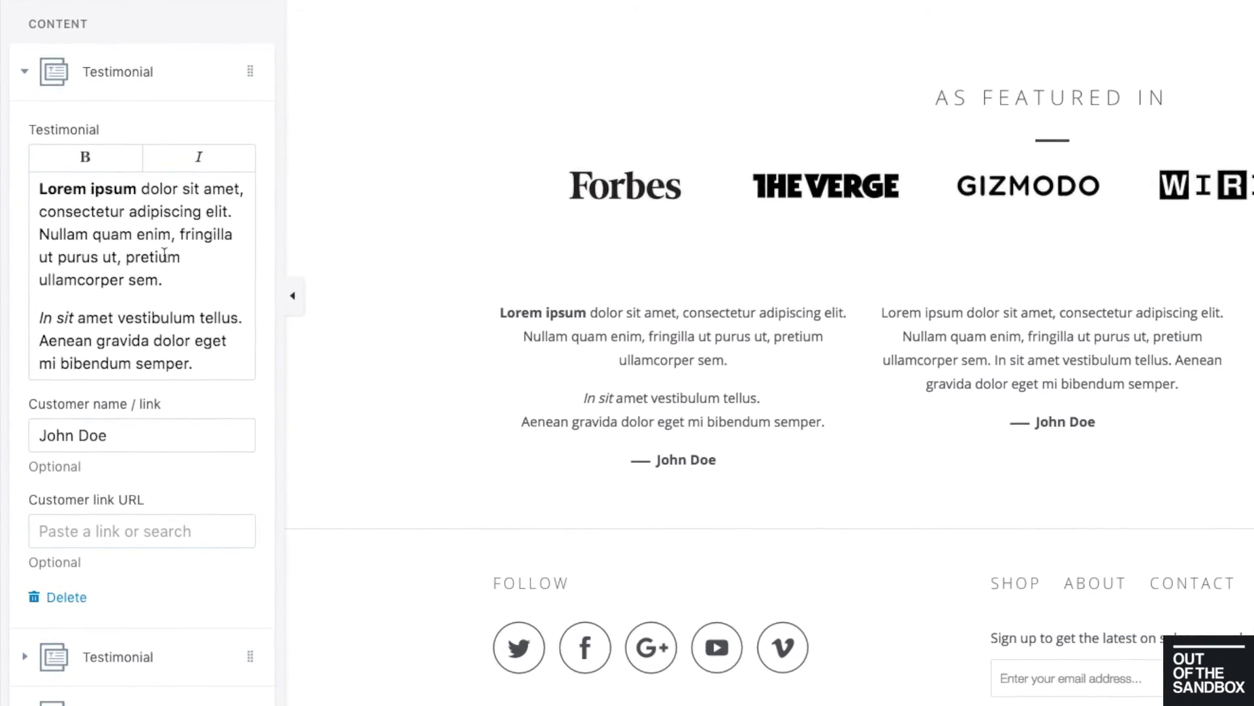
{"action": "left_click", "coordinate": [27, 74]}
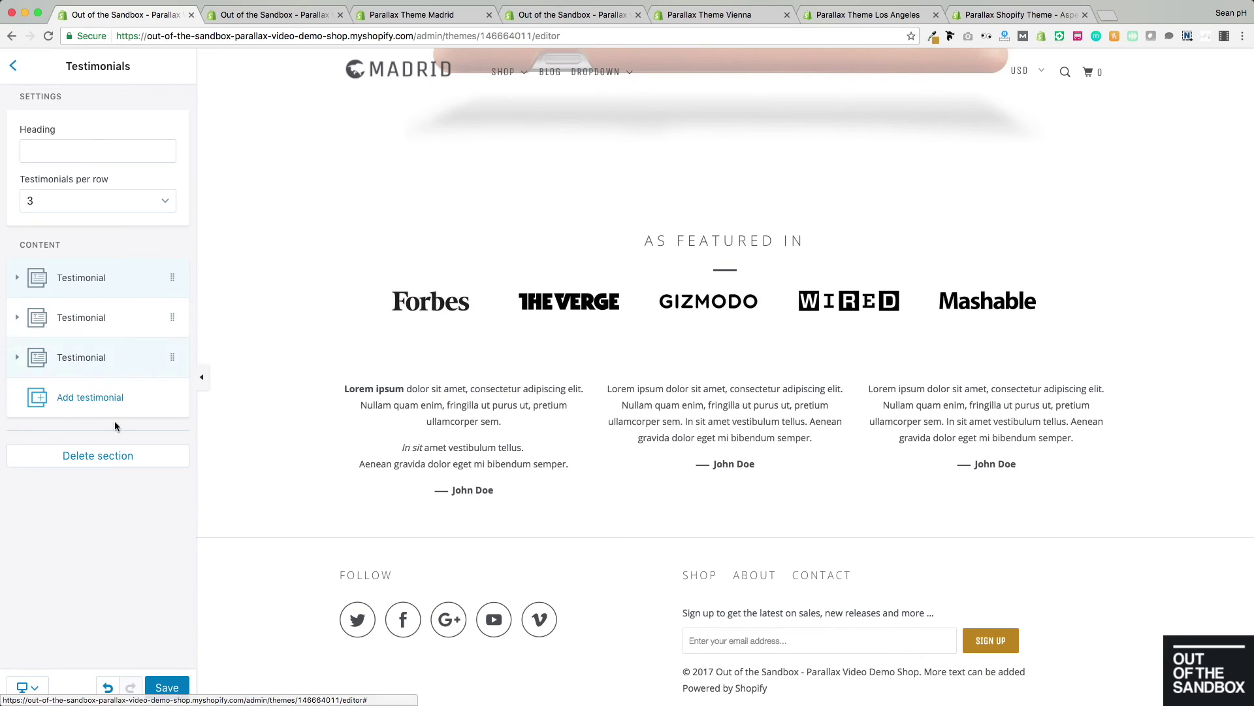
{"action": "left_click", "coordinate": [87, 398]}
{"action": "scroll", "coordinate": [83, 534], "scroll_direction": "down", "scroll_amount": 3}
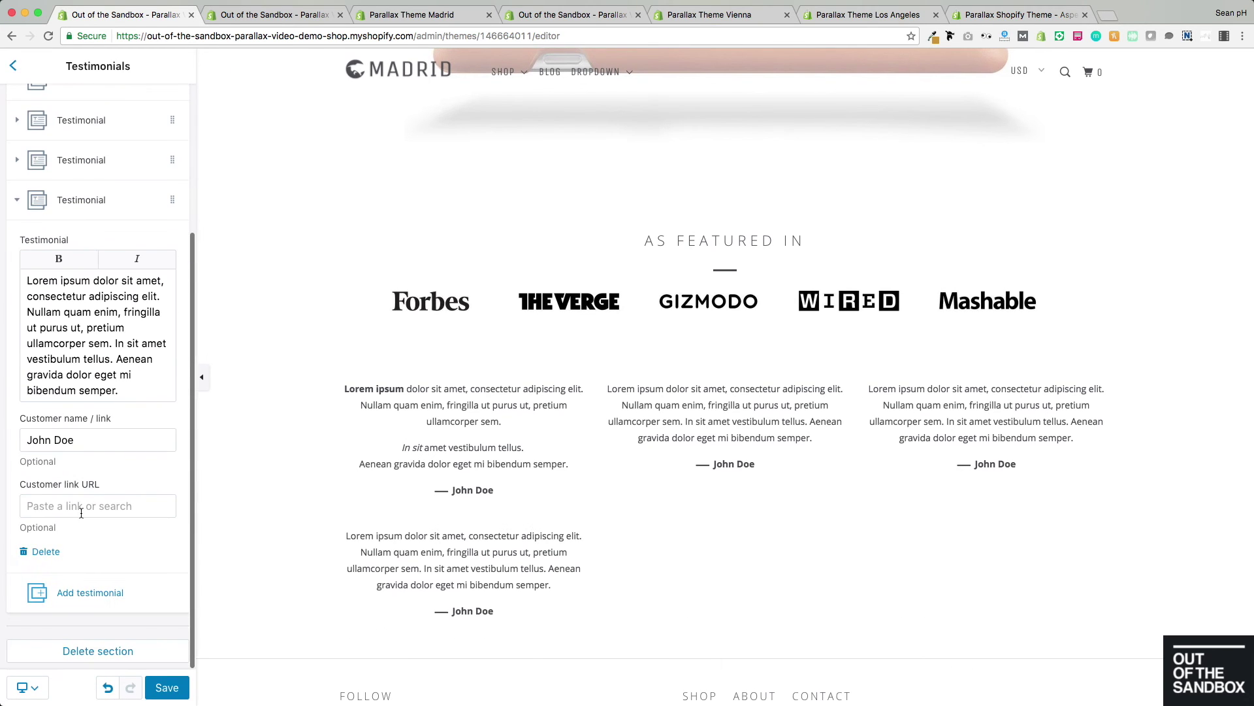
Add a fifth and a sixth testimonial block to the Testimonials section
{"action": "left_click", "coordinate": [88, 590]}
{"action": "scroll", "coordinate": [83, 523], "scroll_direction": "down", "scroll_amount": 3}
{"action": "left_click", "coordinate": [88, 585]}
{"action": "scroll", "coordinate": [107, 414], "scroll_direction": "down", "scroll_amount": 4}
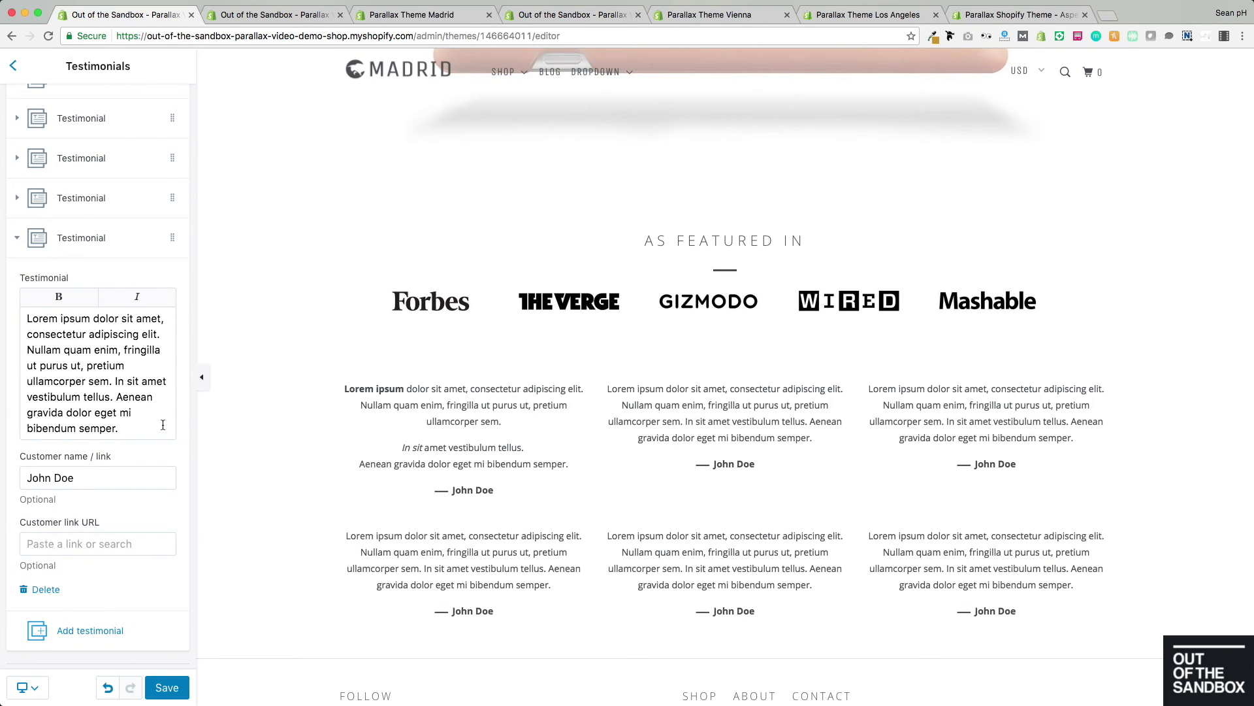
{"action": "scroll", "coordinate": [108, 354], "scroll_direction": "up", "scroll_amount": 3}
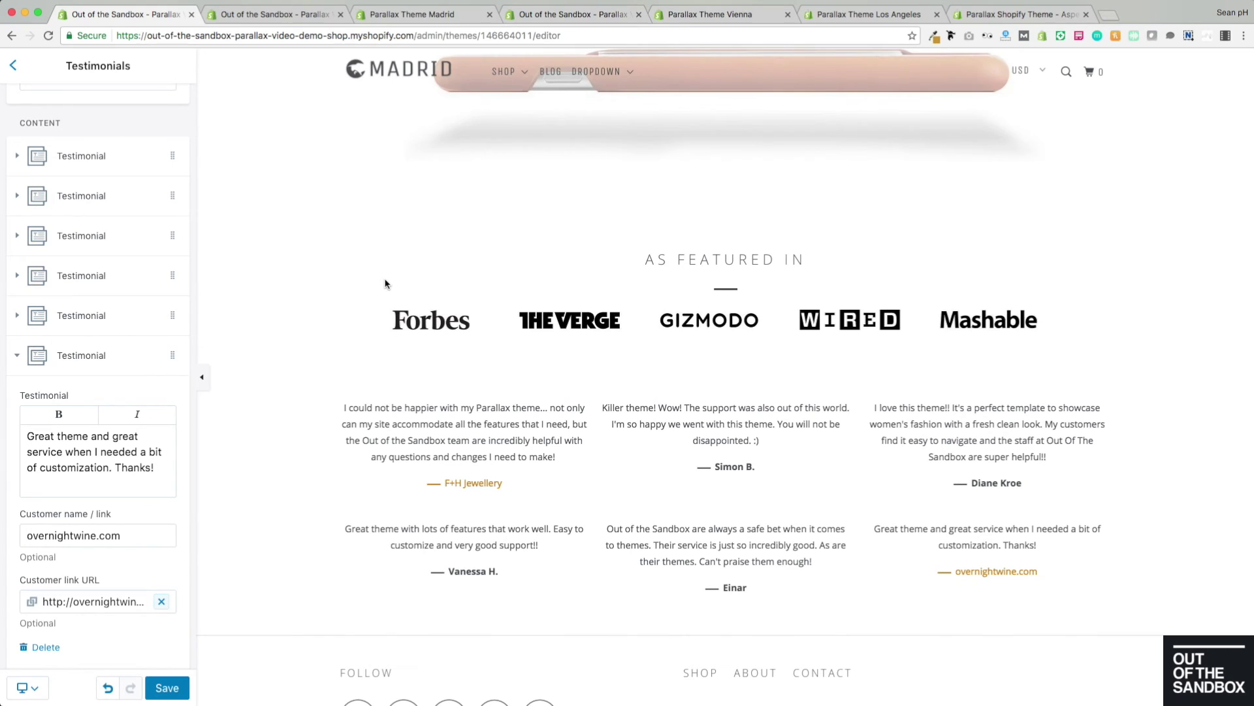
Examine the filled-in testimonials in the preview and the text, customer name and link settings of the first and third blocks
{"action": "scroll", "coordinate": [366, 353], "scroll_direction": "down", "scroll_amount": 1}
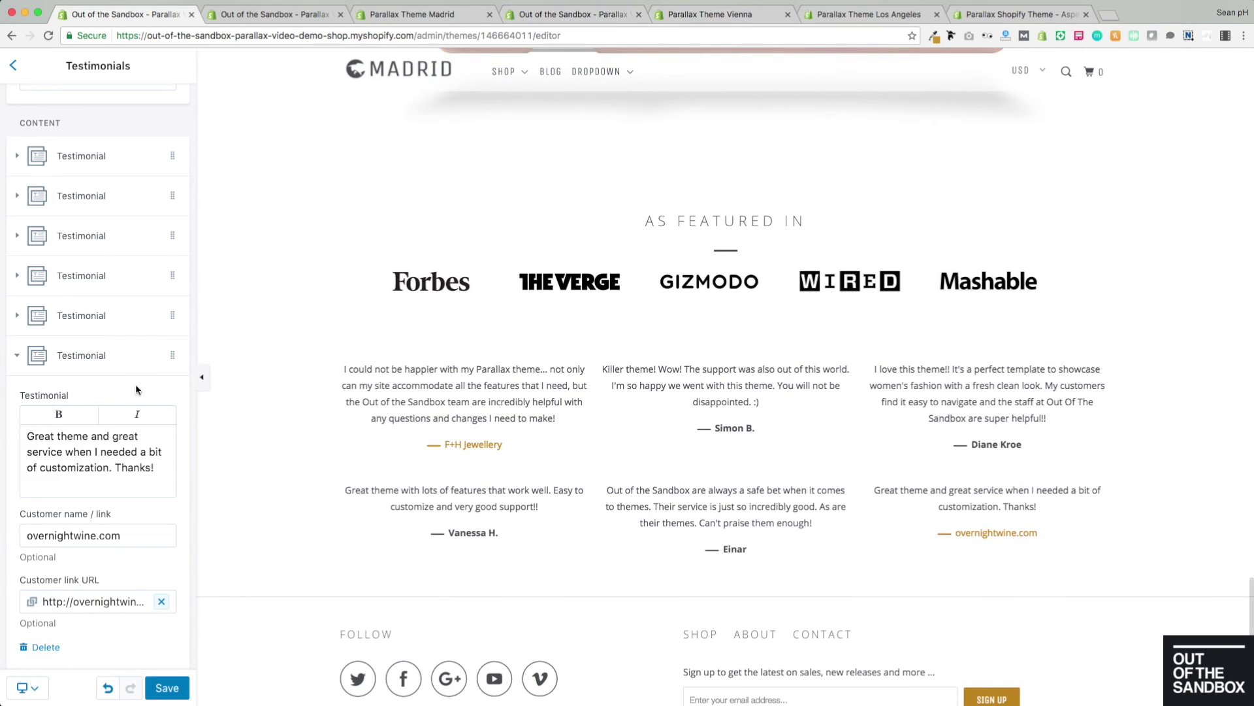
{"action": "left_click", "coordinate": [115, 171]}
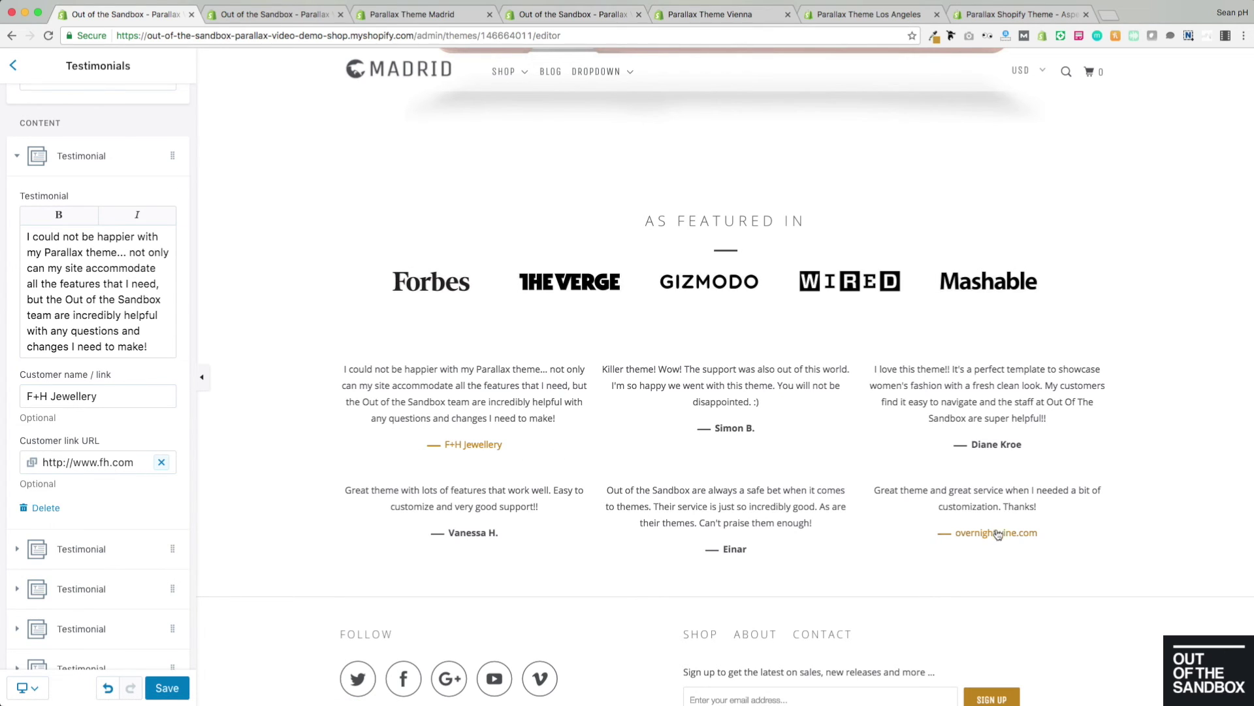
{"action": "scroll", "coordinate": [130, 385], "scroll_direction": "down", "scroll_amount": 3}
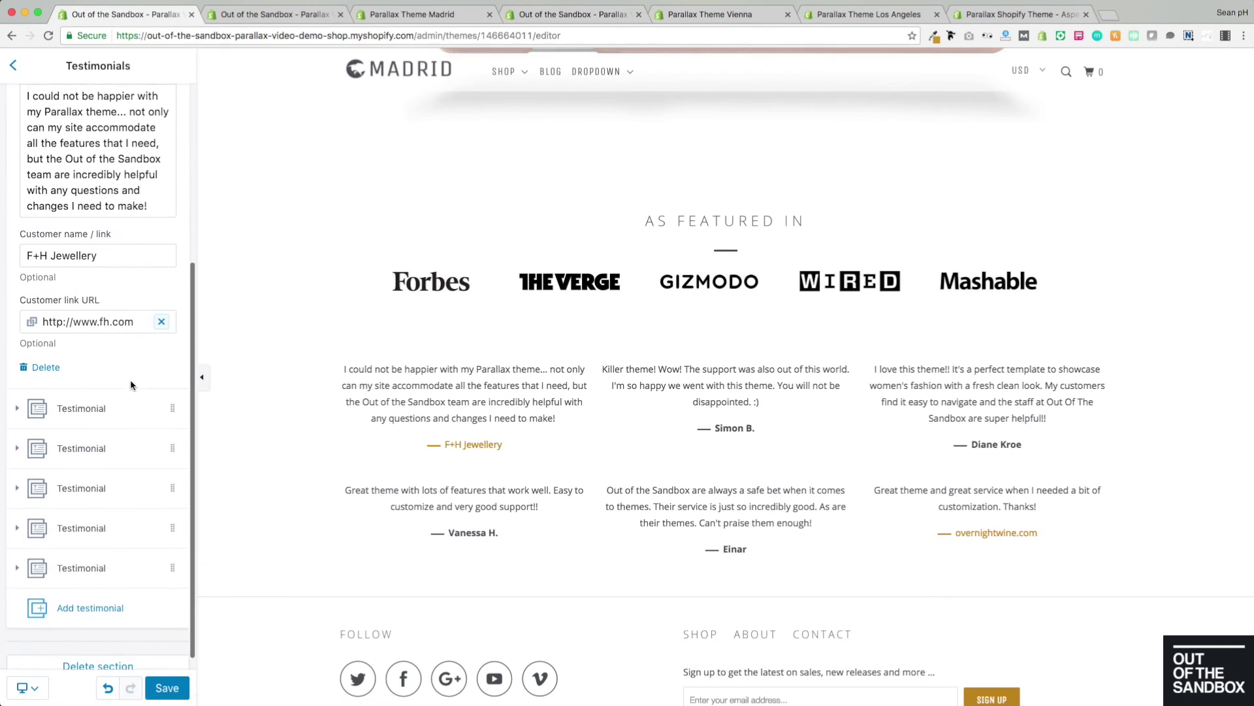
{"action": "left_click", "coordinate": [81, 448]}
{"action": "left_click_drag", "start_coordinate": [104, 477], "coordinate": [3, 463]}
{"action": "left_click", "coordinate": [150, 509]}
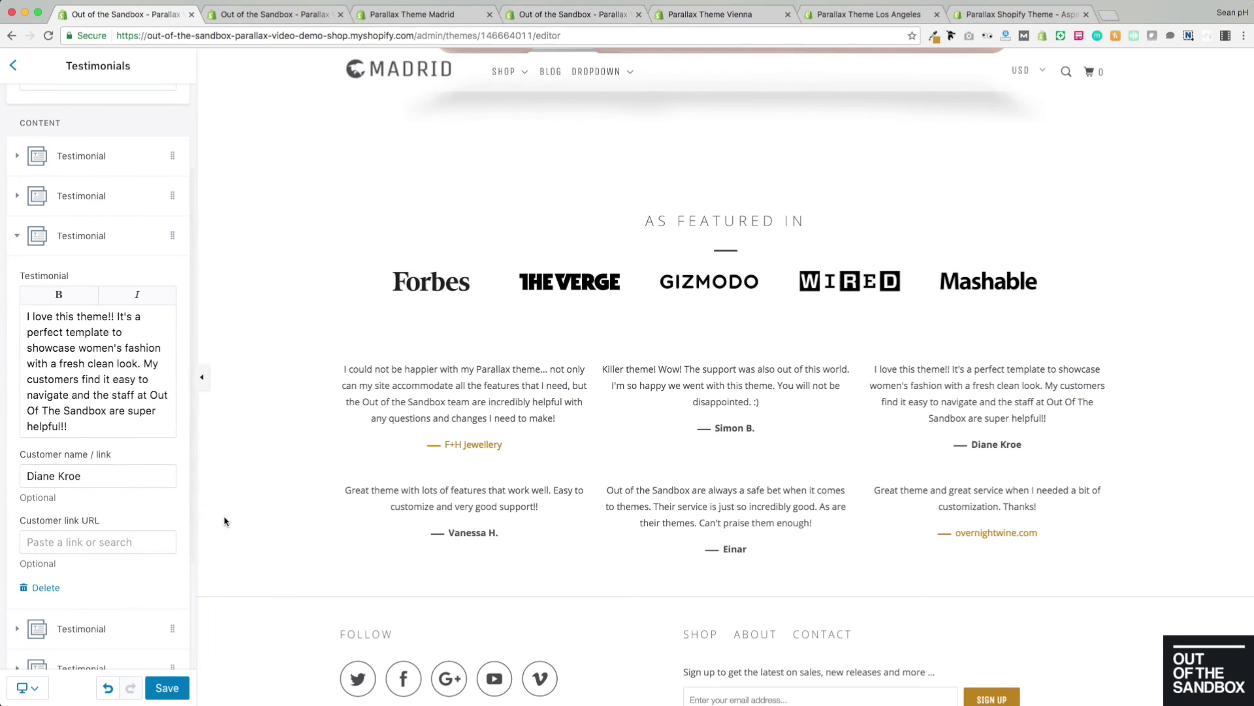
Save the Testimonials section and return to the list of home page sections
{"action": "scroll", "coordinate": [124, 496], "scroll_direction": "down", "scroll_amount": 3}
{"action": "left_click", "coordinate": [165, 686]}
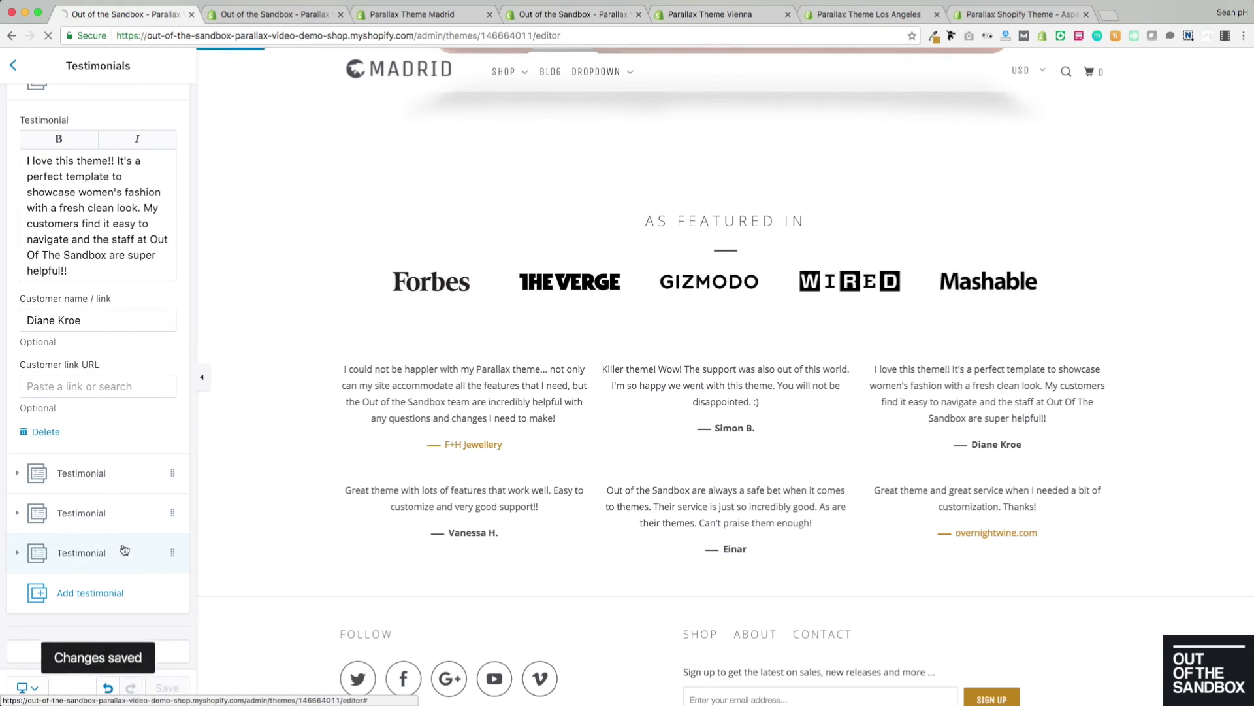
{"action": "left_click", "coordinate": [12, 68]}
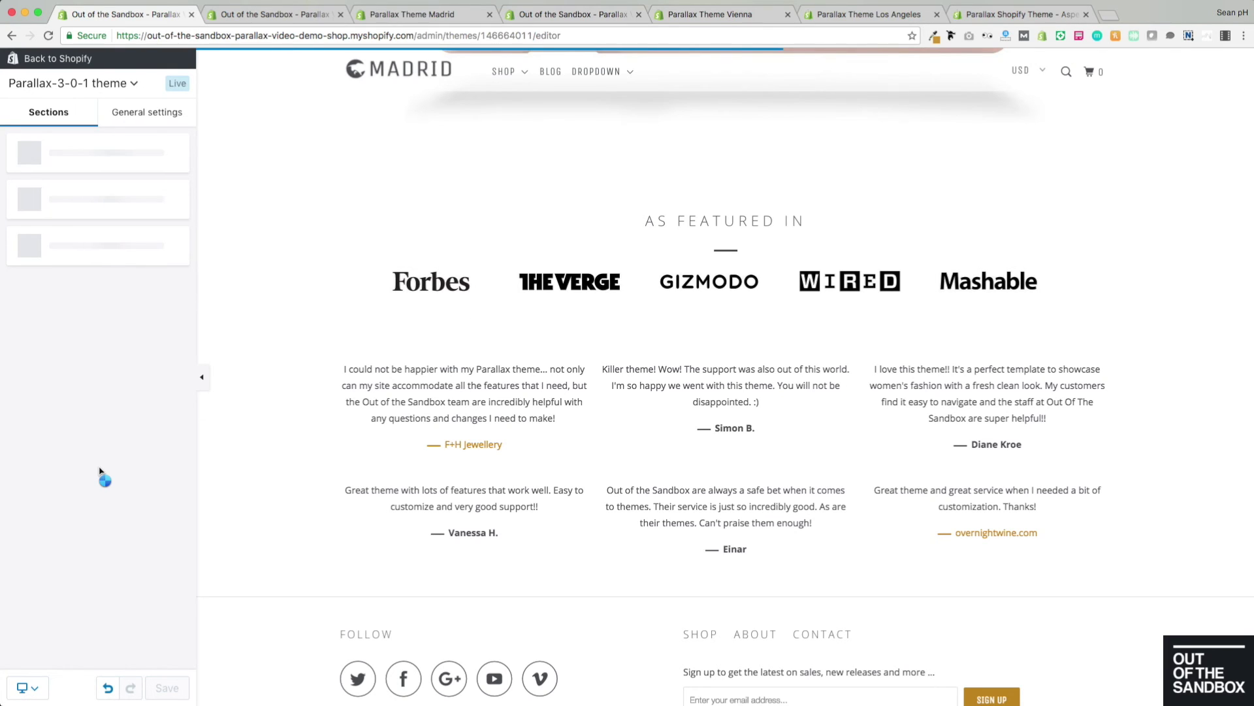
Add an Image with text overlay section and upload the dark photo of the black phone case as its image
{"action": "left_click", "coordinate": [100, 591]}
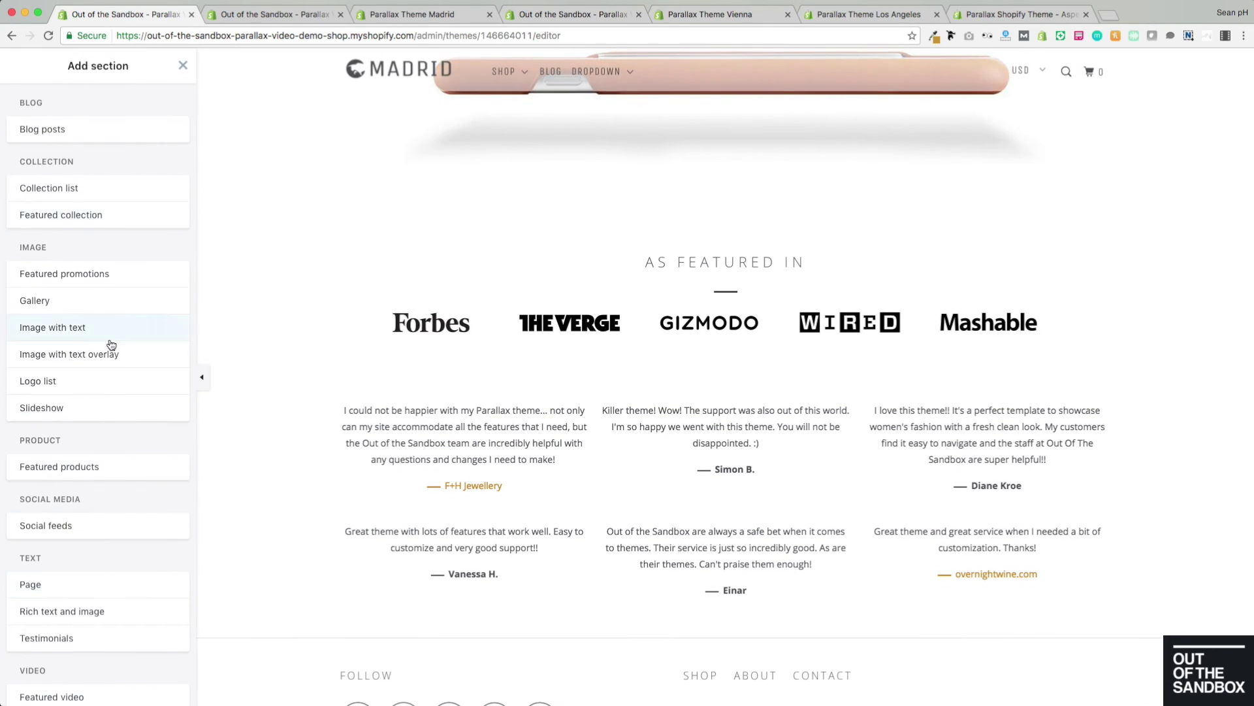
{"action": "left_click", "coordinate": [65, 357]}
{"action": "left_click", "coordinate": [176, 361]}
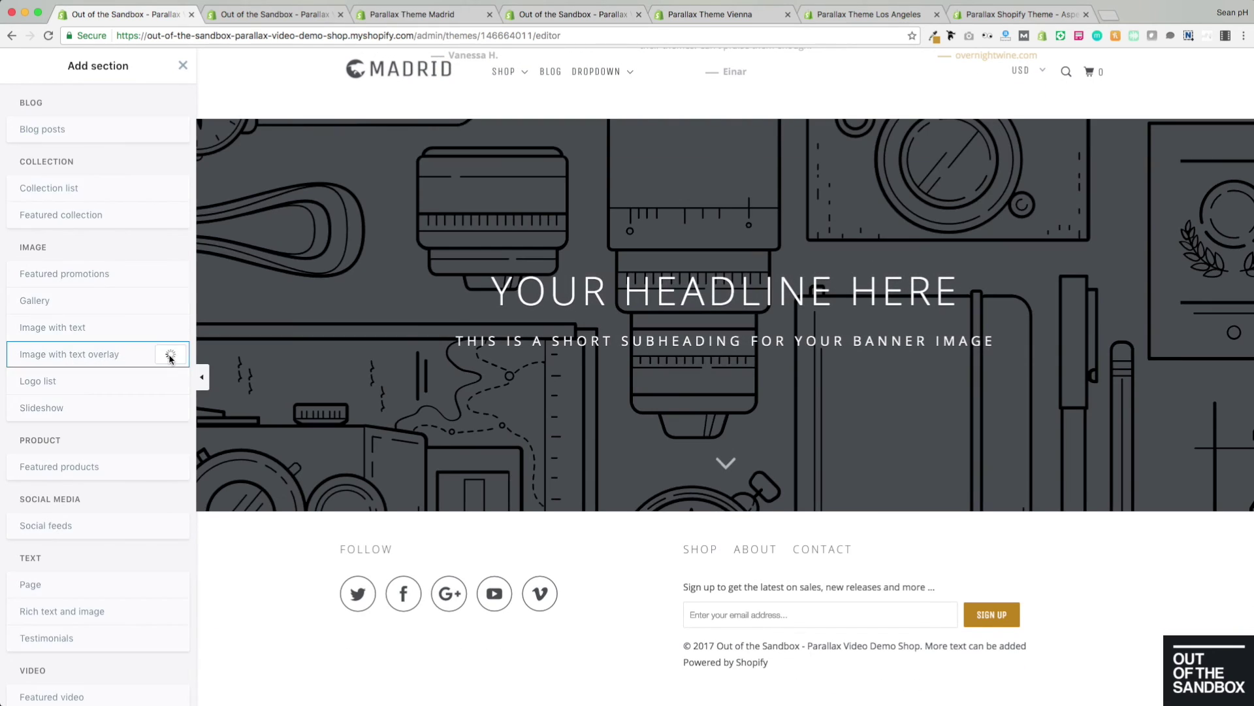
{"action": "left_click", "coordinate": [139, 226]}
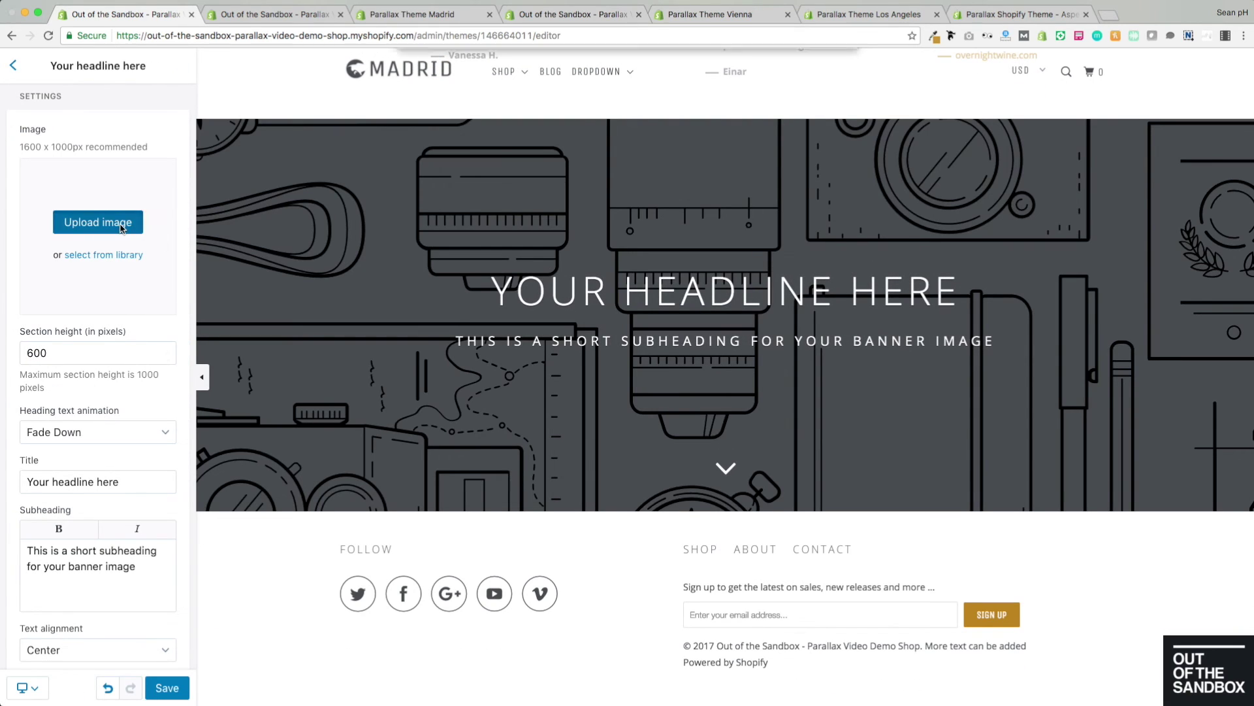
{"action": "scroll", "coordinate": [656, 179], "scroll_direction": "down", "scroll_amount": 2}
{"action": "scroll", "coordinate": [656, 179], "scroll_direction": "down", "scroll_amount": 6}
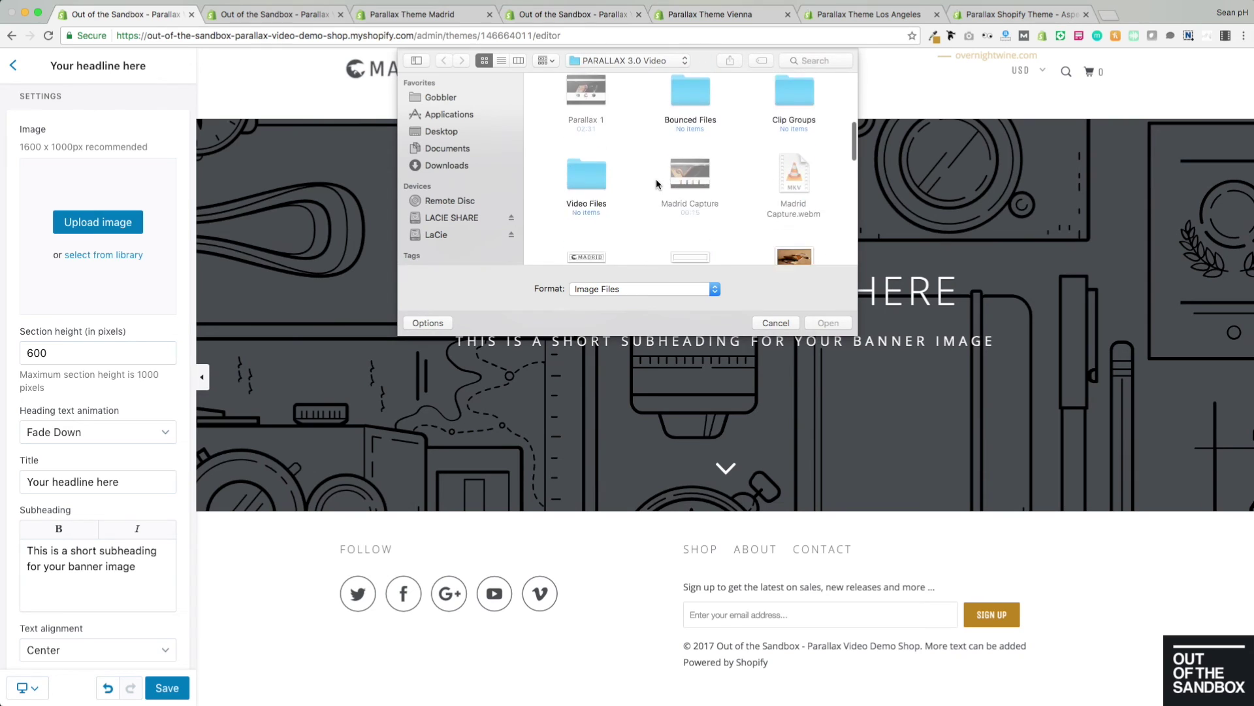
{"action": "left_click", "coordinate": [706, 189]}
{"action": "left_click", "coordinate": [828, 323]}
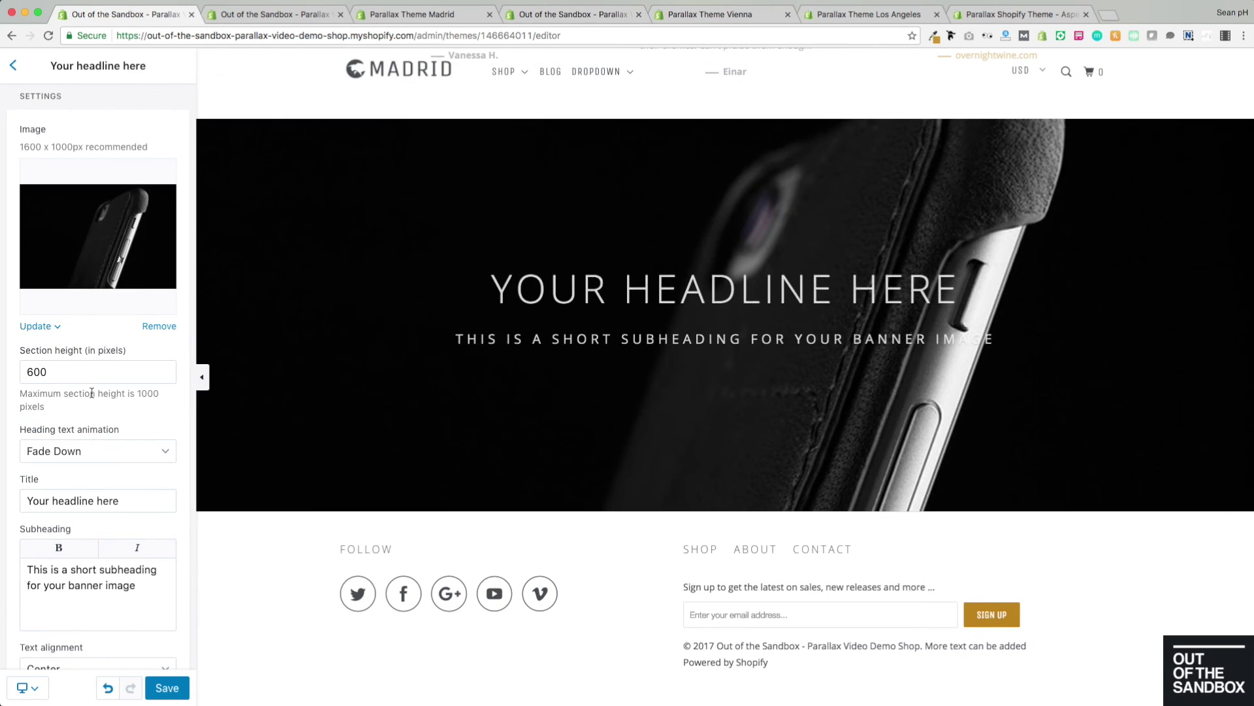
Set the overlay section's heading text animation to Fade In and clear its title
{"action": "scroll", "coordinate": [92, 395], "scroll_direction": "down", "scroll_amount": 2}
{"action": "scroll", "coordinate": [91, 392], "scroll_direction": "down", "scroll_amount": 2}
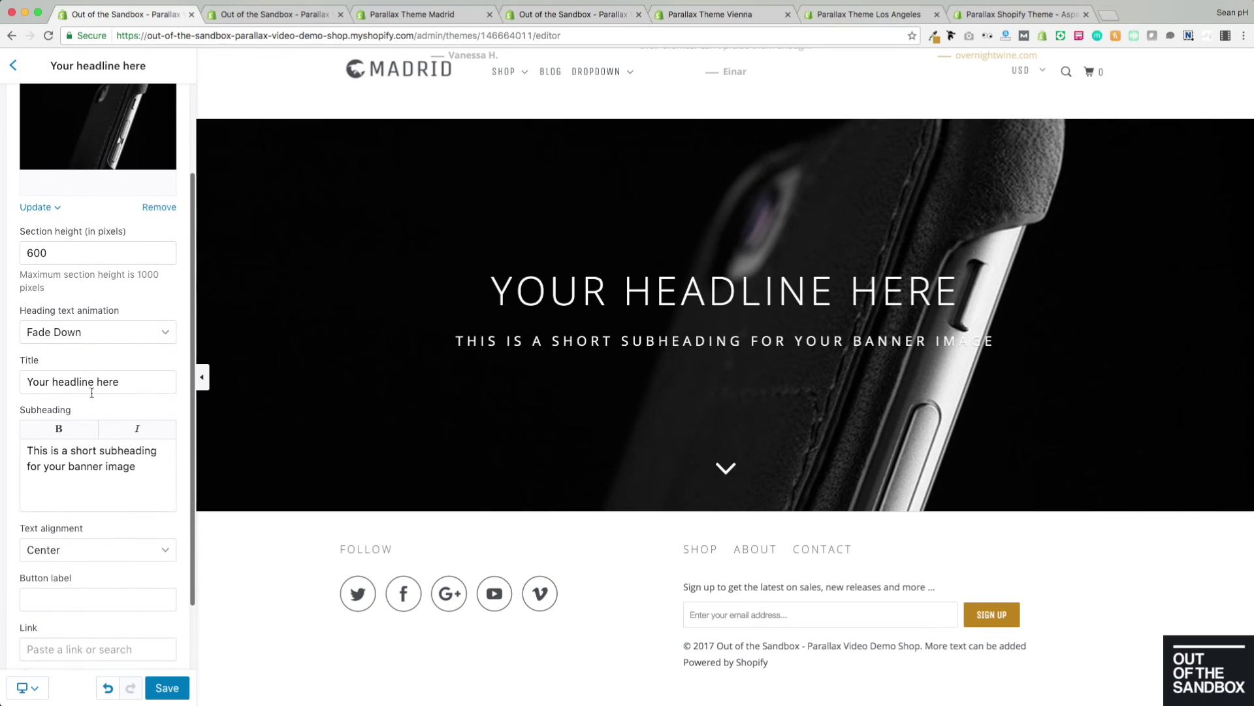
{"action": "left_click", "coordinate": [92, 318]}
{"action": "left_click", "coordinate": [126, 299]}
{"action": "left_click_drag", "start_coordinate": [160, 367], "coordinate": [25, 368]}
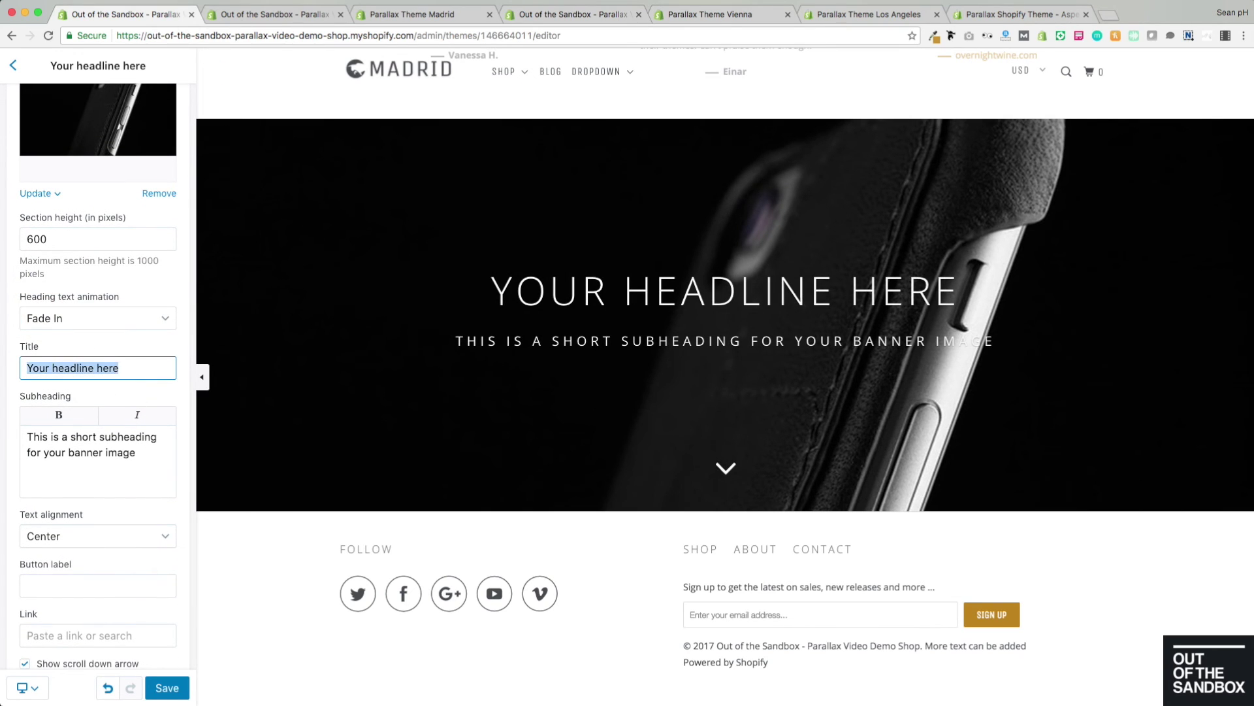
{"action": "key", "text": "BackSpace"}
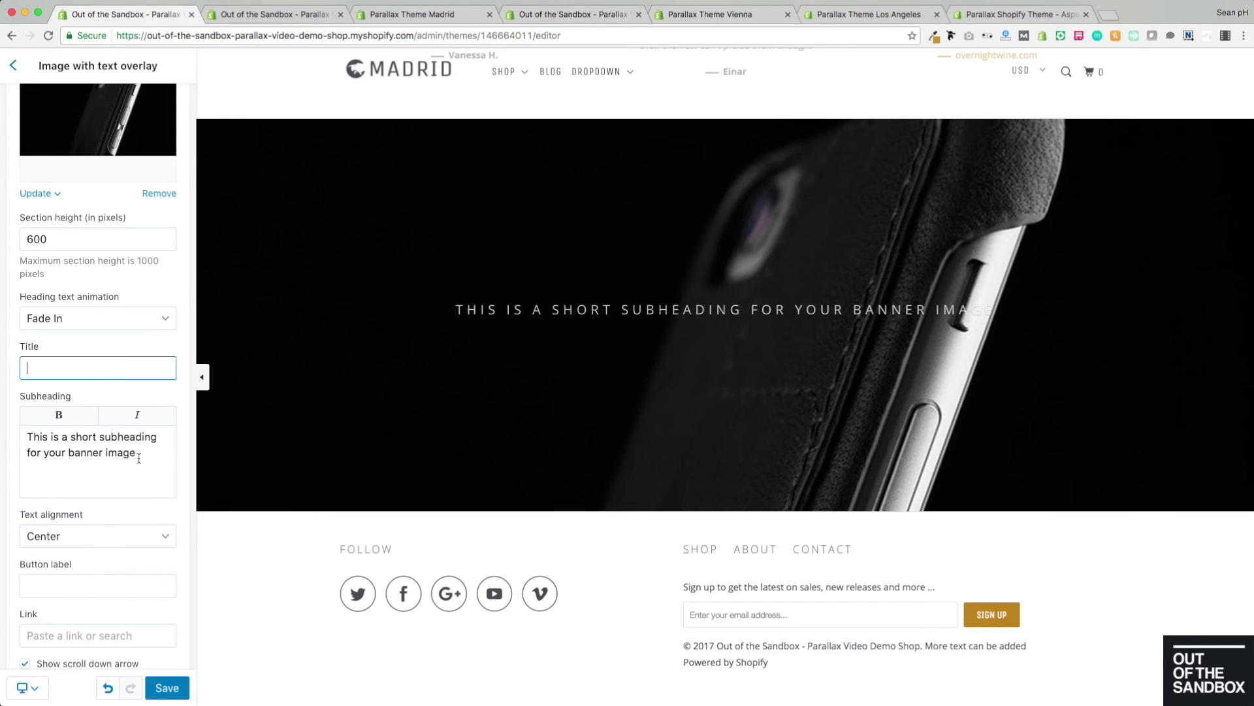
Replace the overlay section's subheading with "The perfect balance between form and function"
{"action": "left_click_drag", "start_coordinate": [135, 457], "coordinate": [26, 436]}
{"action": "type", "text": "T"}
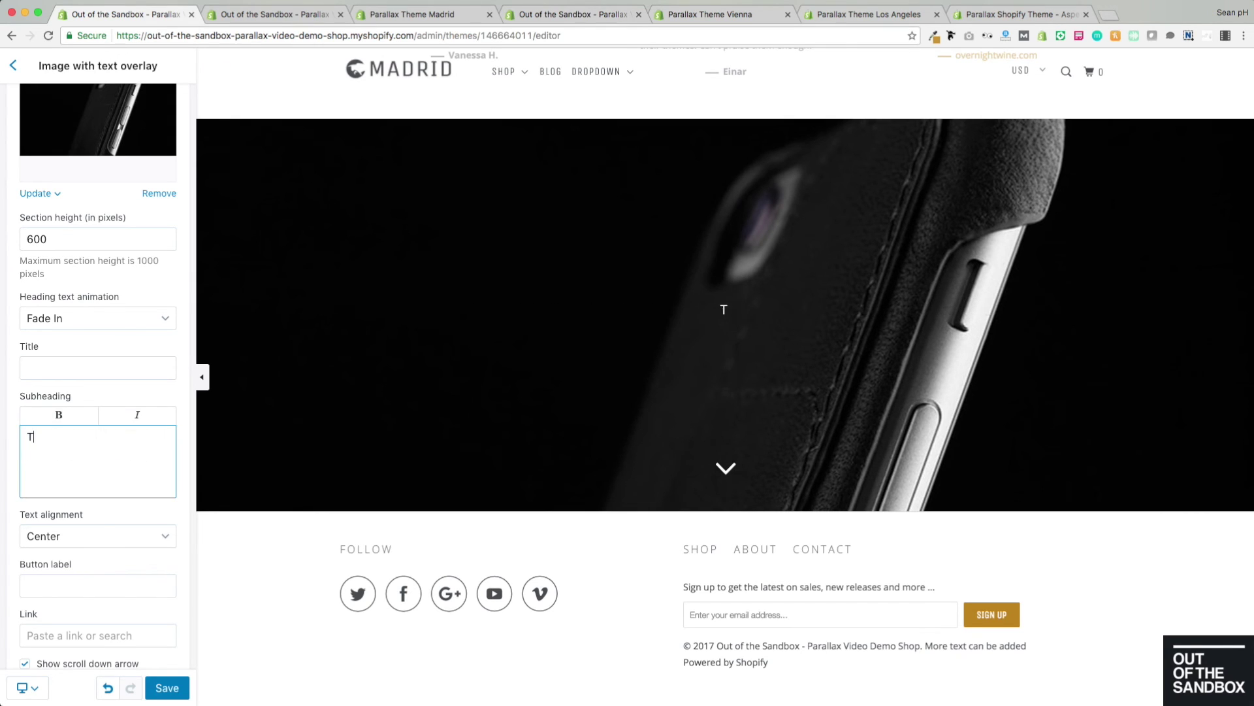
{"action": "type", "text": "he perfect ba"}
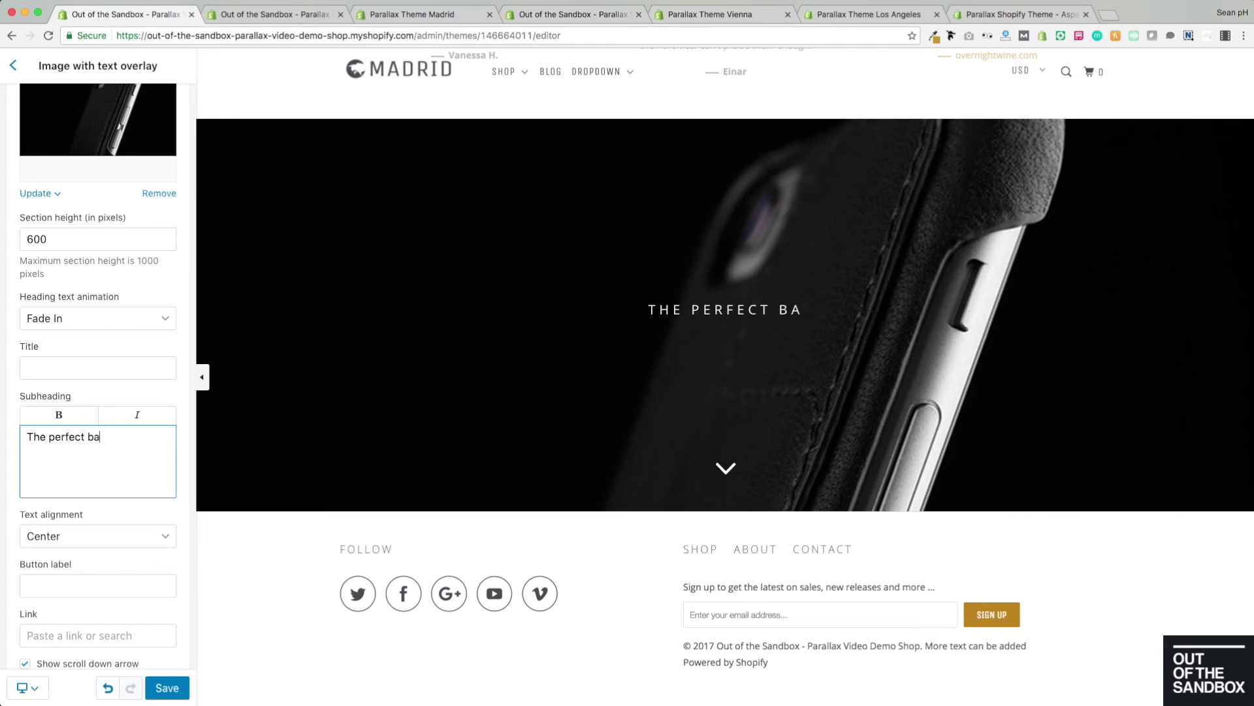
{"action": "type", "text": "lance between form and function"}
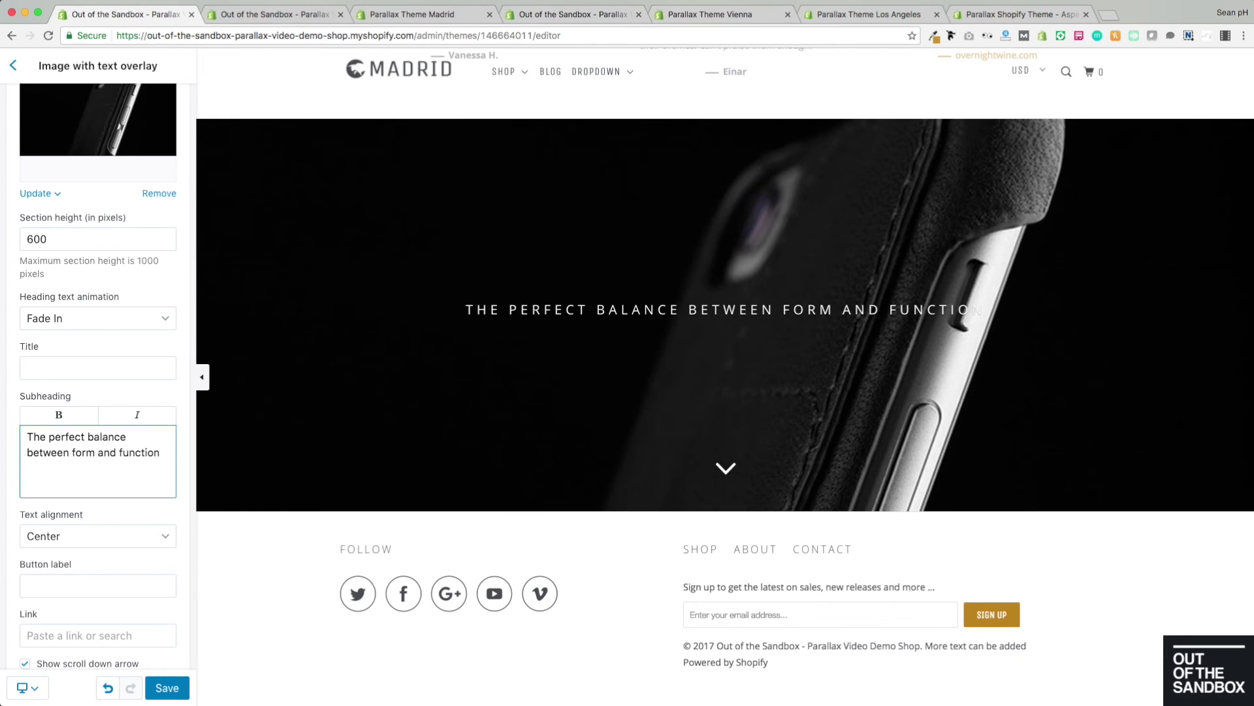
Label the overlay section's button "buy now" and link it to the Black iPhone Case product
{"action": "scroll", "coordinate": [72, 500], "scroll_direction": "down", "scroll_amount": 2}
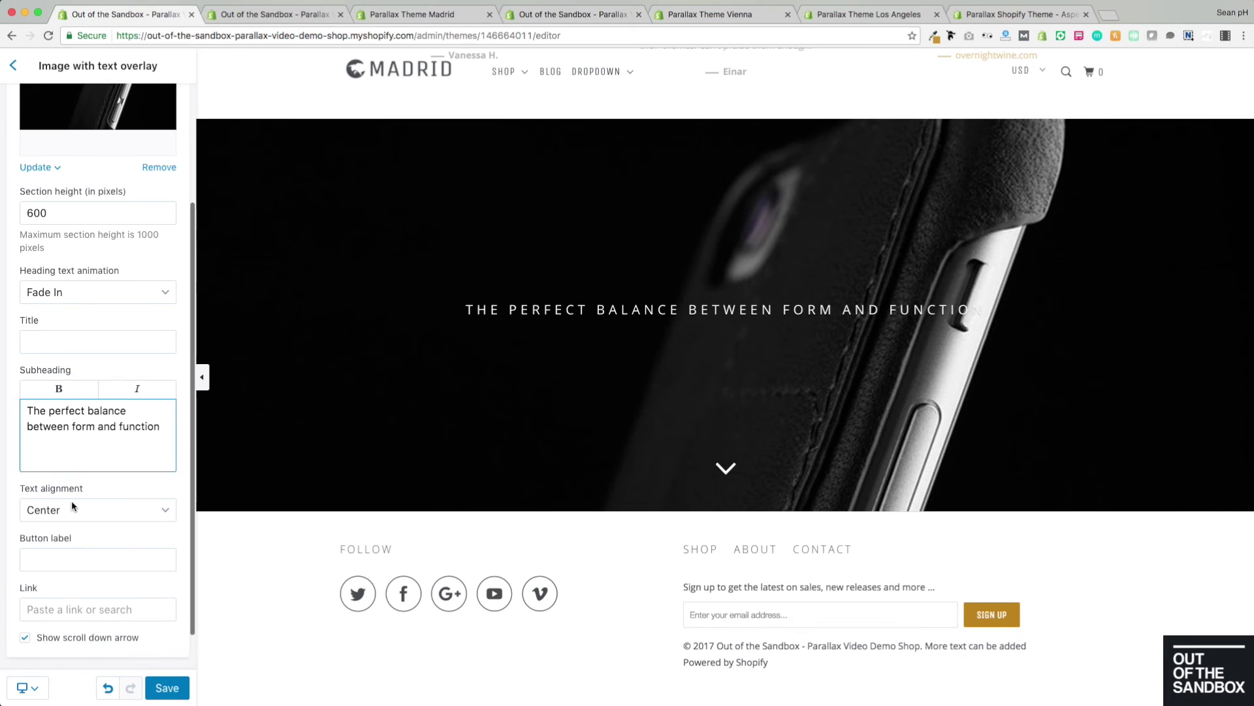
{"action": "left_click", "coordinate": [100, 513]}
{"action": "type", "text": "buy now"}
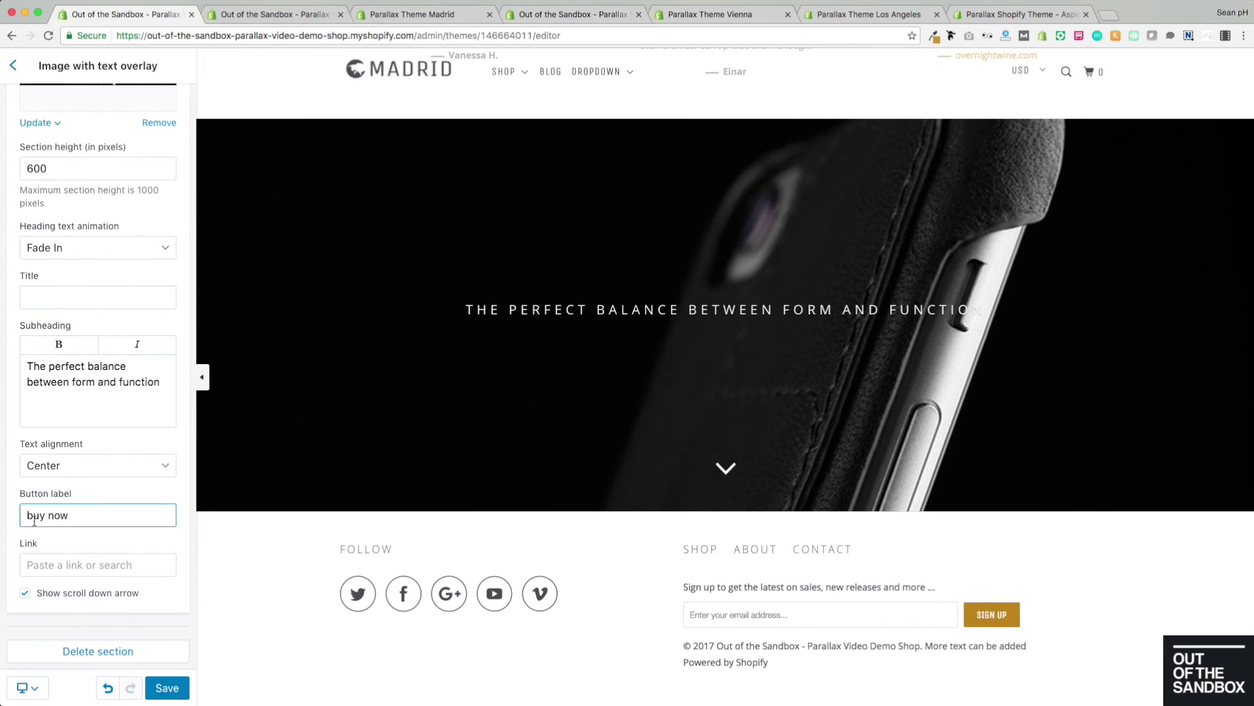
{"action": "left_click", "coordinate": [78, 563]}
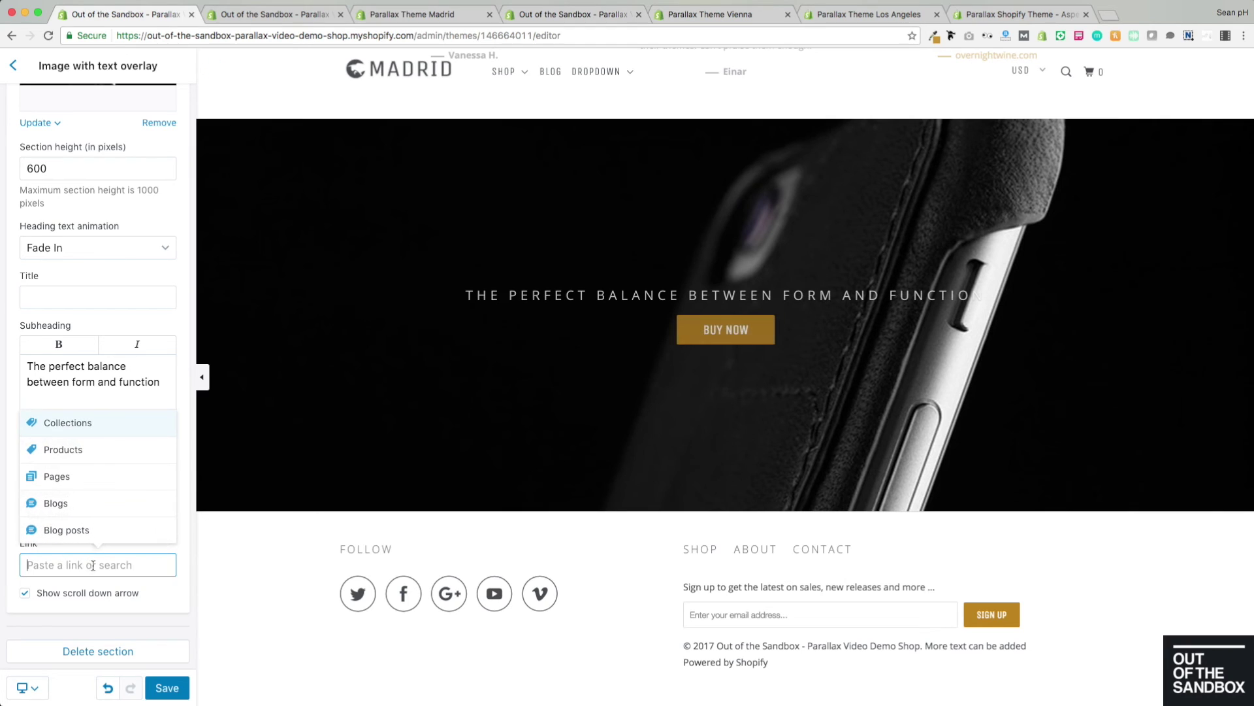
{"action": "left_click", "coordinate": [82, 447]}
{"action": "left_click", "coordinate": [98, 491]}
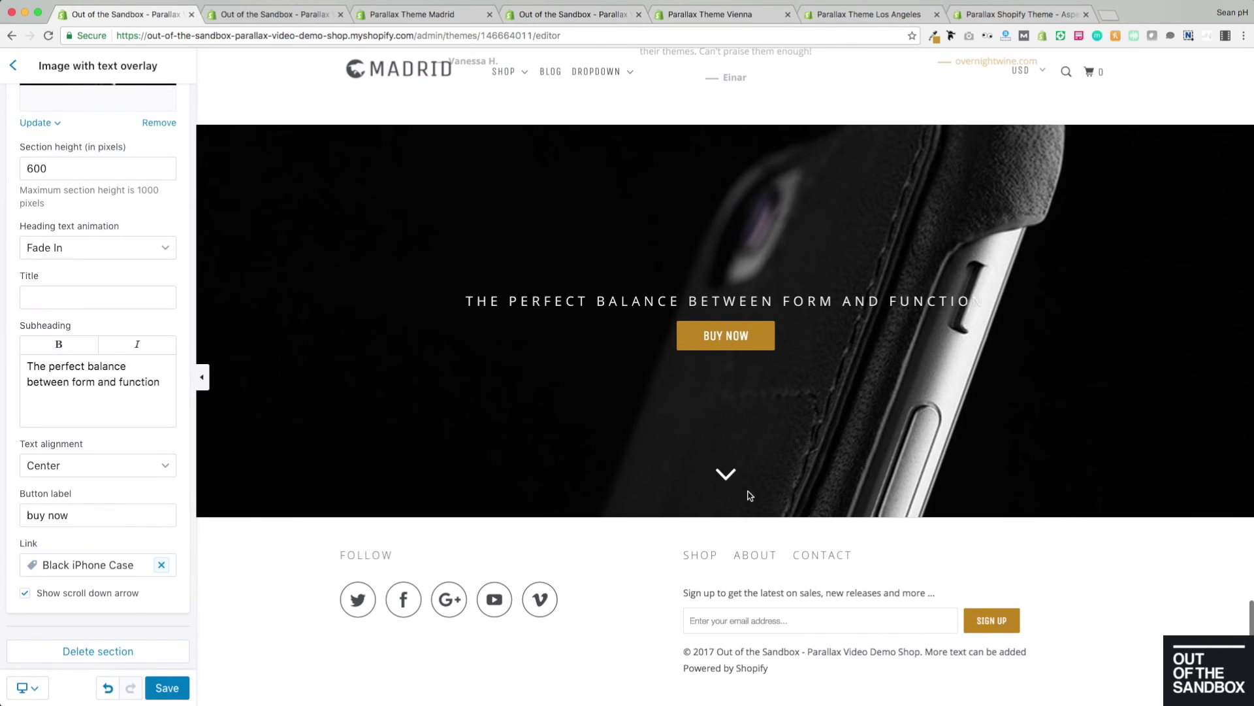
Turn off the overlay section's scroll down arrow and save the section
{"action": "left_click", "coordinate": [98, 593]}
{"action": "left_click", "coordinate": [167, 687]}
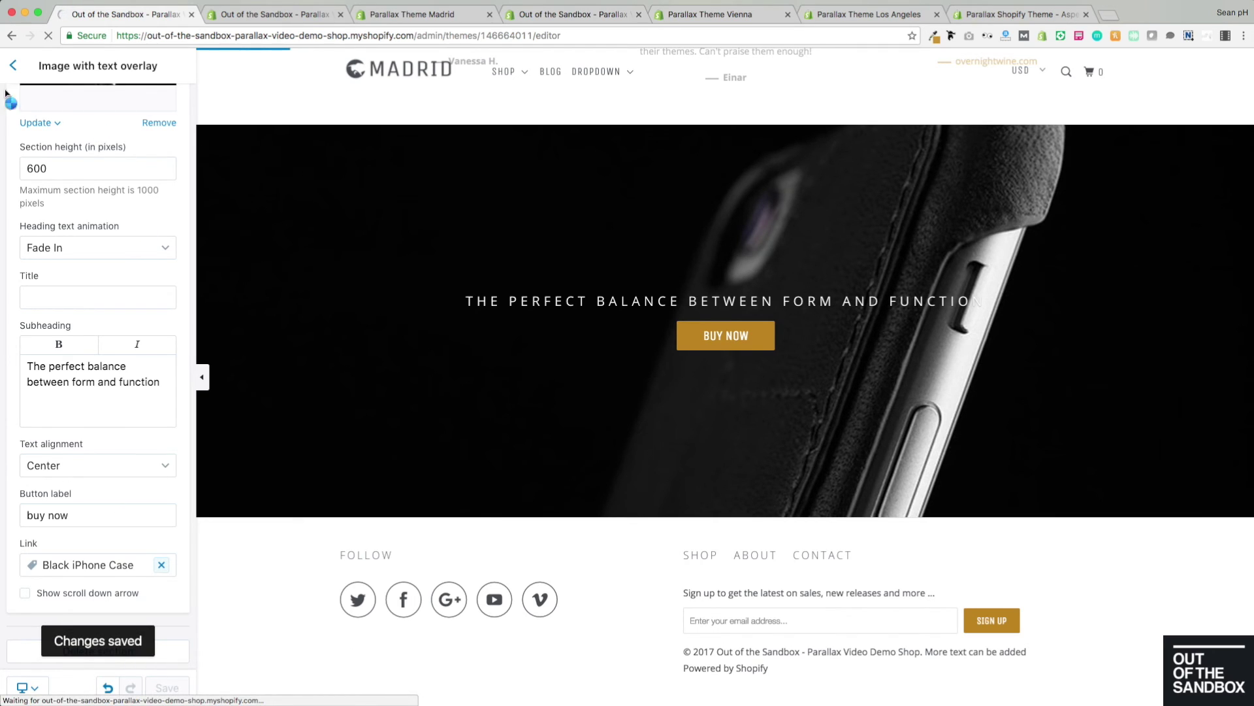
{"action": "left_click", "coordinate": [18, 71]}
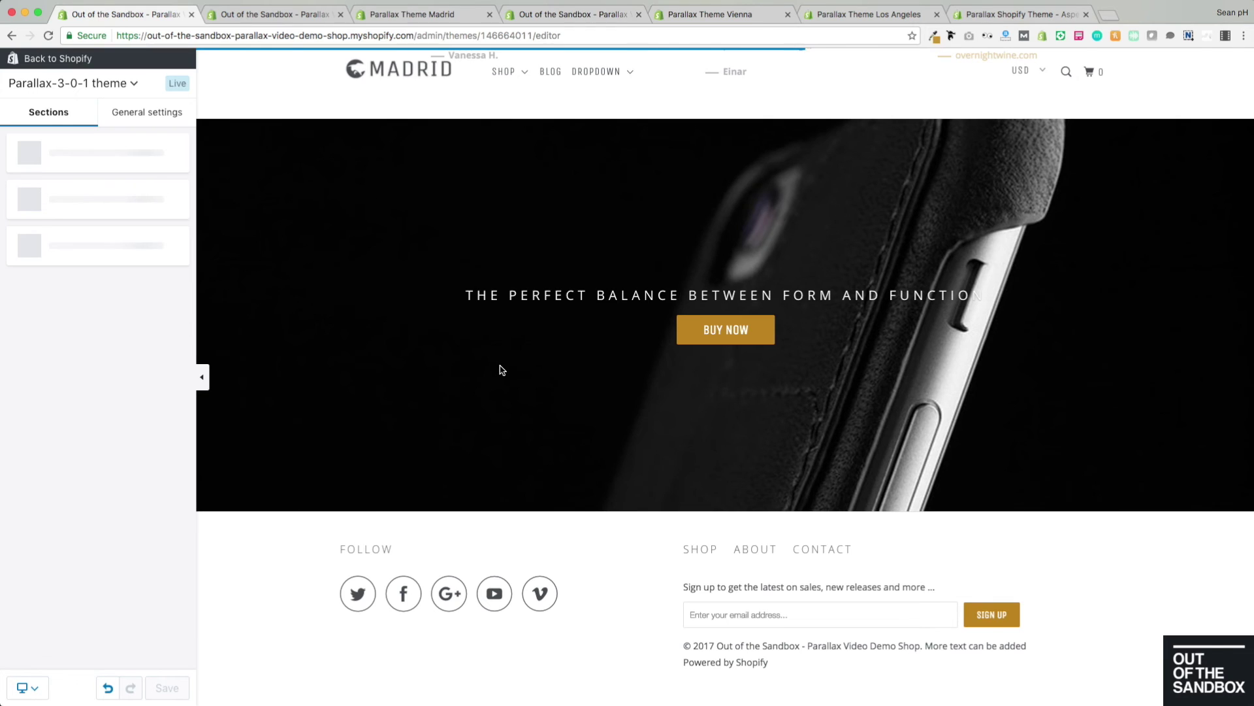
Add a Blog posts section to the home page and choose News as its blog
{"action": "scroll", "coordinate": [37, 477], "scroll_direction": "down", "scroll_amount": 5}
{"action": "left_click", "coordinate": [92, 588]}
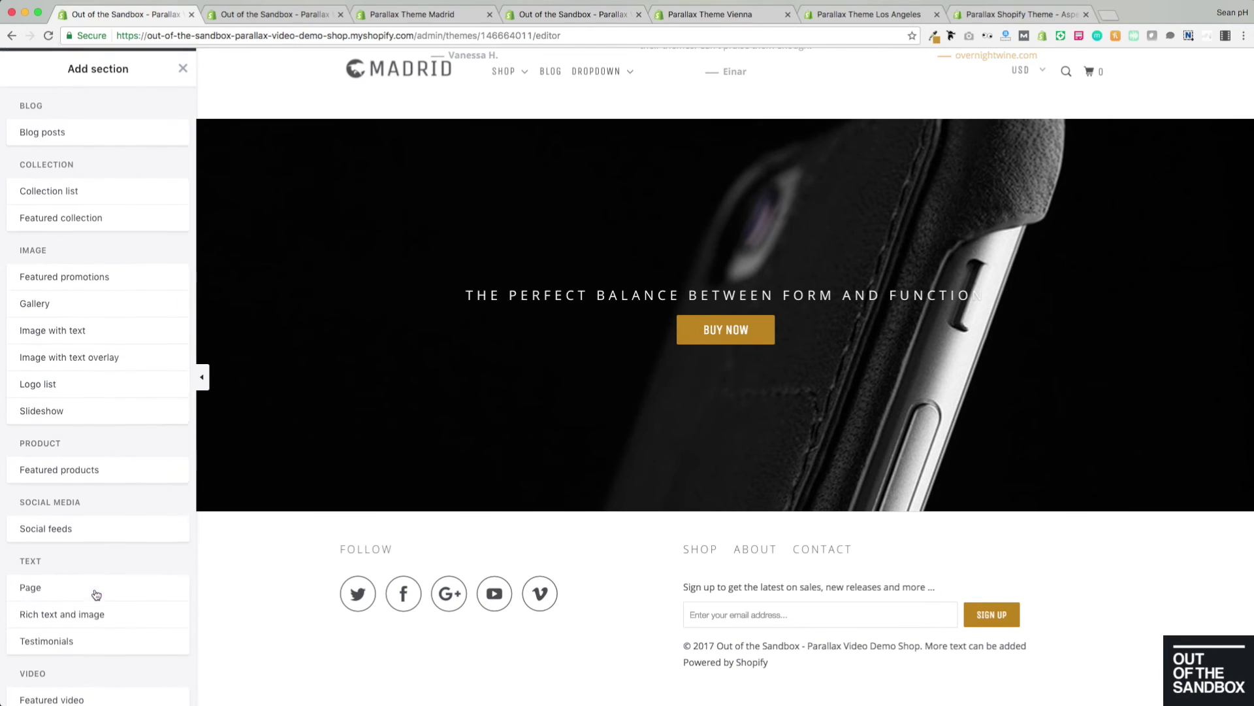
{"action": "left_click", "coordinate": [55, 131]}
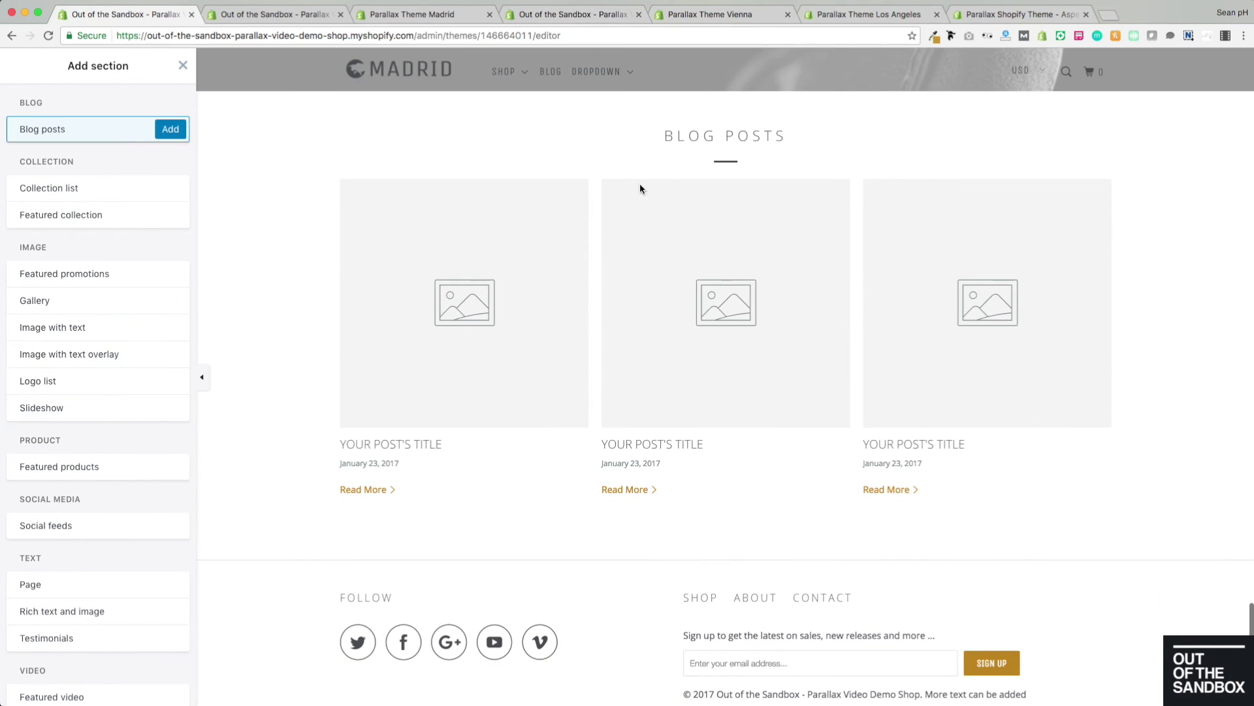
{"action": "left_click", "coordinate": [169, 128]}
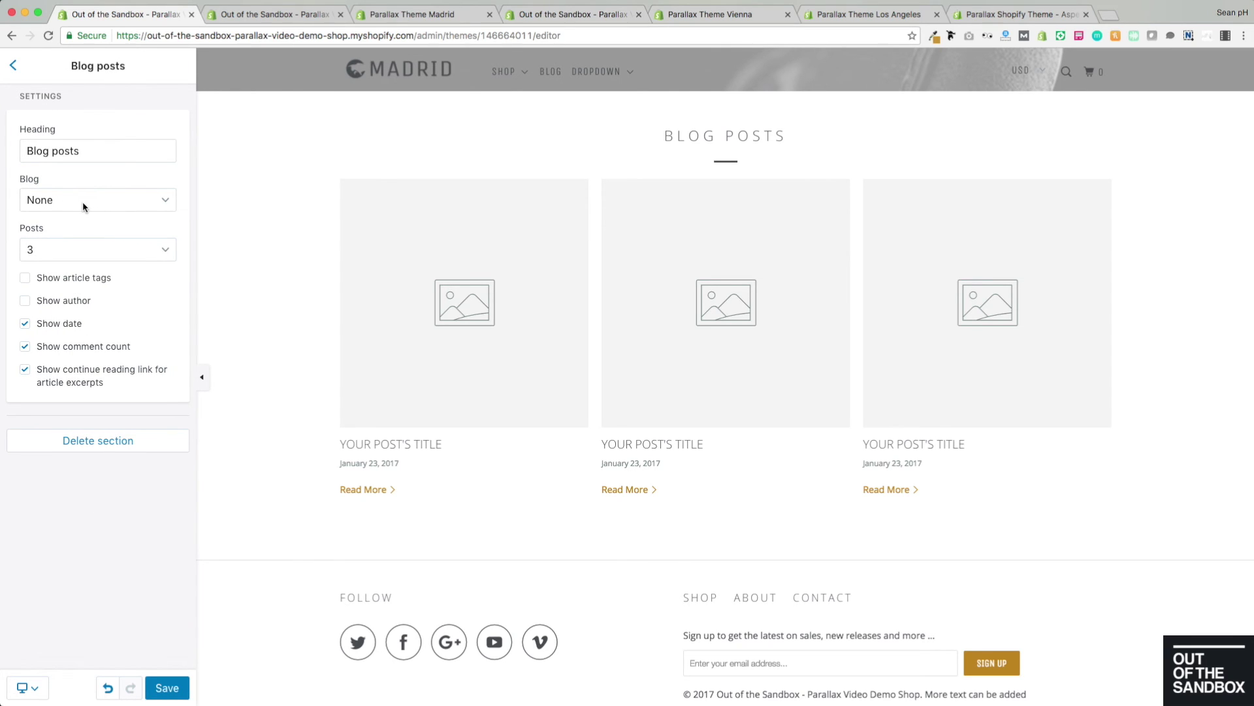
{"action": "left_click", "coordinate": [82, 201]}
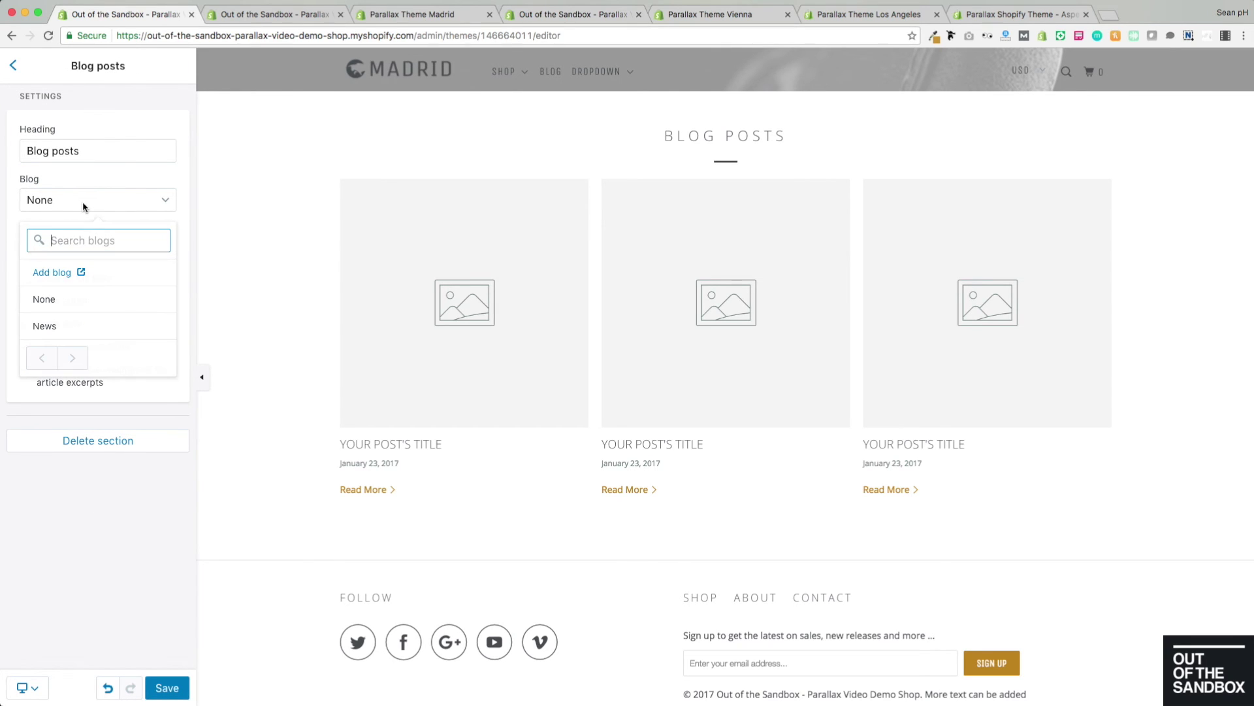
{"action": "left_click", "coordinate": [68, 329]}
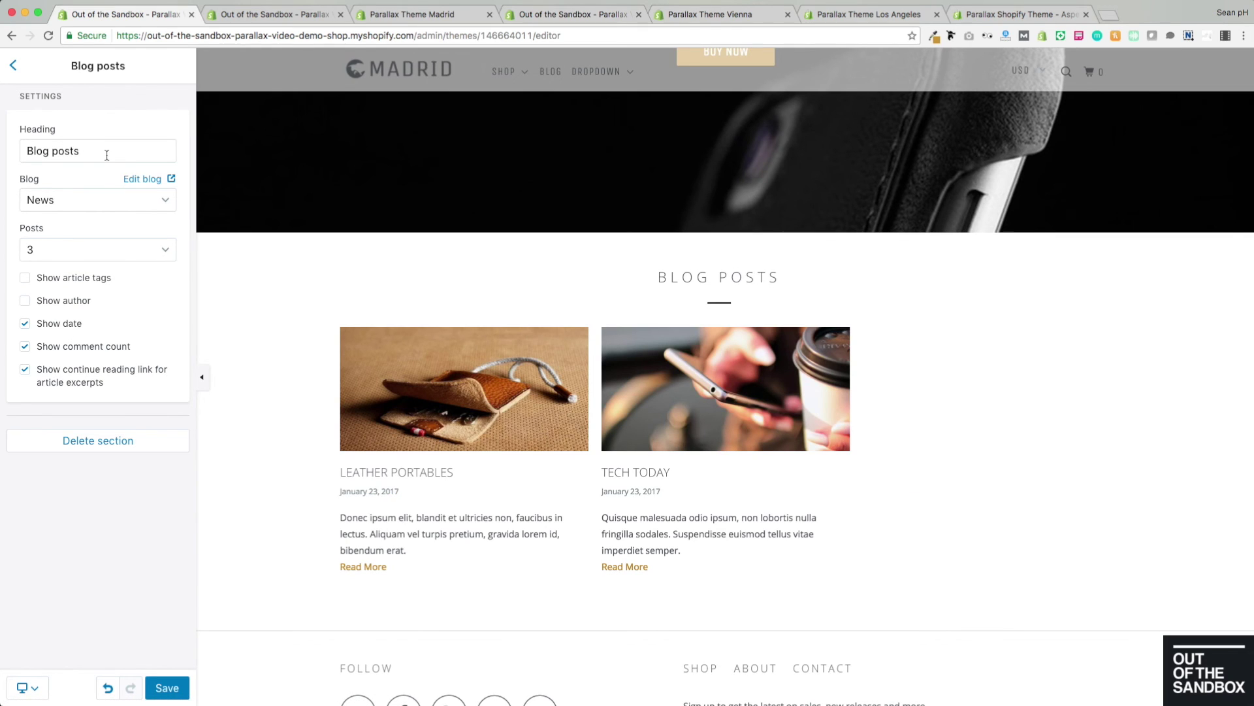
Change the blog section's heading to "from the blog" and its number of posts to 2
{"action": "left_click_drag", "start_coordinate": [108, 151], "coordinate": [3, 152]}
{"action": "type", "text": "from the blog"}
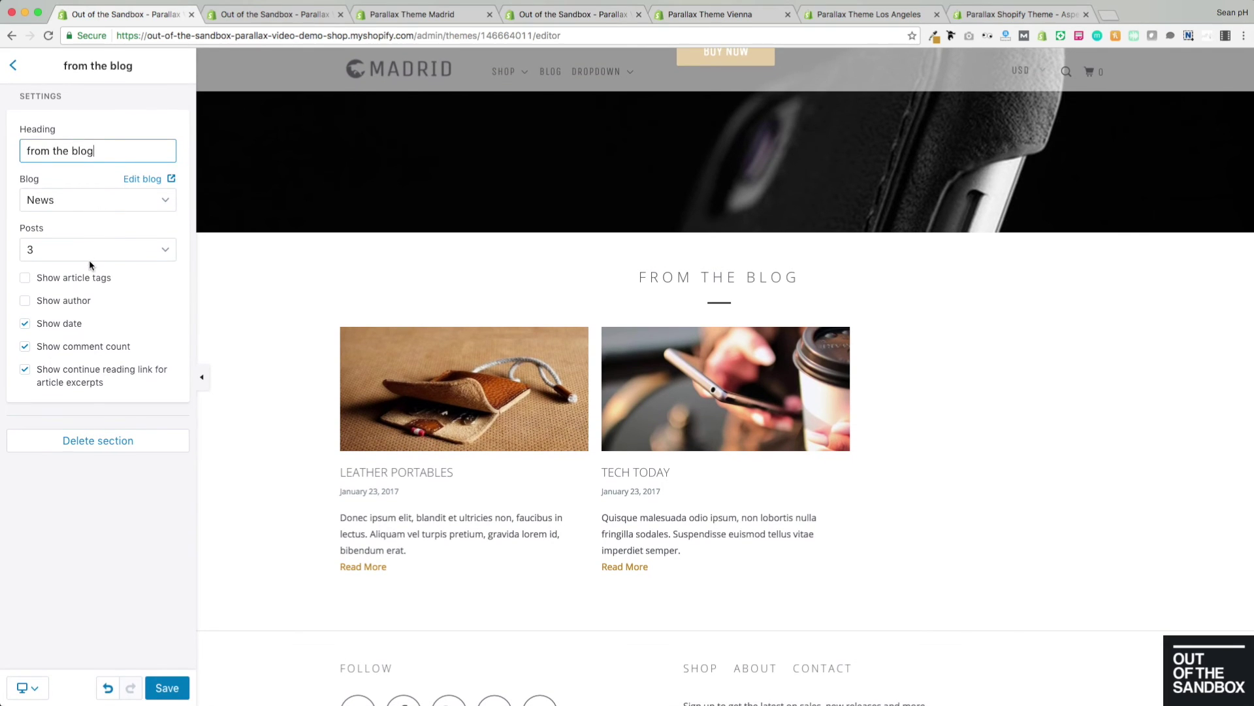
{"action": "left_click", "coordinate": [70, 255]}
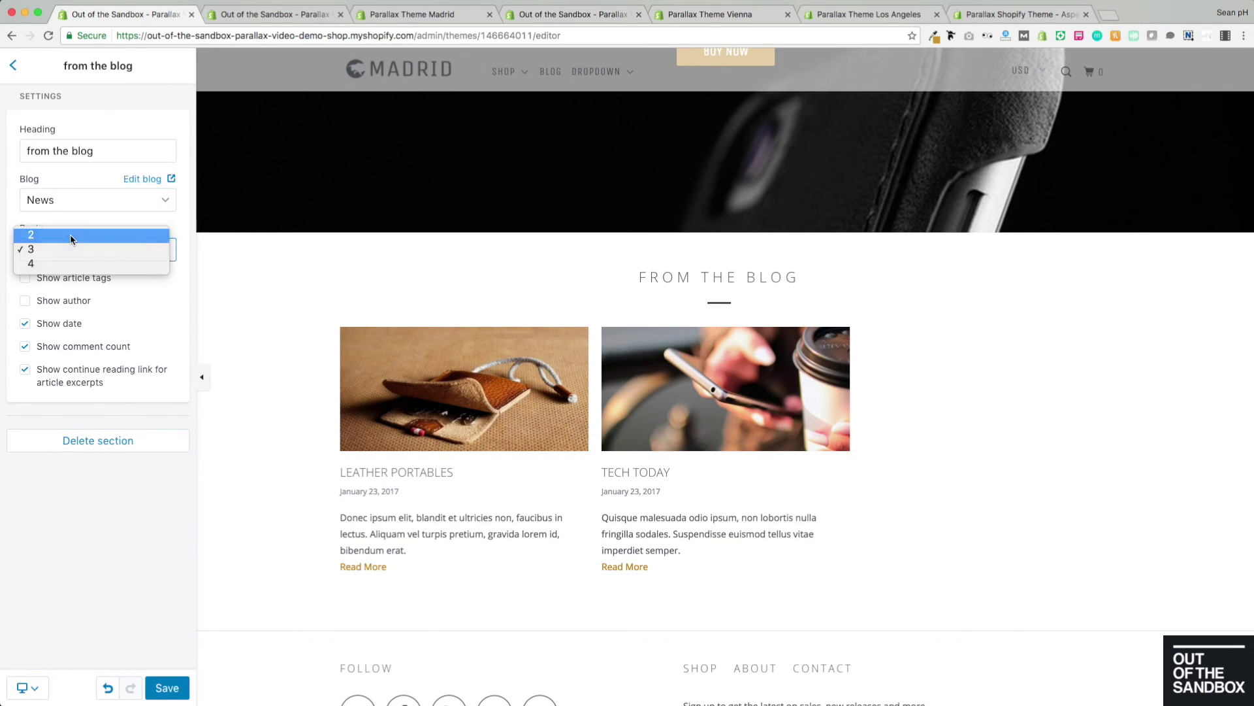
{"action": "left_click", "coordinate": [72, 236]}
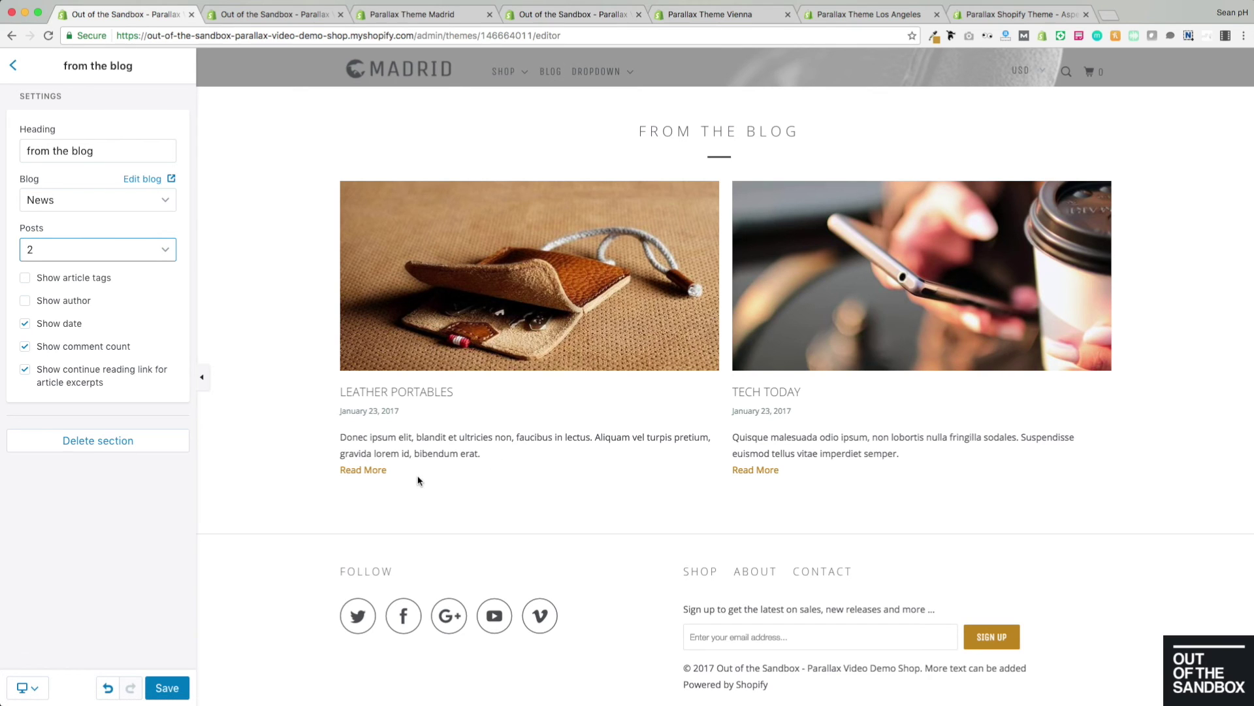
Open the Leather Portables blog post in the store admin and examine its excerpt text
{"action": "left_click", "coordinate": [260, 15]}
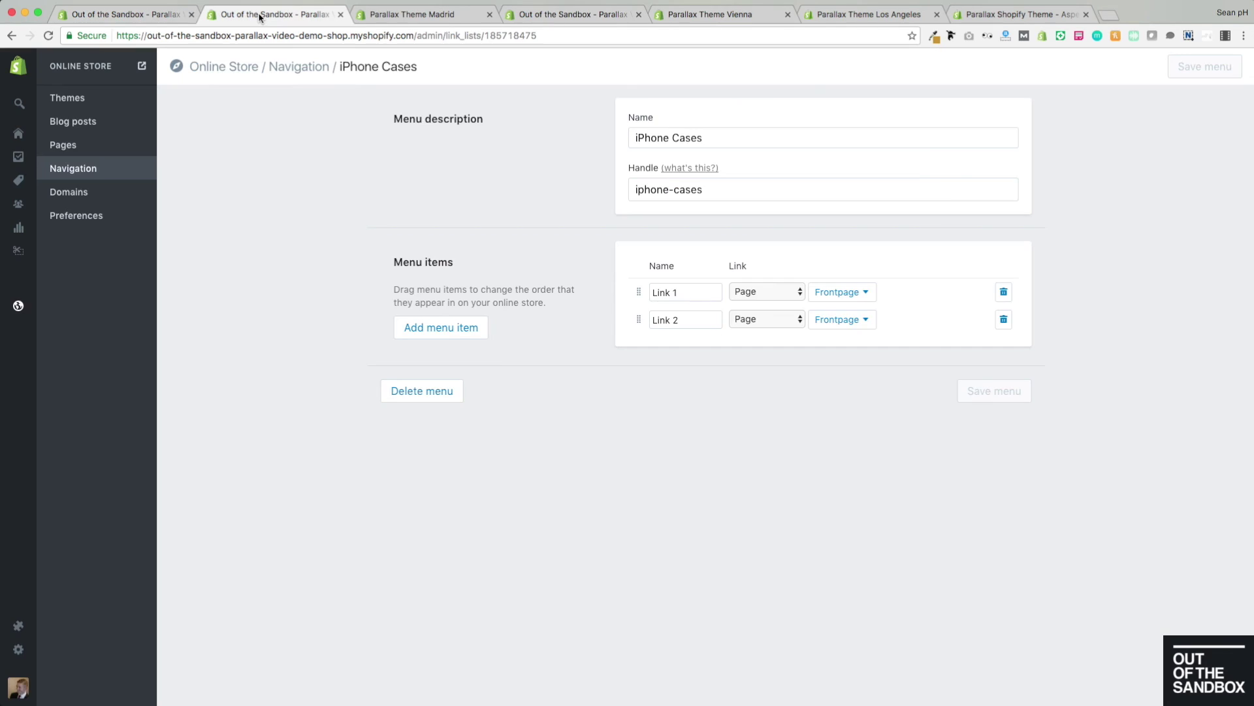
{"action": "left_click", "coordinate": [73, 128]}
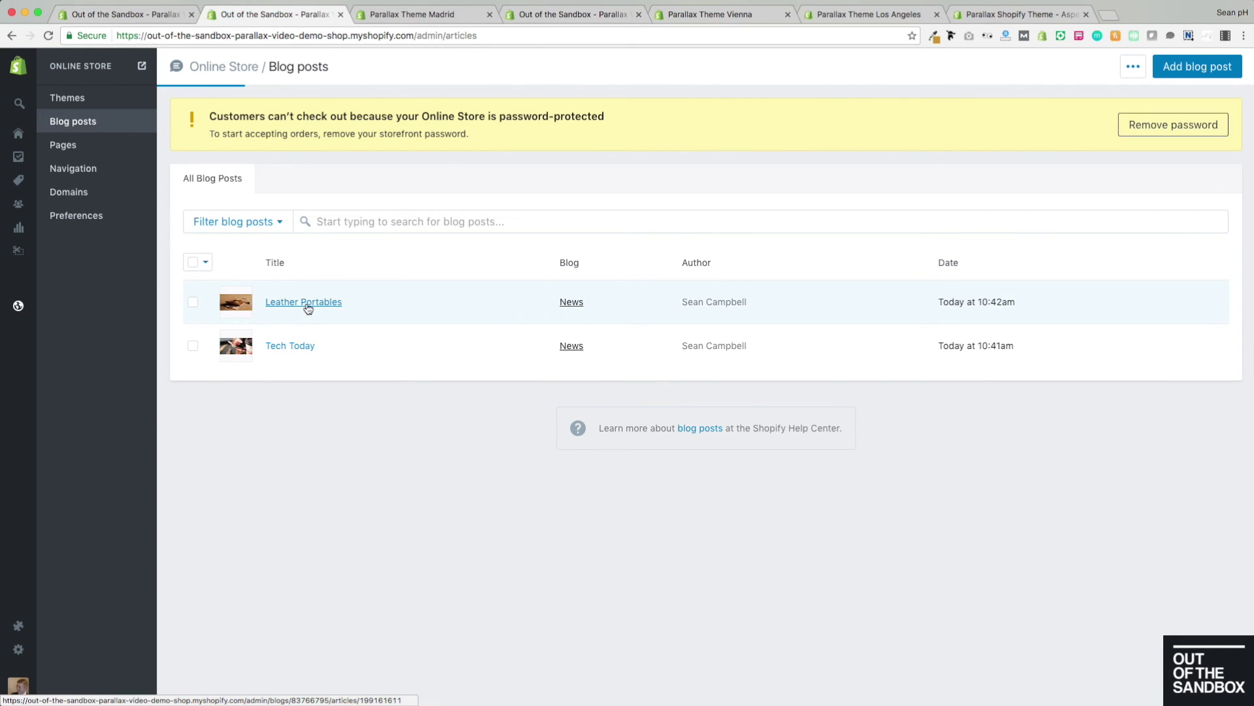
{"action": "left_click", "coordinate": [304, 302]}
{"action": "scroll", "coordinate": [314, 310], "scroll_direction": "down", "scroll_amount": 3}
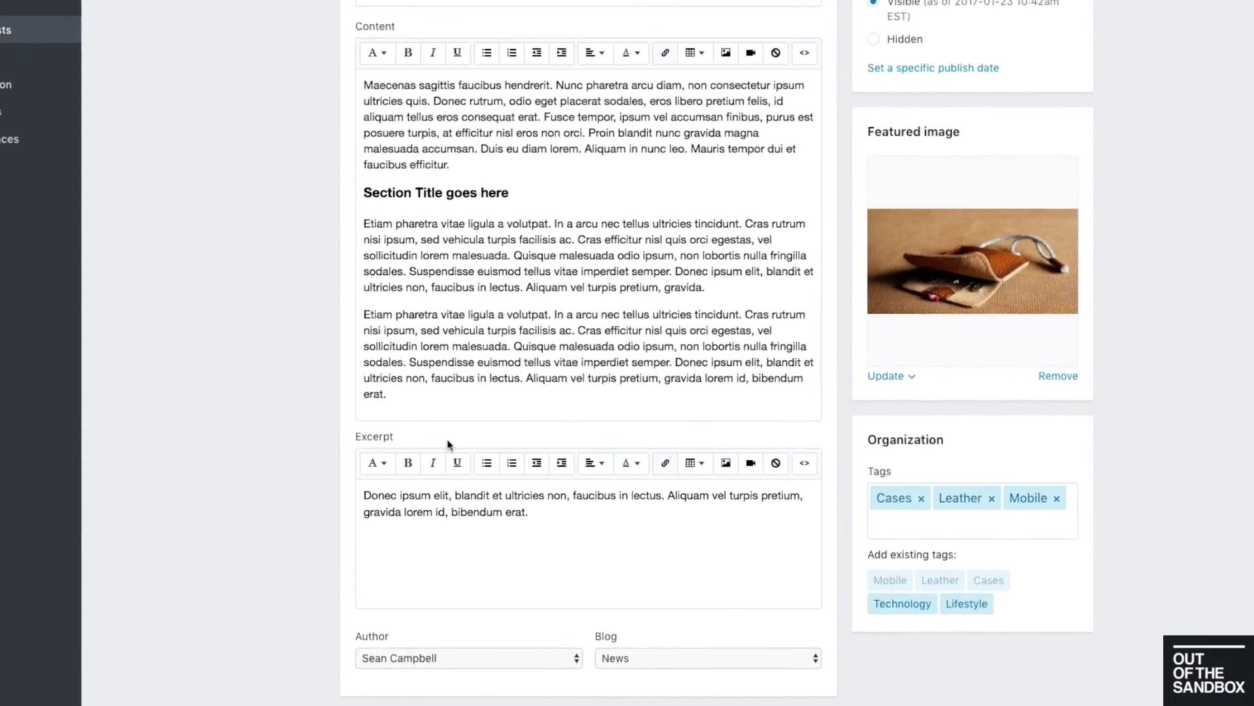
{"action": "left_click_drag", "start_coordinate": [548, 507], "coordinate": [319, 496]}
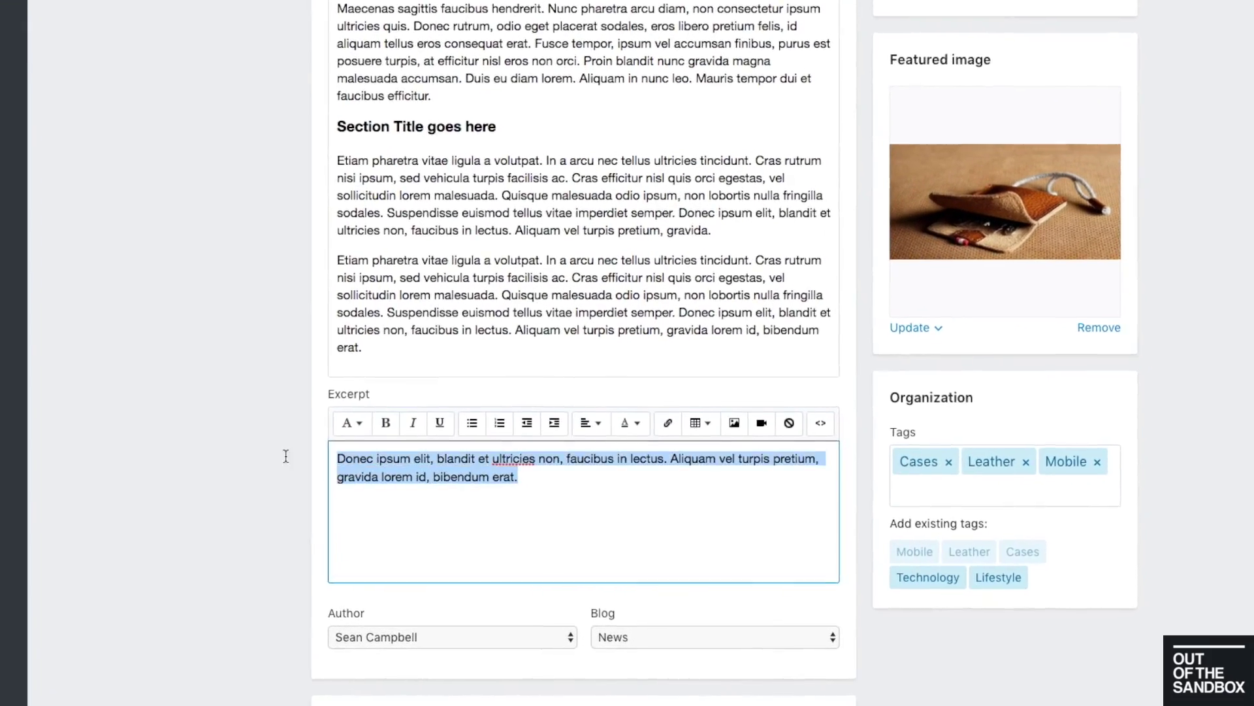
{"action": "left_click", "coordinate": [516, 480]}
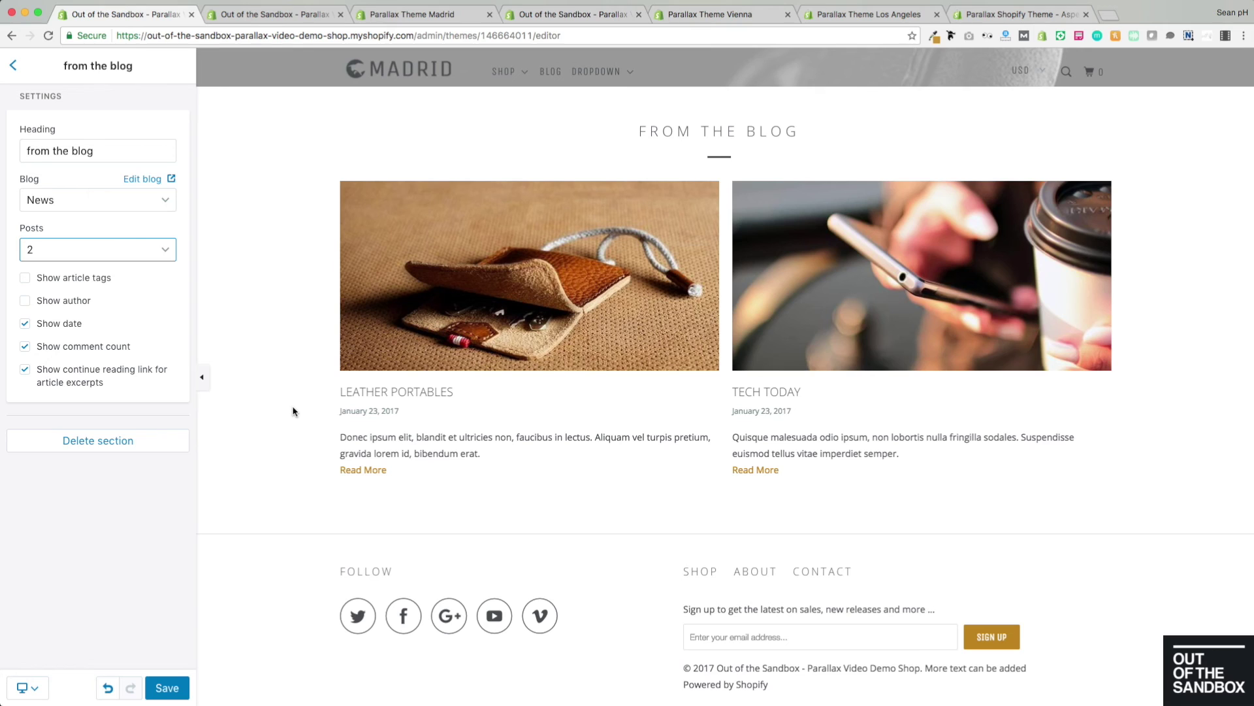
Try showing the article tags and author in the blog section, and turn both options off again
{"action": "left_click", "coordinate": [85, 281]}
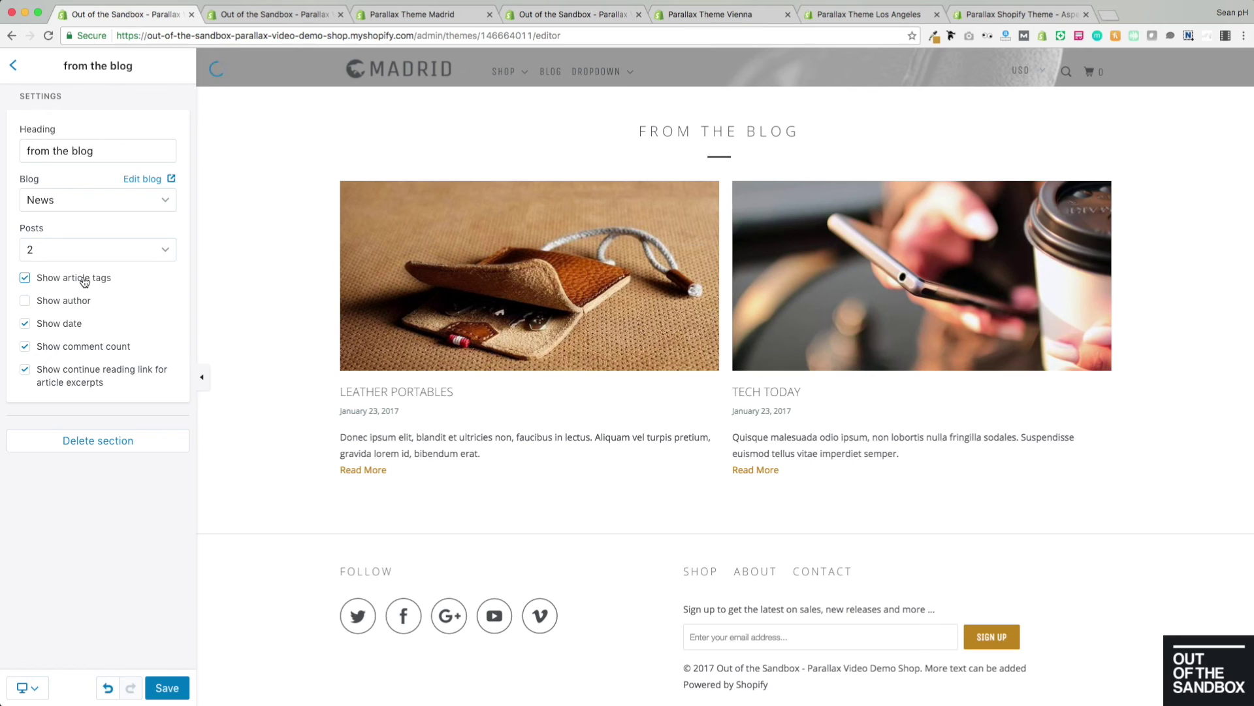
{"action": "left_click", "coordinate": [68, 304]}
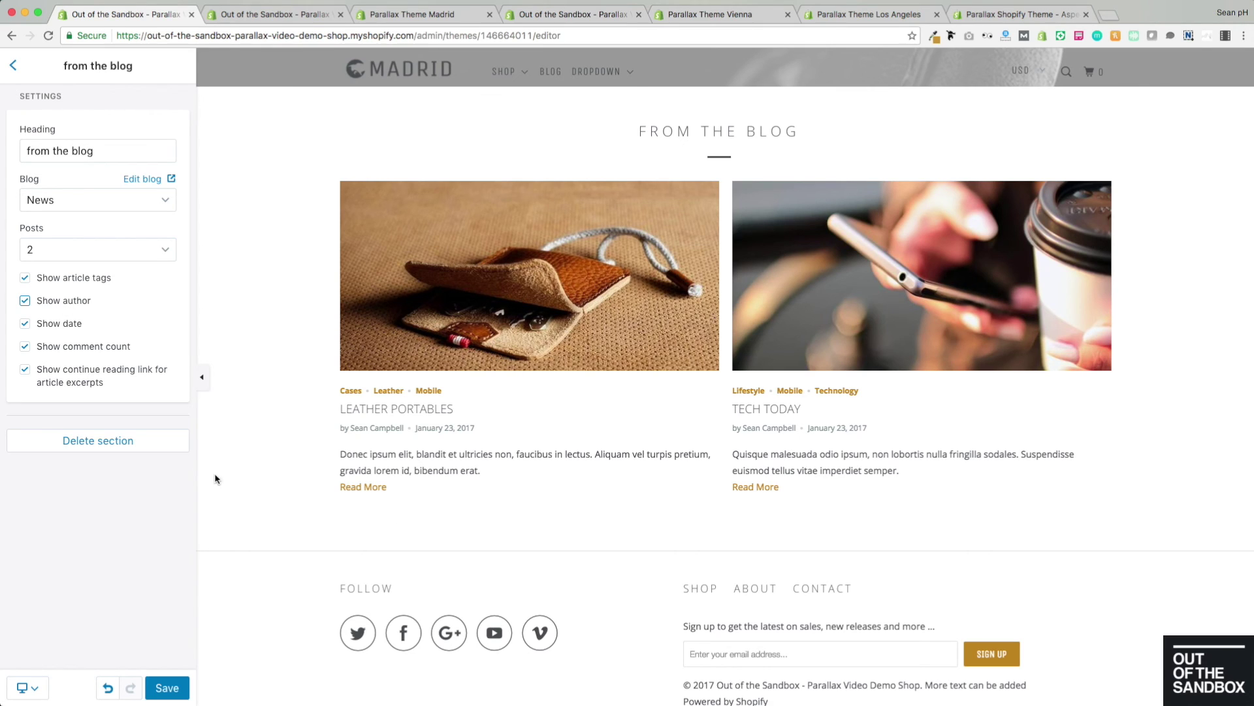
{"action": "left_click", "coordinate": [72, 279]}
{"action": "left_click", "coordinate": [52, 301]}
Turn off the blog section's date, comment count and continue reading link, and save the section
{"action": "left_click", "coordinate": [53, 325]}
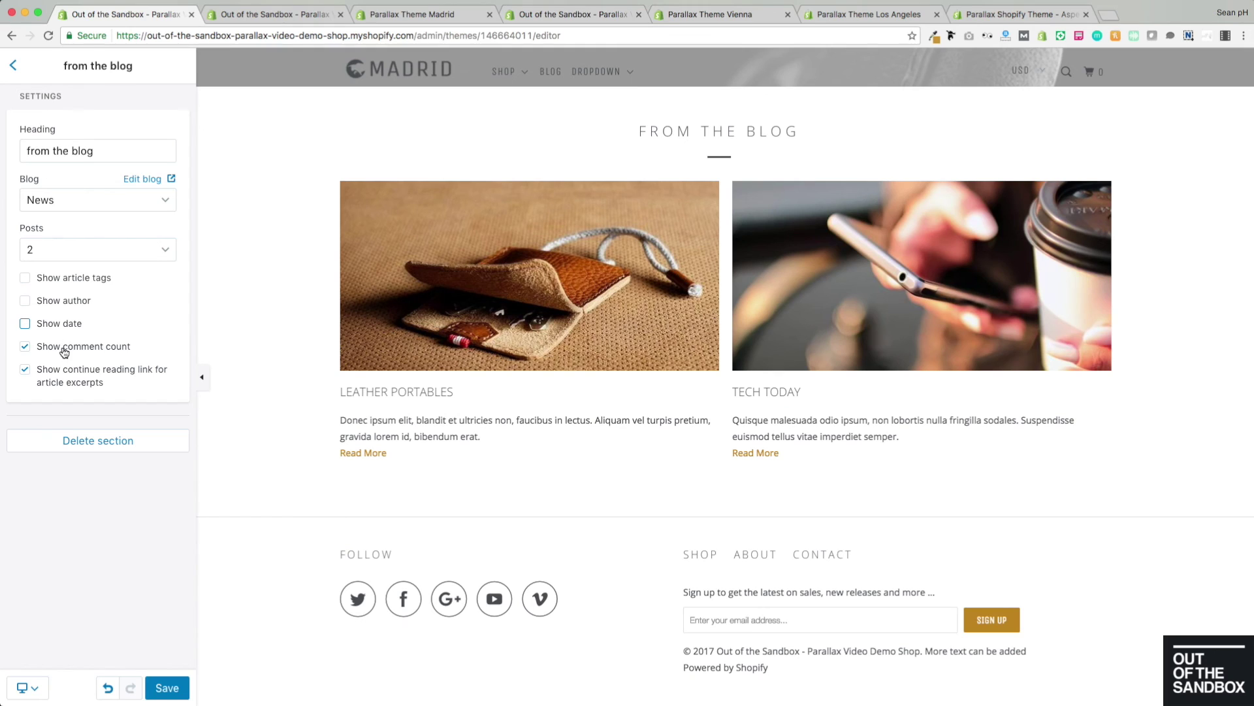
{"action": "left_click", "coordinate": [63, 351]}
{"action": "left_click", "coordinate": [68, 375]}
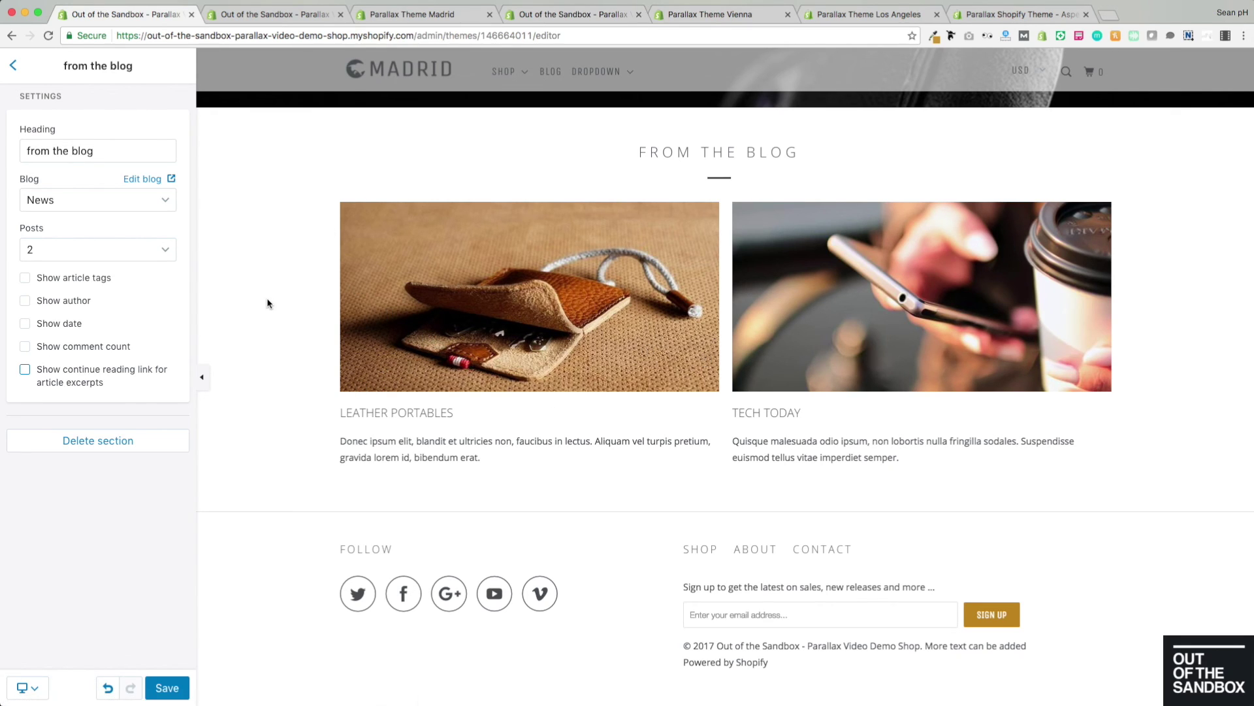
{"action": "left_click", "coordinate": [167, 687]}
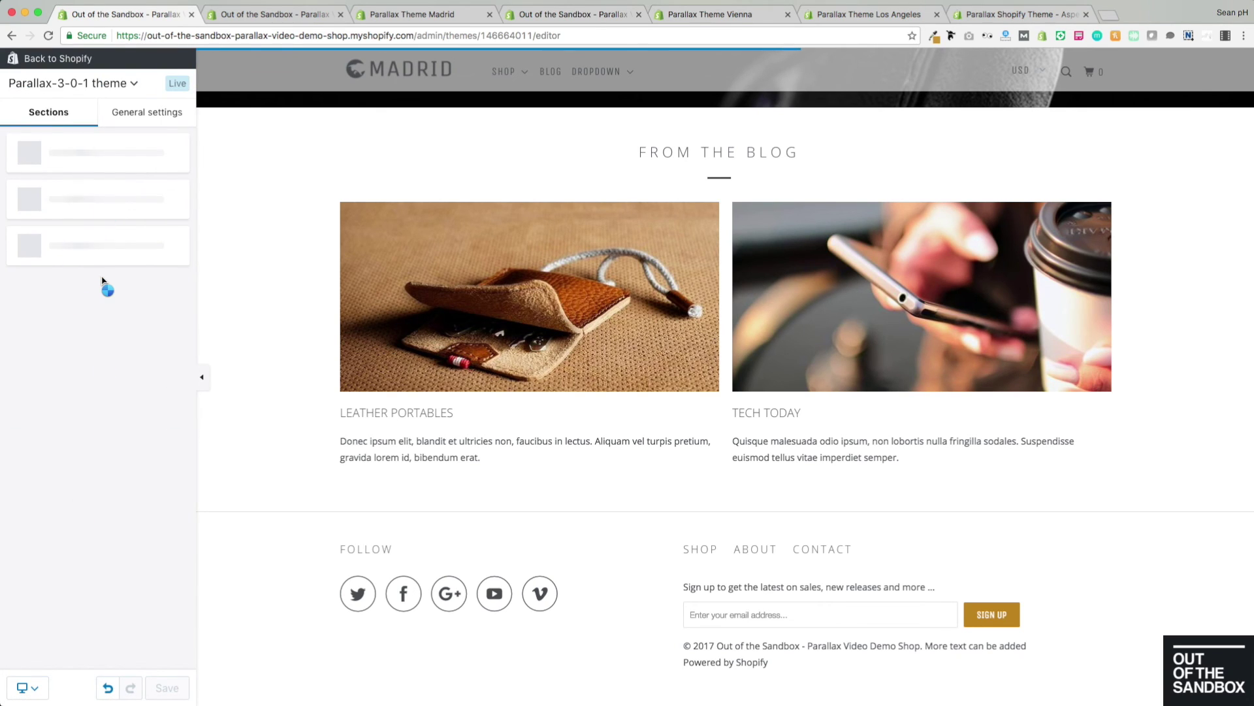
Add a Social feeds section to the home page
{"action": "scroll", "coordinate": [124, 555], "scroll_direction": "down", "scroll_amount": 3}
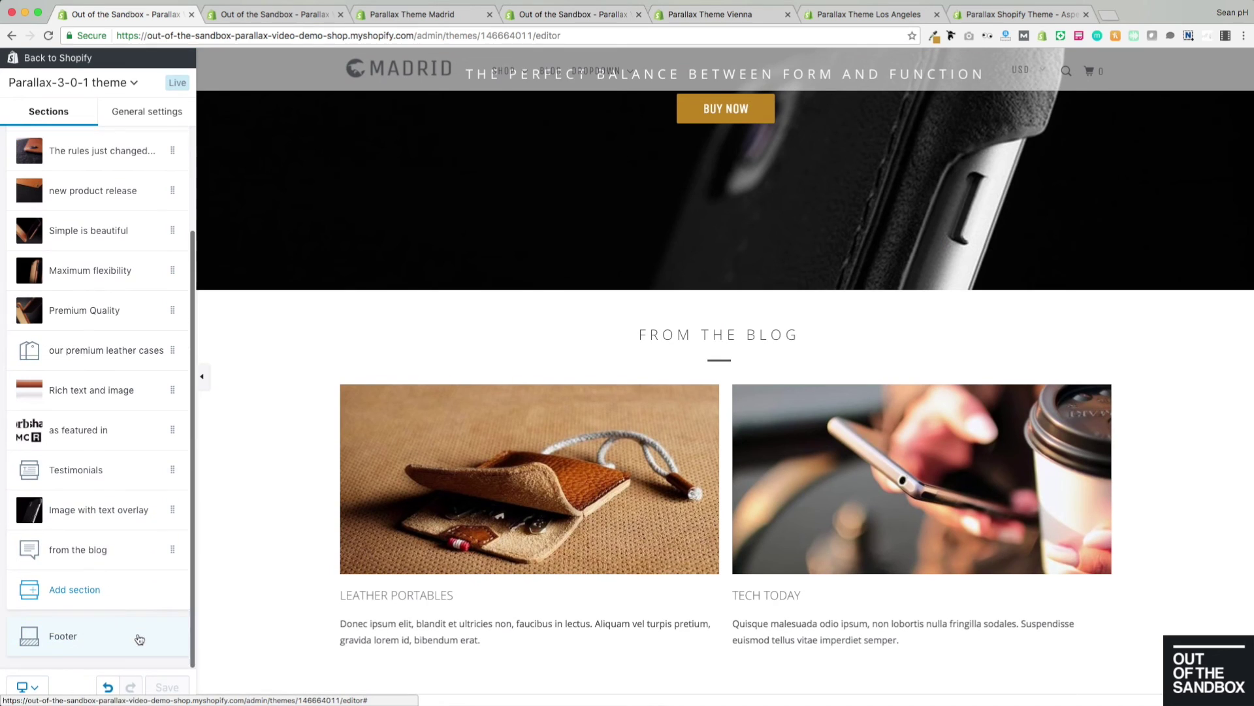
{"action": "left_click", "coordinate": [104, 598]}
{"action": "scroll", "coordinate": [87, 319], "scroll_direction": "down", "scroll_amount": 1}
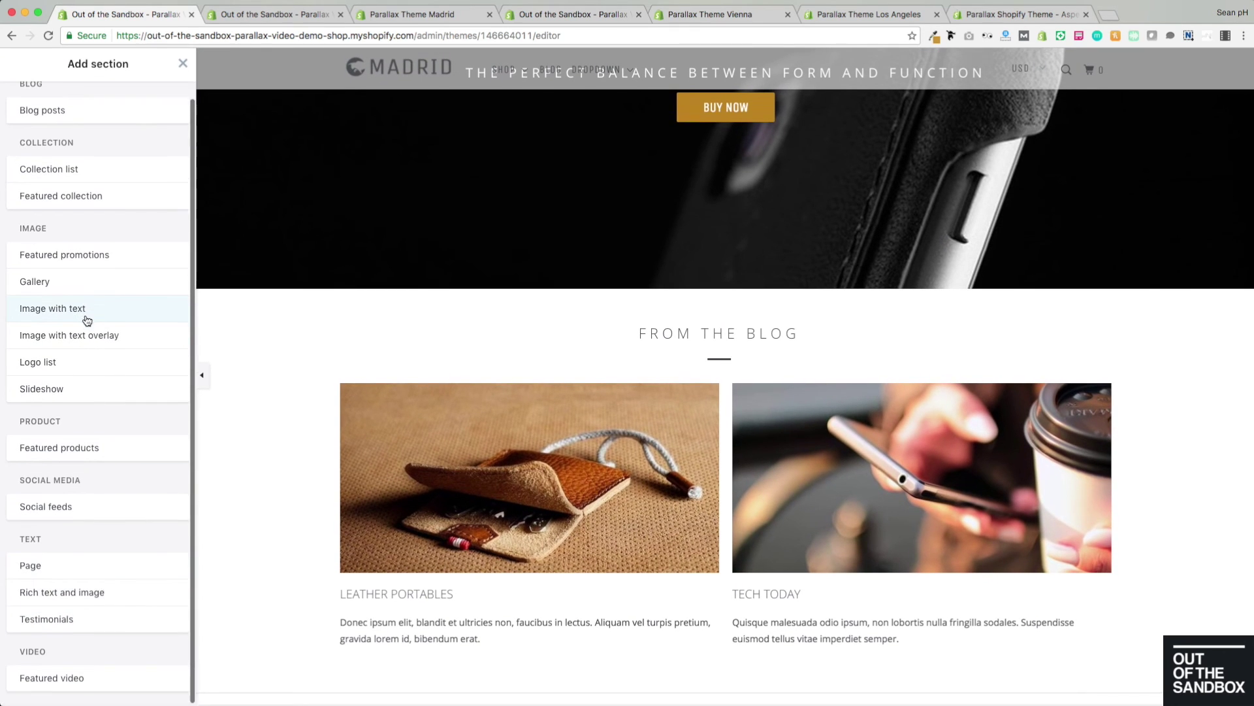
{"action": "left_click", "coordinate": [81, 509]}
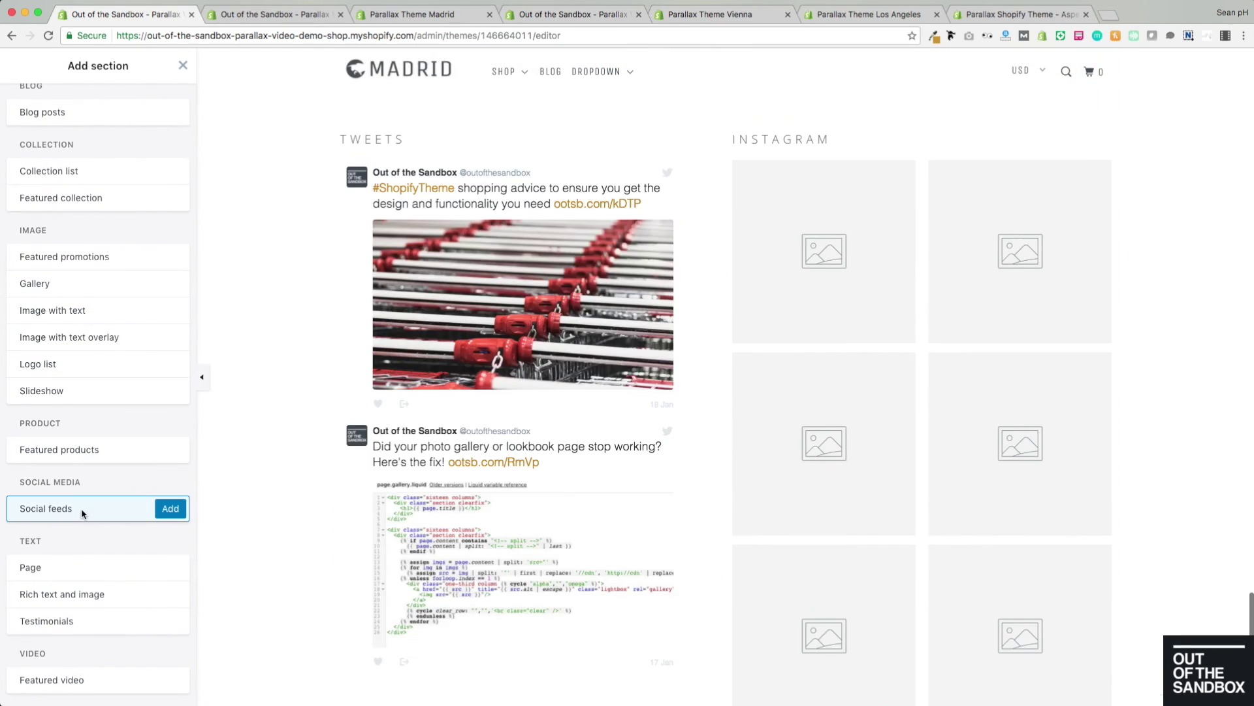
{"action": "left_click", "coordinate": [170, 509]}
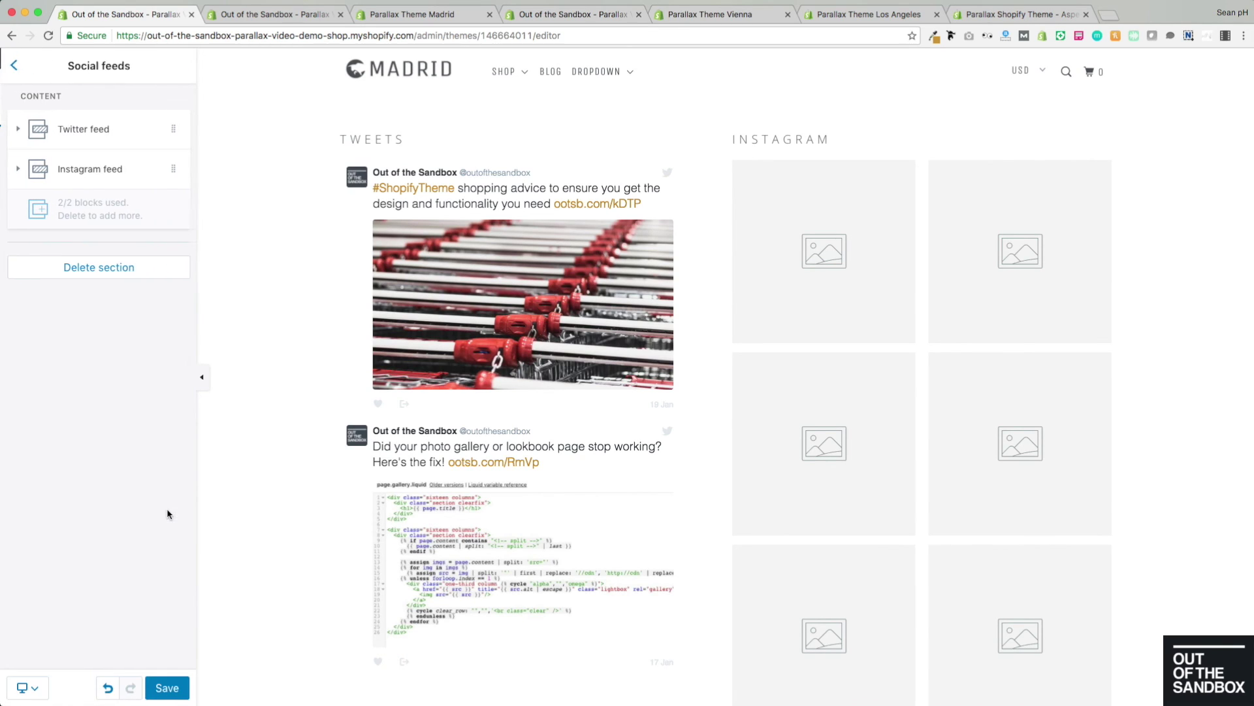
Try the Dark theme on the Twitter feed, restore Light, and delete the Twitter feed from the section
{"action": "left_click", "coordinate": [82, 130]}
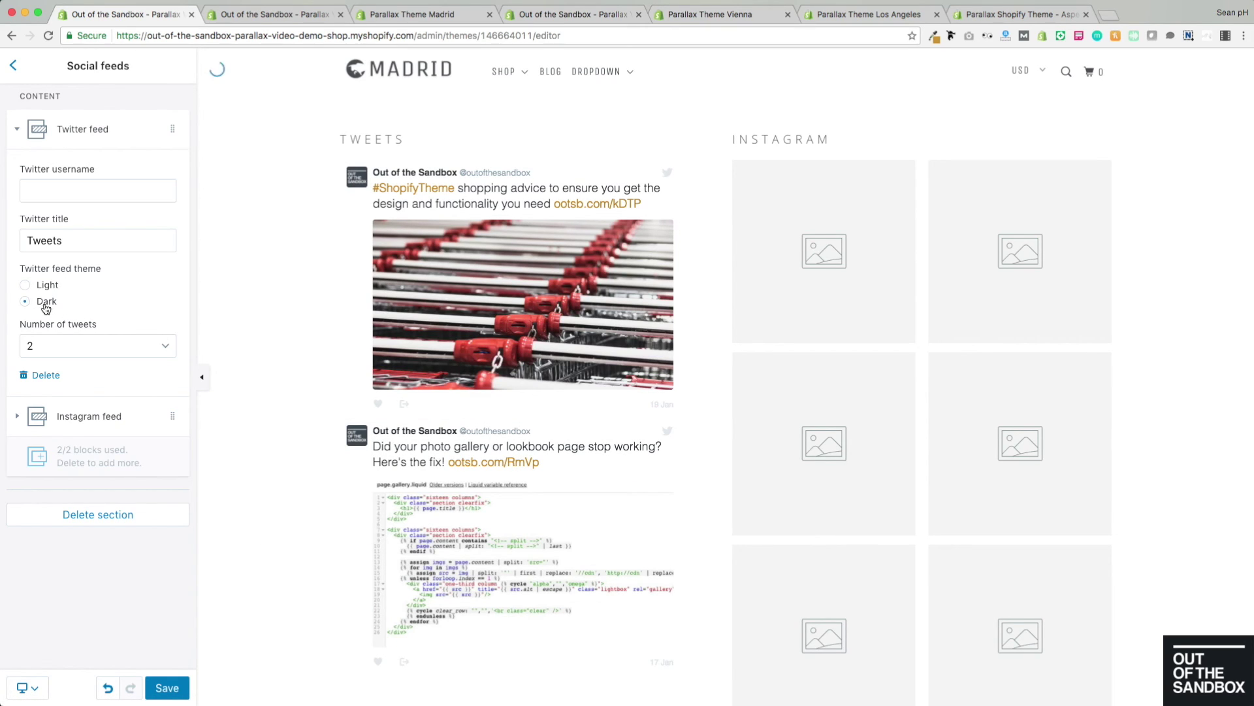
{"action": "left_click", "coordinate": [45, 305]}
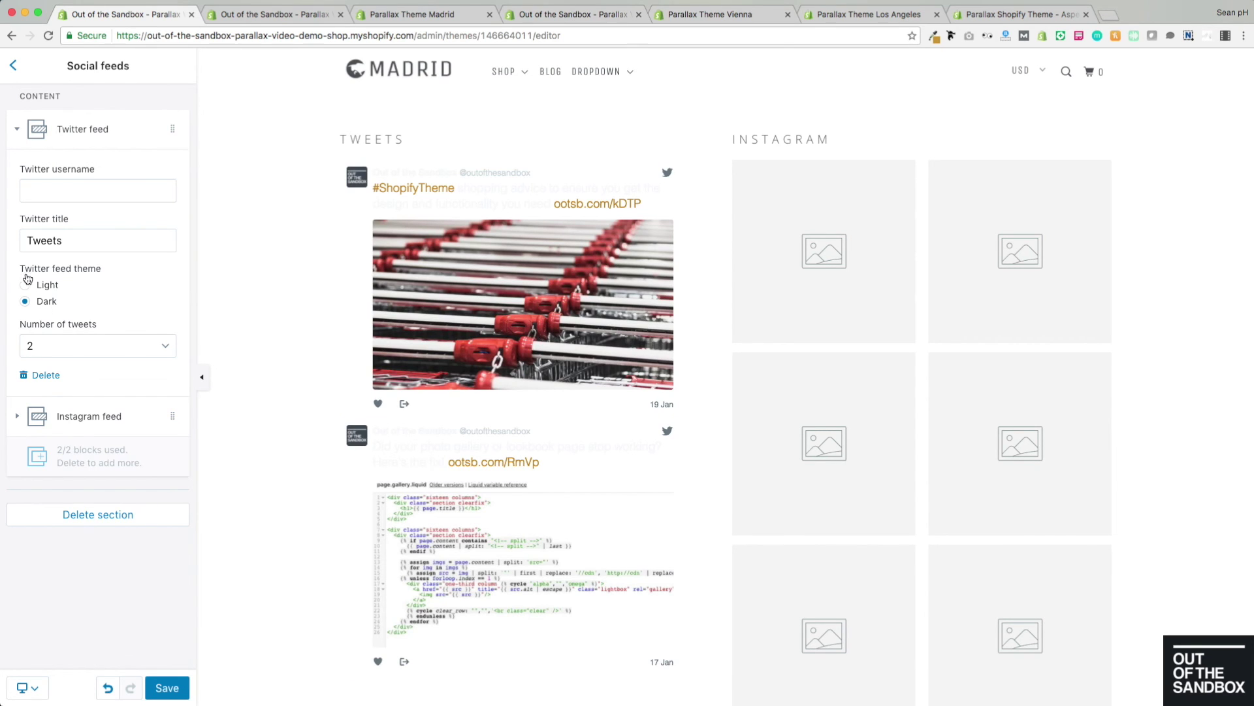
{"action": "left_click", "coordinate": [48, 288]}
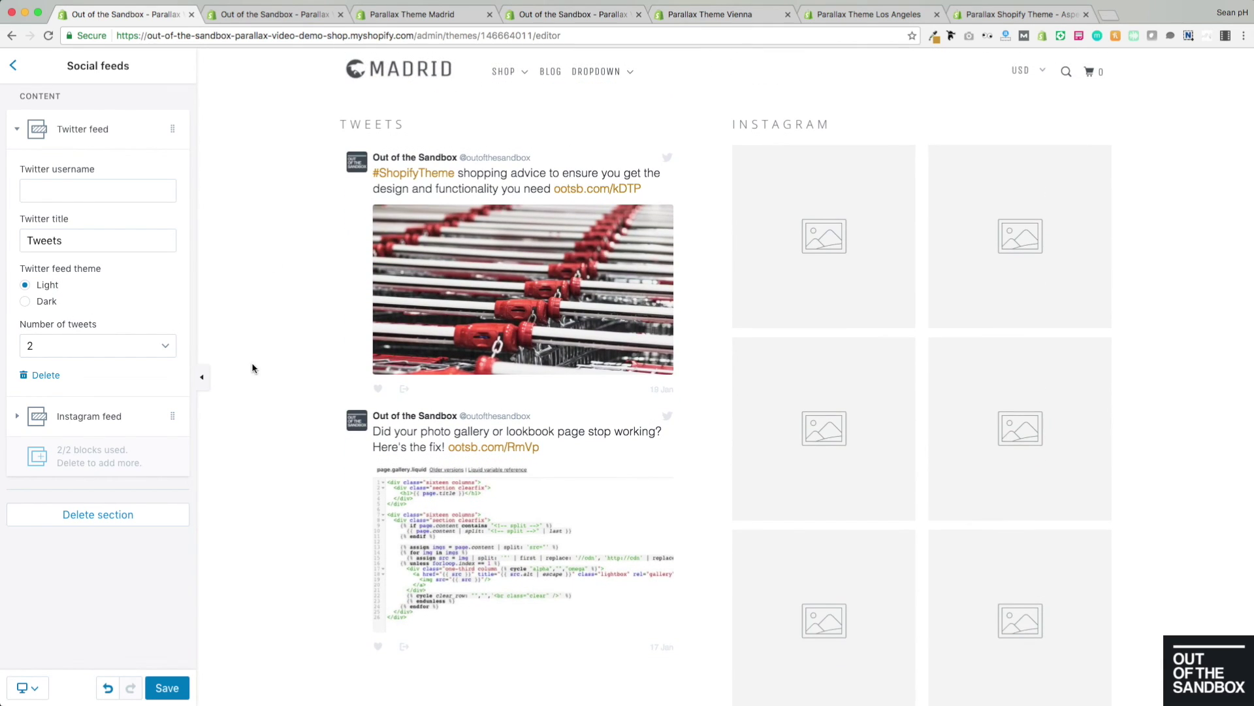
{"action": "left_click", "coordinate": [34, 376]}
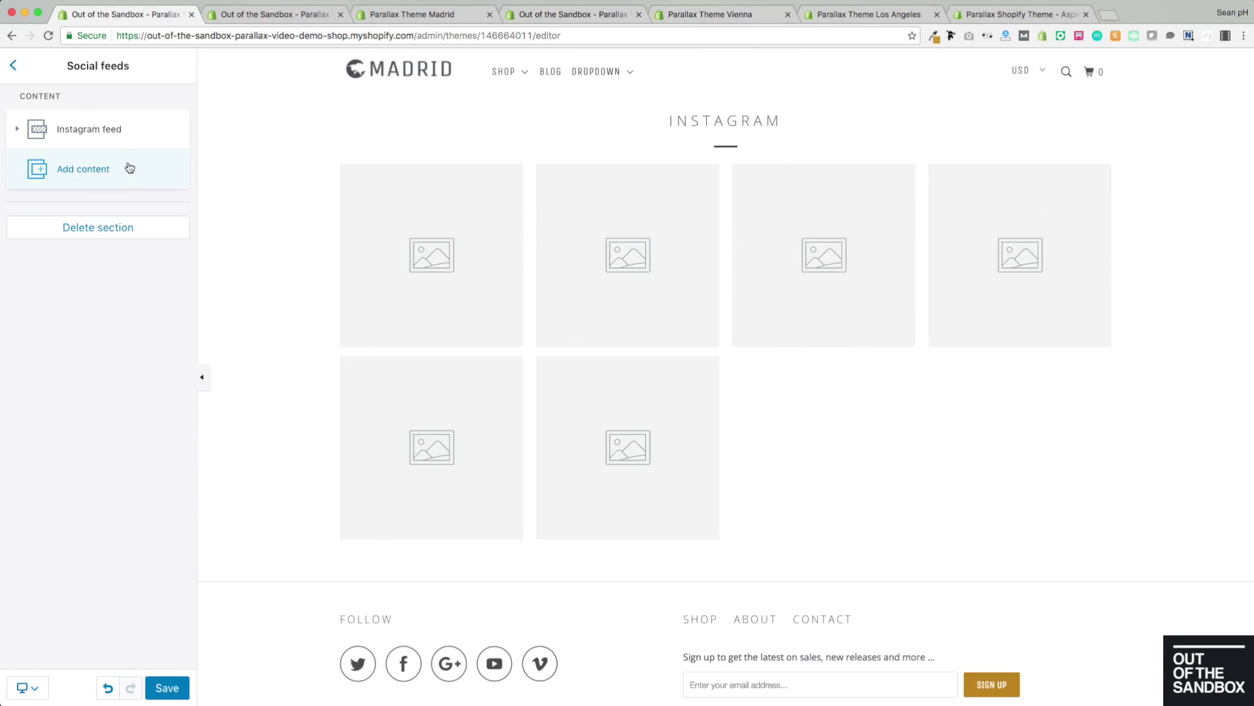
Set the Instagram feed's number of images to 4 and its title to "follow us"
{"action": "left_click", "coordinate": [80, 135]}
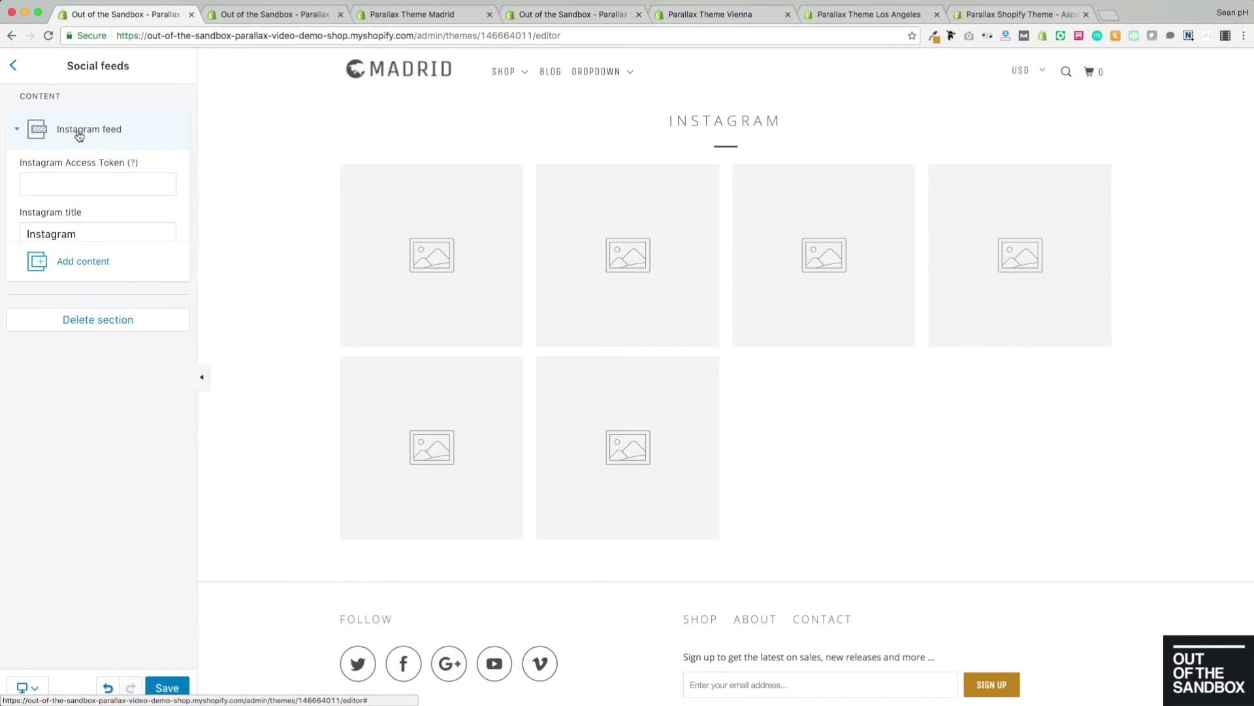
{"action": "left_click", "coordinate": [155, 300]}
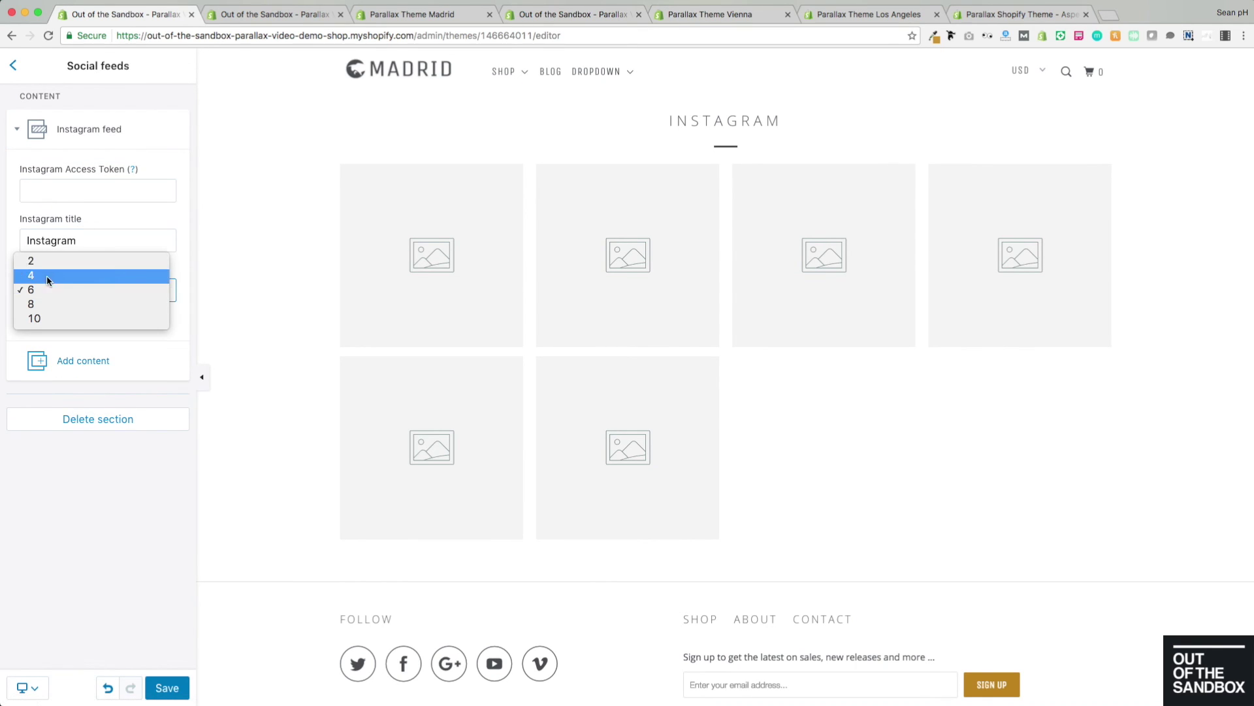
{"action": "left_click", "coordinate": [49, 275]}
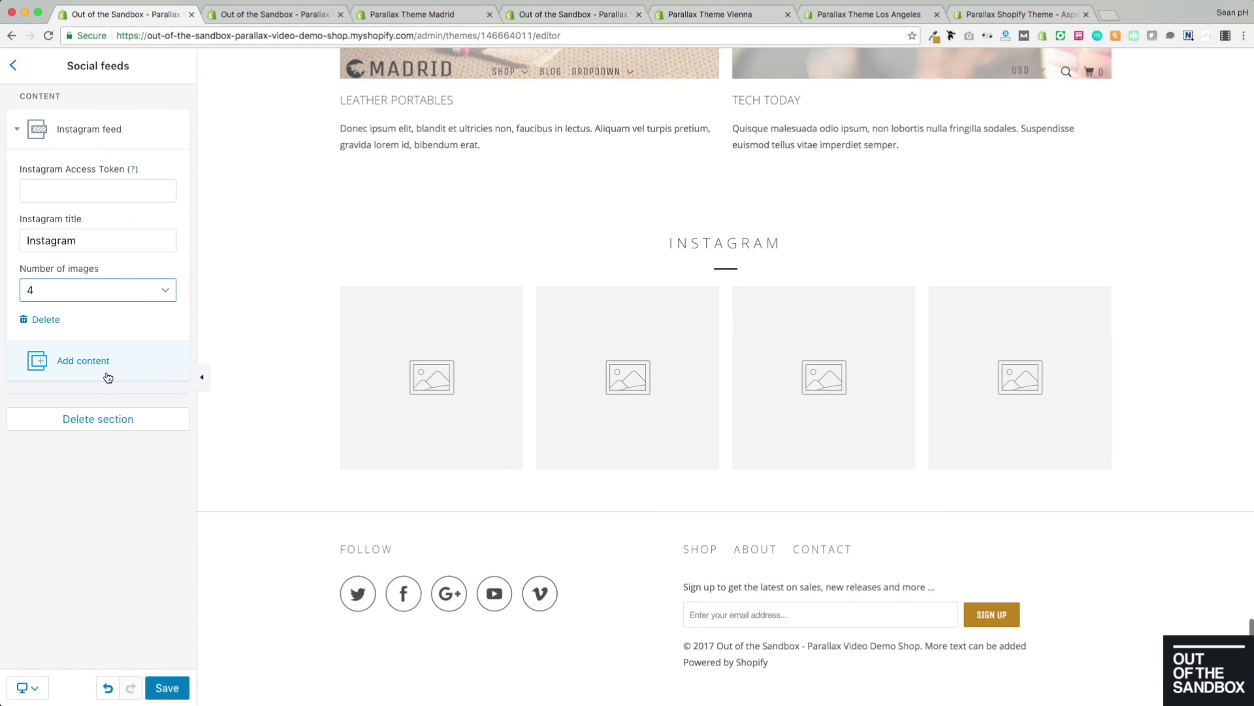
{"action": "left_click", "coordinate": [87, 244]}
{"action": "key", "text": "super+a"}
{"action": "type", "text": "Follow us"}
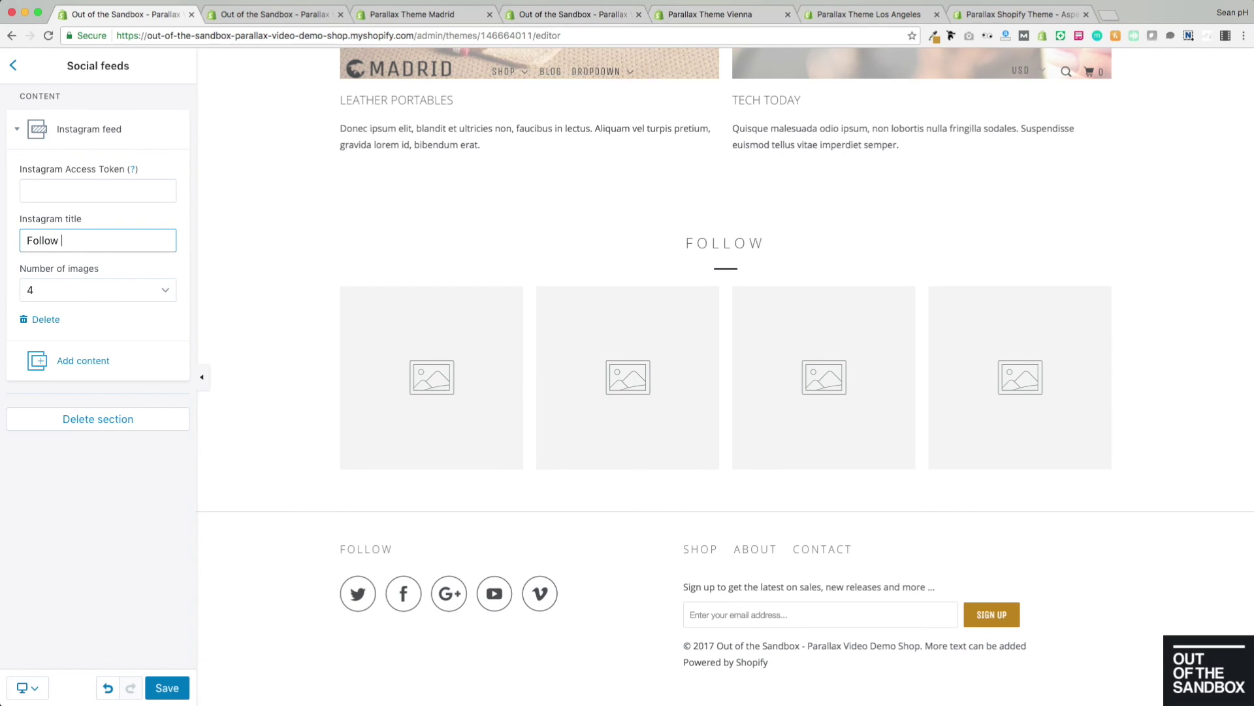
Generate an Instagram access token through the help page linked from the feed's token setting and copy it
{"action": "left_click", "coordinate": [68, 189]}
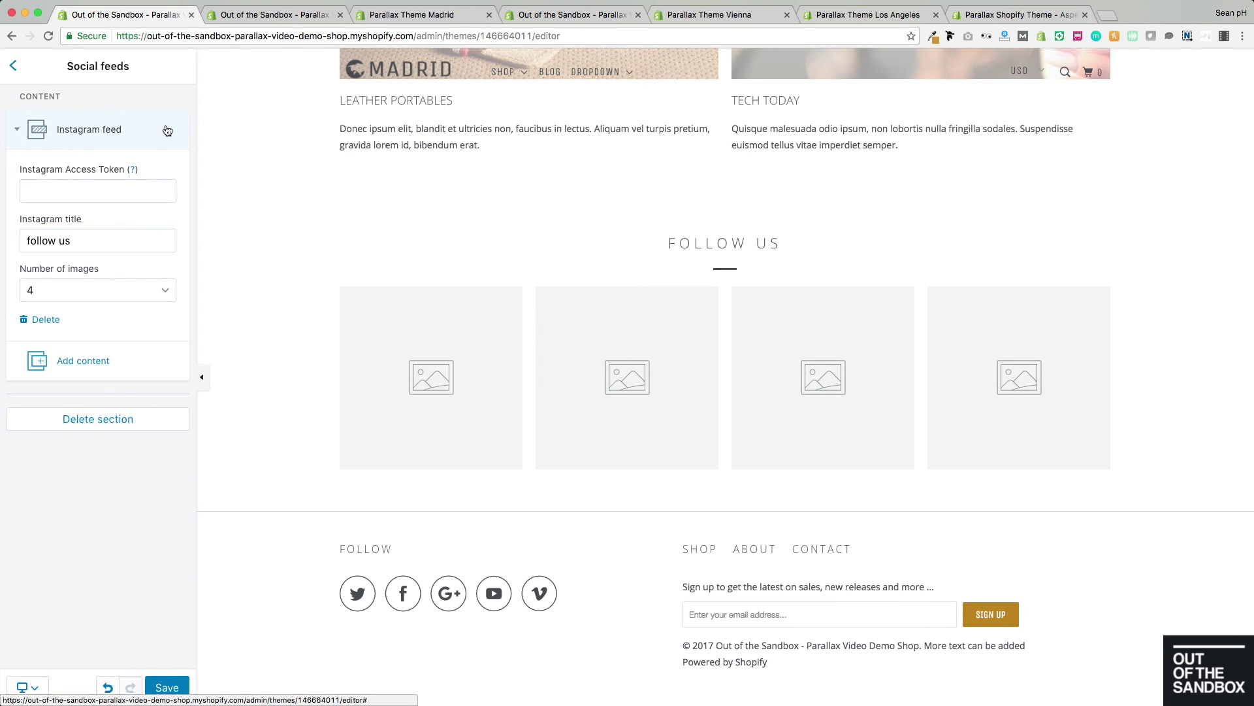
{"action": "left_click", "coordinate": [133, 171]}
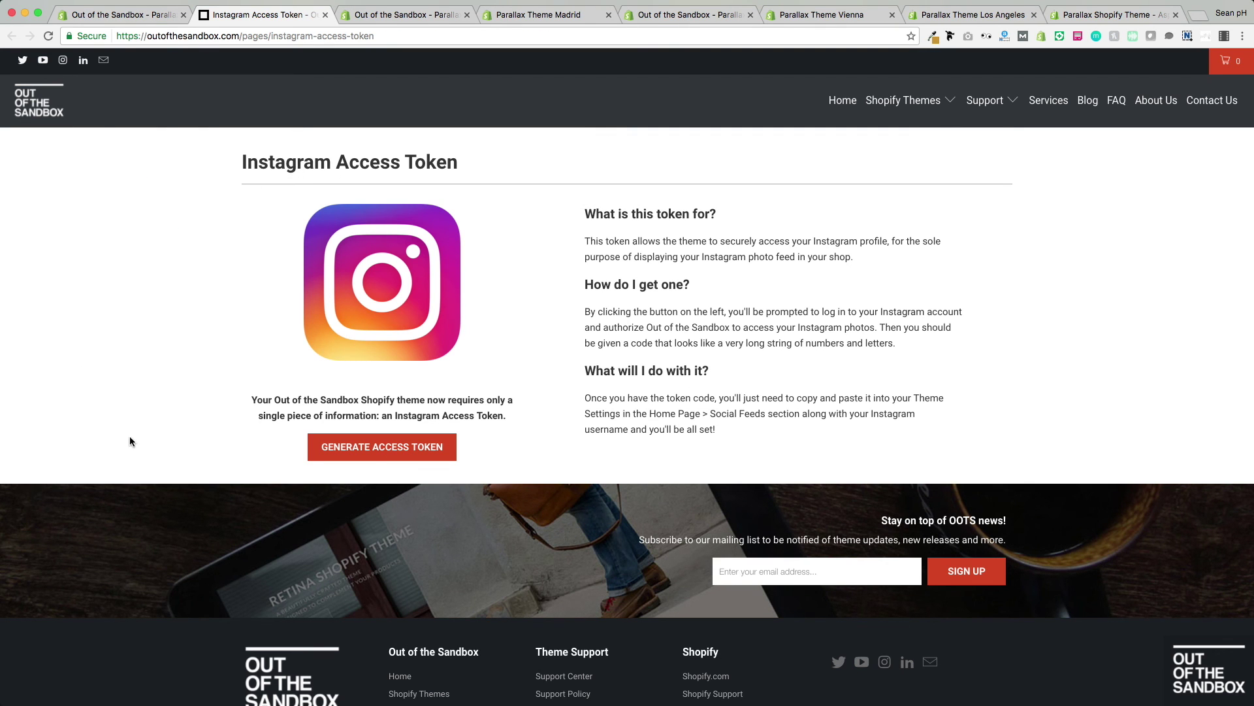
{"action": "left_click", "coordinate": [377, 457]}
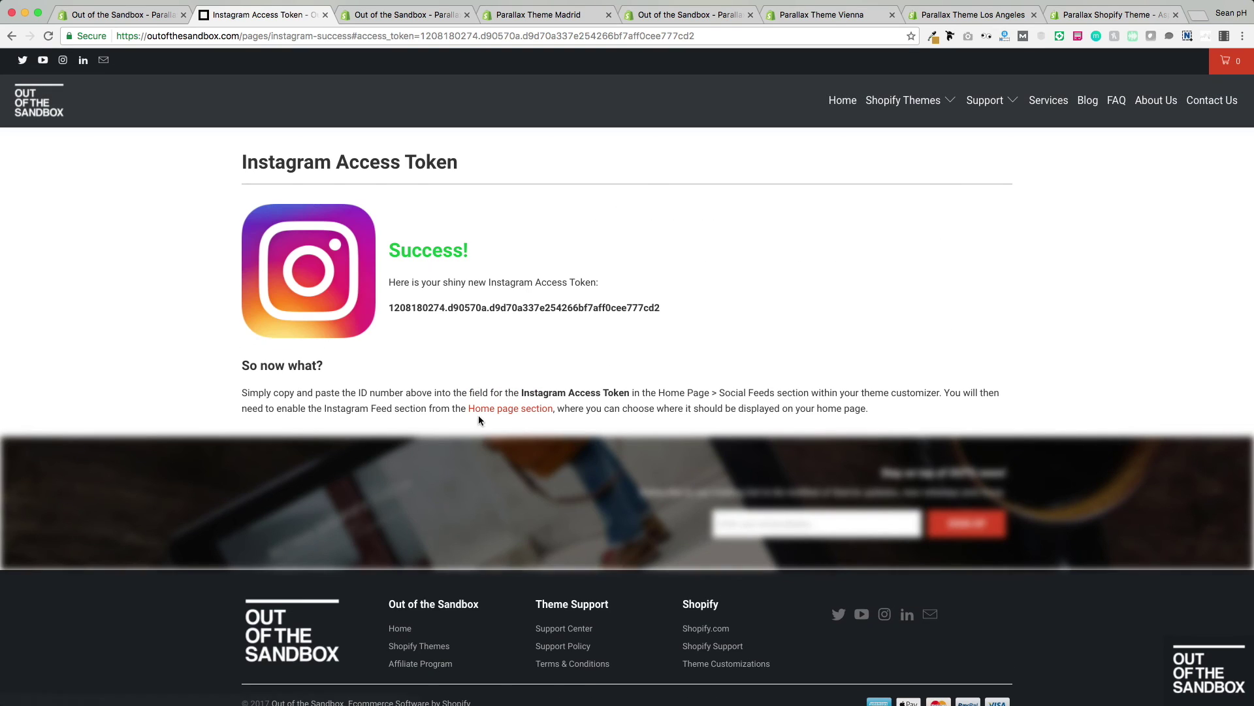
{"action": "left_click_drag", "start_coordinate": [658, 307], "coordinate": [388, 308]}
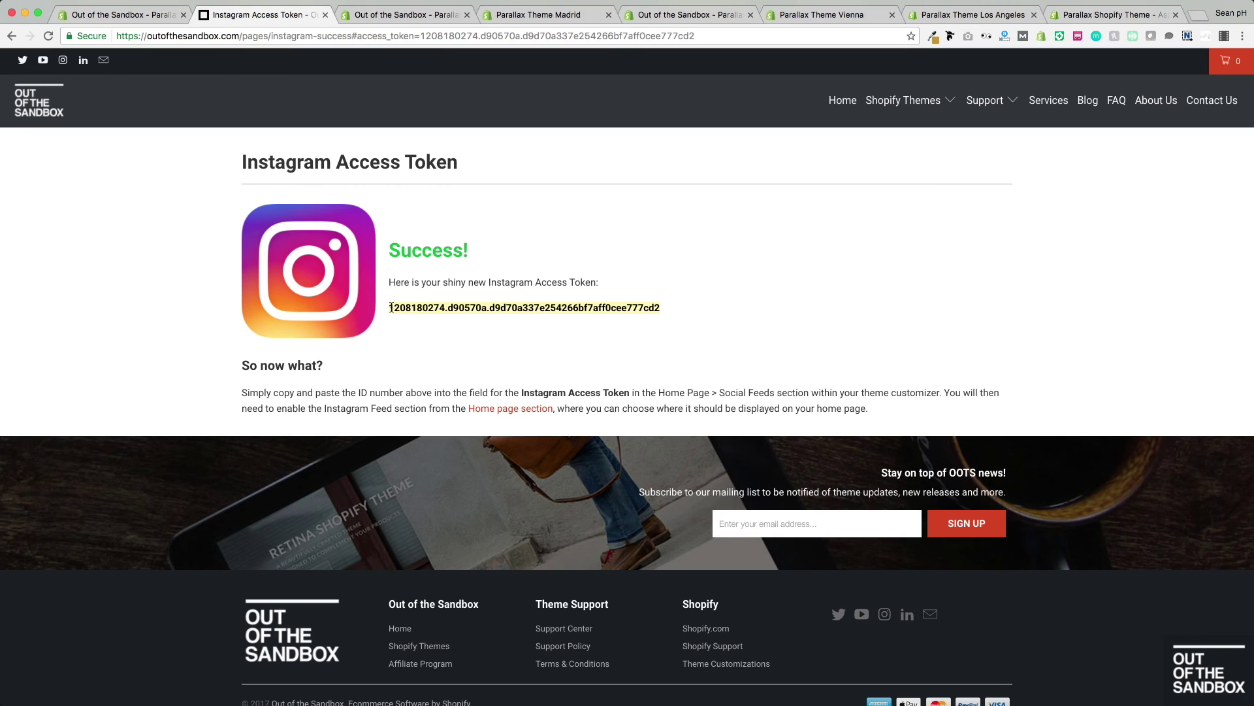
Paste the Instagram access token into the Instagram feed's settings in the theme editor and save the section
{"action": "left_click", "coordinate": [152, 14]}
{"action": "left_click", "coordinate": [103, 189]}
{"action": "key", "text": "super+v"}
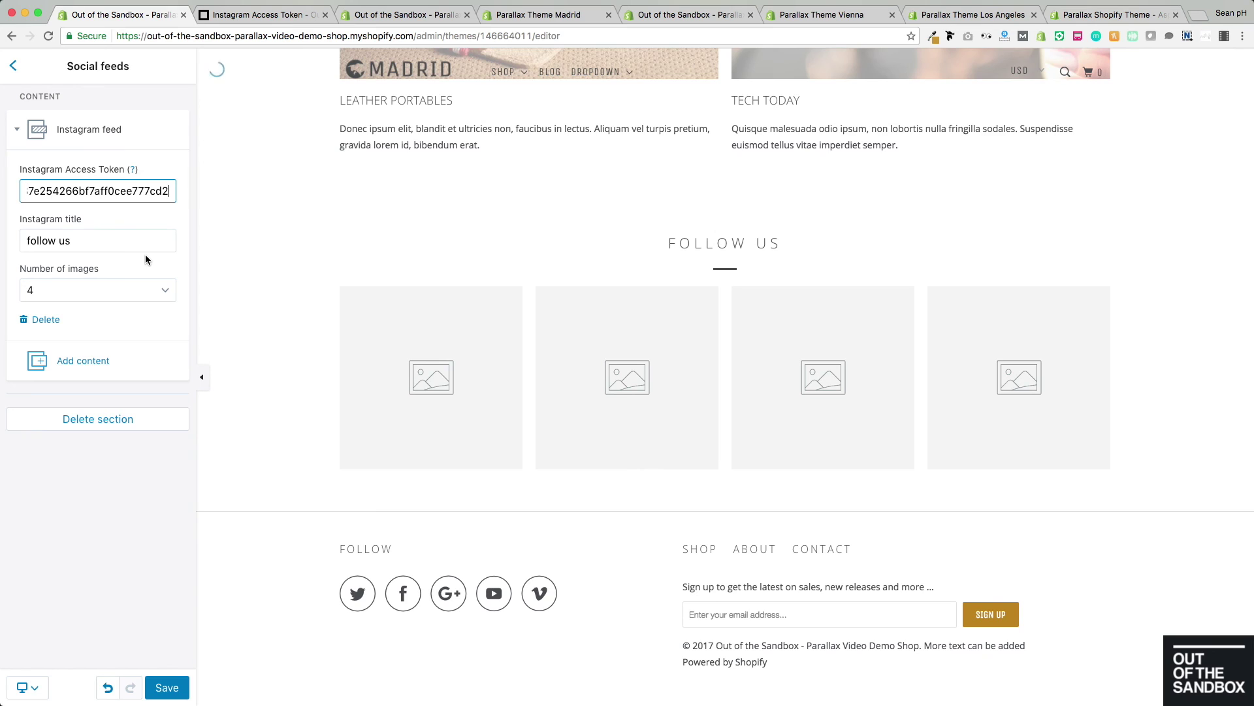
{"action": "scroll", "coordinate": [329, 304], "scroll_direction": "down", "scroll_amount": 3}
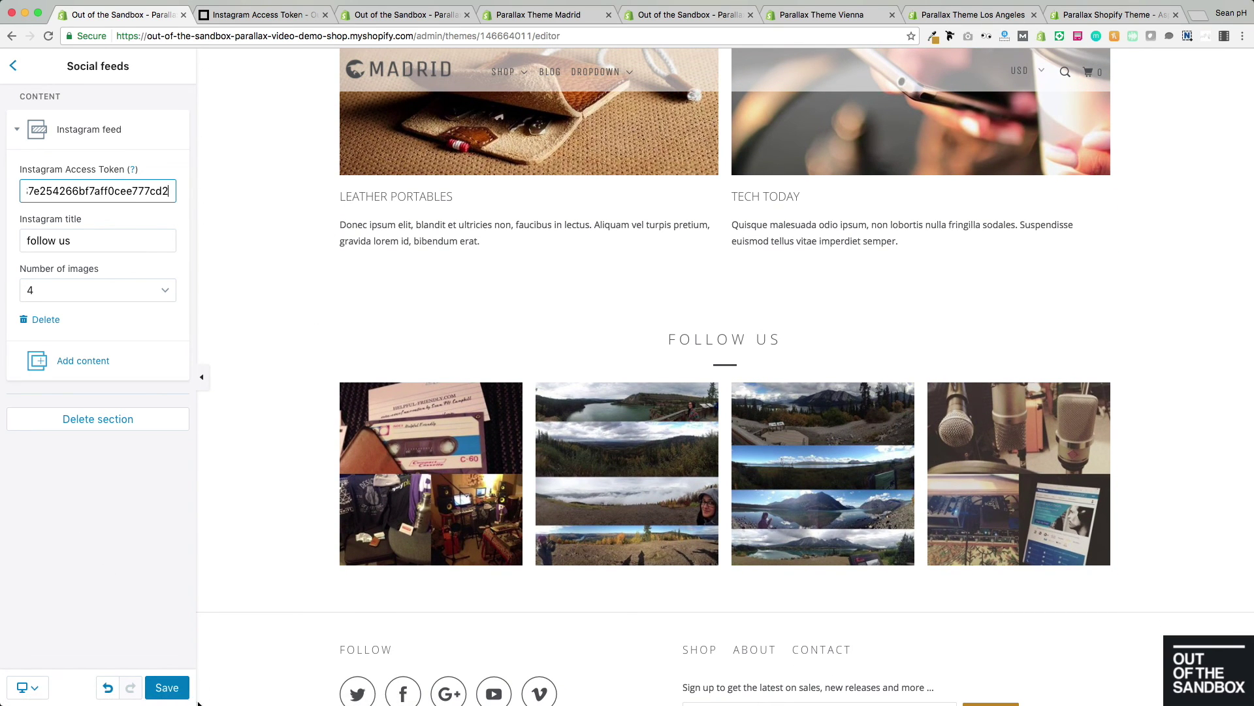
{"action": "left_click", "coordinate": [166, 687]}
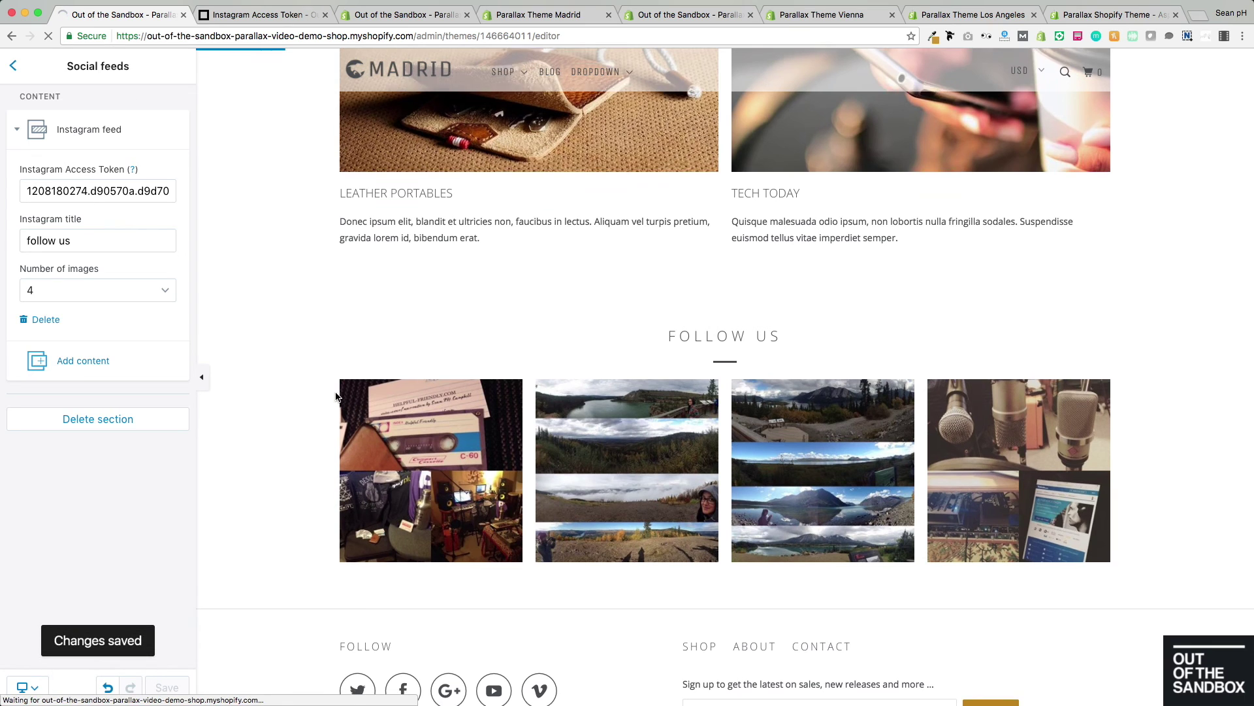
Reload the storefront preview and review the whole home page down to the Instagram feed and footer
{"action": "scroll", "coordinate": [335, 397], "scroll_direction": "down", "scroll_amount": 3}
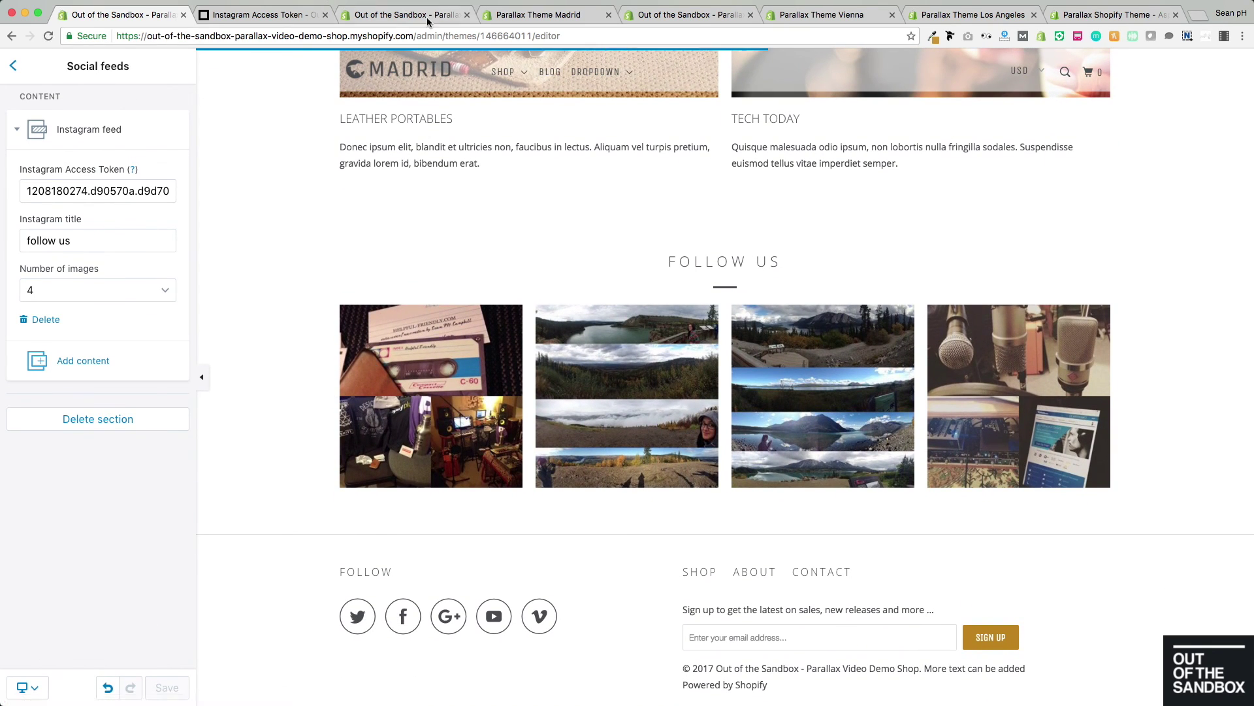
{"action": "left_click", "coordinate": [708, 15]}
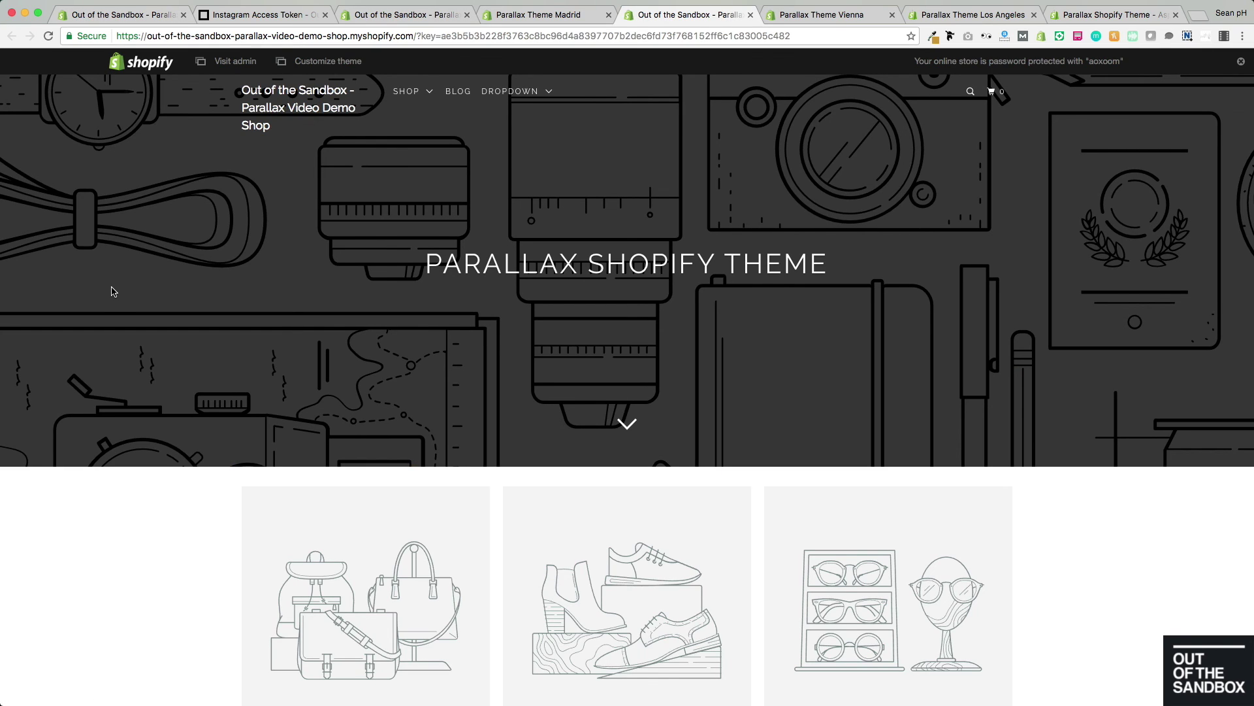
{"action": "left_click", "coordinate": [48, 36]}
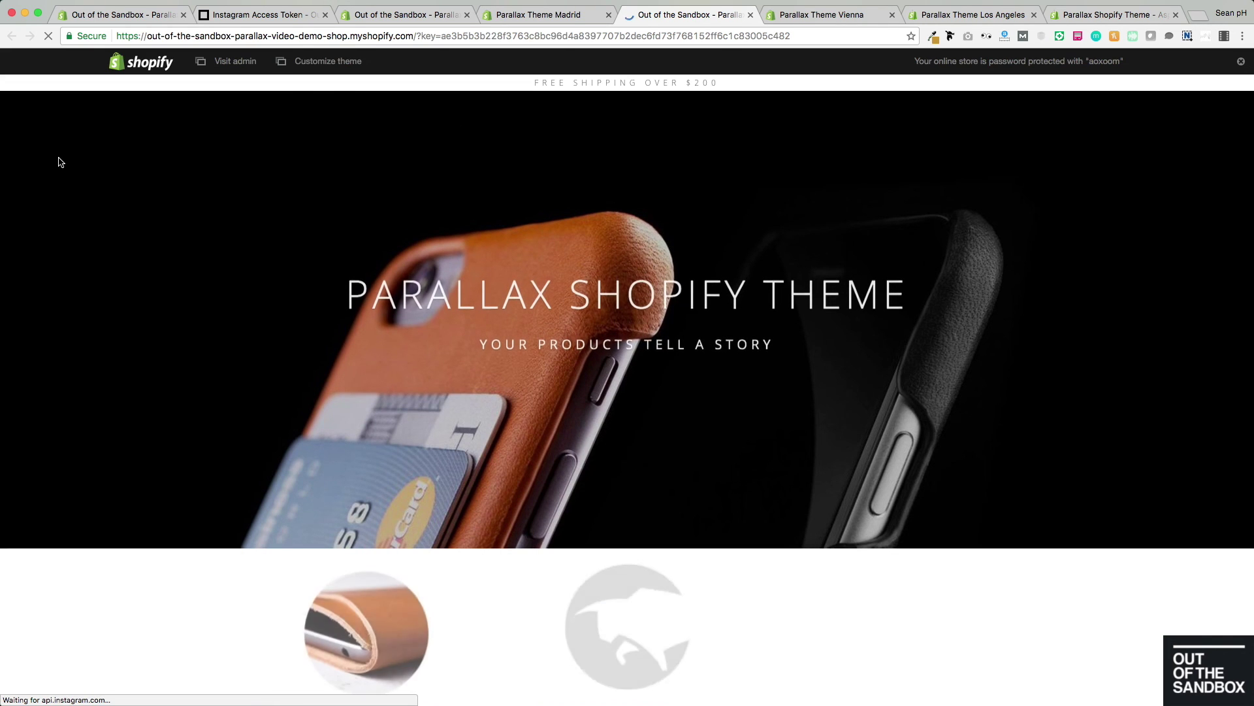
{"action": "scroll", "coordinate": [61, 162], "scroll_direction": "down", "scroll_amount": 5}
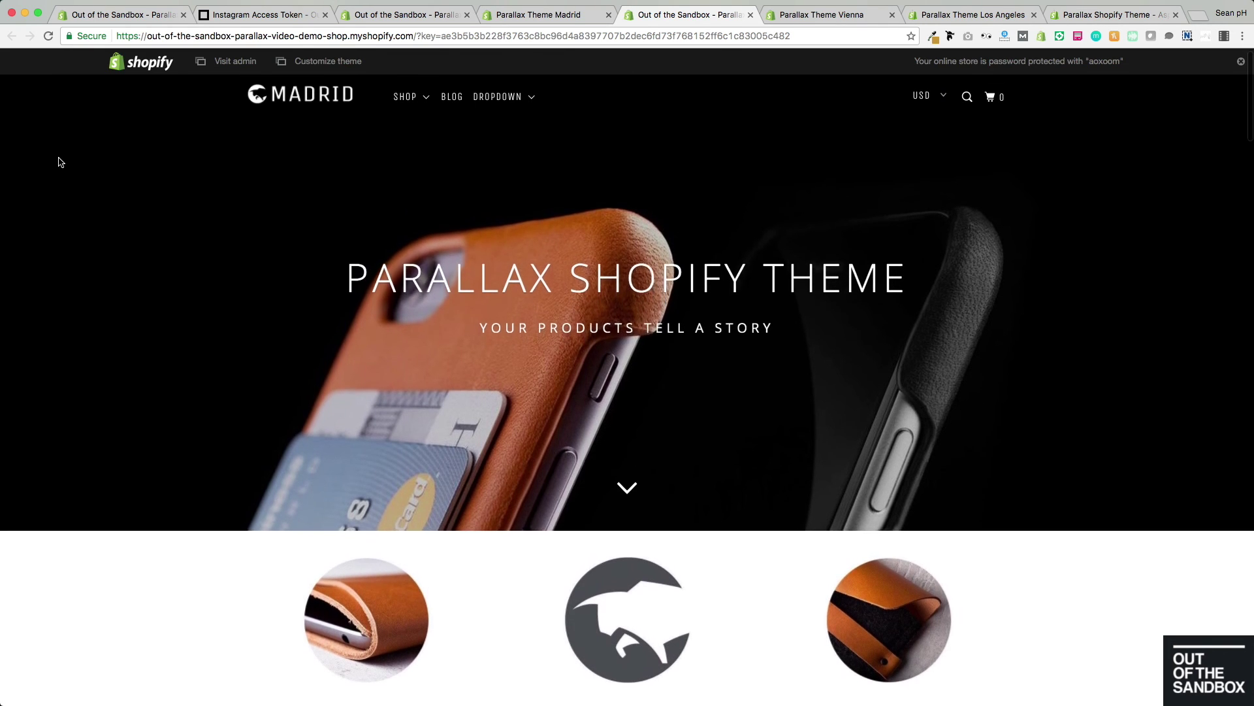
{"action": "scroll", "coordinate": [58, 162], "scroll_direction": "down", "scroll_amount": 15}
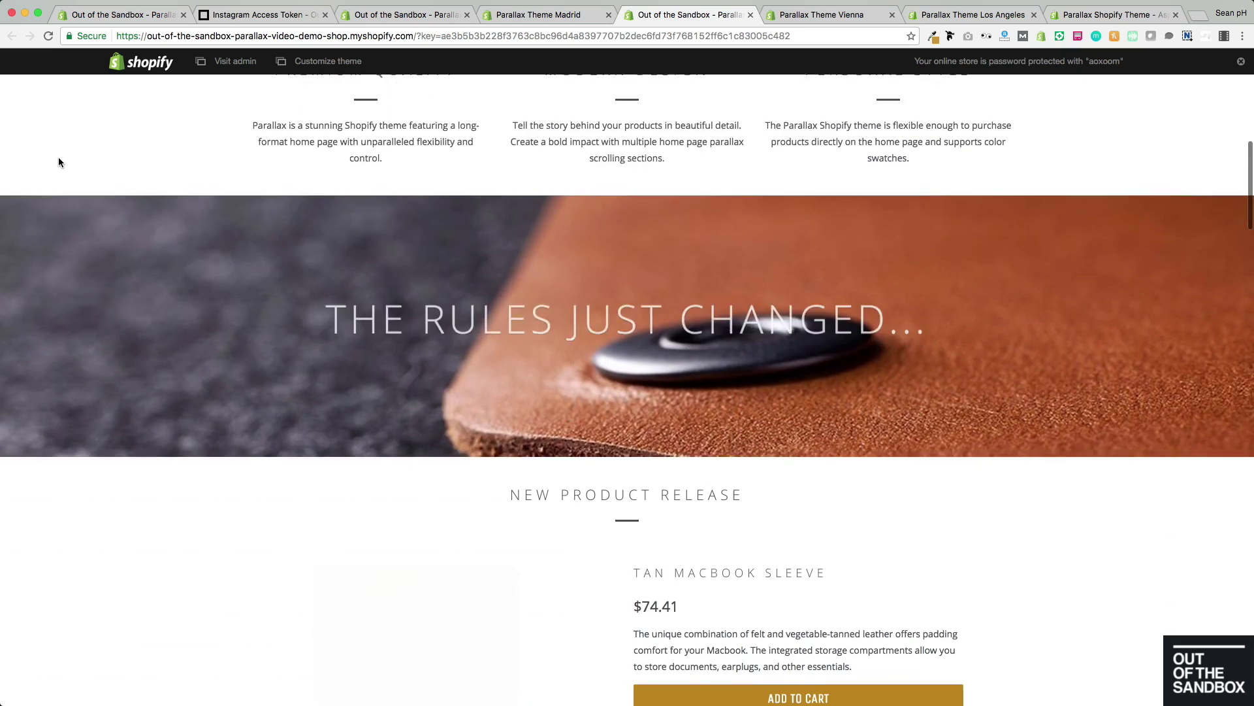
{"action": "scroll", "coordinate": [59, 162], "scroll_direction": "down", "scroll_amount": 20}
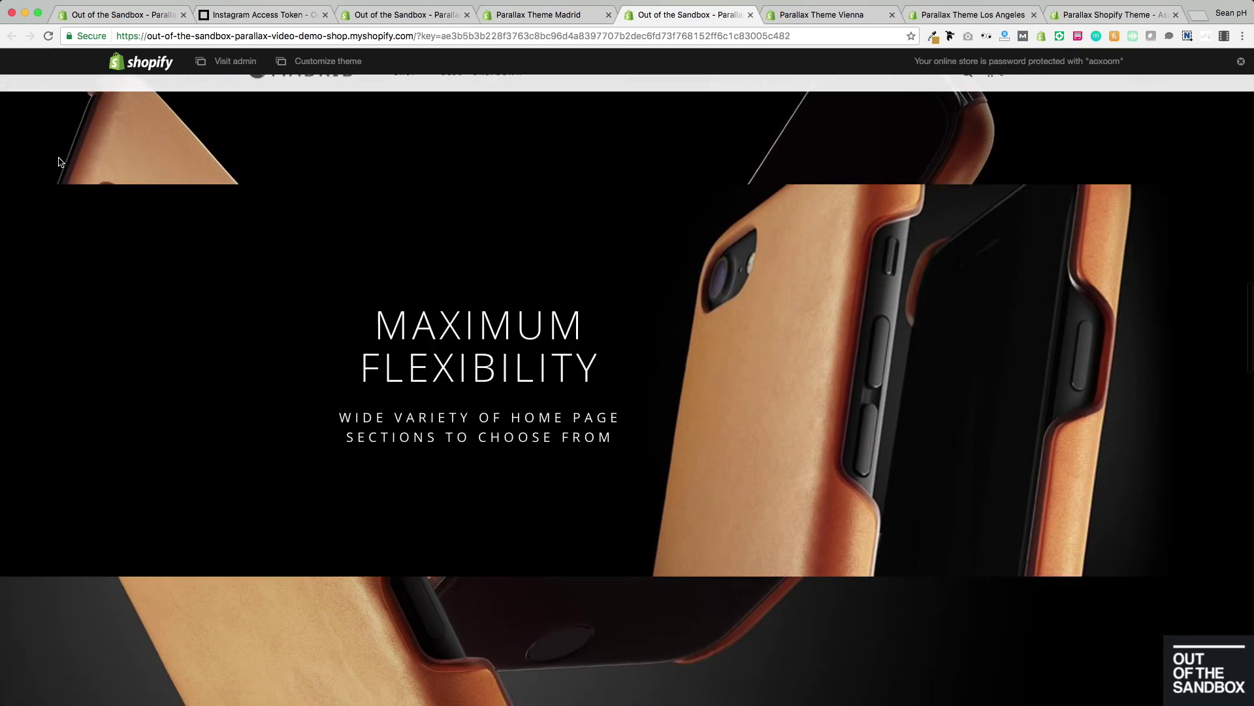
{"action": "scroll", "coordinate": [59, 162], "scroll_direction": "down", "scroll_amount": 20}
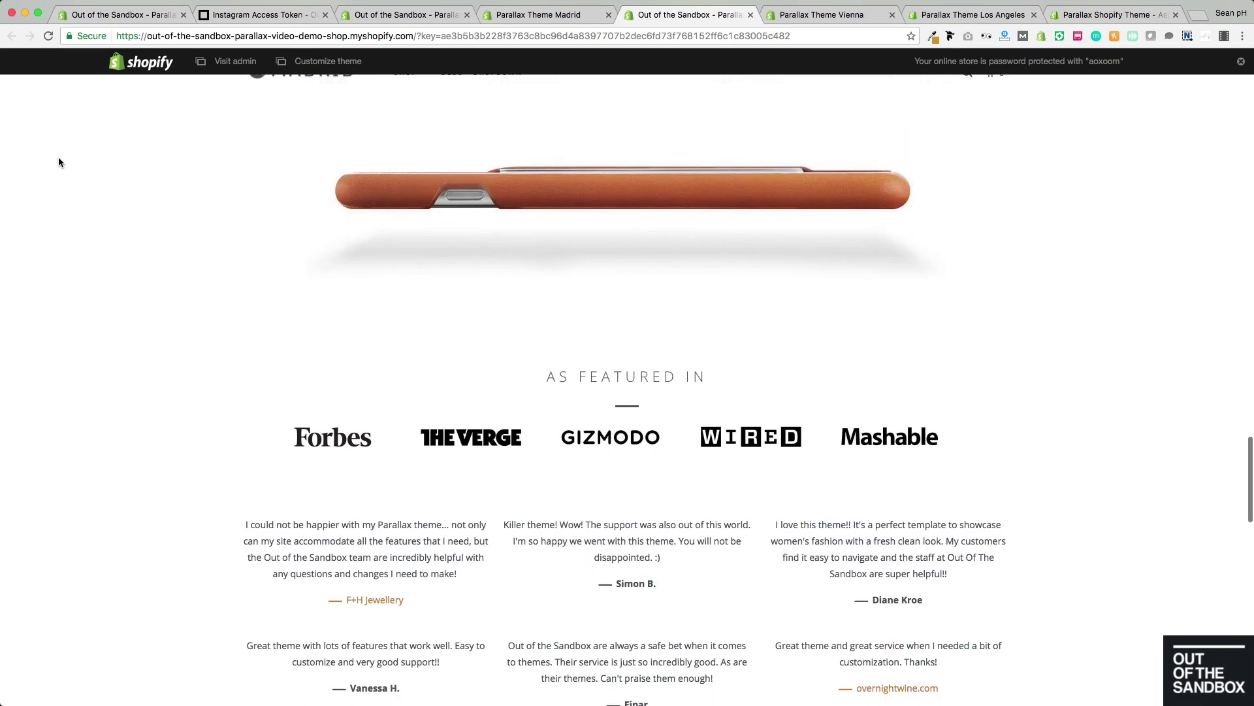
{"action": "scroll", "coordinate": [59, 162], "scroll_direction": "down", "scroll_amount": 15}
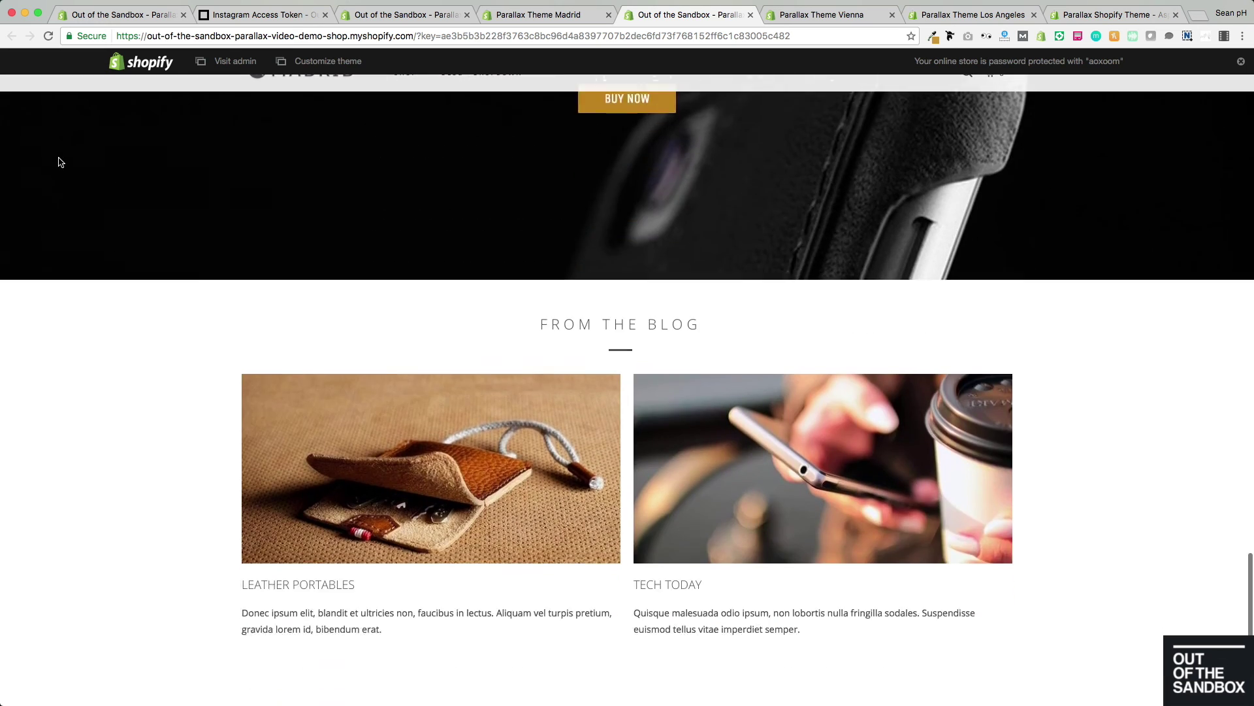
{"action": "scroll", "coordinate": [59, 162], "scroll_direction": "down", "scroll_amount": 5}
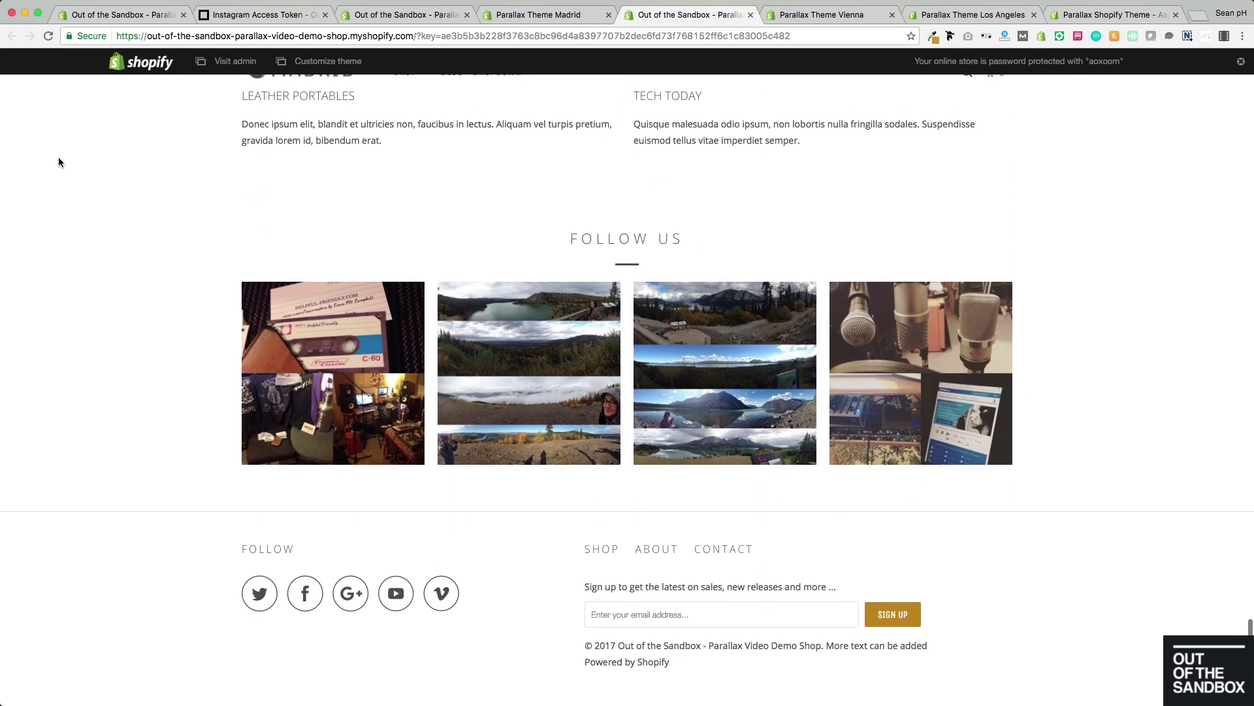
Leave the current theme's editor and open the "Parallax 3 - Sections - Complete - With Extras" theme for customizing
{"action": "left_click", "coordinate": [122, 17]}
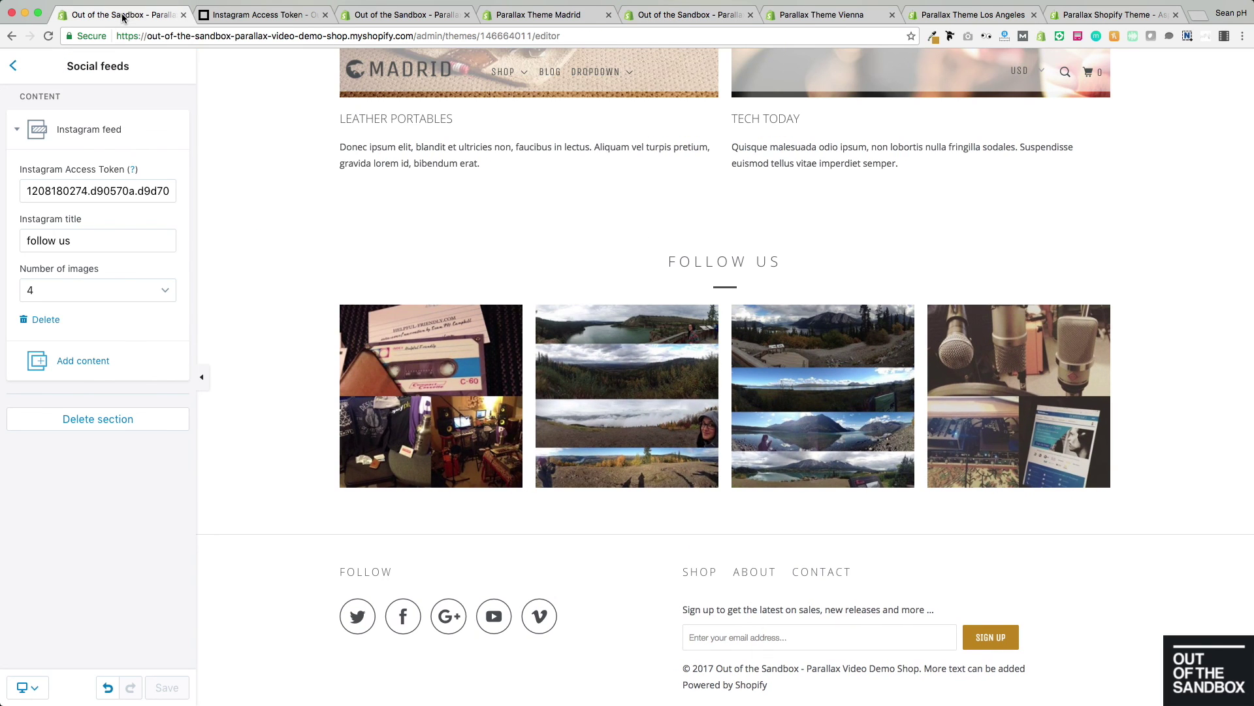
{"action": "left_click", "coordinate": [13, 65]}
{"action": "left_click", "coordinate": [29, 60]}
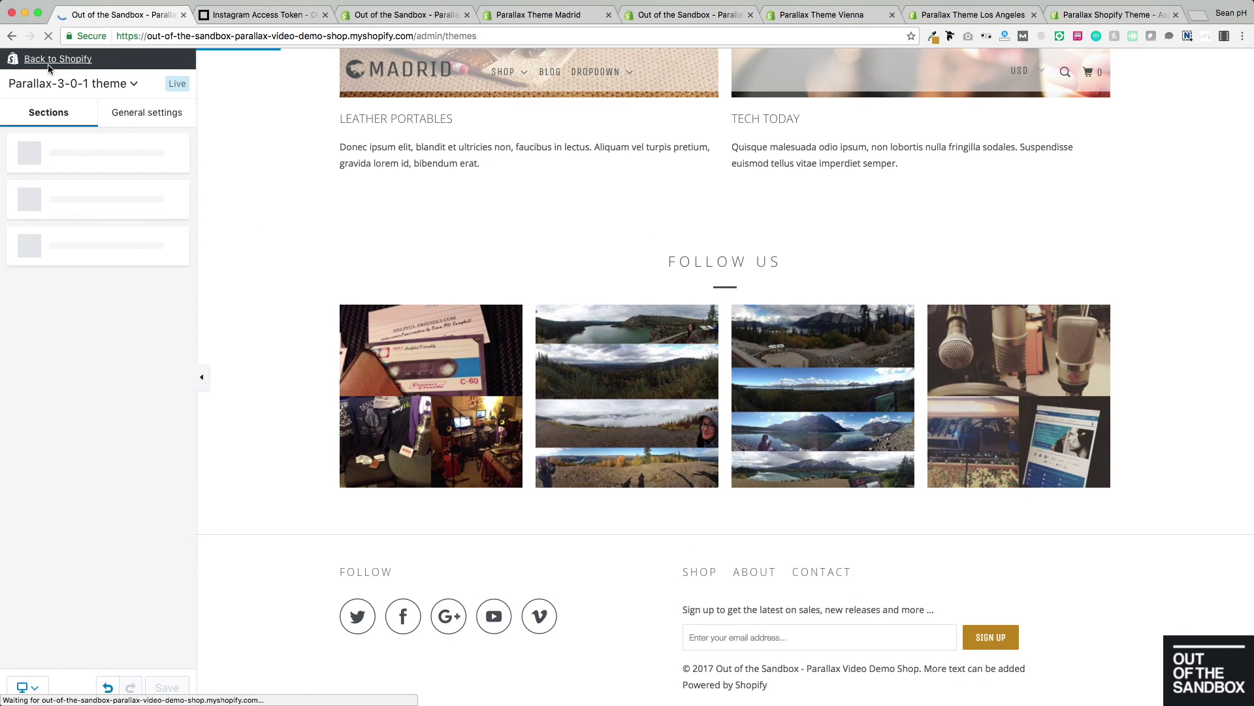
{"action": "scroll", "coordinate": [366, 333], "scroll_direction": "down", "scroll_amount": 5}
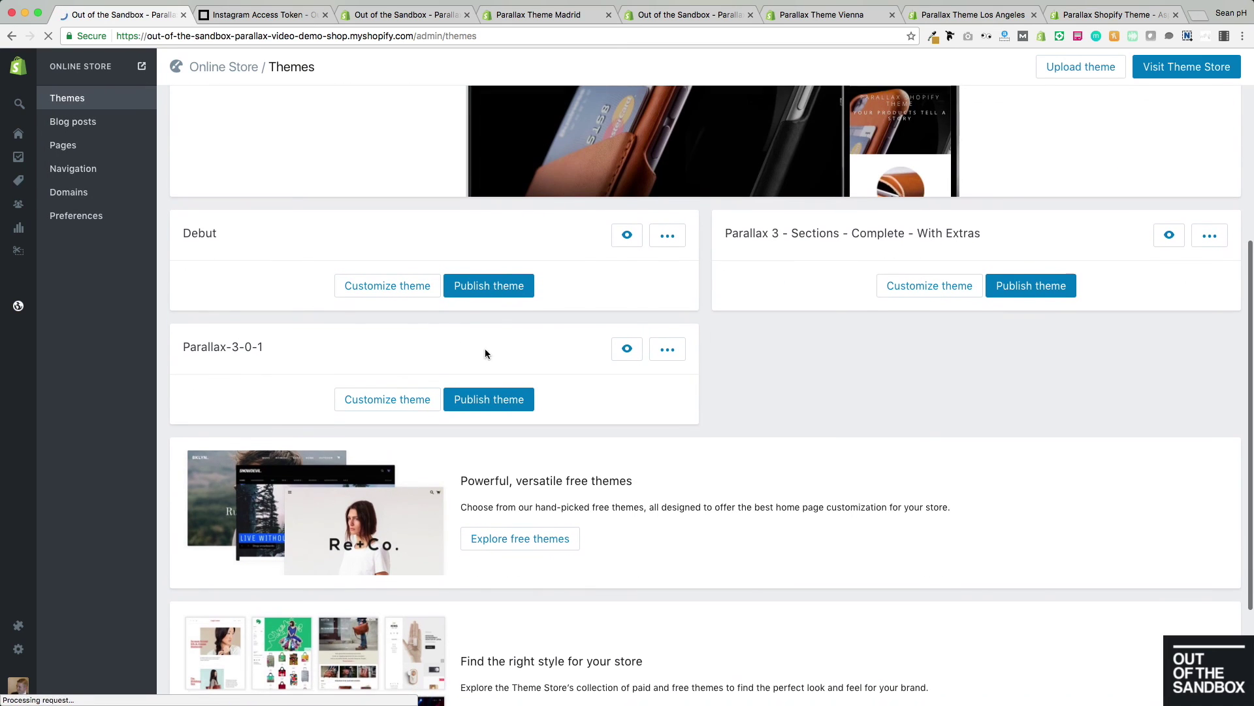
{"action": "left_click_drag", "start_coordinate": [921, 233], "coordinate": [1013, 233]}
{"action": "left_click", "coordinate": [995, 243]}
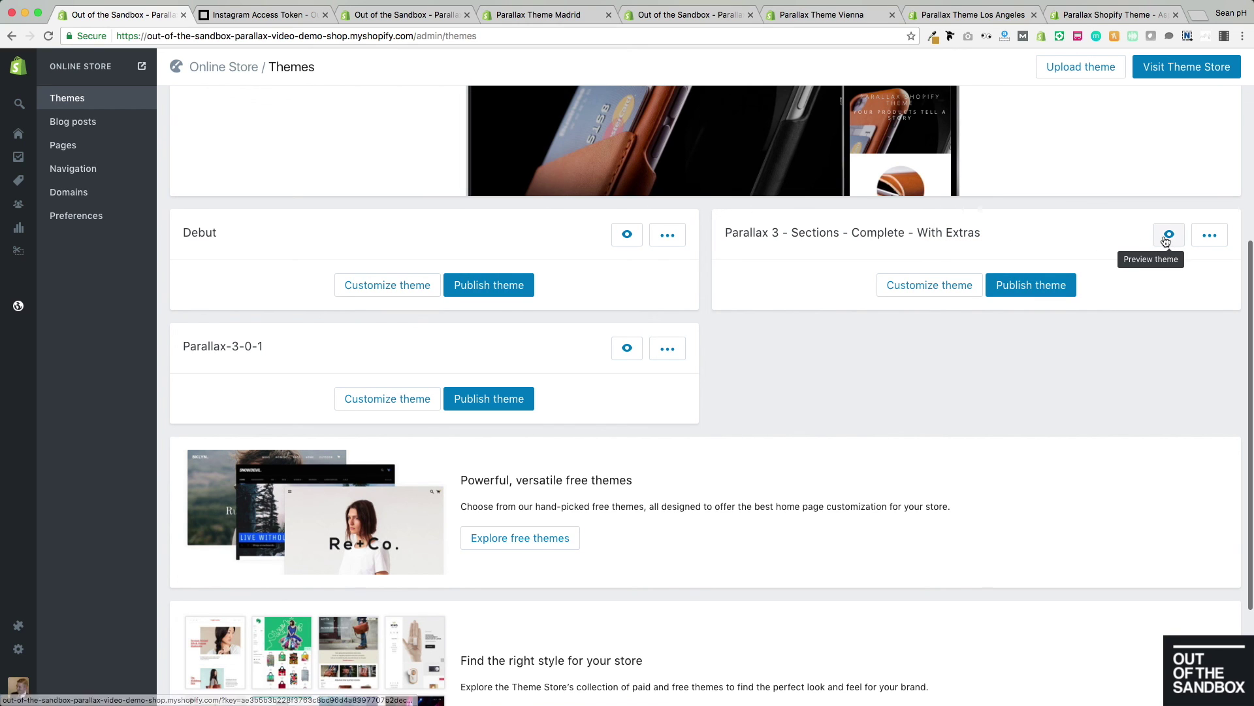
{"action": "left_click", "coordinate": [929, 288]}
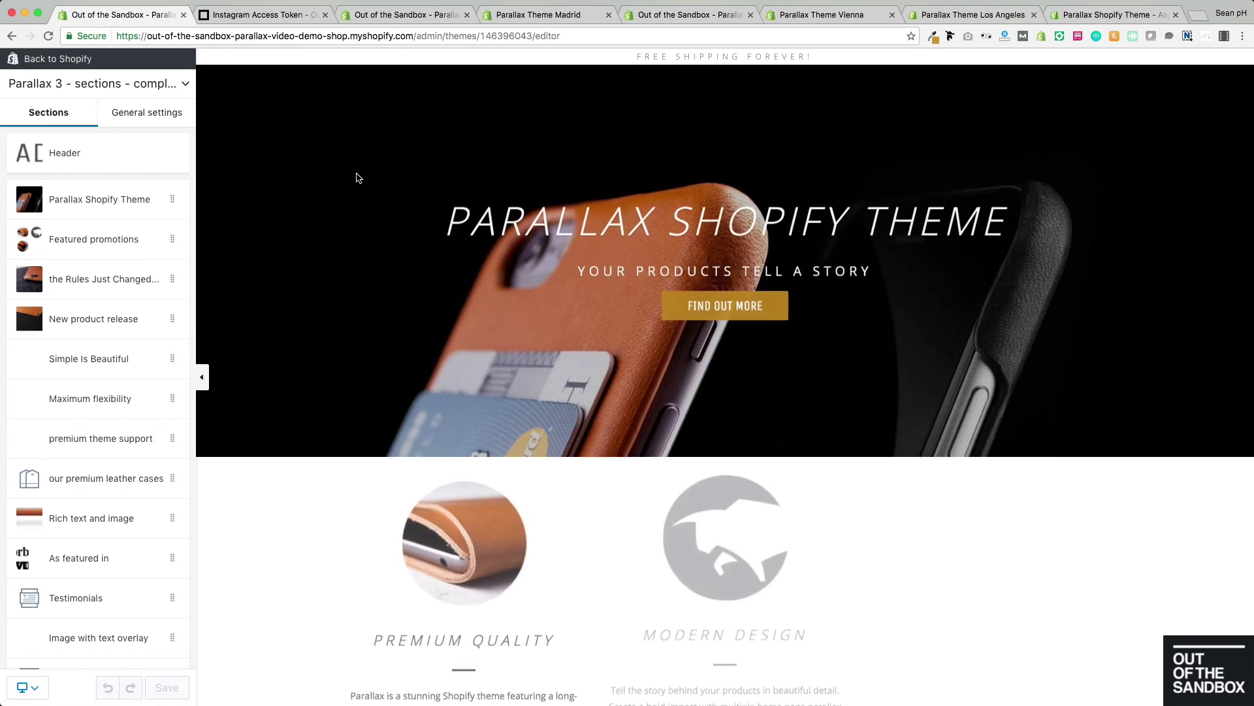
Look through this theme's home page preview from the top banner down to the collection list and gallery
{"action": "scroll", "coordinate": [358, 178], "scroll_direction": "down", "scroll_amount": 20}
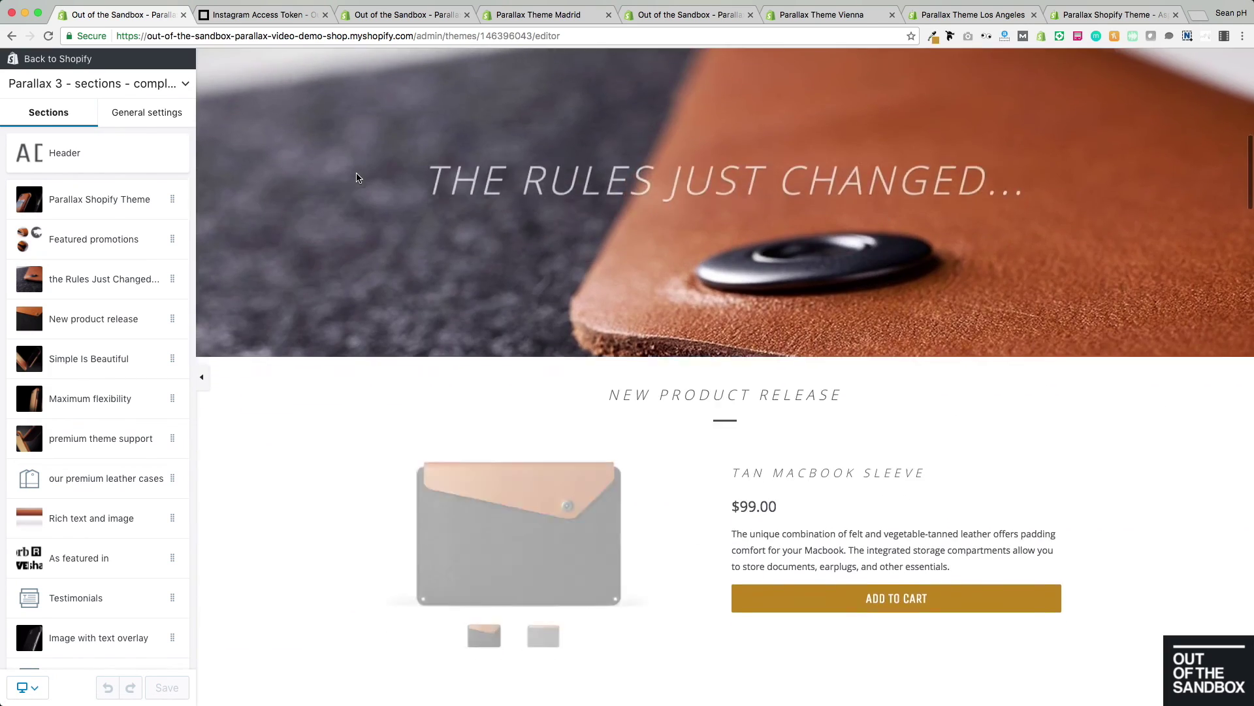
{"action": "scroll", "coordinate": [358, 177], "scroll_direction": "down", "scroll_amount": 20}
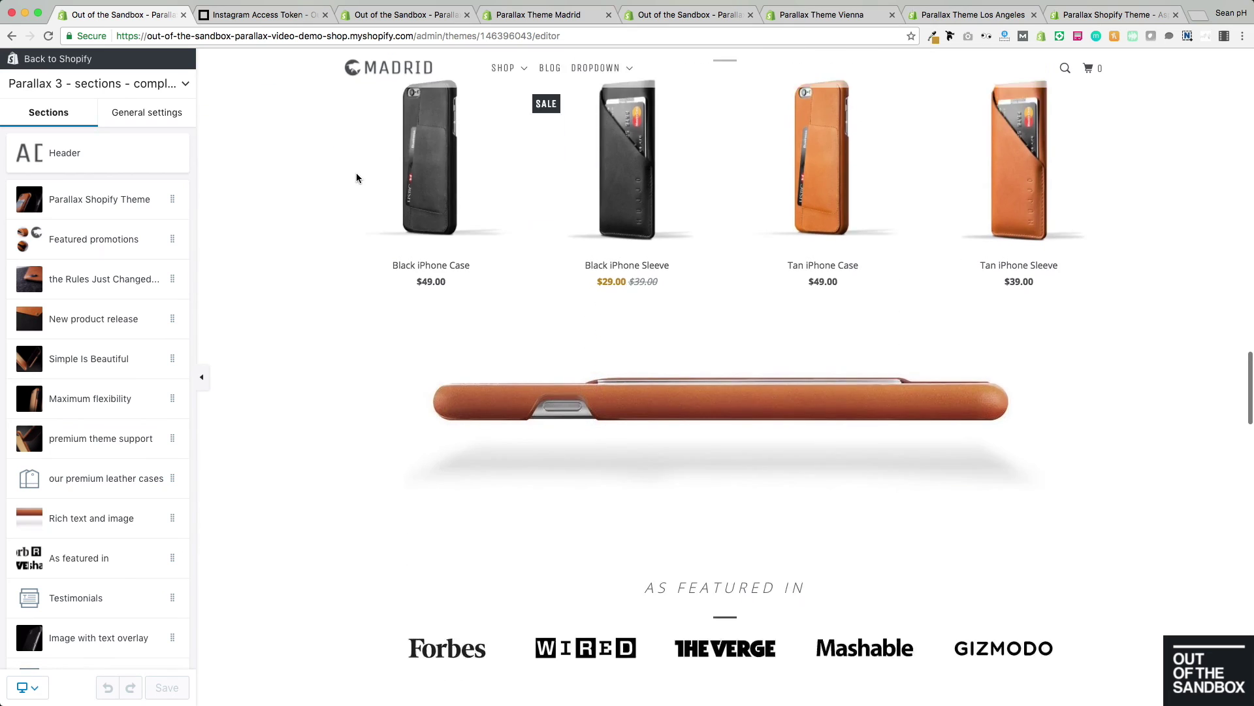
{"action": "scroll", "coordinate": [356, 177], "scroll_direction": "down", "scroll_amount": 20}
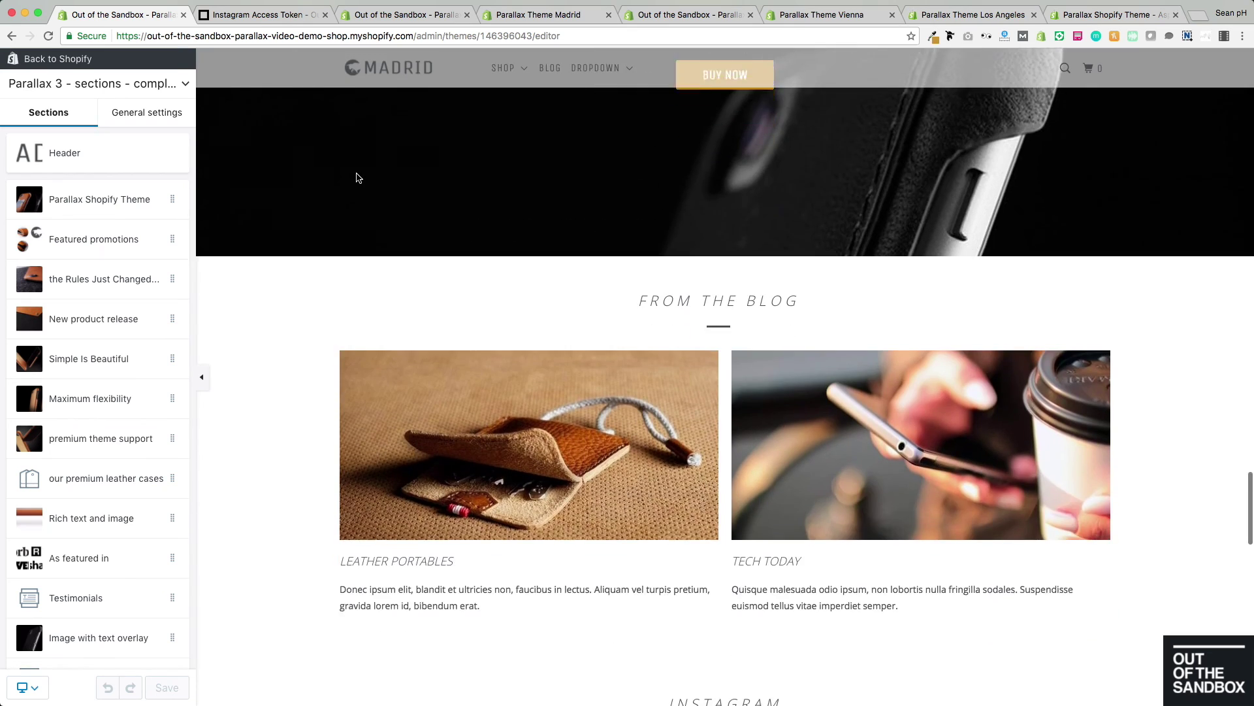
{"action": "scroll", "coordinate": [356, 177], "scroll_direction": "down", "scroll_amount": 5}
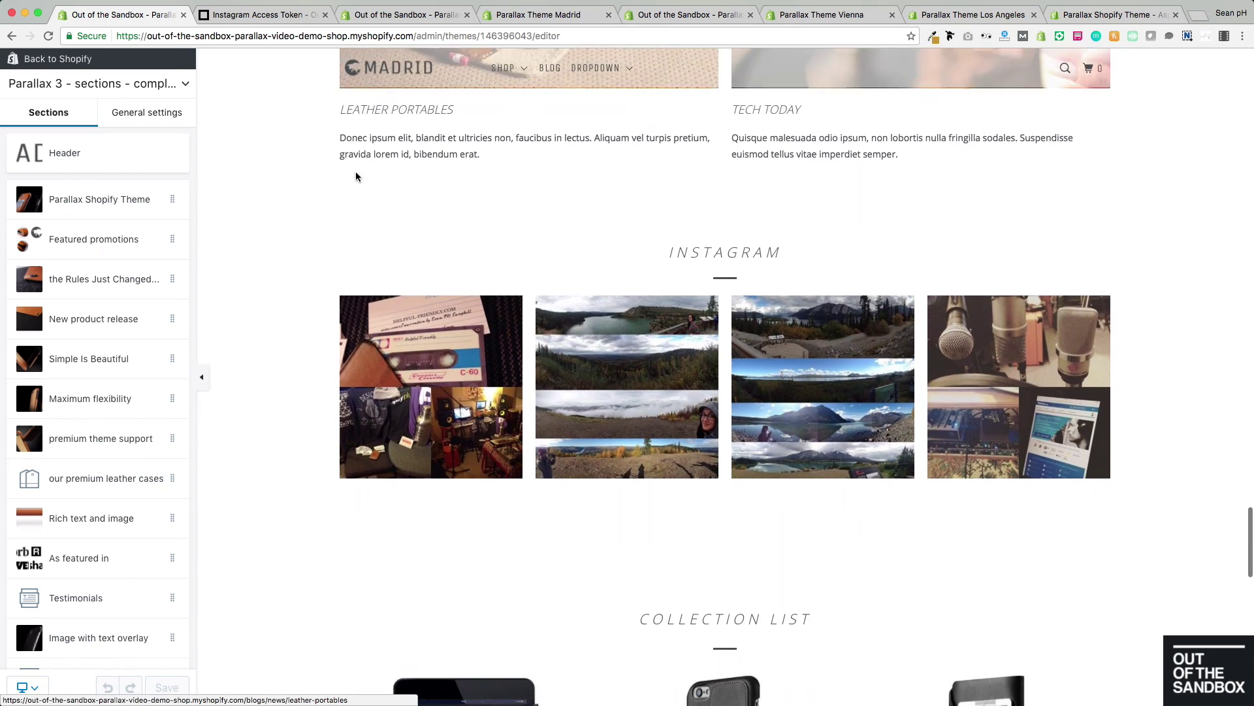
{"action": "scroll", "coordinate": [357, 178], "scroll_direction": "up", "scroll_amount": 4}
{"action": "scroll", "coordinate": [358, 178], "scroll_direction": "down", "scroll_amount": 10}
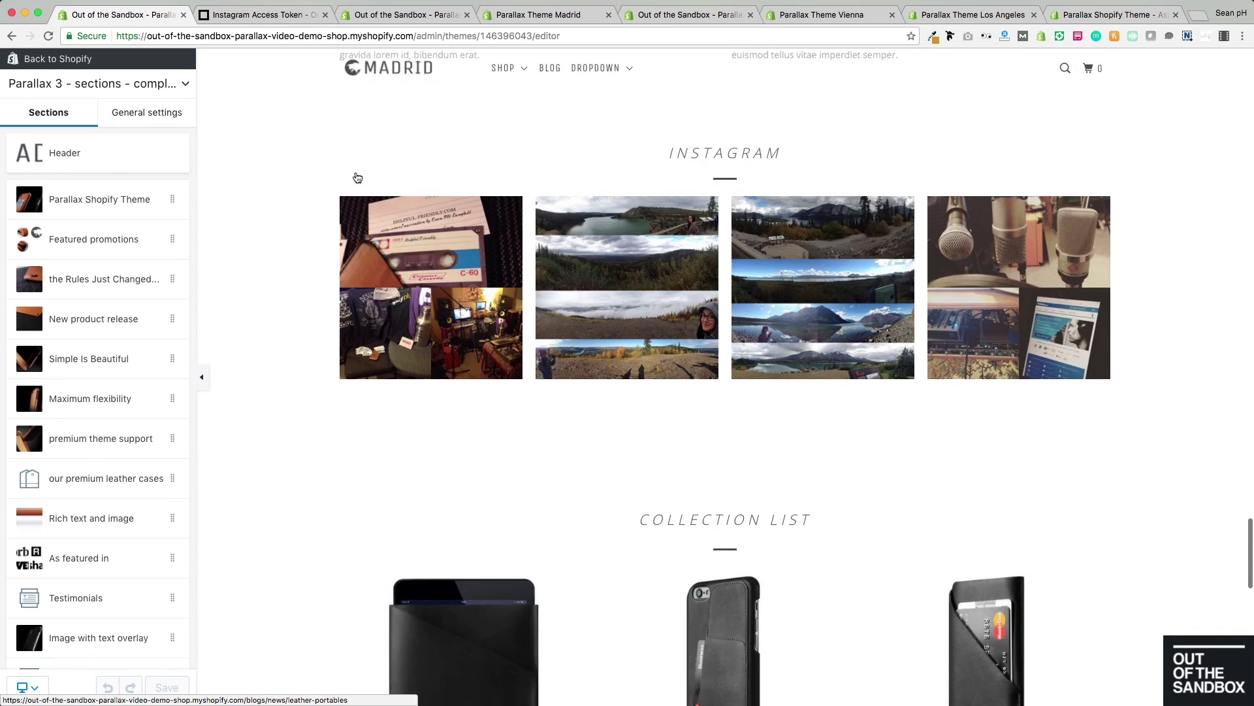
{"action": "scroll", "coordinate": [366, 183], "scroll_direction": "up", "scroll_amount": 1}
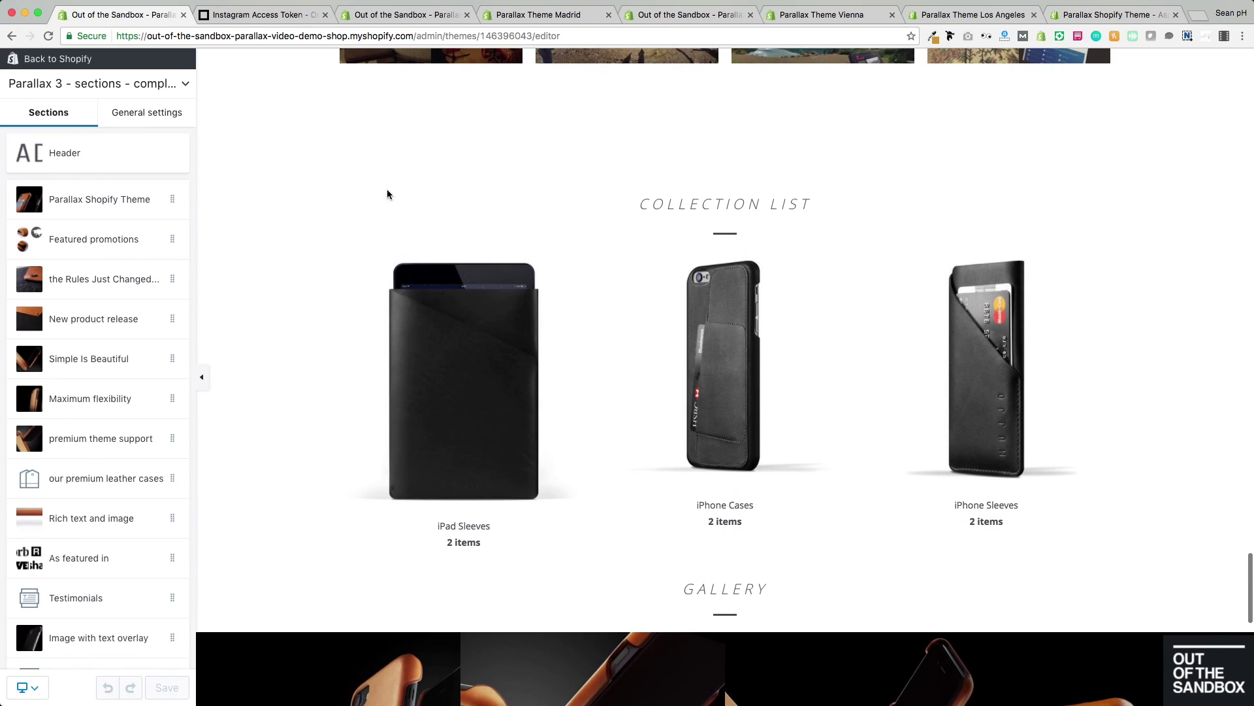
Open the Collection list section and examine its heading and the options for collections per row
{"action": "scroll", "coordinate": [61, 409], "scroll_direction": "down", "scroll_amount": 5}
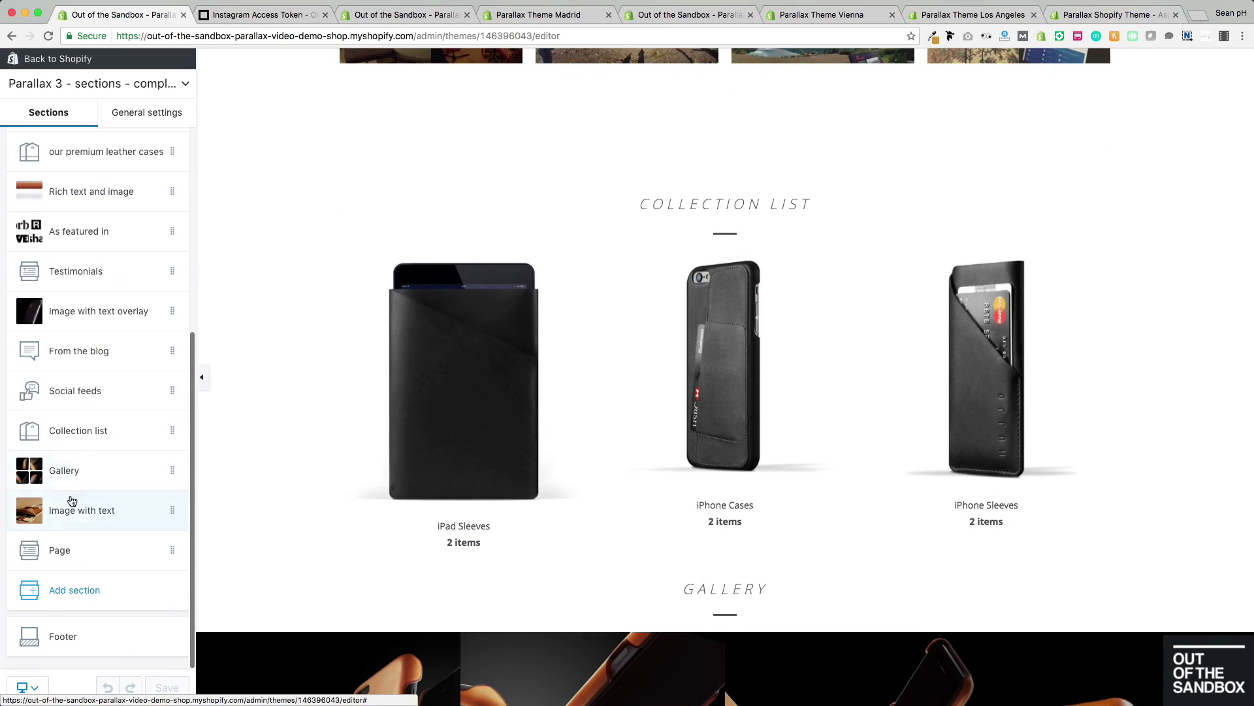
{"action": "left_click", "coordinate": [92, 438]}
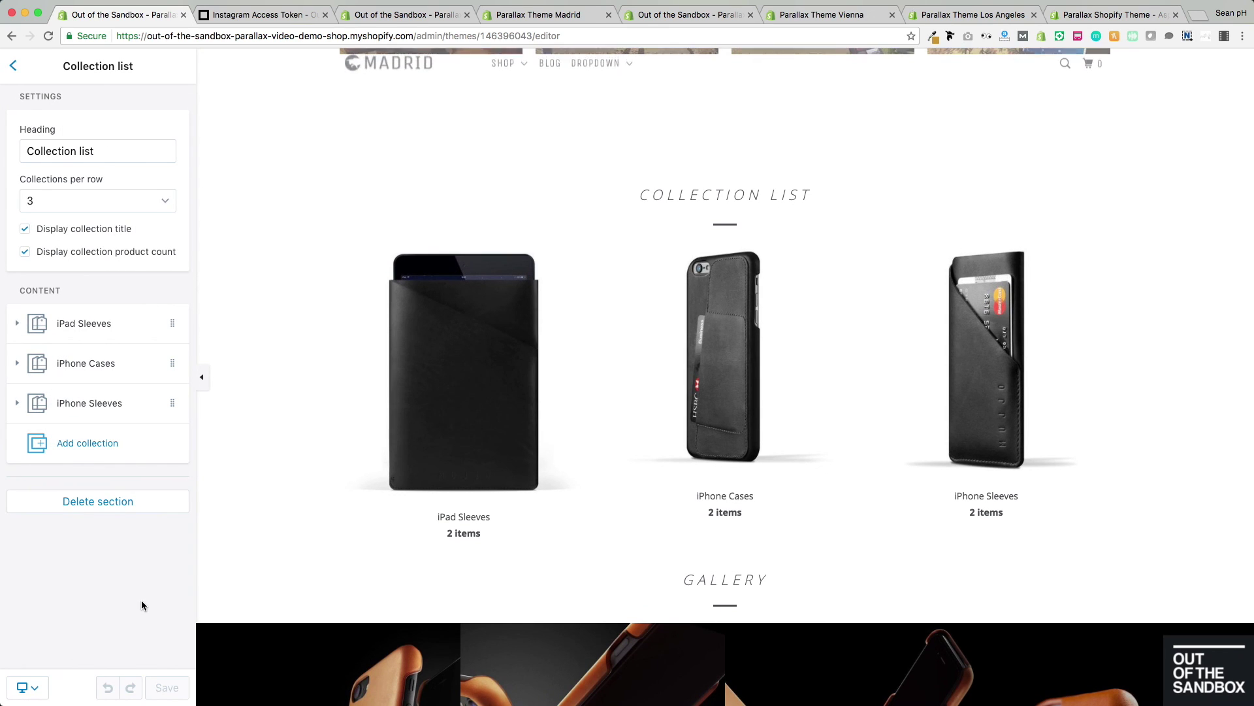
{"action": "left_click_drag", "start_coordinate": [131, 151], "coordinate": [10, 150]}
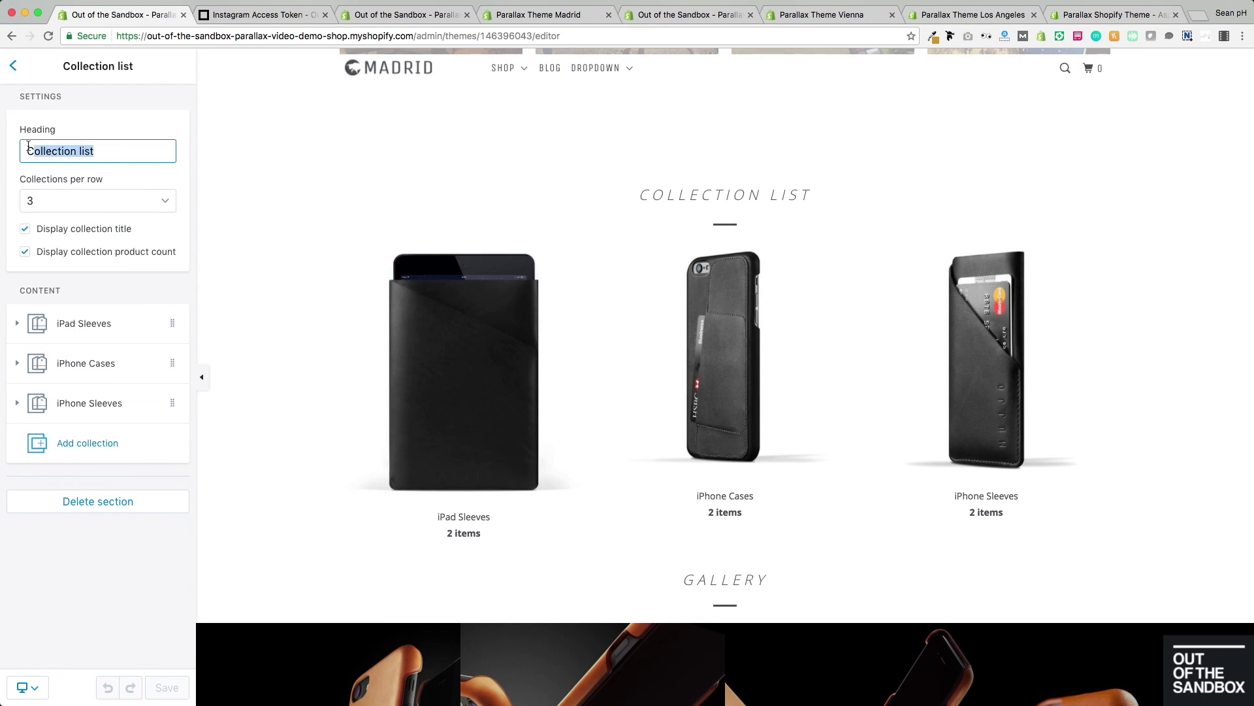
{"action": "left_click", "coordinate": [128, 106]}
{"action": "left_click", "coordinate": [170, 197]}
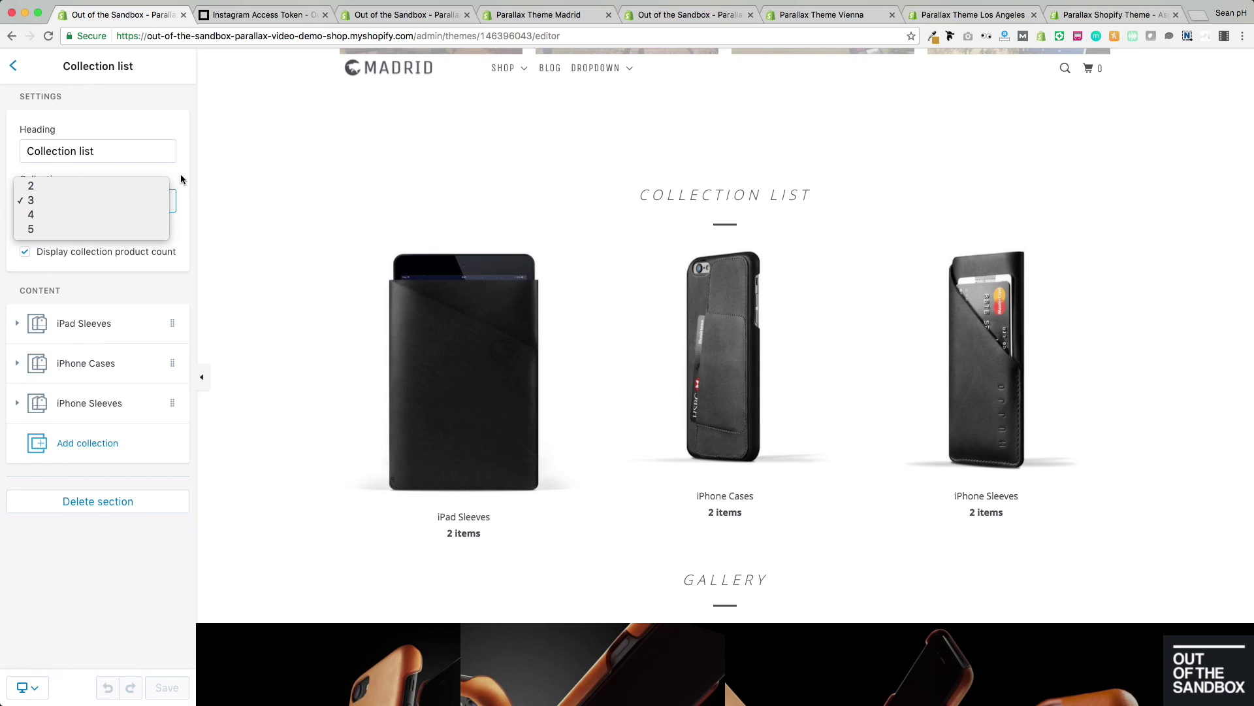
{"action": "left_click", "coordinate": [181, 171]}
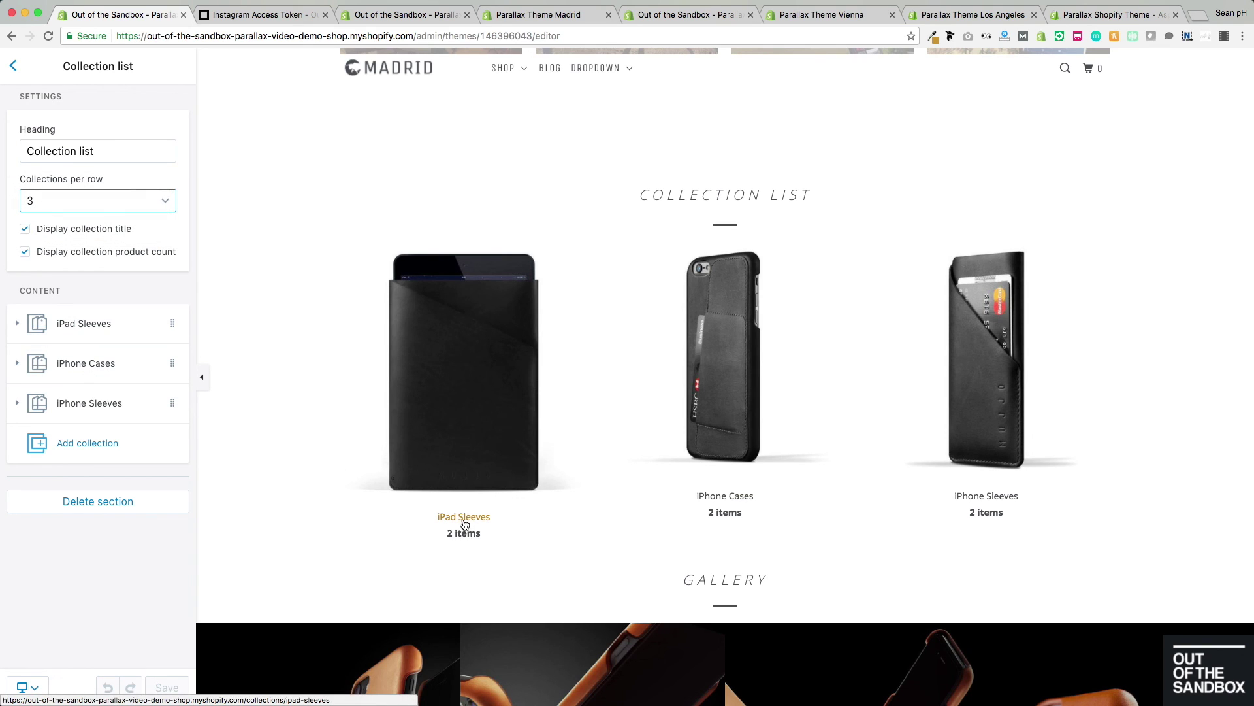
Try hiding the collection titles and product counts in the Collection list section, and turn both on again
{"action": "left_click", "coordinate": [74, 234]}
{"action": "left_click", "coordinate": [76, 250]}
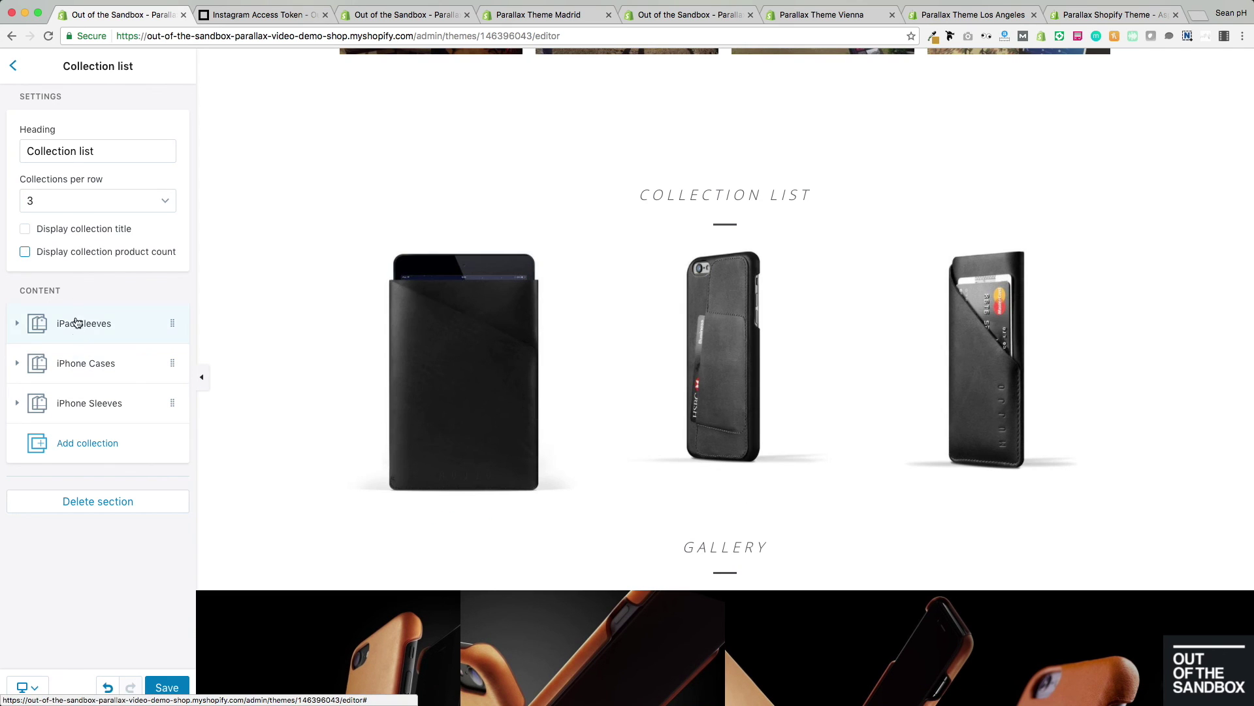
{"action": "left_click", "coordinate": [76, 234]}
{"action": "left_click", "coordinate": [76, 254]}
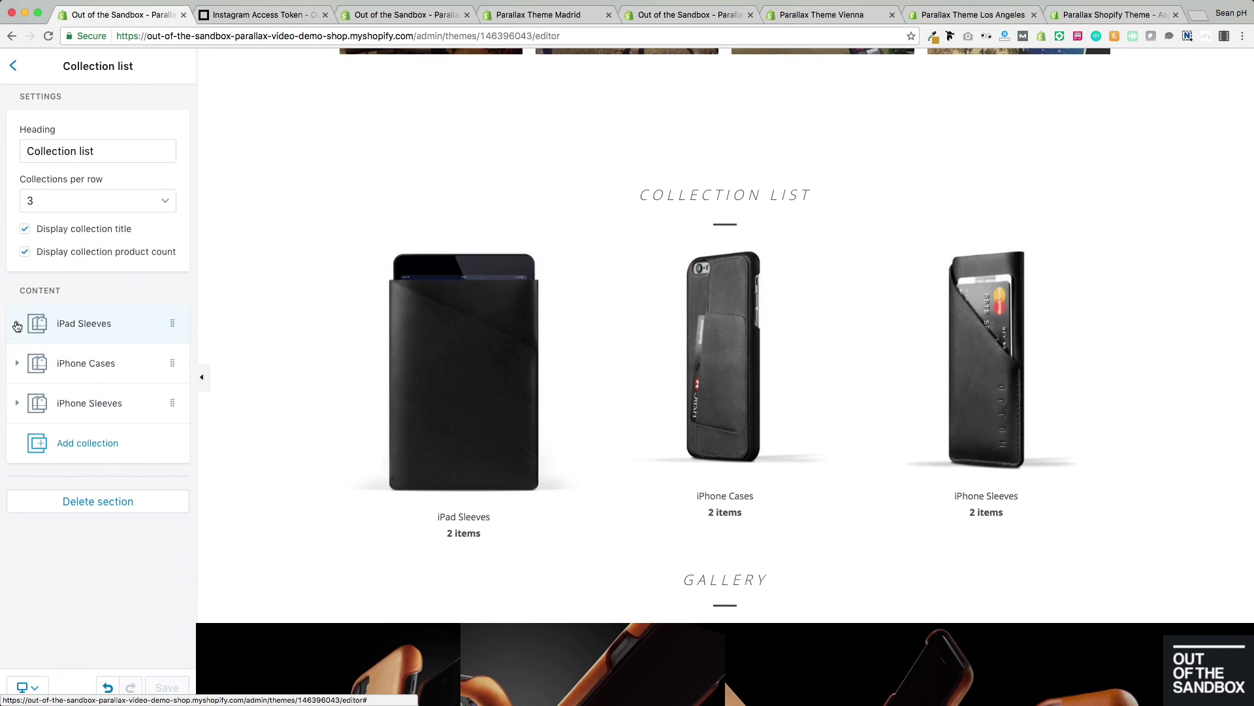
Examine the collection choice and image settings of the iPad Sleeves and iPhone Cases entries in the collection list
{"action": "left_click", "coordinate": [17, 324]}
{"action": "scroll", "coordinate": [140, 406], "scroll_direction": "down", "scroll_amount": 3}
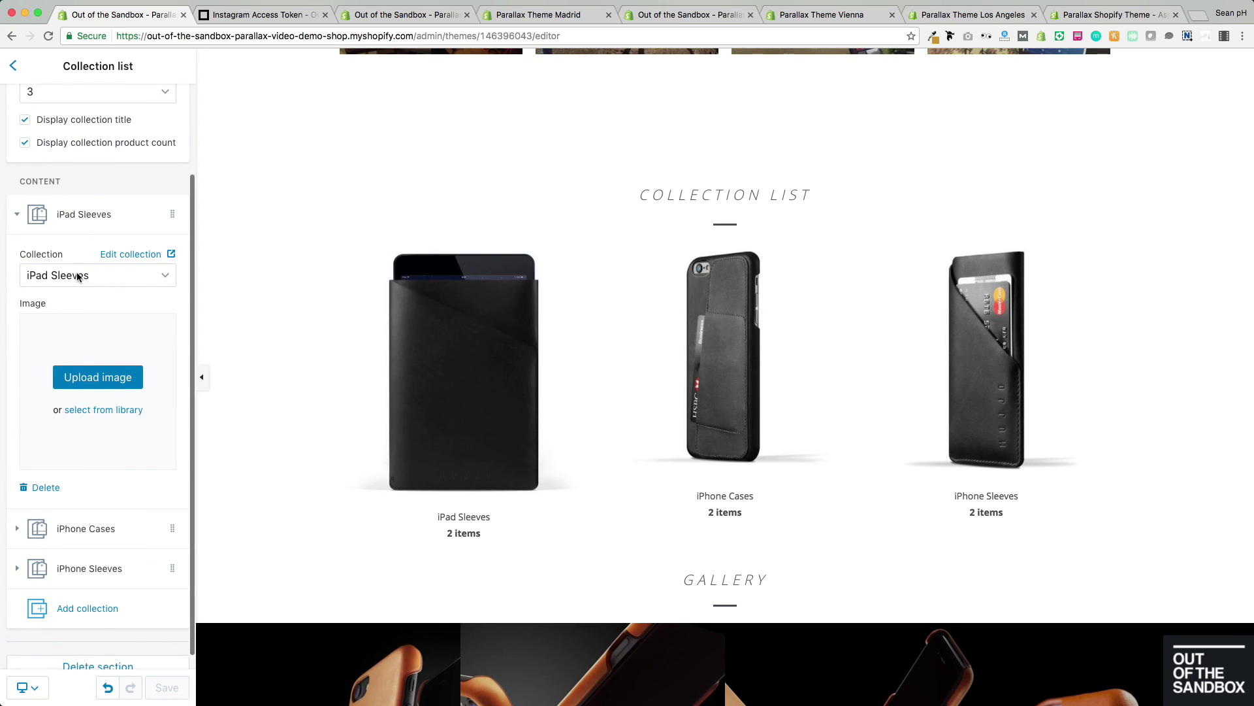
{"action": "left_click", "coordinate": [77, 277]}
{"action": "scroll", "coordinate": [72, 400], "scroll_direction": "down", "scroll_amount": 2}
{"action": "scroll", "coordinate": [73, 399], "scroll_direction": "up", "scroll_amount": 4}
{"action": "left_click", "coordinate": [75, 279]}
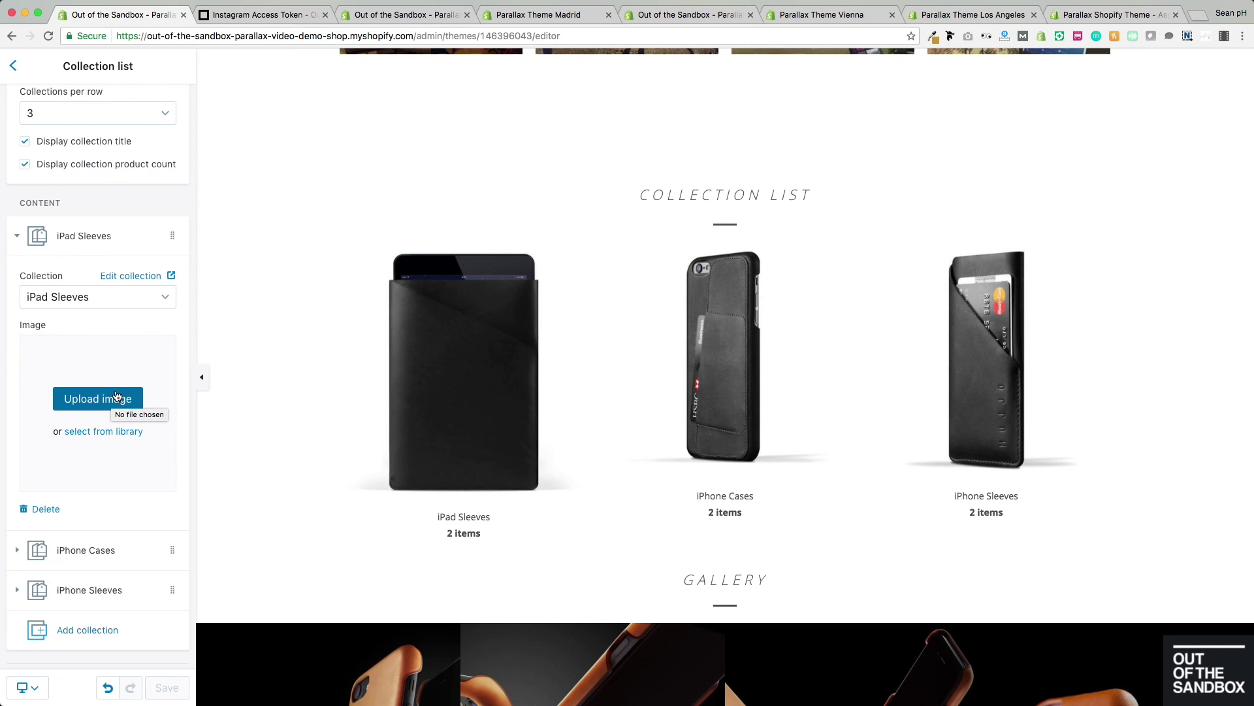
{"action": "left_click", "coordinate": [101, 550]}
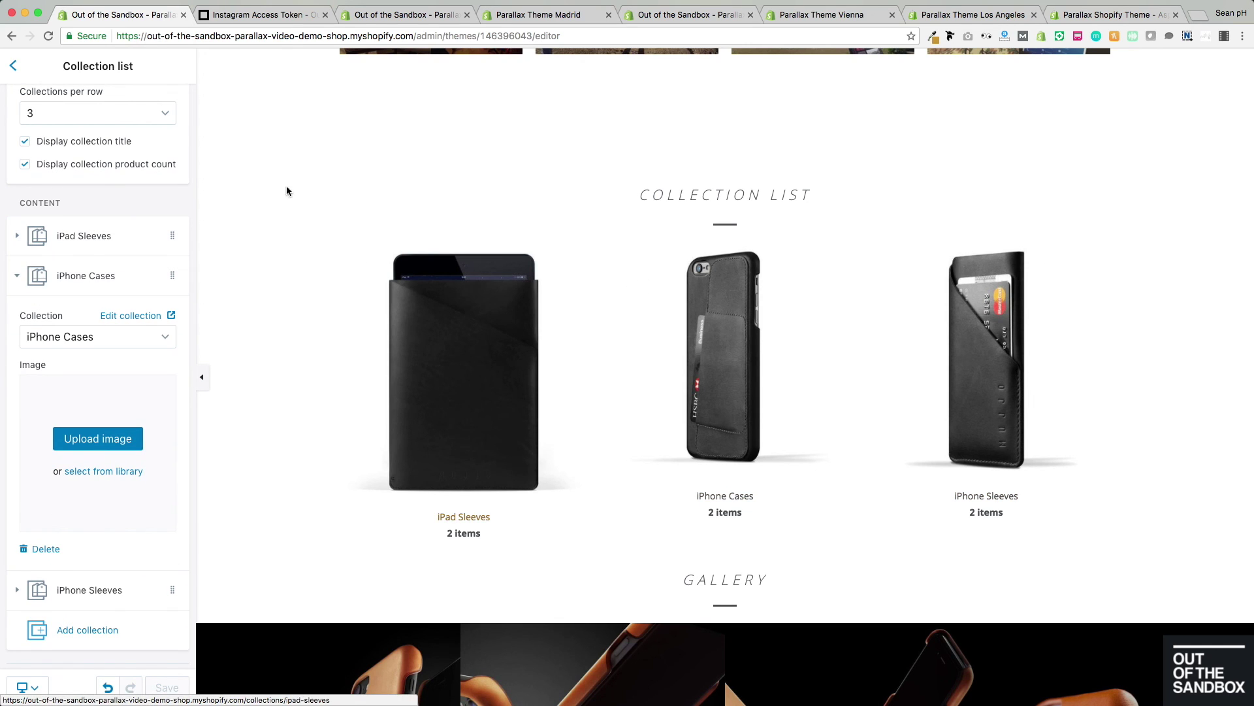
{"action": "scroll", "coordinate": [327, 286], "scroll_direction": "up", "scroll_amount": 1}
{"action": "scroll", "coordinate": [326, 287], "scroll_direction": "up", "scroll_amount": 1}
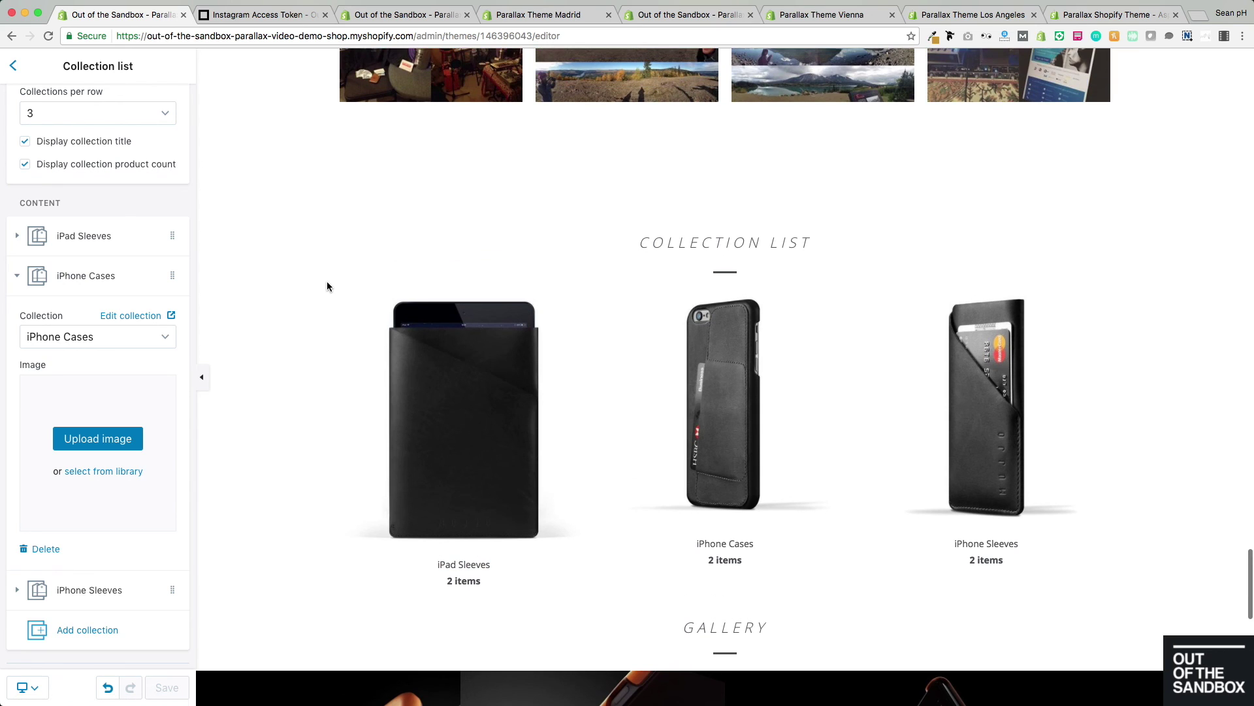
Open the Gallery section's settings and change its layout to Standard
{"action": "left_click", "coordinate": [29, 72]}
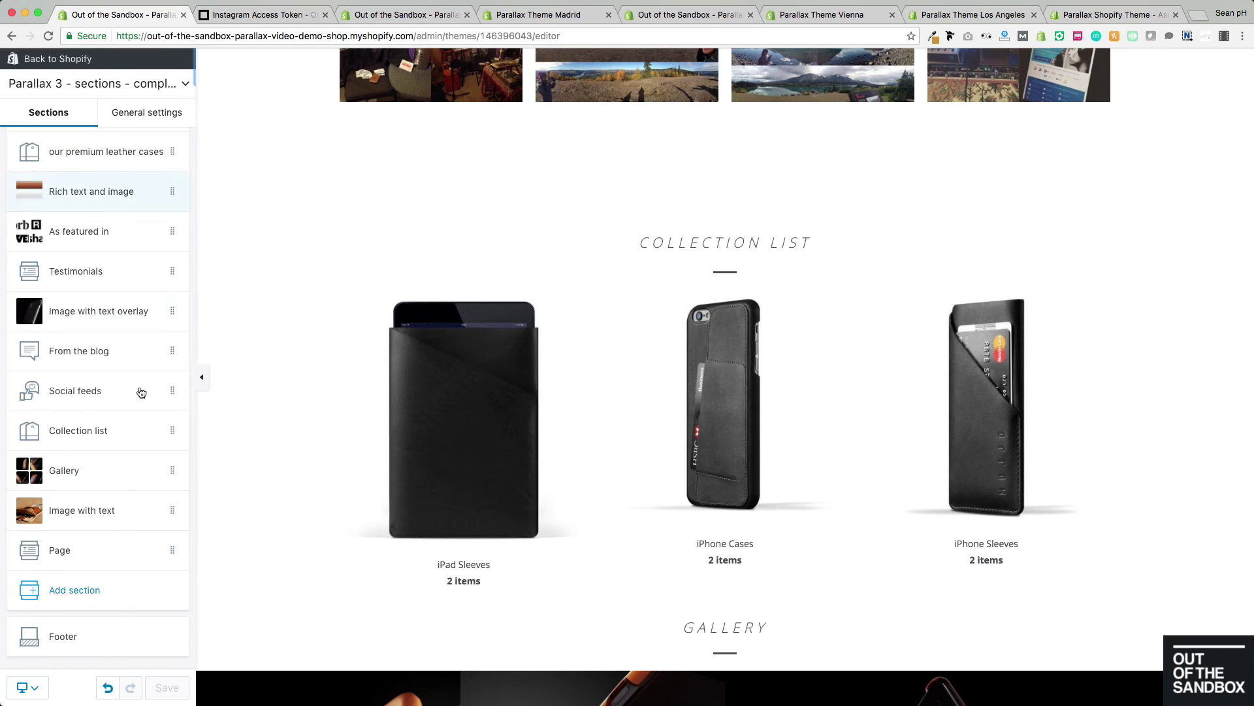
{"action": "left_click", "coordinate": [84, 476]}
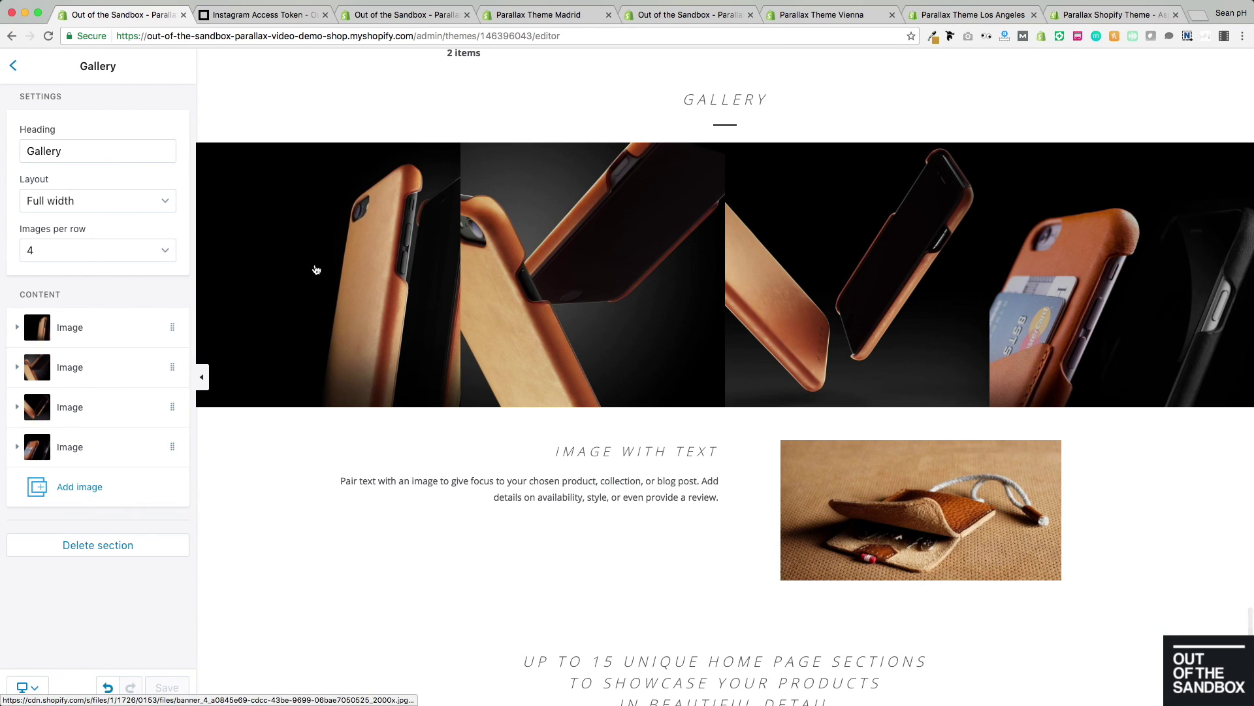
{"action": "left_click", "coordinate": [83, 156]}
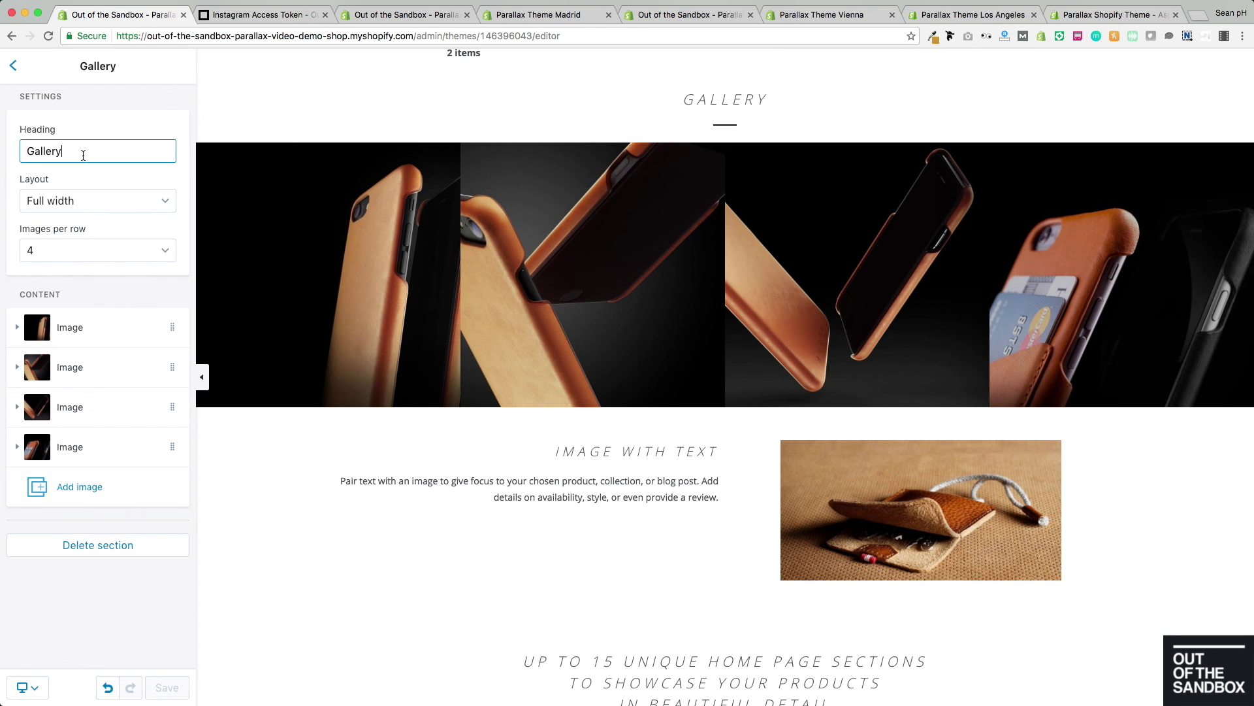
{"action": "left_click", "coordinate": [74, 195]}
{"action": "left_click", "coordinate": [95, 215]}
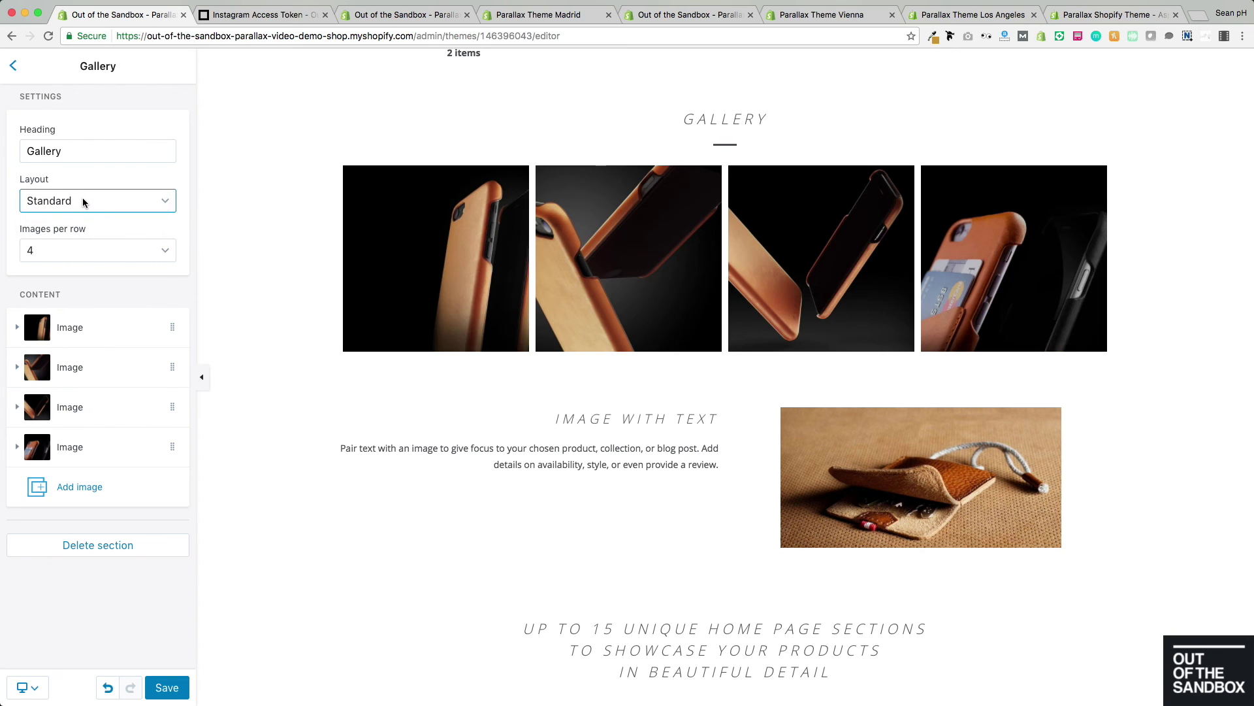
Set the gallery layout to Full width and look at the images-per-row options, keeping 4
{"action": "left_click", "coordinate": [82, 198]}
{"action": "key", "text": "Escape"}
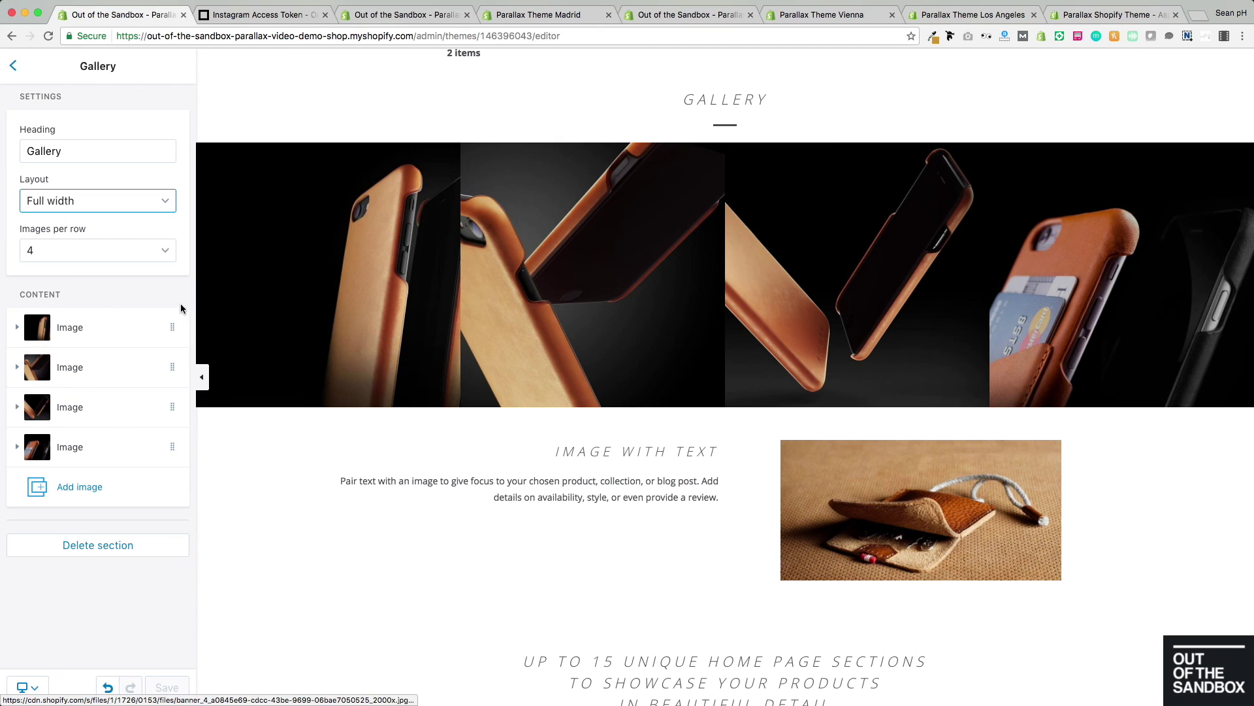
{"action": "left_click", "coordinate": [112, 251]}
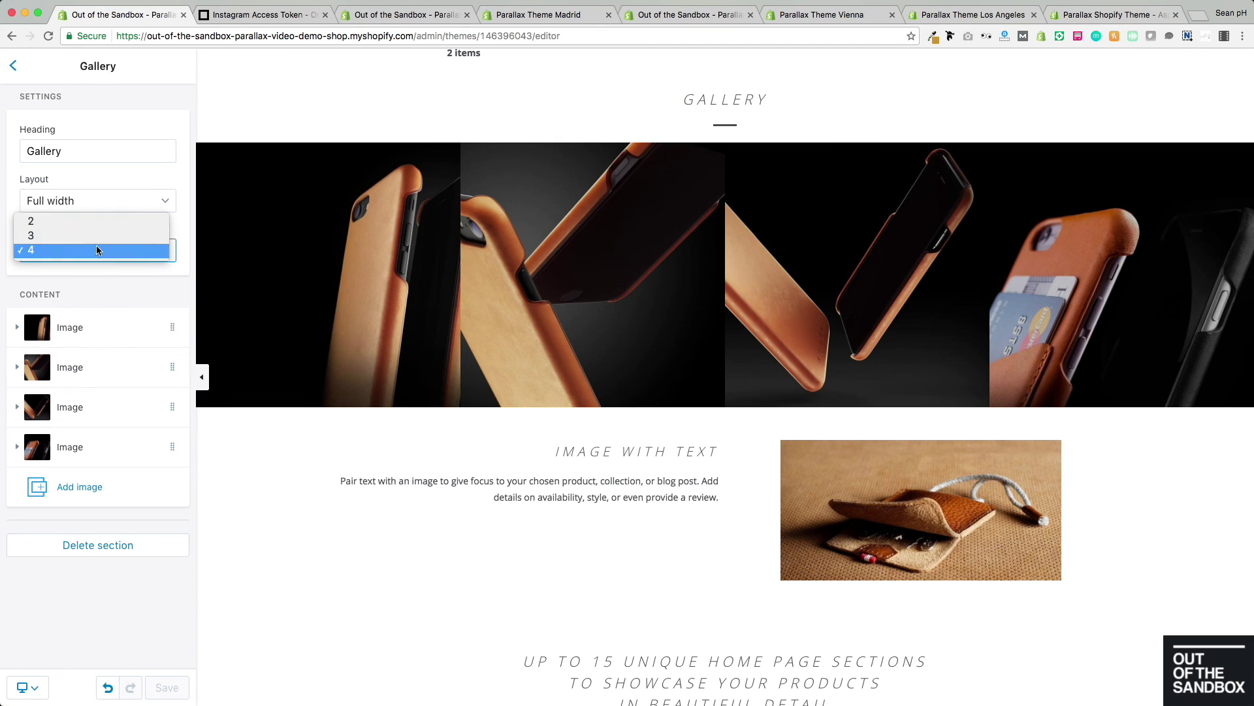
{"action": "left_click", "coordinate": [126, 284]}
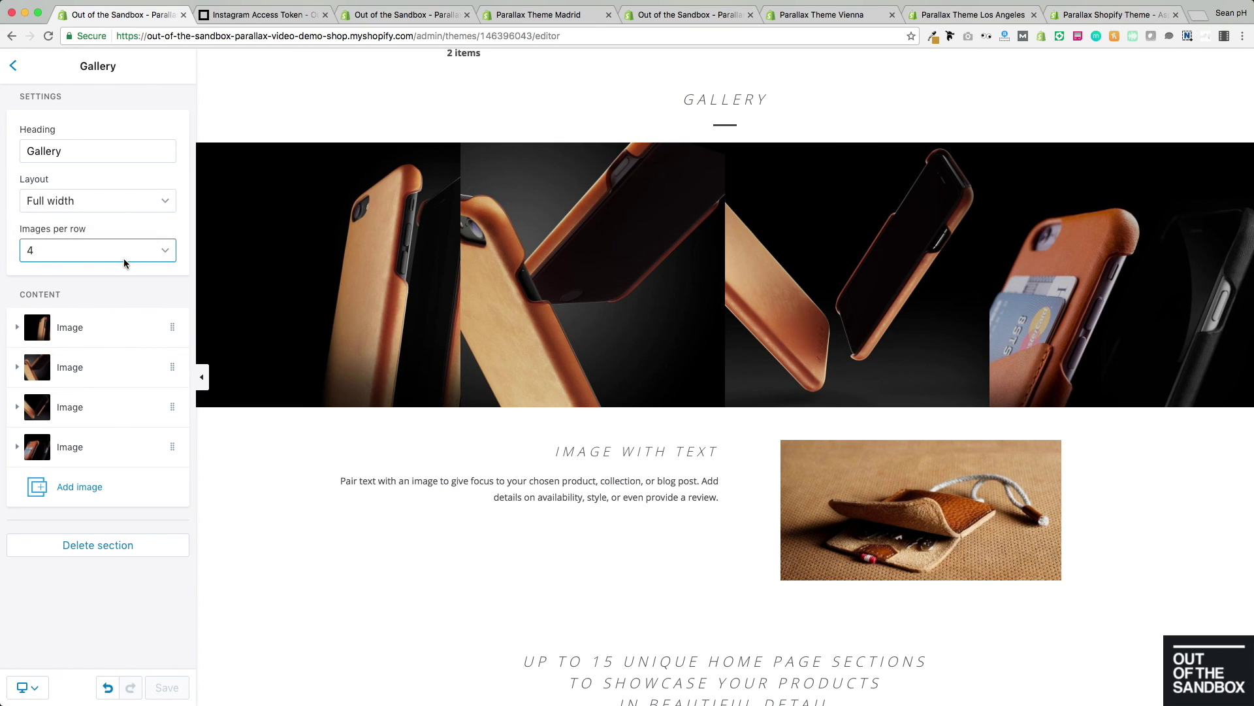
Add three empty image blocks to the gallery
{"action": "left_click", "coordinate": [80, 486]}
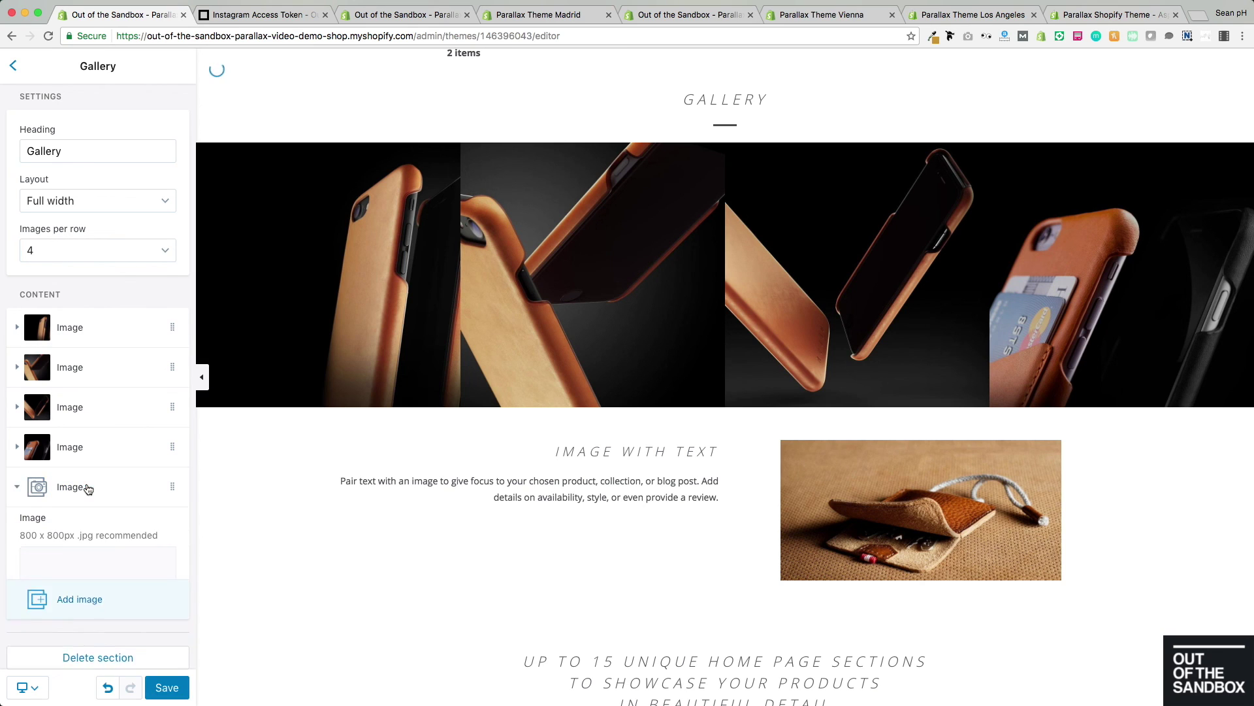
{"action": "left_click", "coordinate": [85, 605]}
{"action": "left_click", "coordinate": [88, 598]}
{"action": "scroll", "coordinate": [100, 390], "scroll_direction": "up", "scroll_amount": 3}
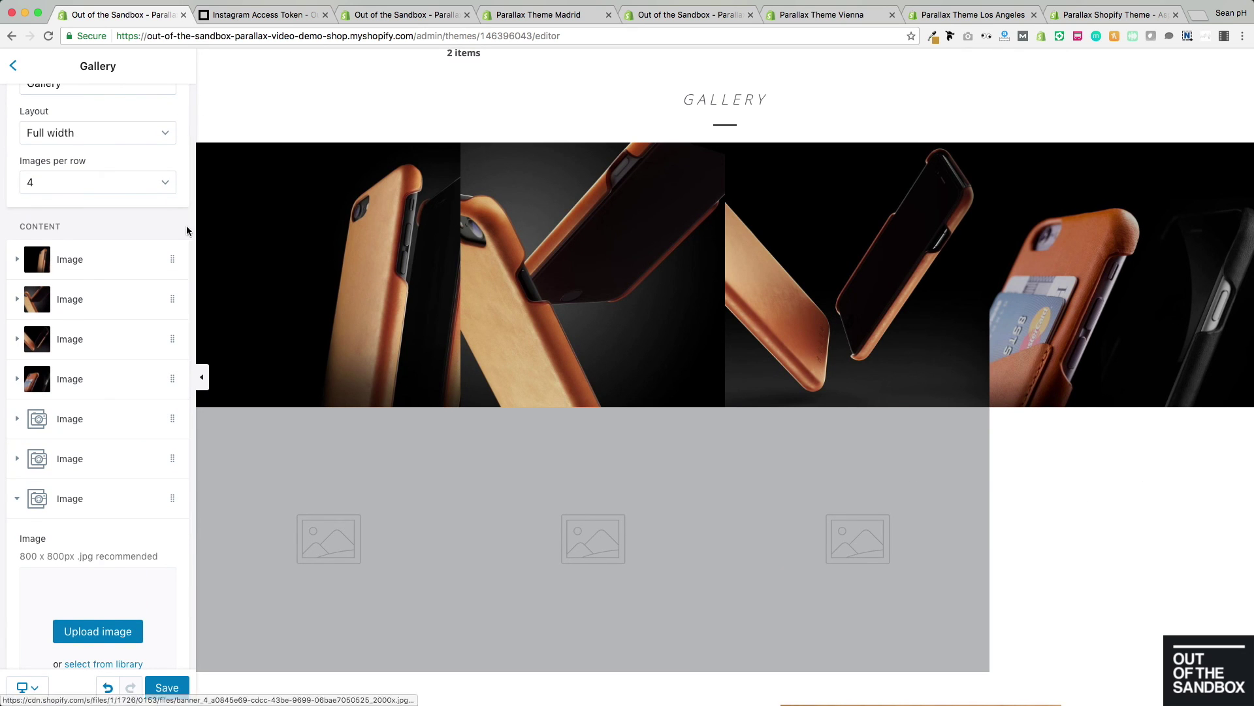
{"action": "scroll", "coordinate": [140, 246], "scroll_direction": "up", "scroll_amount": 1}
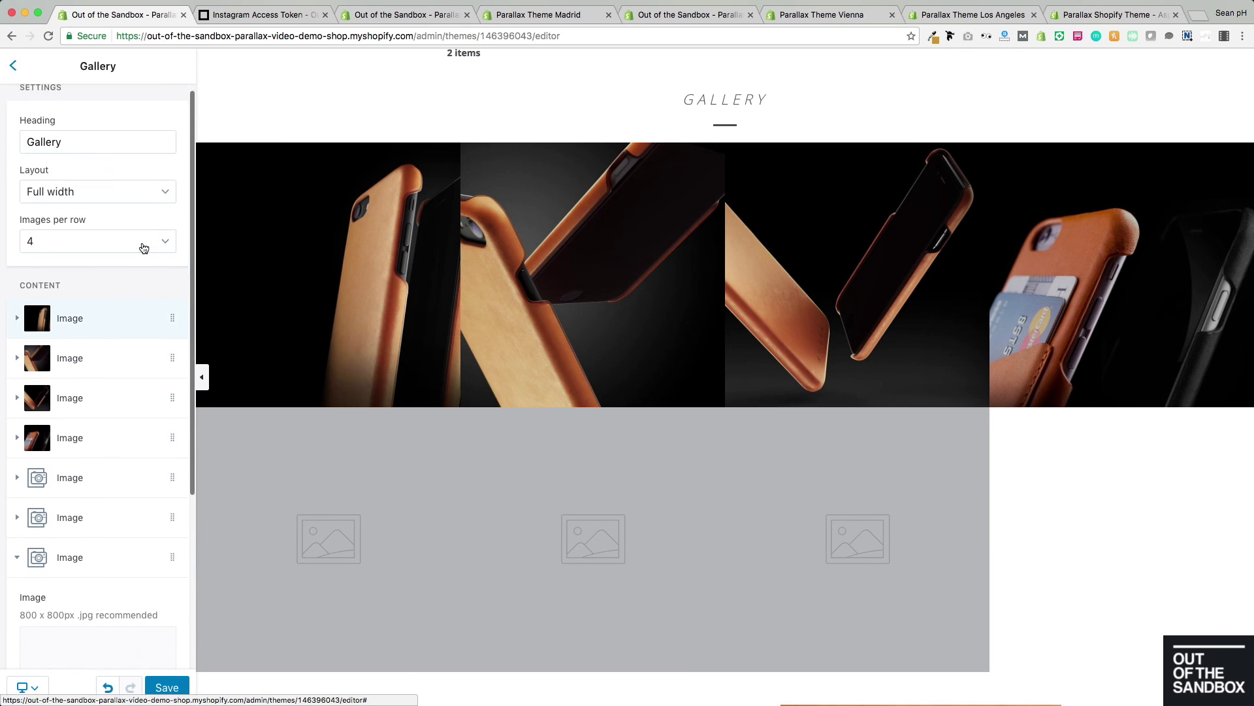
Try the gallery with 3 and 2 images per row, and set it back to 4
{"action": "left_click", "coordinate": [64, 246]}
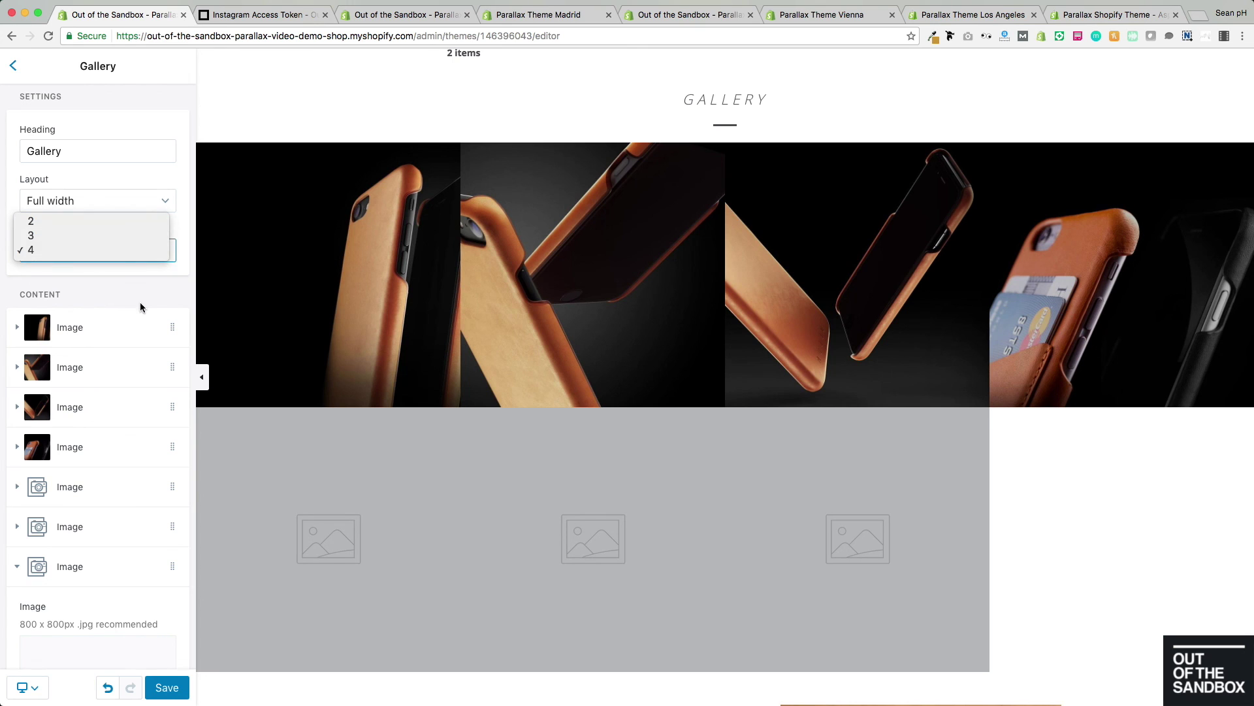
{"action": "left_click", "coordinate": [72, 242]}
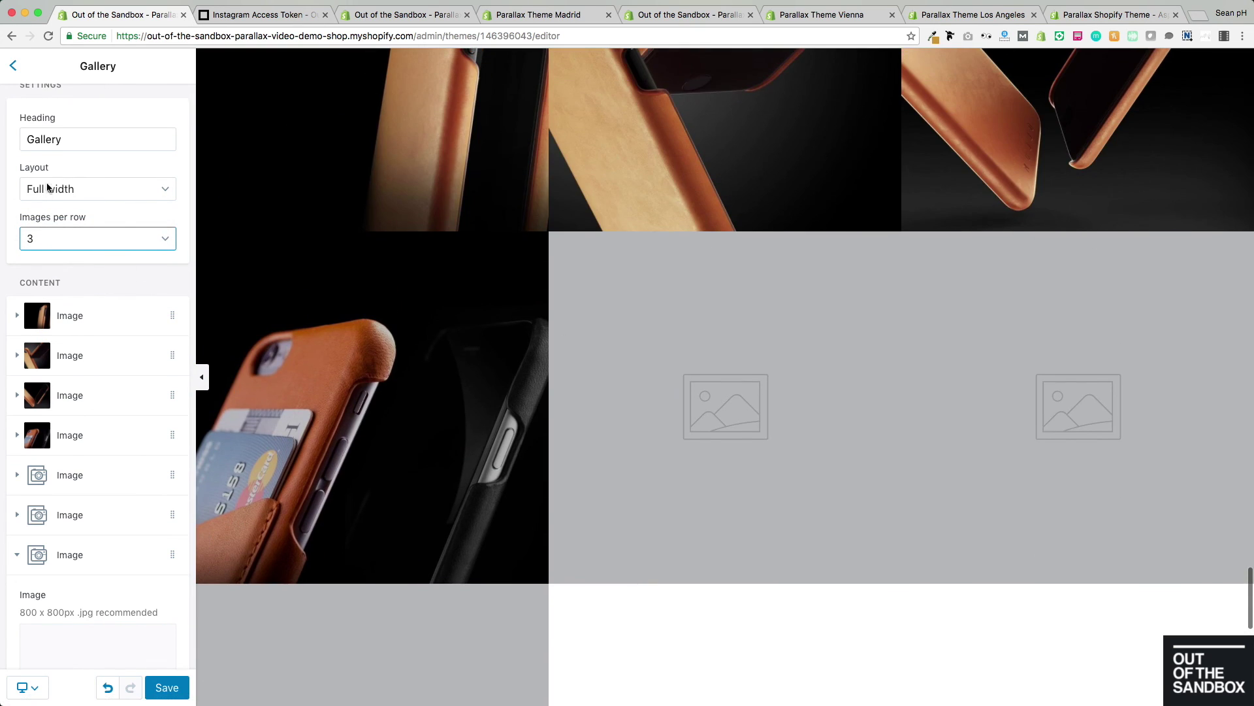
{"action": "left_click", "coordinate": [62, 244]}
{"action": "left_click", "coordinate": [60, 229]}
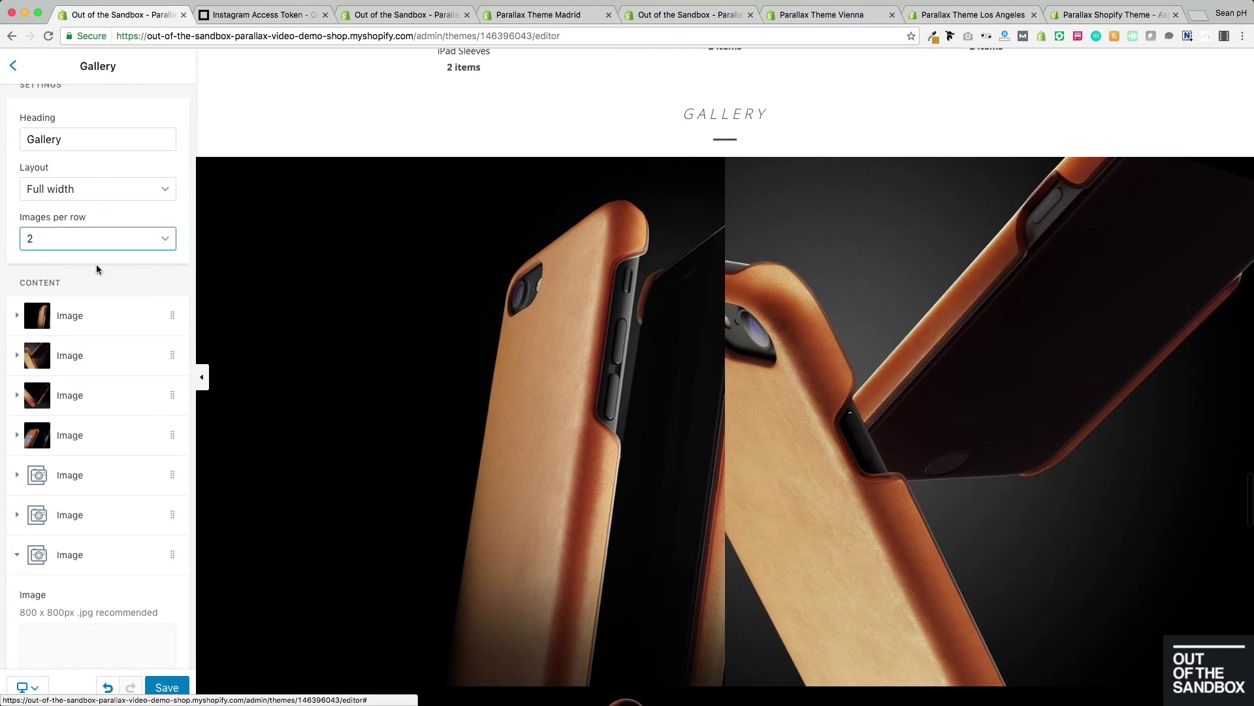
{"action": "left_click", "coordinate": [87, 240]}
{"action": "left_click", "coordinate": [40, 269]}
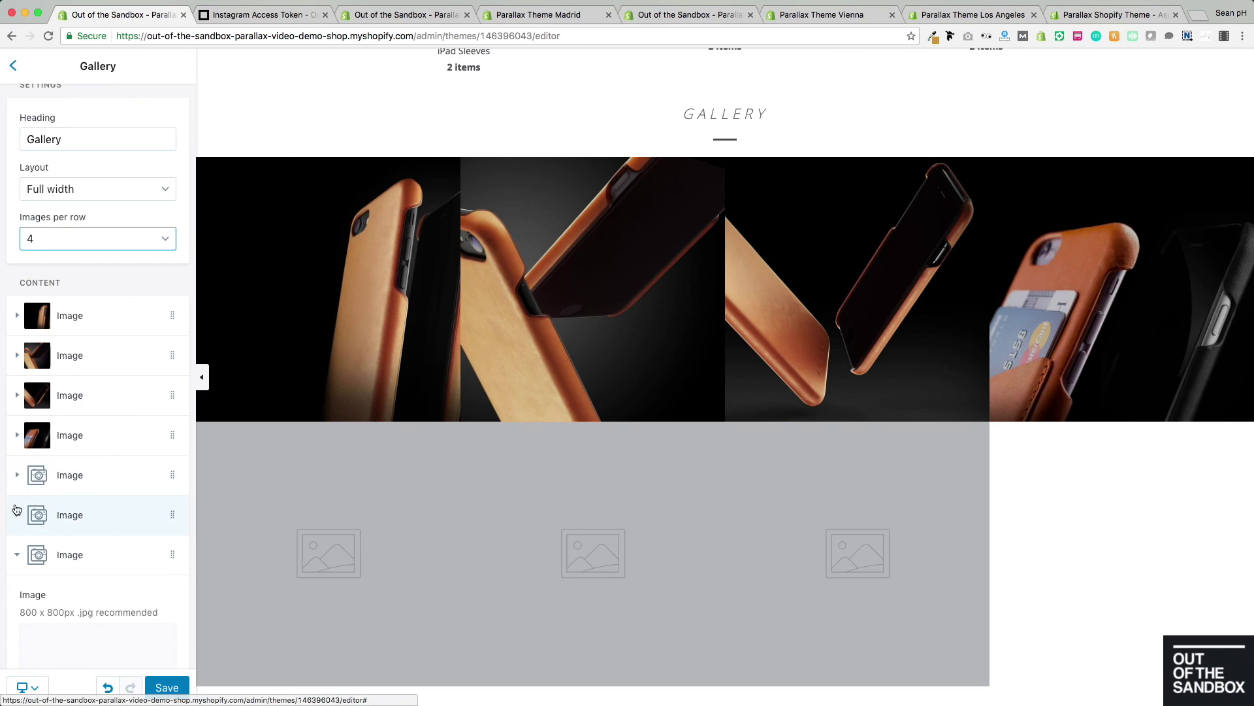
Delete the three empty image blocks from the gallery
{"action": "scroll", "coordinate": [72, 497], "scroll_direction": "down", "scroll_amount": 5}
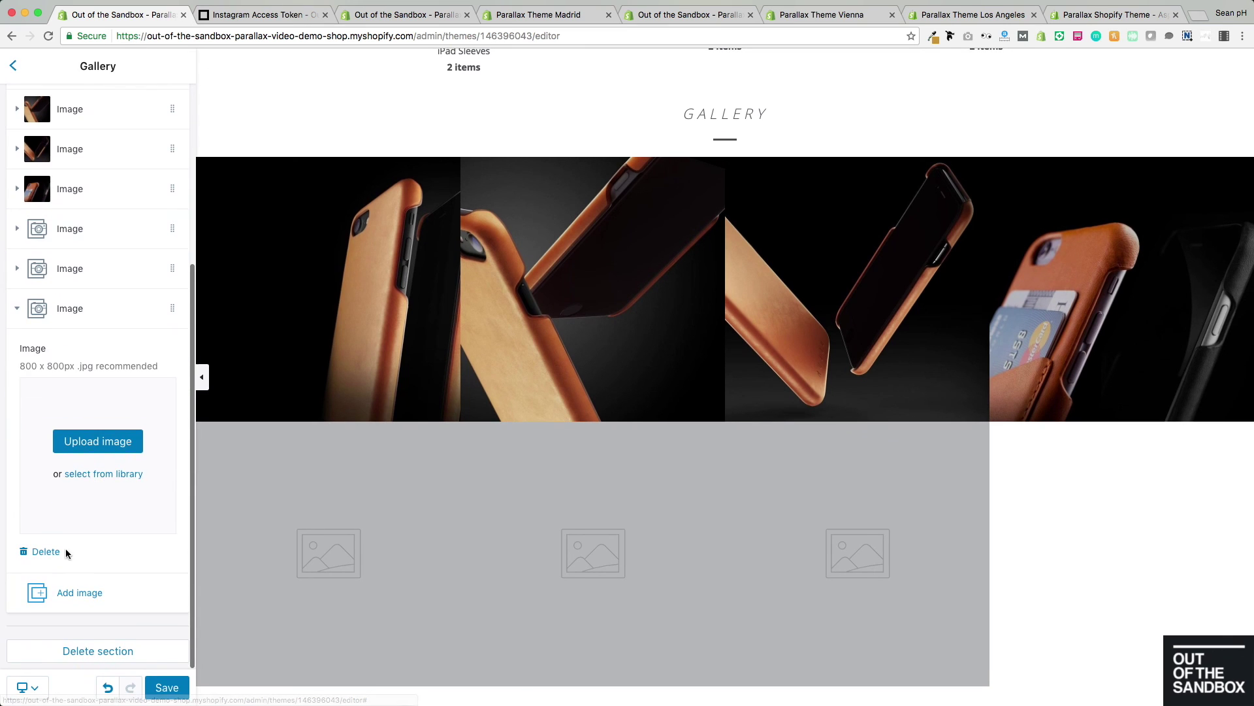
{"action": "left_click", "coordinate": [46, 552]}
{"action": "left_click", "coordinate": [72, 524]}
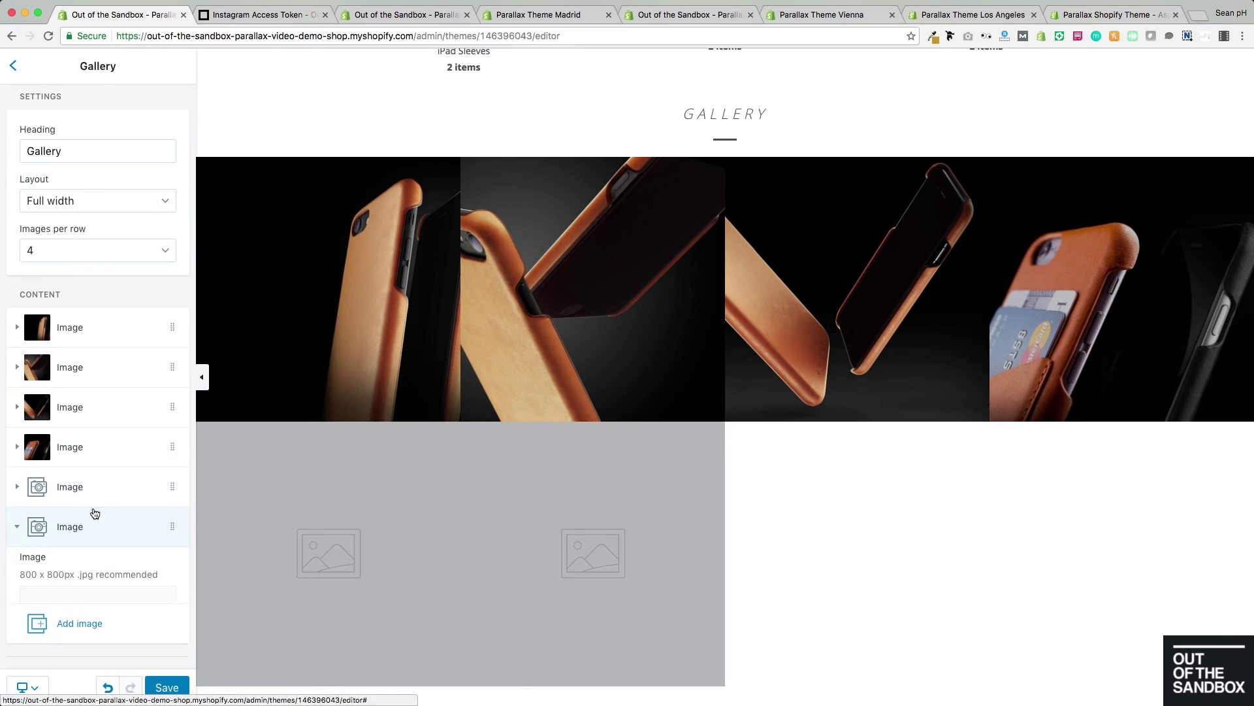
{"action": "scroll", "coordinate": [59, 561], "scroll_direction": "down", "scroll_amount": 4}
{"action": "left_click", "coordinate": [40, 552]}
{"action": "left_click", "coordinate": [72, 488]}
{"action": "scroll", "coordinate": [74, 492], "scroll_direction": "down", "scroll_amount": 4}
{"action": "left_click", "coordinate": [45, 554]}
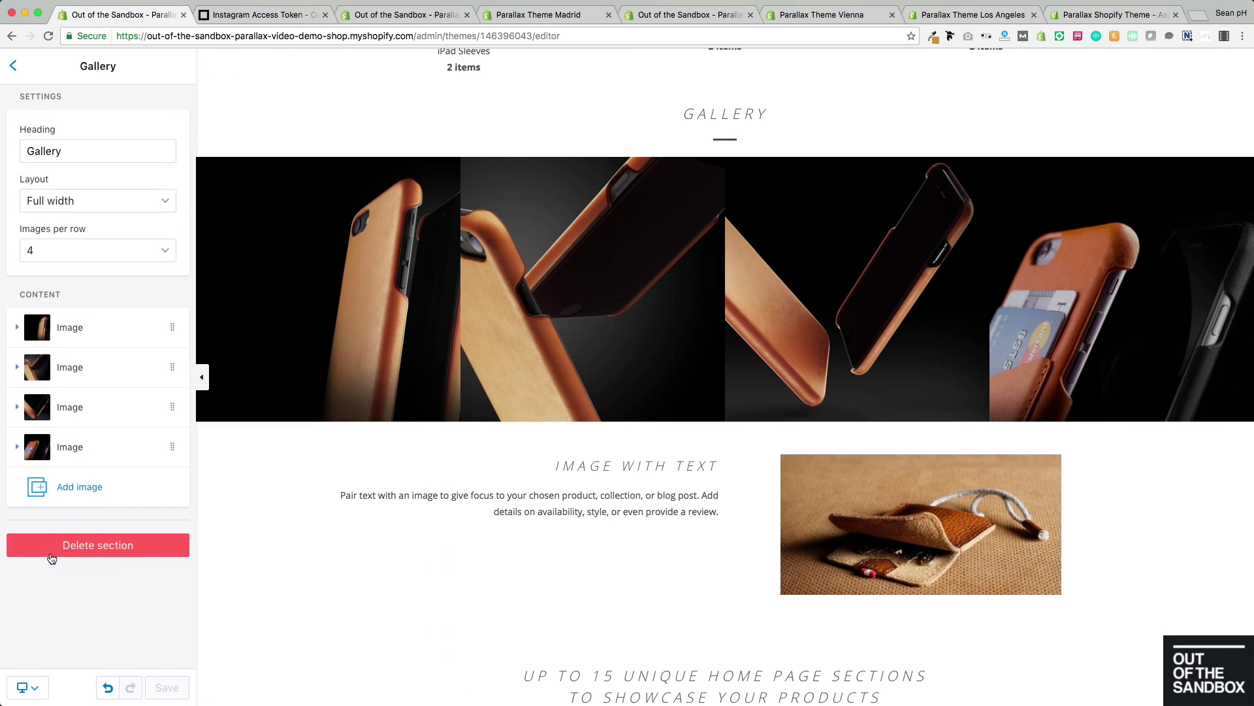
Open the Image with text section's settings and set its layout to Image on left
{"action": "left_click", "coordinate": [13, 65]}
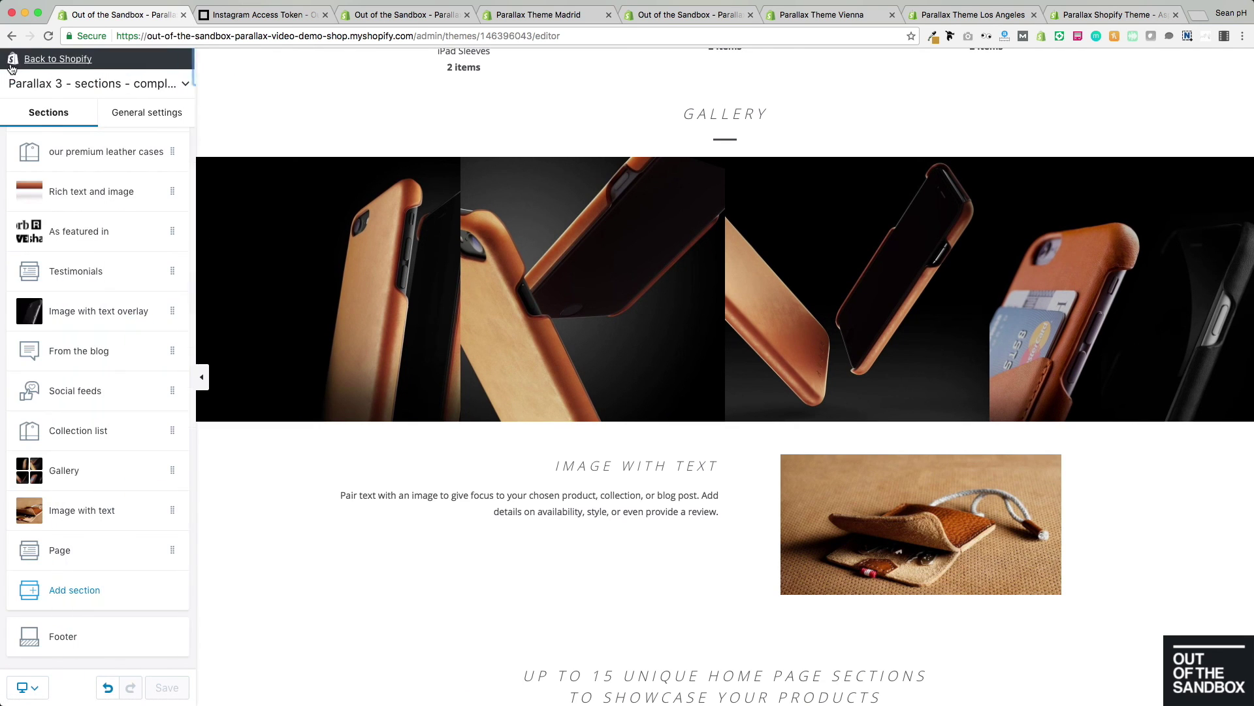
{"action": "left_click", "coordinate": [121, 509]}
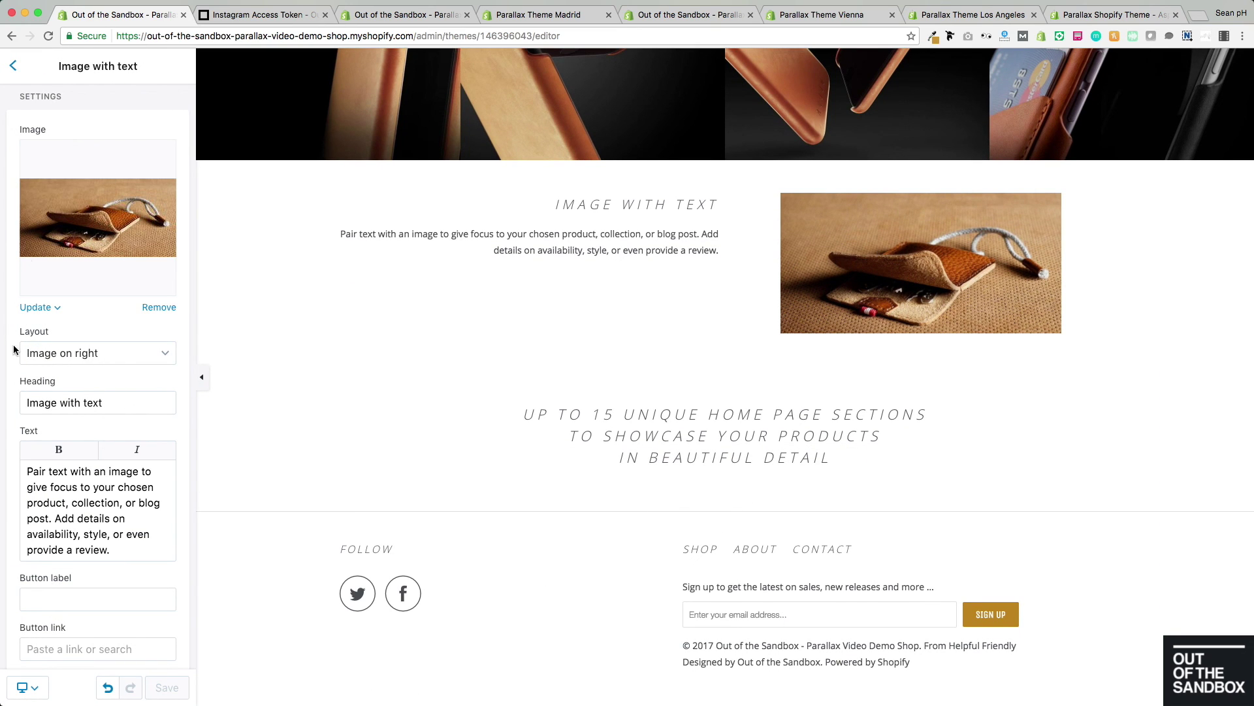
{"action": "scroll", "coordinate": [85, 274], "scroll_direction": "down", "scroll_amount": 1}
{"action": "left_click", "coordinate": [66, 335]}
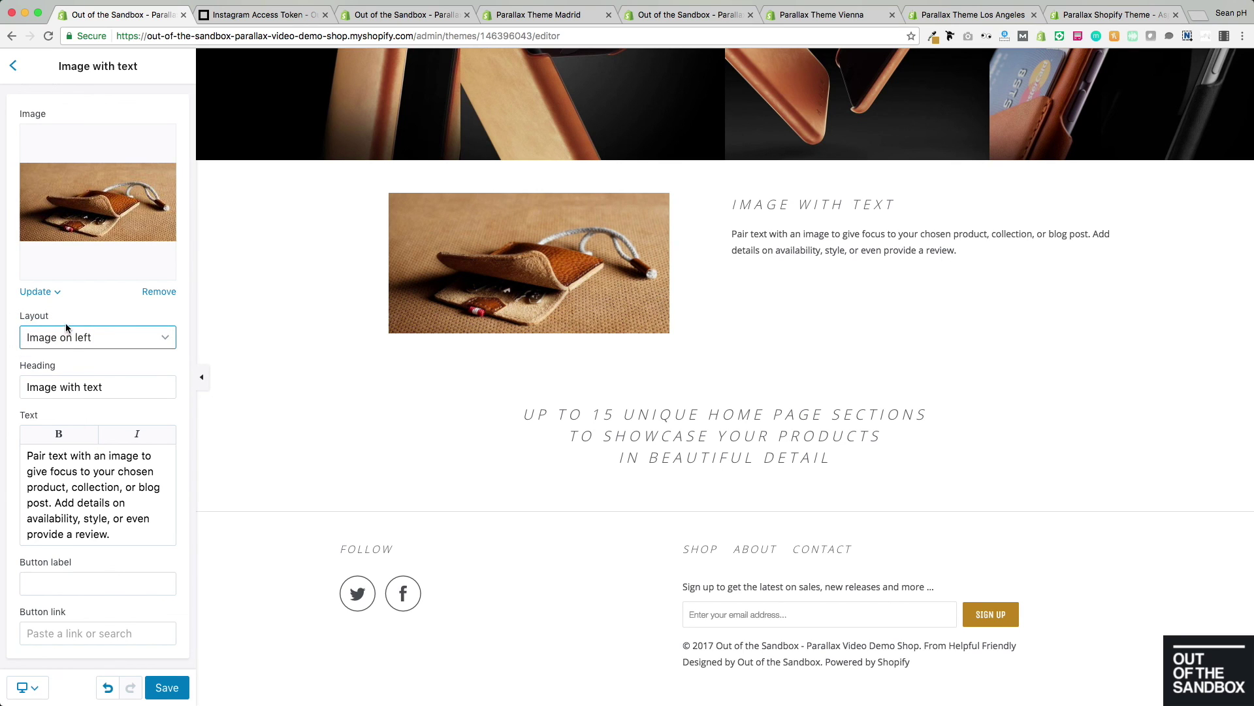
Format parts of the Image with text paragraph as bold and italic, and start a new paragraph before "your chosen product"
{"action": "scroll", "coordinate": [66, 330], "scroll_direction": "down", "scroll_amount": 2}
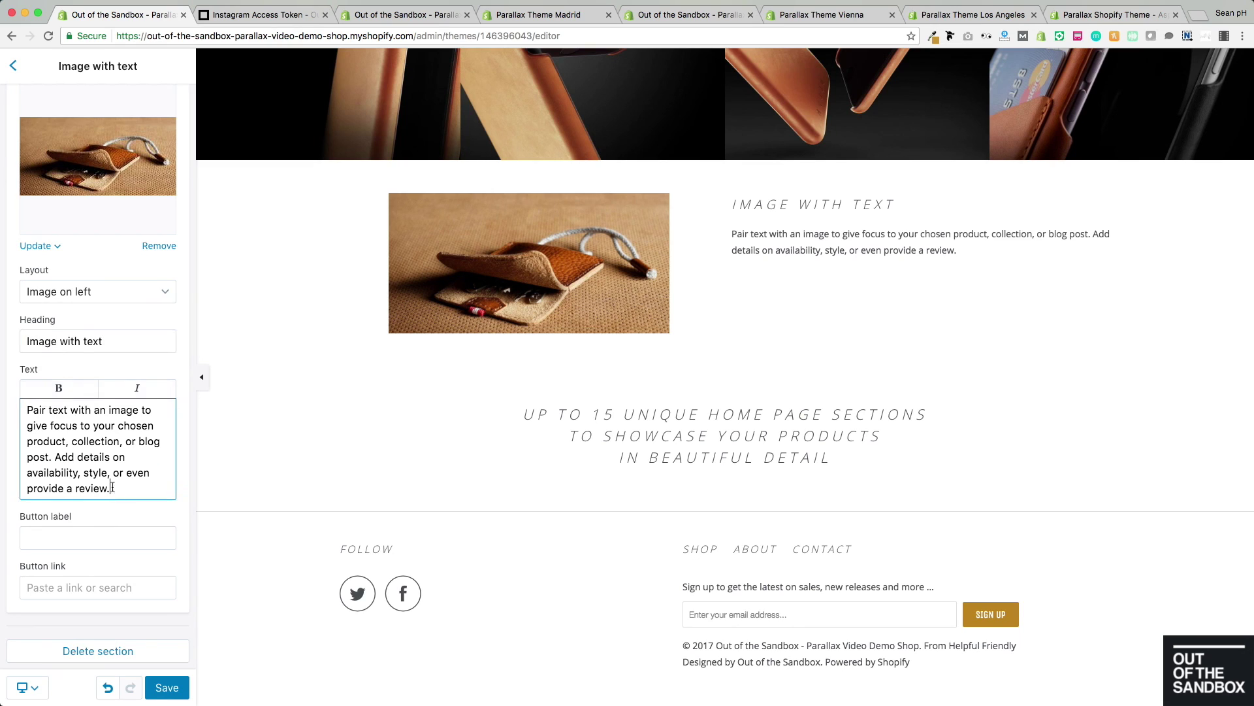
{"action": "key", "text": "super+a"}
{"action": "left_click", "coordinate": [94, 457]}
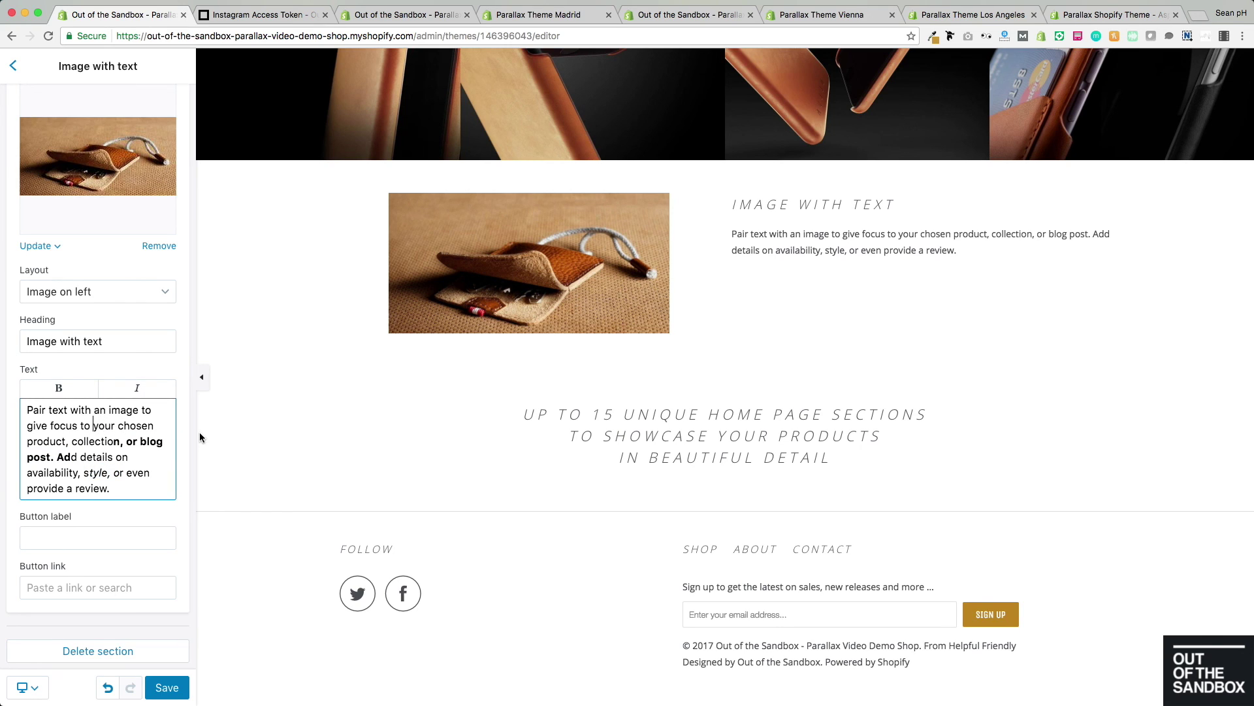
{"action": "key", "text": "Return"}
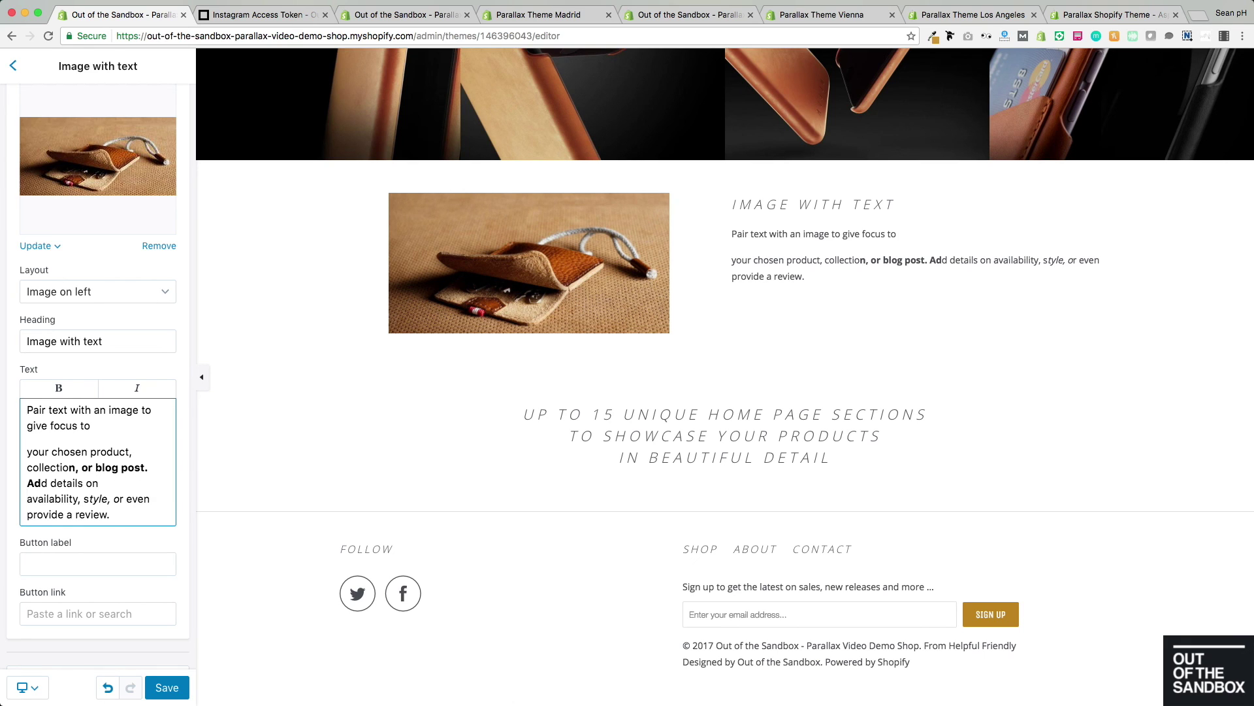
Set the Image with text button label to "link" and look through the button link's destination types, leaving the link empty
{"action": "scroll", "coordinate": [104, 432], "scroll_direction": "down", "scroll_amount": 1}
{"action": "left_click", "coordinate": [112, 538]}
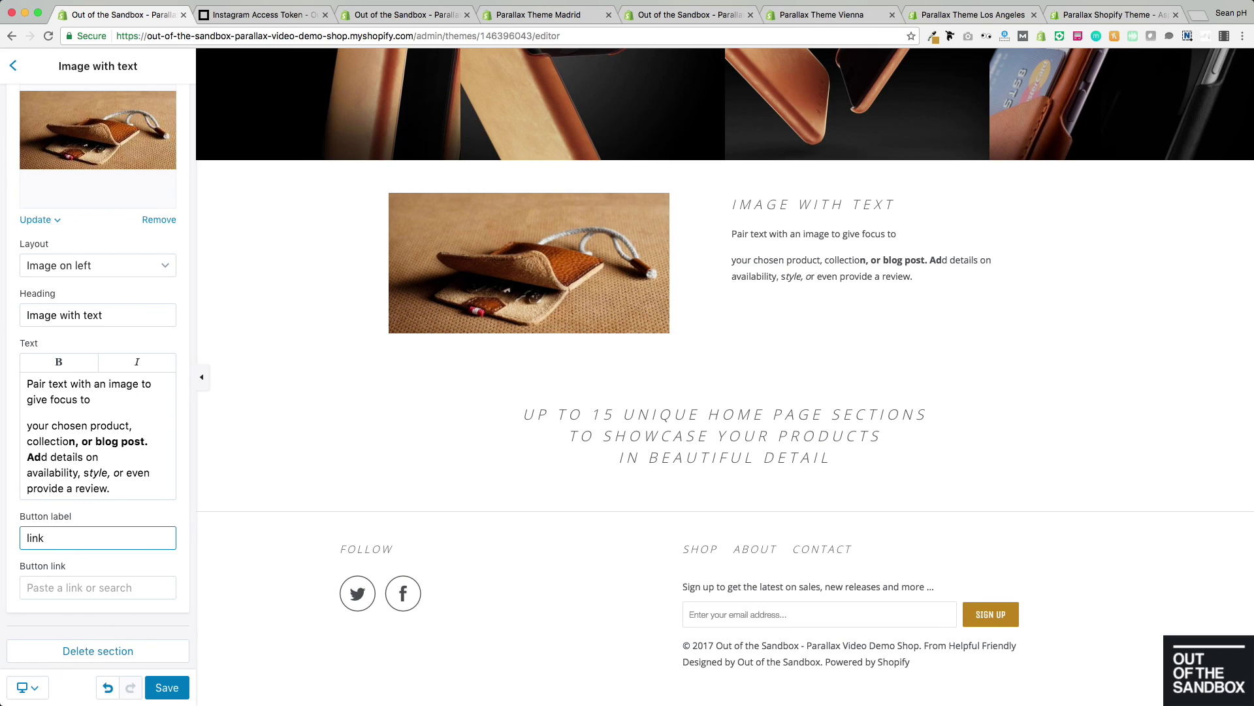
{"action": "left_click", "coordinate": [123, 592]}
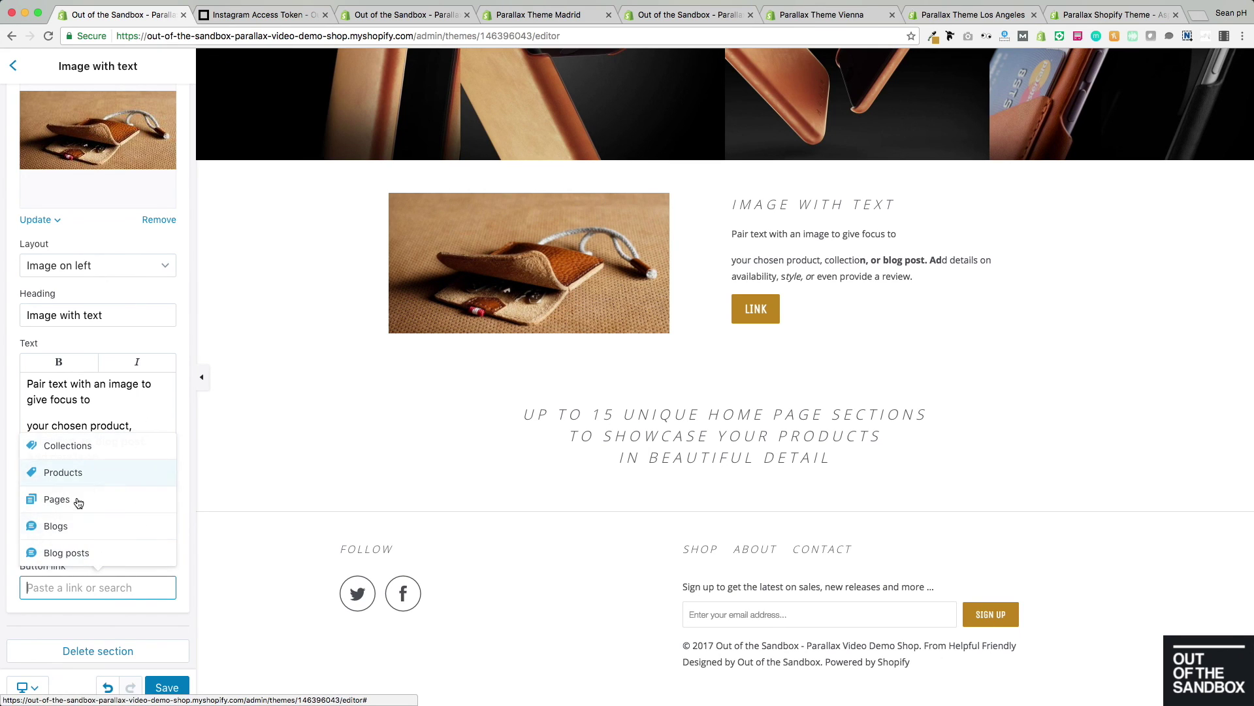
{"action": "left_click", "coordinate": [16, 429]}
{"action": "left_click", "coordinate": [90, 596]}
{"action": "left_click", "coordinate": [6, 399]}
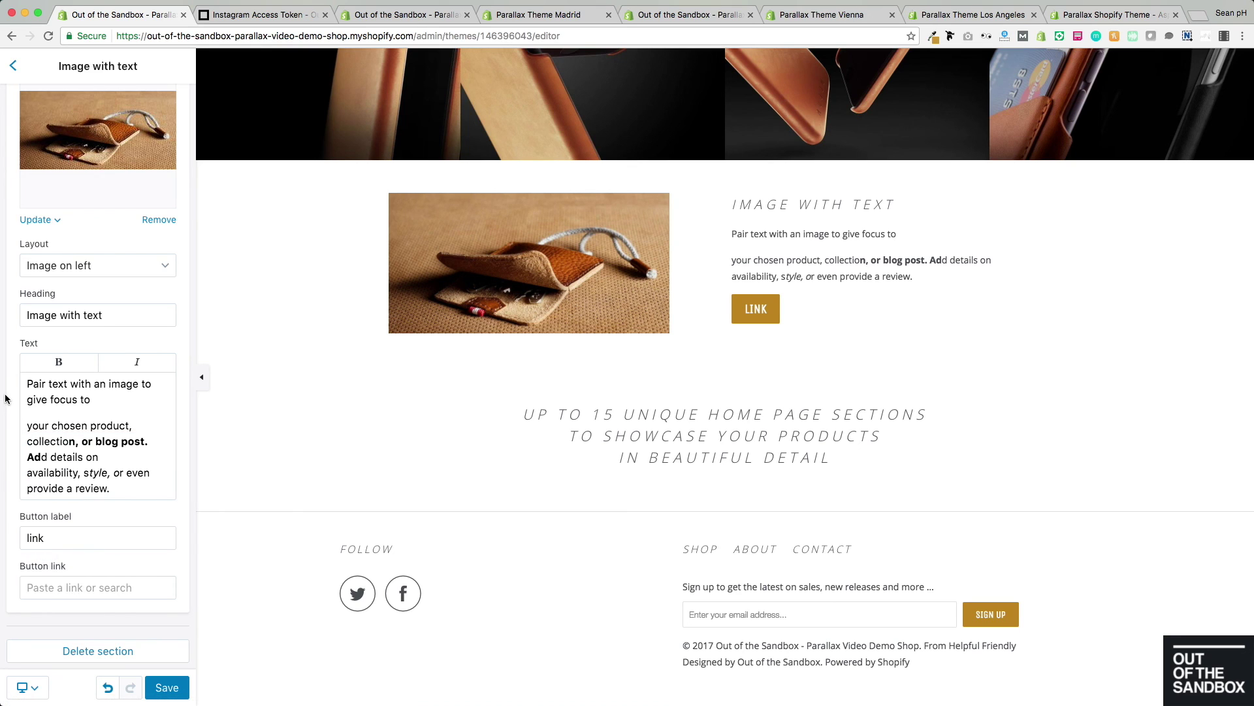
Examine the Page section's content page setting, return to the section list and save the theme changes
{"action": "left_click", "coordinate": [13, 66]}
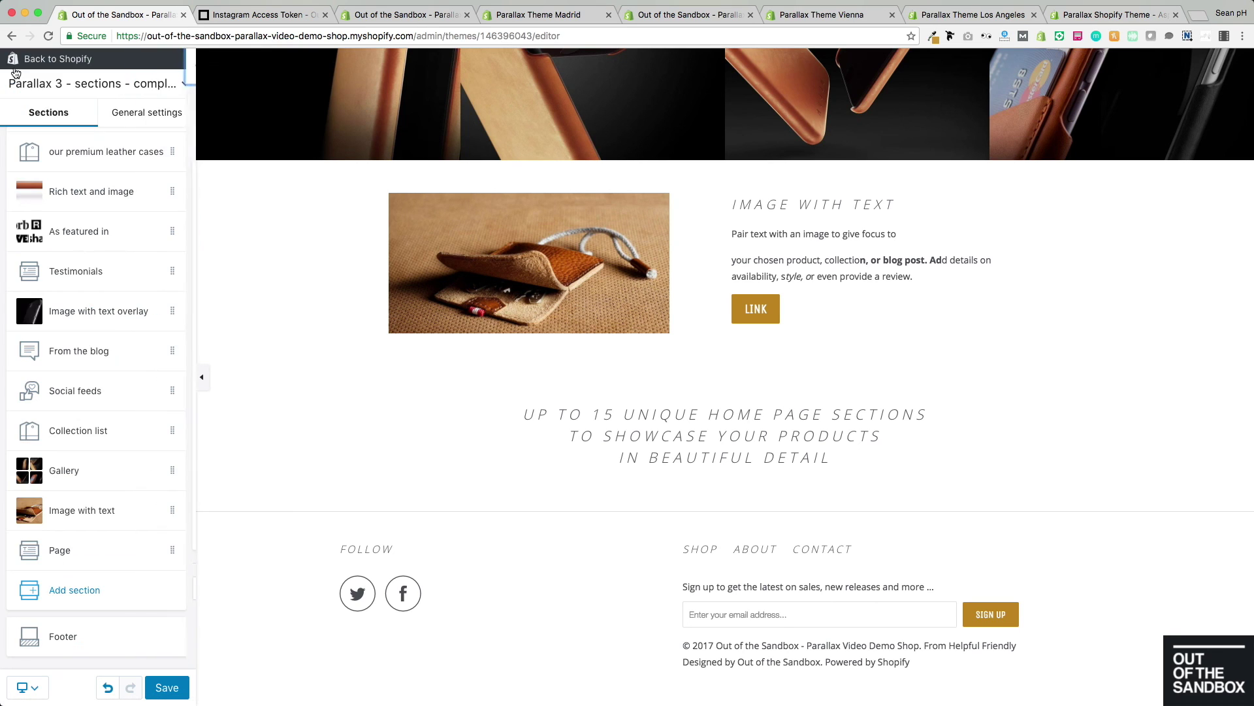
{"action": "left_click", "coordinate": [77, 551]}
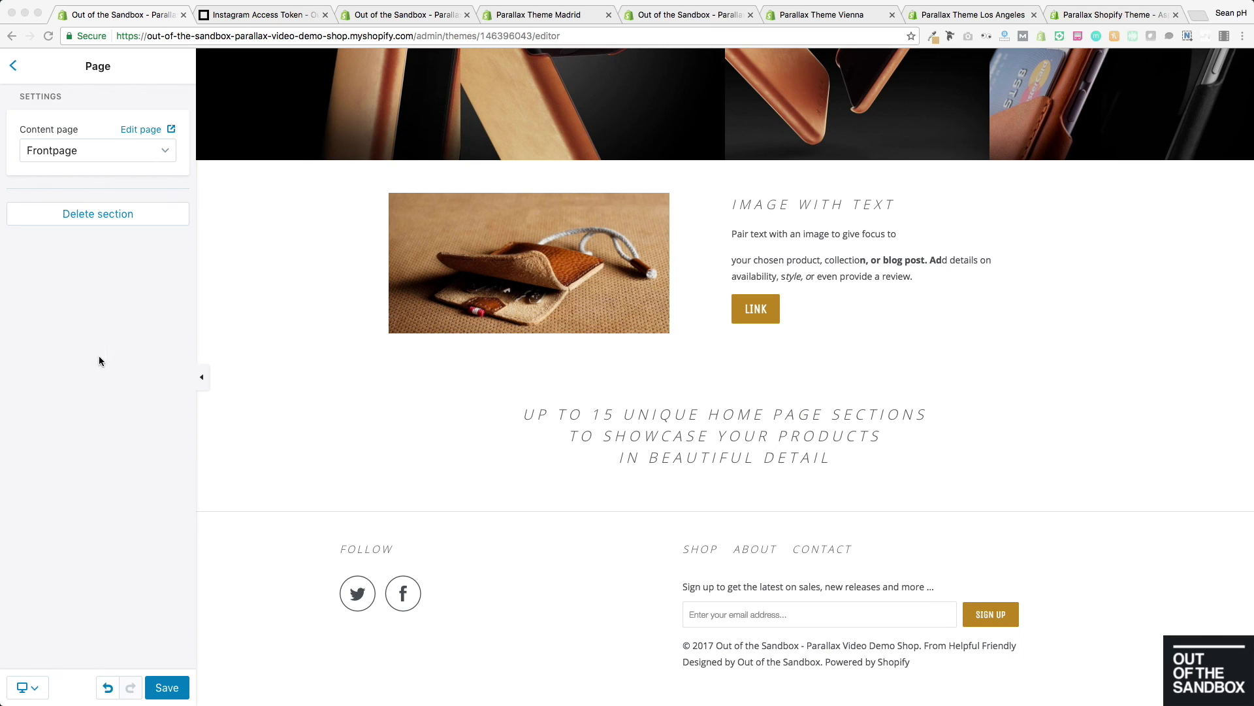
{"action": "left_click", "coordinate": [13, 65]}
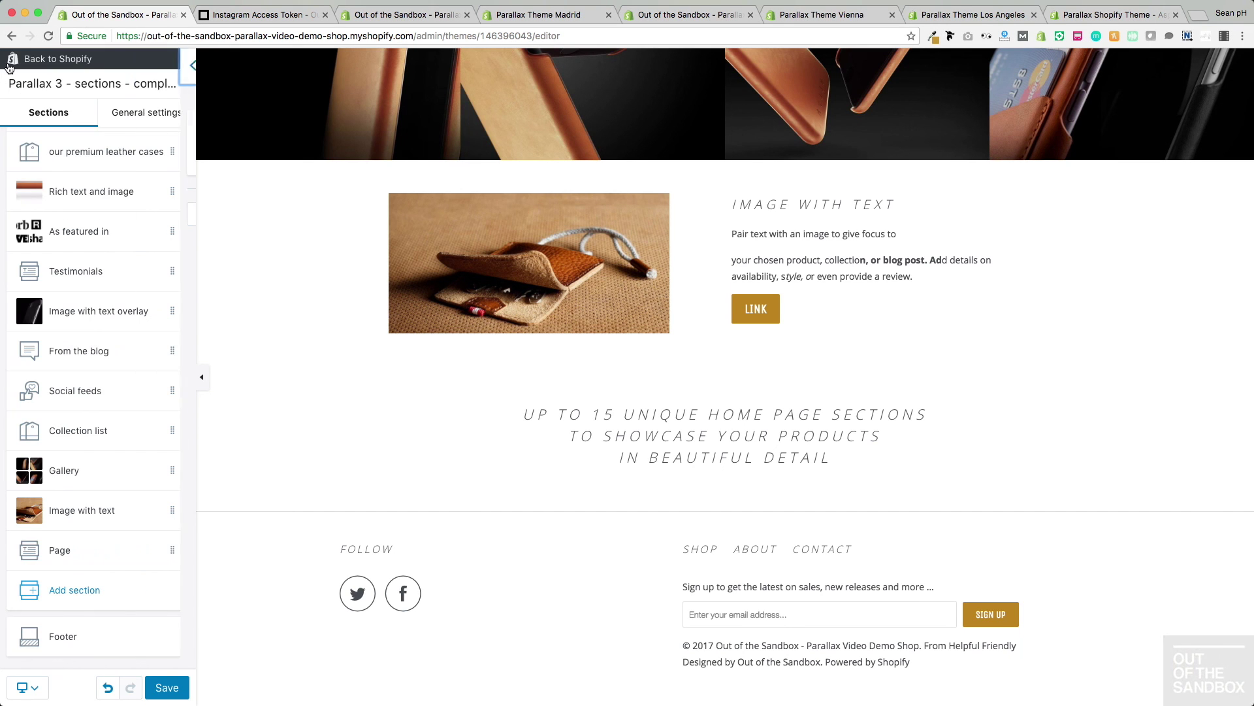
{"action": "left_click", "coordinate": [166, 687]}
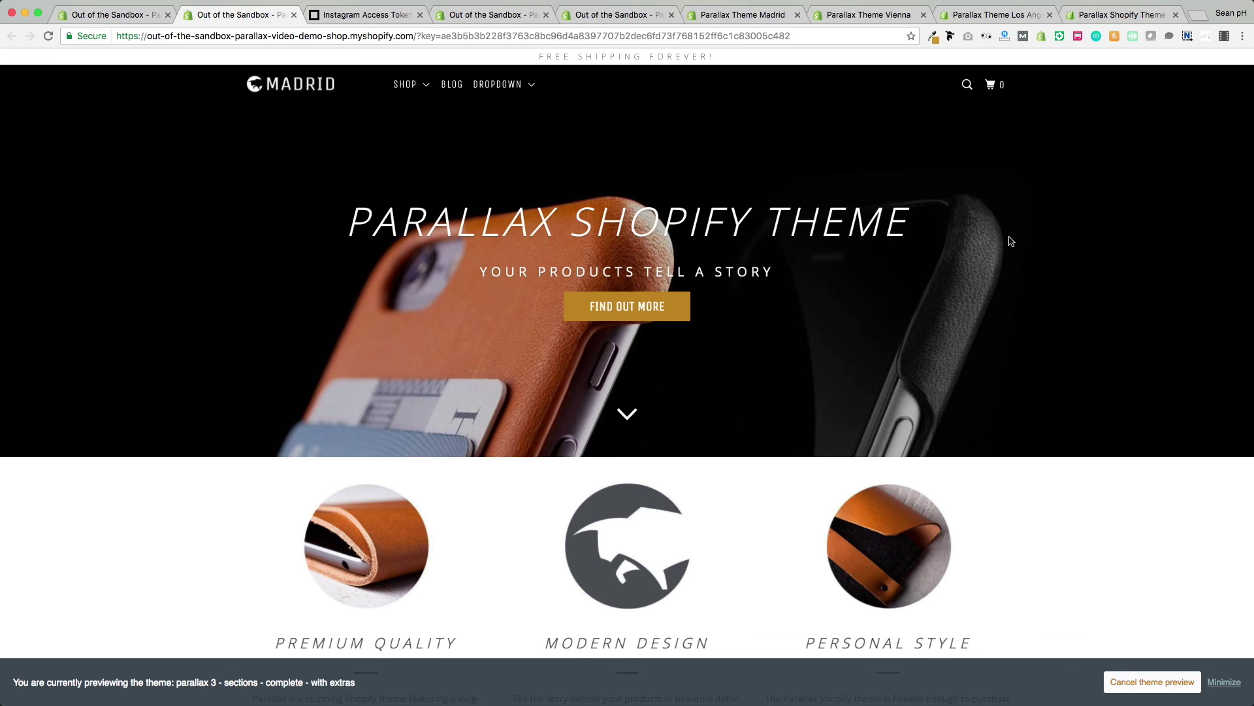
Review the home page in the theme preview, from the opening banner down to the Image with text section
{"action": "scroll", "coordinate": [1011, 241], "scroll_direction": "down", "scroll_amount": 7}
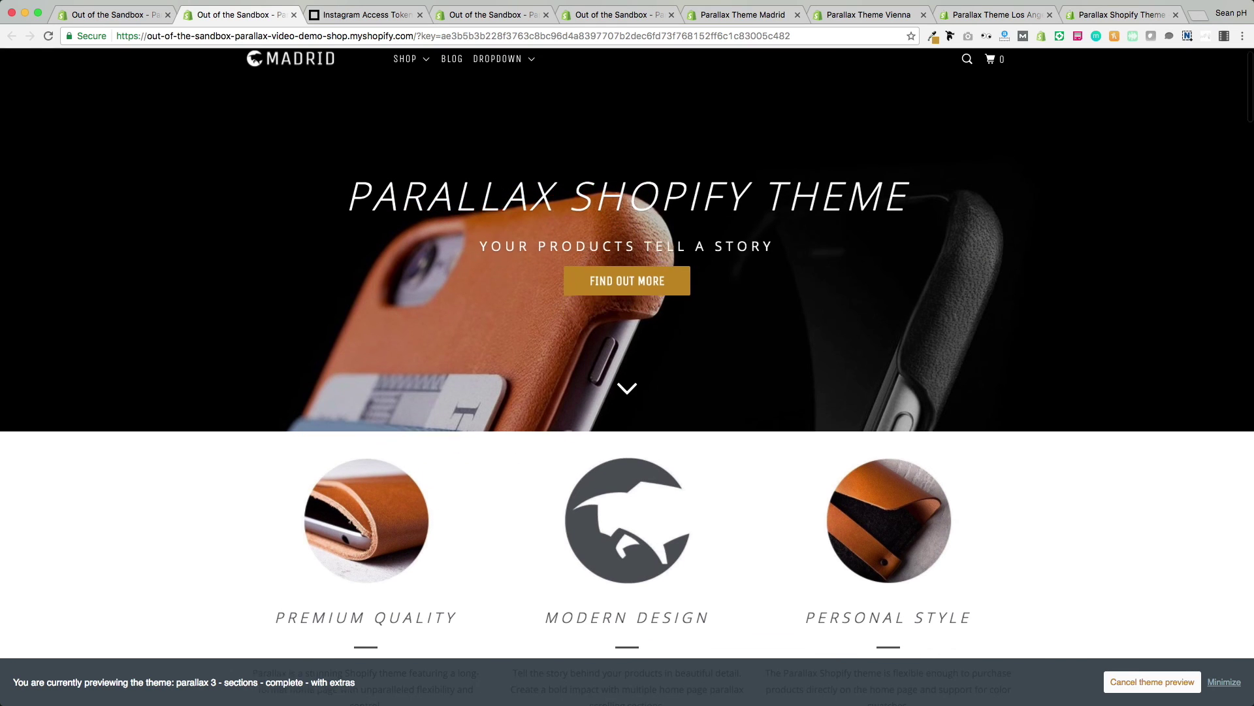
{"action": "scroll", "coordinate": [627, 353], "scroll_direction": "down", "scroll_amount": 12}
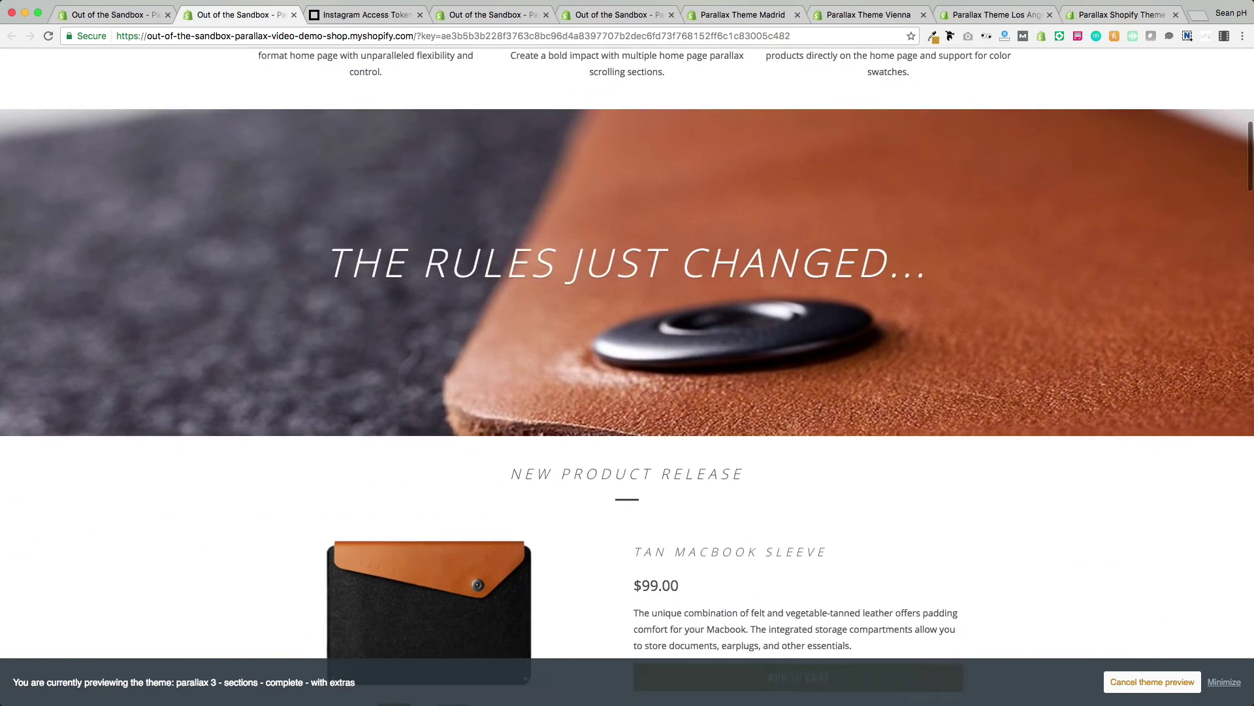
{"action": "scroll", "coordinate": [628, 353], "scroll_direction": "down", "scroll_amount": 12}
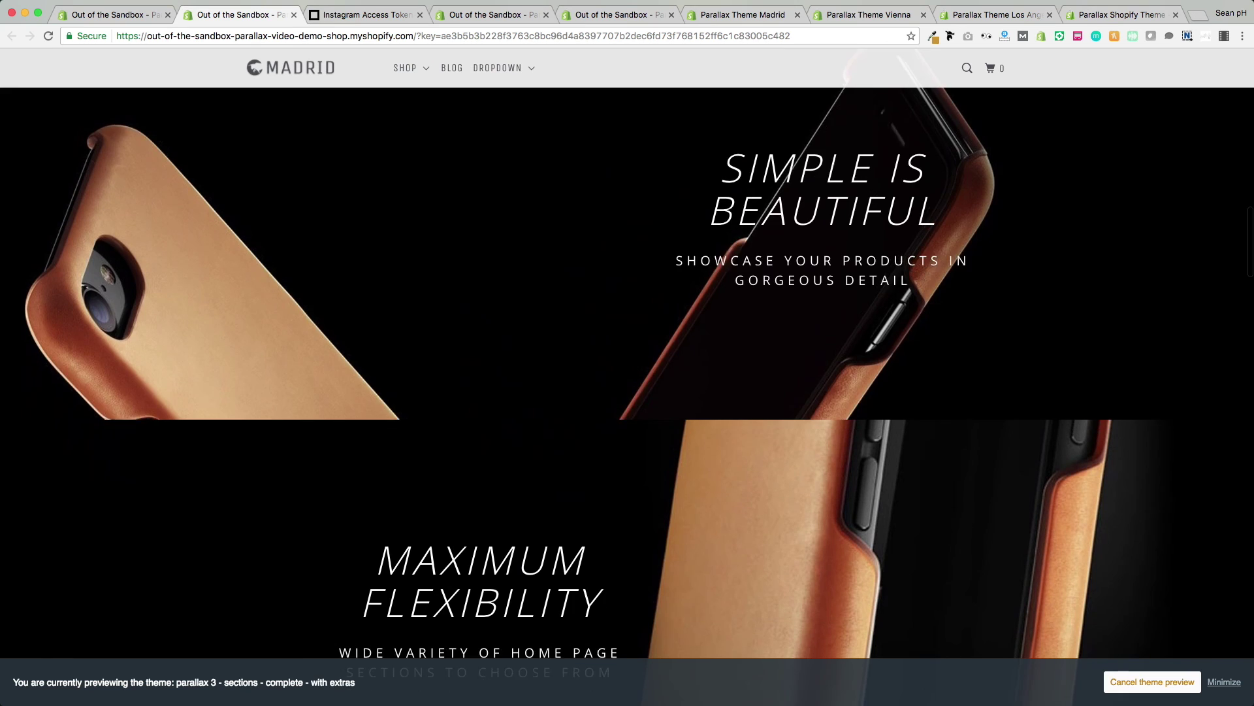
{"action": "scroll", "coordinate": [627, 353], "scroll_direction": "down", "scroll_amount": 5}
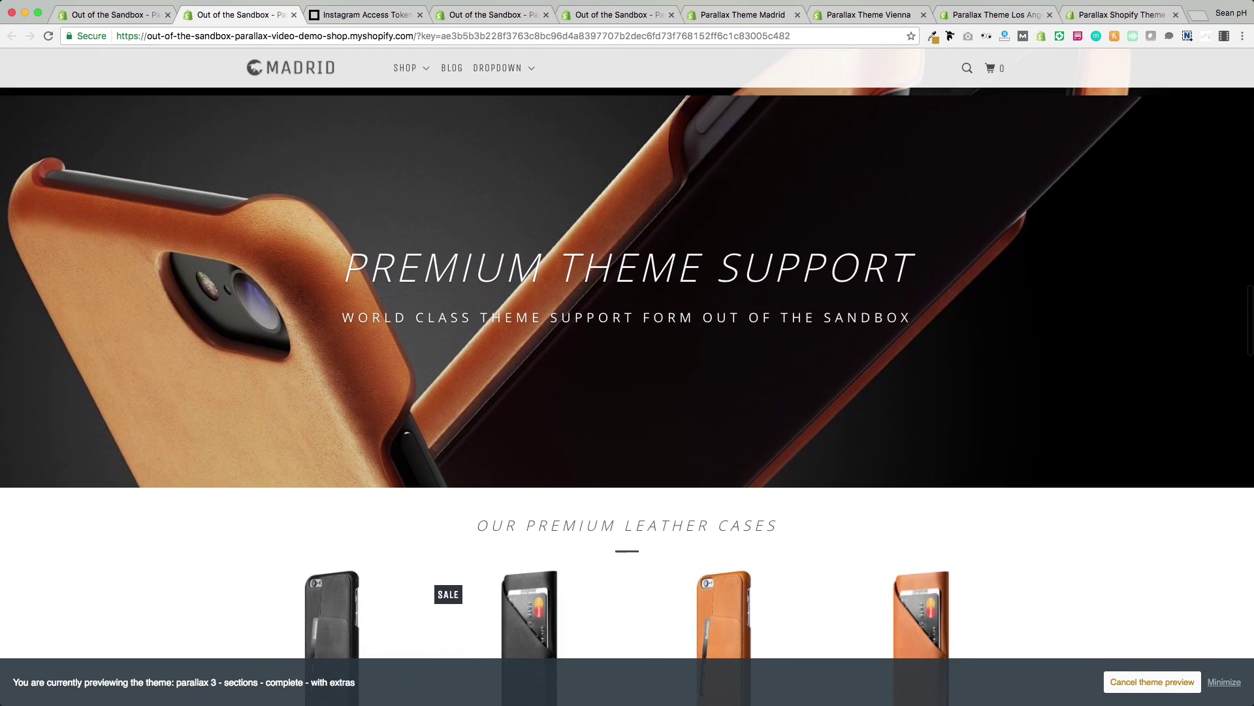
{"action": "scroll", "coordinate": [627, 353], "scroll_direction": "down", "scroll_amount": 12}
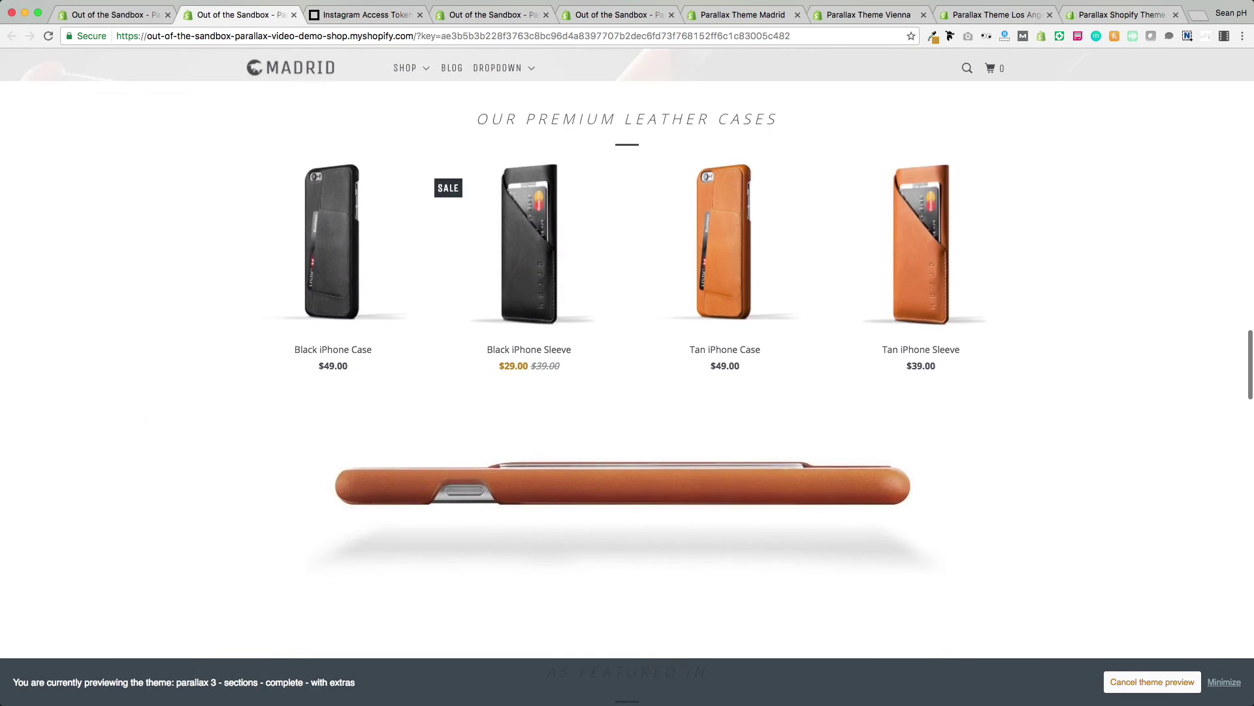
{"action": "scroll", "coordinate": [628, 353], "scroll_direction": "down", "scroll_amount": 8}
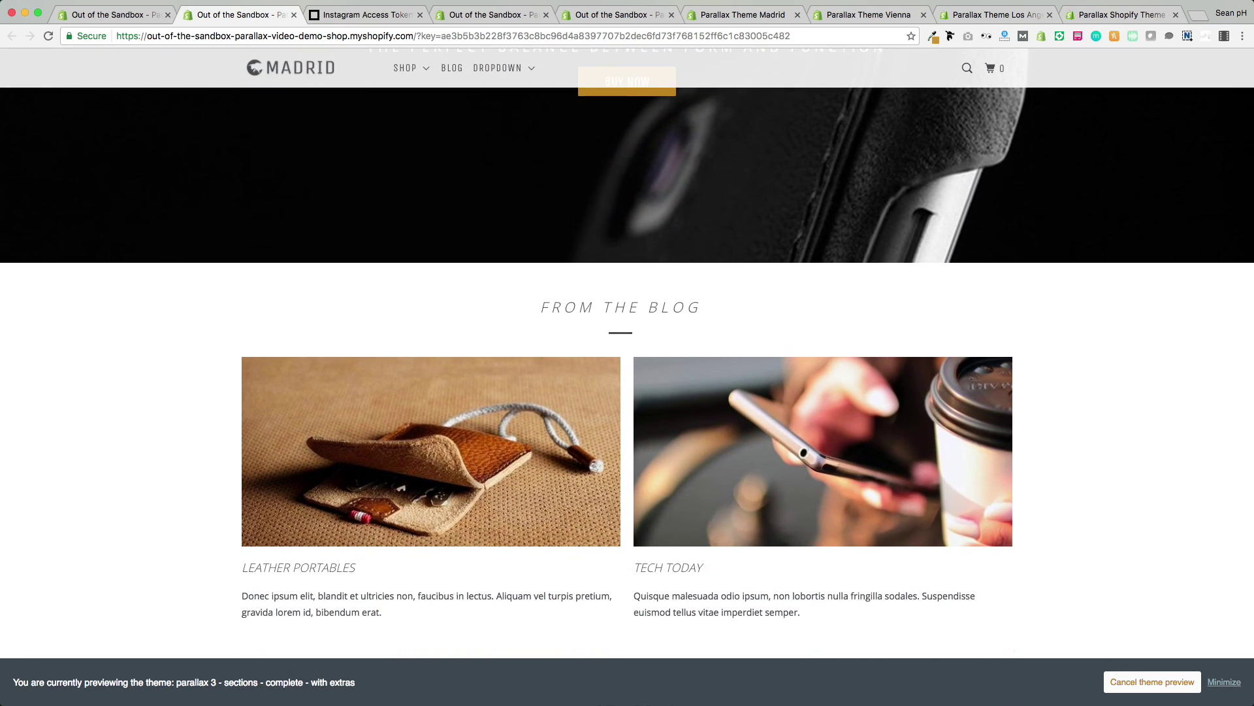
{"action": "scroll", "coordinate": [628, 352], "scroll_direction": "down", "scroll_amount": 5}
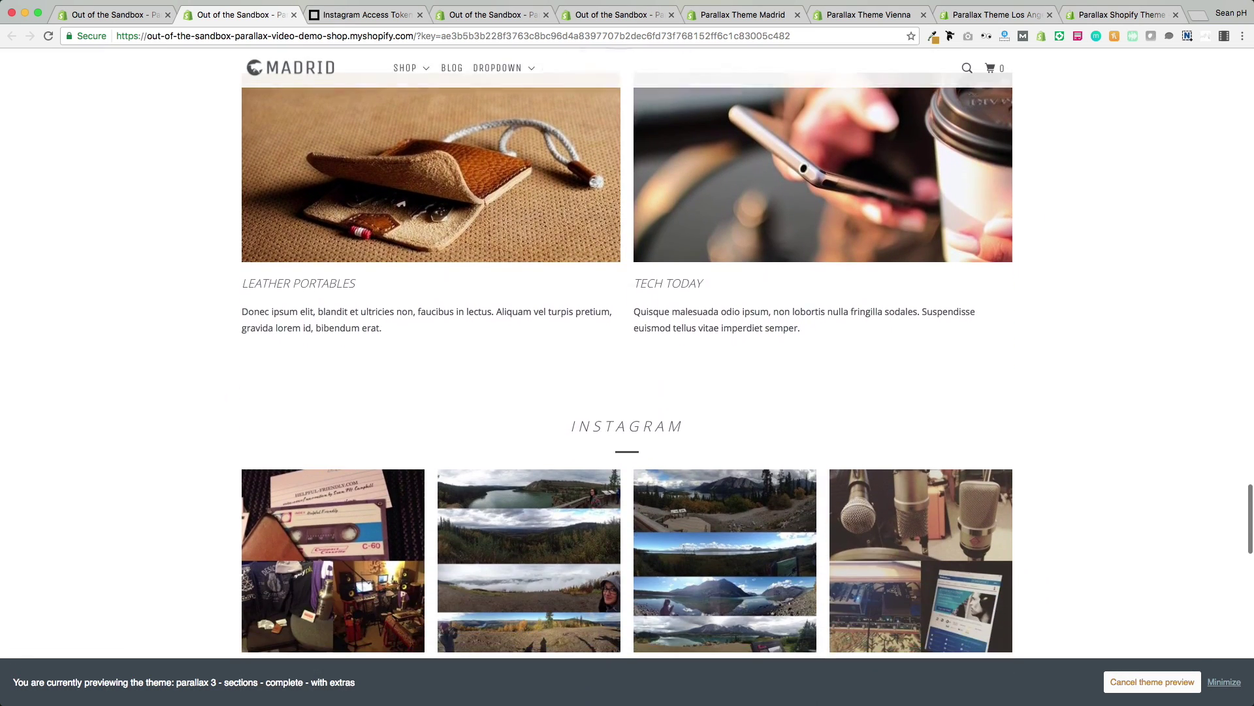
{"action": "scroll", "coordinate": [628, 353], "scroll_direction": "down", "scroll_amount": 5}
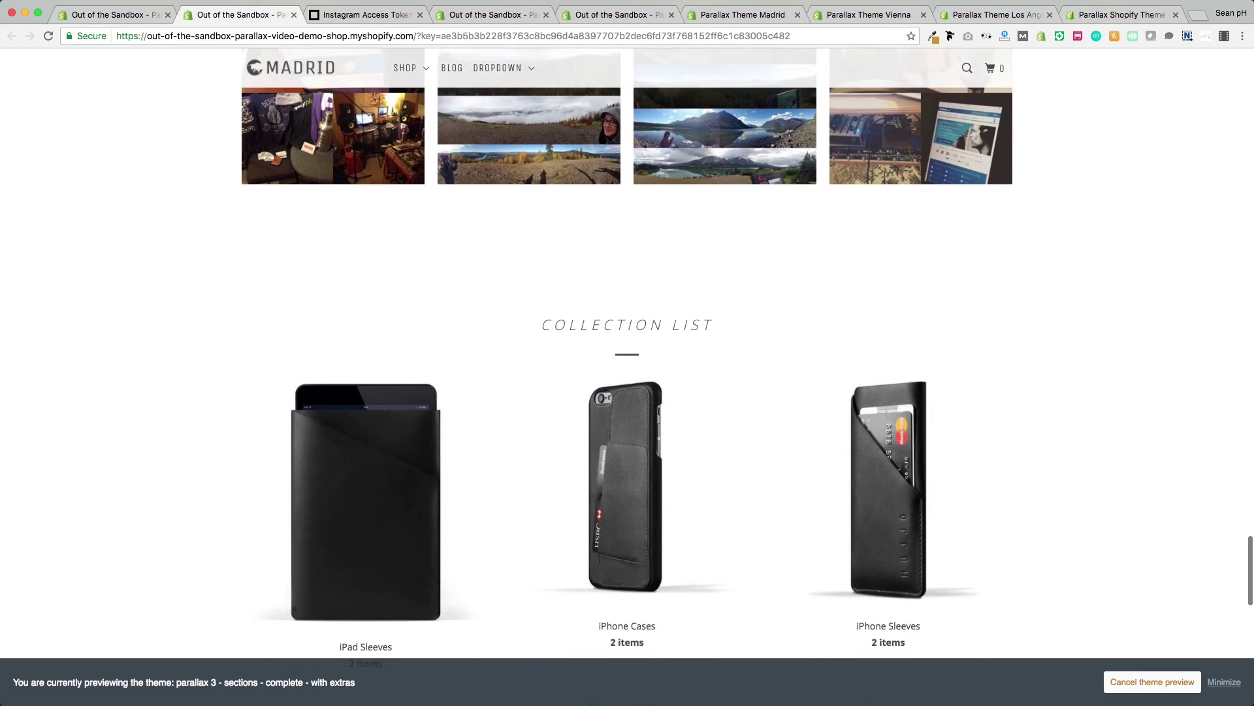
{"action": "scroll", "coordinate": [627, 353], "scroll_direction": "down", "scroll_amount": 7}
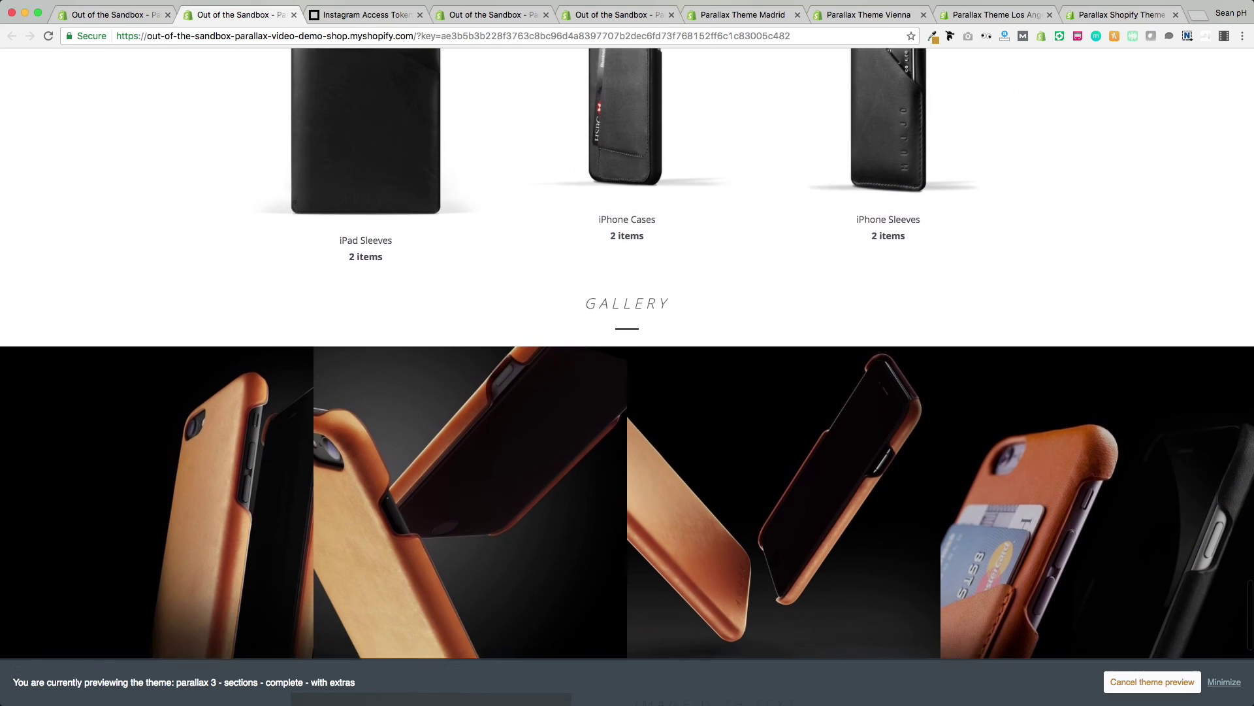
{"action": "scroll", "coordinate": [627, 353], "scroll_direction": "down", "scroll_amount": 3}
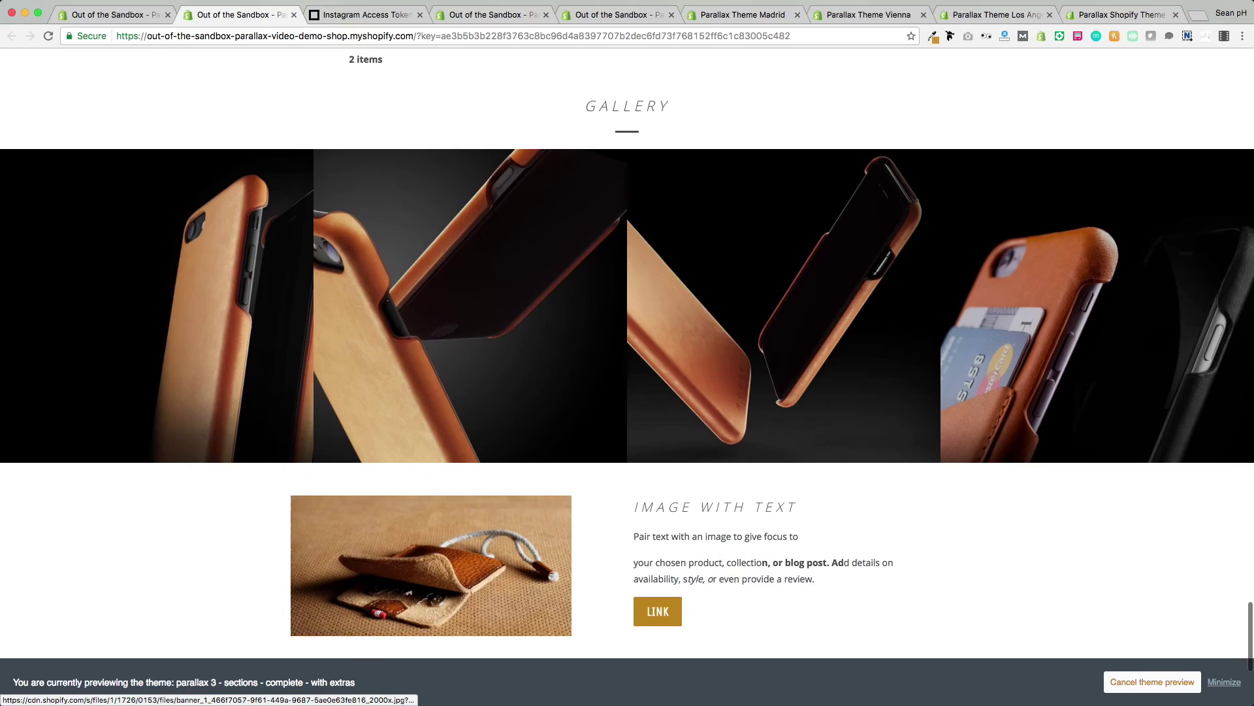
{"action": "scroll", "coordinate": [627, 352], "scroll_direction": "down", "scroll_amount": 1}
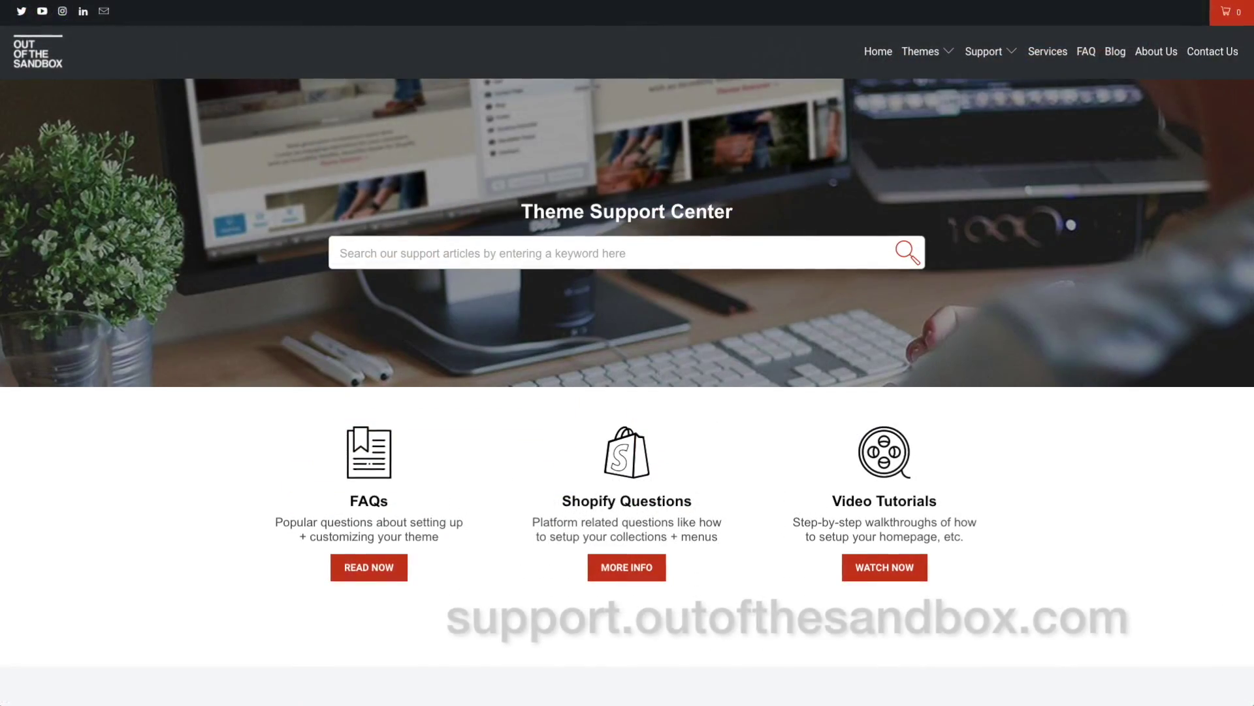